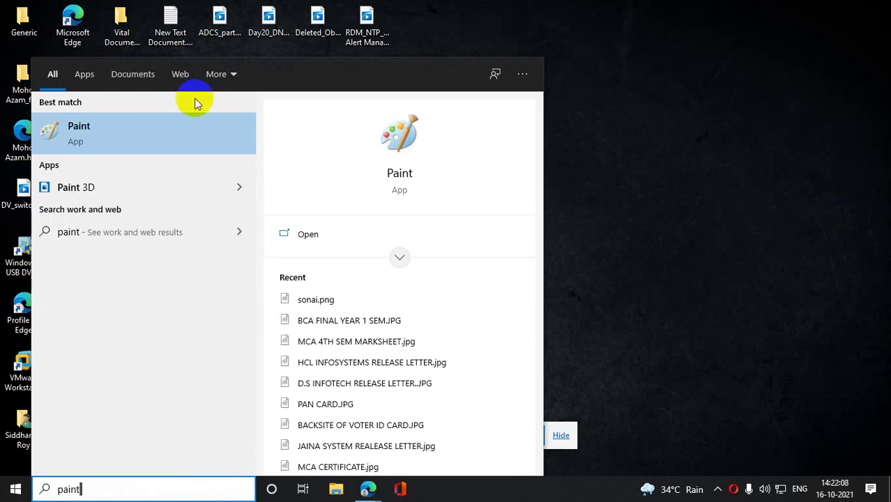
- Open Paint and add the text labels BT.com and sales.bt.com to a blank canvas
left_click(186, 131)
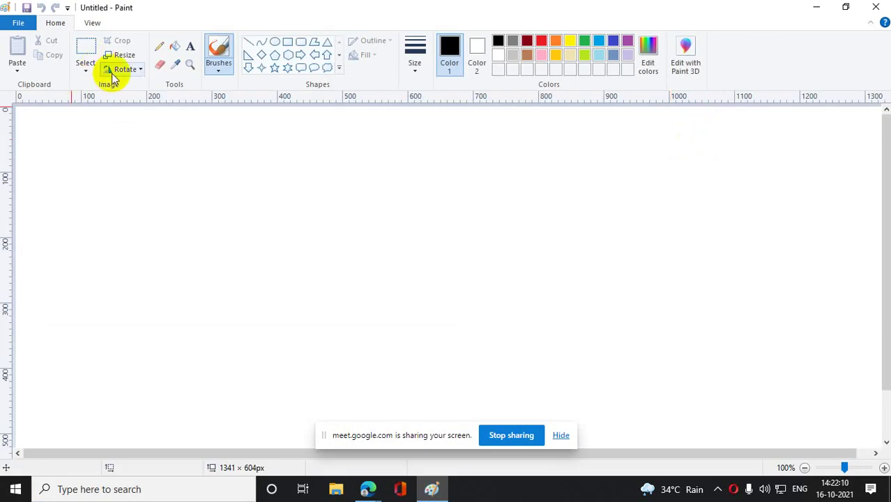
left_click(190, 47)
left_click_drag(216, 134, 475, 147)
type("BT.com")
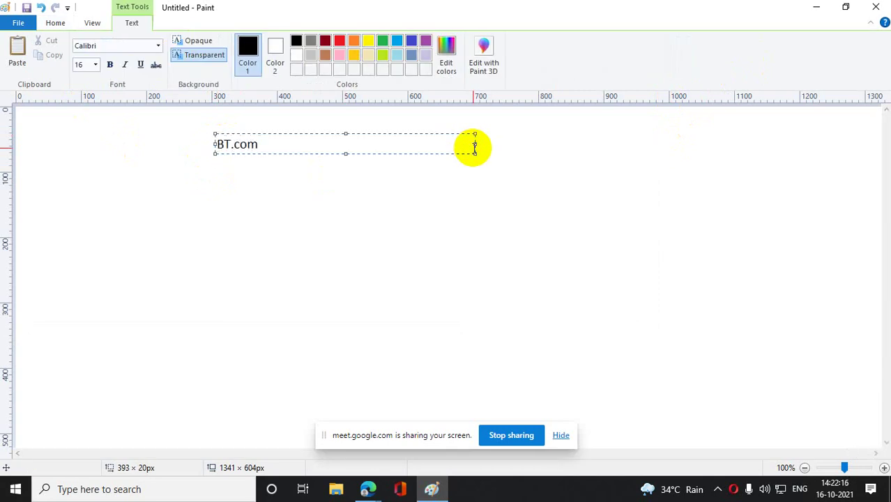
left_click(490, 259)
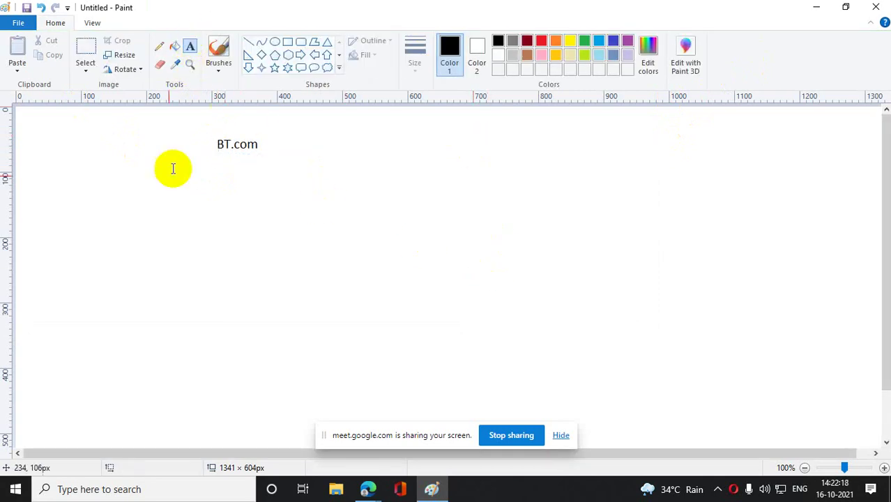
mouse_move(122, 195)
left_mouse_down()
mouse_move(211, 230)
mouse_move(259, 221)
left_mouse_up()
type("s")
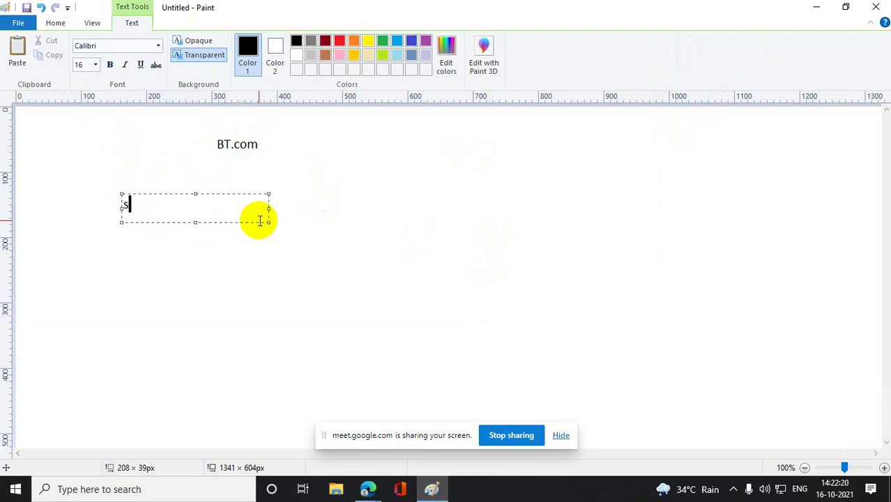
type("ales.bt.com")
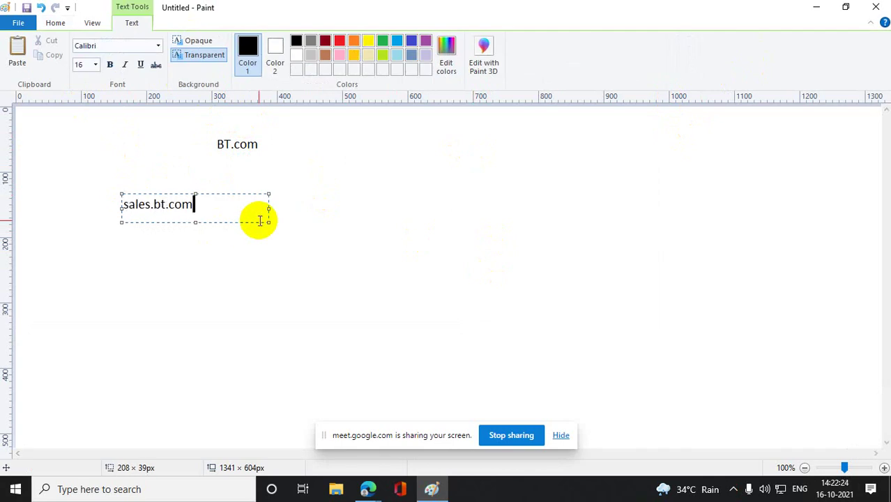
left_click(288, 269)
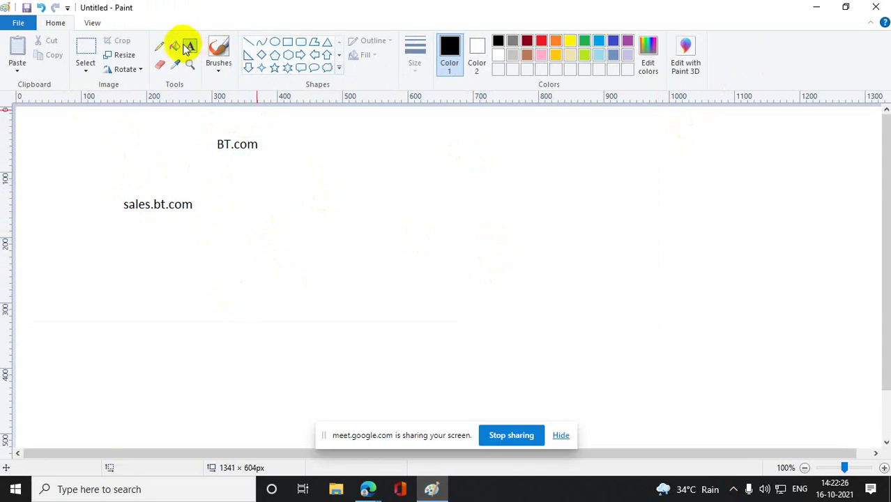
- Add the labels techsupport.bt.com at middle right and hrpayrol.bt.com below sales.bt.com
mouse_move(432, 263)
left_mouse_down()
mouse_move(630, 294)
mouse_move(640, 286)
left_mouse_up()
type("tech")
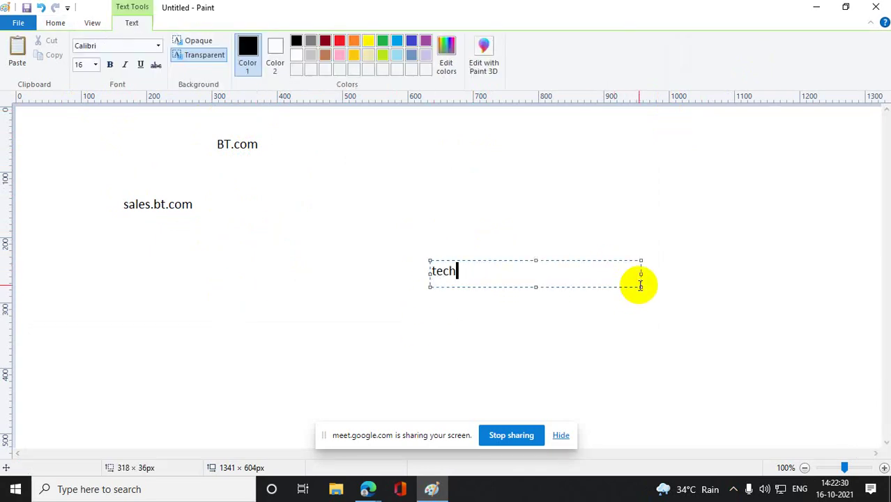
type("support")
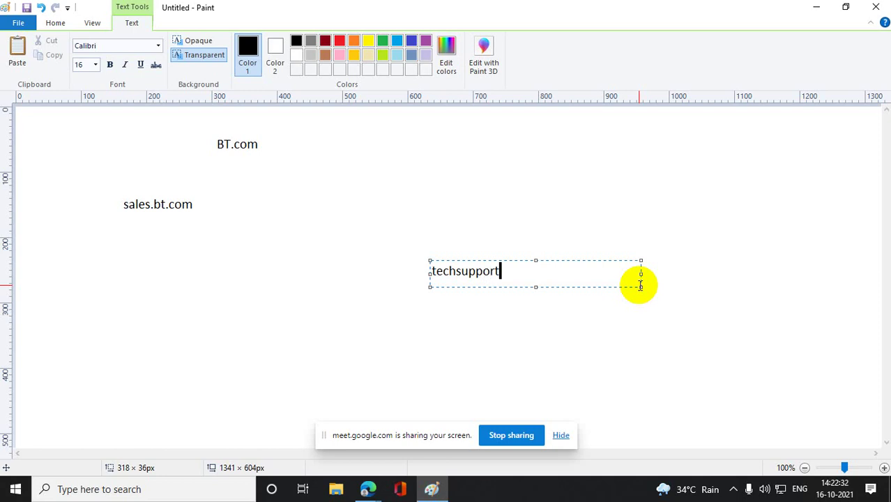
type(".bt.com")
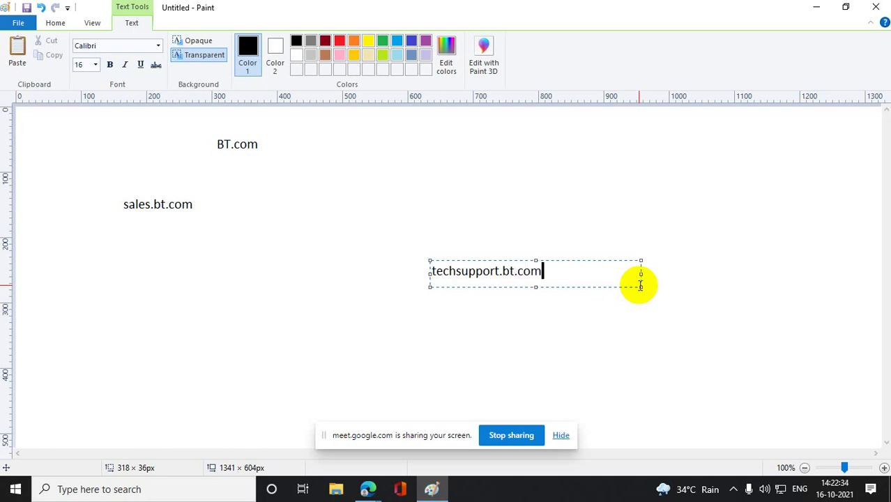
left_click(460, 334)
left_click_drag(214, 313, 313, 333)
type("hr")
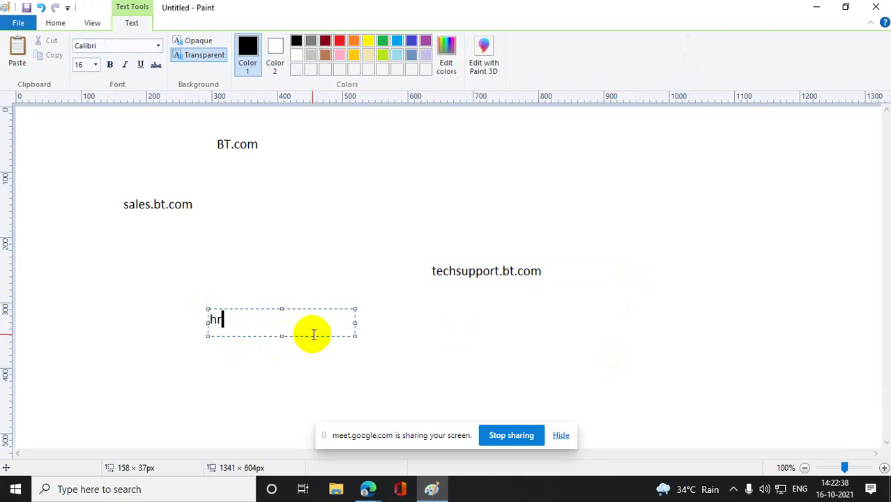
type("payrol.bt.com")
left_click(615, 366)
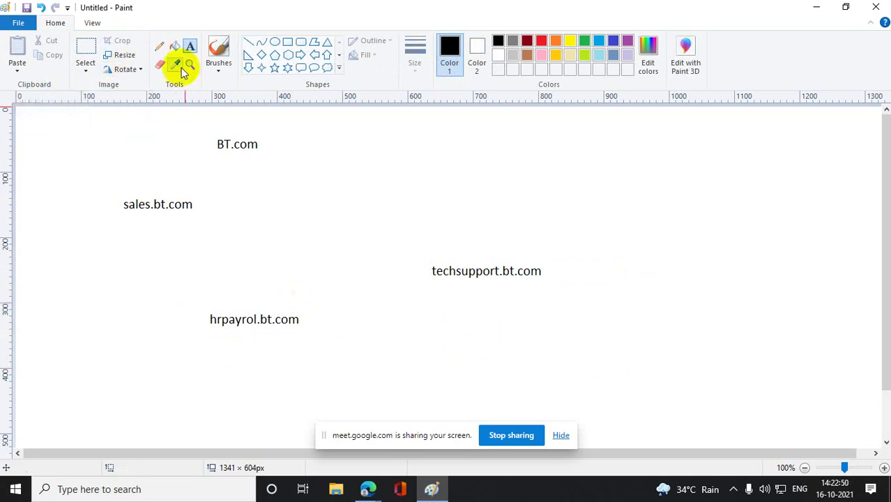
left_click(159, 50)
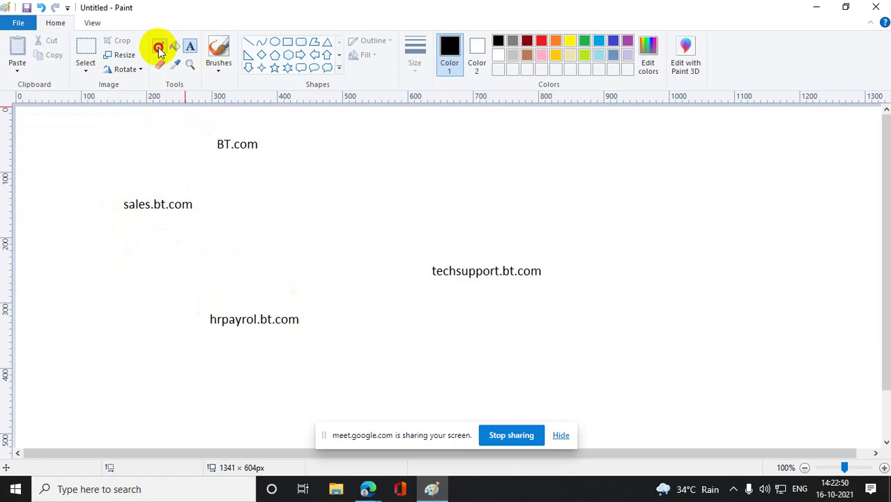
- Loop around BT.com and link sales.bt.com to BT.com, techsupport.bt.com and hrpayrol.bt.com
left_click(262, 124)
mouse_move(262, 124)
left_mouse_down()
mouse_move(221, 159)
mouse_move(261, 128)
left_mouse_up()
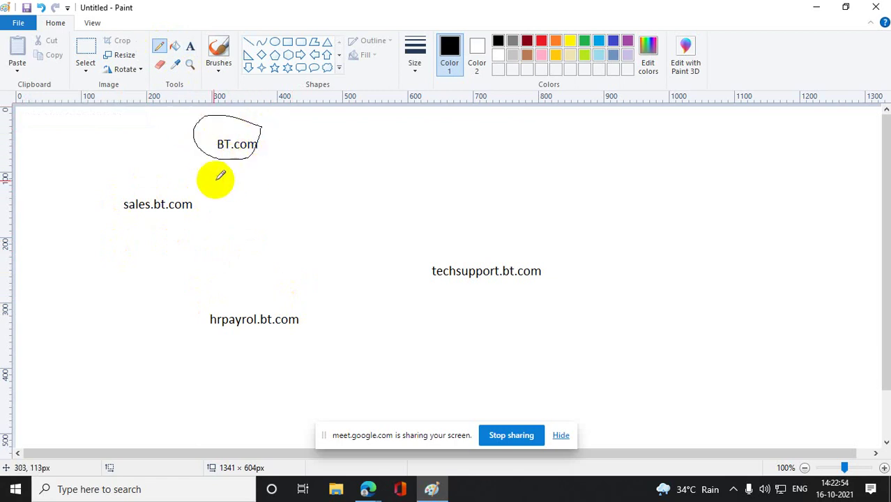
left_click_drag(185, 201, 223, 158)
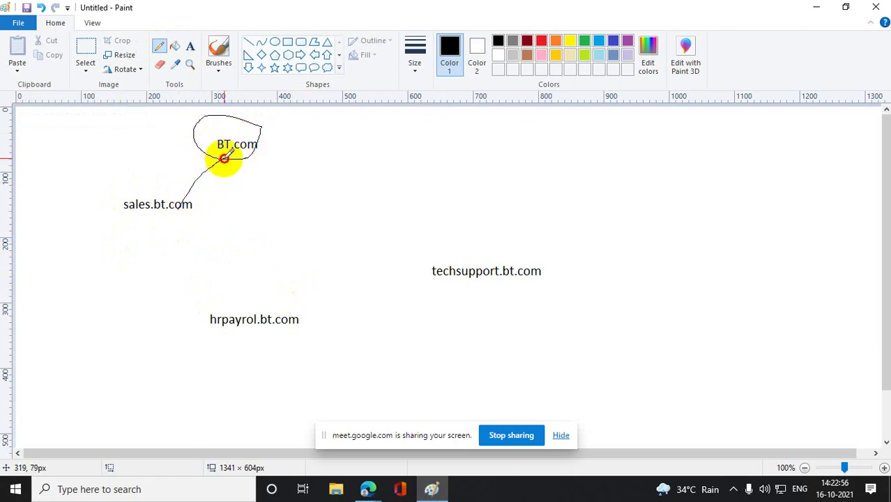
mouse_move(194, 206)
left_mouse_down()
mouse_move(349, 224)
mouse_move(450, 272)
left_mouse_up()
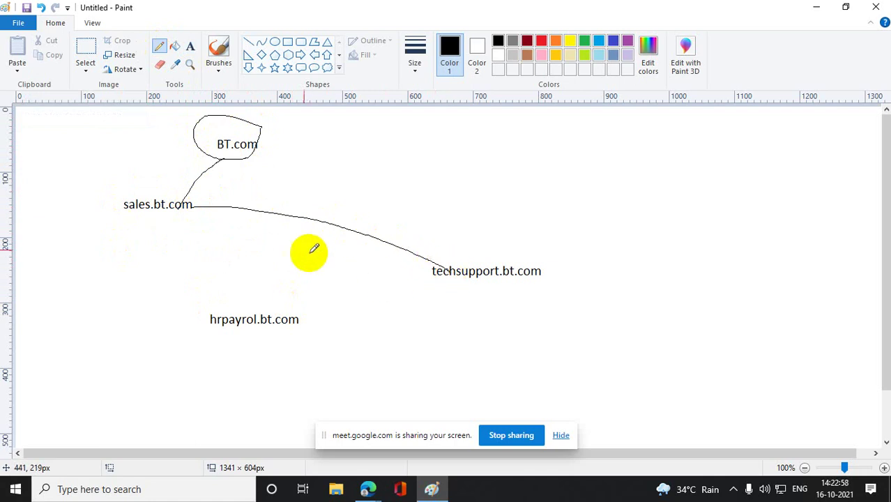
left_click_drag(179, 206, 228, 316)
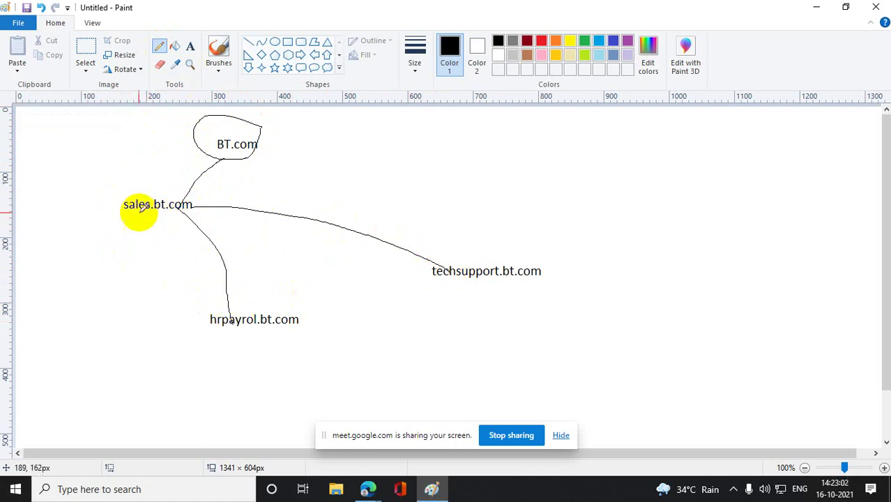
- Sketch small shapes beneath sales.bt.com, hrpayrol.bt.com and techsupport.bt.com
mouse_move(133, 225)
left_mouse_down()
mouse_move(169, 226)
mouse_move(175, 238)
mouse_move(169, 226)
left_mouse_up()
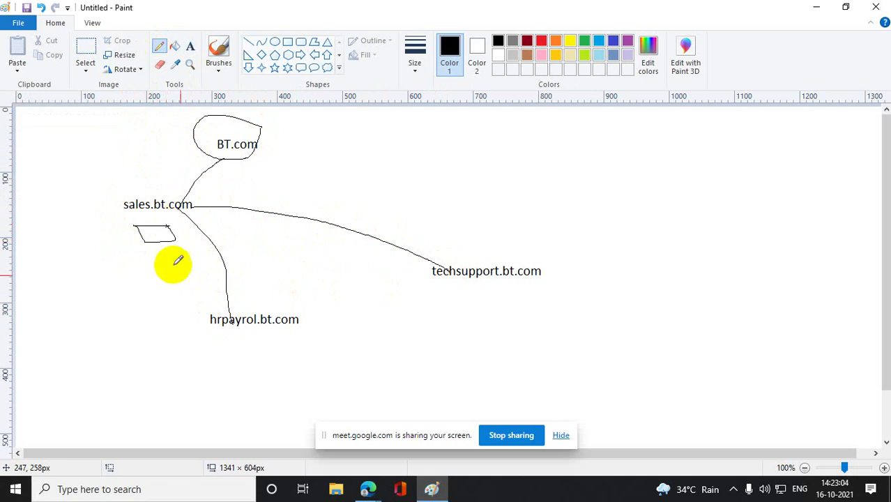
mouse_move(218, 348)
left_mouse_down()
mouse_move(240, 349)
mouse_move(230, 363)
mouse_move(219, 350)
left_mouse_up()
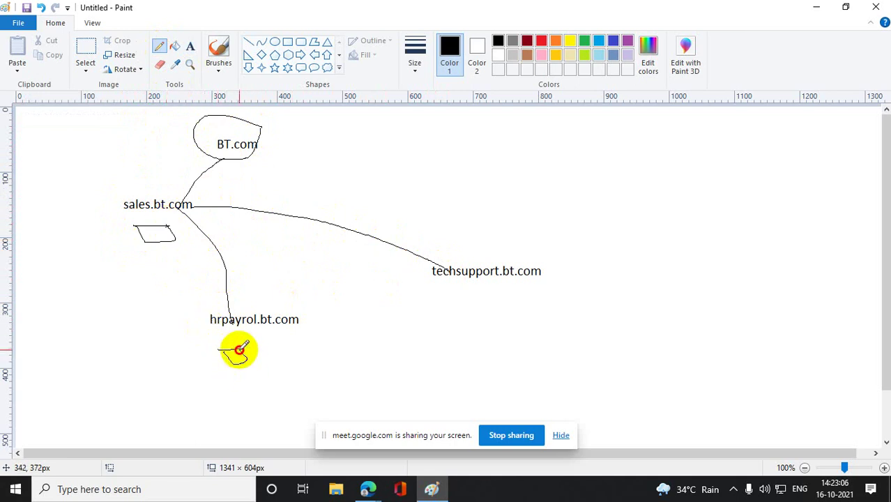
left_click_drag(451, 288, 508, 294)
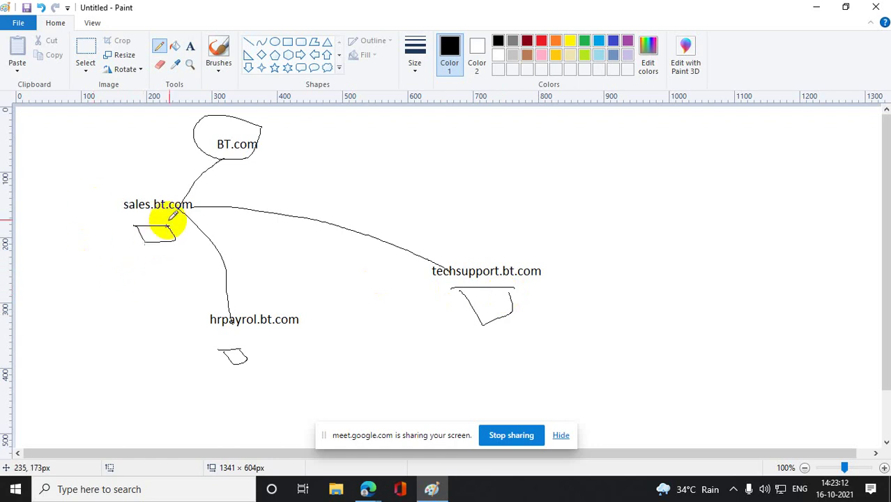
- Circle sales.bt.com, hrpayrol.bt.com and techsupport.bt.com, and line sales.bt.com to a top-left loop
mouse_move(200, 202)
left_mouse_down()
mouse_move(161, 186)
mouse_move(135, 224)
mouse_move(196, 203)
left_mouse_up()
mouse_move(322, 319)
left_mouse_down()
mouse_move(212, 301)
mouse_move(298, 343)
mouse_move(315, 324)
left_mouse_up()
mouse_move(547, 244)
left_mouse_down()
mouse_move(426, 292)
mouse_move(549, 243)
left_mouse_up()
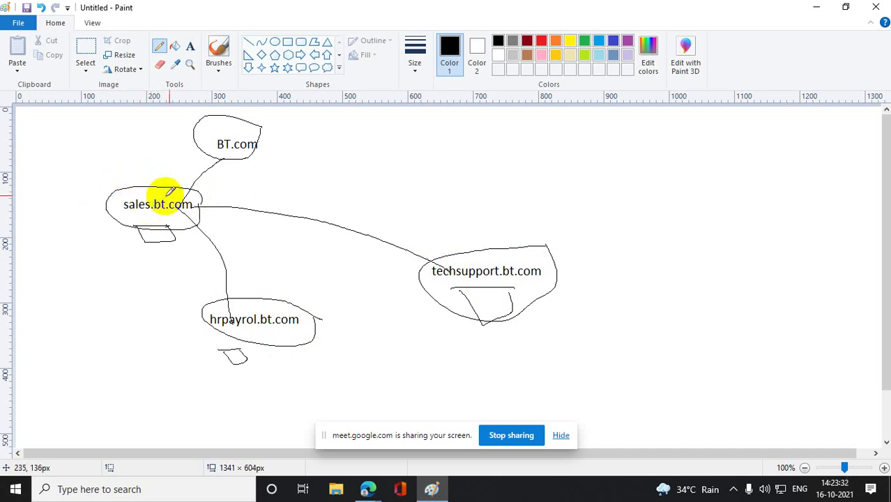
left_click(142, 188)
mouse_move(143, 188)
left_mouse_down()
mouse_move(93, 124)
mouse_move(100, 104)
mouse_move(127, 131)
left_mouse_up()
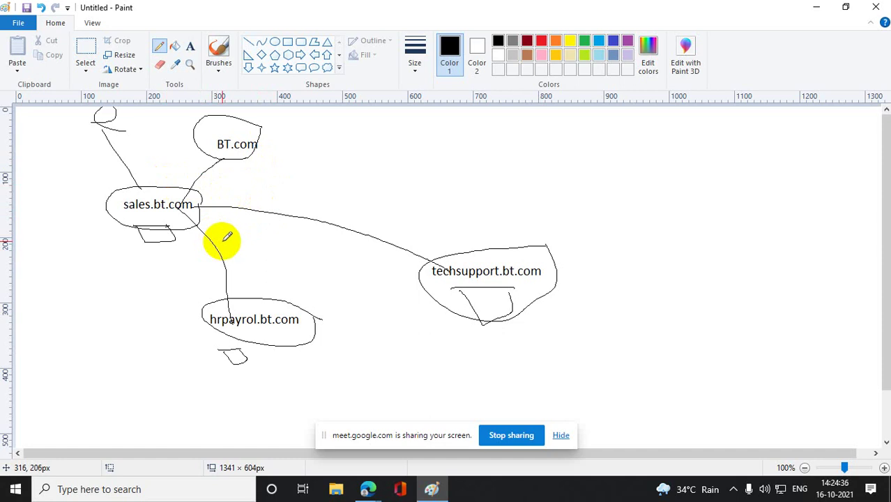
- Add tick strokes near BT.com, hrpayrol.bt.com and techsupport.bt.com
mouse_move(136, 157)
left_mouse_down()
mouse_move(147, 179)
mouse_move(181, 147)
left_mouse_up()
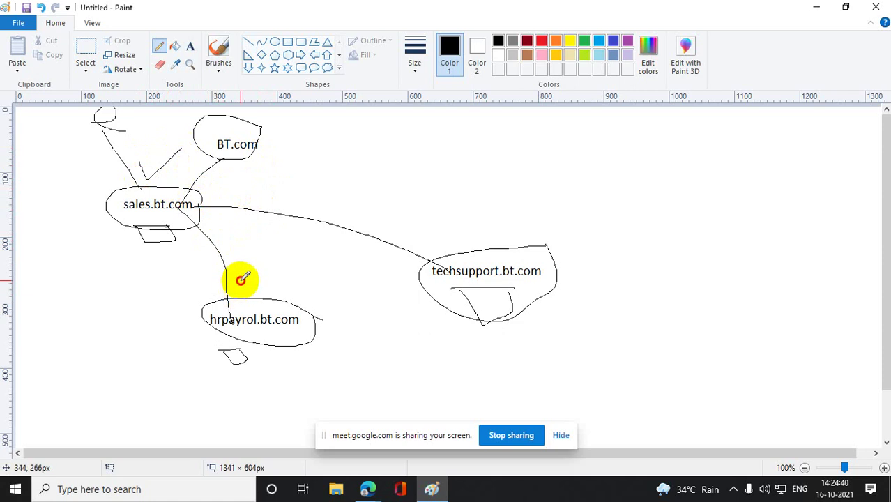
mouse_move(242, 279)
left_mouse_down()
mouse_move(249, 291)
mouse_move(302, 267)
left_mouse_up()
mouse_move(502, 237)
left_mouse_down()
mouse_move(510, 253)
mouse_move(627, 222)
left_mouse_up()
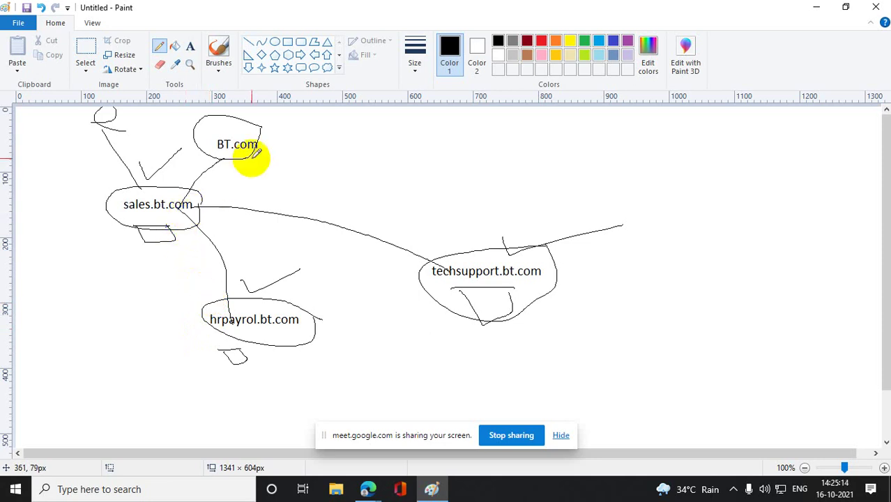
- Ring BT.com again and draw a leaf-shaped loop connected to the domain labels
mouse_move(251, 144)
left_mouse_down()
mouse_move(259, 129)
mouse_move(209, 160)
mouse_move(253, 143)
mouse_move(239, 184)
mouse_move(203, 216)
mouse_move(320, 303)
mouse_move(320, 312)
mouse_move(424, 254)
left_mouse_up()
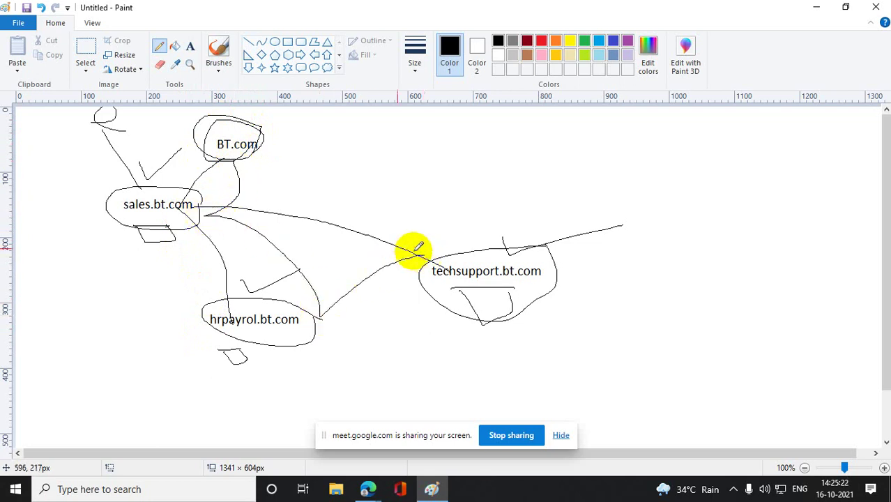
left_click_drag(404, 120, 385, 146)
mouse_move(381, 148)
left_mouse_down()
mouse_move(367, 164)
mouse_move(199, 215)
mouse_move(264, 289)
mouse_move(482, 240)
left_mouse_up()
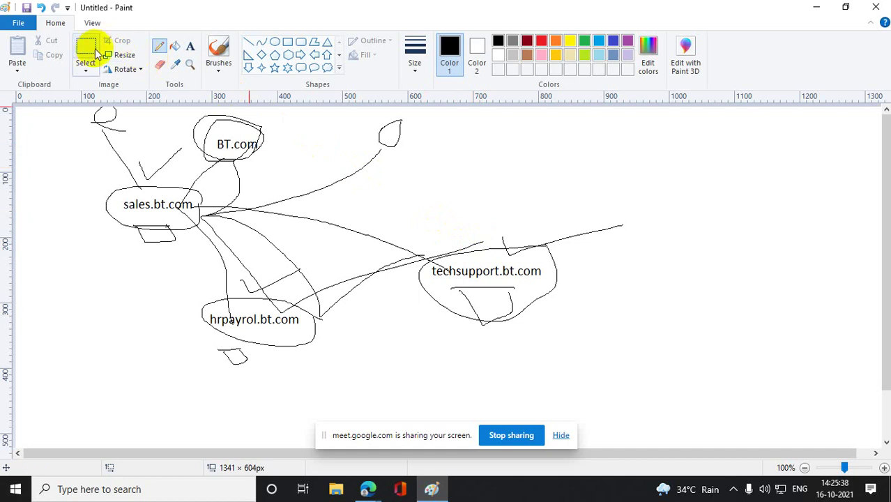
- Add a *.bt.com text label at the upper right of the sketch
left_click(191, 47)
left_click_drag(494, 125, 617, 135)
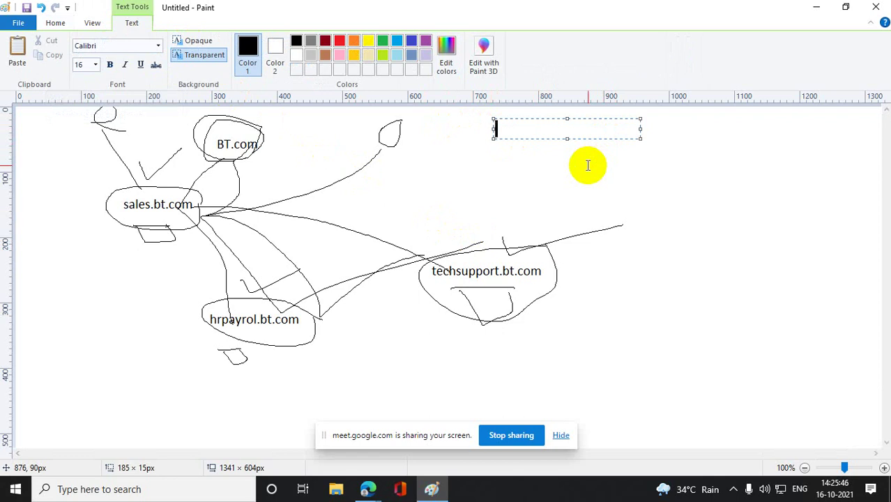
type("*.bt.com")
left_click(641, 209)
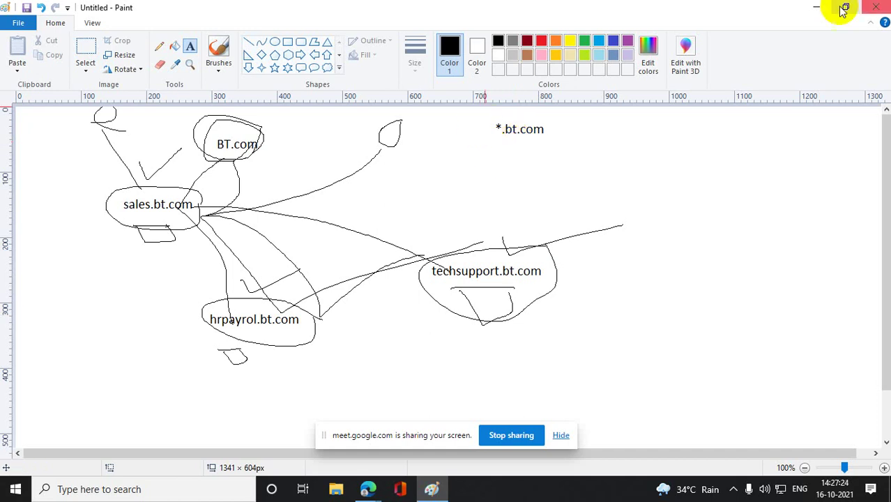
- Minimize Paint and launch VMware Workstation Pro from its desktop shortcut
left_click(817, 7)
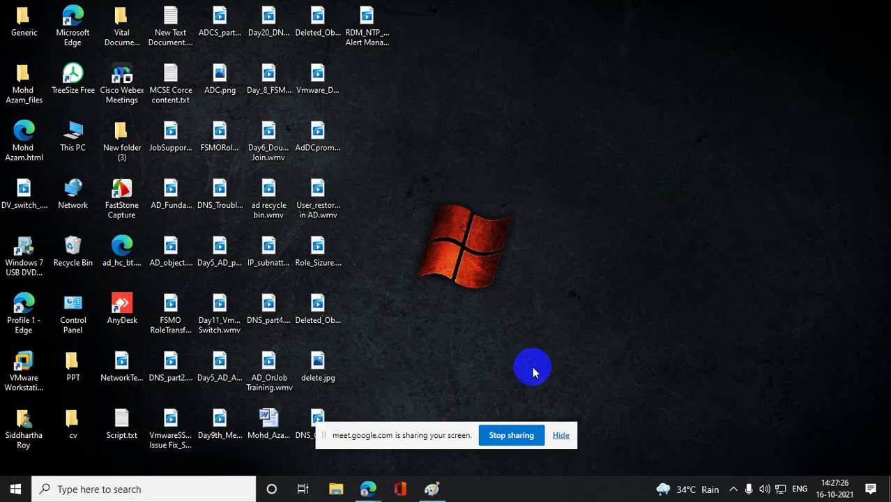
left_click(186, 495)
left_click(712, 178)
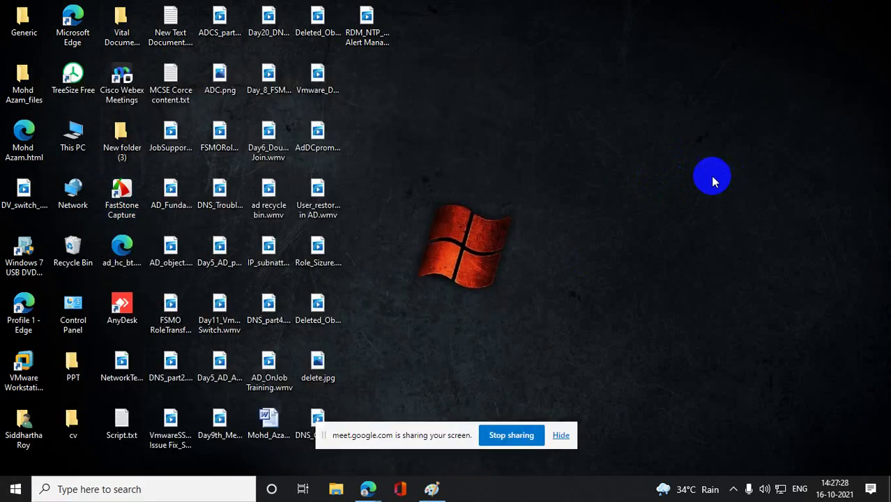
left_click(26, 363)
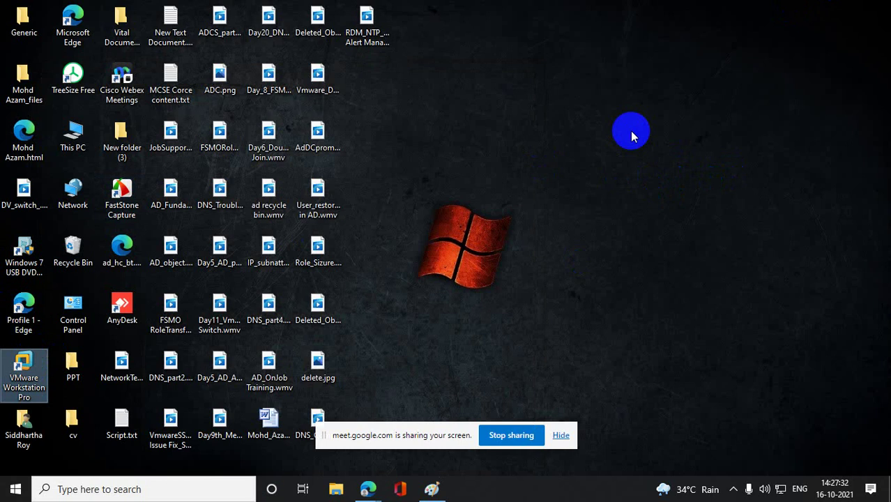
key("Return")
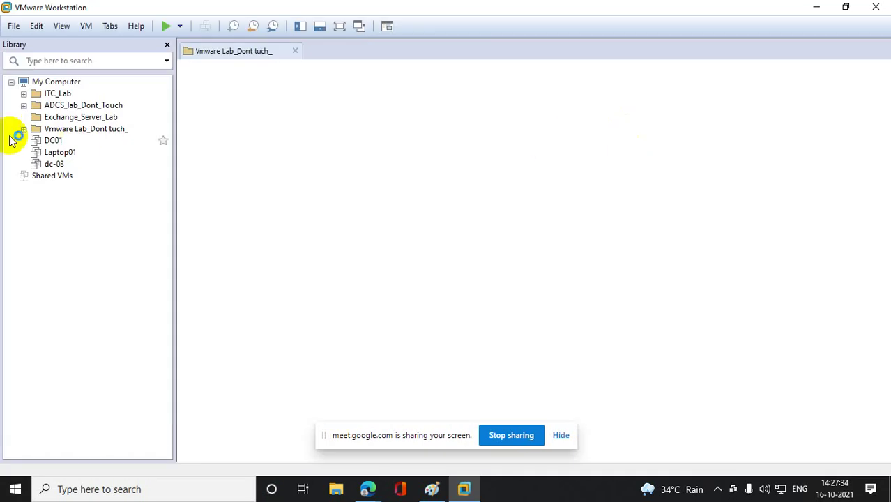
- Power on DC-01 in the ADCS_lab_Dont_Touch folder and let it boot to the lock screen
left_click(23, 105)
left_click(61, 118)
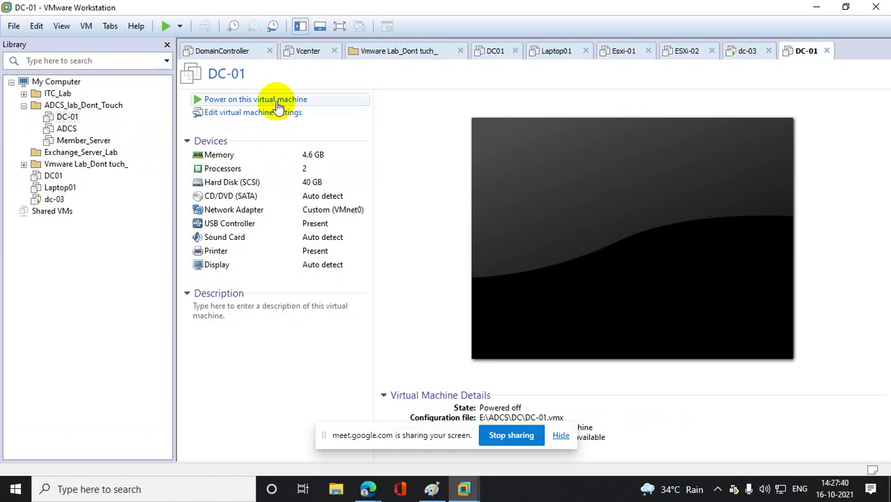
left_click(277, 101)
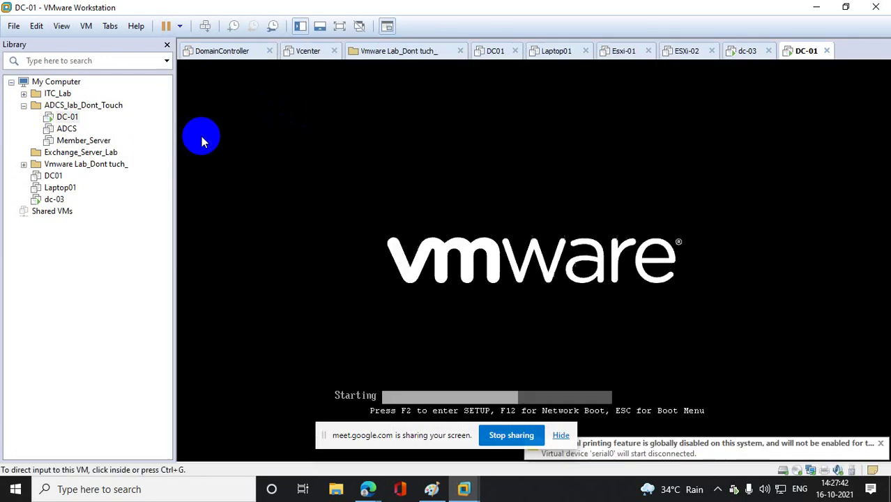
left_click(77, 129)
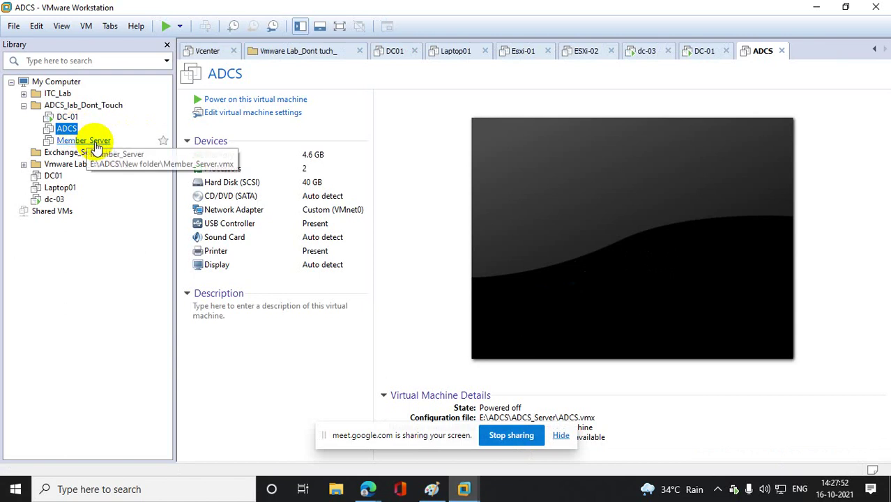
left_click(70, 118)
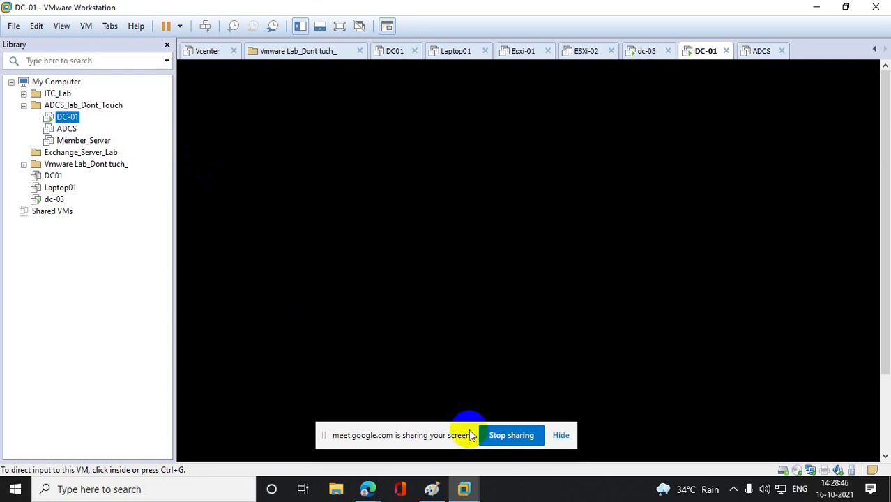
left_click_drag(458, 434, 678, 494)
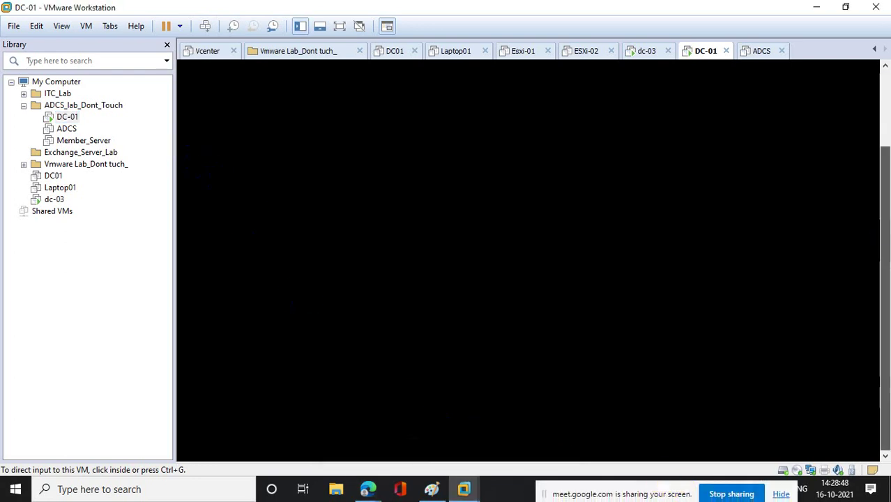
left_click(519, 251)
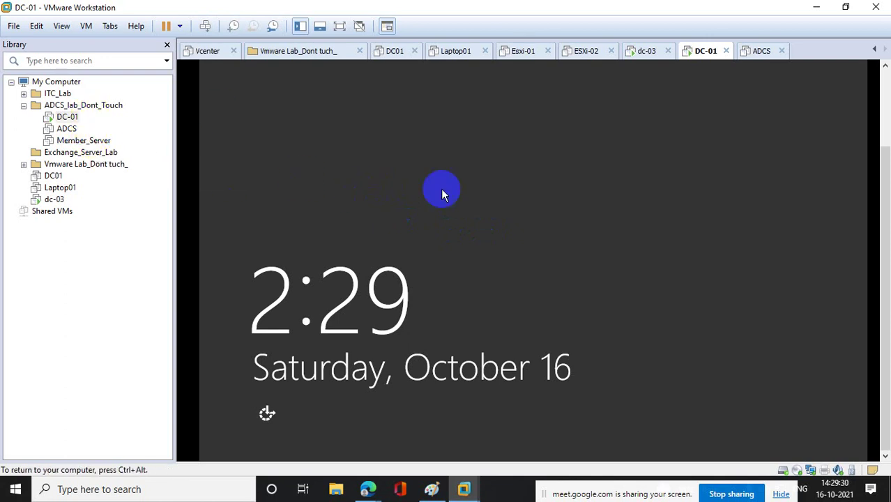
- Select the ADCS virtual machine in the Library and power it on
left_click(70, 129)
left_click(246, 103)
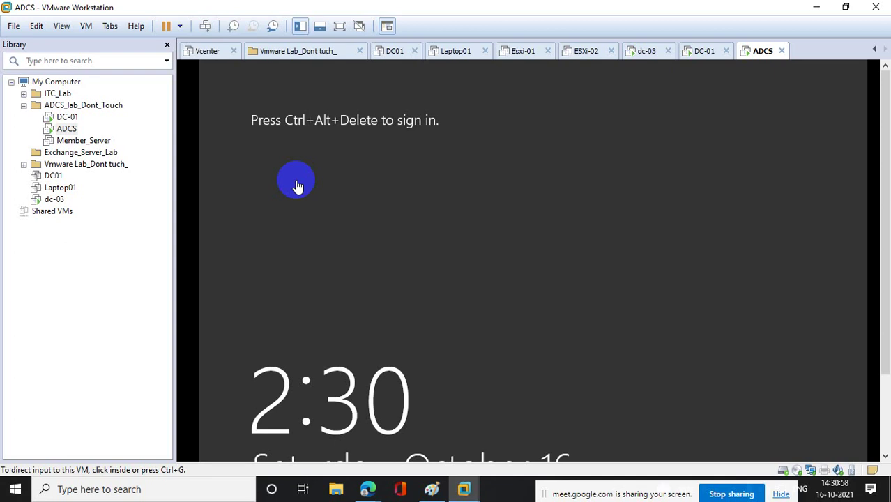
- Send Ctrl+Alt+Del to ADCS and sign in with the service account password
right_click(67, 129)
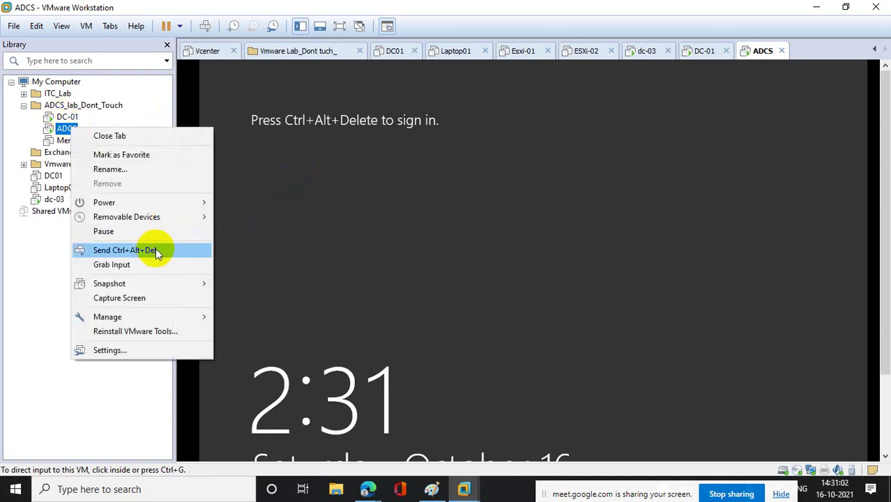
left_click(155, 251)
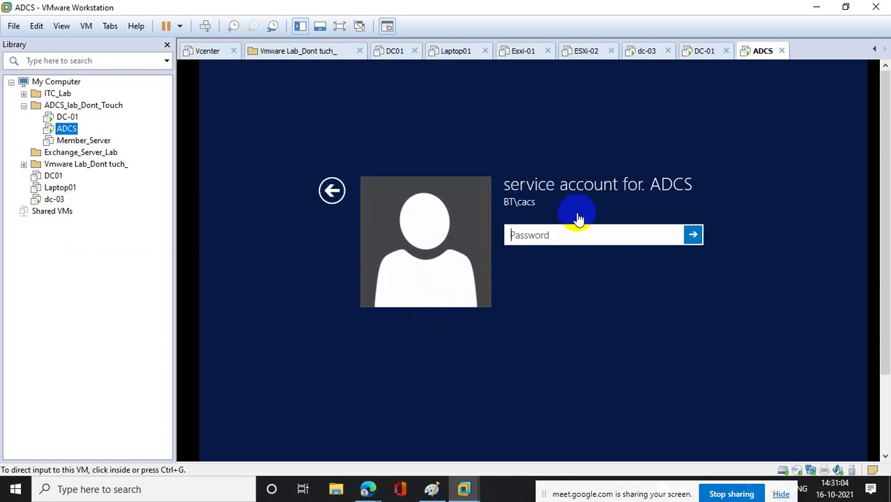
left_click(557, 229)
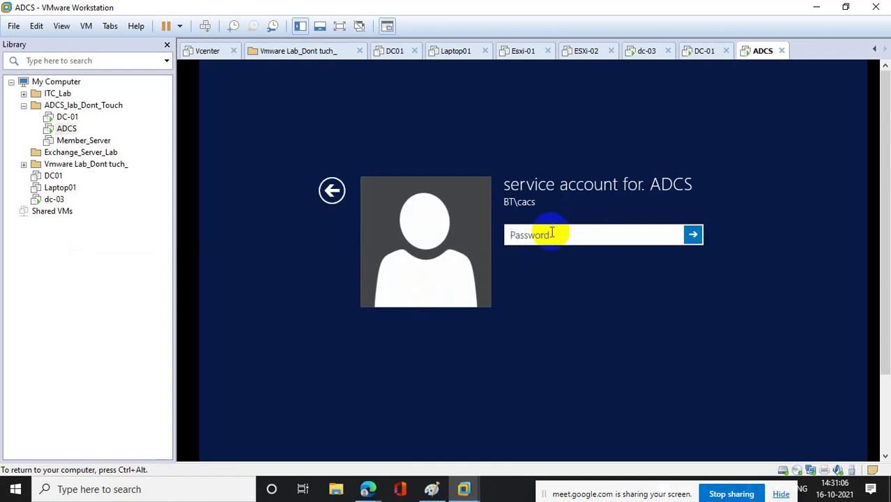
type("••••••••••••")
key("Return")
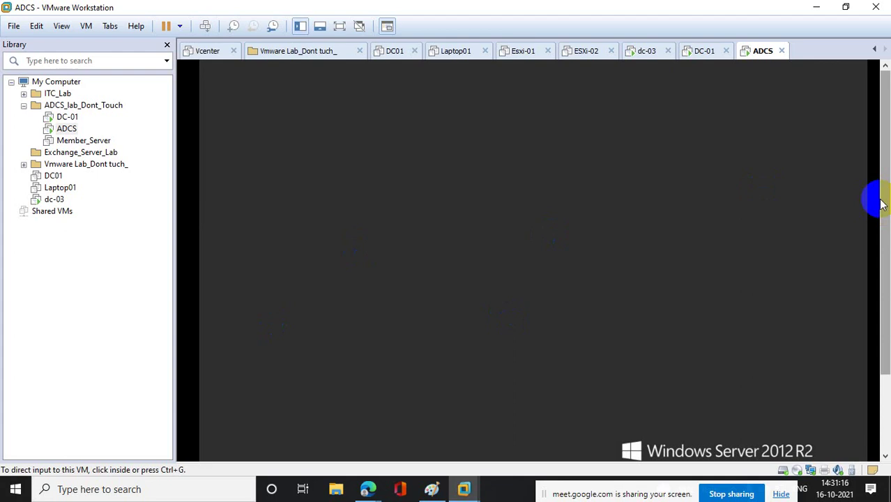
- Dismiss the Shutdown Event Tracker on ADCS, choose Run from the quick menu, and restore Paint
left_click(590, 310)
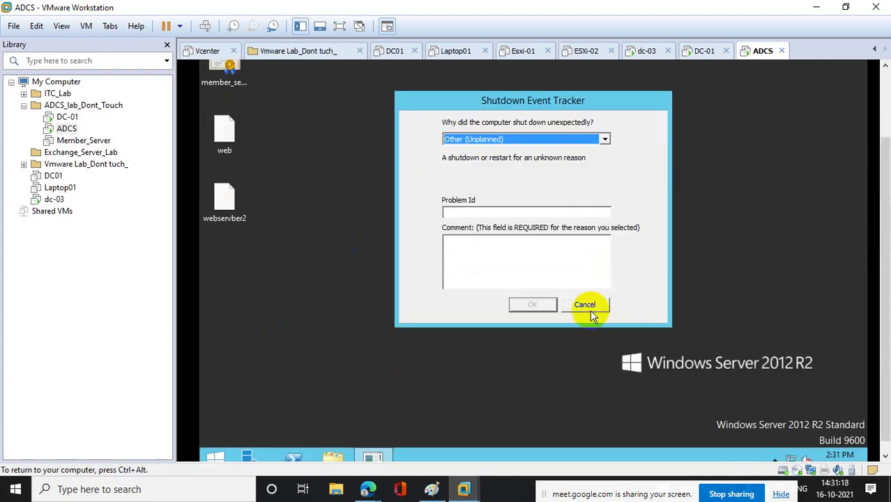
left_click(590, 310)
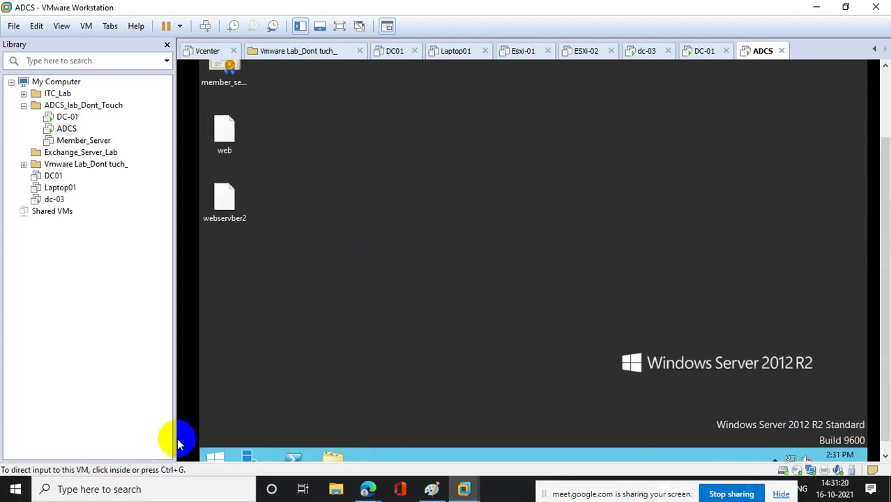
right_click(216, 457)
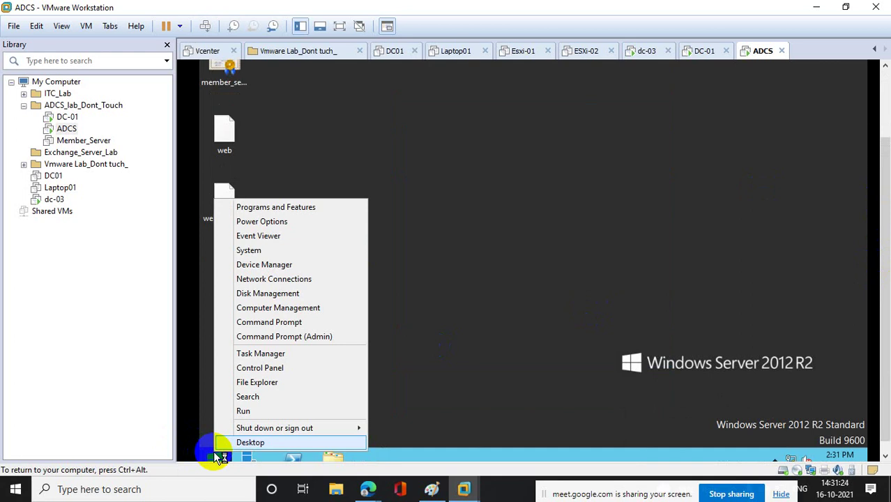
left_click(274, 412)
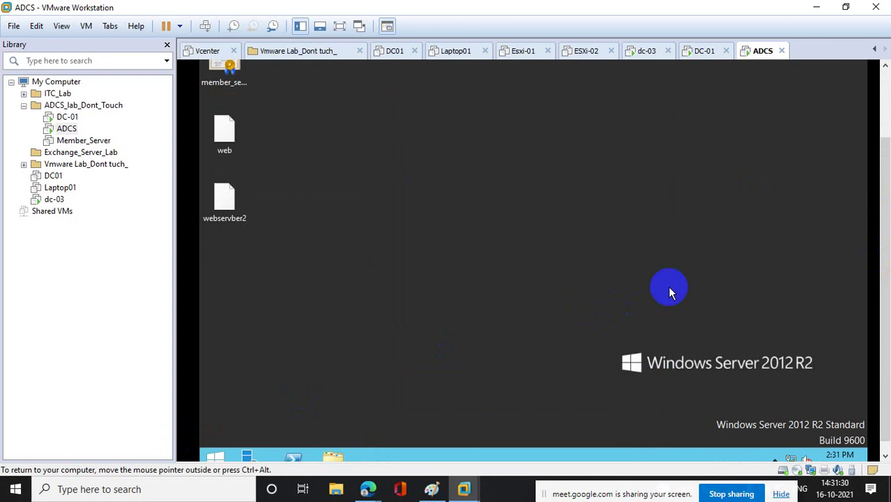
left_click(432, 489)
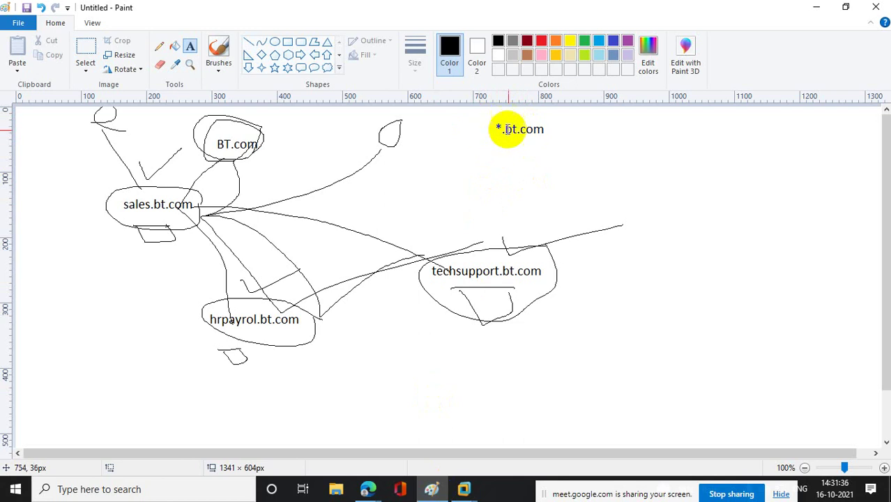
- Minimize the Paint sketch to reveal the ADCS Server Manager dashboard
left_click(815, 11)
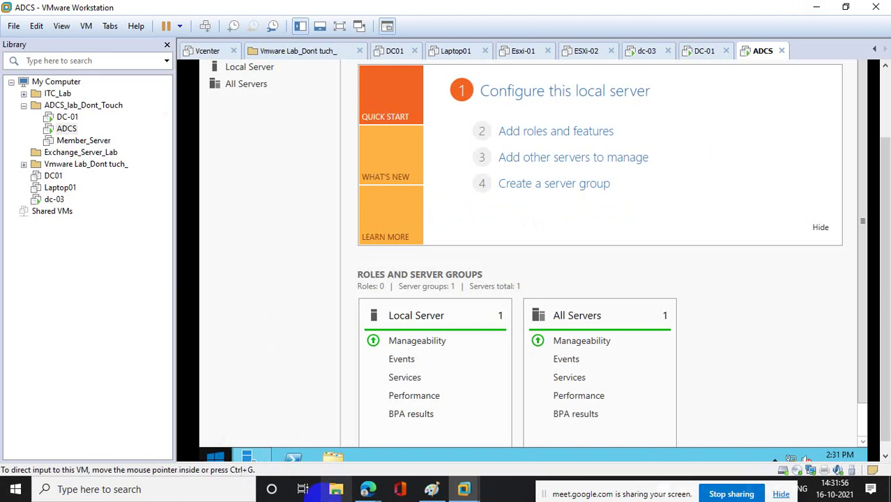
- In a new Edge tab, search Bing for 'sbi online' and open onlinesbi.com, the State Bank of India site
mouse_move(368, 489)
left_click(303, 393)
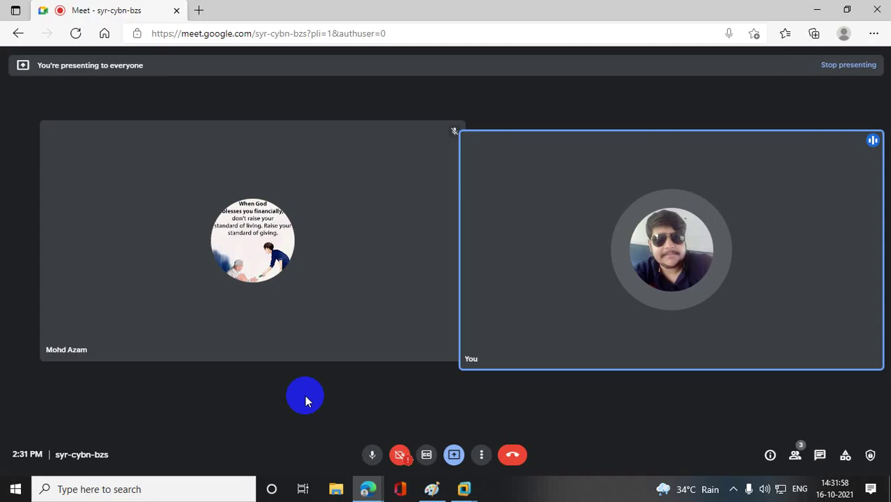
left_click(199, 10)
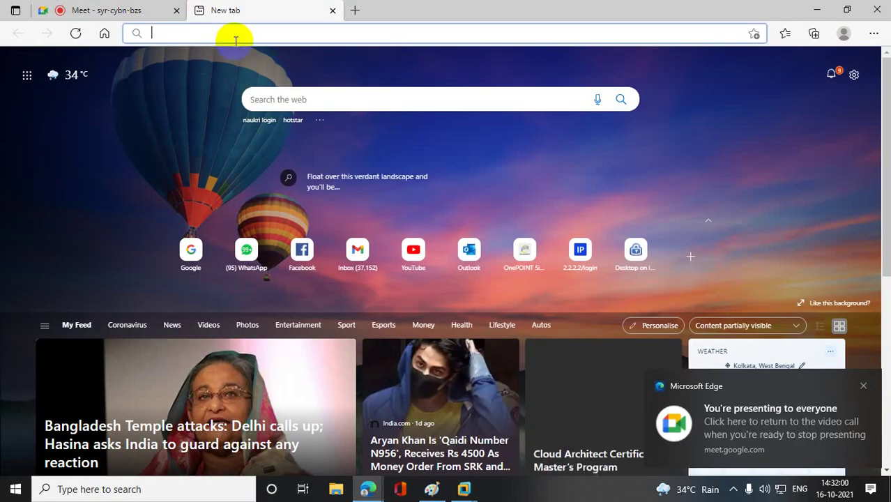
type("sbi online")
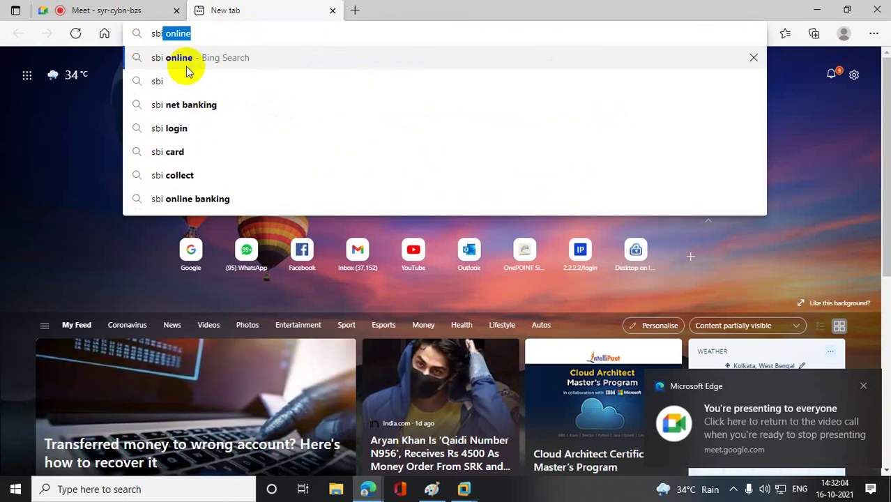
left_click(188, 63)
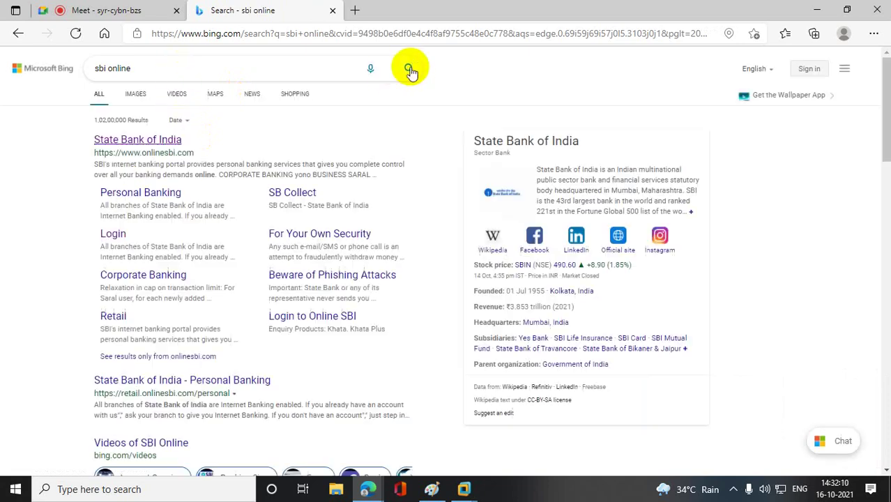
left_click(159, 154)
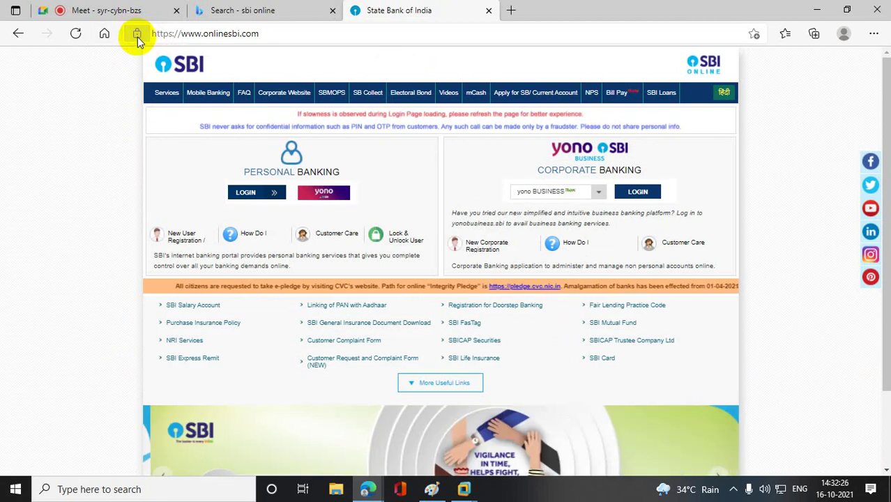
left_click(138, 33)
left_click(137, 32)
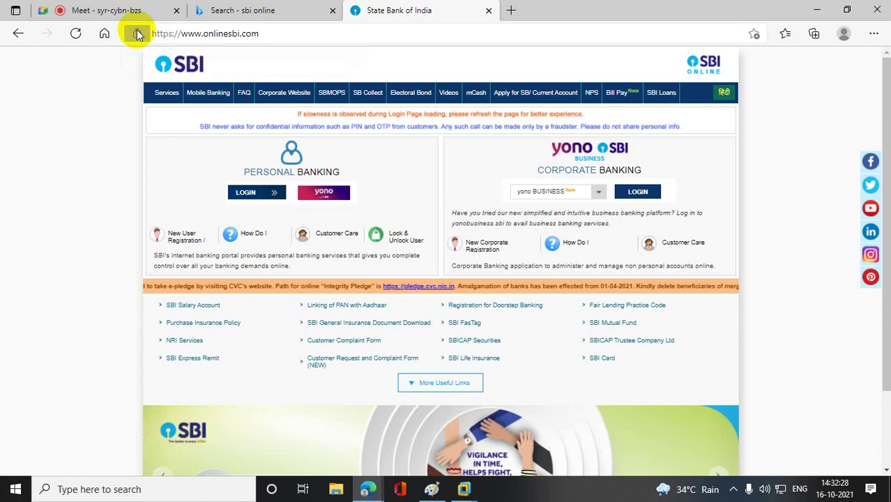
left_click(137, 33)
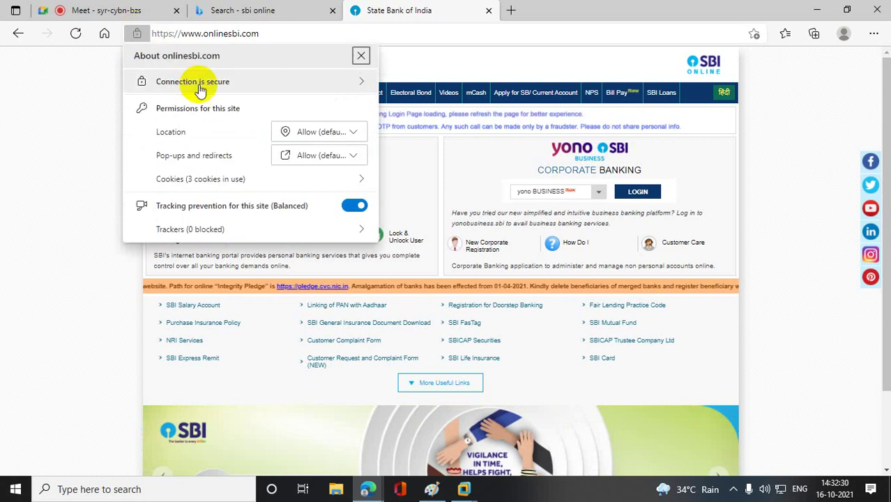
left_click(252, 84)
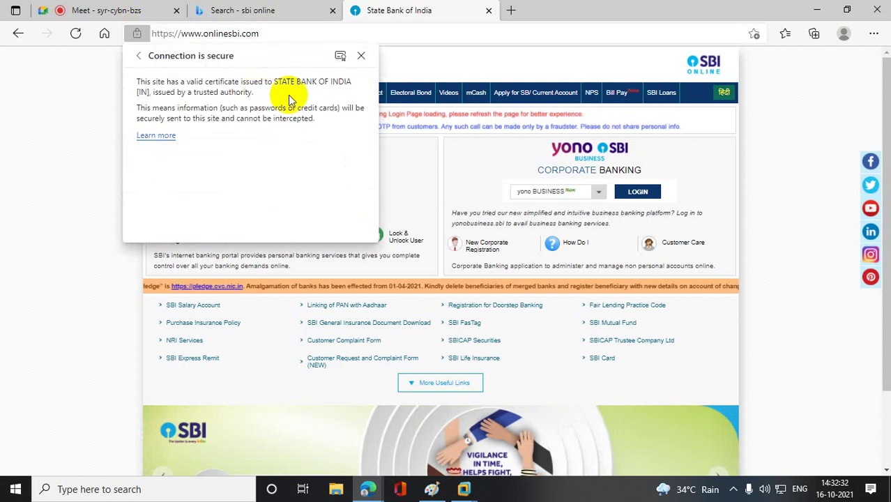
left_click(339, 58)
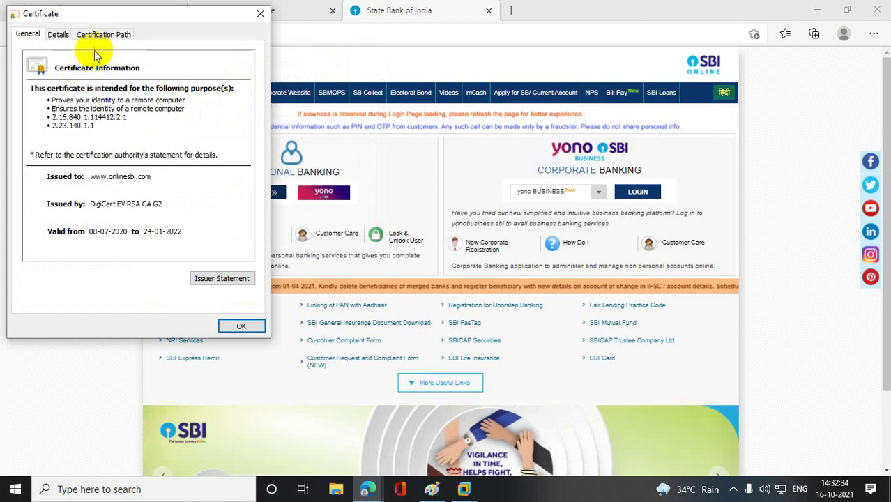
left_click(162, 203)
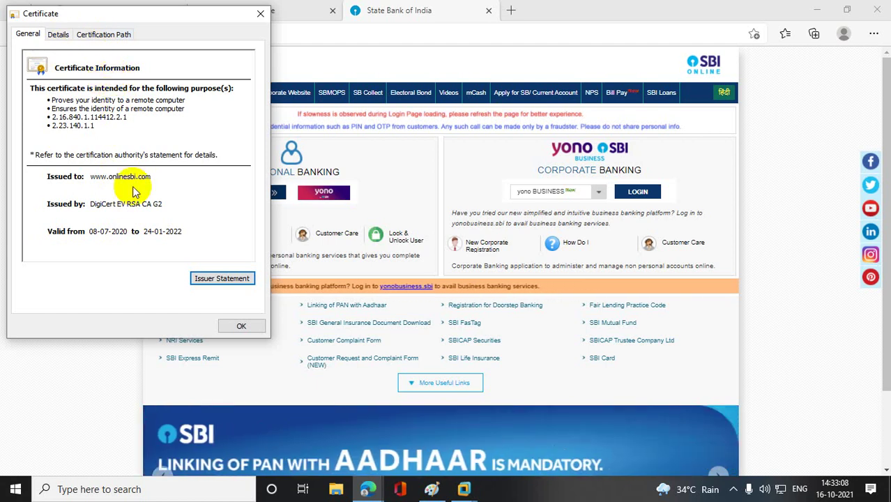
left_click(435, 491)
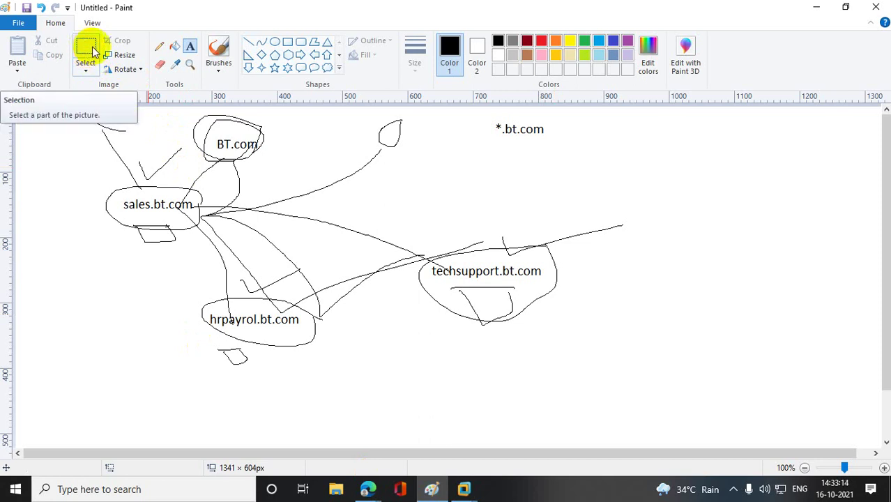
- Pencil lines above hrpayrol.bt.com and techsupport.bt.com, and draw a rectangle near the canvas centre
left_click(159, 46)
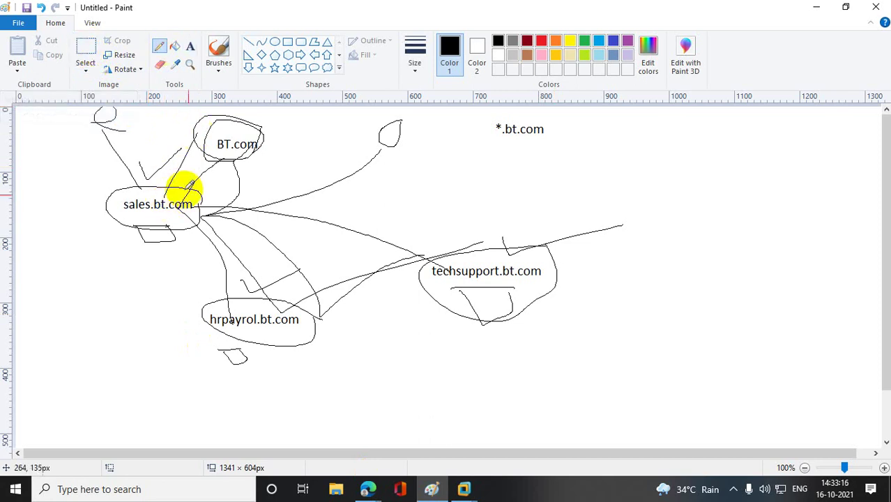
left_click_drag(259, 292, 311, 256)
left_click_drag(481, 258, 481, 225)
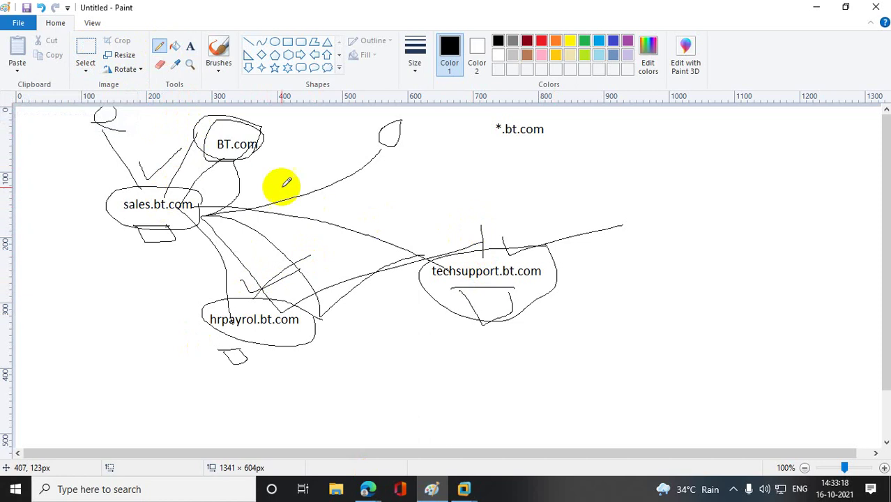
left_click(288, 42)
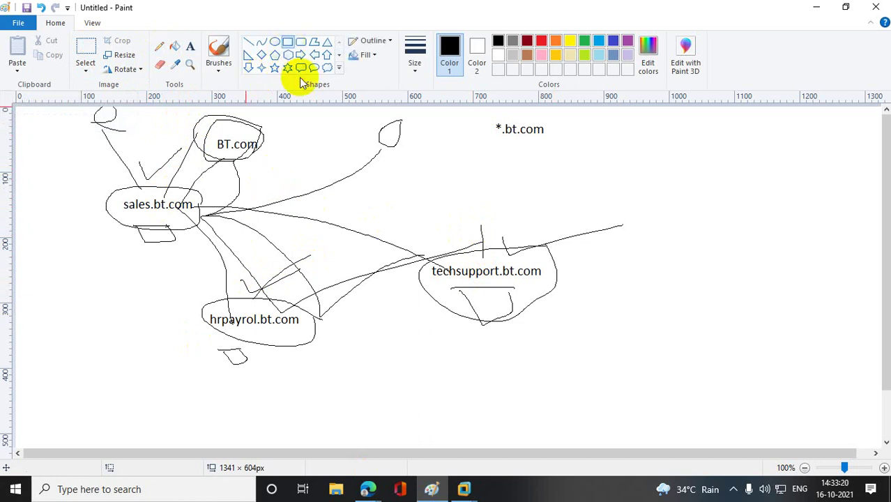
left_click_drag(361, 185, 422, 224)
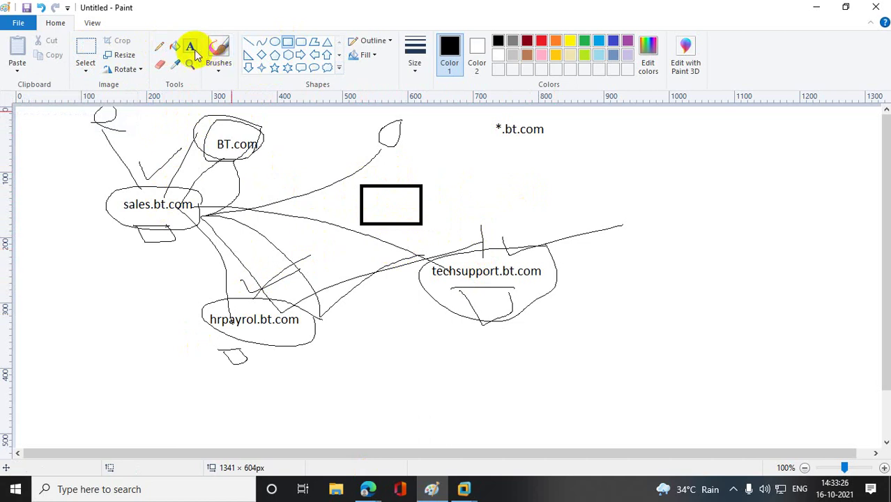
- Draw freehand lines to the rectangle, from the left edge to sales.bt.com, and down past BT.com
left_click(159, 46)
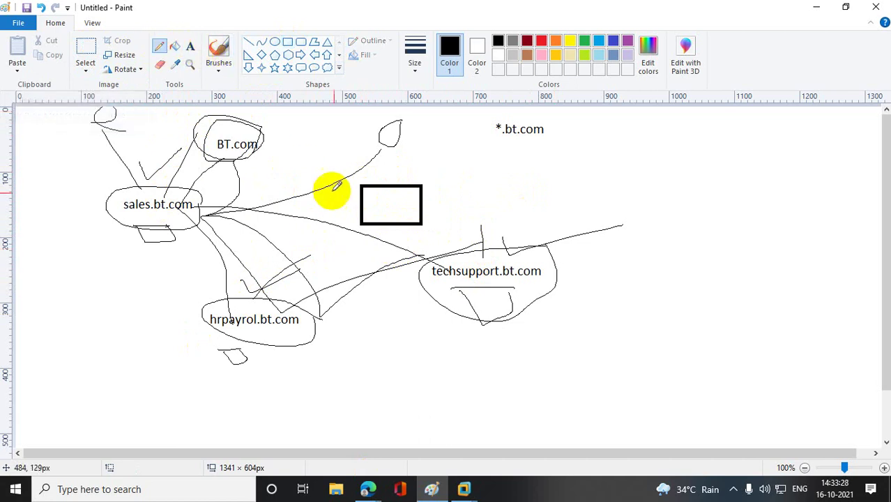
left_click_drag(366, 205, 199, 198)
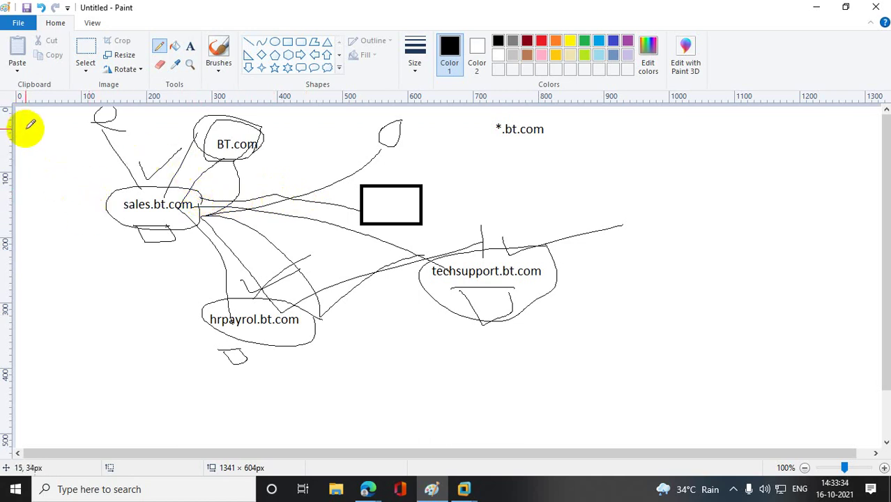
mouse_move(22, 122)
left_mouse_down()
mouse_move(92, 130)
mouse_move(146, 187)
left_mouse_up()
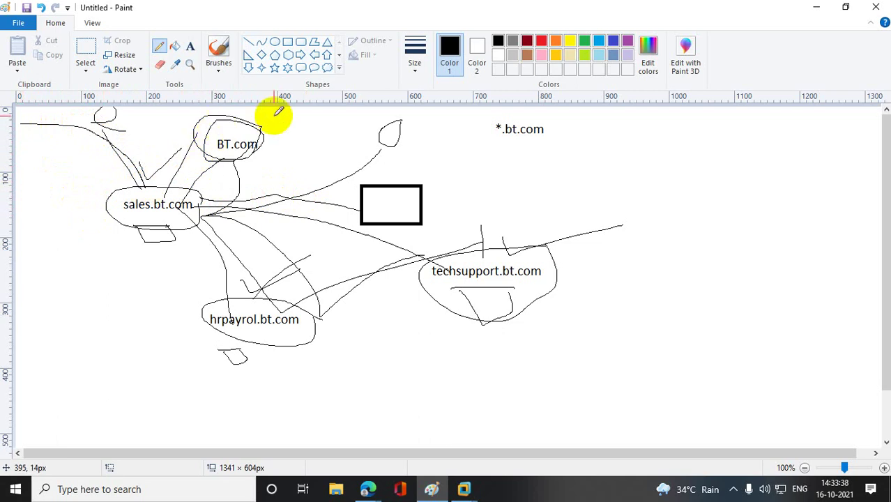
mouse_move(274, 113)
left_mouse_down()
mouse_move(269, 212)
mouse_move(318, 395)
mouse_move(180, 408)
left_mouse_up()
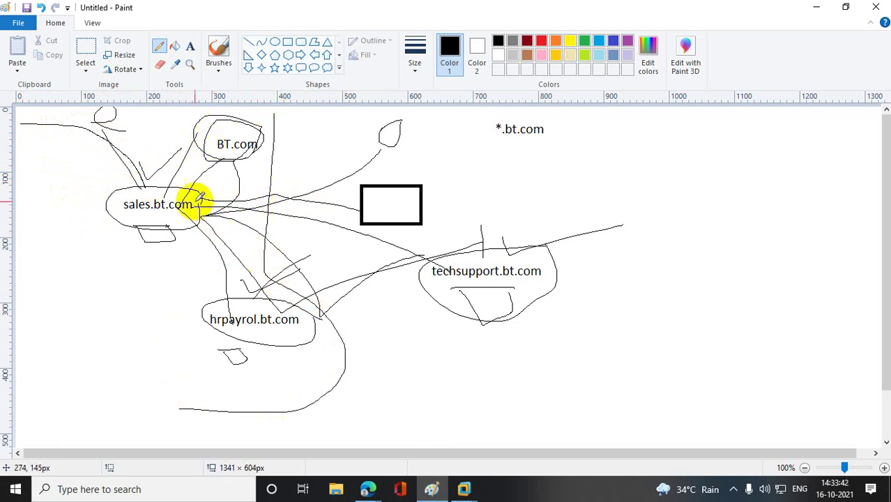
- Sketch small left-edge ovals linked to sales.bt.com and an arc from the rectangle, then minimize Paint
mouse_move(209, 183)
left_mouse_down()
mouse_move(191, 183)
mouse_move(234, 208)
left_mouse_up()
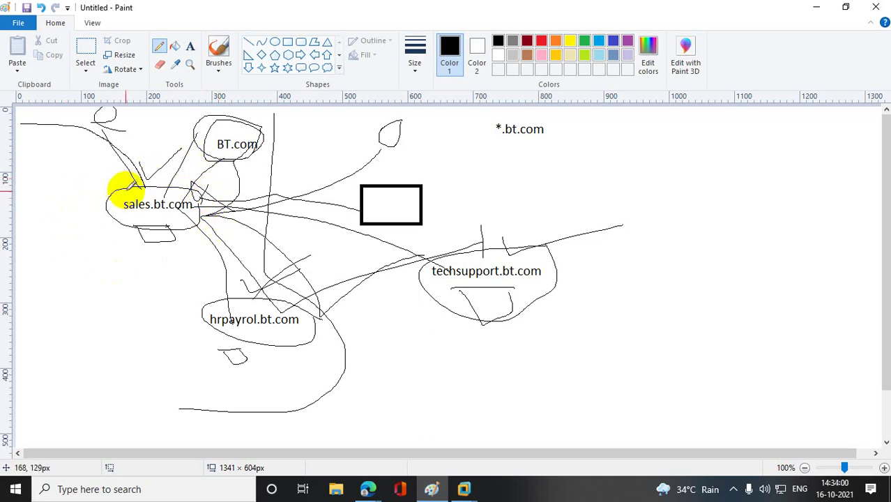
mouse_move(25, 169)
left_mouse_down()
mouse_move(38, 175)
mouse_move(28, 168)
left_mouse_up()
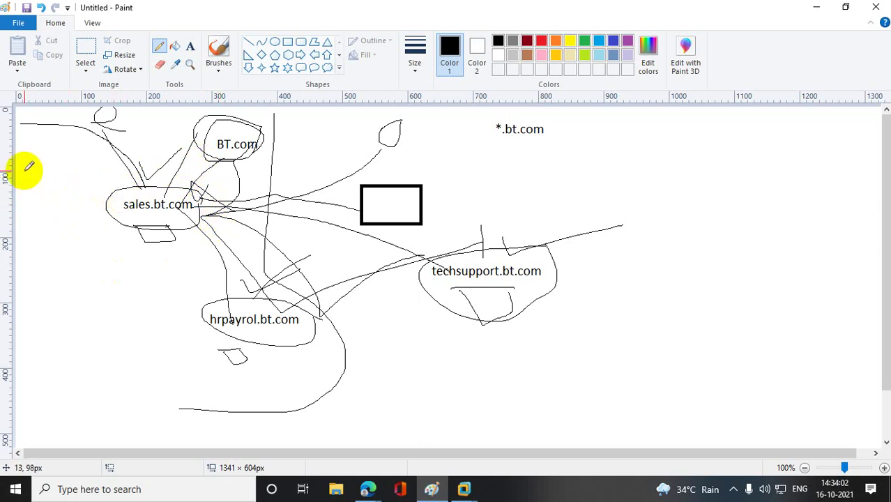
mouse_move(21, 237)
left_mouse_down()
mouse_move(63, 264)
mouse_move(7, 308)
mouse_move(6, 338)
mouse_move(28, 370)
mouse_move(36, 362)
mouse_move(32, 311)
mouse_move(65, 265)
mouse_move(81, 213)
mouse_move(136, 206)
left_mouse_up()
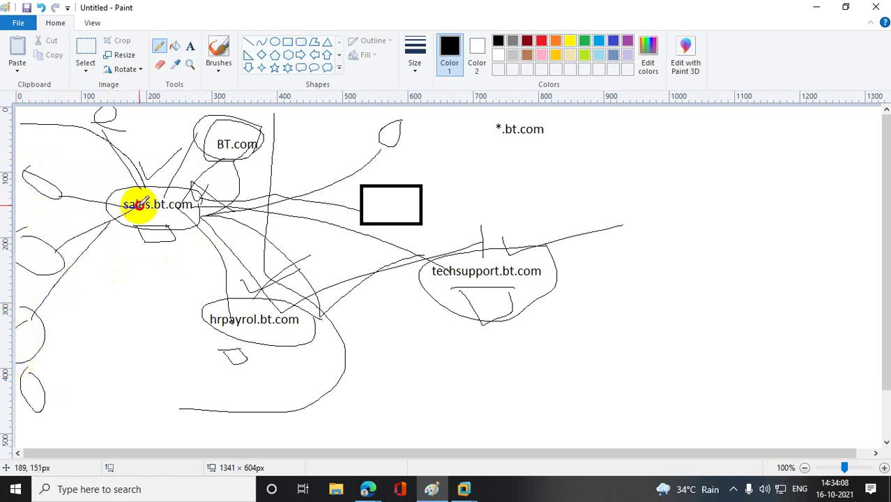
left_click_drag(46, 397, 146, 215)
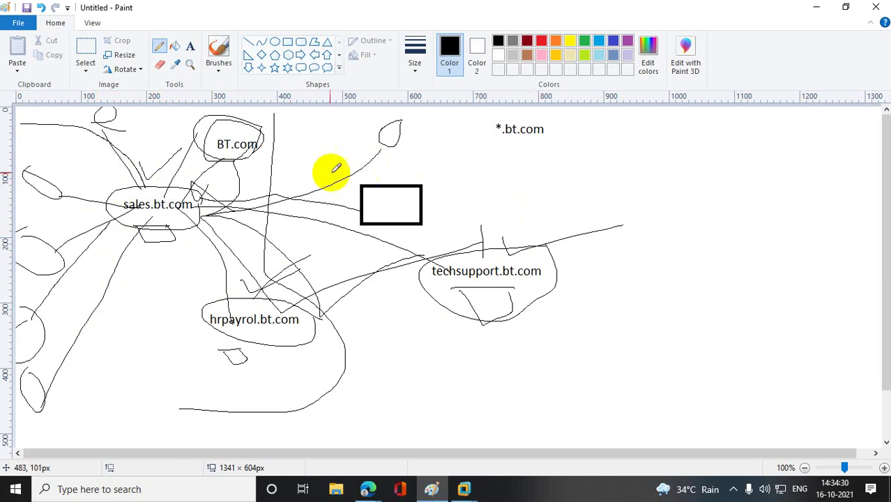
left_click_drag(399, 181, 505, 209)
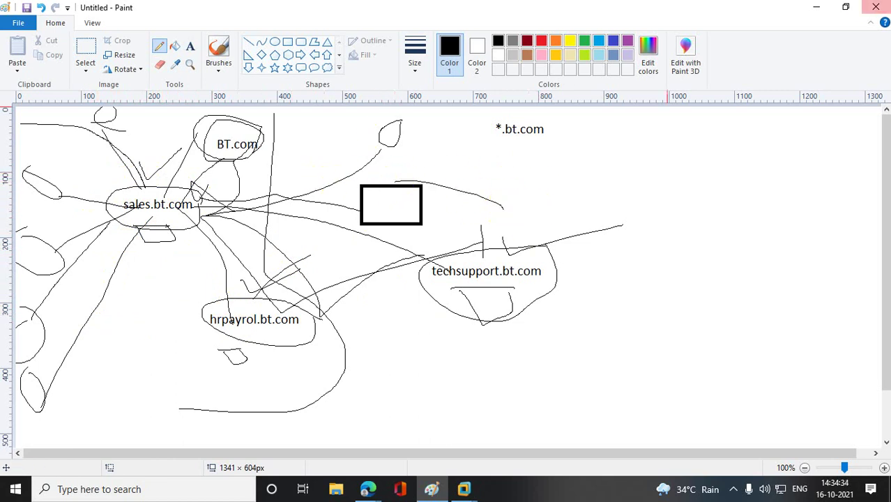
left_click(816, 11)
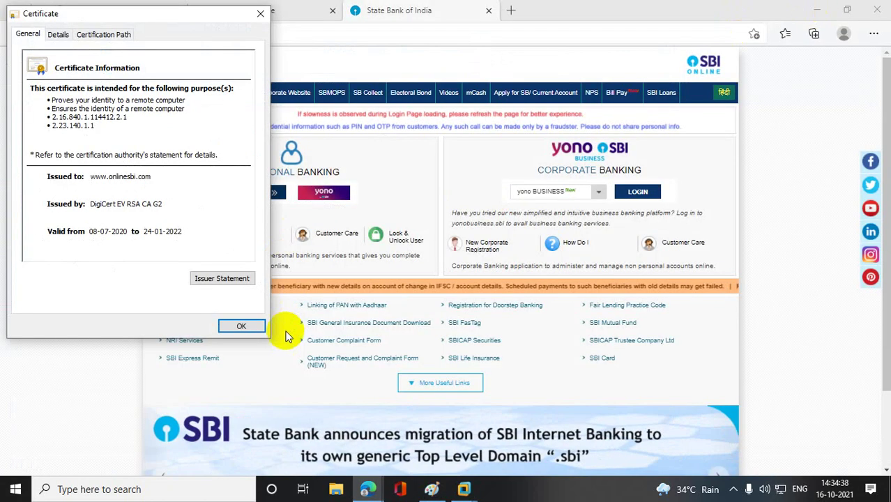
- Close Edge's certificate dialog and switch to the ADCS virtual machine in VMware Workstation
left_click(242, 325)
left_click(464, 487)
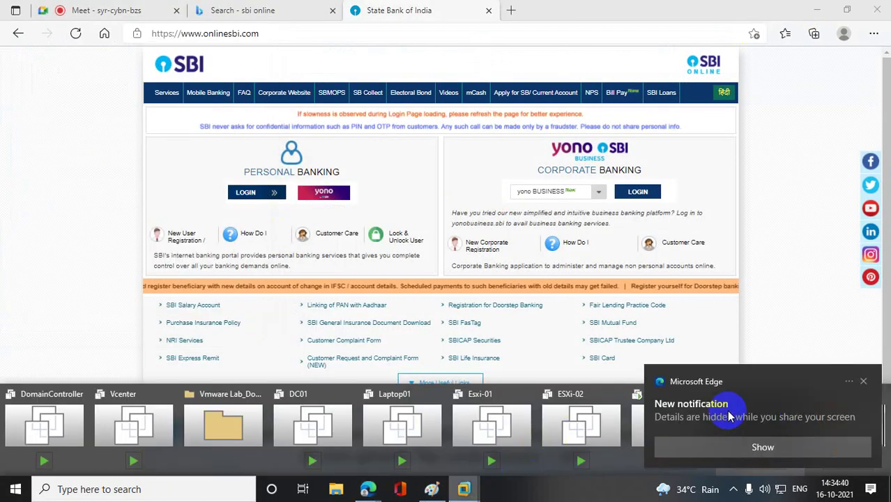
left_click(864, 382)
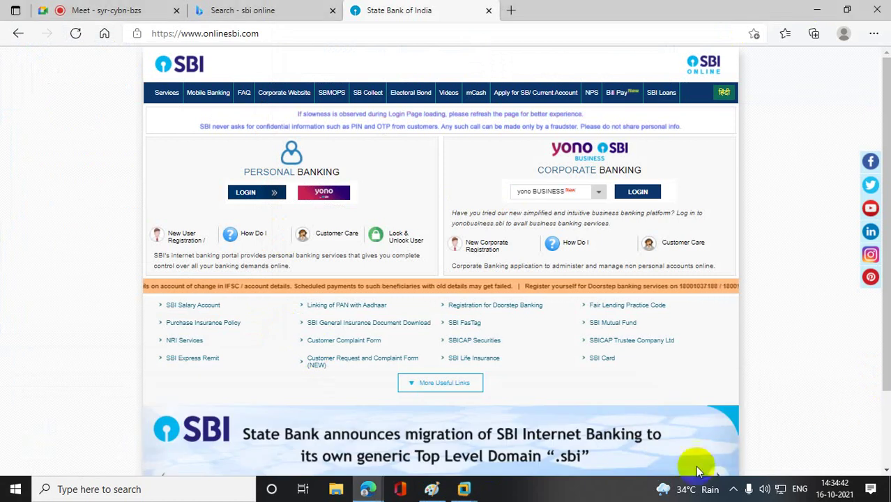
left_click(464, 489)
left_click(847, 427)
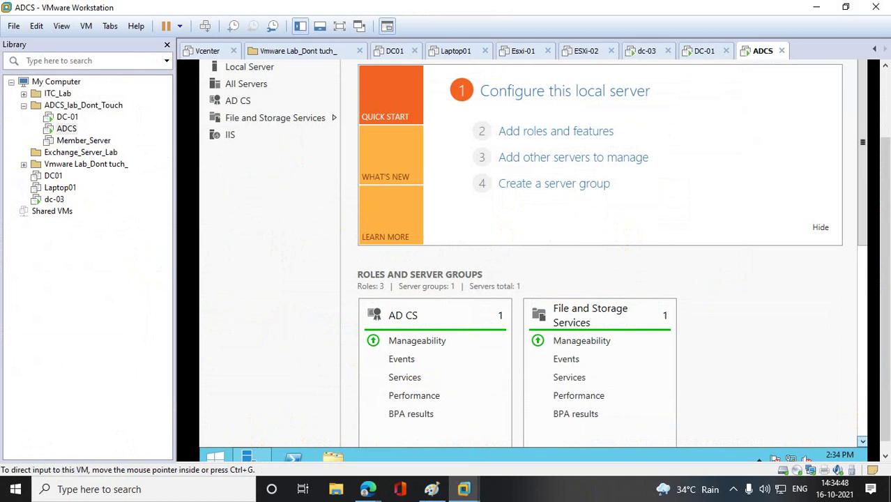
- Launch mmc on ADCS from Win+X Run as administrator and maximize the empty console
left_click(887, 345)
left_click_drag(888, 346, 888, 357)
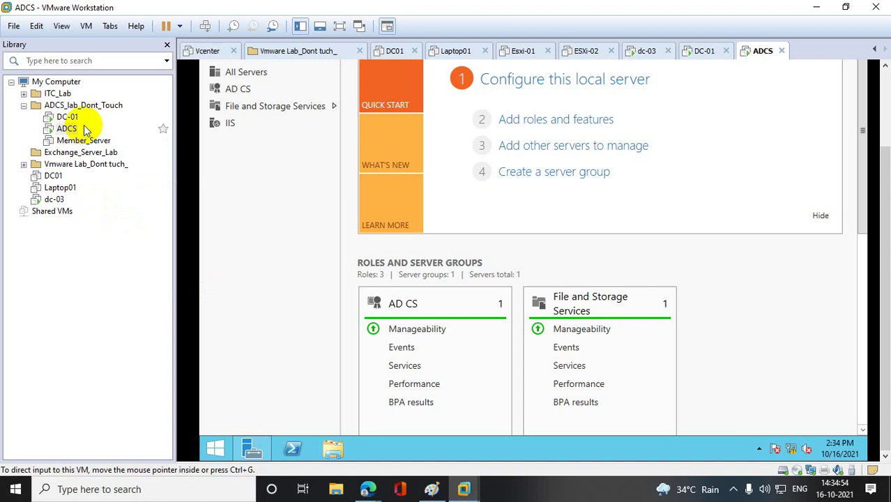
left_click(213, 452)
right_click(213, 452)
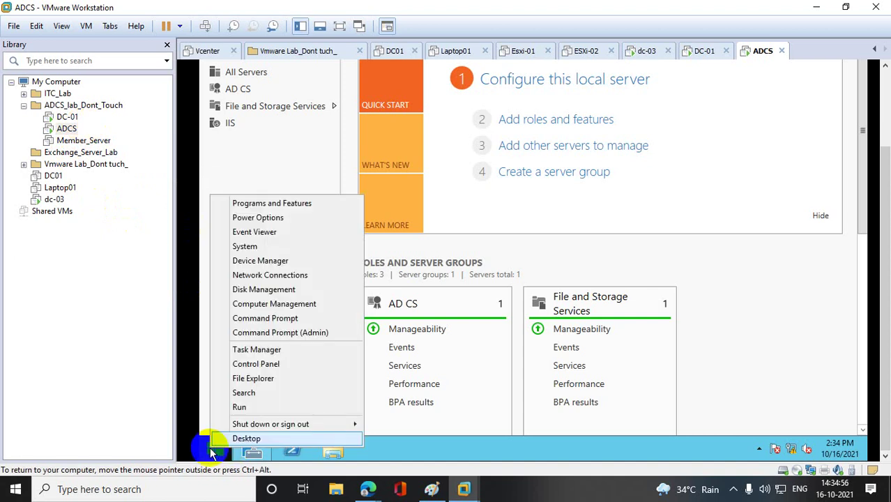
left_click(267, 407)
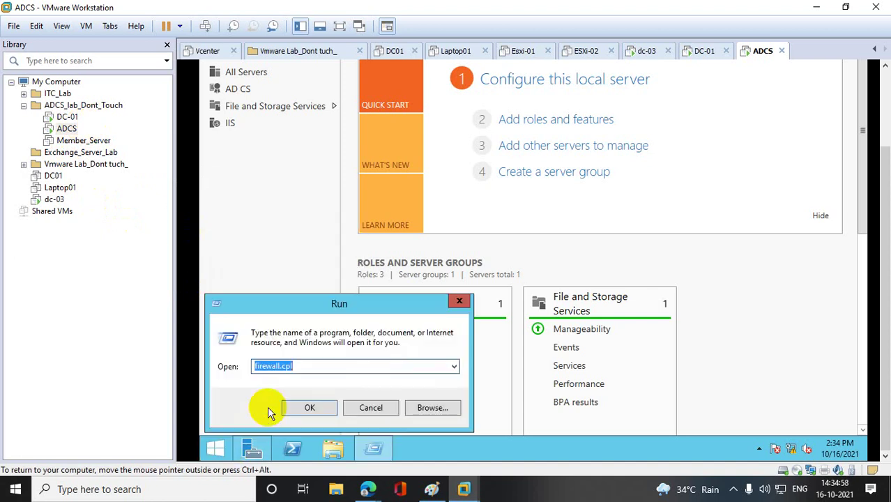
key("Return")
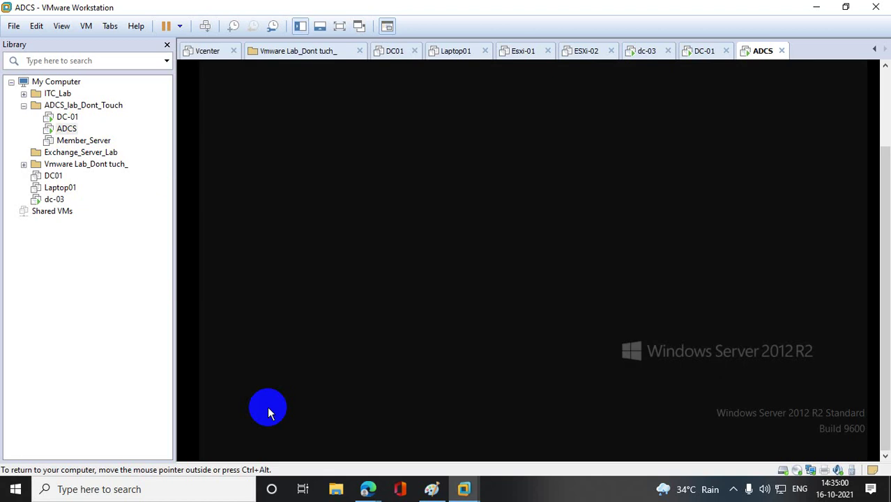
left_click(588, 225)
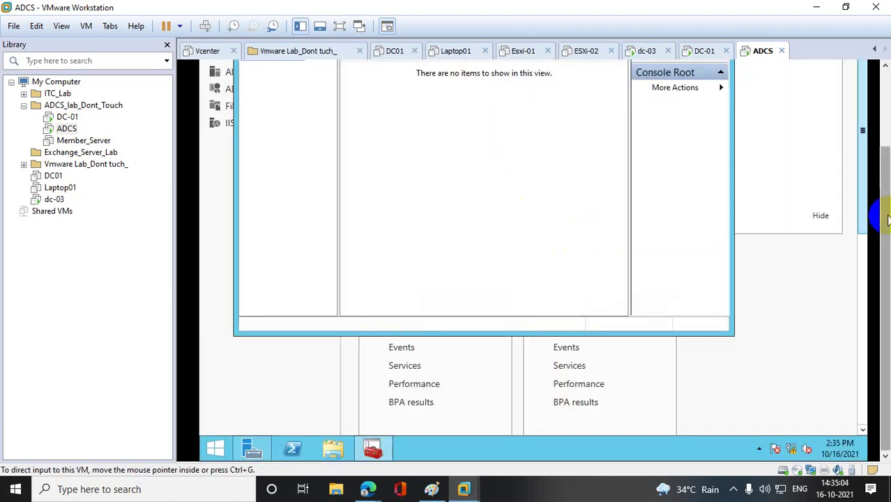
scroll(872, 191, "up", 2)
left_click(692, 96)
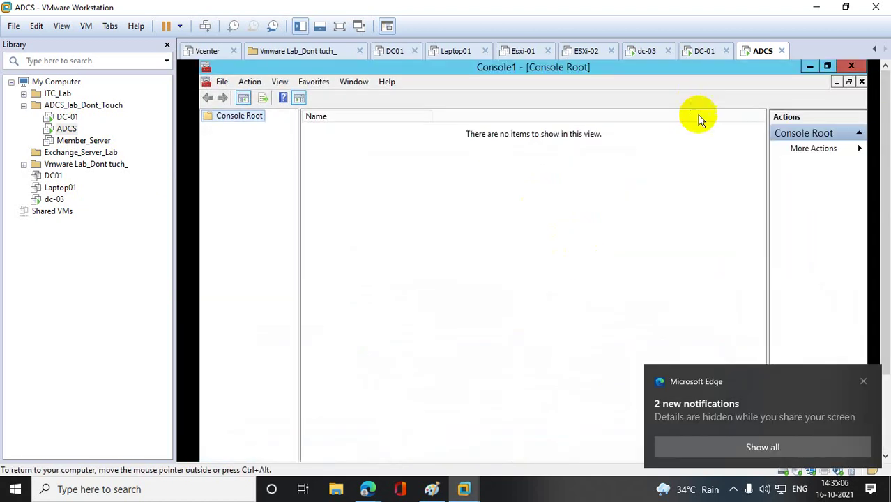
left_click(864, 381)
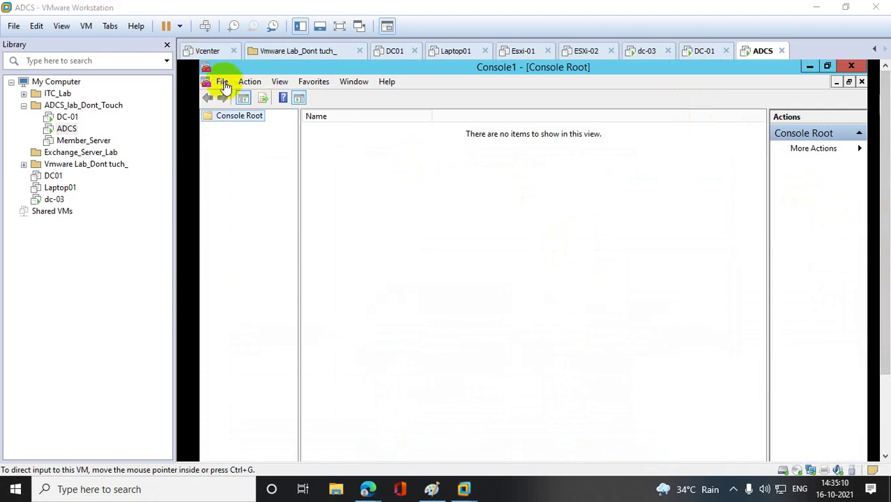
- Add the Certificates snap-in for the local computer account and expand the Personal store
left_click(222, 82)
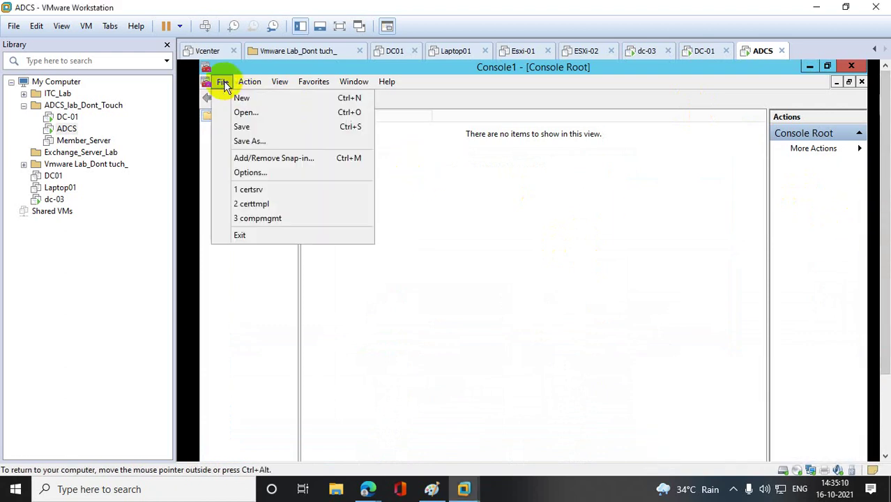
left_click(277, 159)
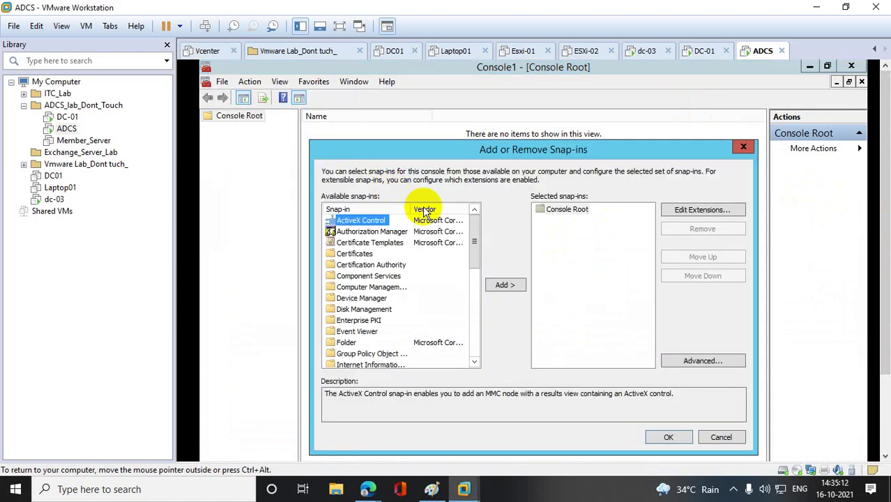
left_click(357, 254)
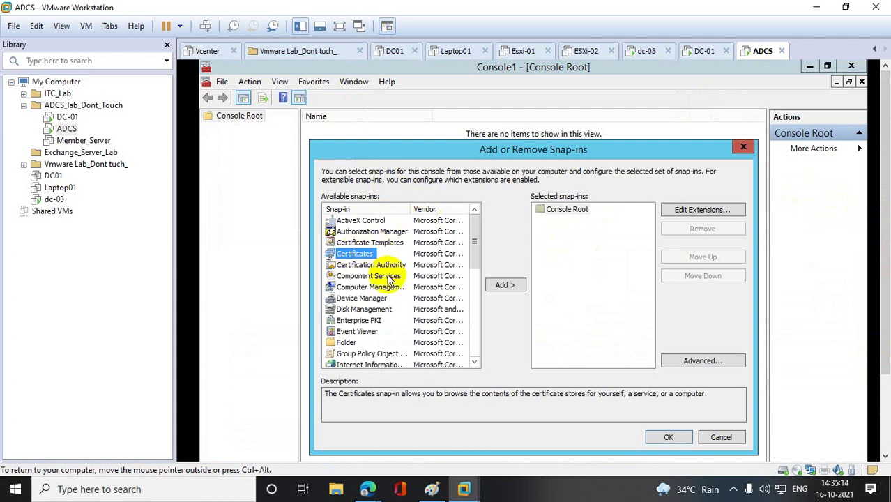
left_click(502, 287)
left_click(344, 232)
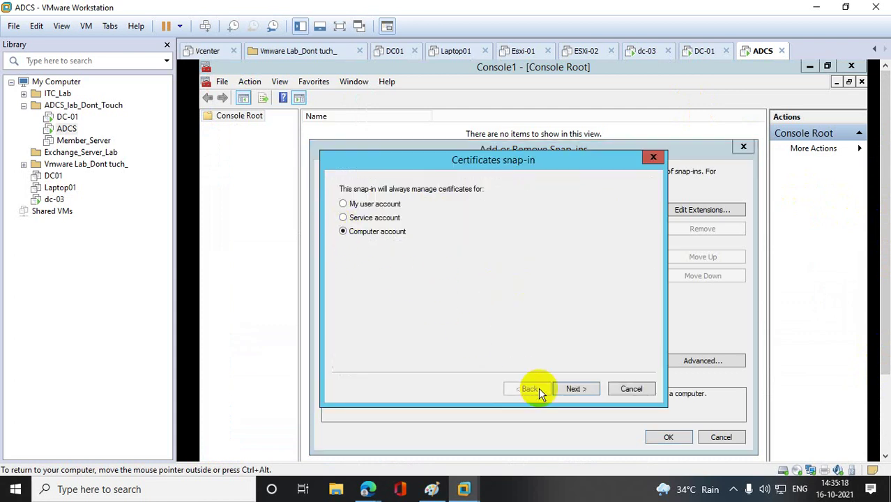
left_click(577, 393)
left_click(582, 393)
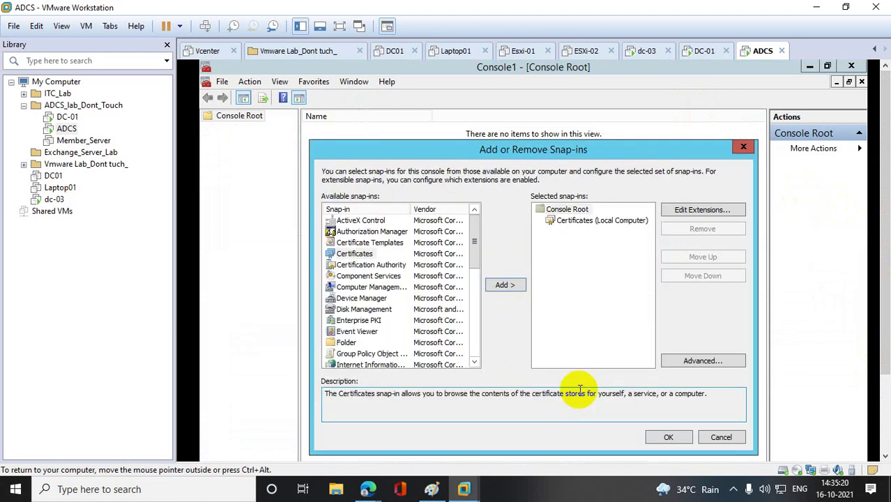
left_click(667, 438)
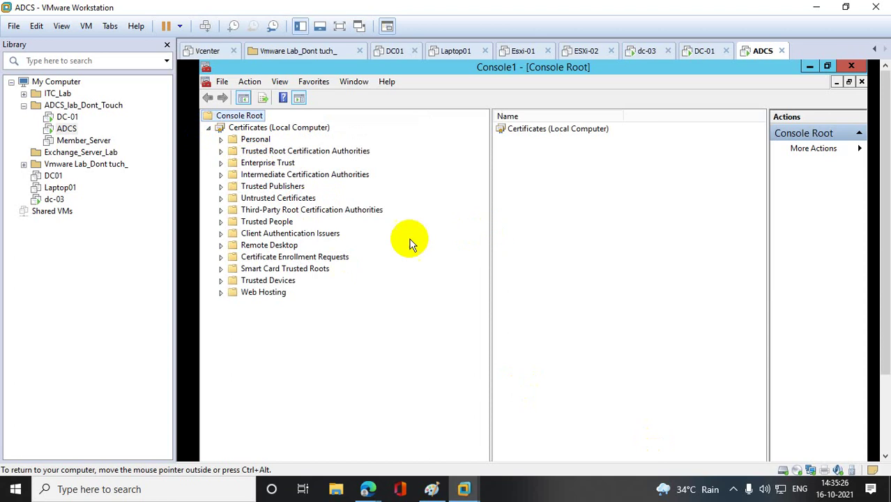
left_click(221, 140)
- Show the Personal certificates and start All Tasks > Advanced Operations > Create Custom Request
left_click(272, 151)
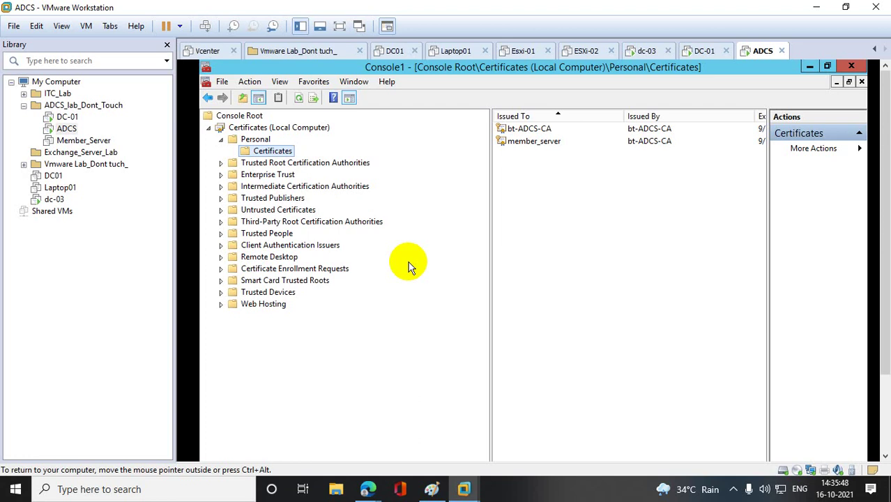
right_click(281, 150)
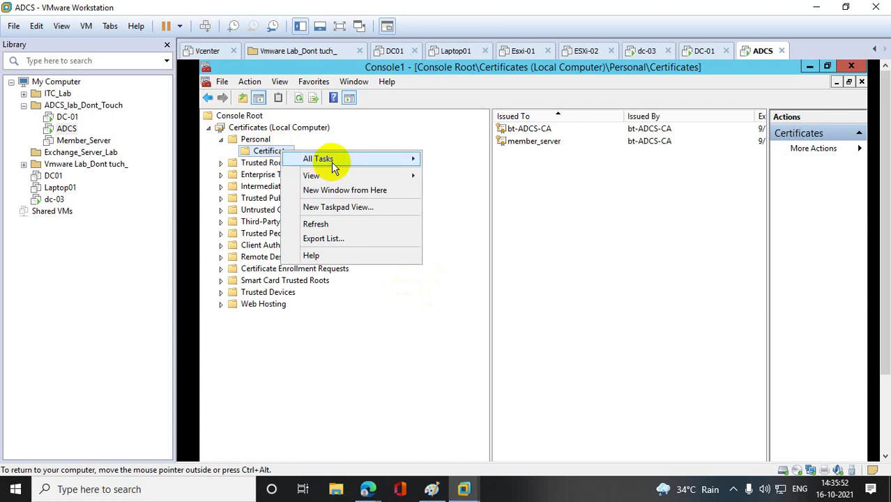
mouse_move(334, 163)
mouse_move(504, 199)
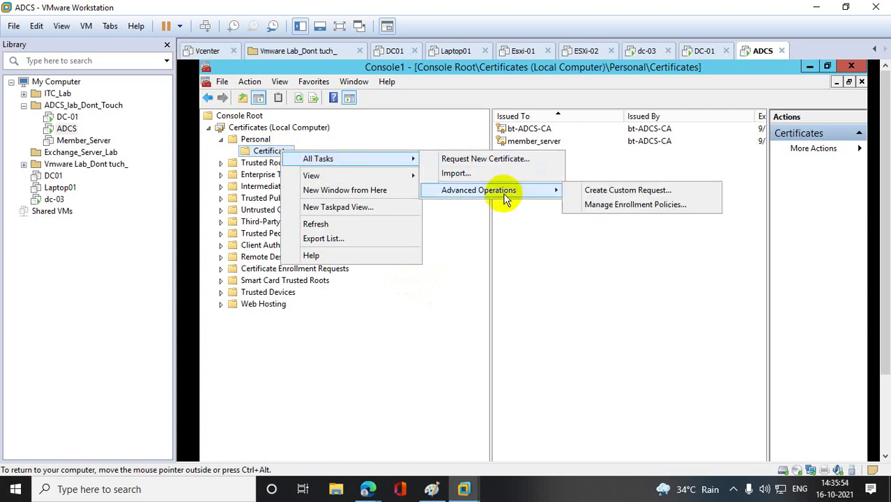
left_click(637, 197)
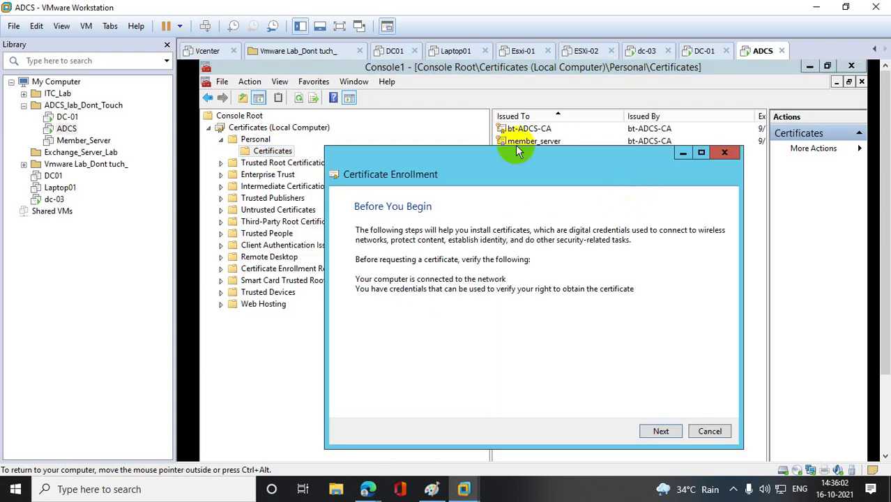
- Proceed without an enrollment policy and pick the (No template) Legacy key template
left_click(664, 432)
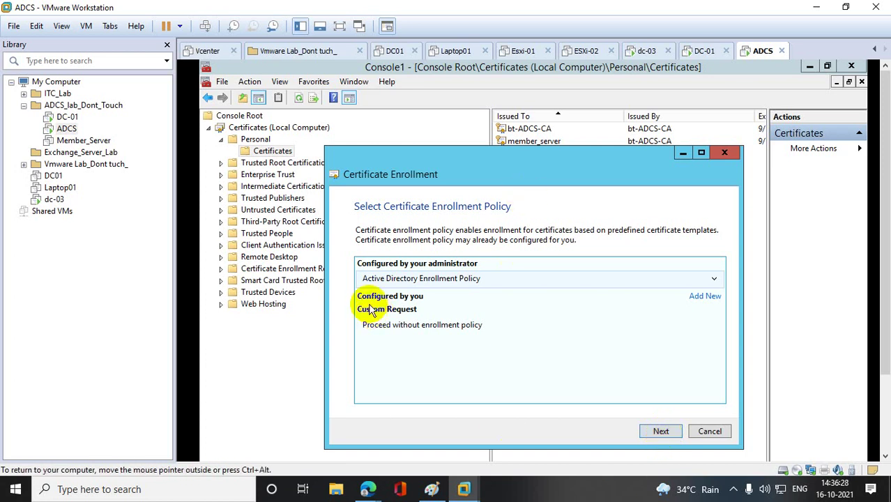
left_click(394, 331)
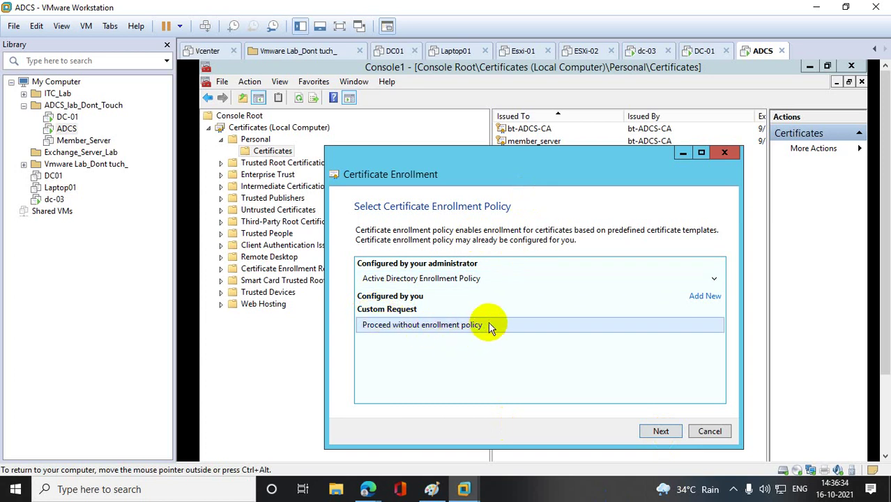
left_click(663, 431)
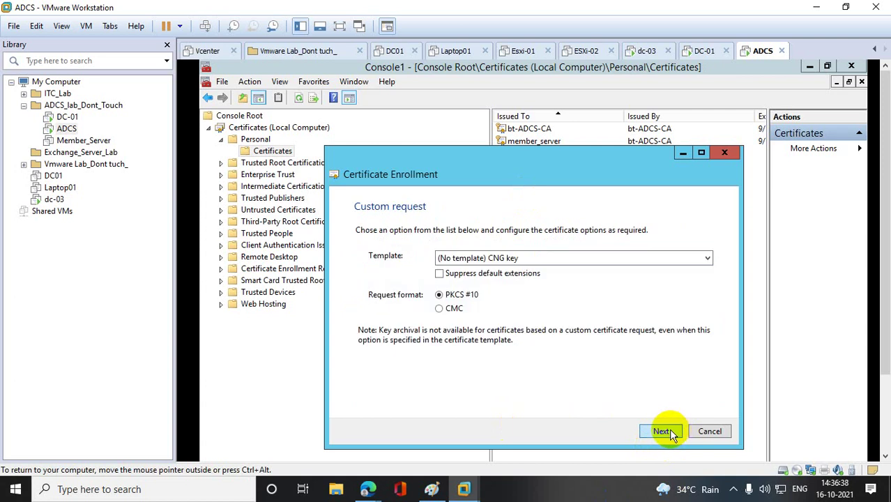
left_click(707, 258)
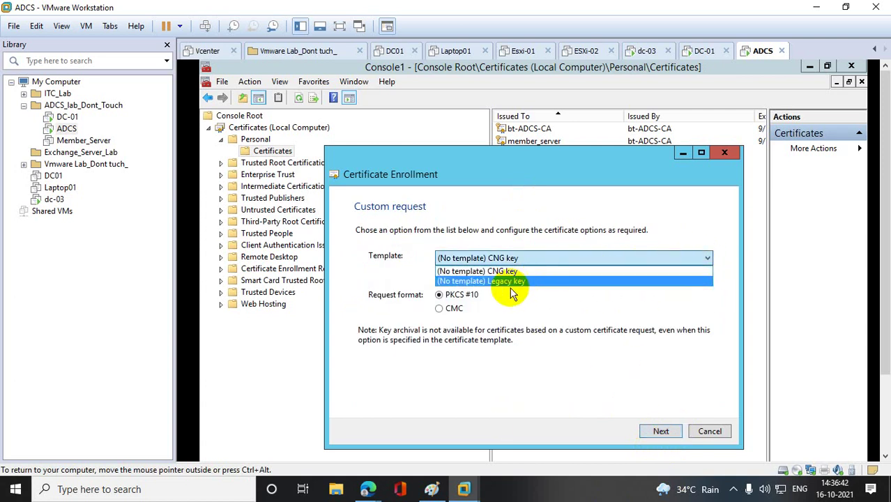
left_click(508, 307)
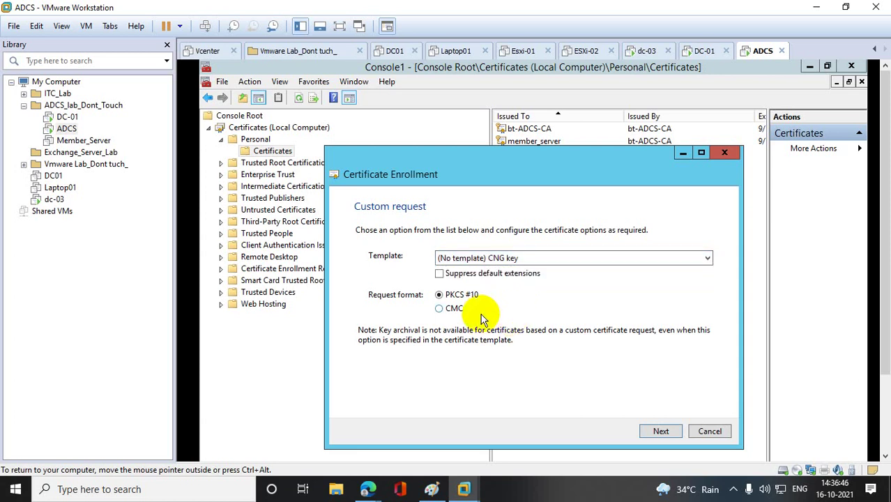
left_click(513, 258)
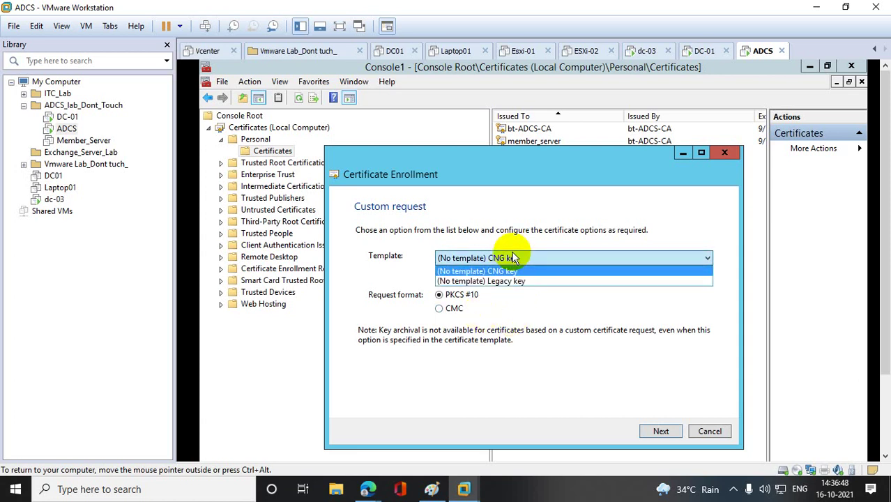
left_click(507, 281)
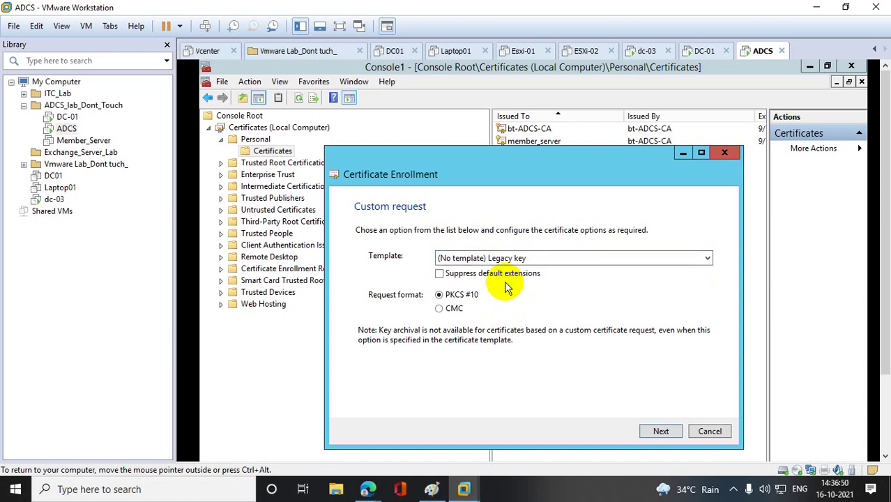
- Keep the PKCS #10 request format, advance to the offline-save page, and cancel the wizard
left_click(446, 309)
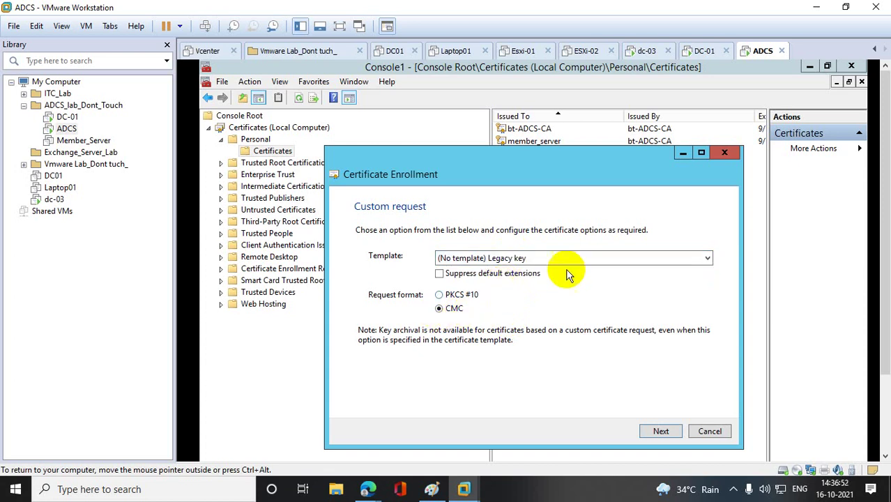
left_click(577, 260)
left_click(535, 328)
left_click(441, 295)
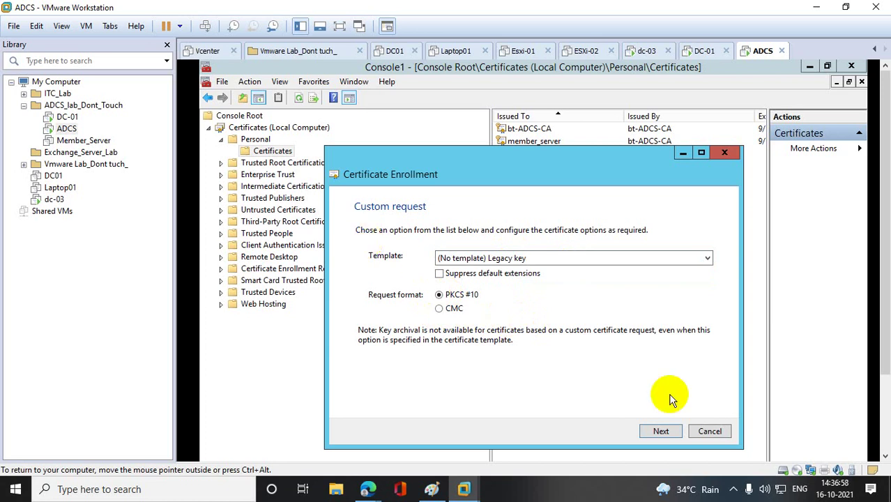
left_click(652, 432)
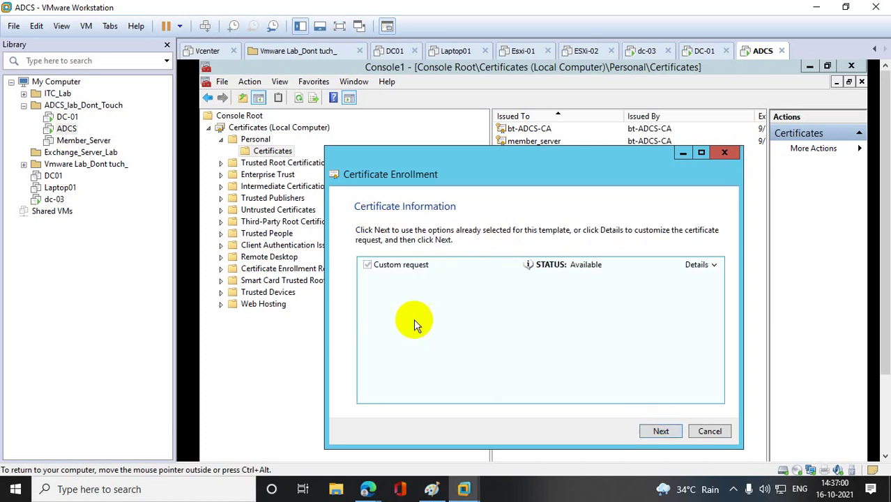
left_click(654, 433)
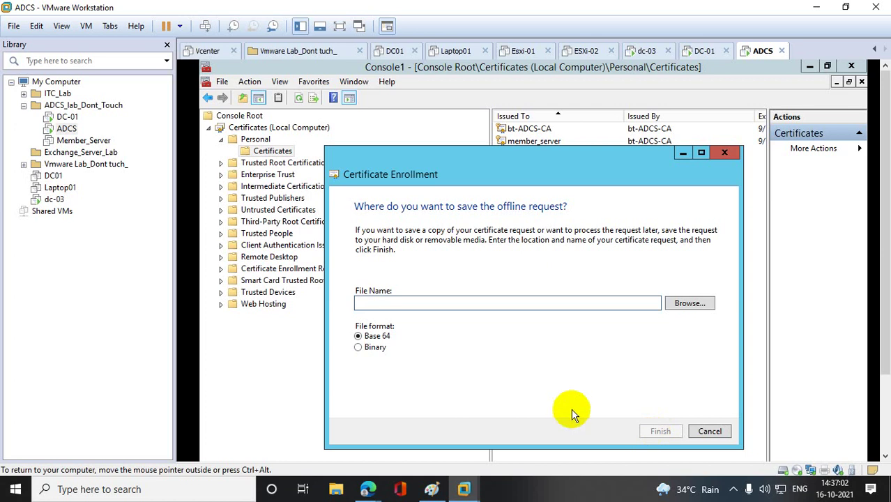
left_click(728, 432)
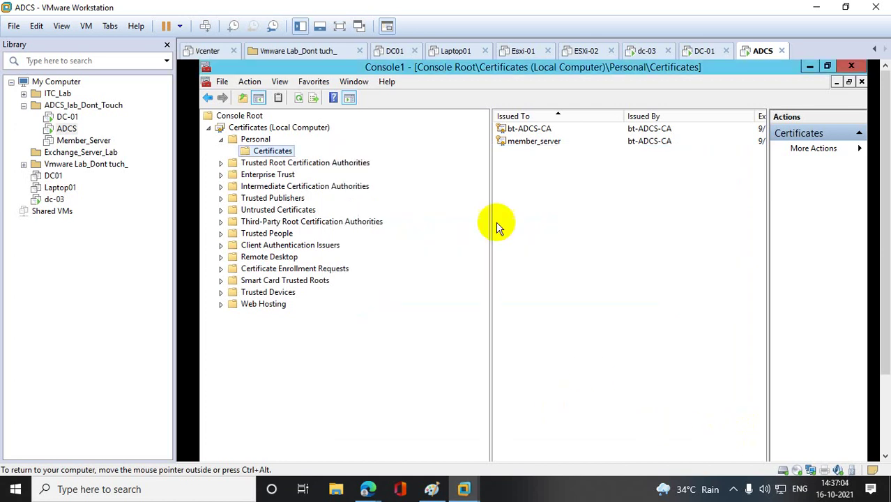
- Start a new Create Custom Request from the Certificates folder's Advanced Operations menu
right_click(266, 150)
mouse_move(350, 162)
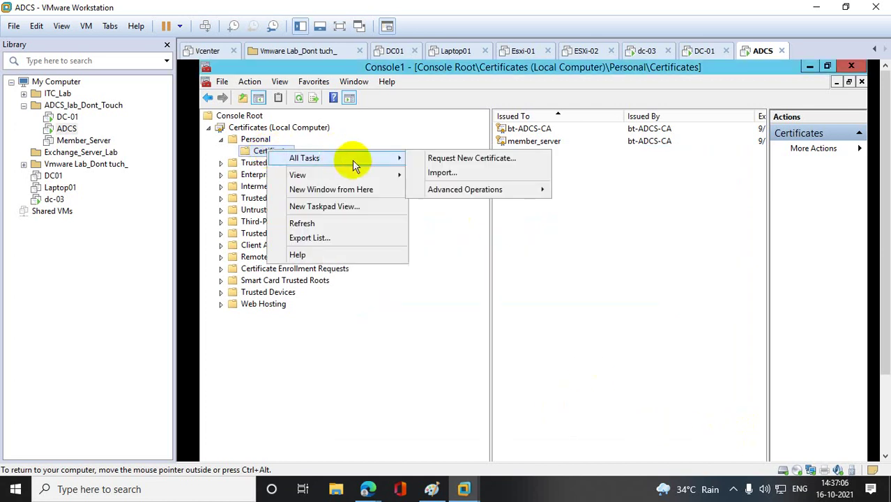
mouse_move(534, 189)
left_click(628, 205)
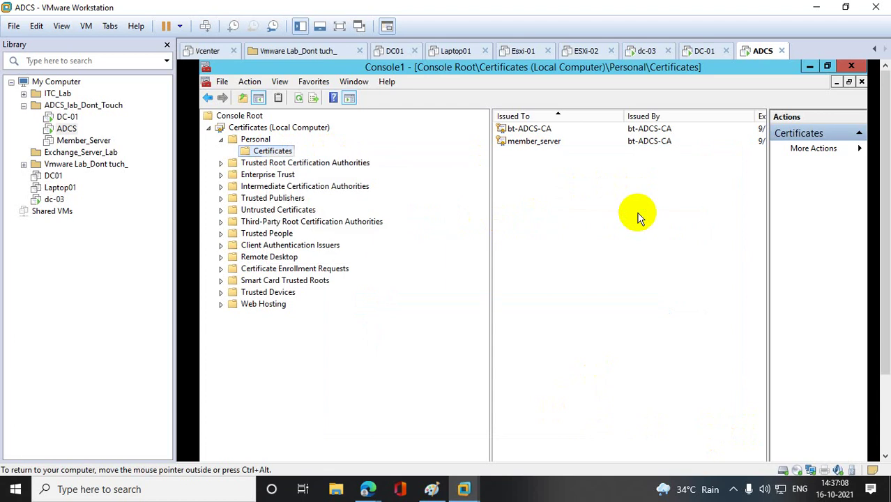
left_click(454, 70)
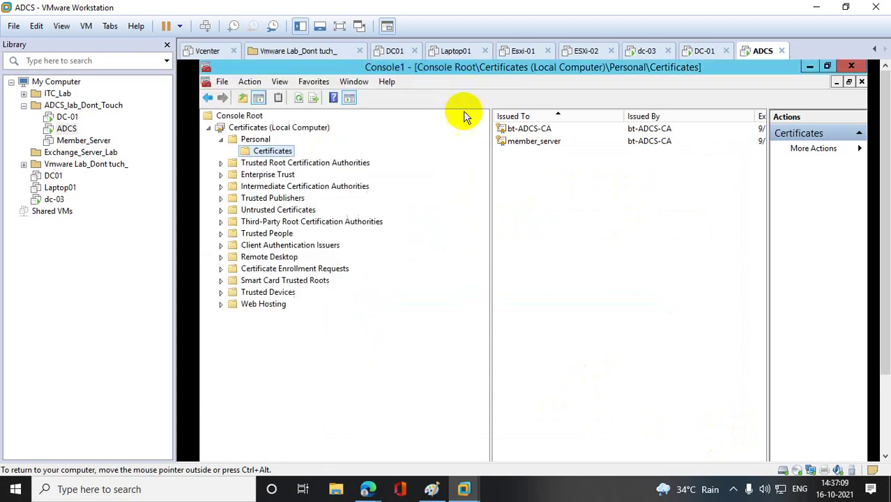
right_click(284, 153)
mouse_move(368, 162)
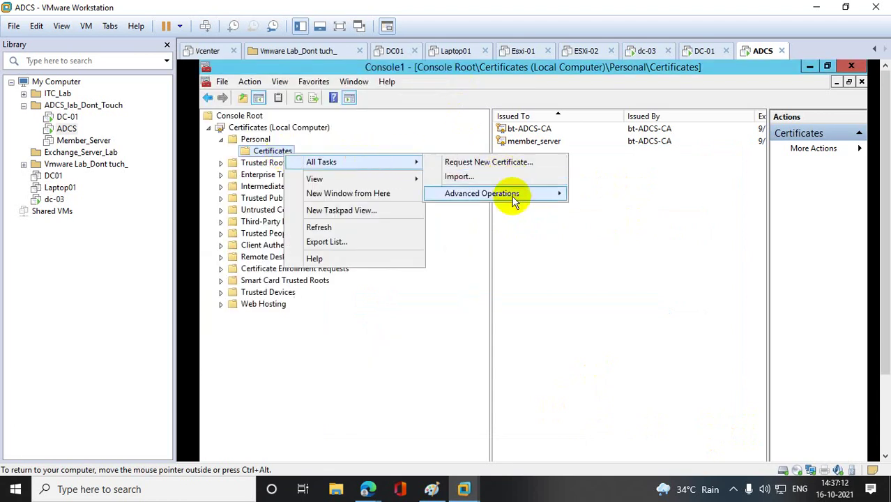
mouse_move(513, 195)
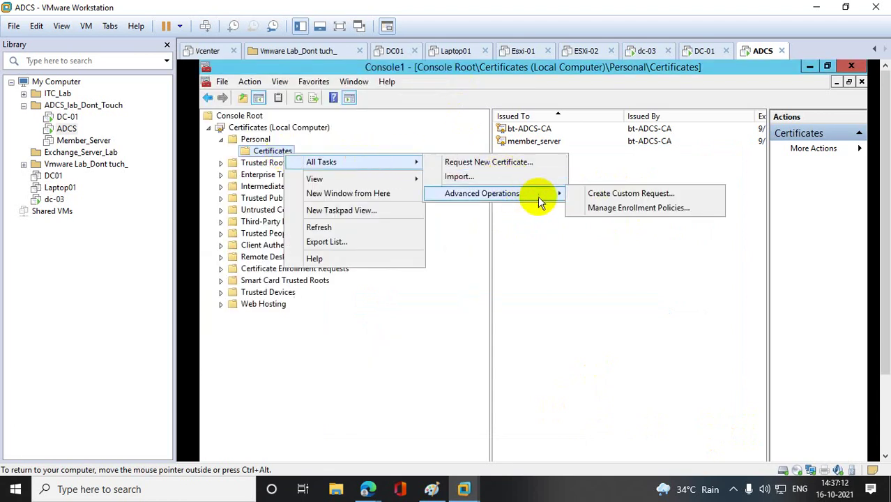
left_click(637, 194)
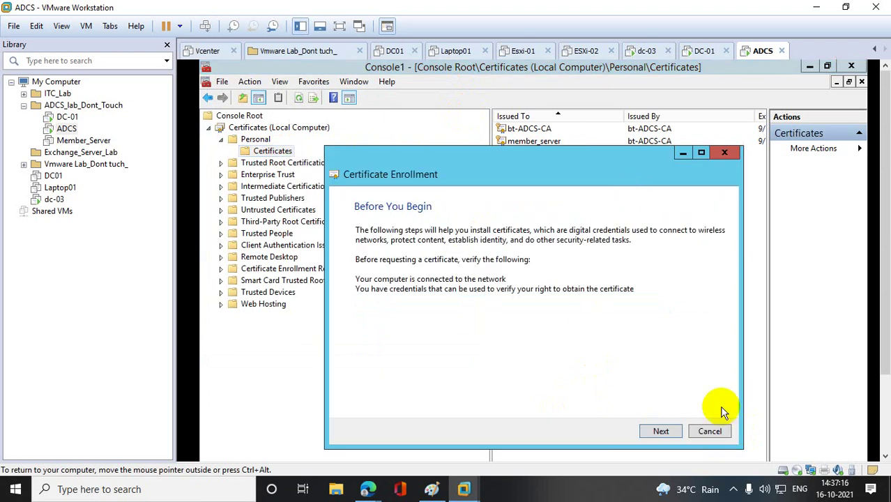
- Keep the Active Directory Enrollment Policy, choose the webcomp template, and reach Certificate Information
left_click(663, 430)
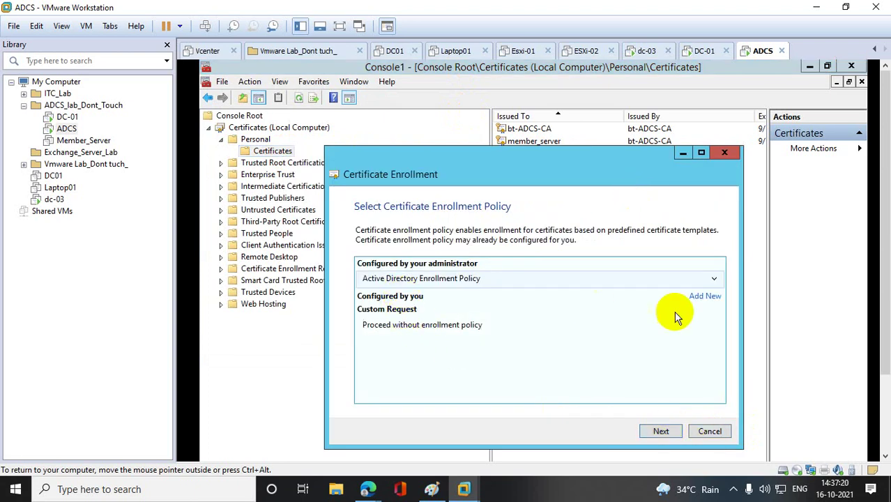
left_click(705, 299)
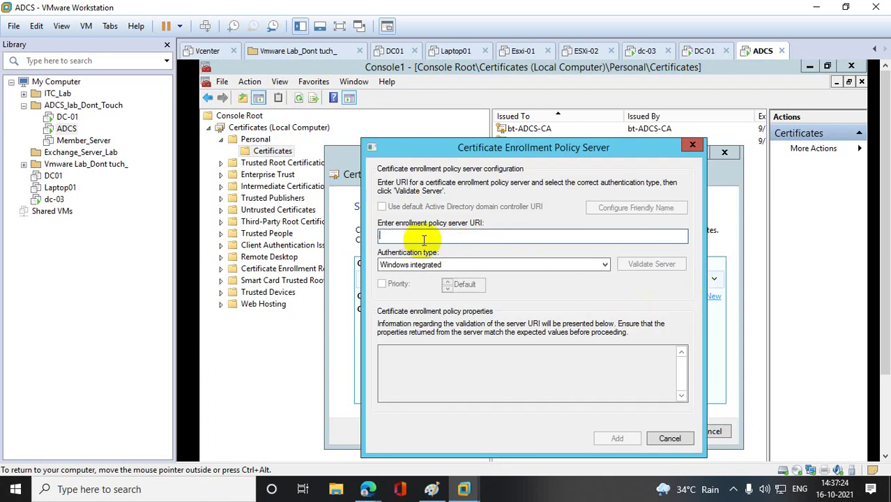
left_click(446, 265)
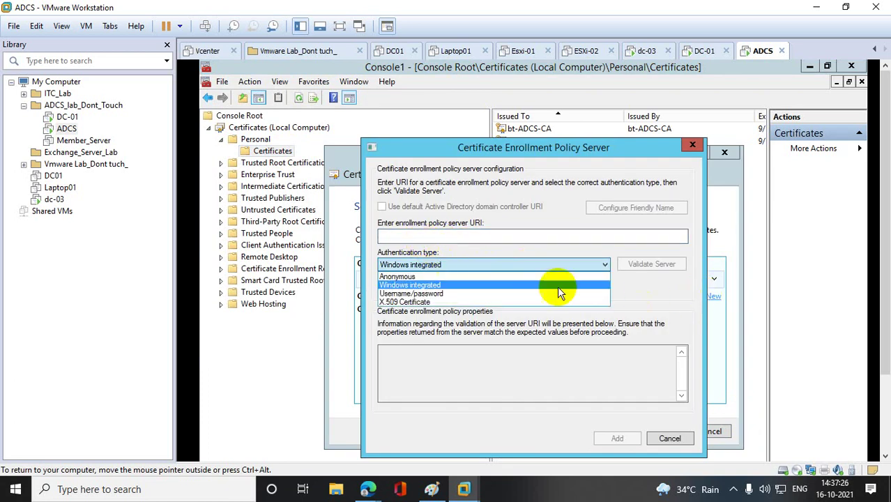
left_click(655, 300)
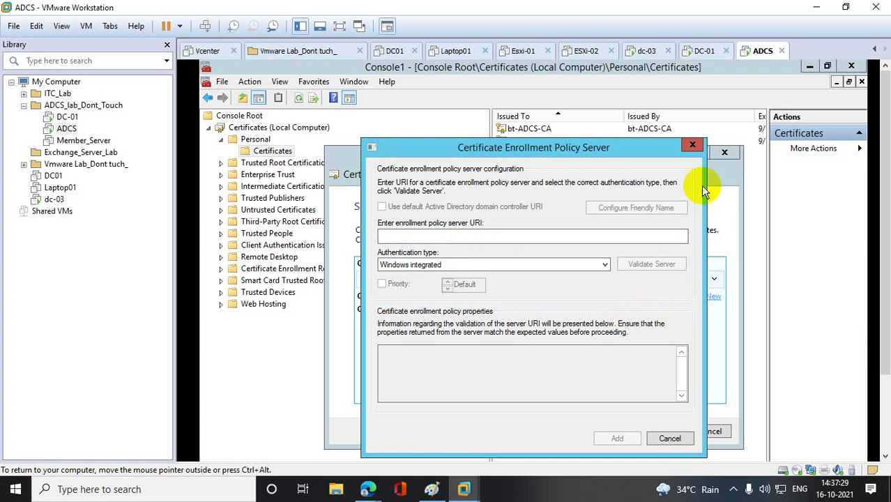
left_click(693, 145)
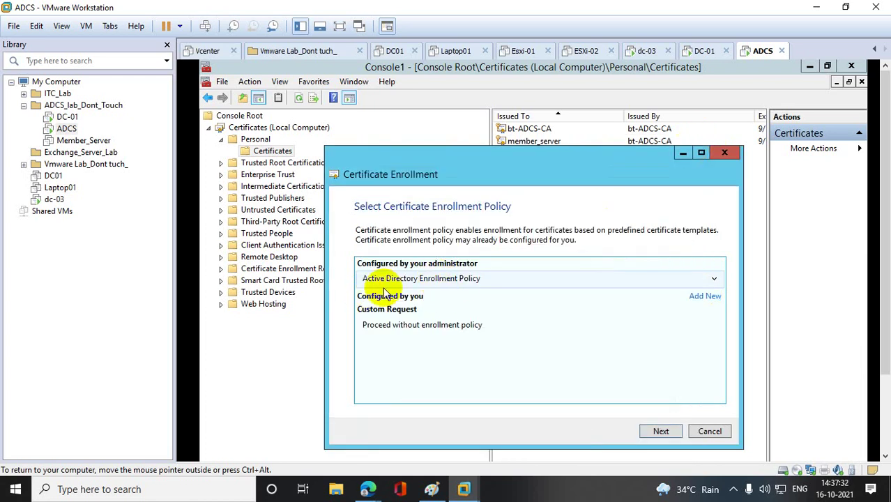
left_click(661, 431)
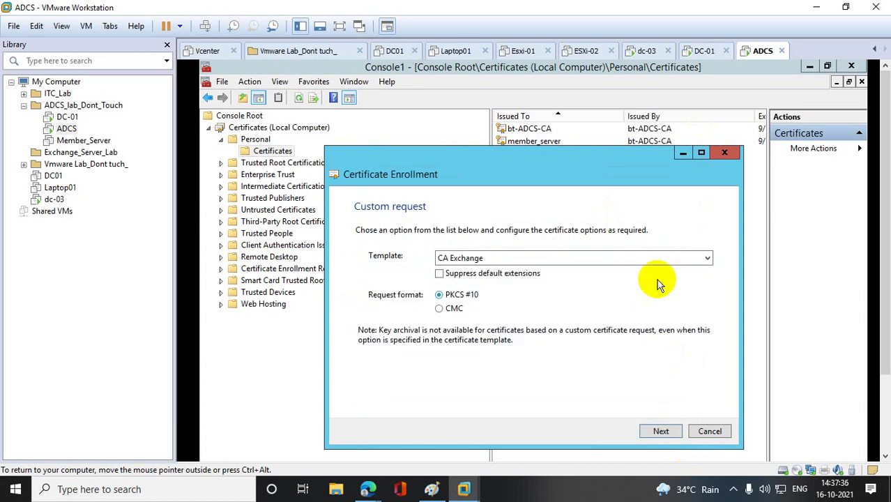
left_click(658, 258)
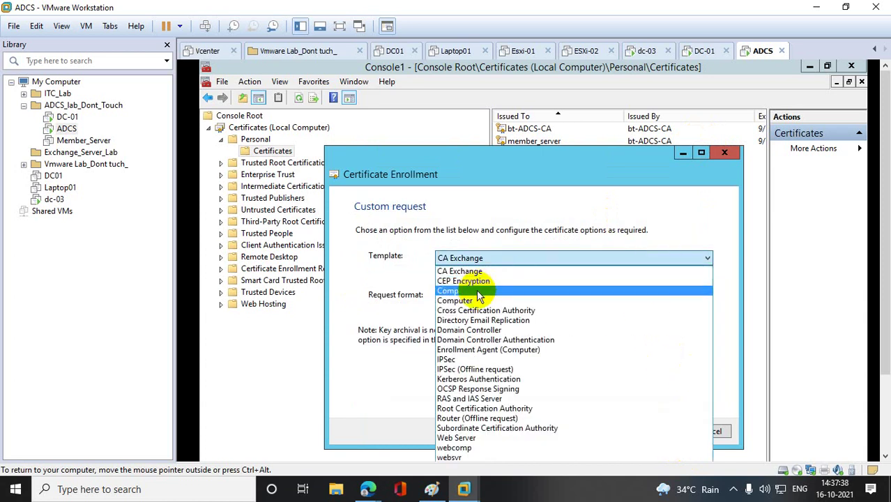
left_click(475, 449)
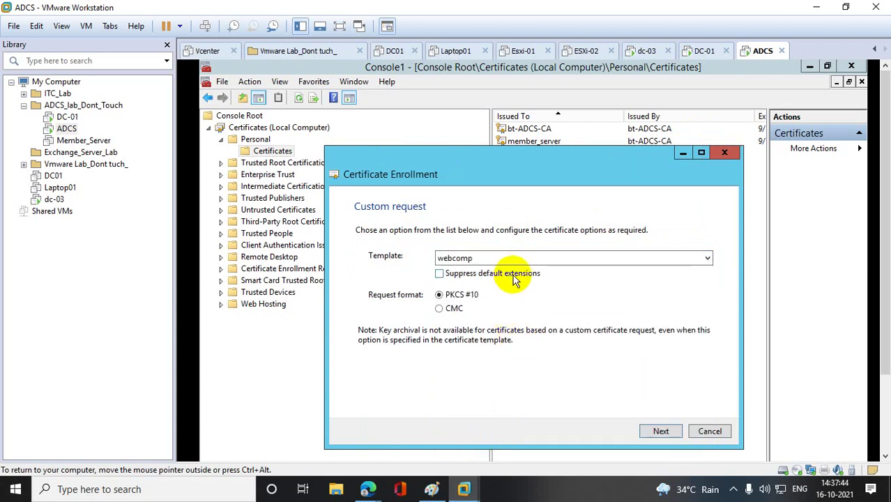
left_click(654, 432)
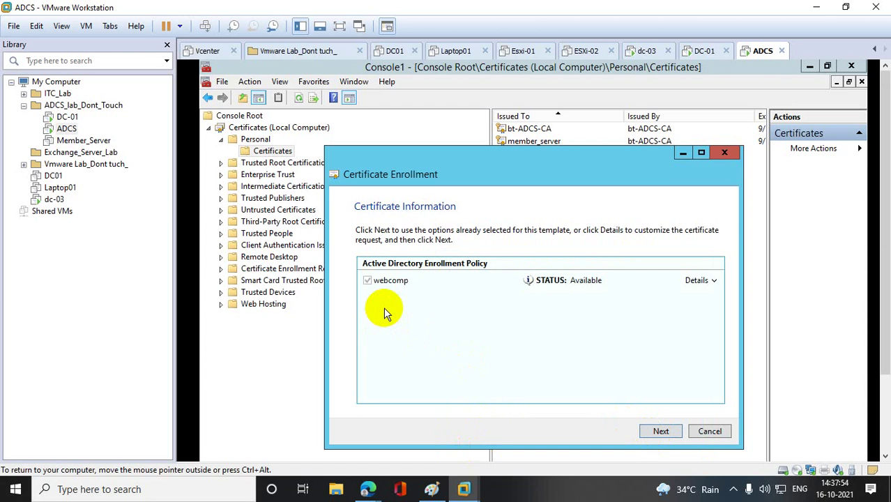
- In the webcomp certificate properties, add Common name CN=*.bt.com to the subject
left_click(715, 282)
left_click(705, 364)
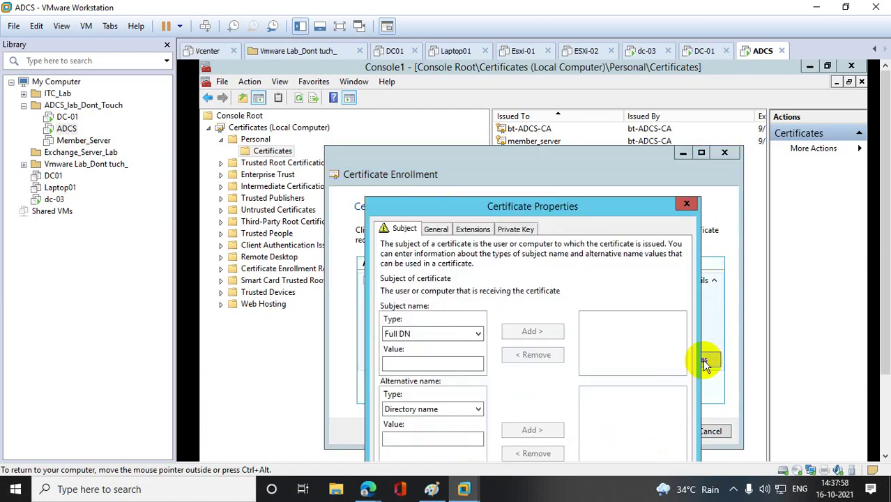
left_click(478, 335)
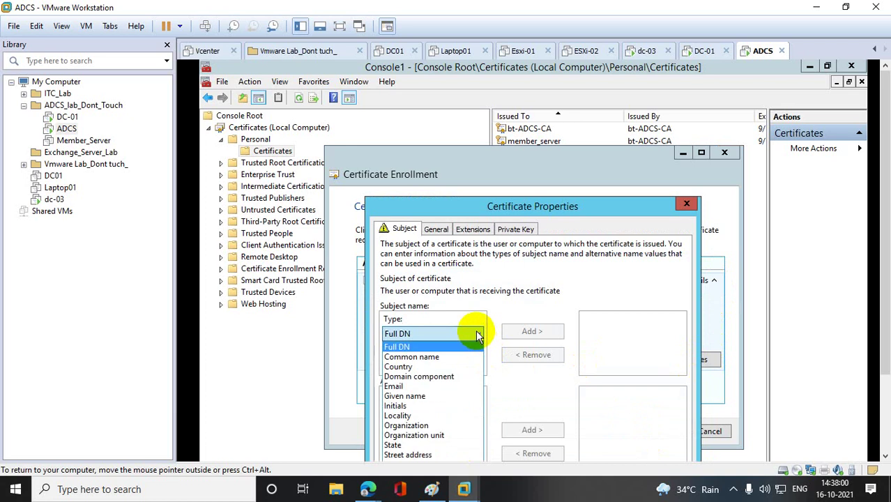
left_click(430, 357)
left_click(425, 363)
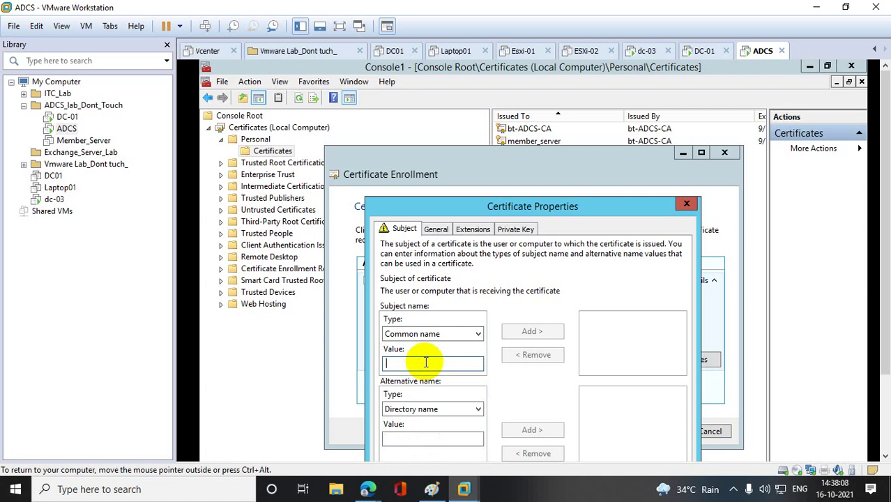
type("*.")
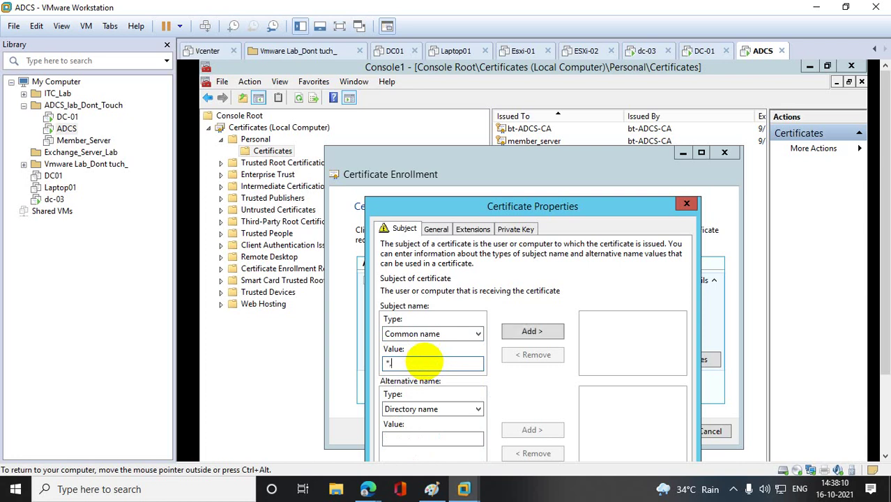
type("bt.com")
left_click(534, 331)
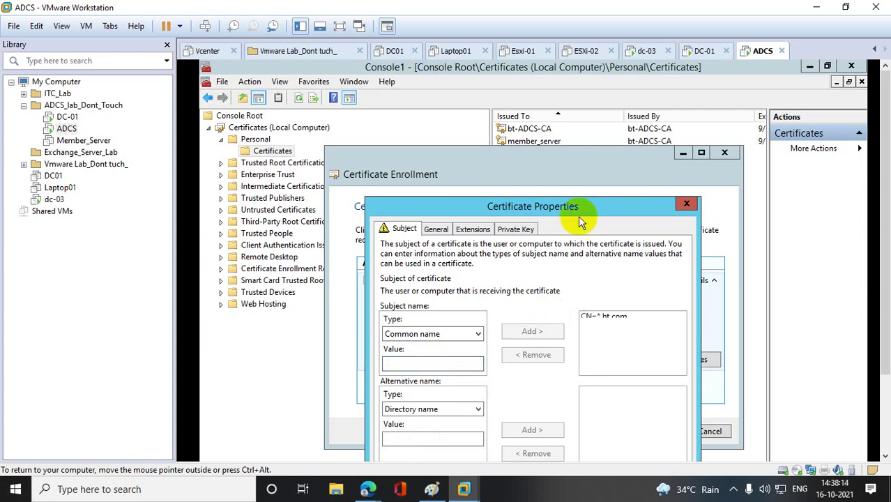
- Add *.bt.com as a DNS alternative name
left_click_drag(572, 208, 586, 104)
left_click(486, 306)
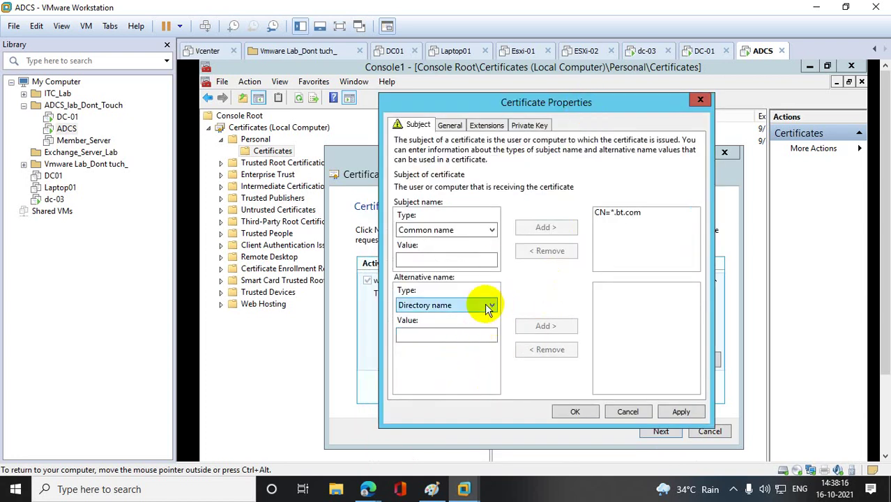
left_click(411, 328)
left_click(413, 335)
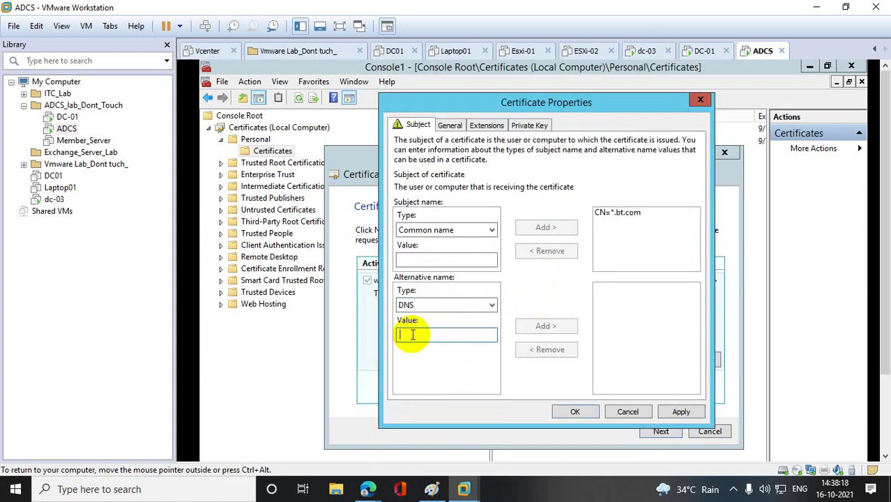
type("*")
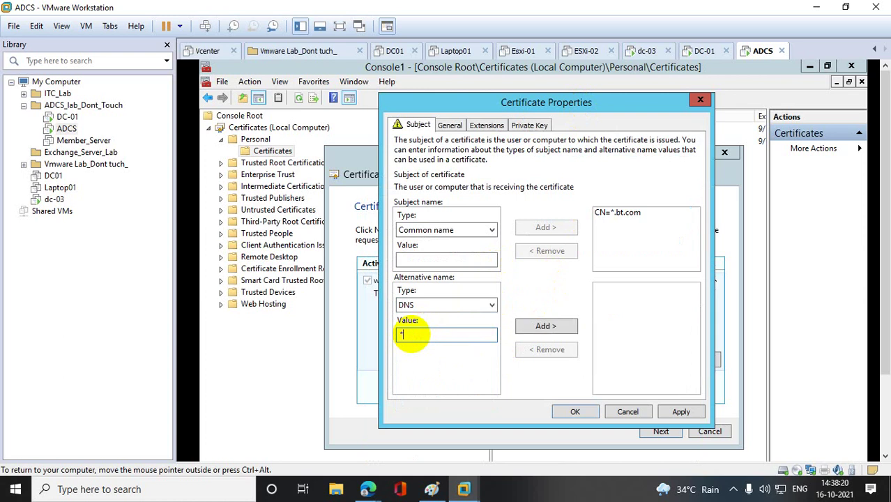
type(".bt.com")
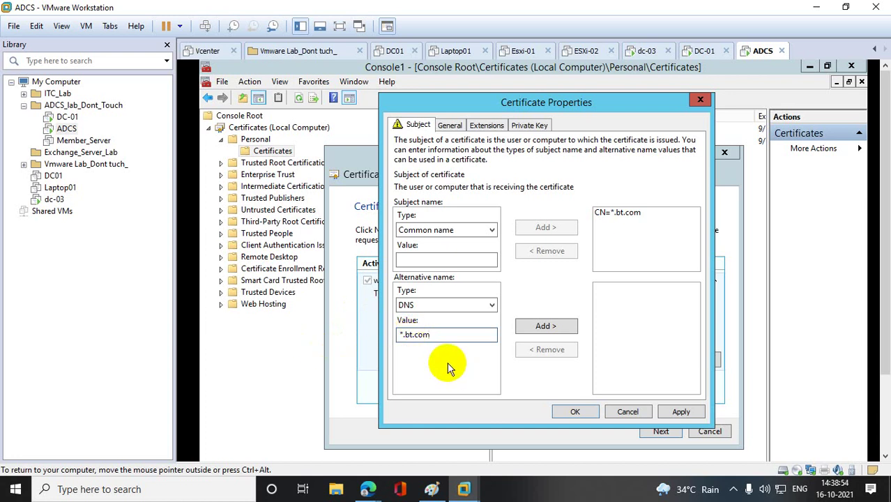
left_click(547, 326)
- Add Country IN and Organization IT to the subject, then apply and close the properties
left_click(491, 231)
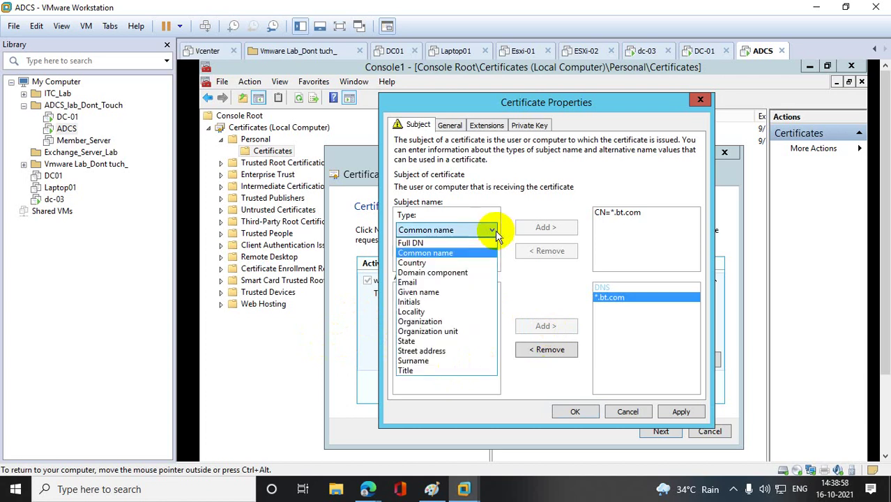
left_click(413, 263)
left_click(420, 263)
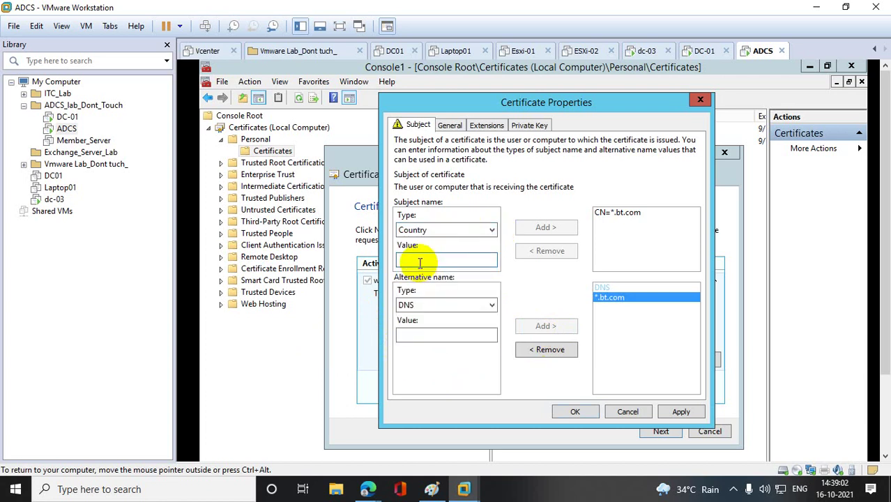
type("IN")
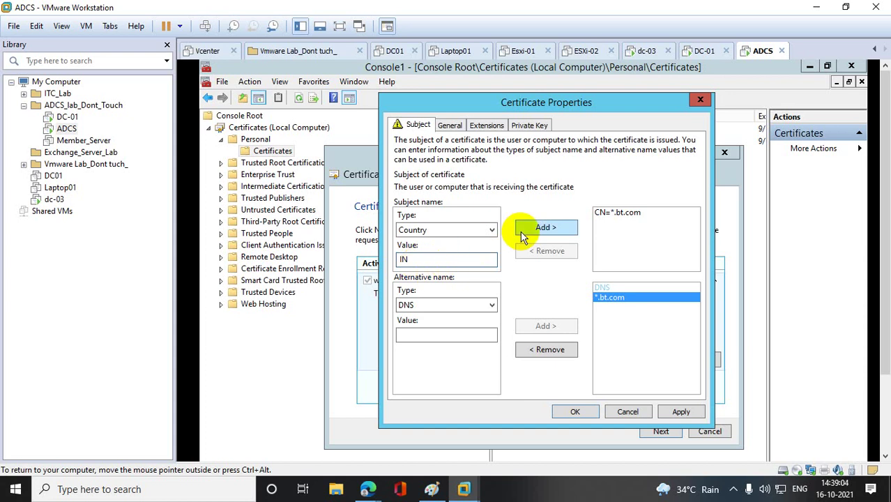
left_click(523, 235)
left_click(460, 231)
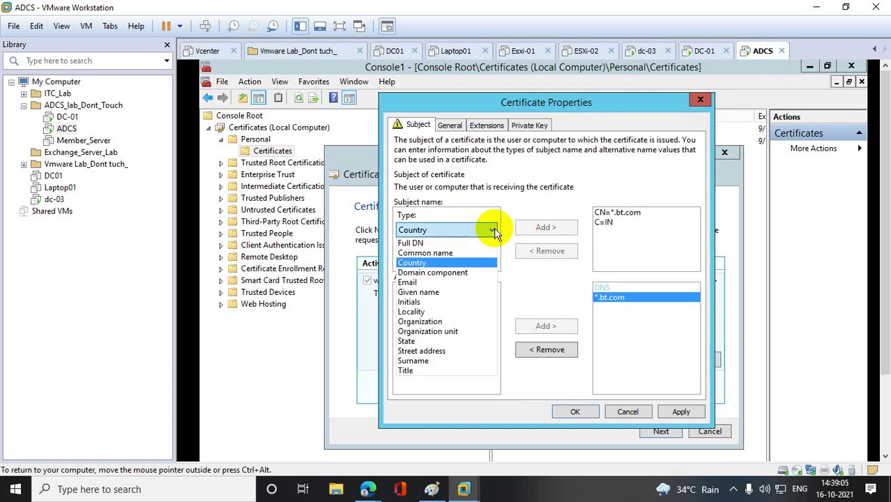
left_click(422, 321)
left_click(425, 260)
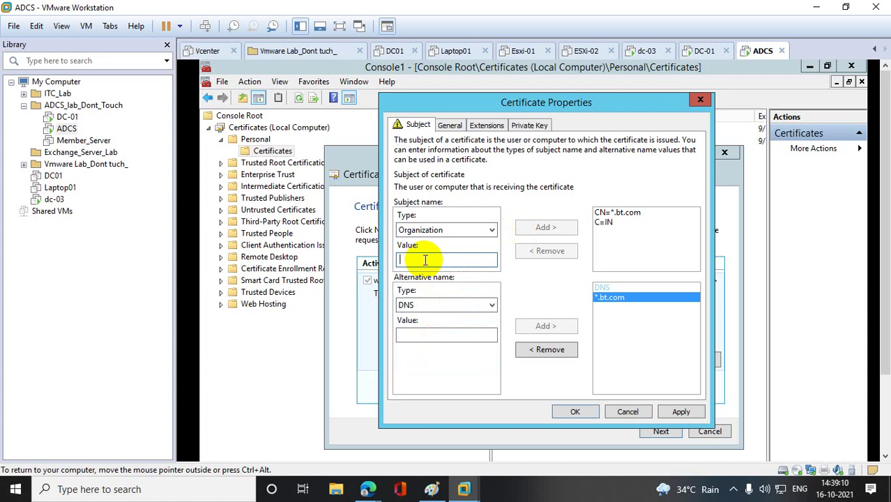
type("IT")
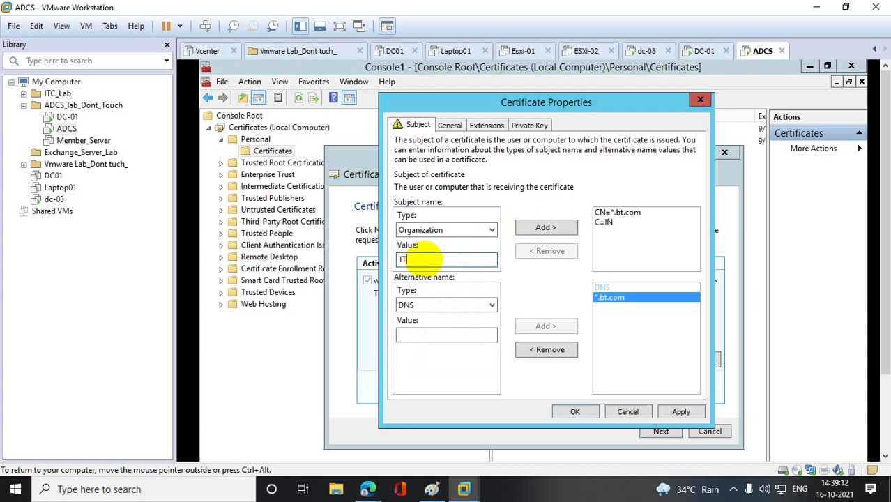
left_click(531, 233)
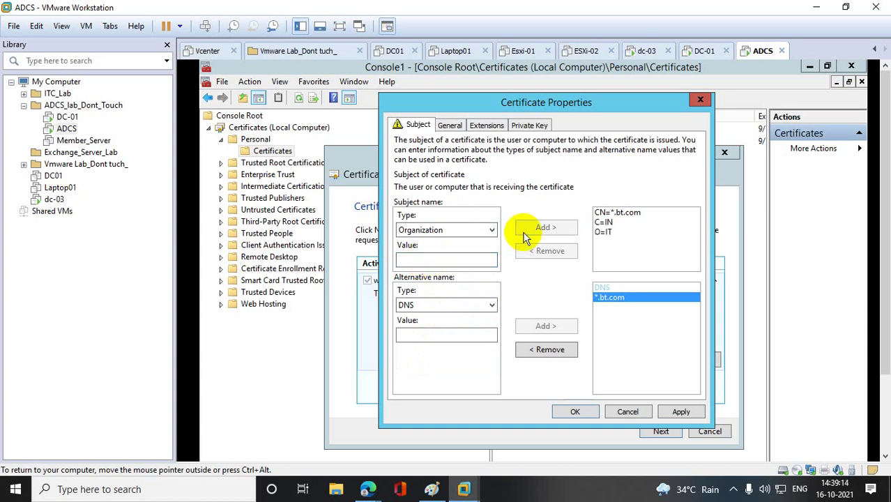
left_click(681, 413)
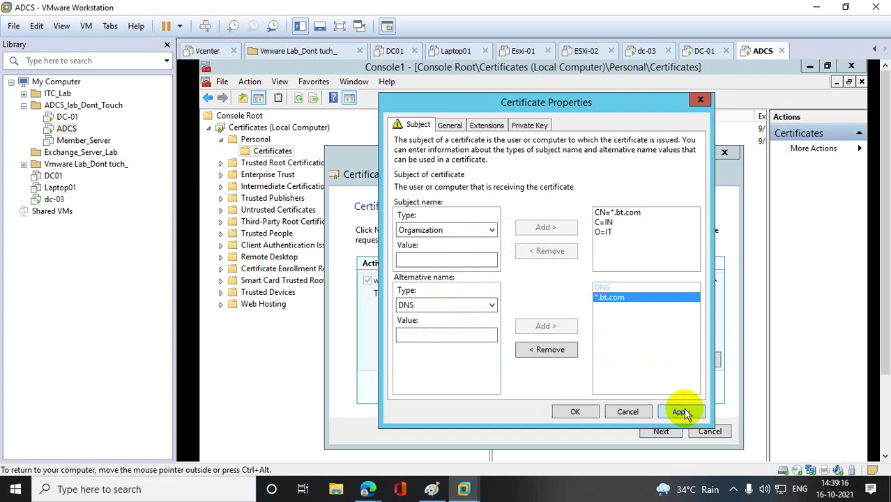
left_click(583, 412)
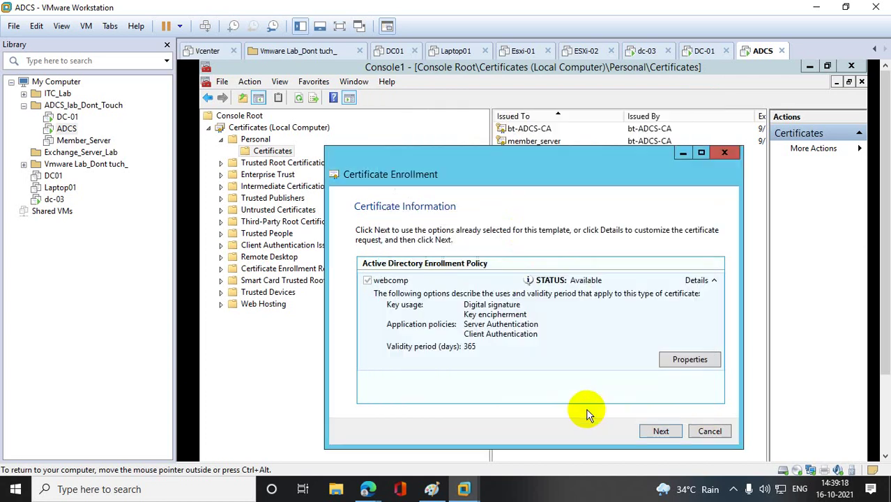
- Save the webcomp request to the Desktop as 'Wildcartcertificate' and finish the enrollment wizard
left_click(660, 431)
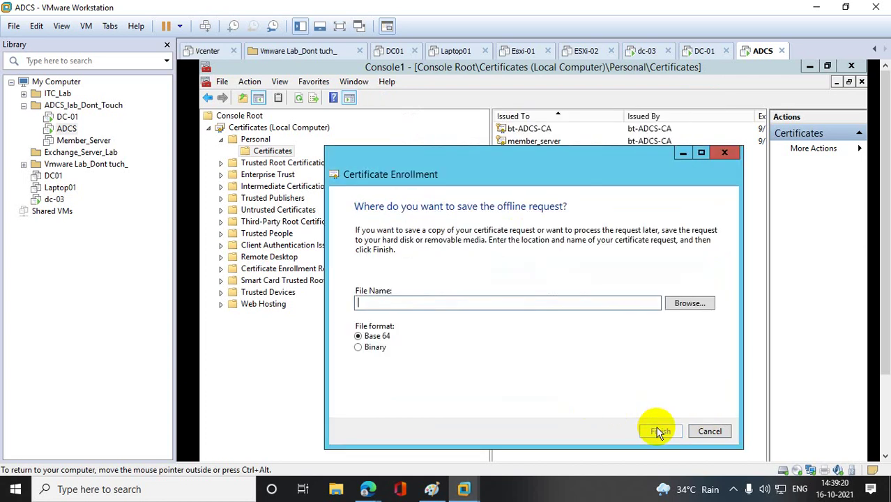
left_click(686, 303)
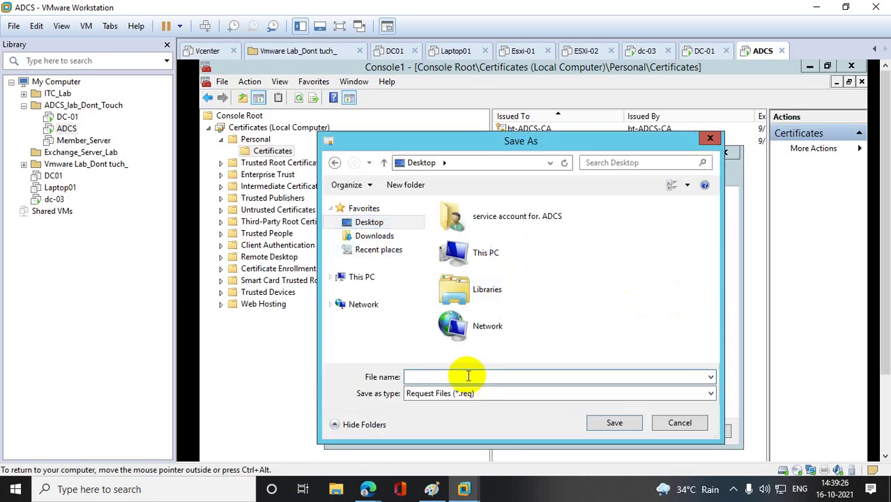
type("w")
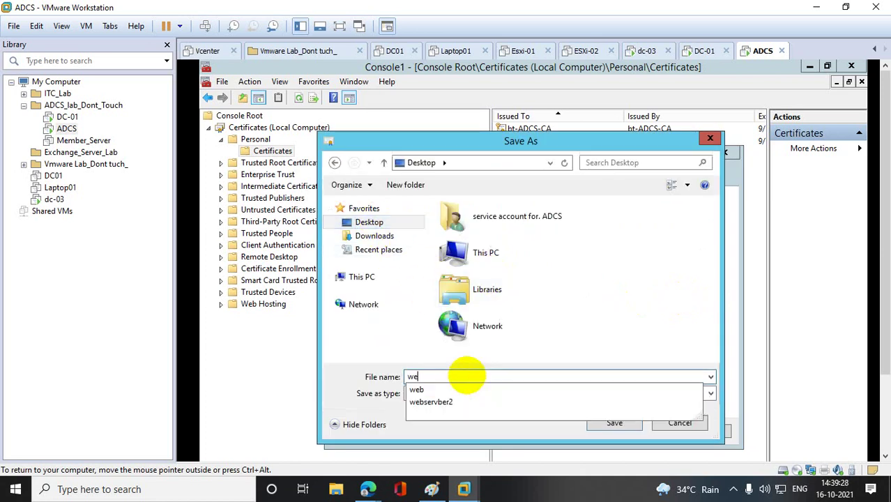
key("BackSpace")
type("Wildcart")
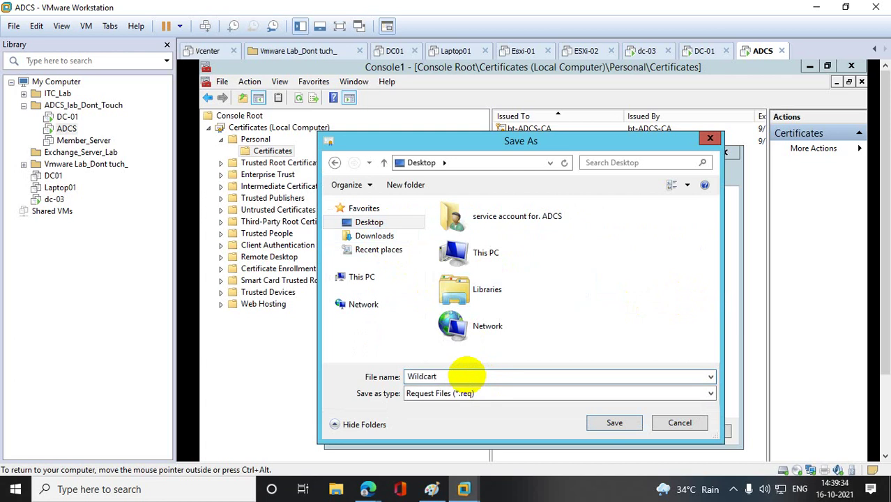
type("certificate")
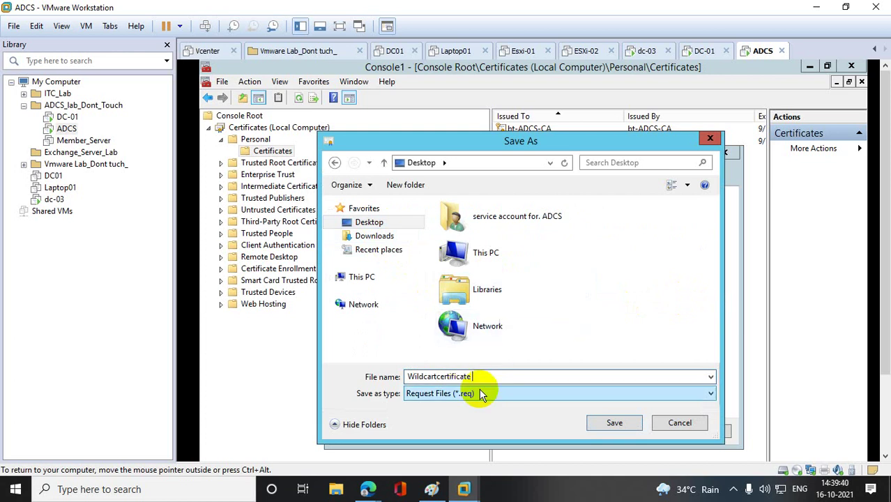
left_click(375, 223)
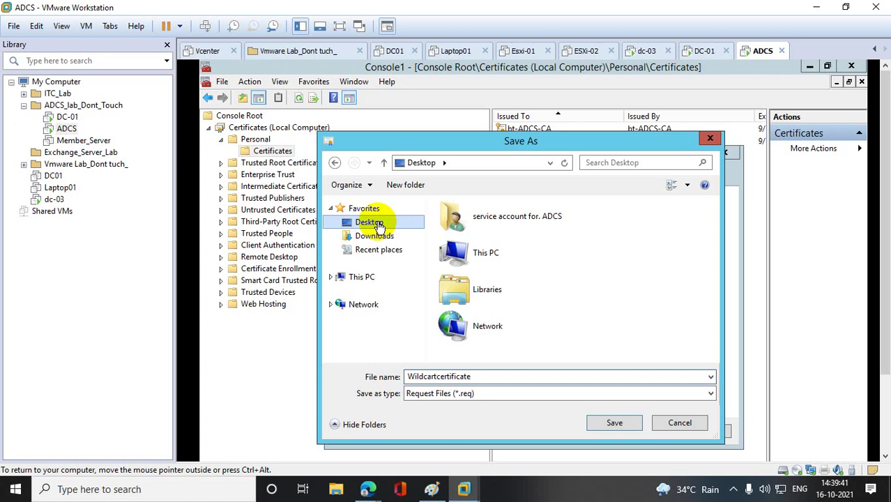
left_click(611, 422)
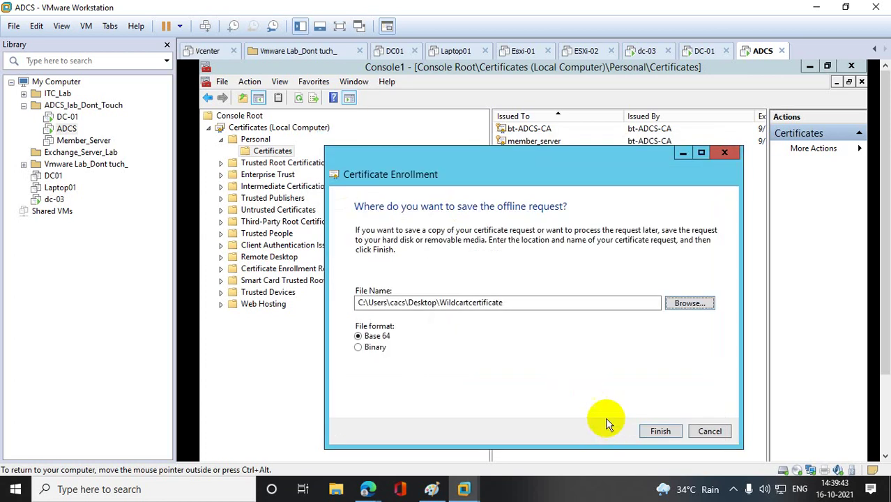
left_click(661, 431)
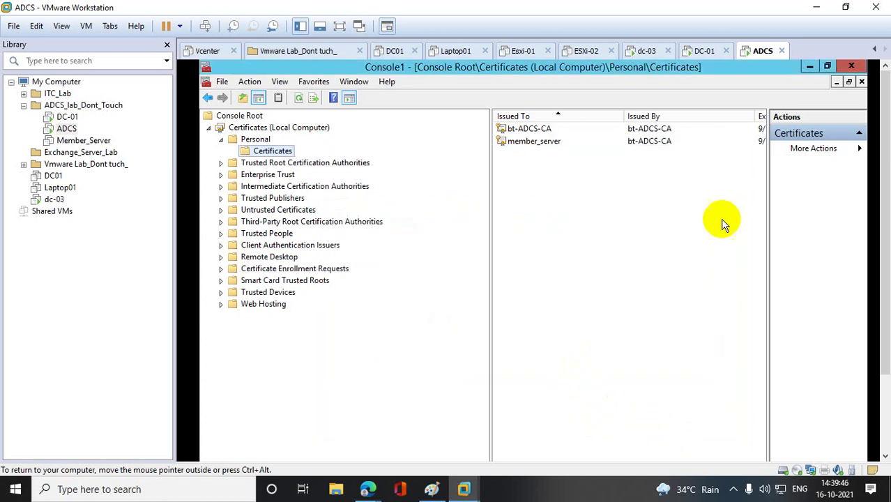
- Clear the console and Server Manager away, then review Wildcartcertificate's Base 64 request in Notepad
left_click(806, 67)
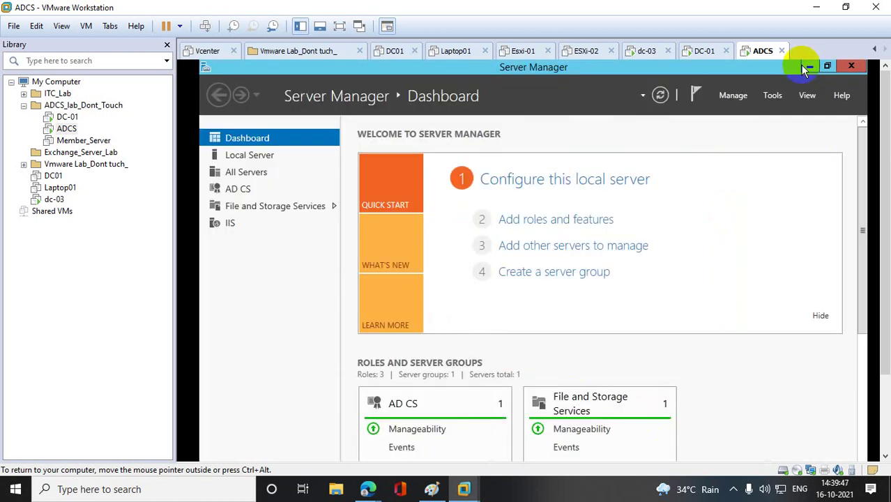
left_click(848, 65)
left_click(237, 338)
right_click(218, 357)
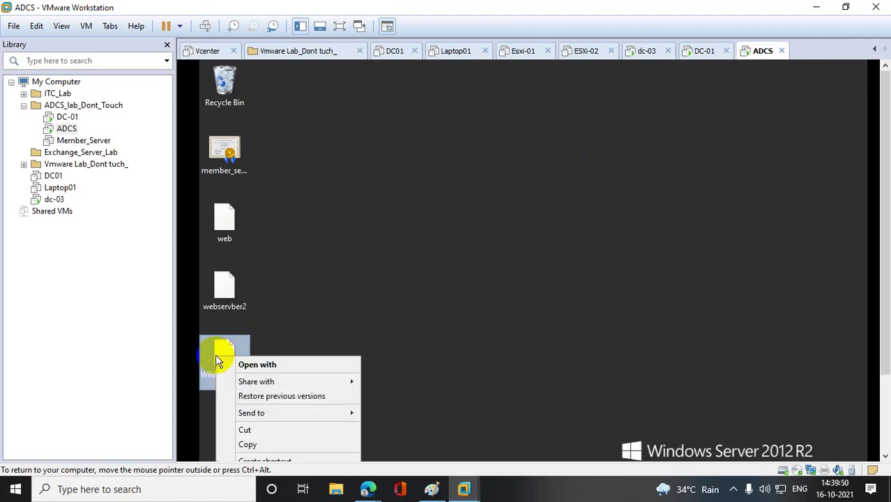
left_click(261, 365)
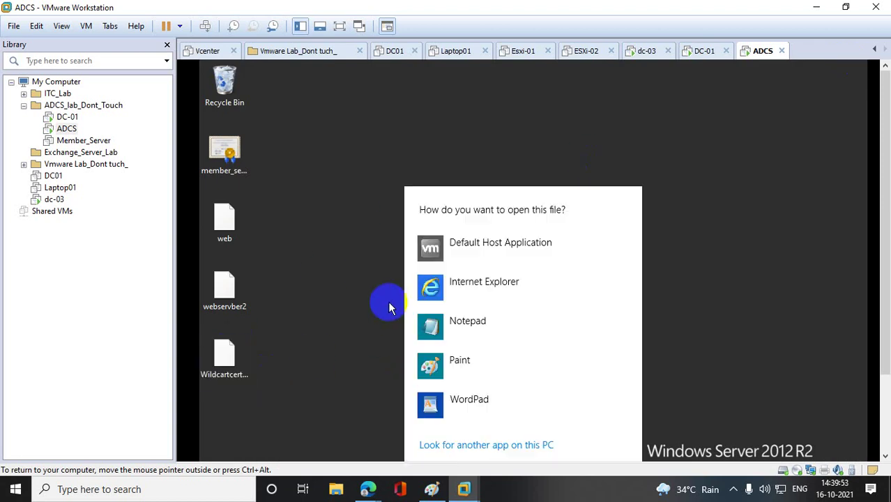
left_click(427, 325)
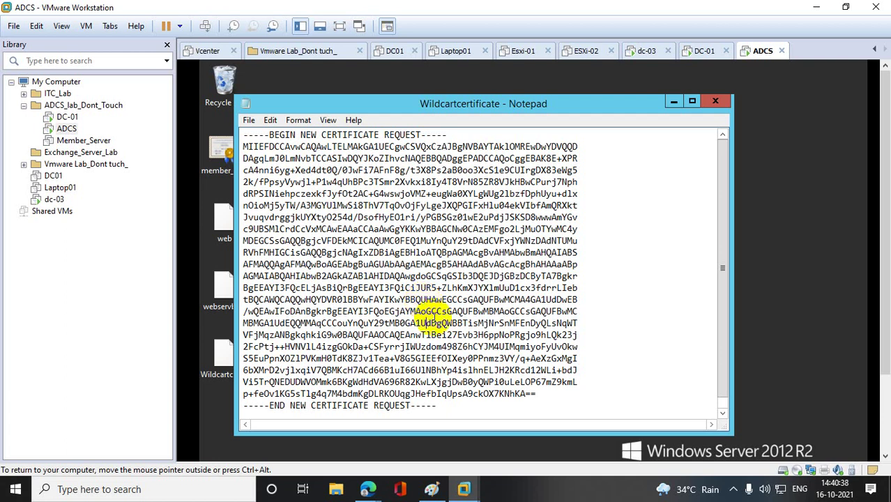
left_click(725, 100)
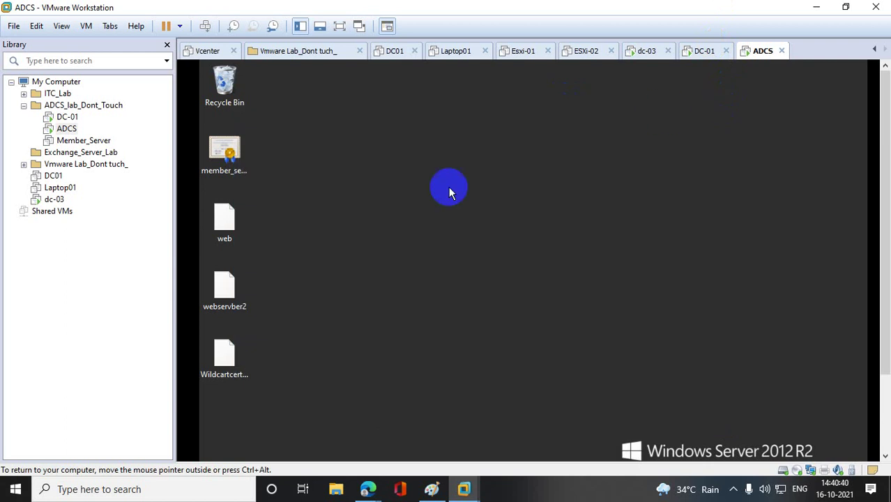
- Check the Wildcartcertificate file's Properties on the desktop
left_click(225, 357)
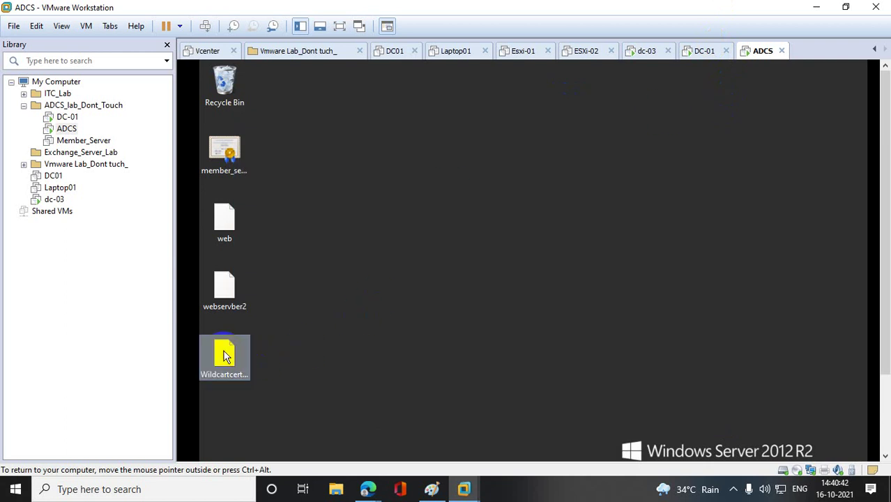
double_click(225, 355)
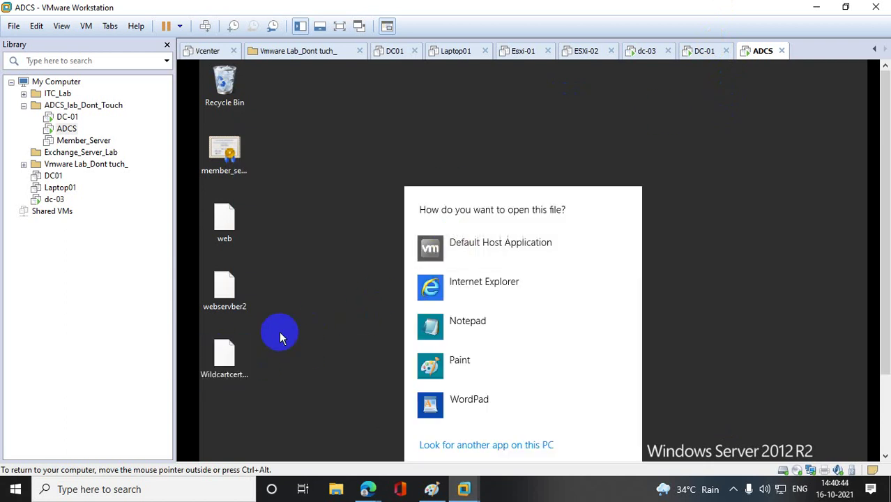
left_click(225, 355)
right_click(241, 354)
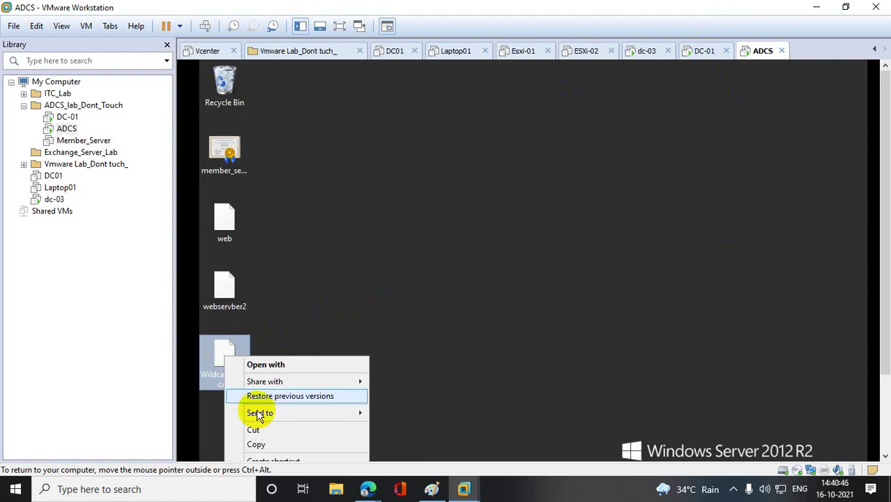
left_click_drag(885, 262, 884, 331)
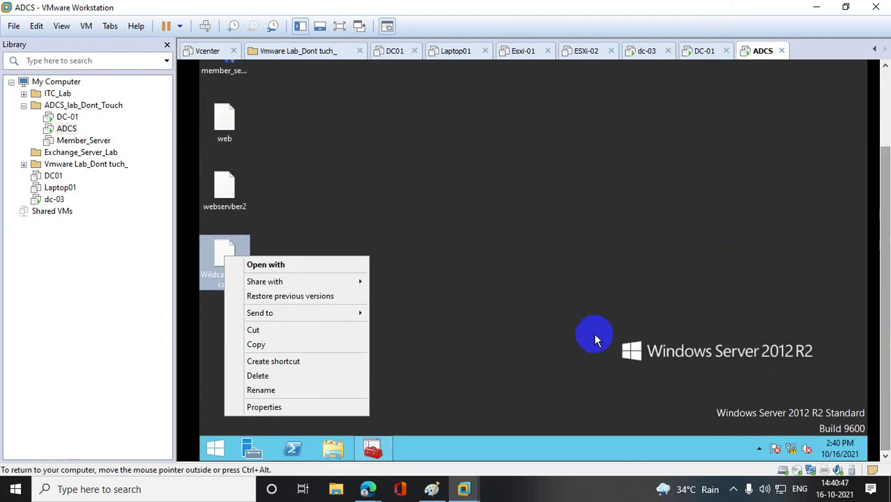
left_click(273, 403)
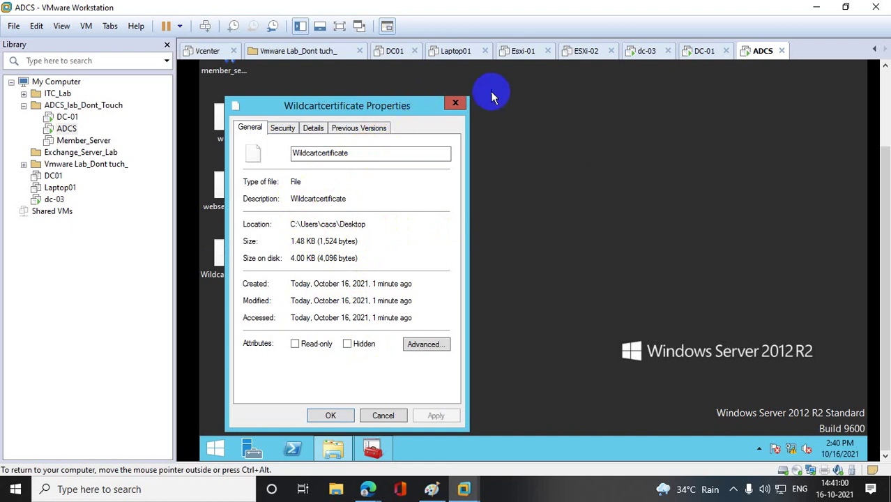
left_click(456, 104)
- Reopen Wildcartcertificate maximized in Notepad, then return to the Certificates console
double_click(225, 259)
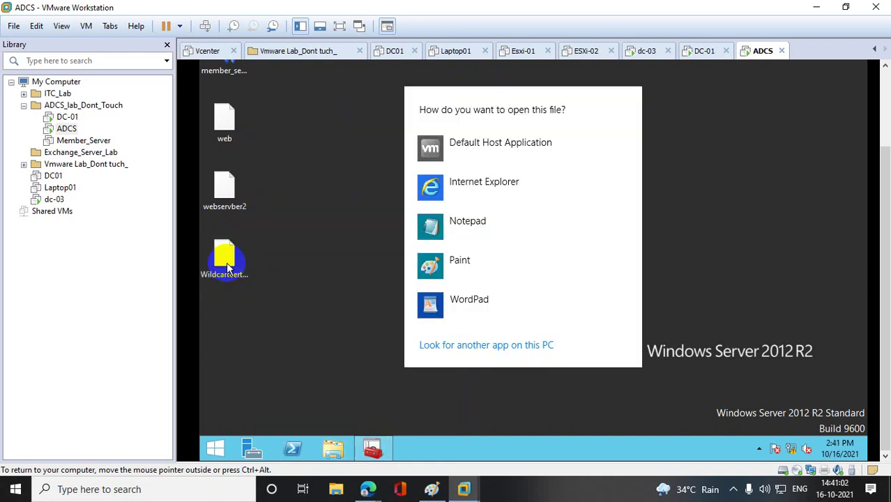
left_click(417, 224)
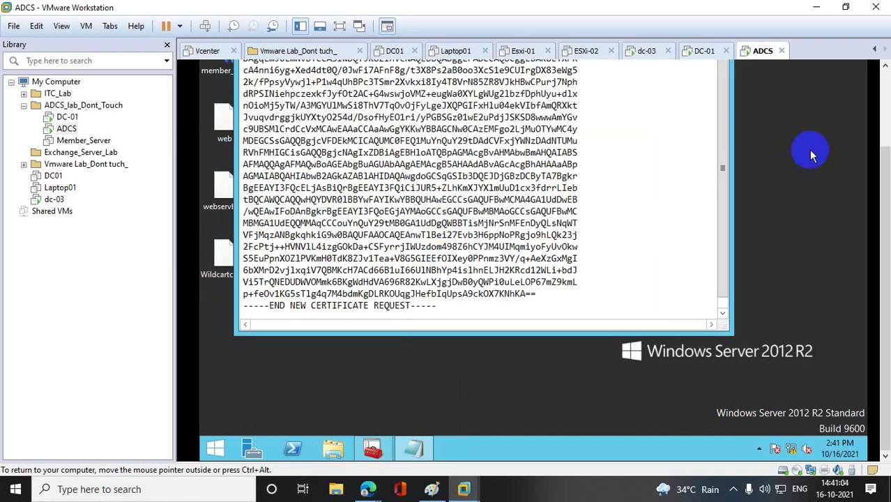
scroll(881, 181, "up", 2)
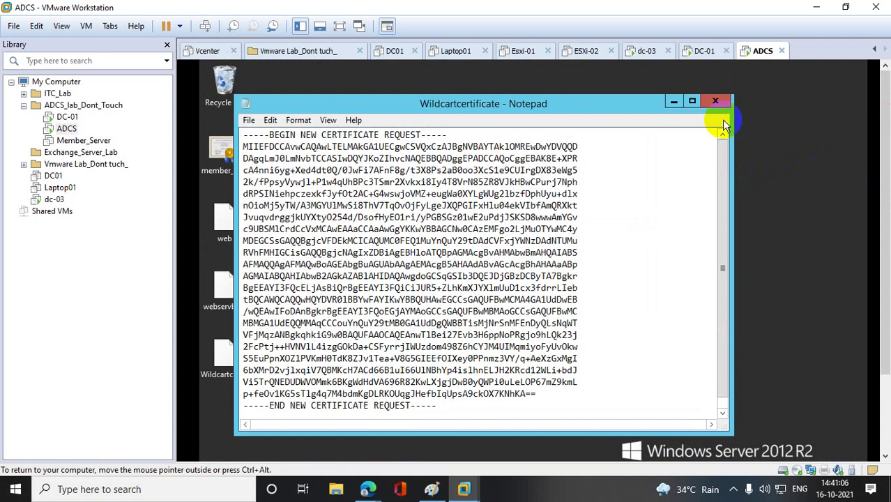
left_click(693, 91)
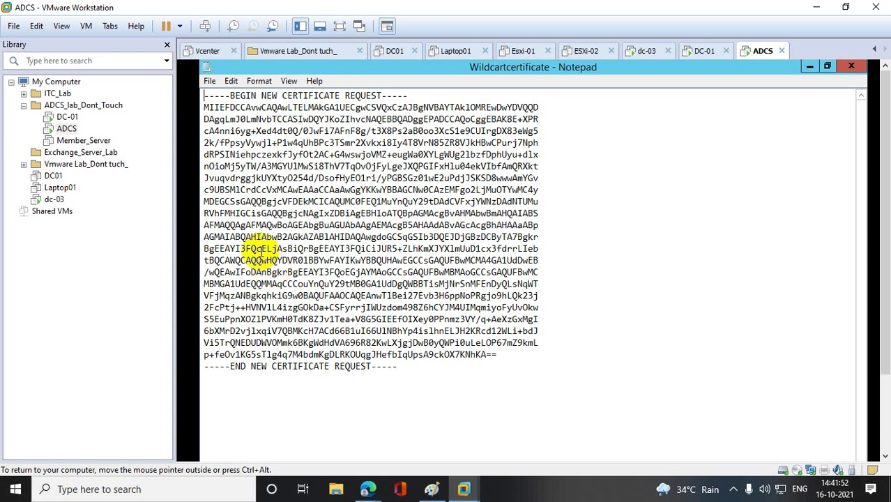
left_click_drag(881, 196, 881, 300)
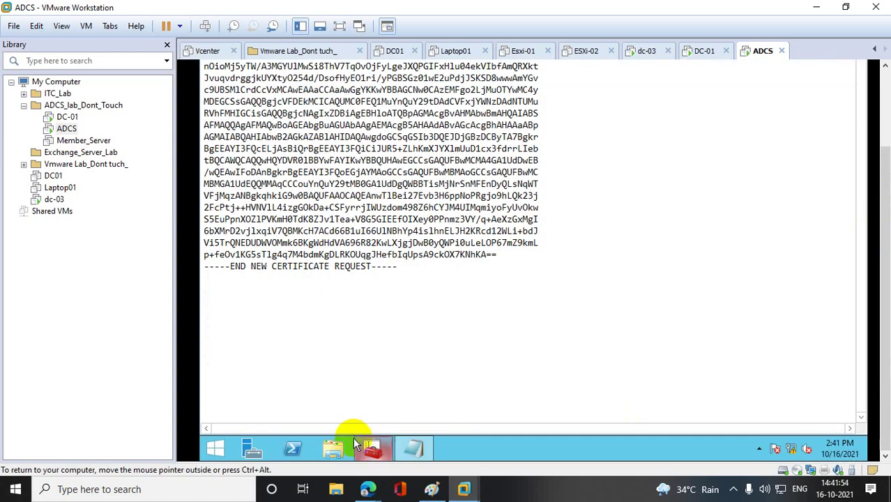
left_click(374, 446)
left_click_drag(885, 202, 882, 101)
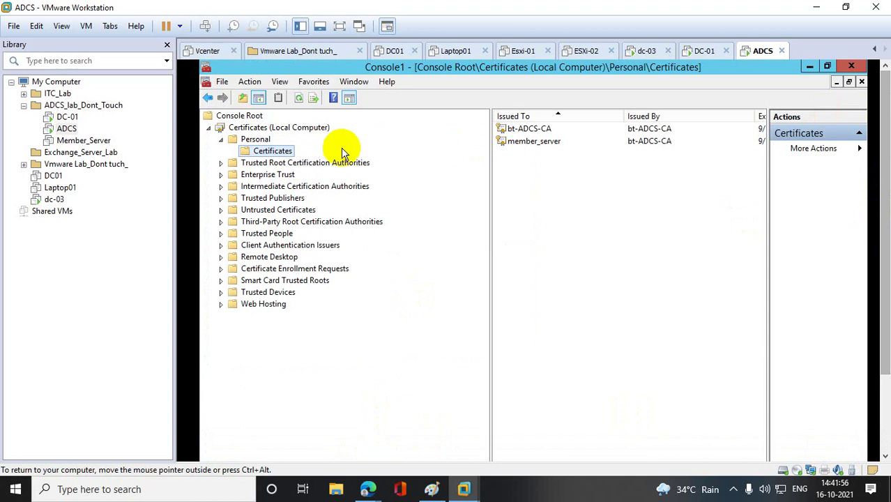
- Open and close Manage Enrollment Policies for the Personal Certificates store
right_click(285, 149)
mouse_move(422, 156)
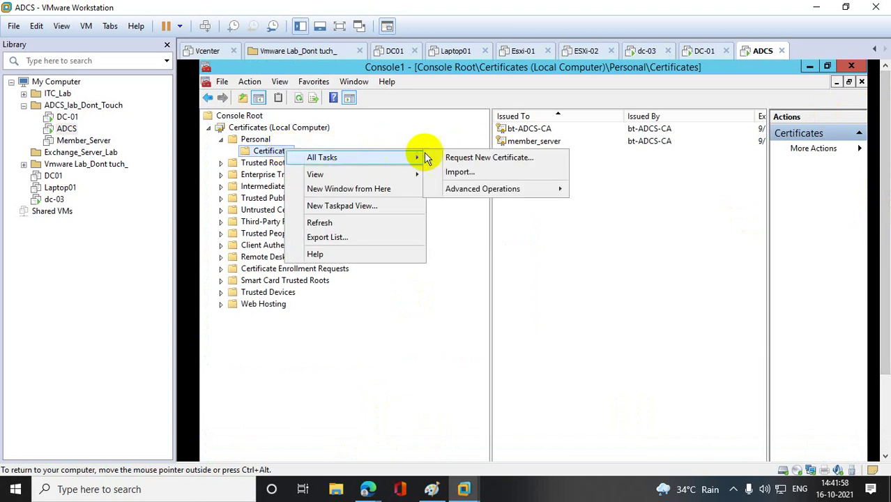
mouse_move(498, 194)
left_click(628, 203)
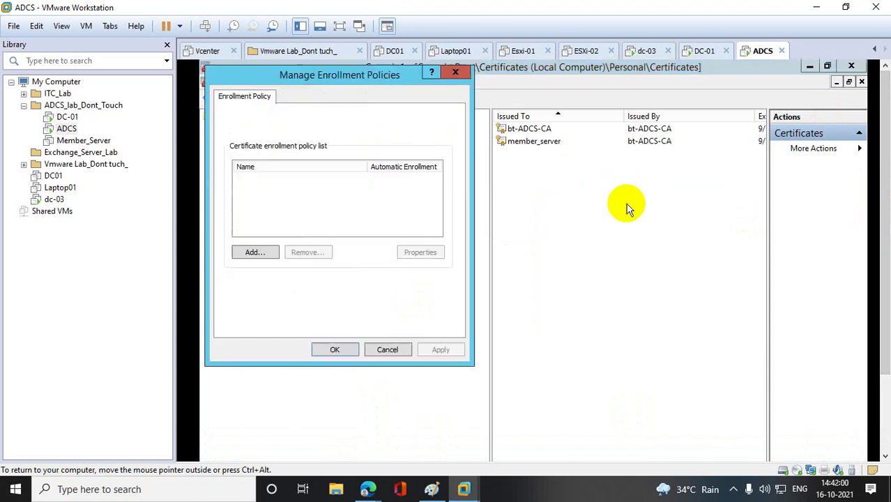
left_click(455, 74)
- Start Create Custom Request from Advanced Operations on the Personal Certificates store
right_click(279, 152)
mouse_move(386, 159)
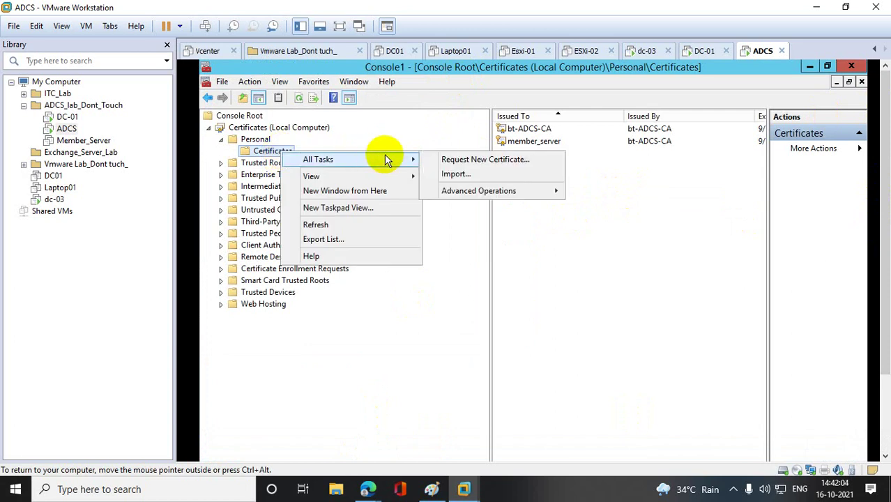
mouse_move(505, 198)
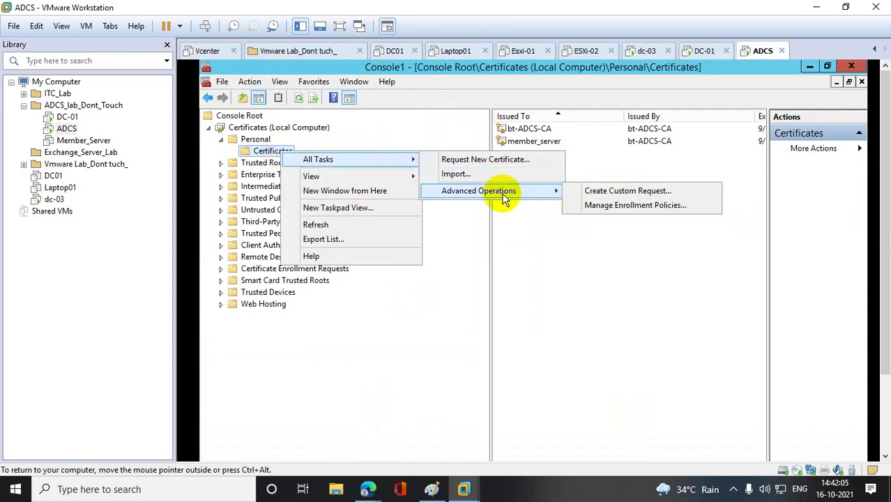
left_click(640, 192)
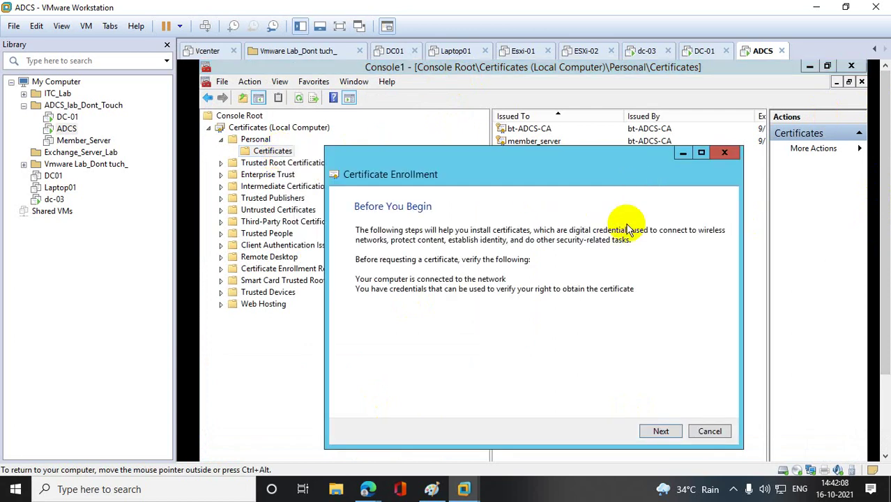
- Proceed without enrollment policy, keep the CNG key with PKCS #10, then close at Certificate Information
left_click(662, 431)
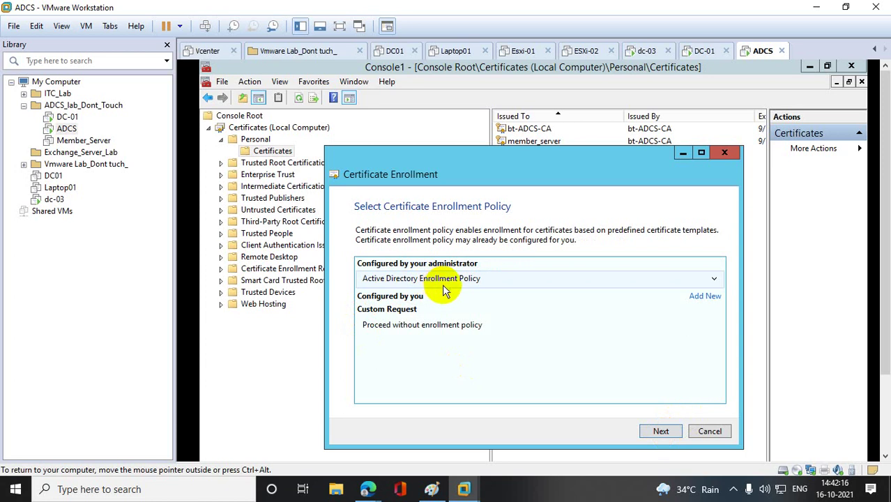
left_click(395, 327)
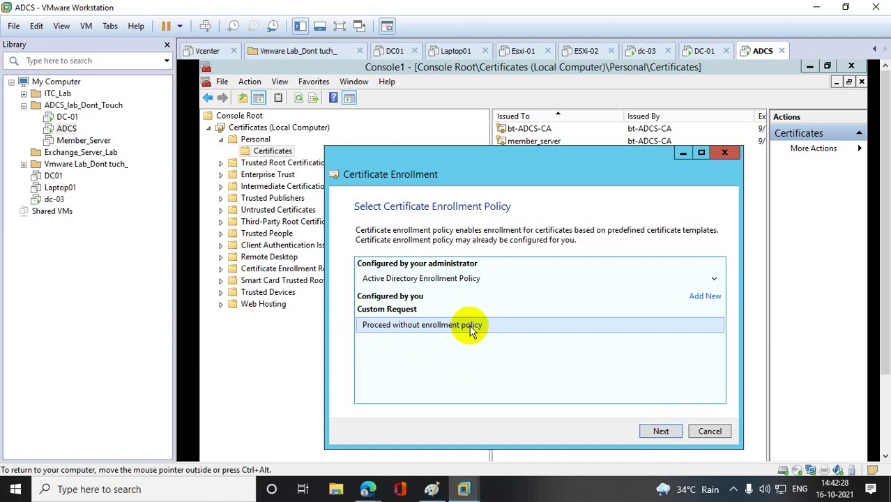
left_click(656, 430)
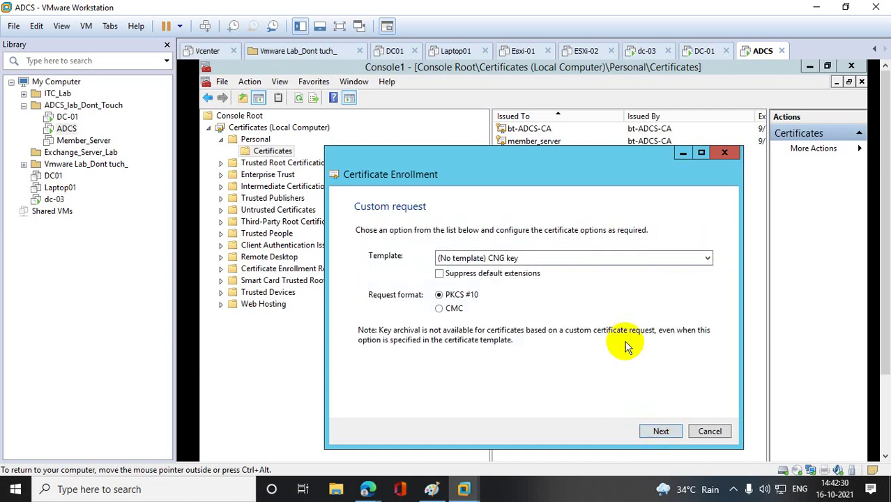
left_click(593, 257)
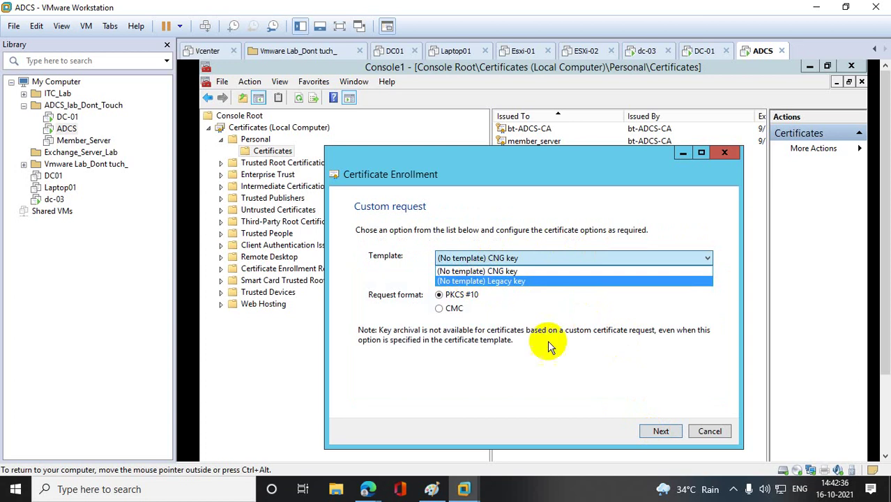
left_click(642, 430)
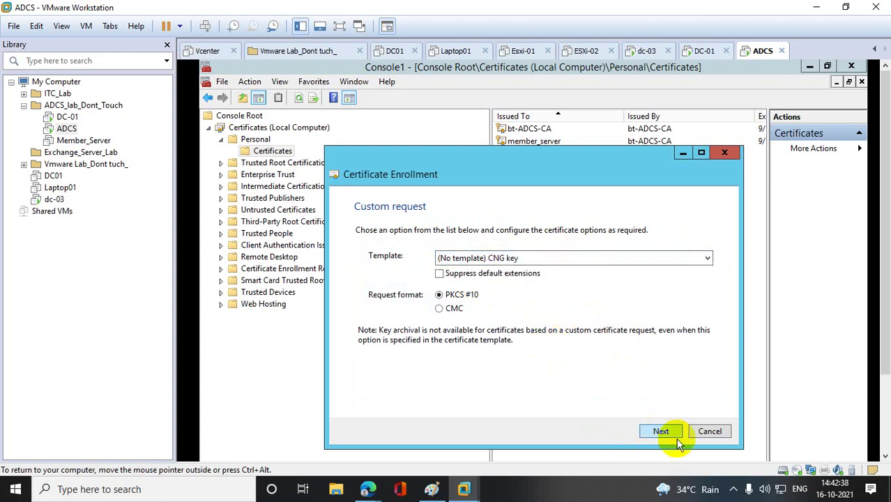
left_click(656, 431)
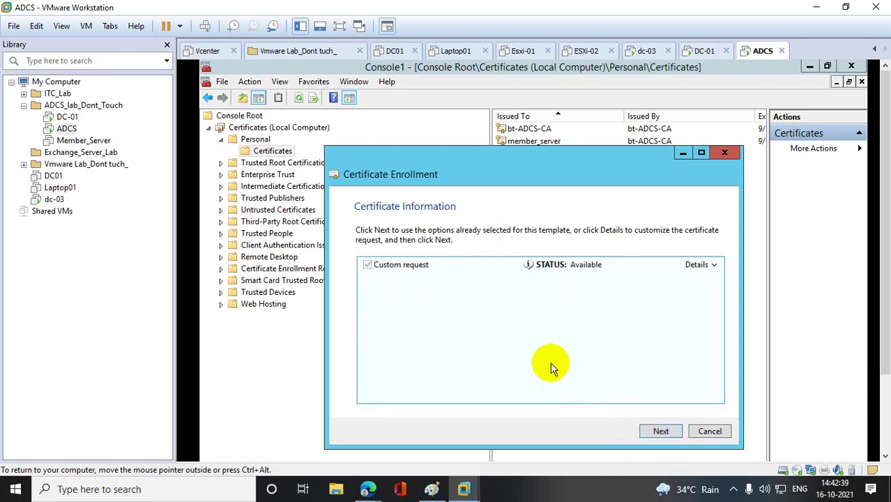
left_click(725, 152)
- Restart Create Custom Request, proceed without enrollment policy, and open Add New policy server
right_click(274, 159)
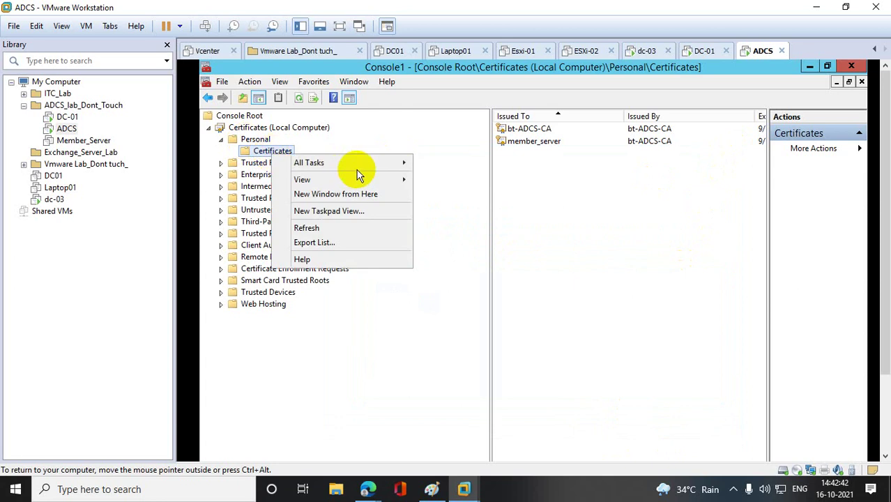
mouse_move(369, 165)
mouse_move(497, 201)
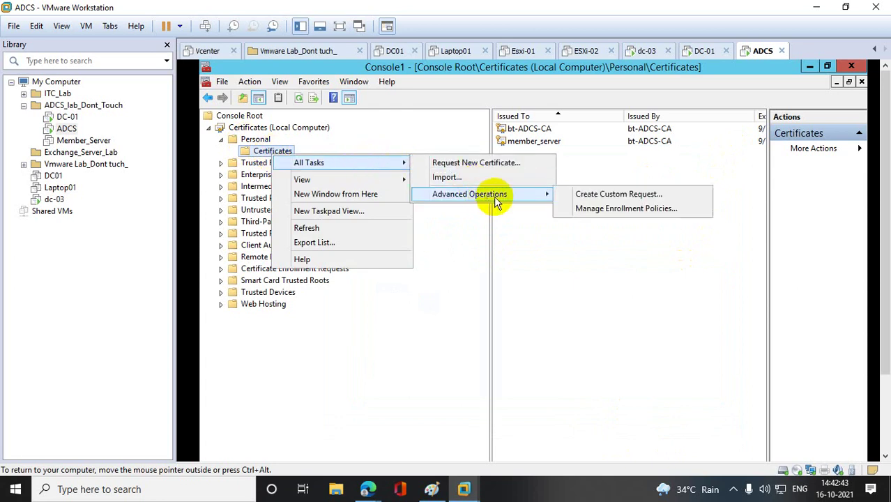
left_click(589, 195)
left_click(660, 431)
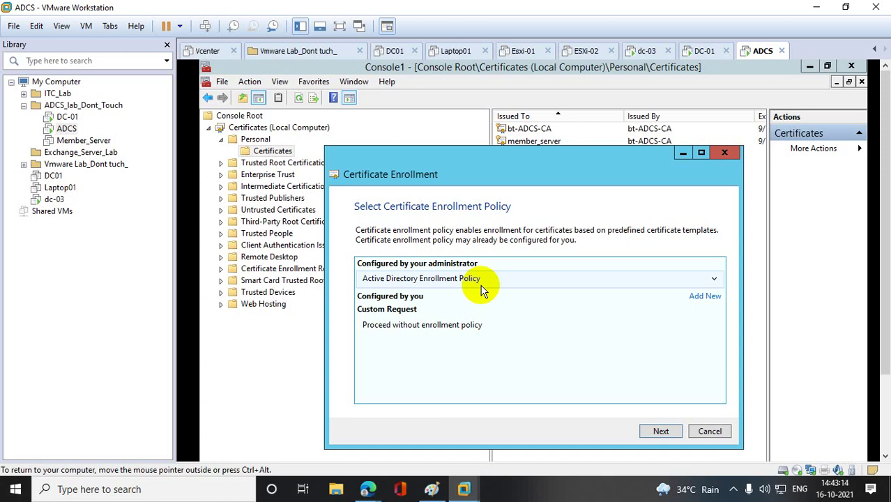
left_click(407, 327)
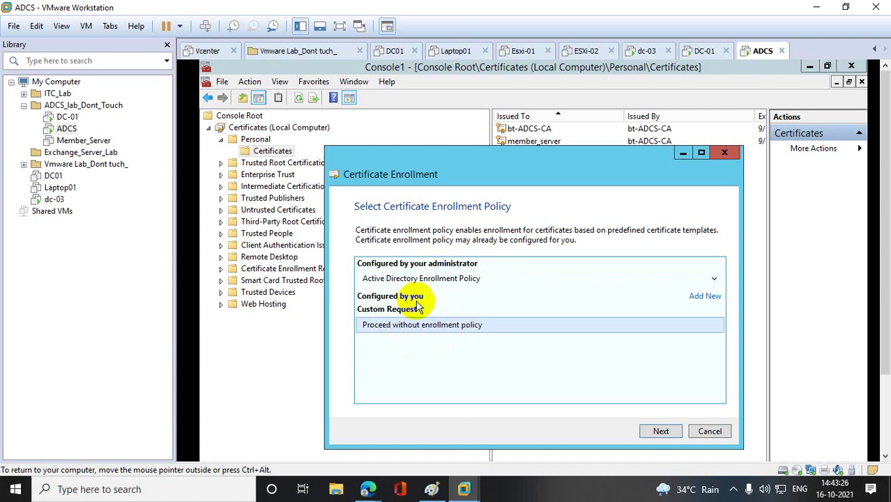
left_click(706, 297)
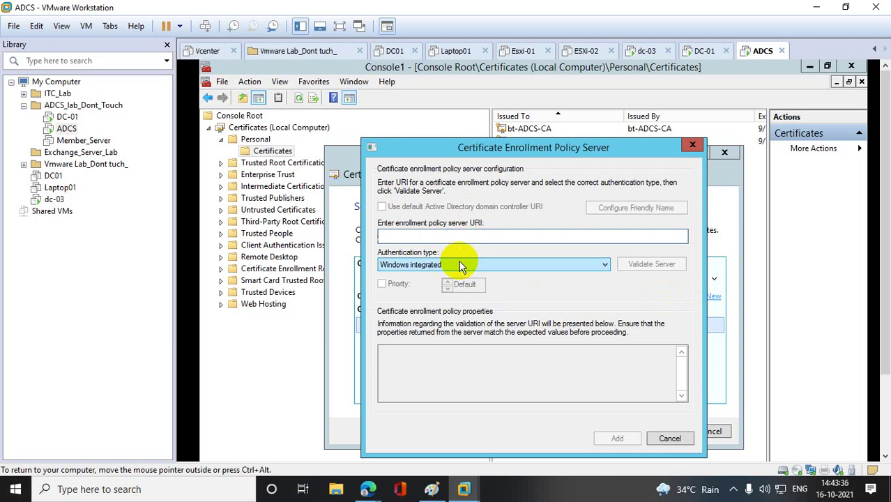
- Dismiss the Policy Server dialog, view the template options, and abandon the custom request wizard
left_click(693, 145)
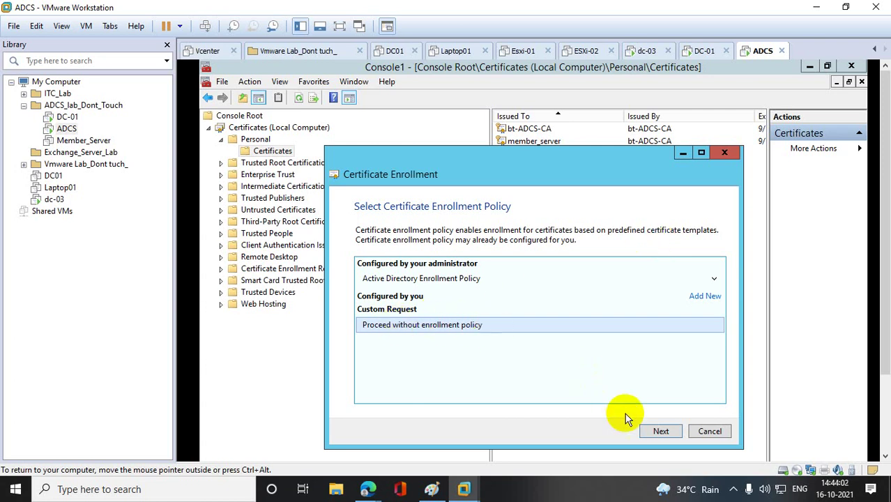
left_click(658, 430)
left_click(558, 254)
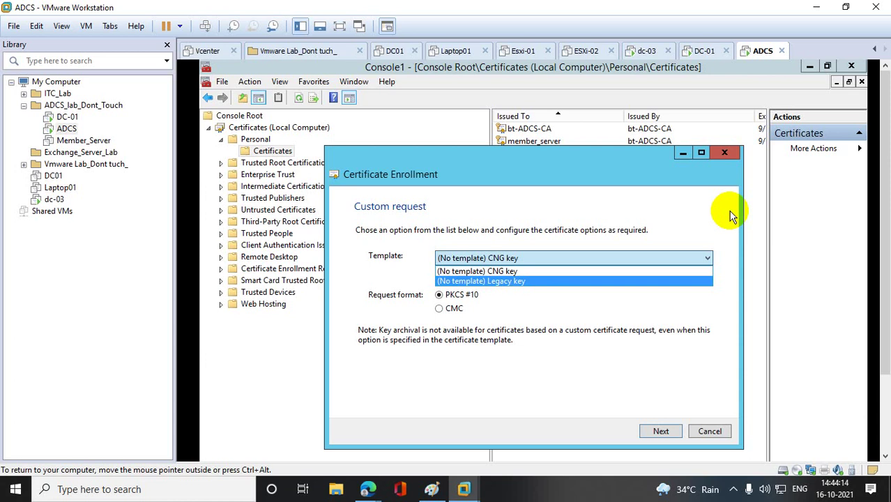
left_click(722, 167)
left_click(725, 155)
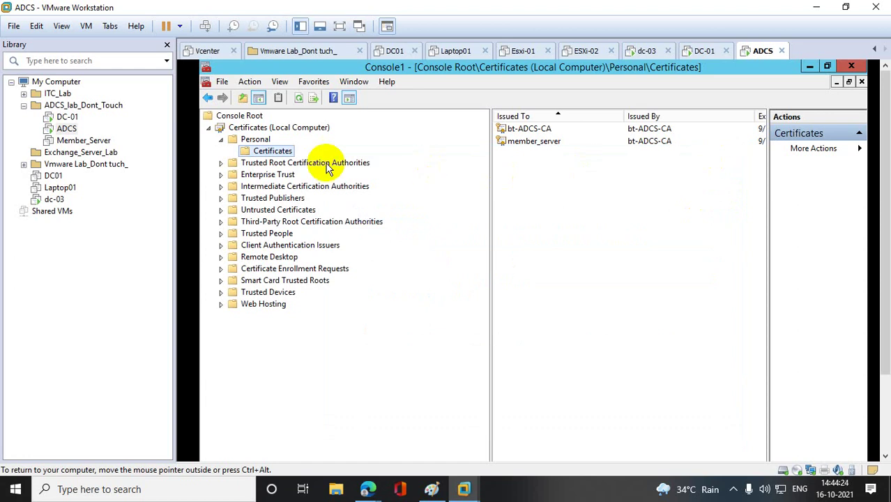
- Start Request New Certificate and continue with the Active Directory Enrollment Policy
right_click(284, 153)
mouse_move(342, 163)
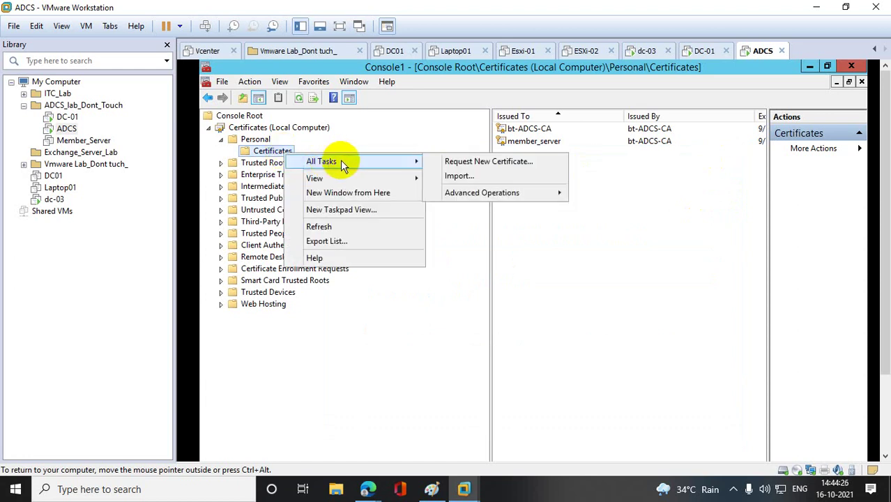
left_click(489, 166)
left_click(661, 433)
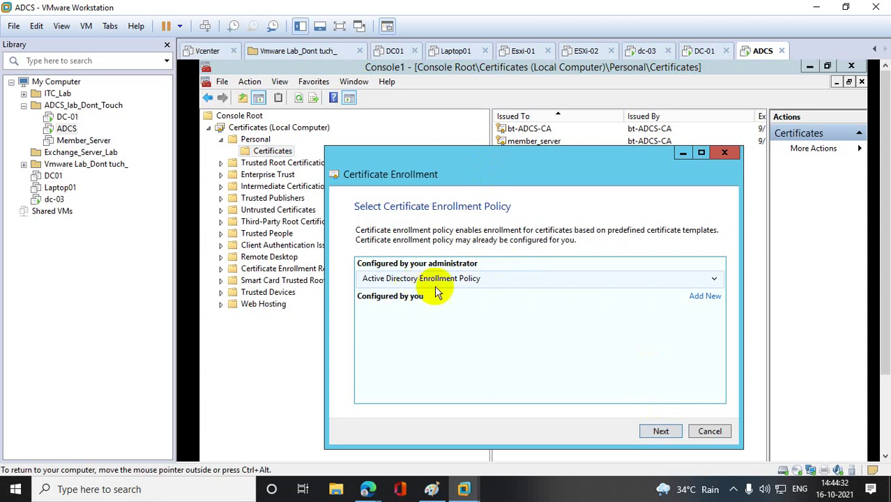
left_click(716, 281)
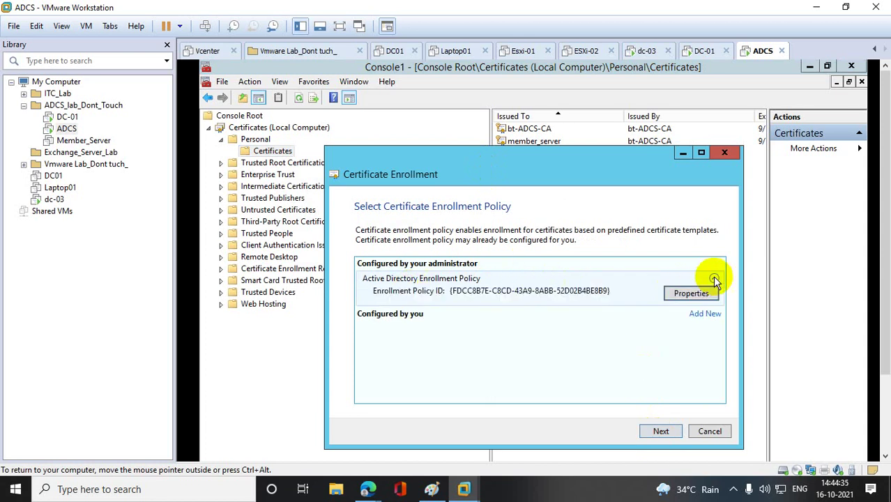
left_click(661, 432)
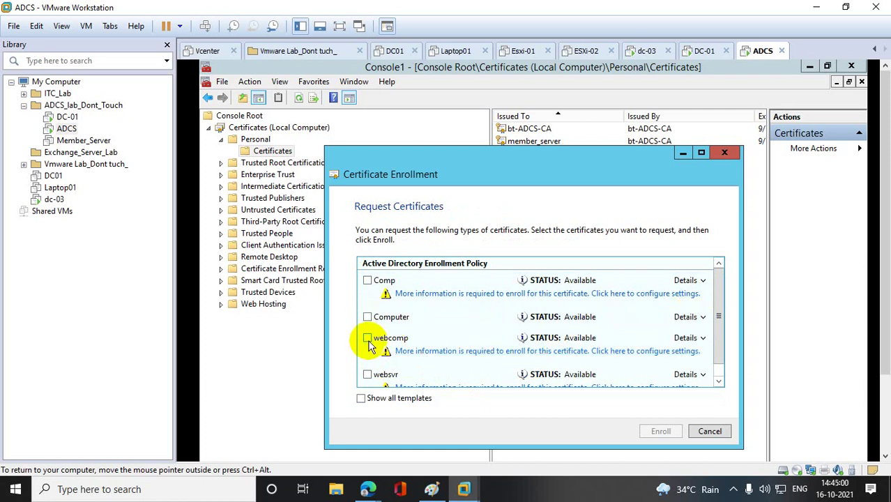
- Tick the webcomp template and open its Certificate Properties
left_click(369, 343)
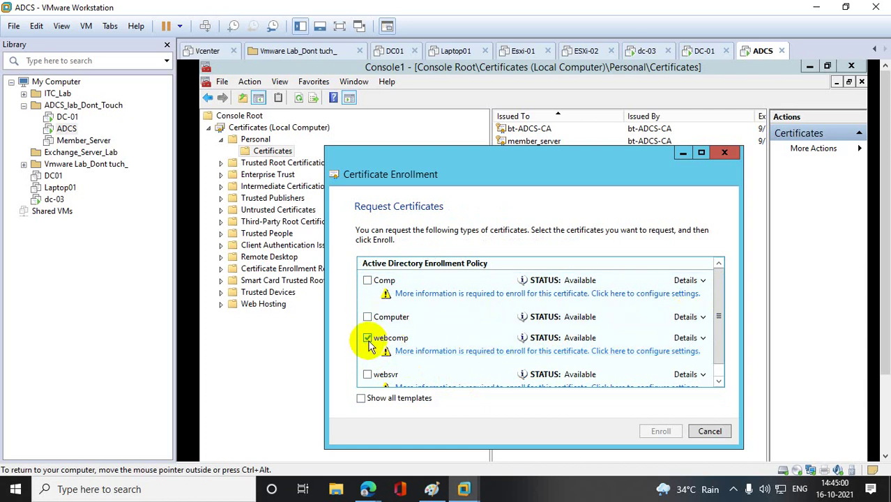
left_click(704, 339)
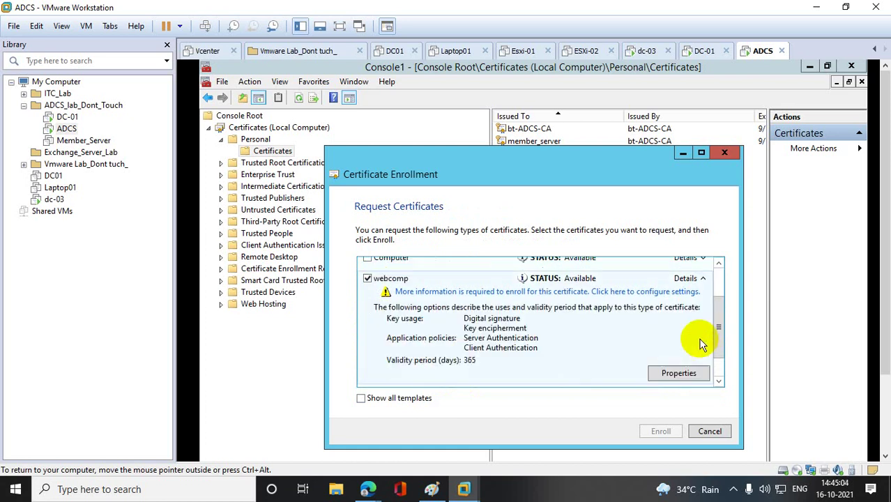
left_click(693, 374)
left_click(427, 335)
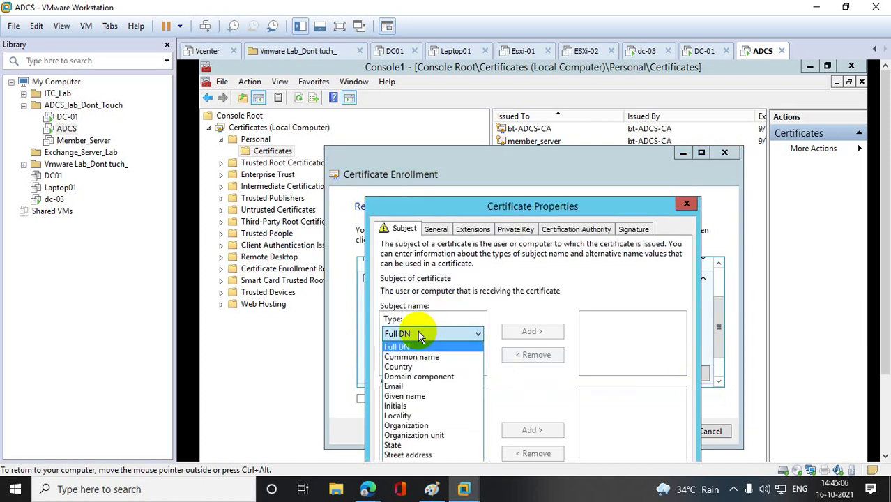
- Add subject Common name *.bt.com to the certificate
left_click(401, 357)
left_click(400, 362)
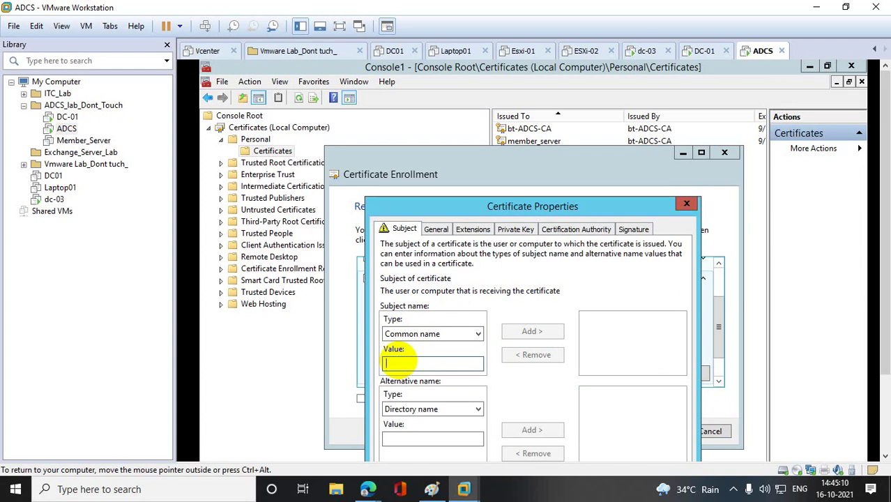
type("*.bt")
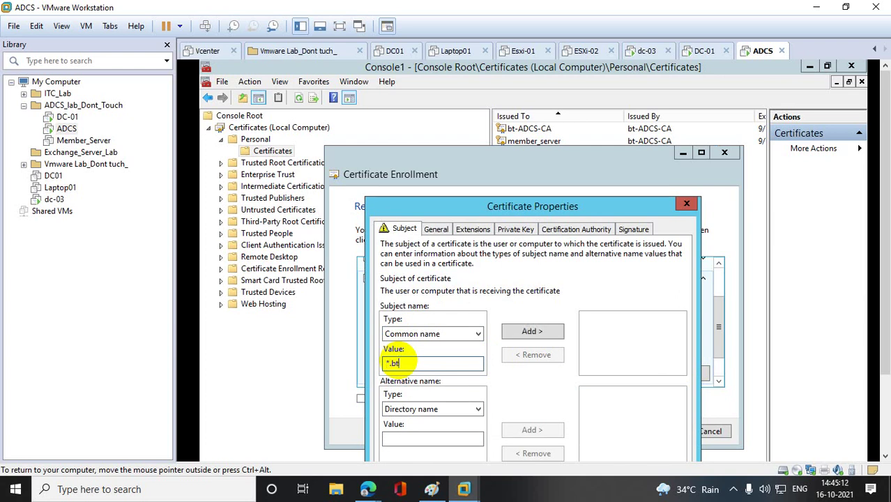
type(".com")
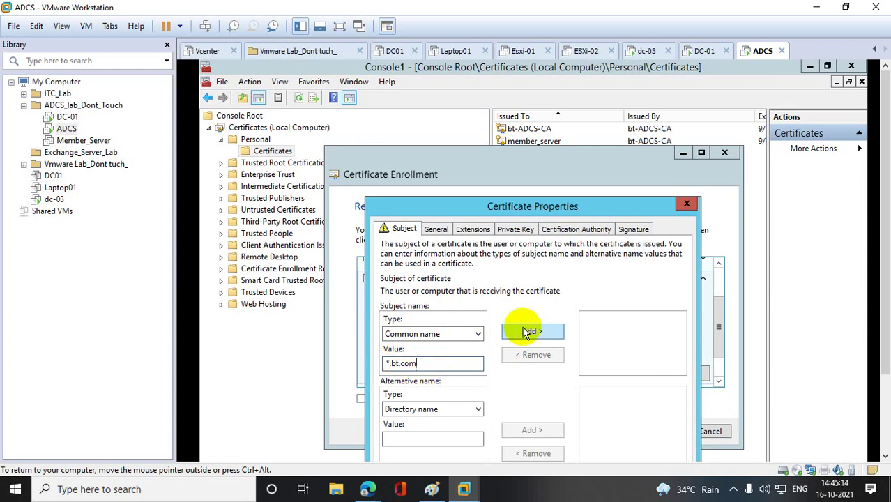
left_click(530, 332)
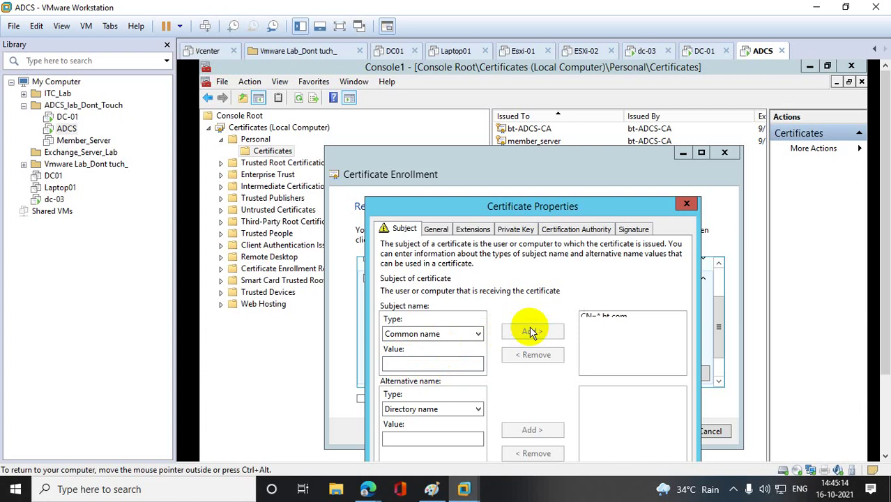
- Add the DNS alternative name *.bt.com
left_click(464, 409)
left_click(393, 432)
scroll(448, 370, "down", 3)
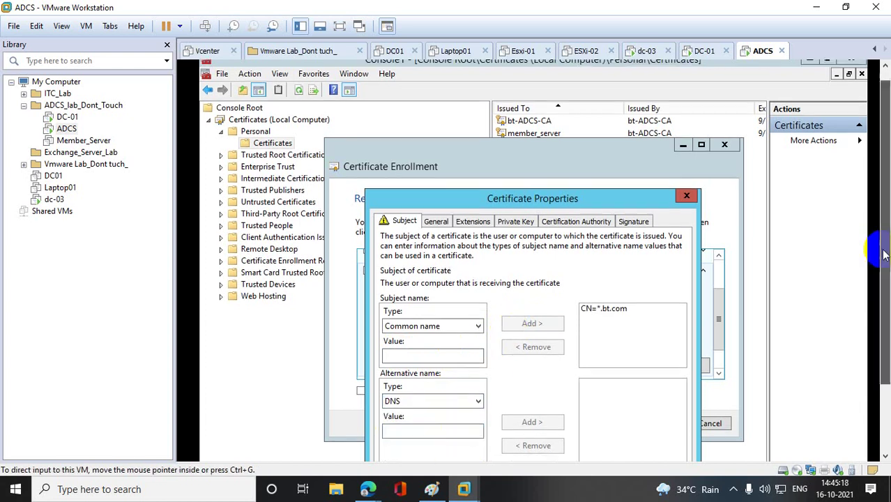
left_click(418, 340)
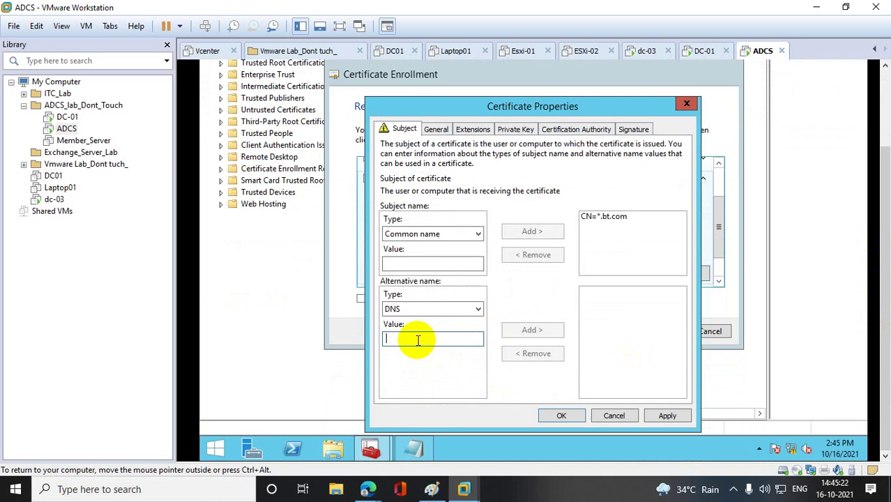
type("*")
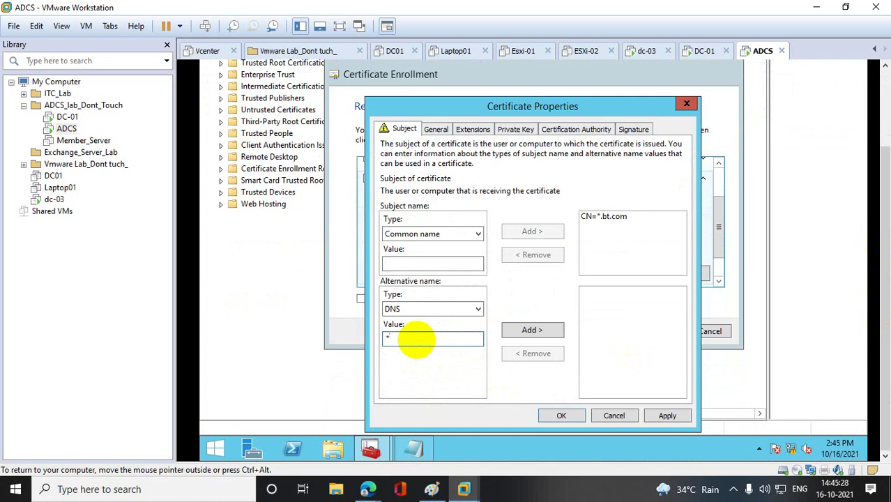
type("bt.co,m")
key("BackSpace")
key("BackSpace")
type("m")
left_click(528, 333)
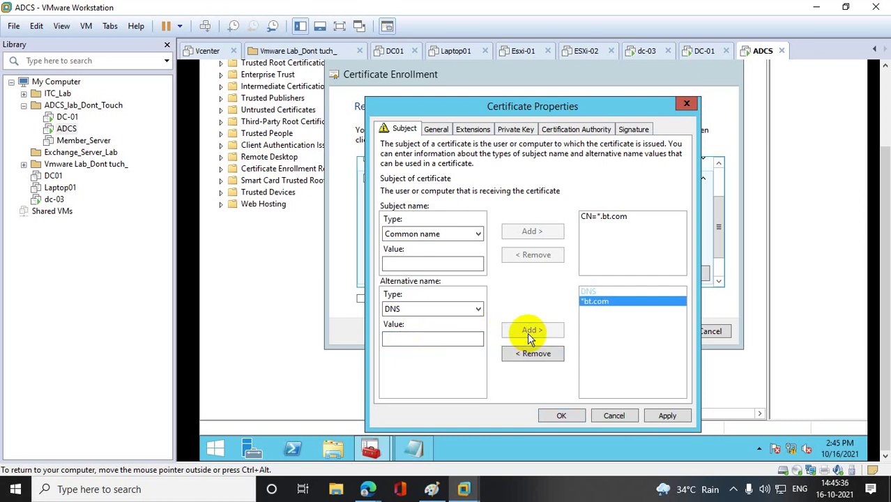
- Add subject Country IN, then apply and close the properties
left_click(478, 234)
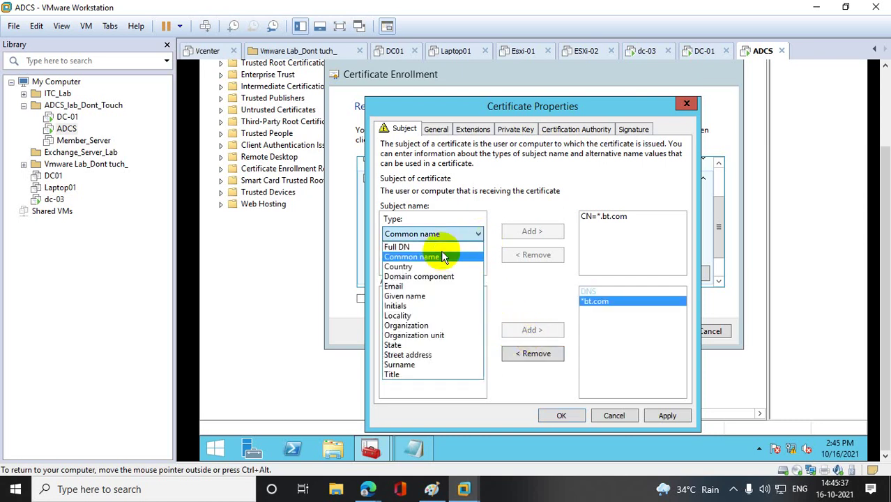
left_click(403, 267)
left_click(404, 265)
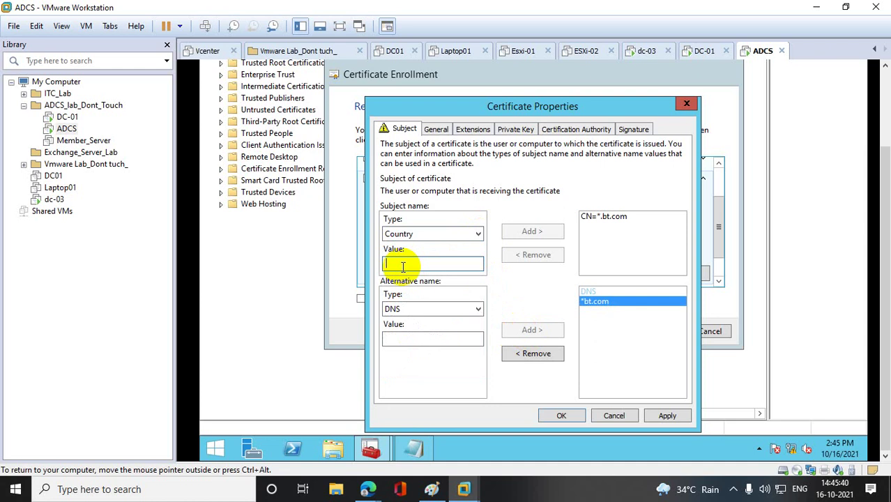
type("IN")
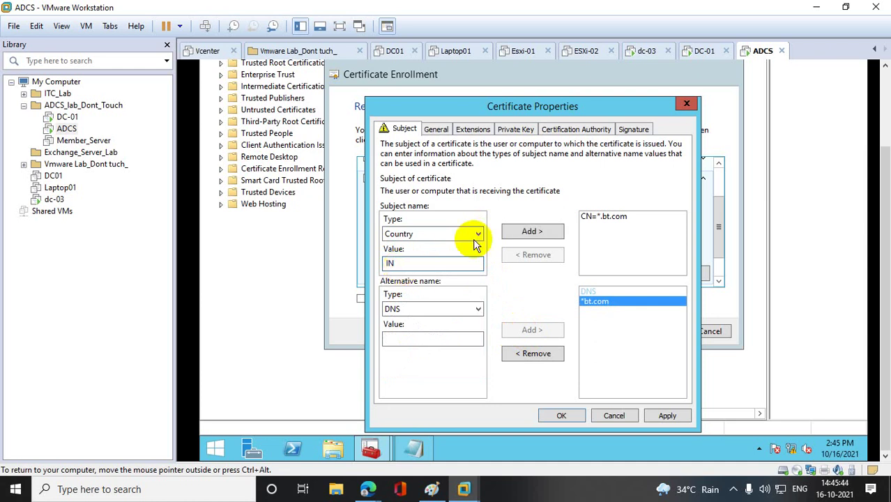
left_click(524, 231)
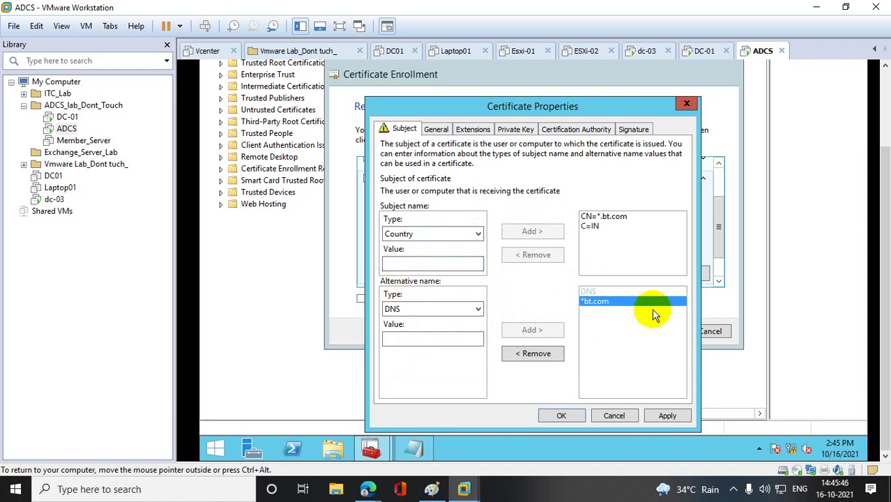
left_click(667, 414)
left_click(577, 415)
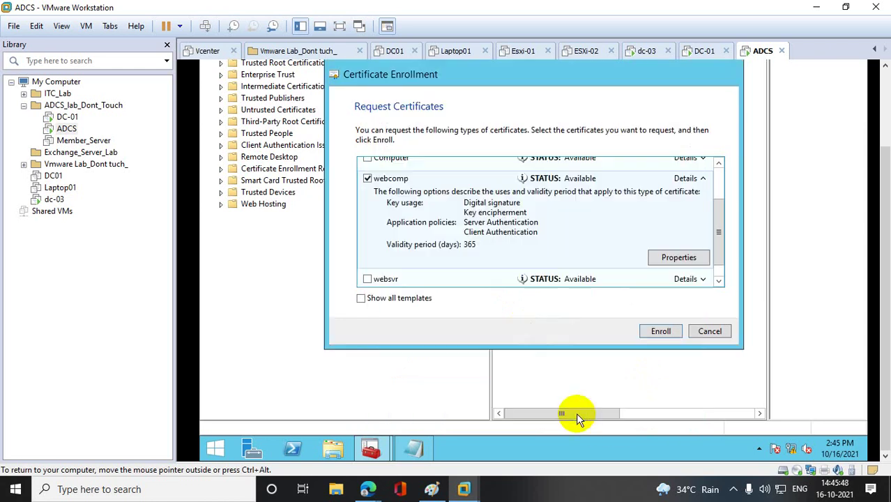
- Enroll the webcomp certificate and close the succeeded results
left_click(649, 331)
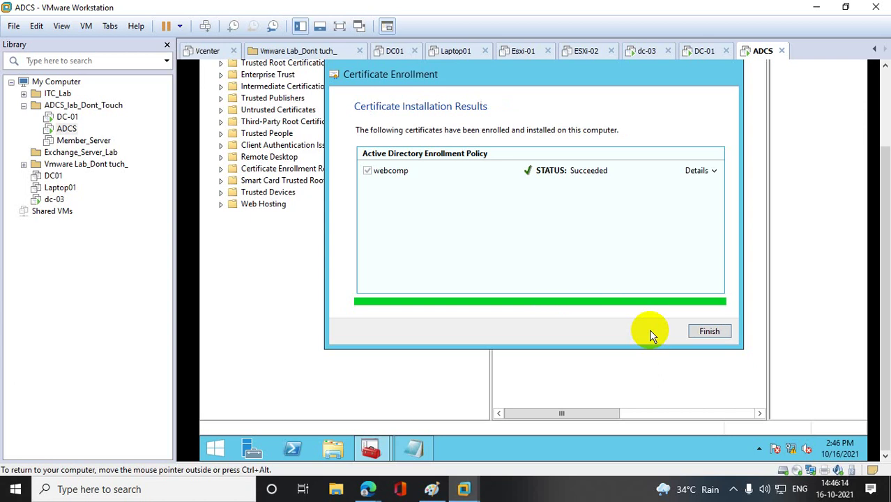
left_click(710, 334)
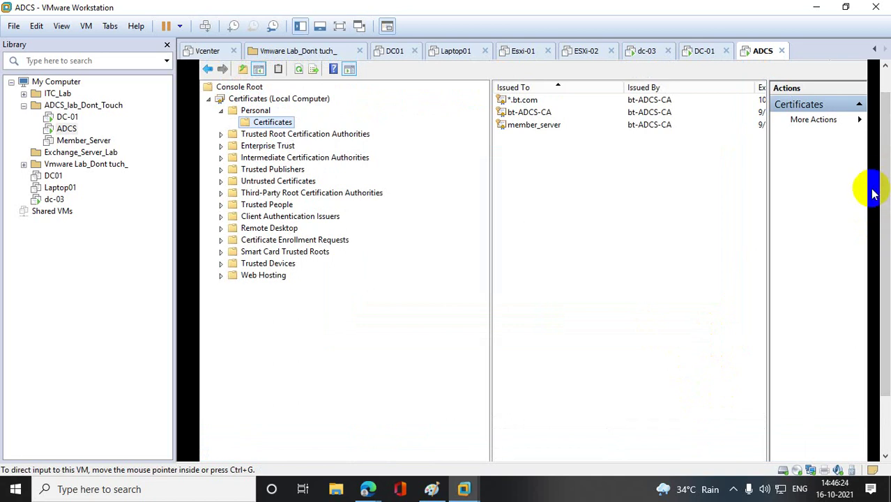
- Widen the certificates list to show expiration dates and purposes, then select *.bt.com
left_click(489, 213)
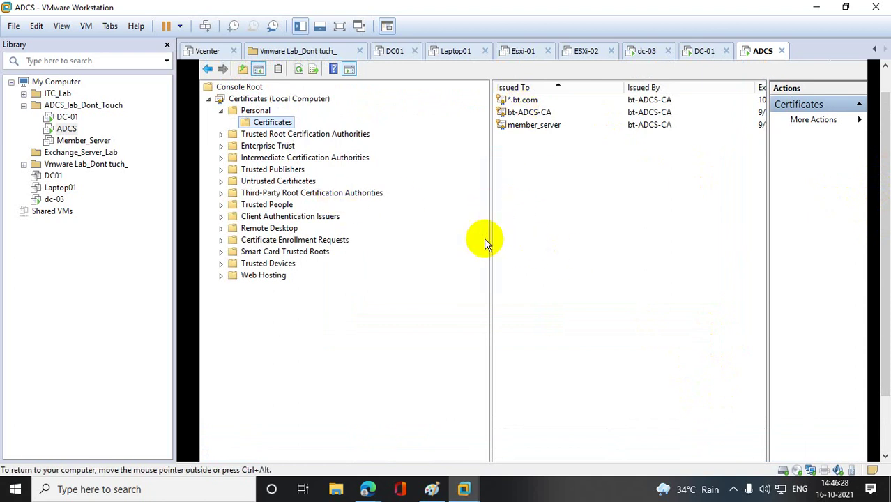
left_click_drag(490, 241, 312, 235)
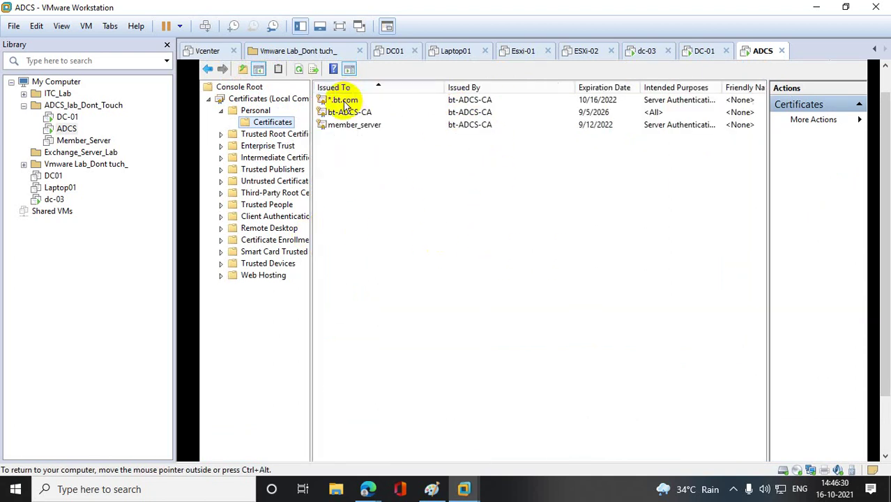
left_click(342, 101)
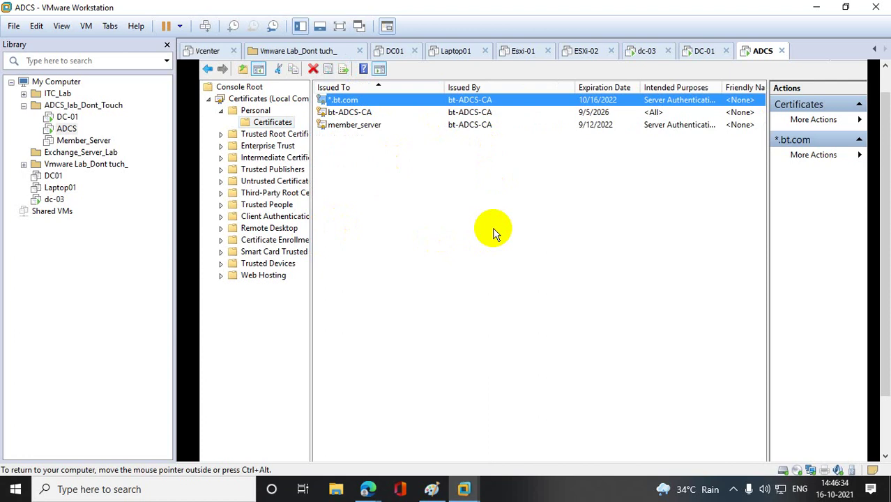
- Review *.bt.com's Details and Certification Path, select its full serial number, and close it
double_click(363, 101)
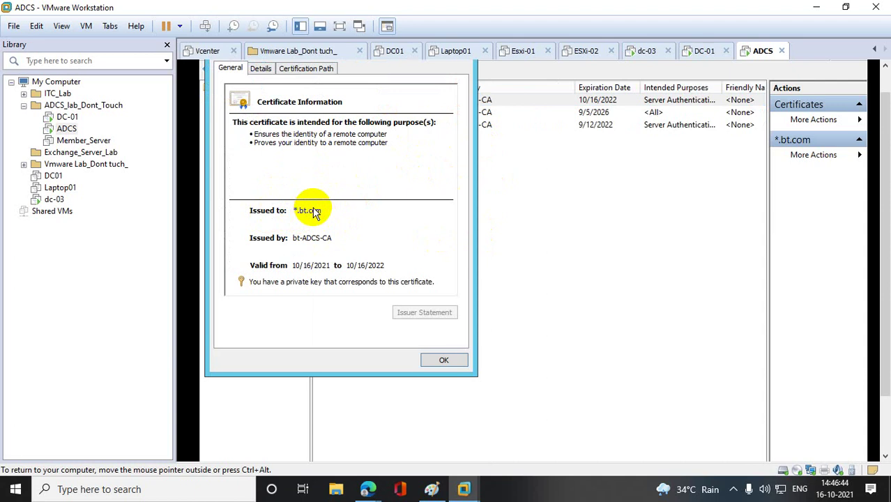
left_click(261, 68)
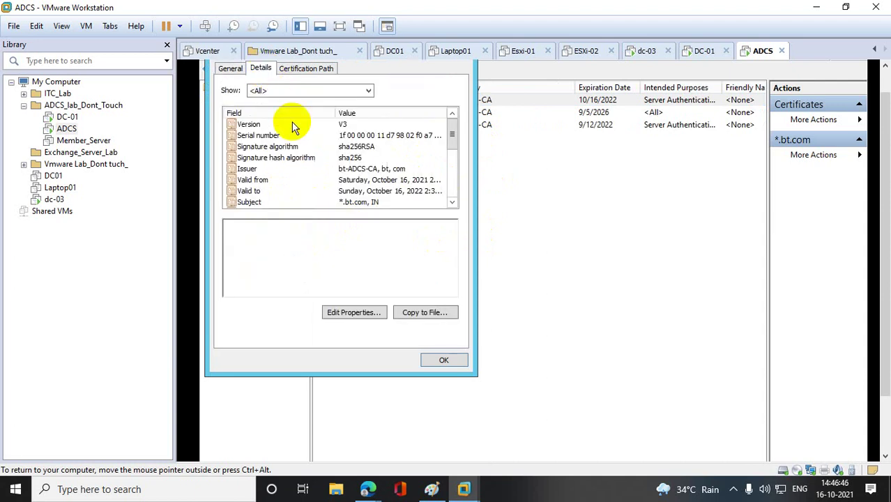
left_click(269, 136)
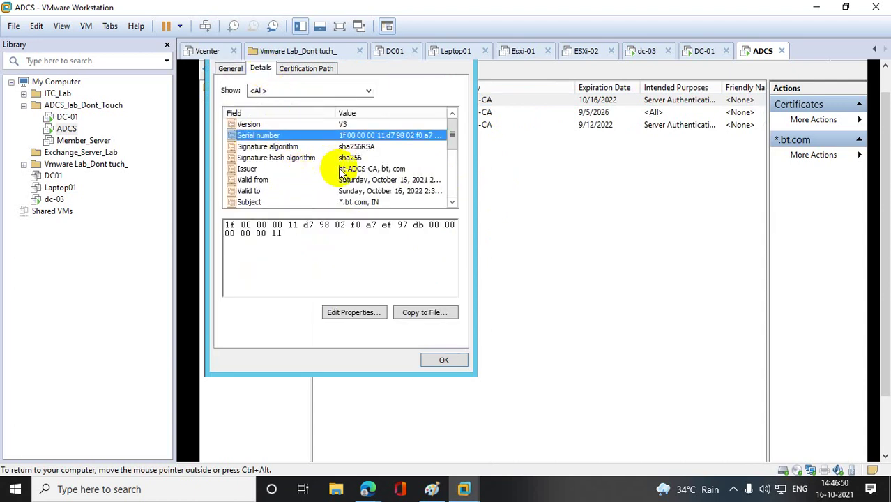
left_click(310, 67)
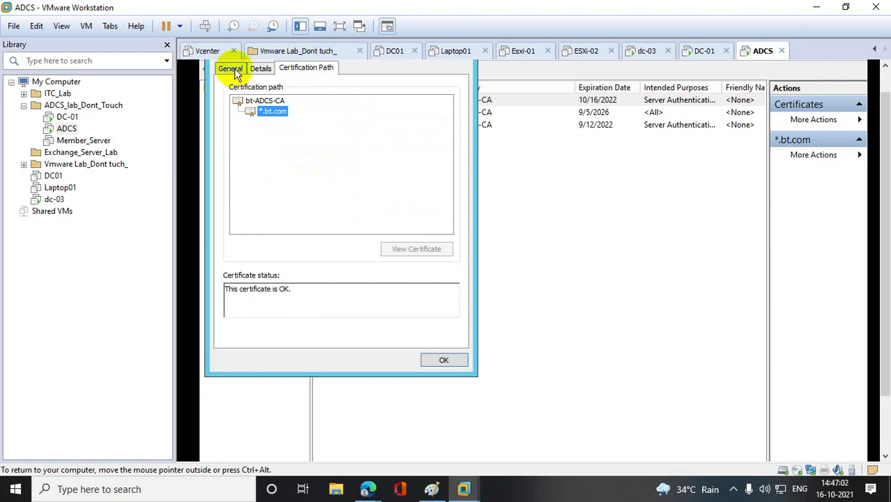
left_click(261, 69)
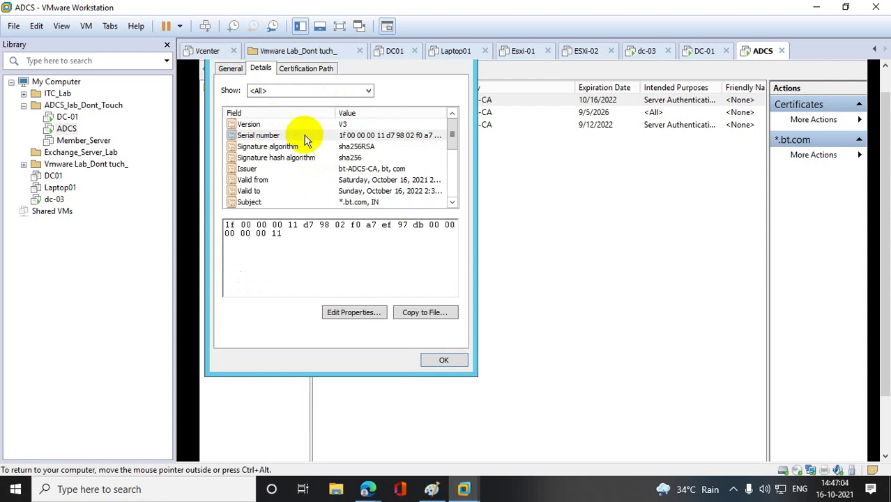
left_click(381, 136)
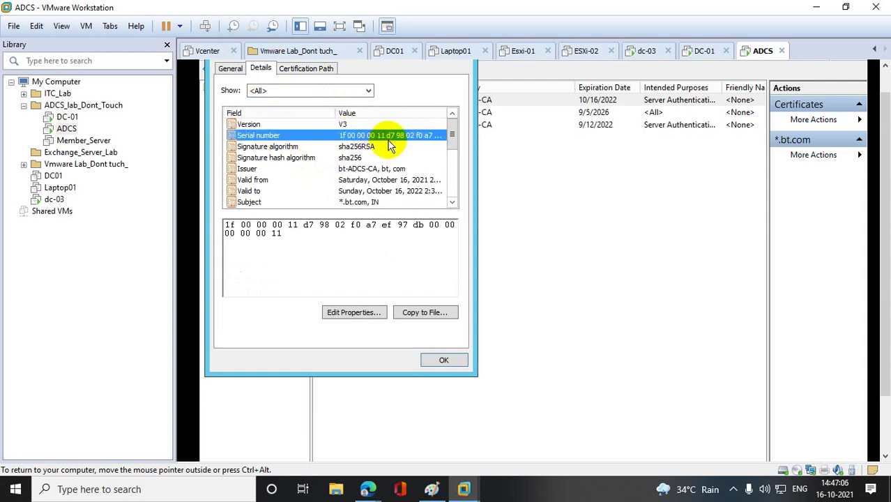
left_click_drag(283, 234, 200, 225)
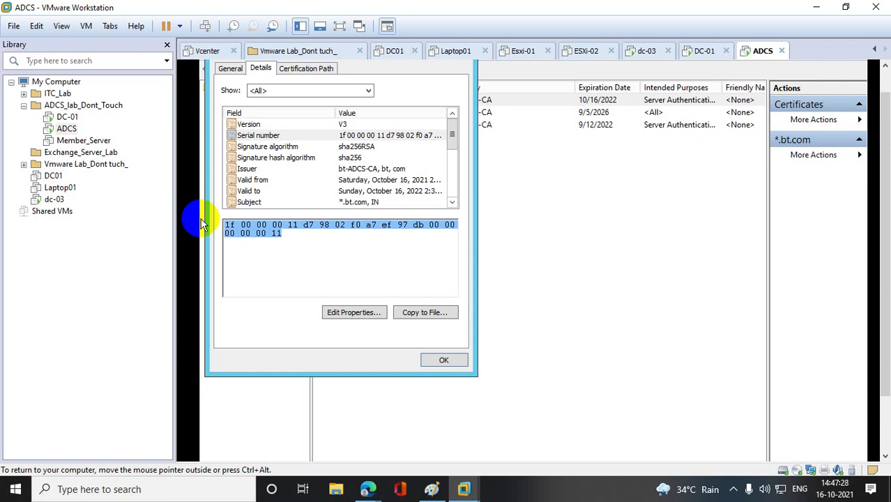
left_click(445, 359)
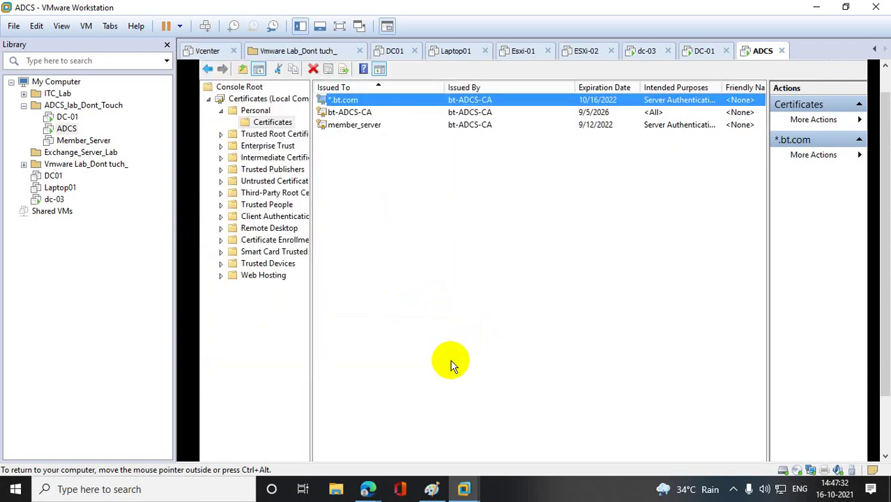
- Back in Paint, select the entire old network sketch and delete it
left_click(434, 490)
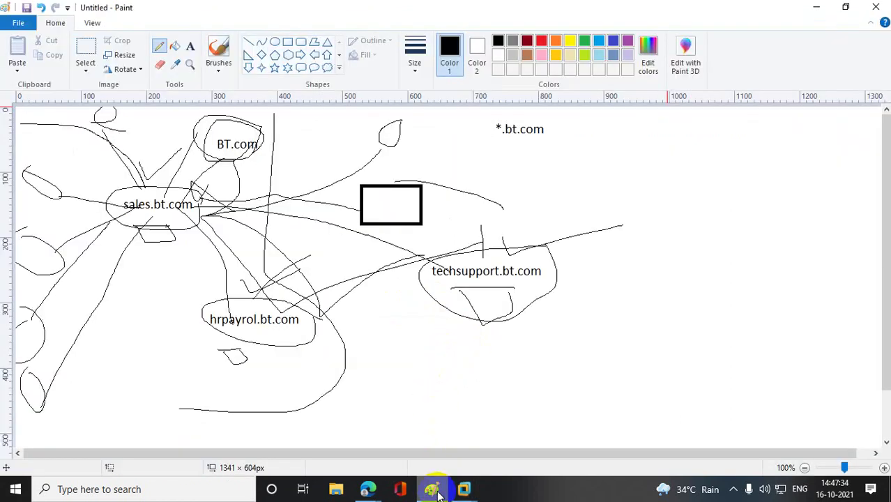
left_click(80, 56)
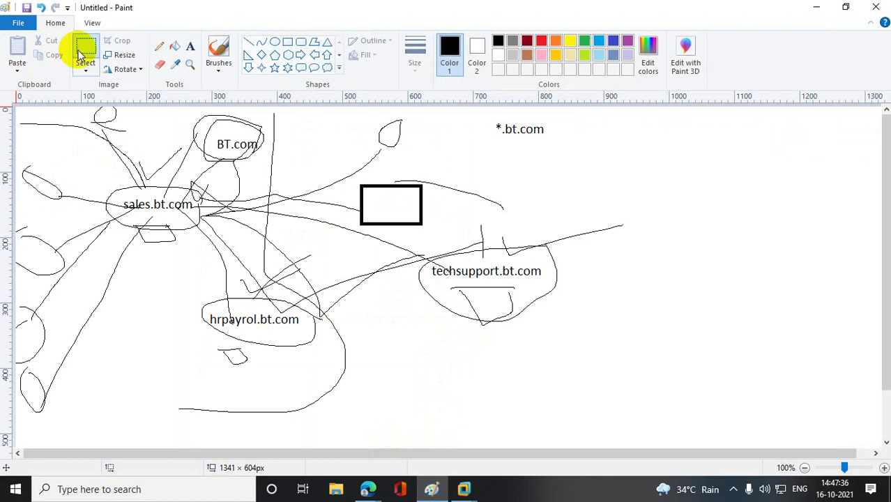
mouse_move(20, 108)
left_mouse_down()
mouse_move(18, 255)
mouse_move(90, 436)
mouse_move(700, 384)
mouse_move(712, 447)
left_mouse_up()
key("Delete")
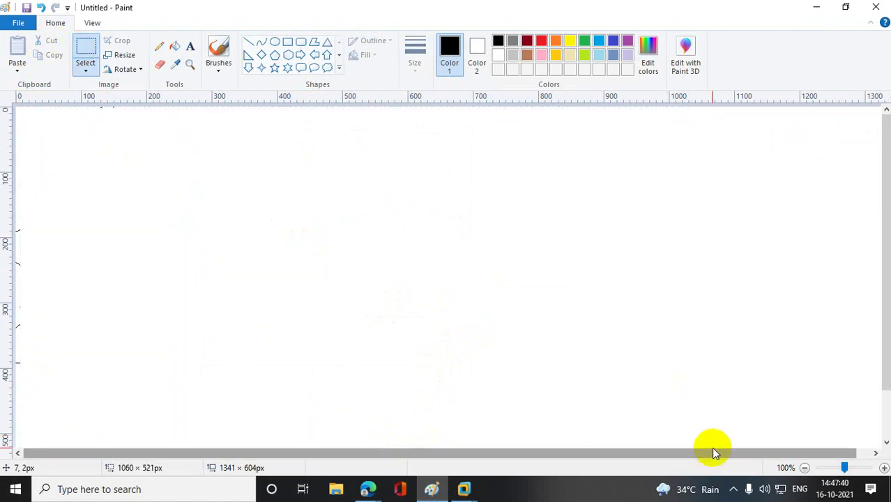
- Draw a large rectangular frame with two small stacked boxes inside on its left
left_click(287, 42)
left_click_drag(210, 147, 656, 374)
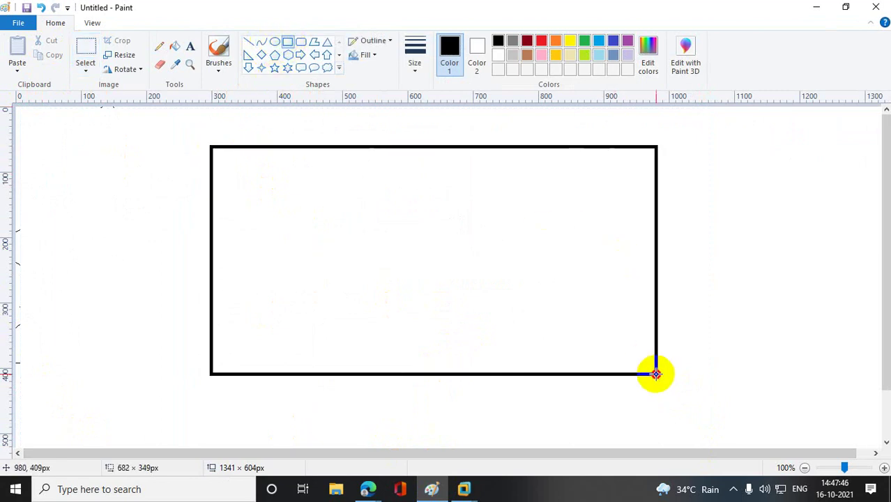
left_click(745, 321)
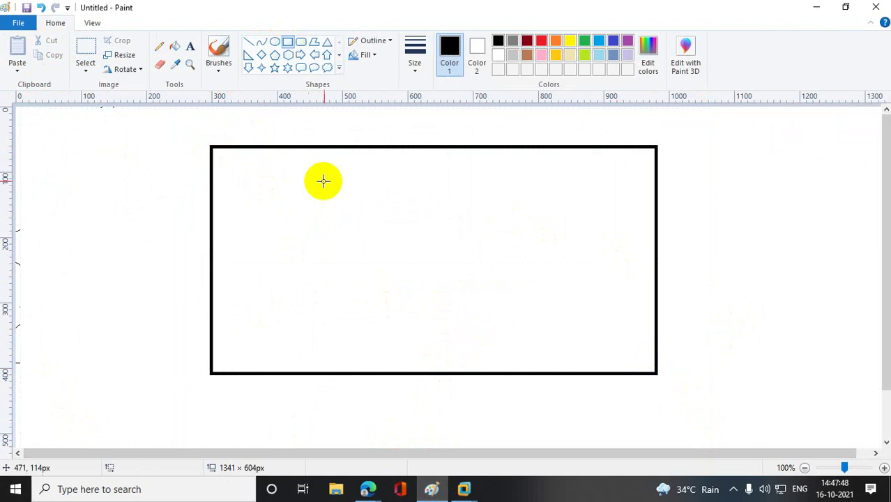
left_click_drag(226, 261, 273, 291)
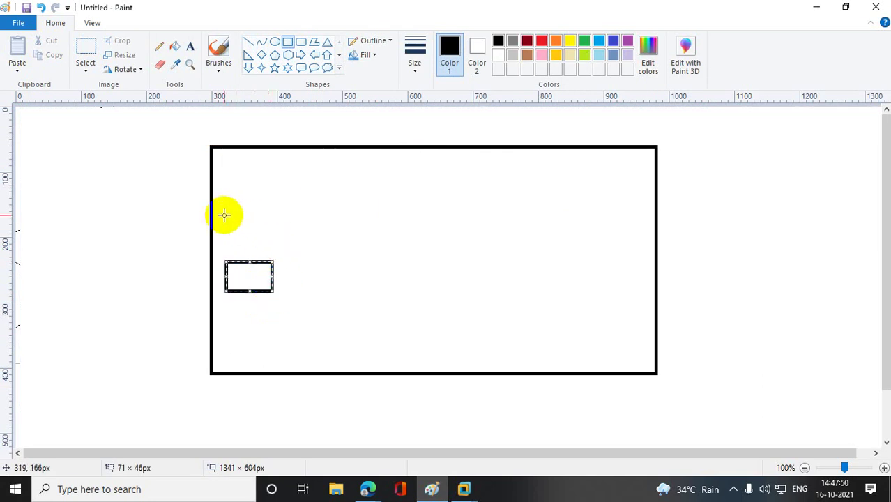
mouse_move(225, 217)
left_mouse_down()
mouse_move(246, 249)
mouse_move(272, 250)
mouse_move(273, 273)
left_mouse_up()
- Draw pencil lines from both small boxes converging at one point
left_click(160, 47)
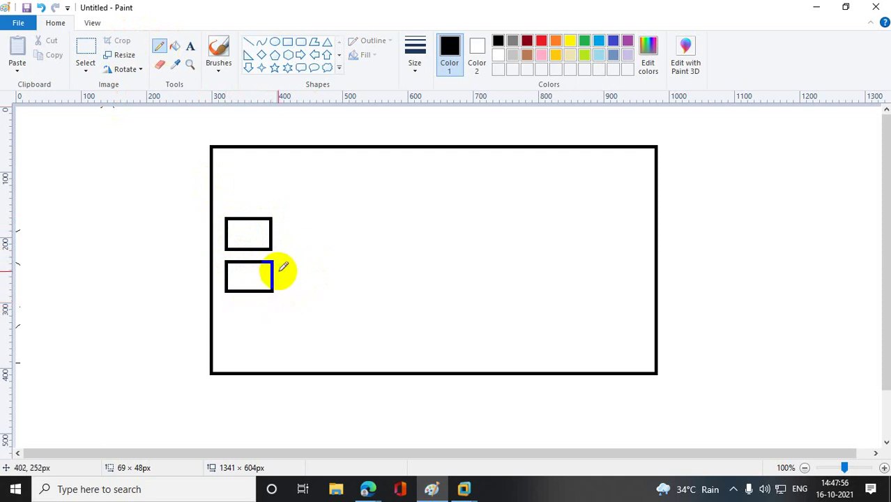
mouse_move(272, 219)
left_mouse_down()
mouse_move(273, 234)
mouse_move(418, 231)
left_mouse_up()
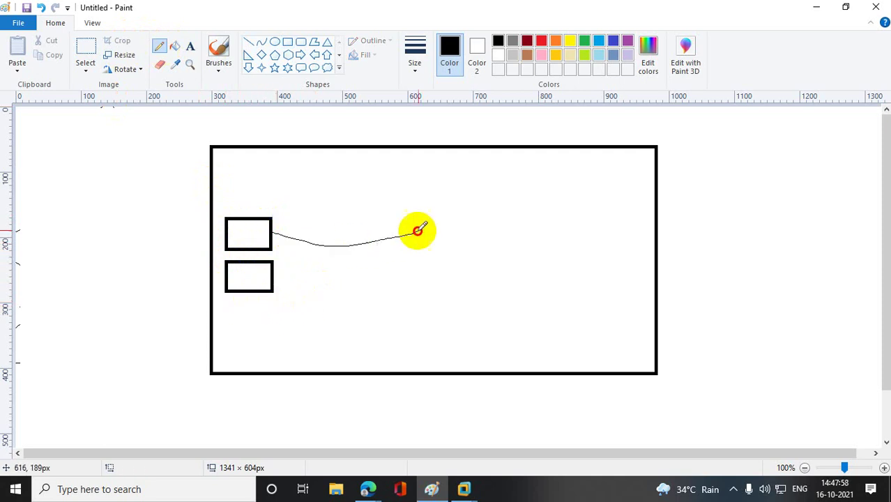
mouse_move(272, 277)
left_mouse_down()
mouse_move(371, 234)
mouse_move(419, 227)
left_mouse_up()
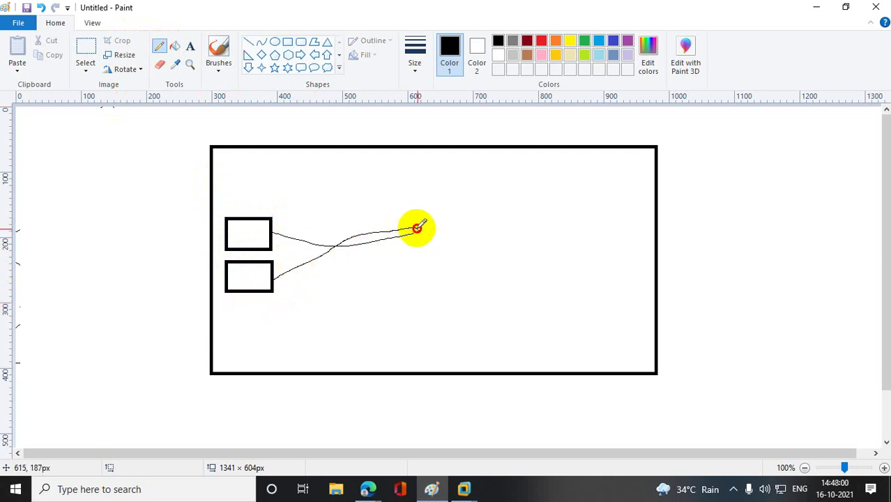
left_click_drag(210, 240, 206, 249)
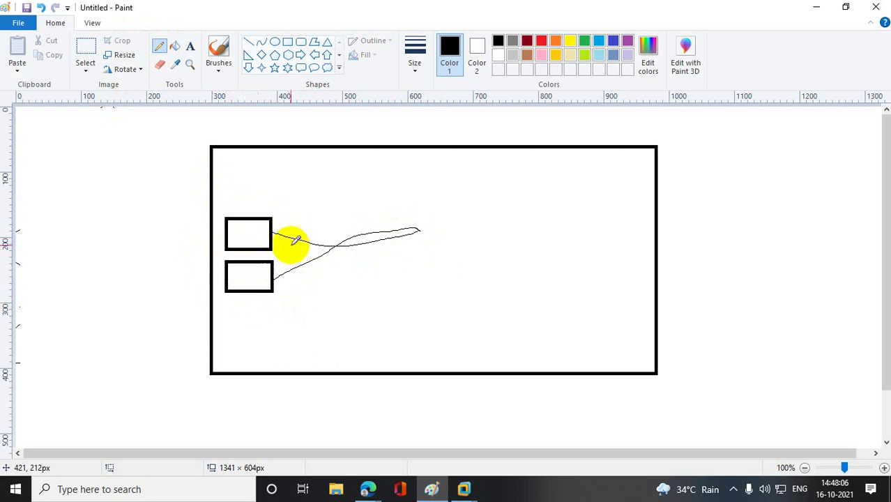
- Pencil small marks in both boxes and an oval above, undoing the extra oval line
left_click_drag(254, 224, 260, 228)
left_click_drag(255, 272, 268, 272)
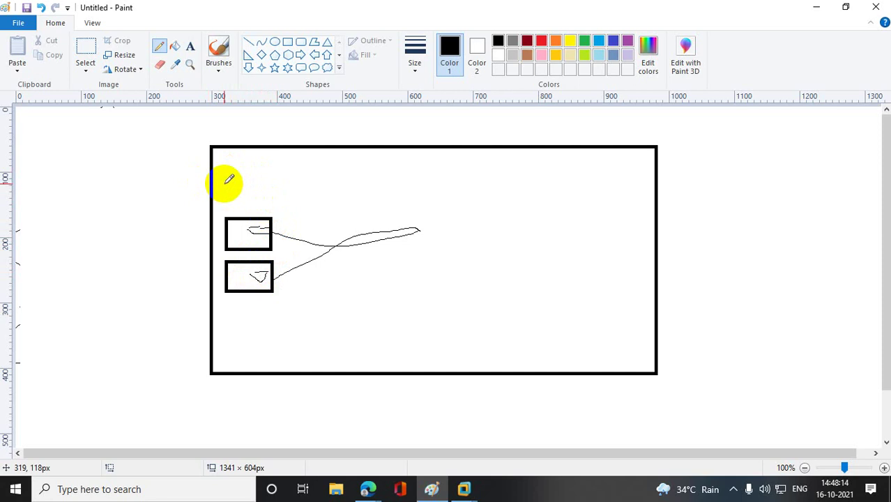
mouse_move(229, 179)
left_mouse_down()
mouse_move(283, 199)
mouse_move(226, 180)
left_mouse_up()
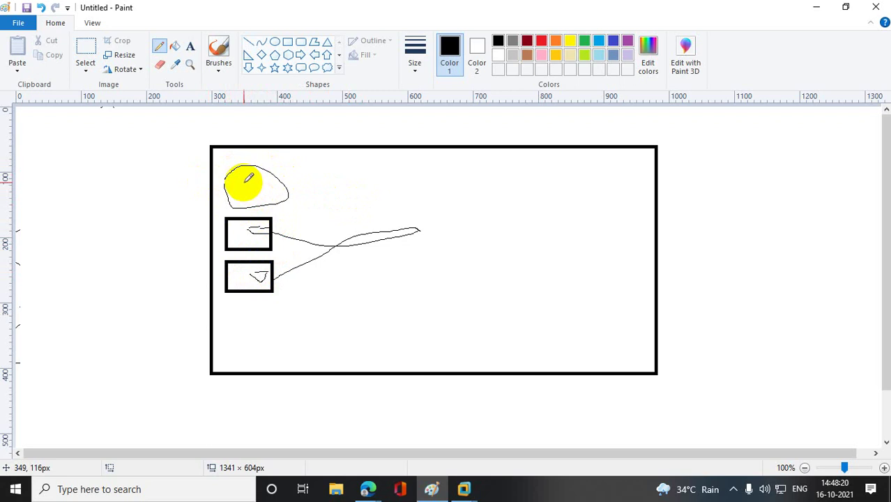
mouse_move(237, 177)
left_mouse_down()
mouse_move(318, 186)
mouse_move(419, 223)
left_mouse_up()
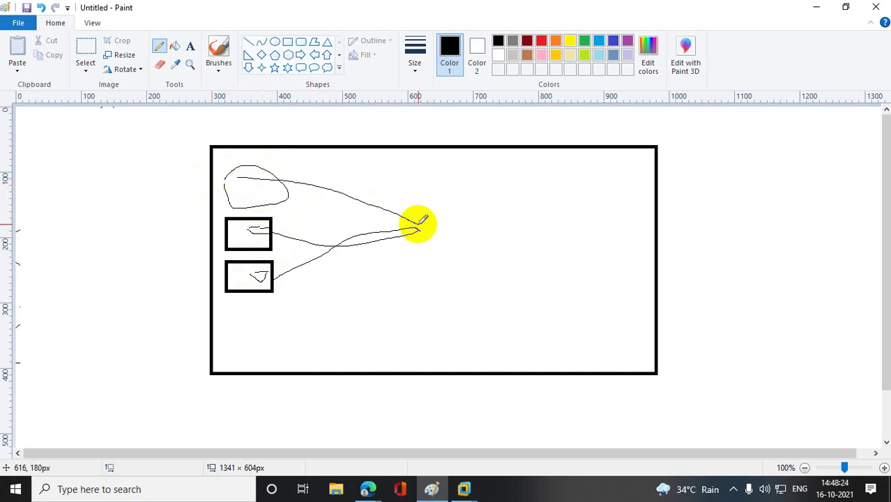
key("ctrl+z")
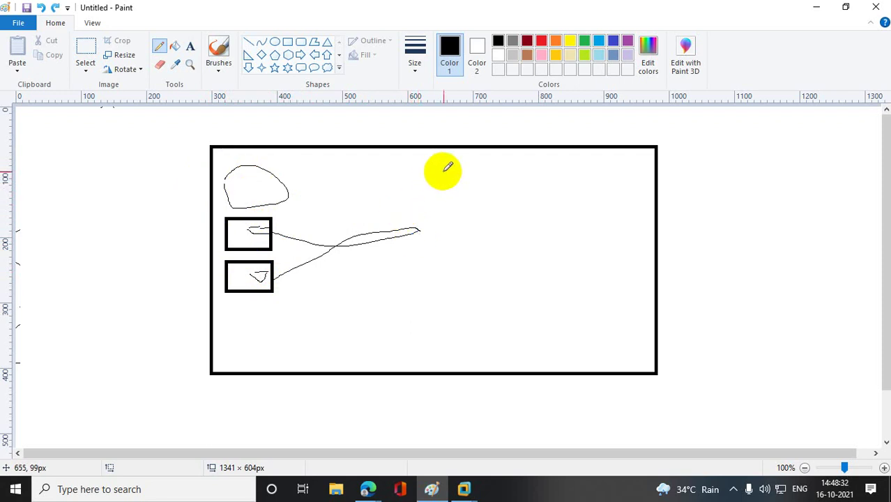
- Pencil a small oval, connecting lines and a loop inside the frame
mouse_move(453, 164)
left_mouse_down()
mouse_move(440, 167)
mouse_move(444, 201)
mouse_move(453, 169)
left_mouse_up()
left_click_drag(325, 424, 397, 341)
mouse_move(438, 204)
left_mouse_down()
mouse_move(448, 308)
mouse_move(396, 357)
left_mouse_up()
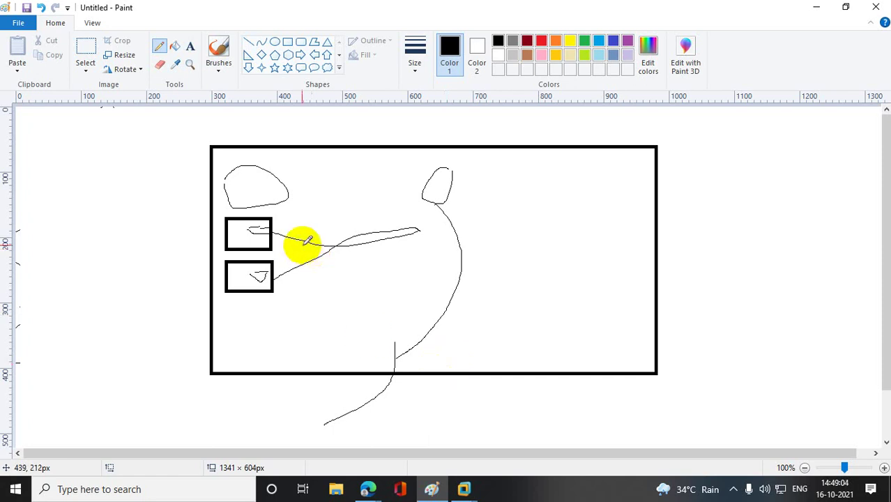
mouse_move(258, 211)
left_mouse_down()
mouse_move(296, 207)
mouse_move(266, 231)
left_mouse_up()
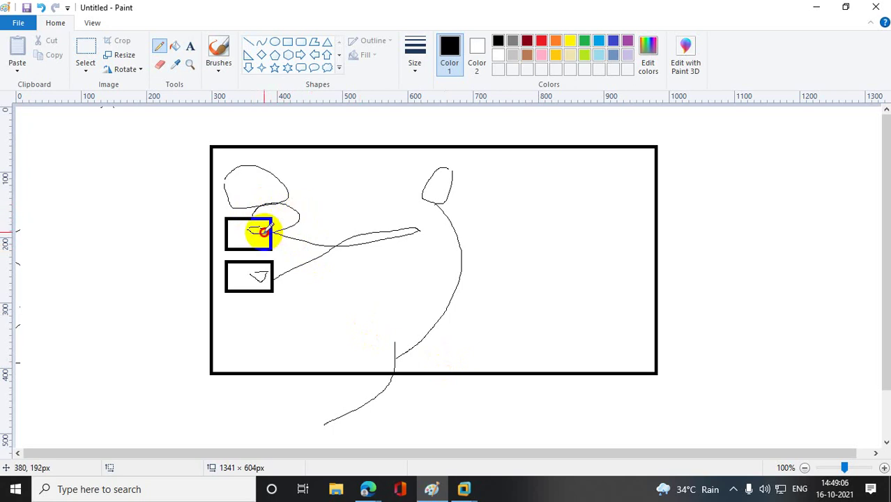
- Undo all pencil strokes, including a stray line into the upper box
key("ctrl+z")
key("ctrl+z")
key("ctrl+z")
key("ctrl+z")
key("ctrl+z")
key("ctrl+z")
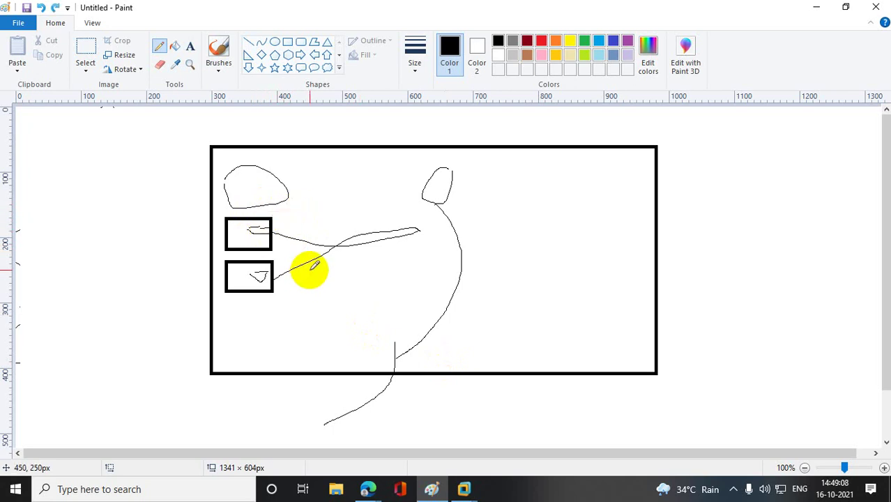
key("ctrl+z")
key("ctrl+z")
key("ctrl+z")
key("ctrl+z")
key("ctrl+z")
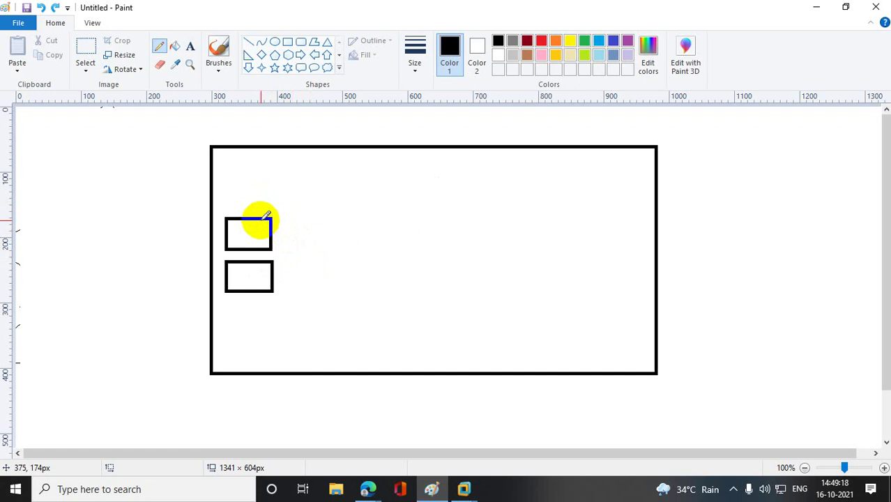
left_click_drag(113, 269, 225, 235)
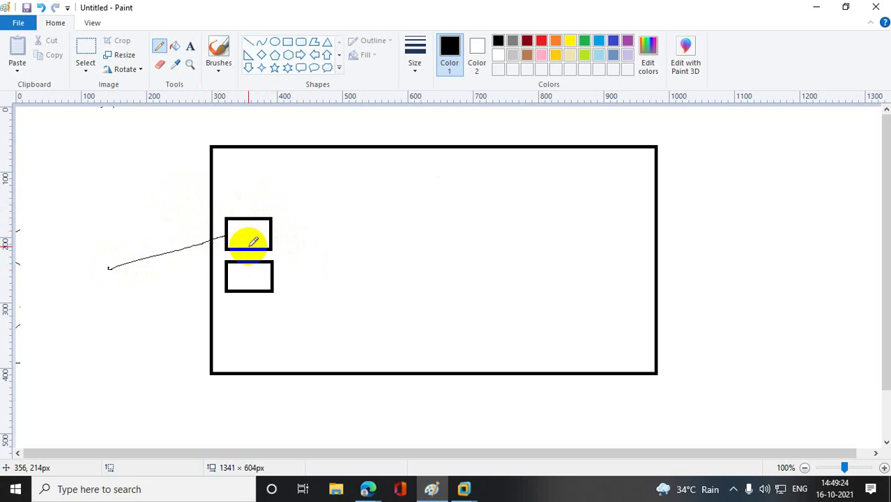
left_click_drag(233, 231, 246, 249)
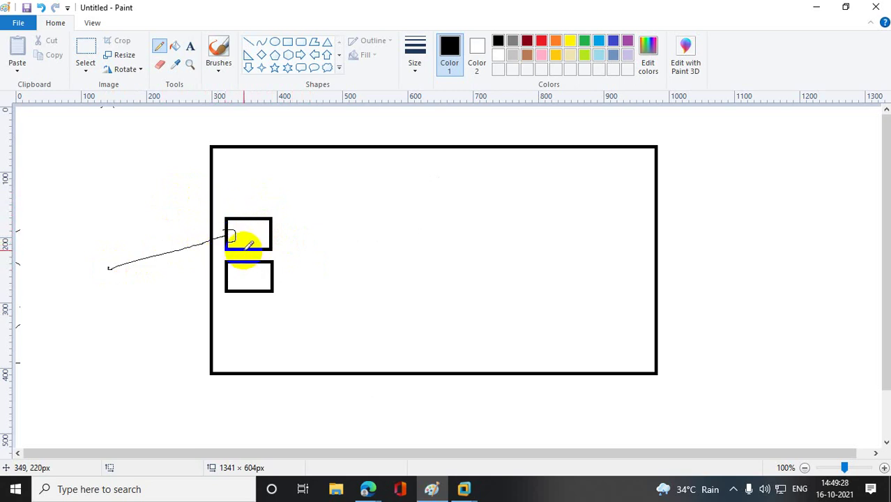
key("ctrl+z")
key("ctrl+z")
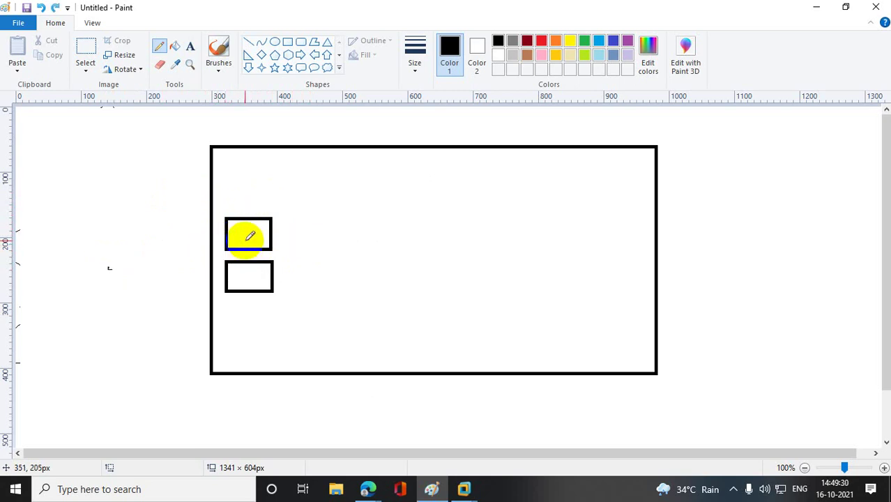
- Draw a small central star and a larger star joined by a curved pencil line
left_click(275, 68)
left_click_drag(439, 272, 469, 303)
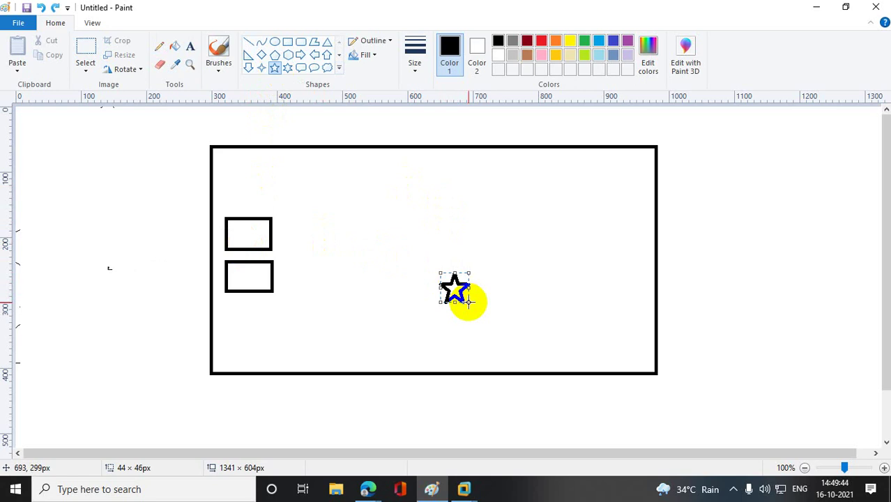
left_click(685, 281)
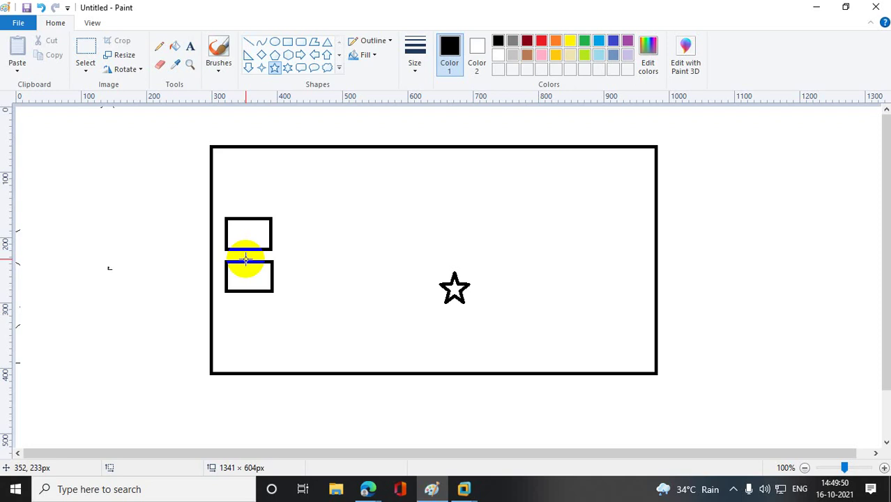
left_click(159, 48)
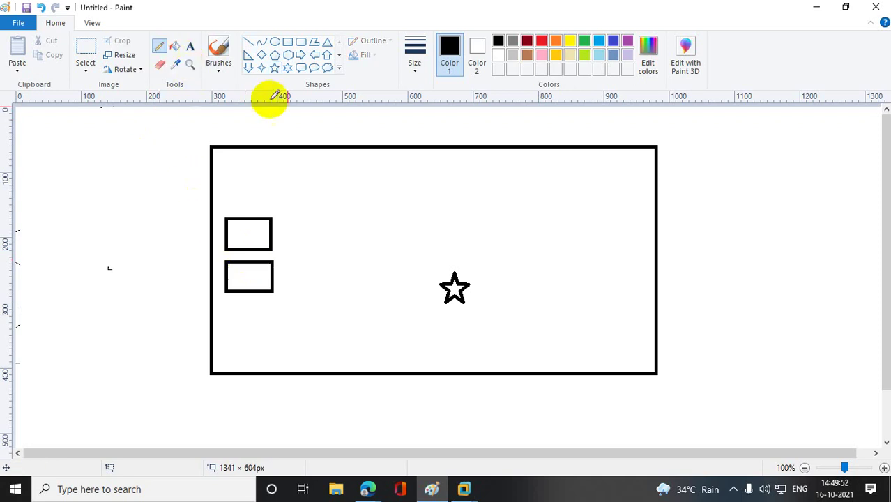
left_click_drag(553, 123, 567, 175)
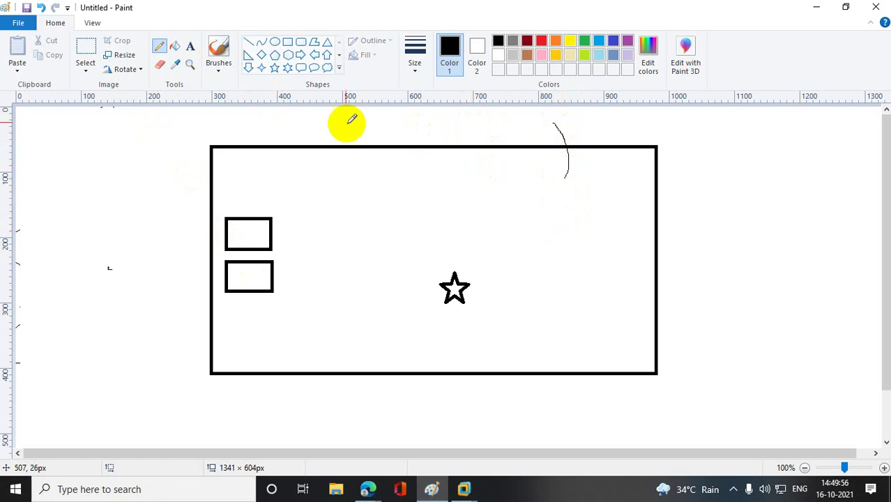
left_click(274, 67)
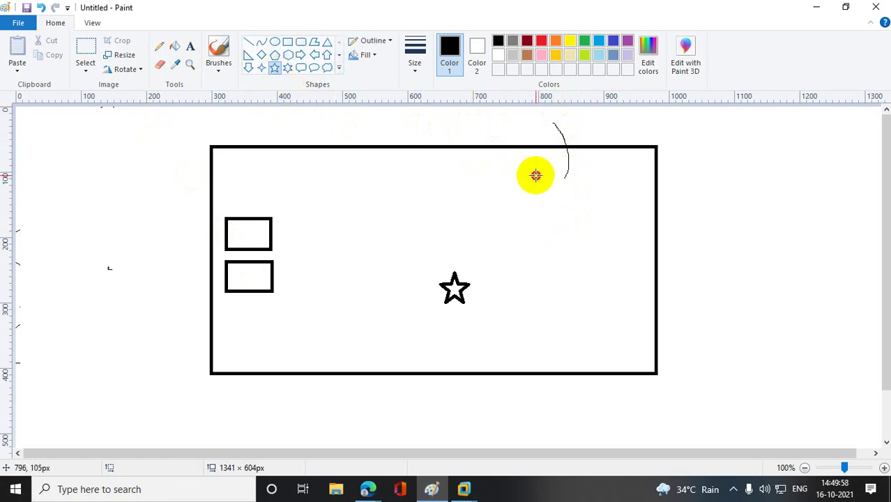
left_click_drag(535, 175, 585, 209)
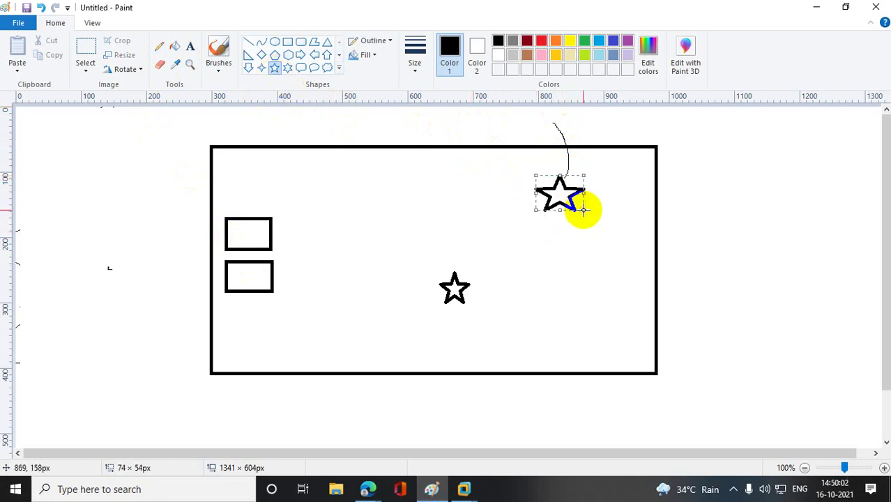
left_click(567, 254)
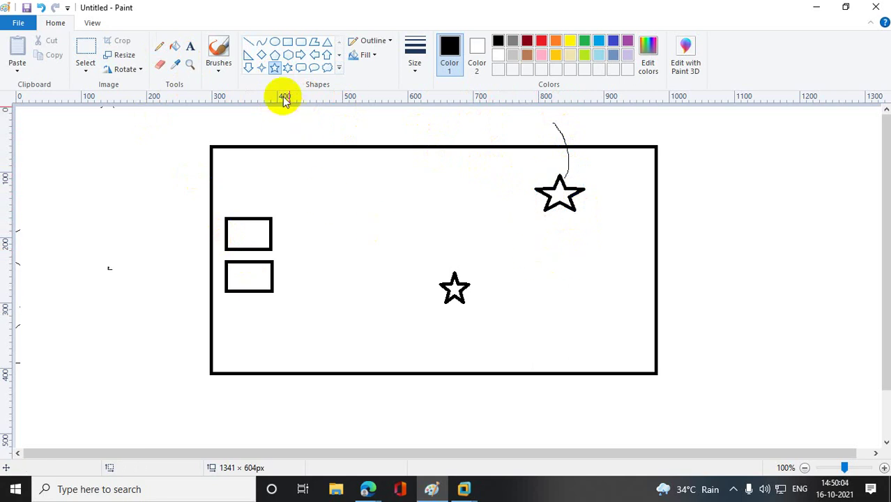
- Draw three tall rectangles side by side along the frame's top
left_click(287, 42)
left_click_drag(309, 155, 340, 223)
mouse_move(356, 155)
left_mouse_down()
mouse_move(363, 224)
mouse_move(378, 223)
left_mouse_up()
left_click_drag(395, 156, 427, 223)
left_click(287, 67)
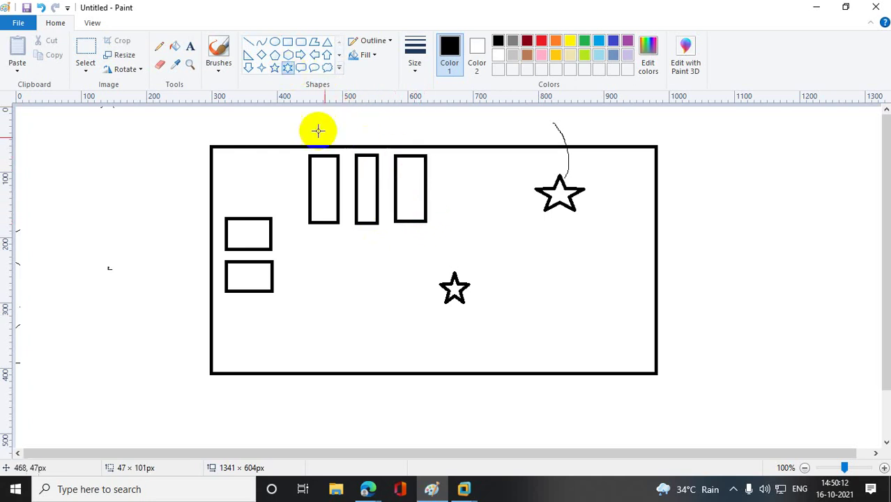
- Put six-point stars in the tall and small boxes and pencil a line to the centre star
mouse_move(318, 176)
left_mouse_down()
mouse_move(336, 194)
mouse_move(369, 184)
mouse_move(380, 194)
mouse_move(422, 190)
left_mouse_up()
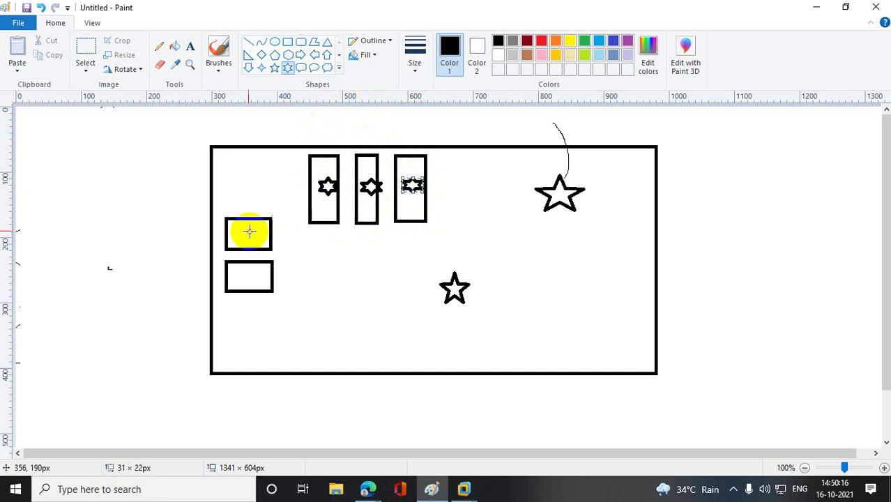
left_click_drag(247, 227, 272, 242)
left_click_drag(242, 275, 278, 291)
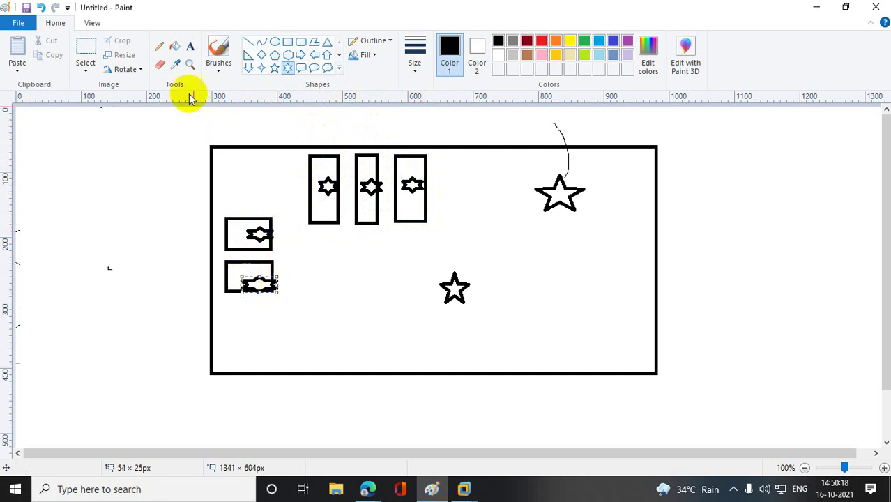
left_click(159, 46)
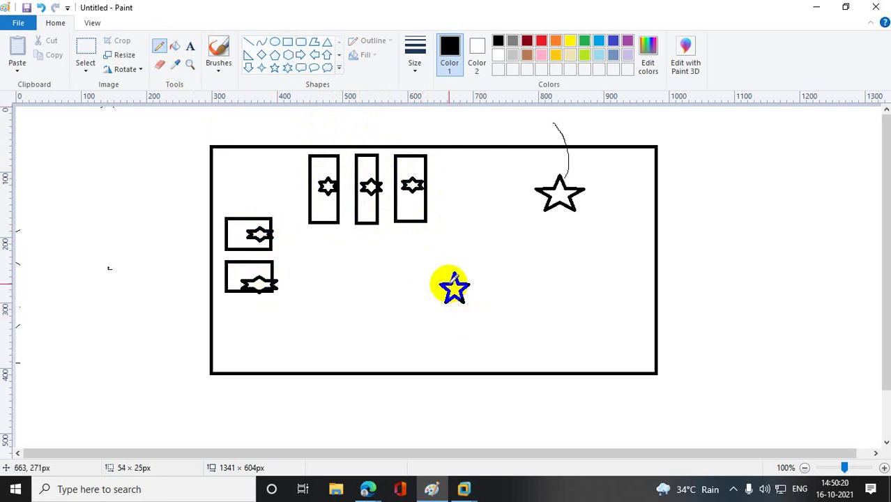
left_click_drag(447, 277, 411, 186)
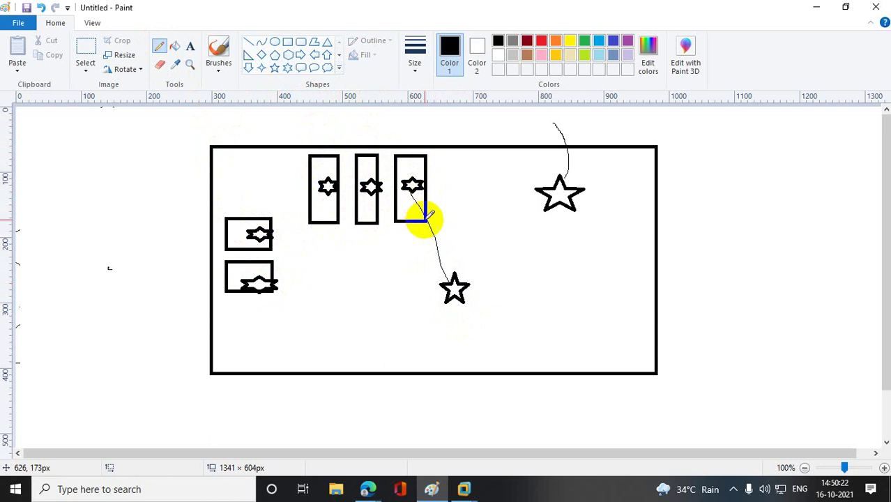
mouse_move(406, 200)
left_mouse_down()
mouse_move(455, 247)
mouse_move(408, 199)
mouse_move(422, 236)
left_mouse_up()
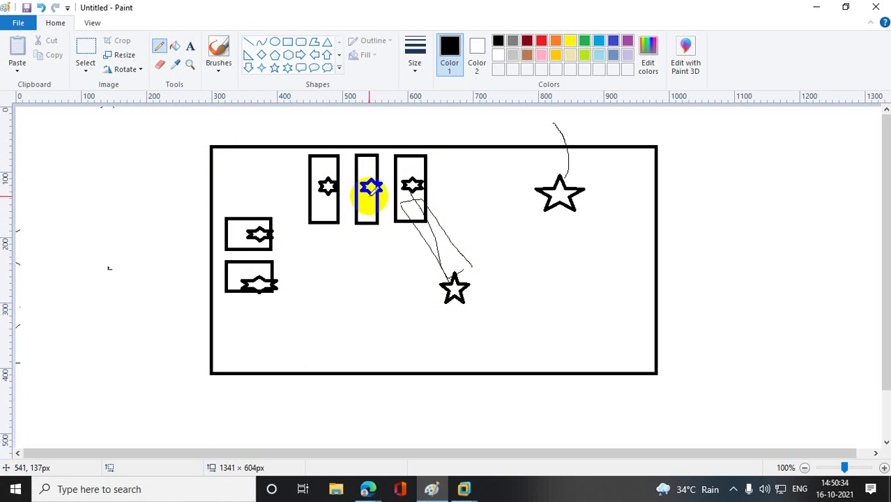
- Add a rounded rectangle with a curve into it and a six-point star inside
left_click(300, 42)
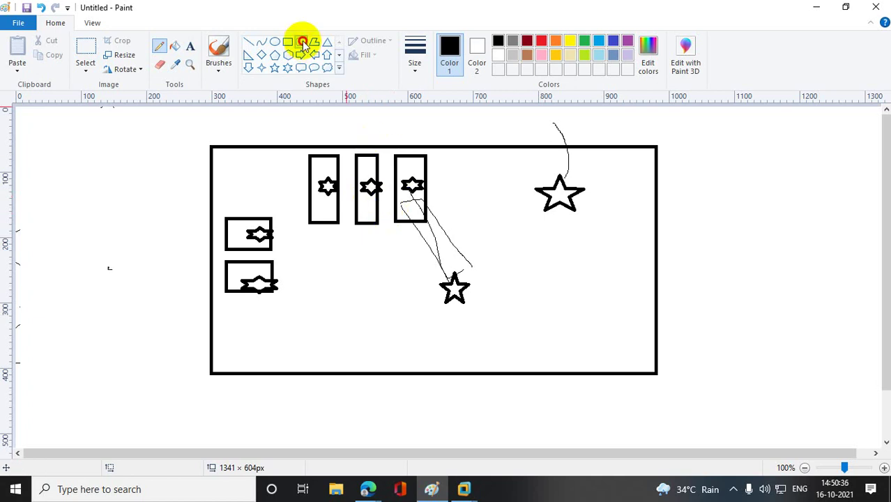
mouse_move(452, 155)
left_mouse_down()
mouse_move(472, 224)
mouse_move(493, 225)
left_mouse_up()
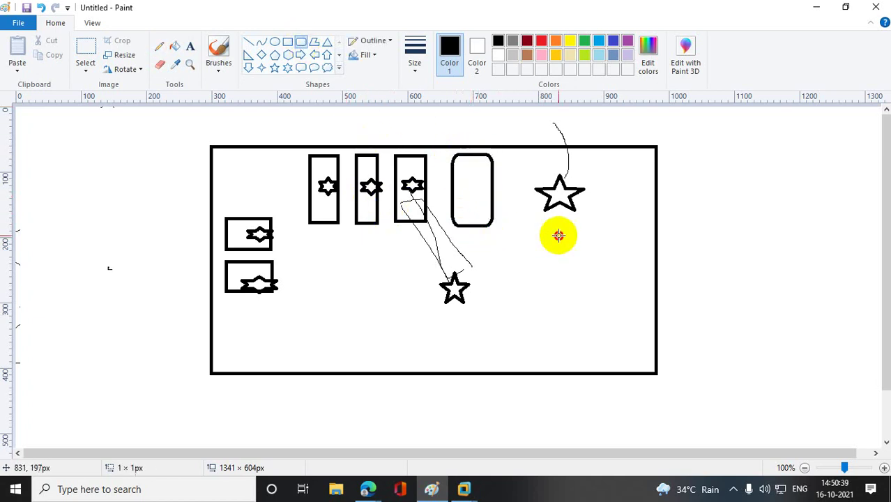
left_click(159, 46)
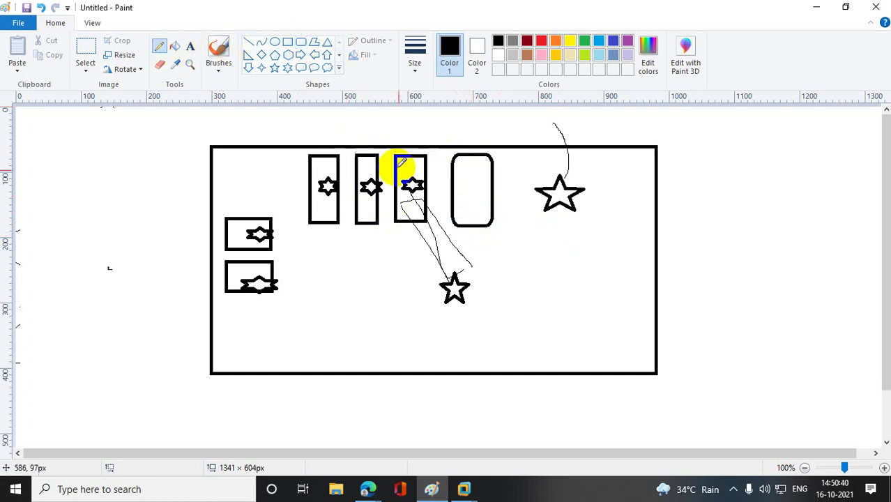
left_click(474, 231)
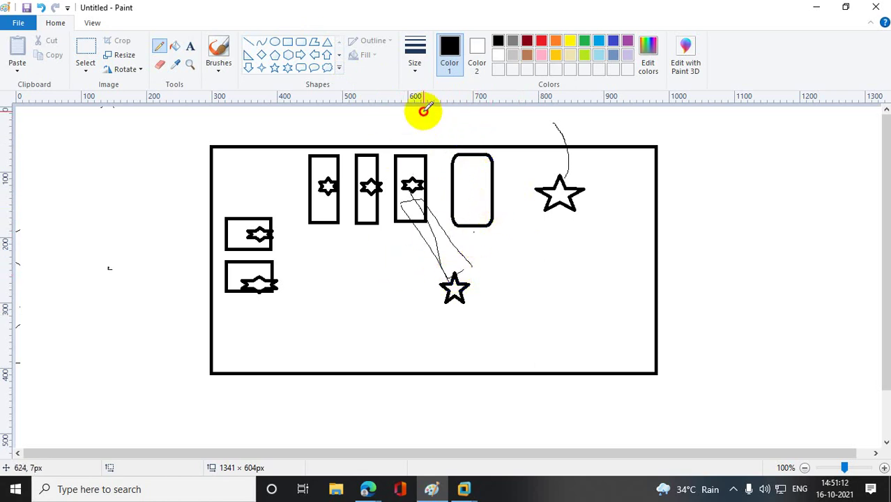
mouse_move(422, 109)
left_mouse_down()
mouse_move(464, 134)
mouse_move(482, 159)
left_mouse_up()
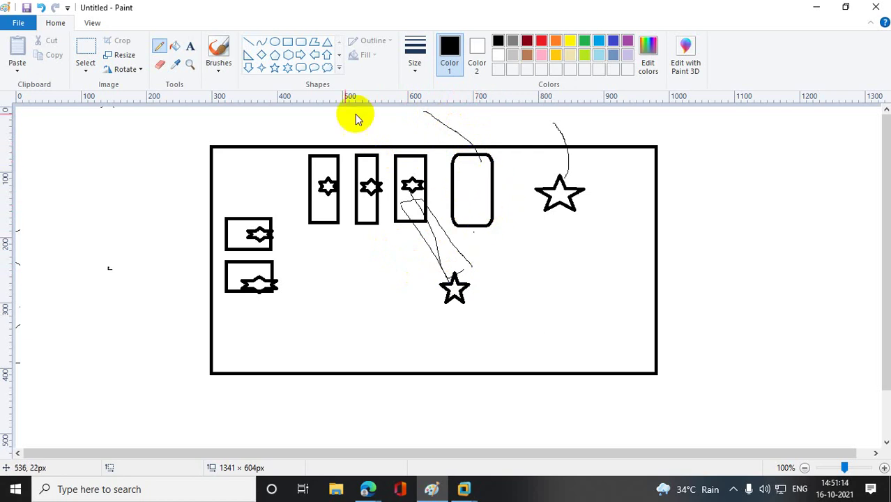
left_click(288, 68)
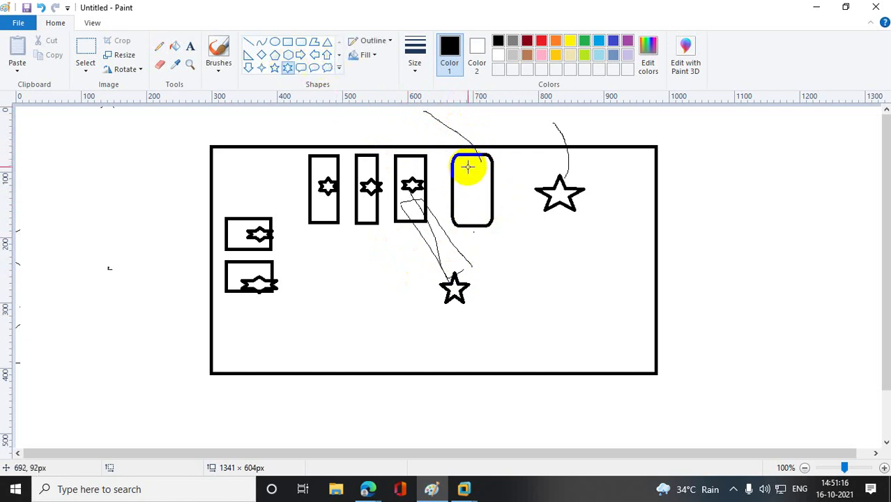
left_click_drag(463, 168, 480, 199)
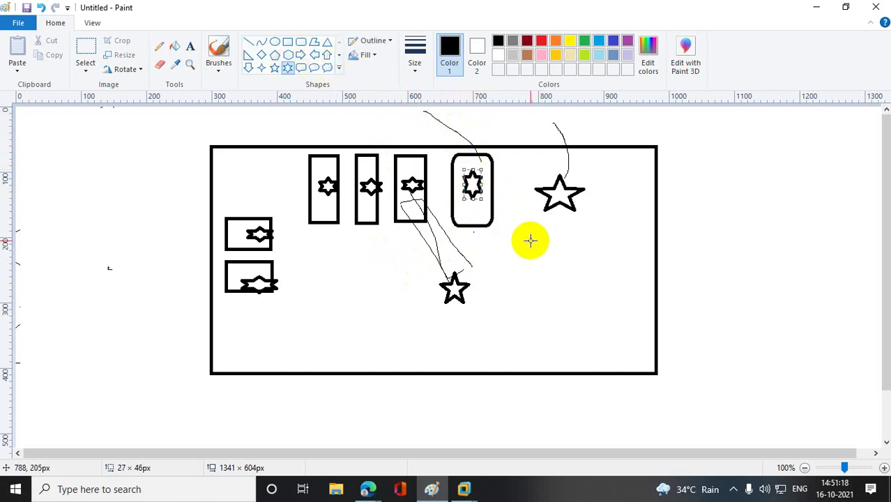
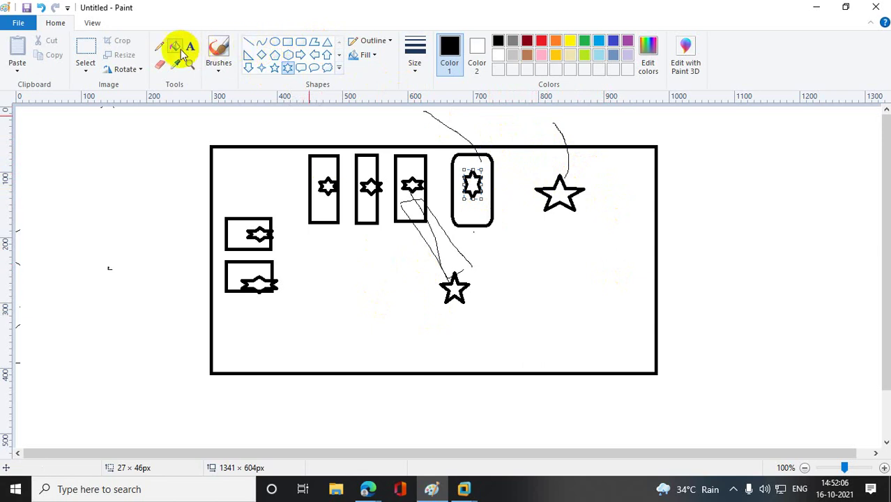
- Pencil a loop around the star in the rounded rectangle with a line rightward, then minimize Paint
left_click(159, 46)
mouse_move(480, 155)
left_mouse_down()
mouse_move(499, 164)
mouse_move(497, 174)
mouse_move(479, 179)
mouse_move(492, 177)
mouse_move(475, 167)
mouse_move(471, 202)
mouse_move(486, 168)
mouse_move(471, 179)
mouse_move(472, 155)
mouse_move(535, 157)
left_mouse_up()
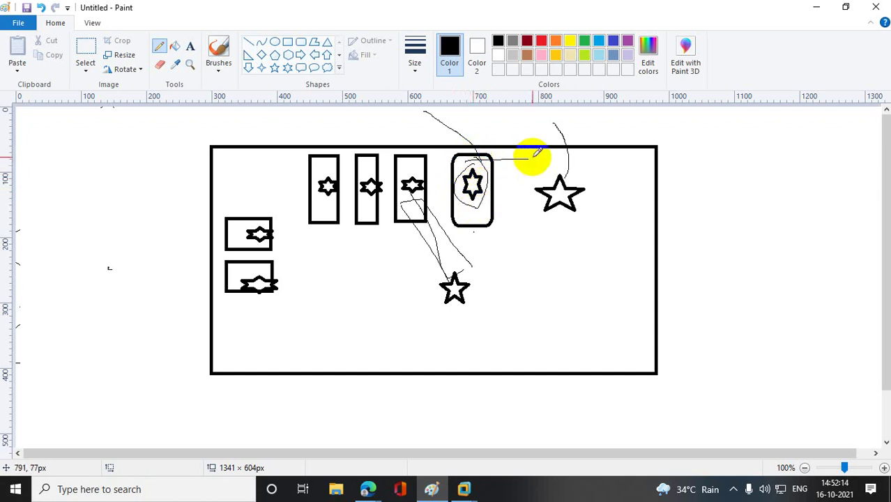
left_click_drag(535, 189, 528, 194)
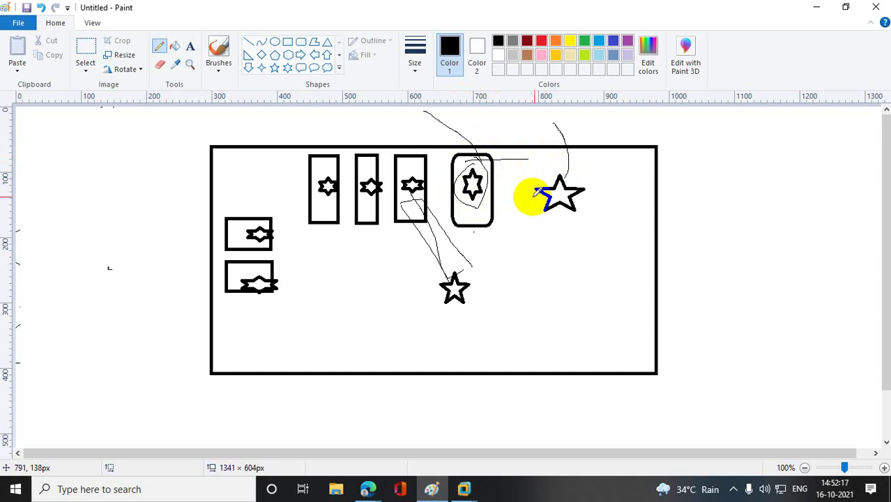
left_click(813, 10)
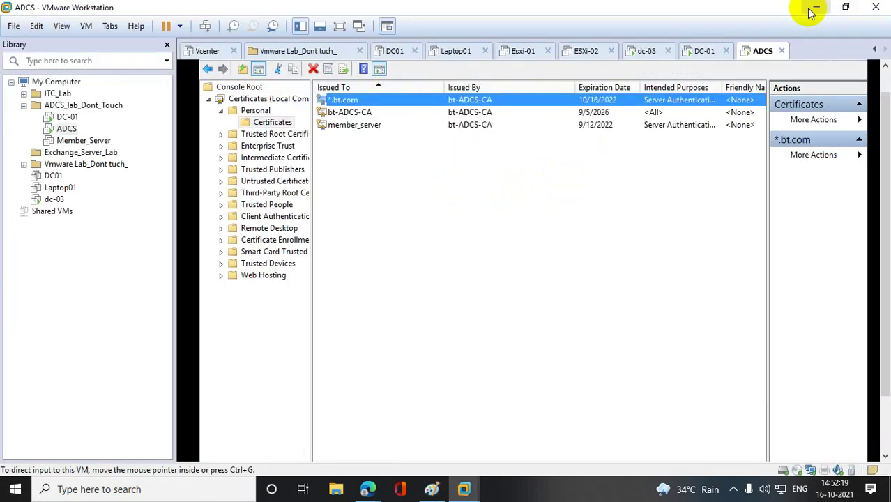
- Power on Member_Server, sign in with the account password, and cancel the shutdown reason prompt
left_click(83, 142)
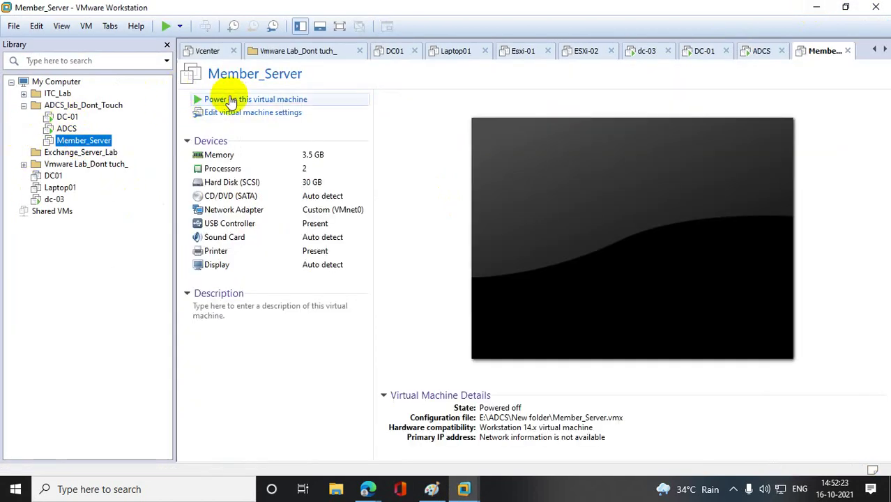
left_click(231, 100)
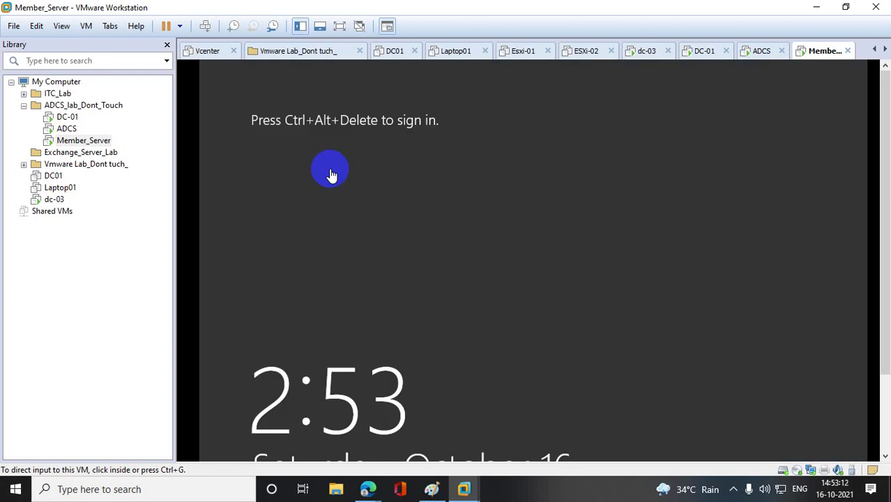
right_click(76, 140)
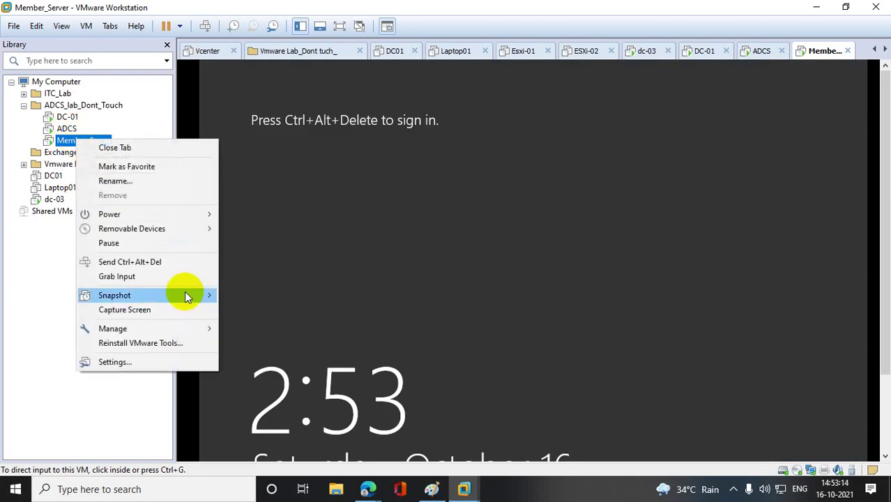
left_click(166, 264)
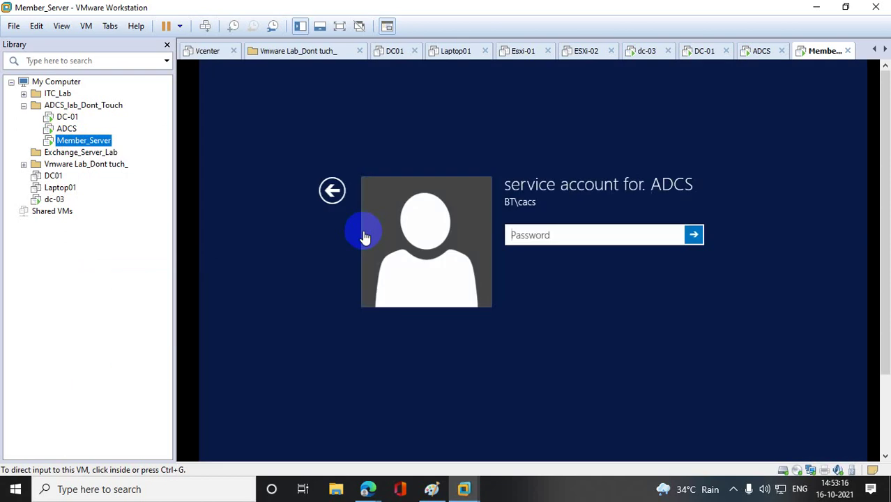
left_click(565, 235)
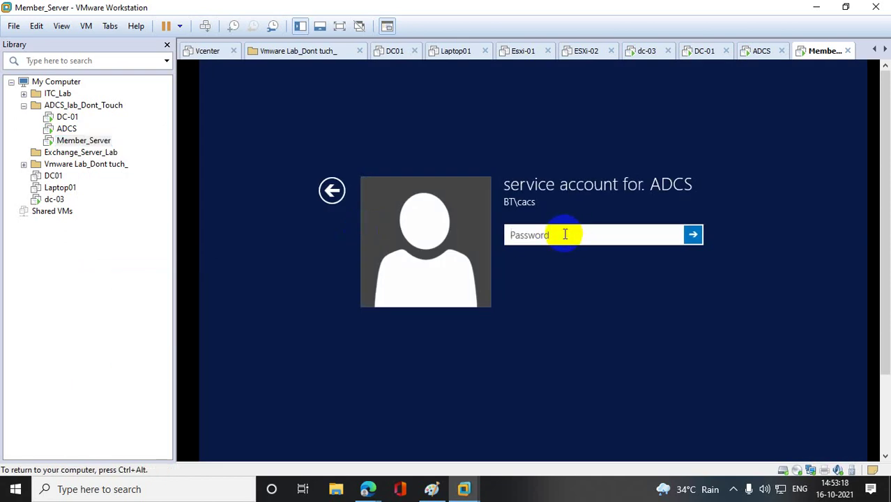
type("••••••••••")
key("Return")
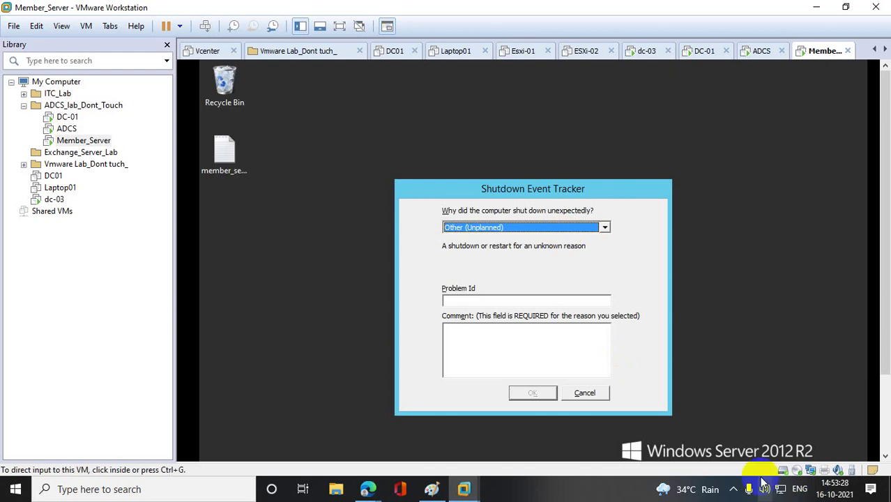
left_click(586, 393)
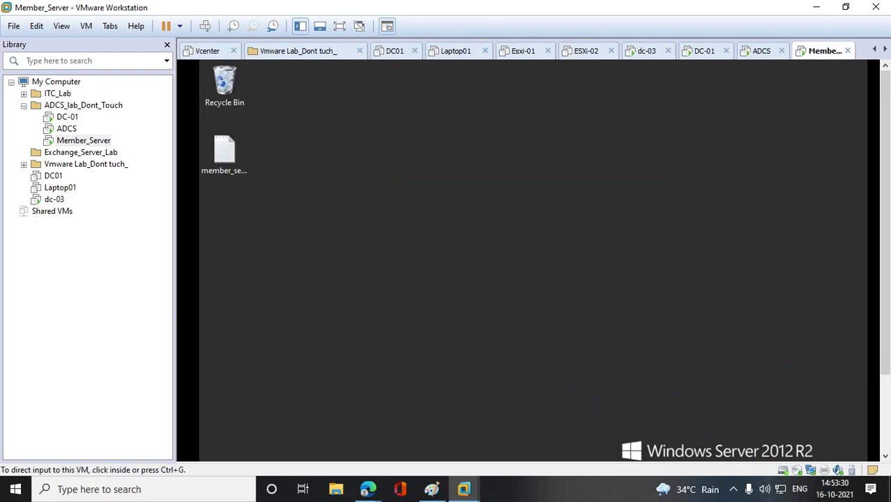
- Launch the management console with mmc from the guest's Run prompt
left_click_drag(886, 218, 796, 353)
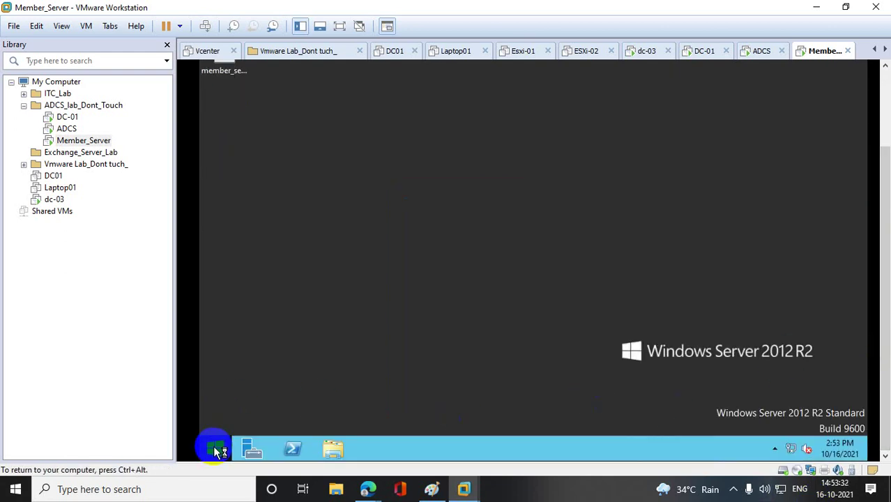
right_click(216, 452)
left_click(285, 403)
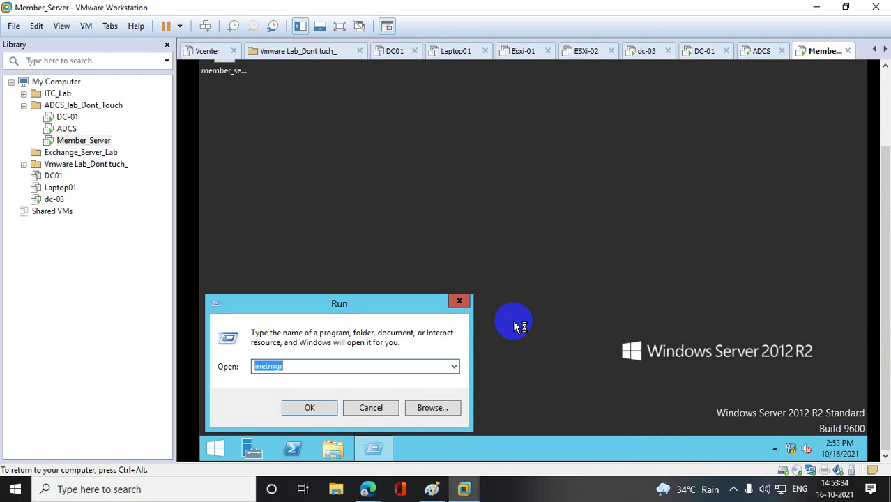
type("mmc")
key("Return")
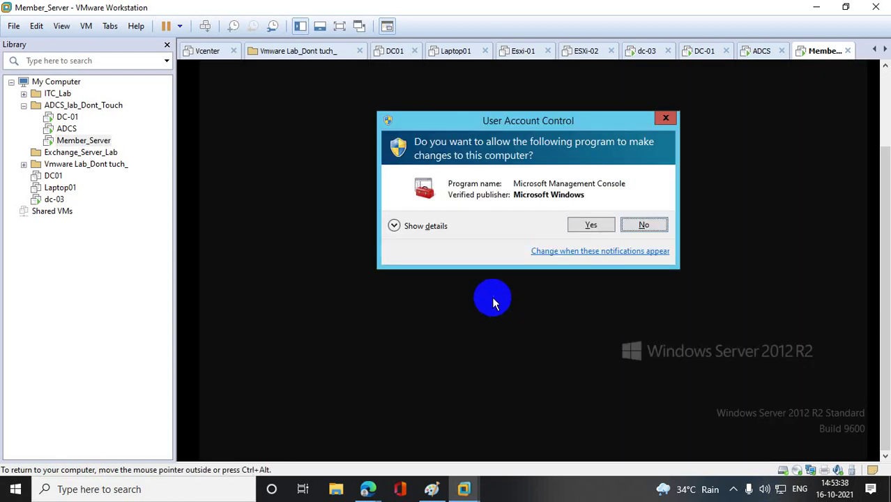
left_click(577, 224)
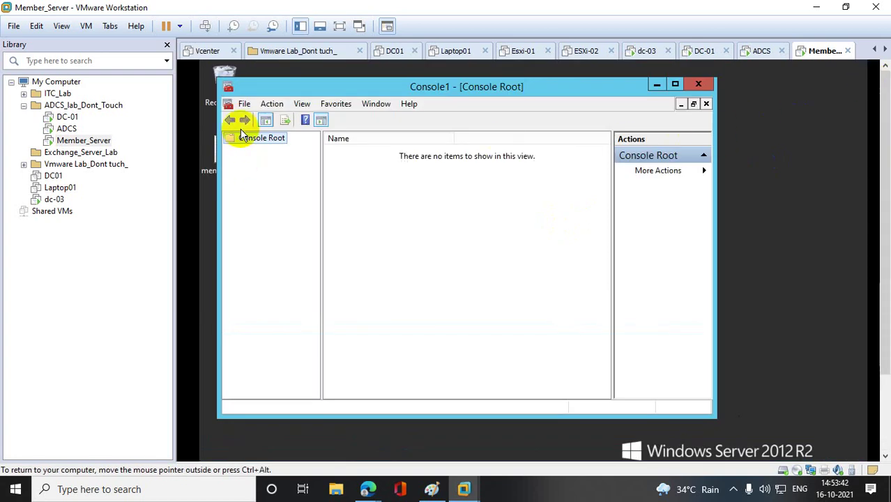
- Add the Certificates snap-in for the computer account on the local computer
left_click(243, 104)
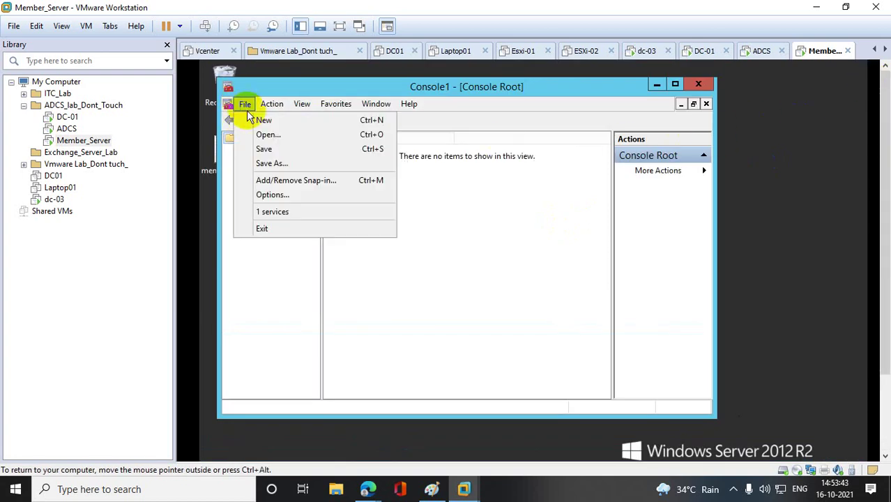
left_click(282, 181)
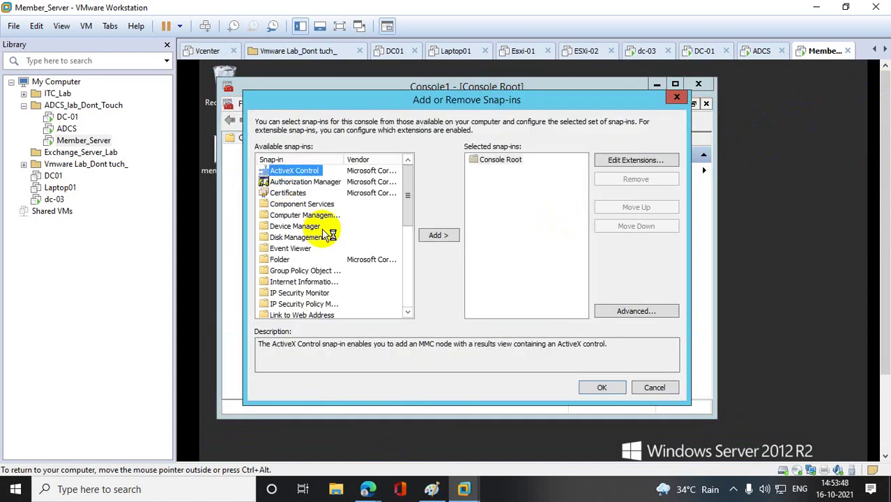
left_click(288, 192)
left_click(432, 236)
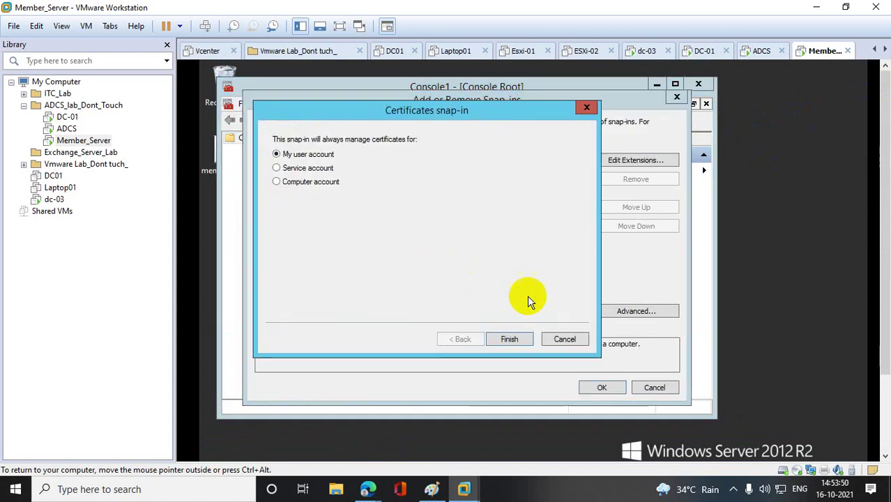
left_click(311, 181)
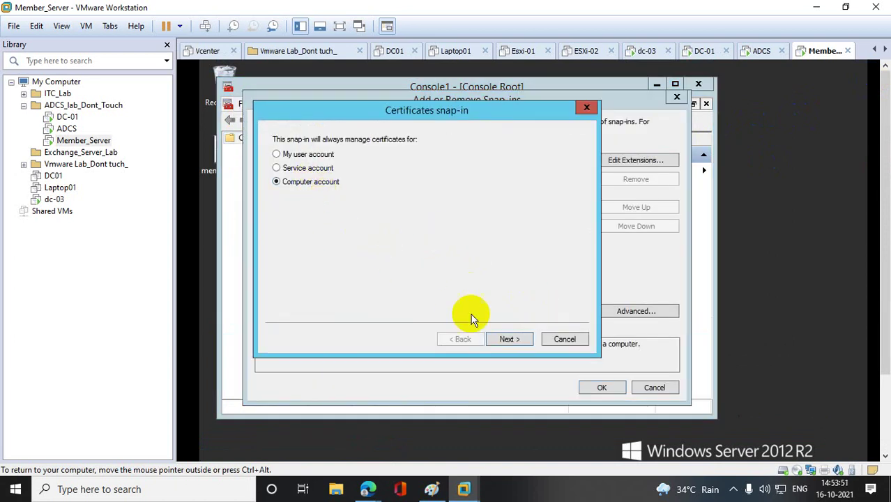
left_click(509, 340)
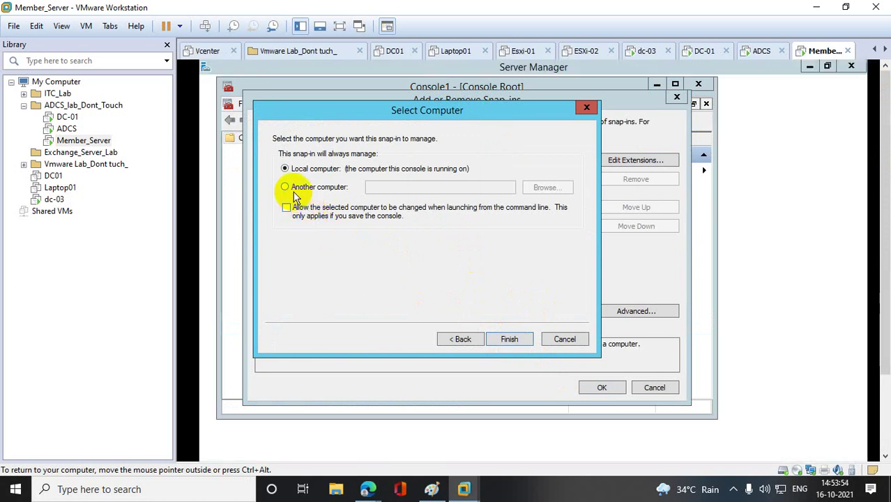
left_click(288, 188)
left_click(286, 169)
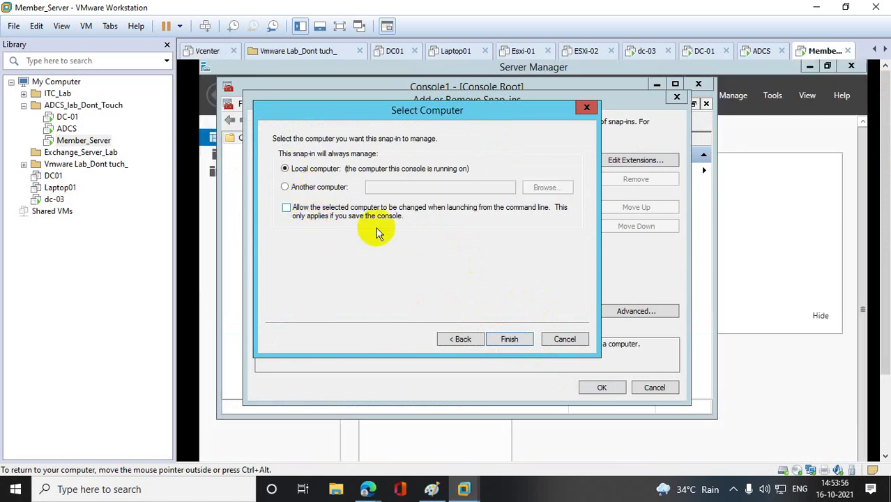
left_click(497, 344)
left_click(601, 385)
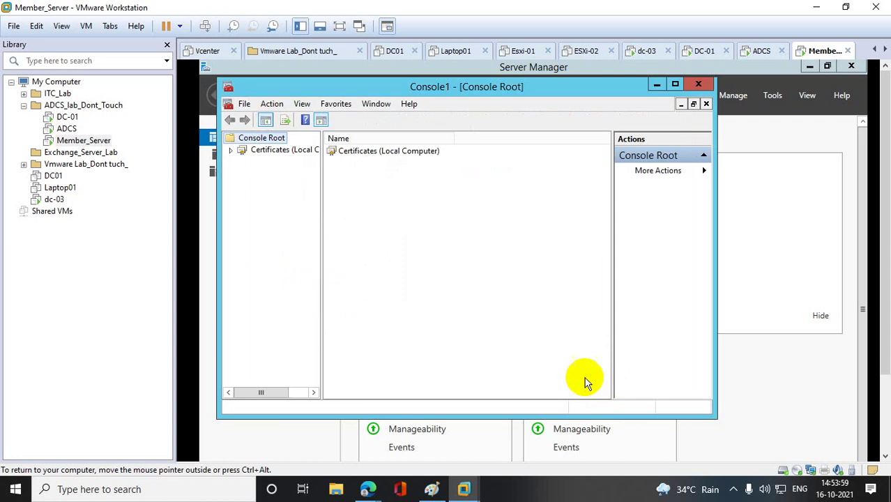
left_click(231, 150)
left_click(272, 164)
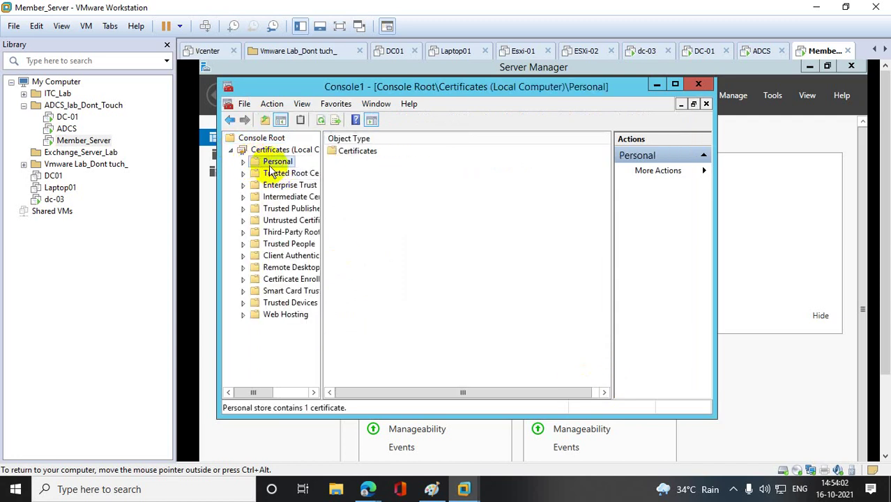
left_click(243, 162)
left_click(289, 173)
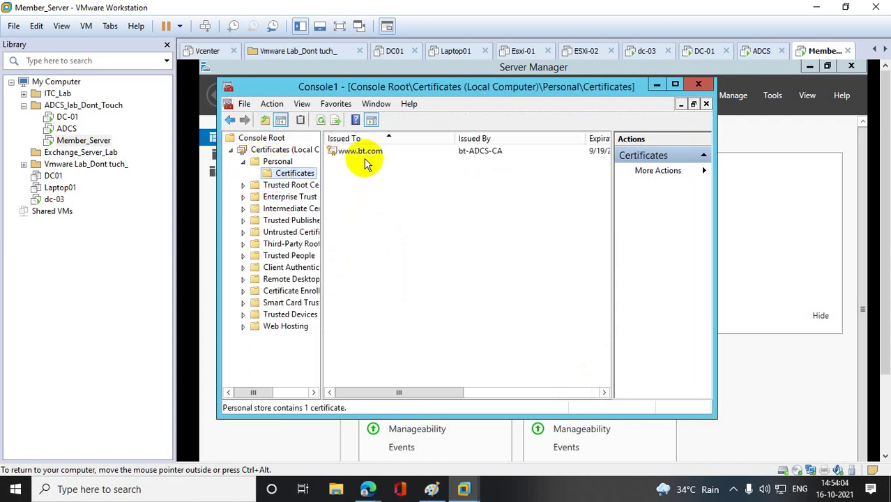
left_click(675, 84)
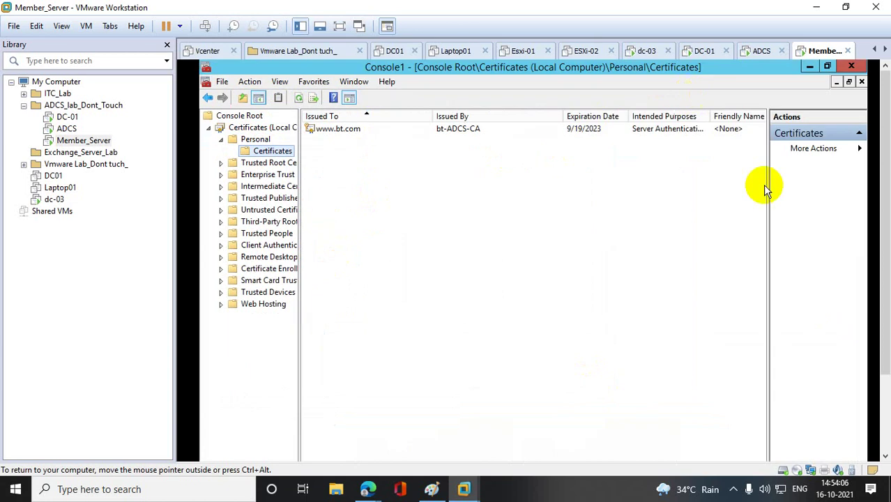
left_click(348, 131)
right_click(348, 131)
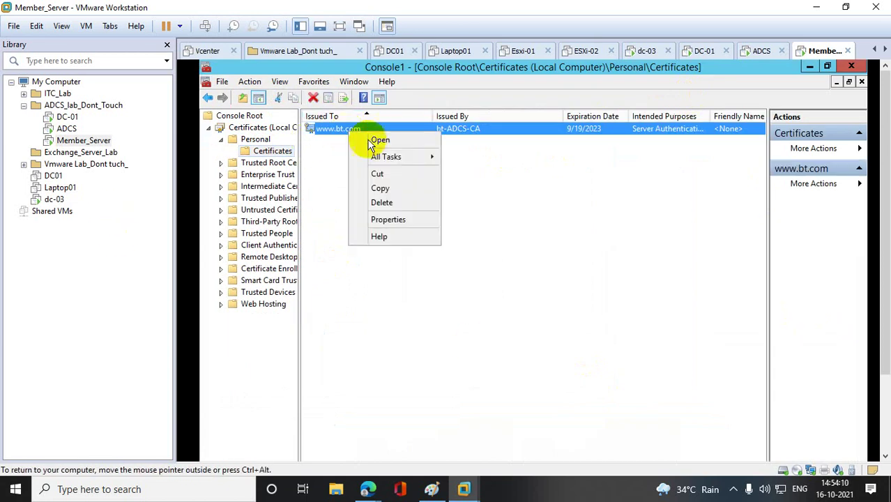
left_click(396, 204)
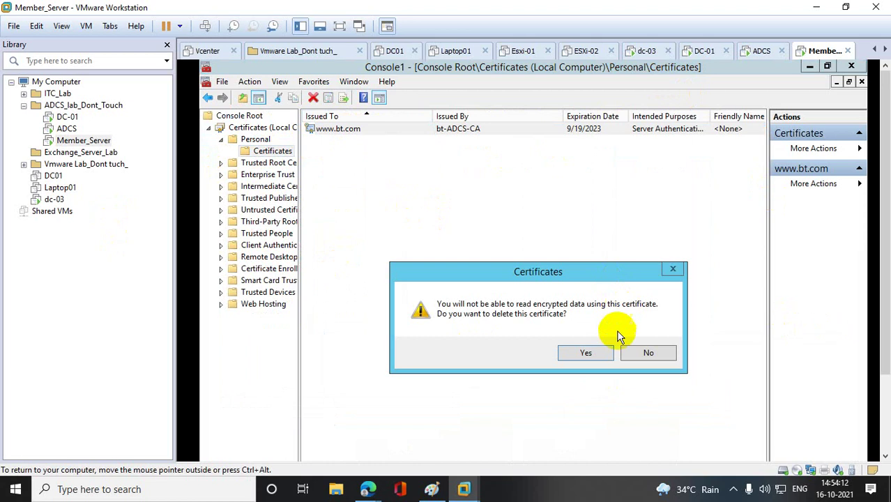
left_click(586, 353)
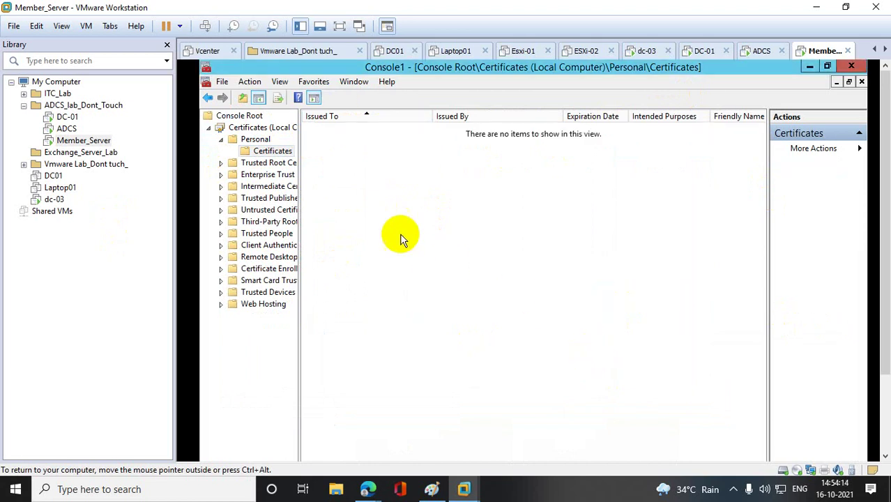
right_click(286, 157)
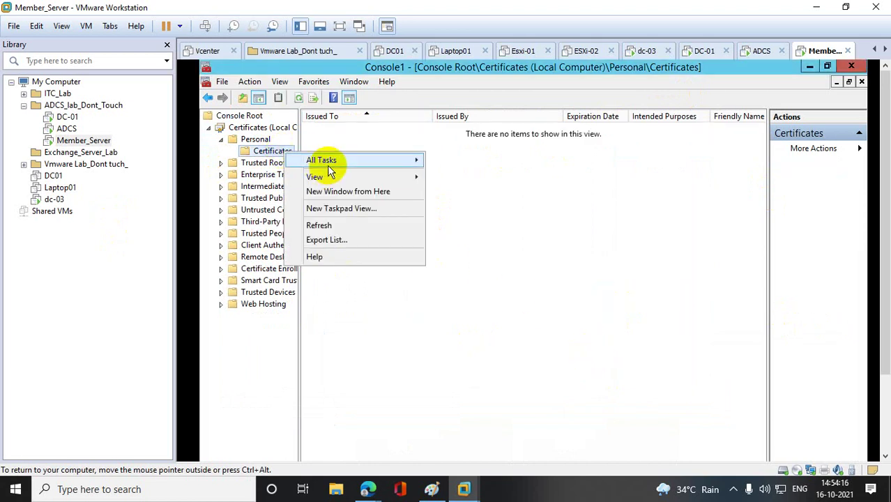
- Request a new certificate using the Comp template with Common name as the subject type
mouse_move(362, 164)
left_click(510, 163)
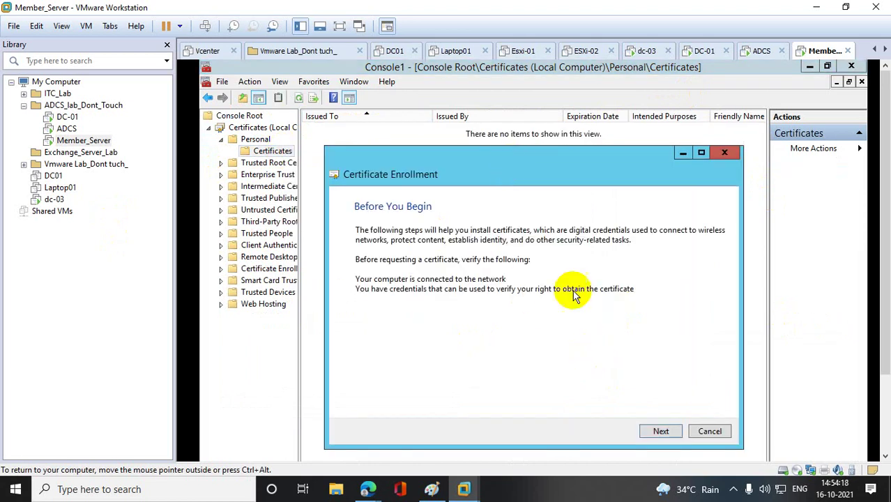
left_click(662, 432)
left_click(661, 432)
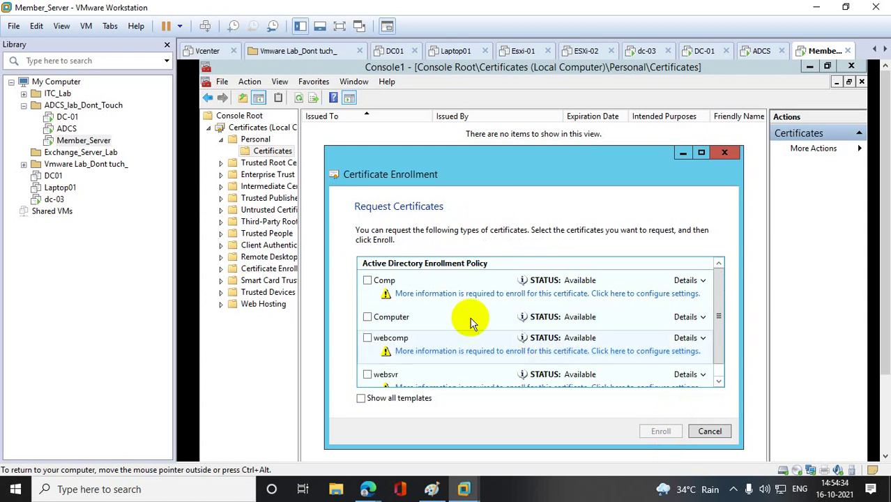
left_click(367, 281)
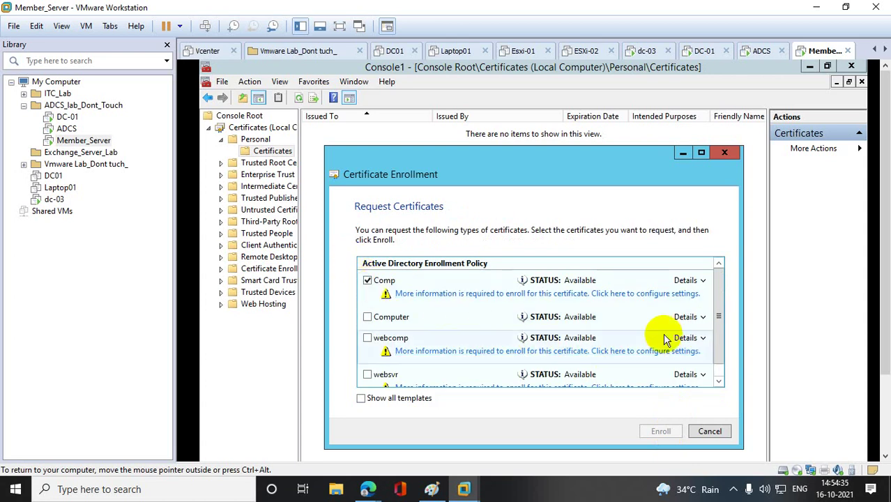
left_click(646, 293)
left_click(470, 334)
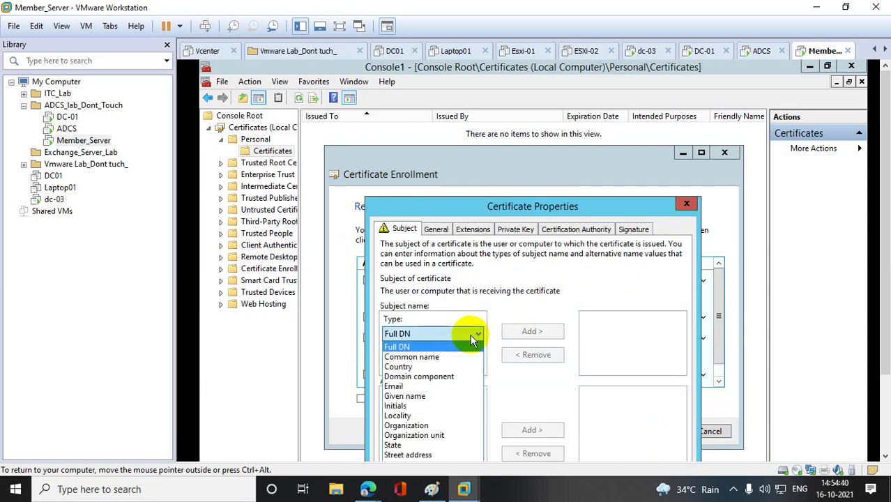
left_click(412, 358)
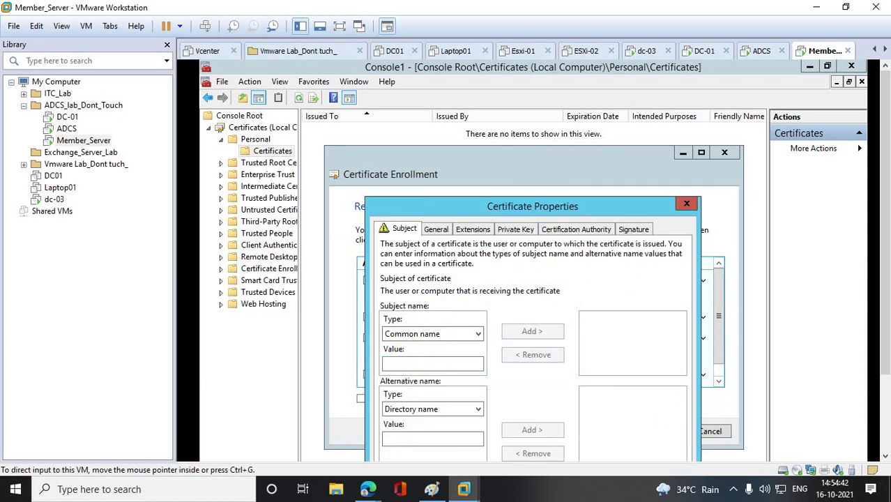
scroll(787, 340, "down", 3)
- Copy the hostname from PowerShell and add CN=Member_Server to the certificate subject
left_click(293, 448)
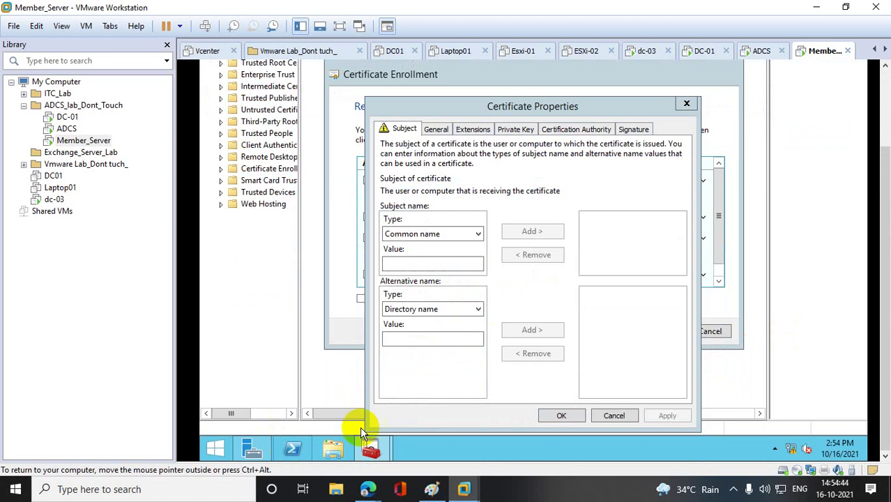
scroll(868, 85, "up", 3)
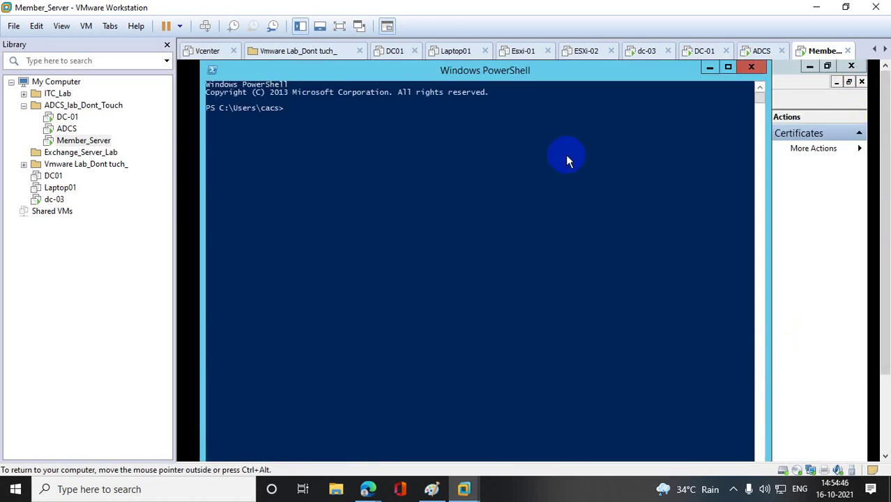
type("hostname")
key("Return")
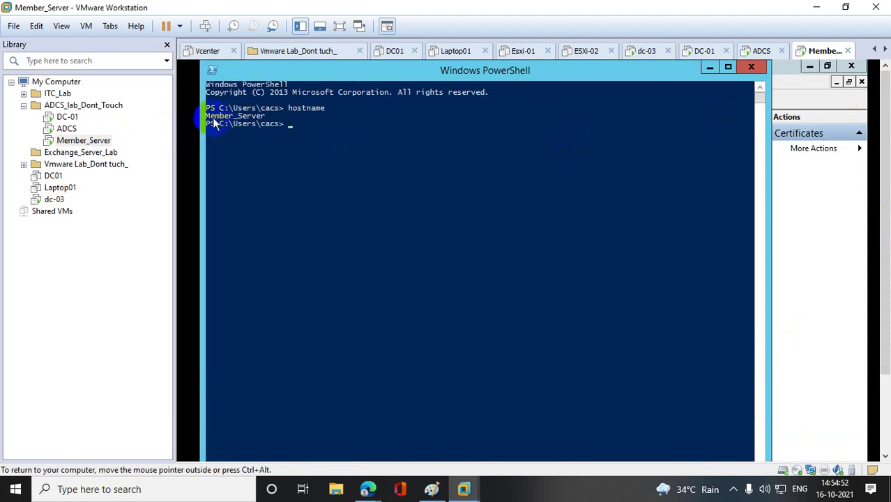
left_click_drag(209, 119, 261, 120)
right_click(261, 117)
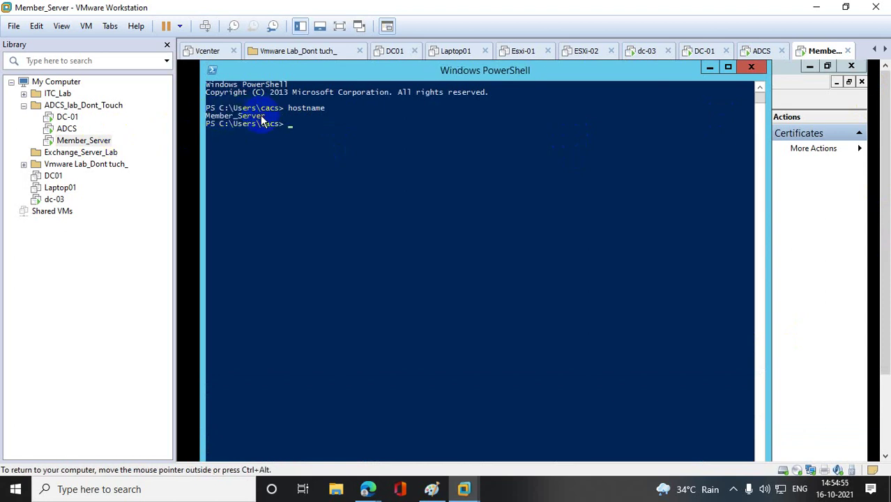
left_click(710, 67)
left_click(420, 364)
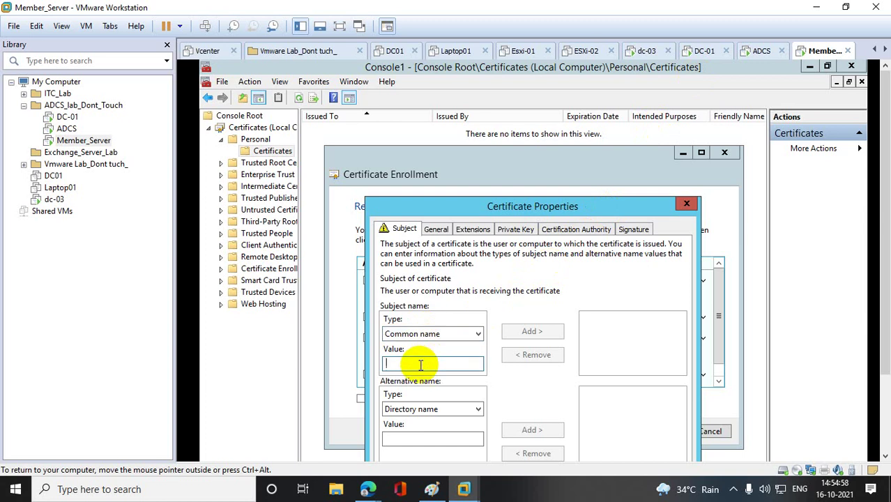
type("Member_Server")
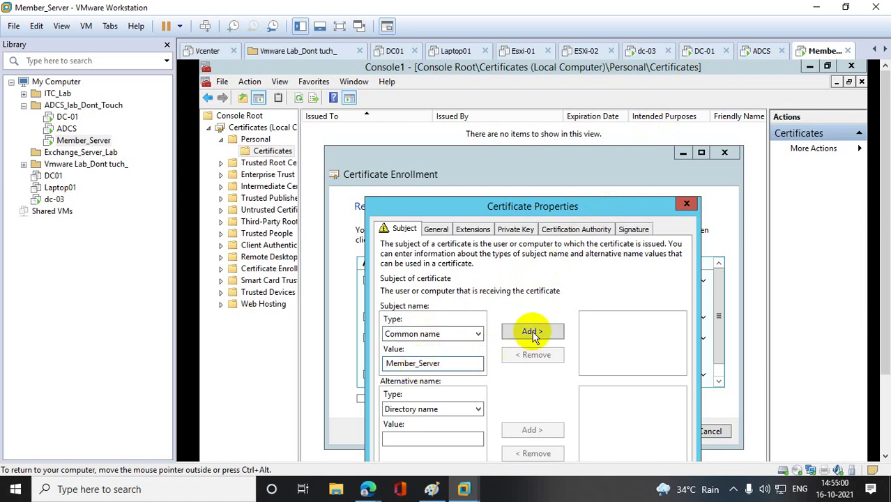
left_click(533, 331)
- Apply the certificate properties and enroll the Comp certificate
left_click_drag(544, 205, 533, 122)
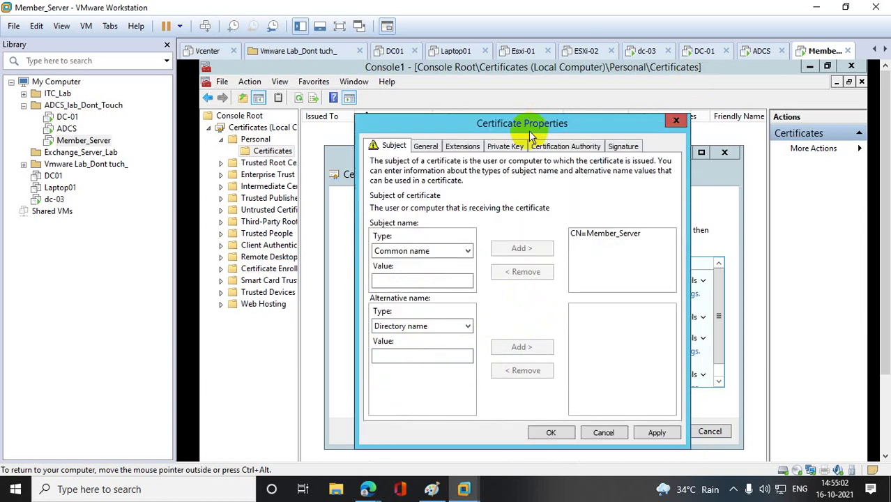
left_click(657, 434)
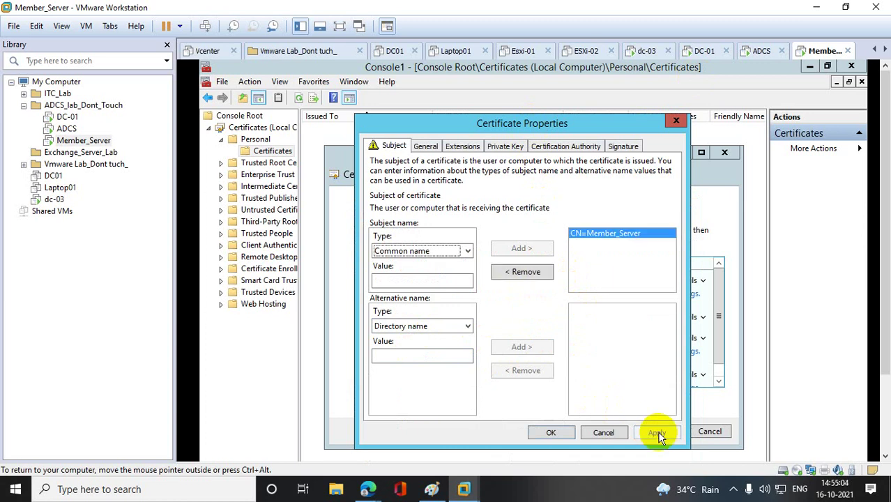
left_click(556, 432)
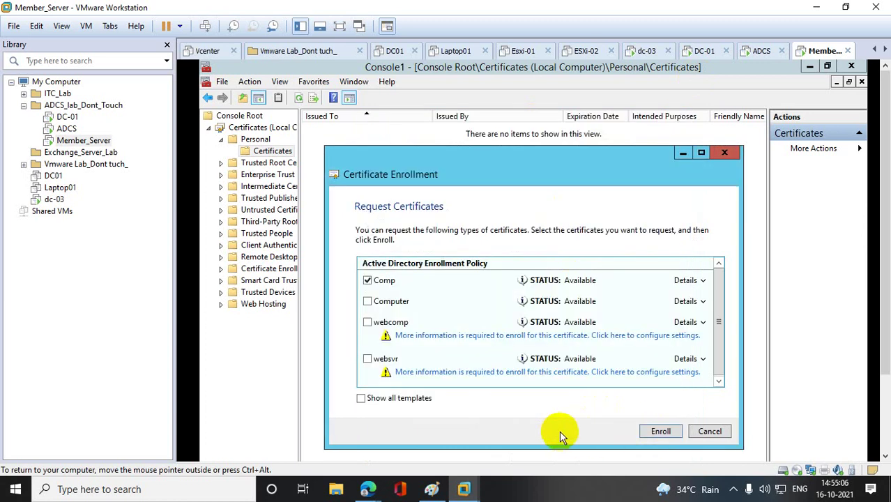
left_click(663, 430)
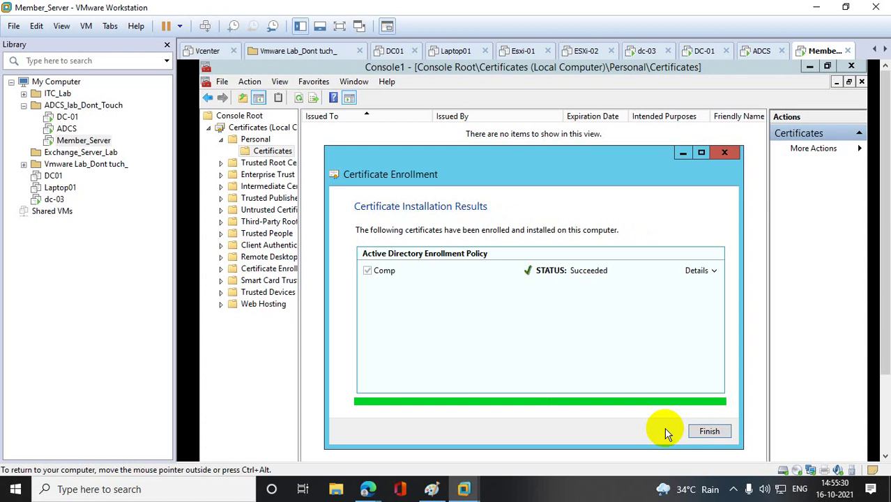
left_click(703, 432)
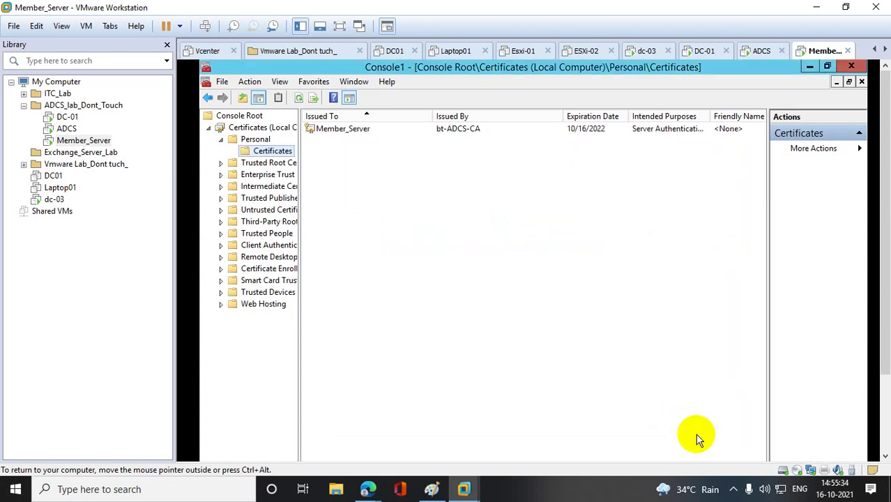
- Inspect the new Member_Server certificate issued by bt-ADCS-CA in the Personal list
left_click(356, 132)
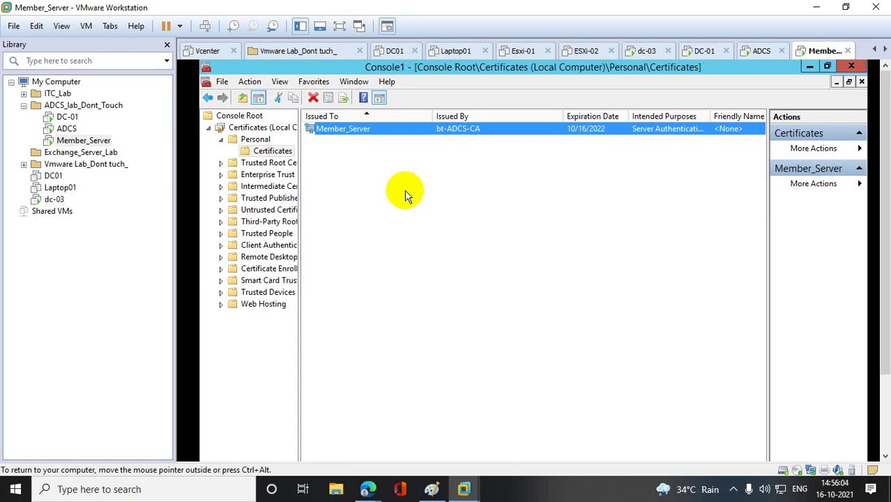
left_click(398, 193)
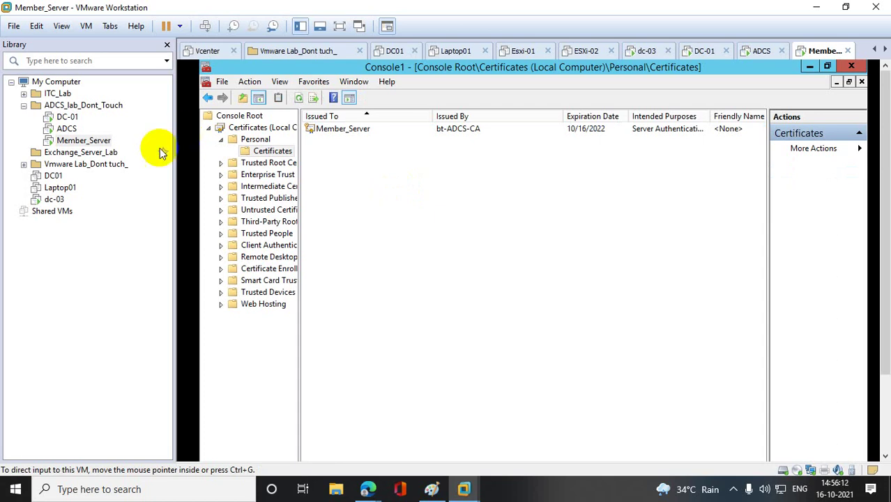
- Start a custom VM from the Windows Server 2012 R2 image, named Testmachine on drive E
left_click(13, 26)
left_click(30, 41)
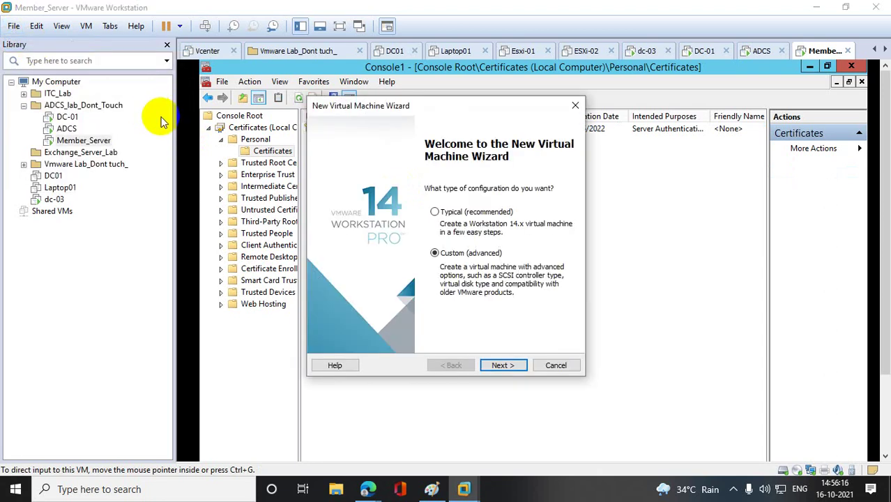
left_click(508, 366)
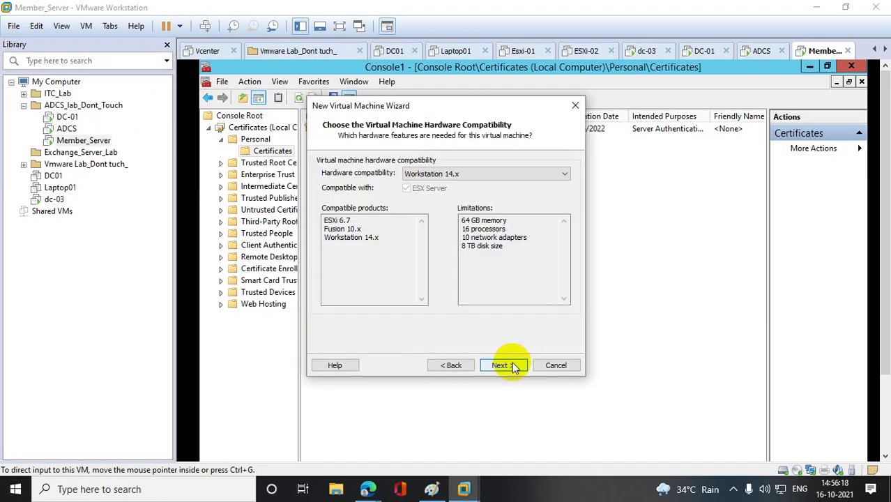
left_click(508, 366)
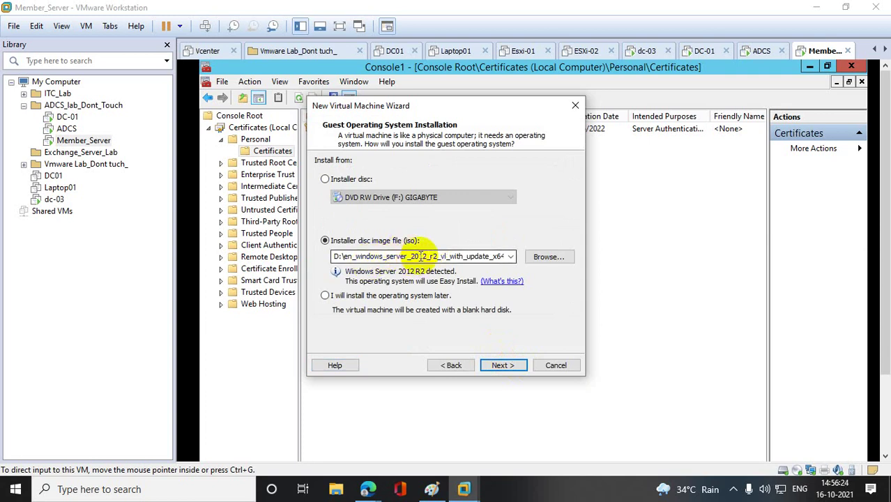
left_click(505, 367)
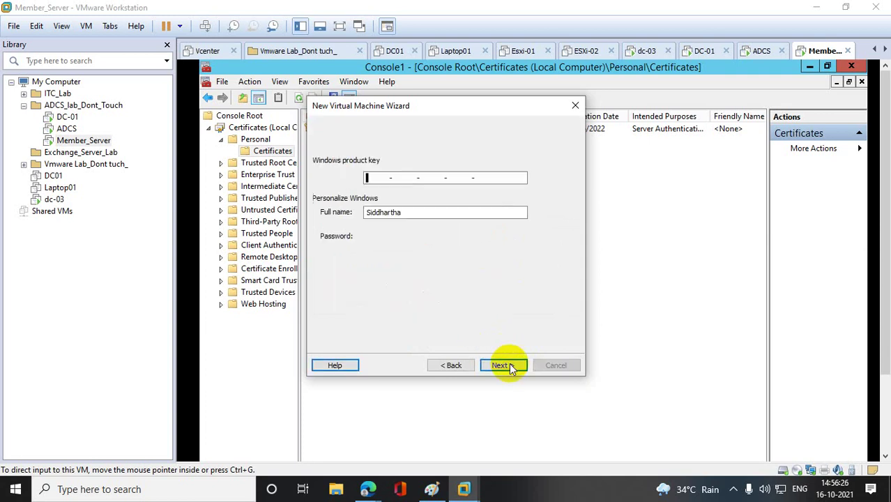
left_click(507, 366)
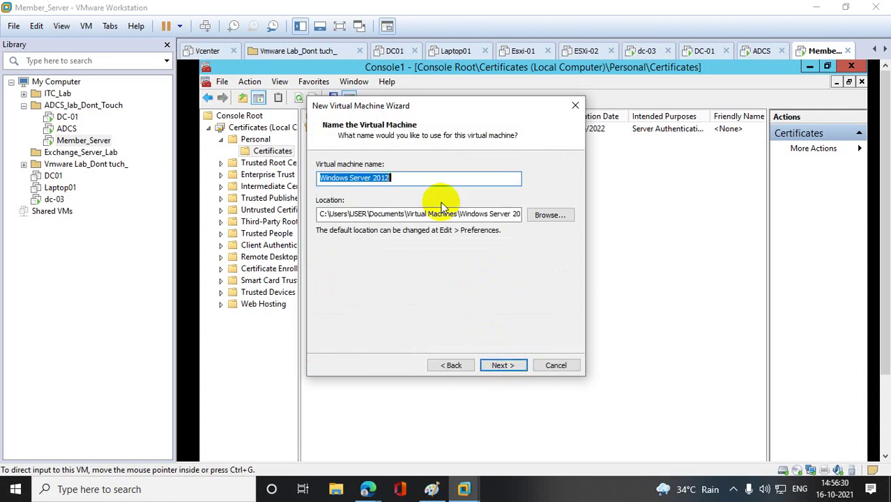
type("T")
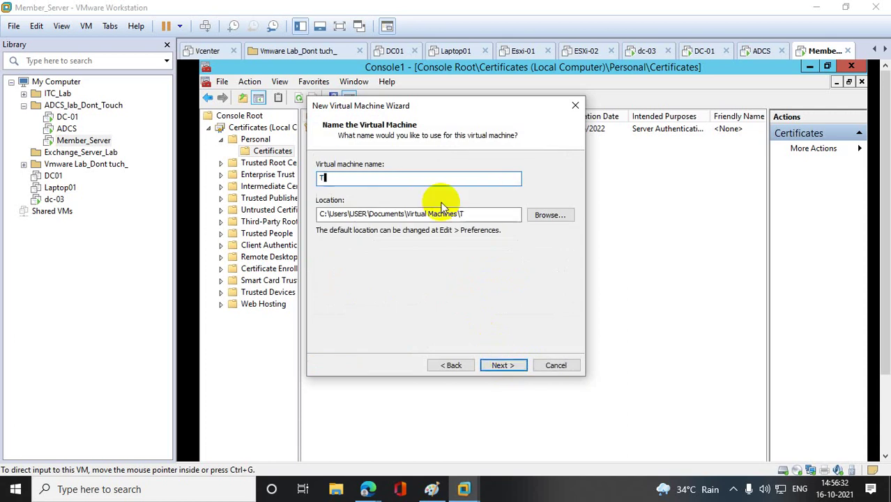
type("estmachi")
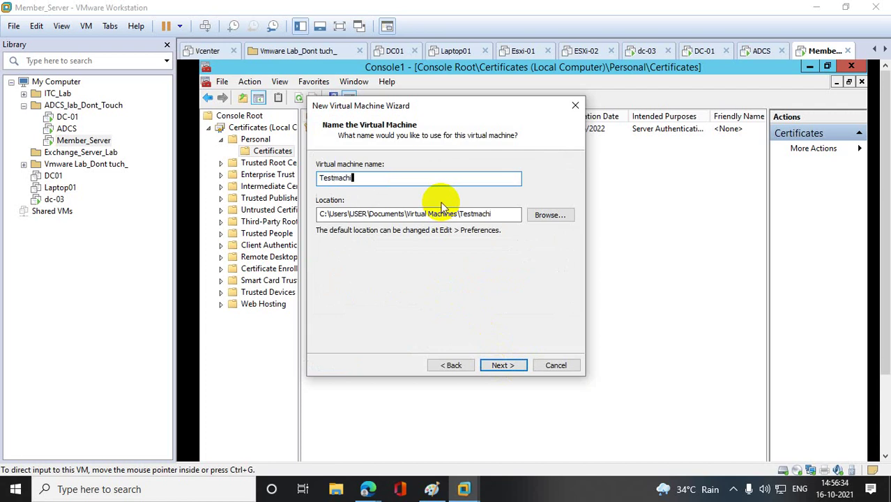
type("ne")
left_click(319, 215)
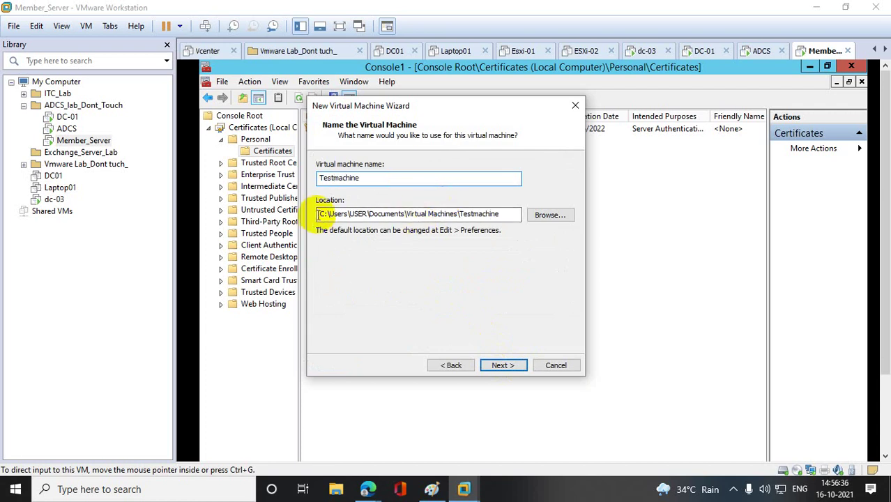
key("Delete")
type("e")
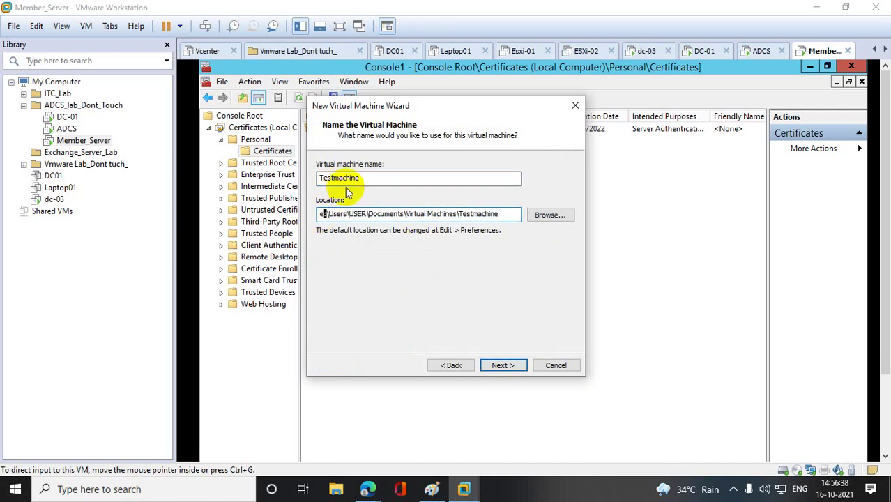
left_click(502, 365)
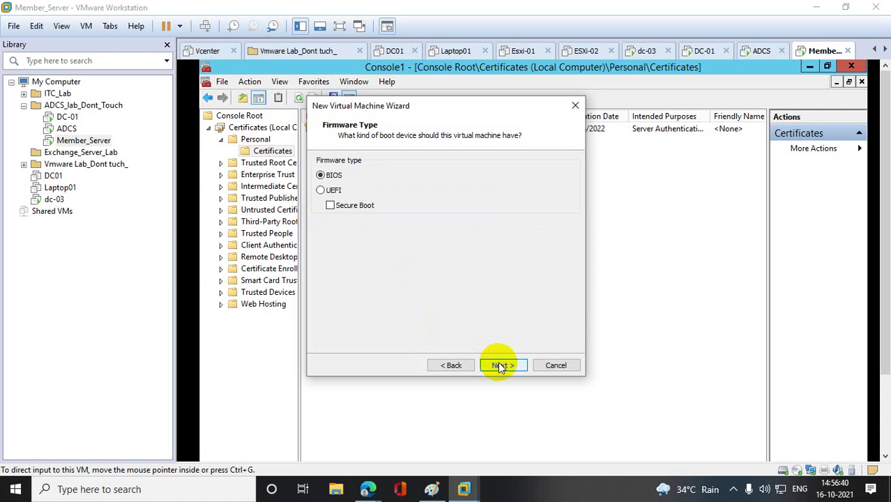
- Keep BIOS and give the VM 2 cores, 4096 MB memory and NAT networking
left_click(502, 365)
left_click(464, 190)
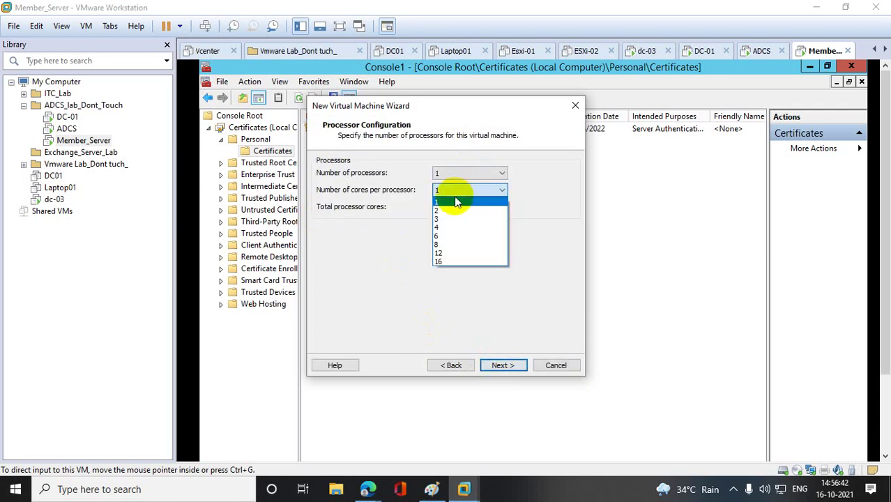
left_click(447, 210)
left_click(502, 366)
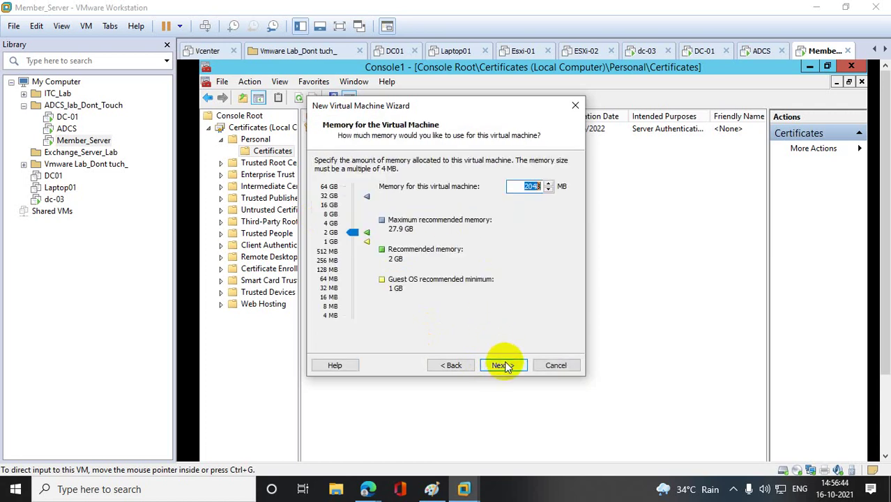
left_click(354, 234)
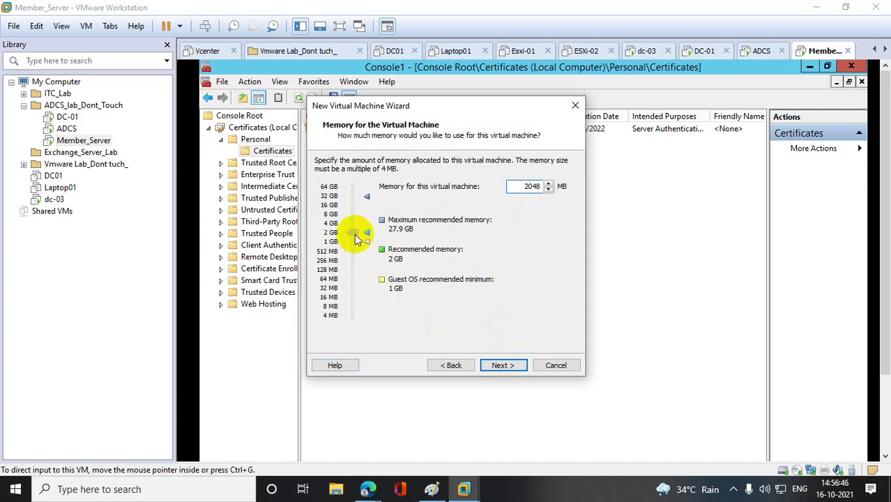
left_click_drag(354, 233, 352, 224)
left_click(509, 364)
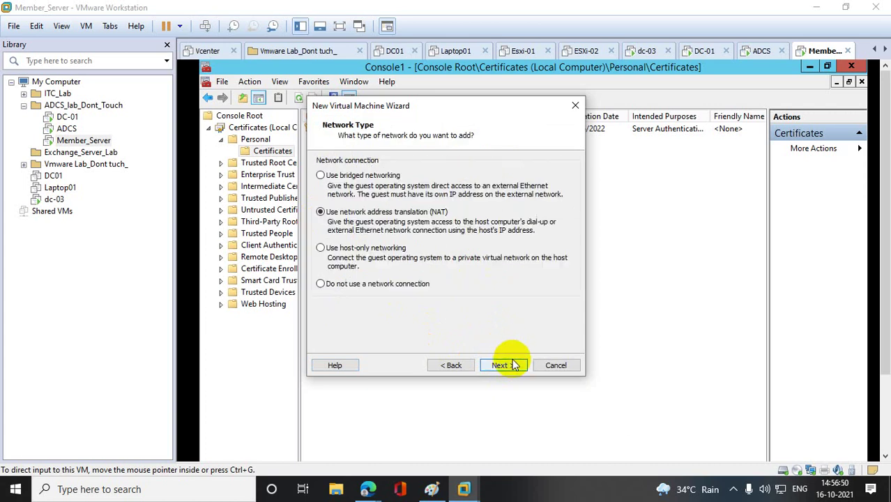
left_click(509, 365)
- Create a new 30 GB single-file virtual disk and finish the VM
left_click(509, 365)
left_click(509, 364)
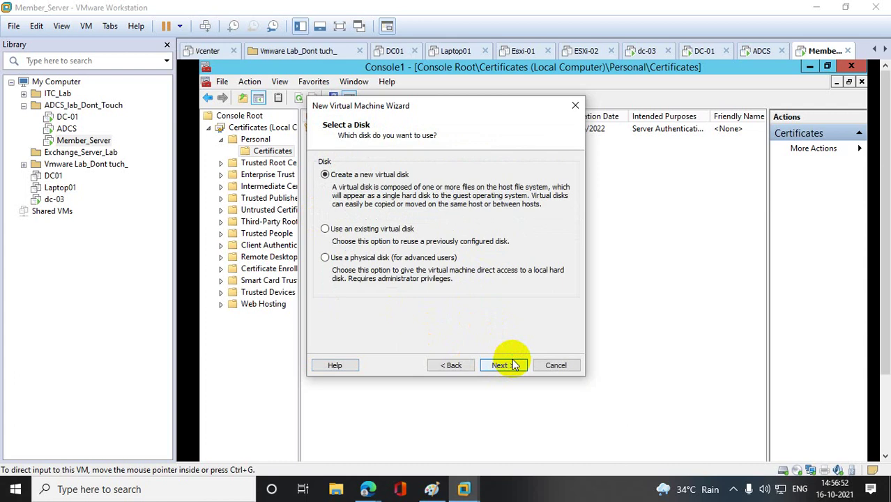
left_click(509, 365)
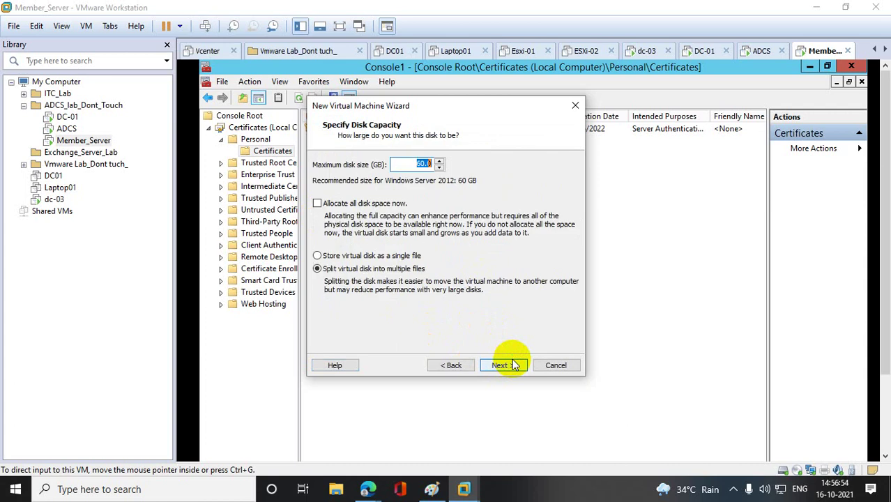
type("30")
left_click(357, 258)
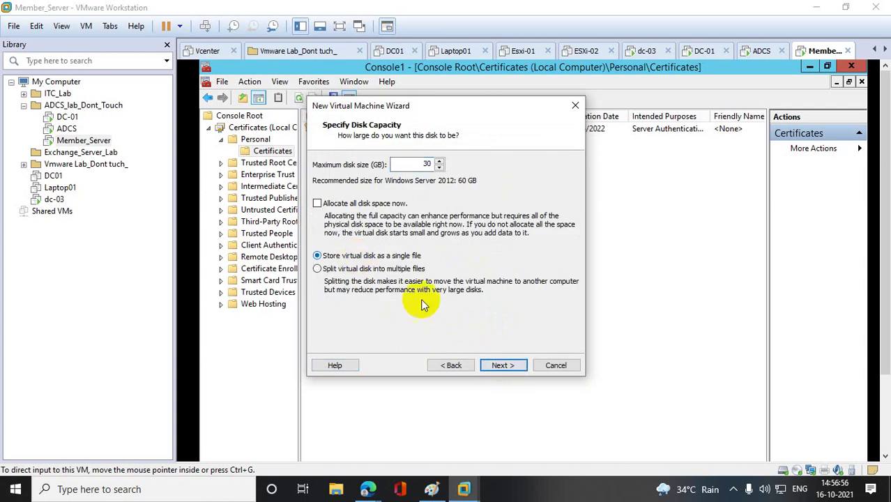
left_click(502, 366)
left_click(502, 365)
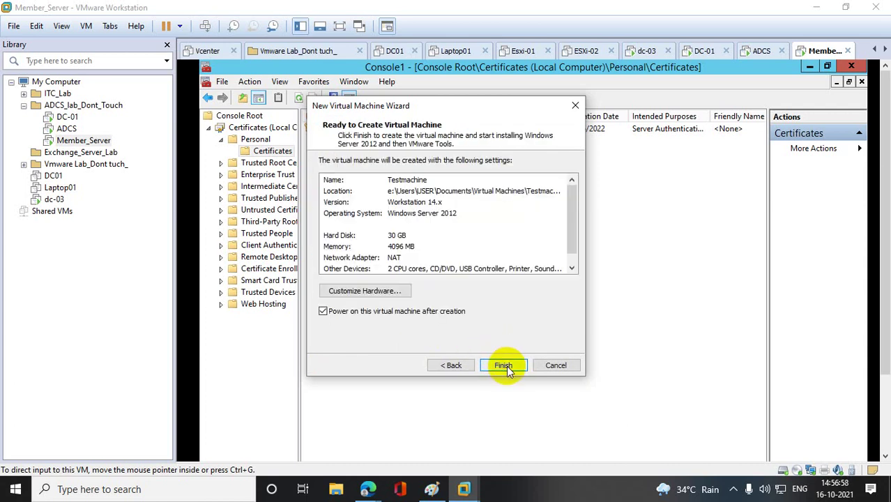
left_click(502, 365)
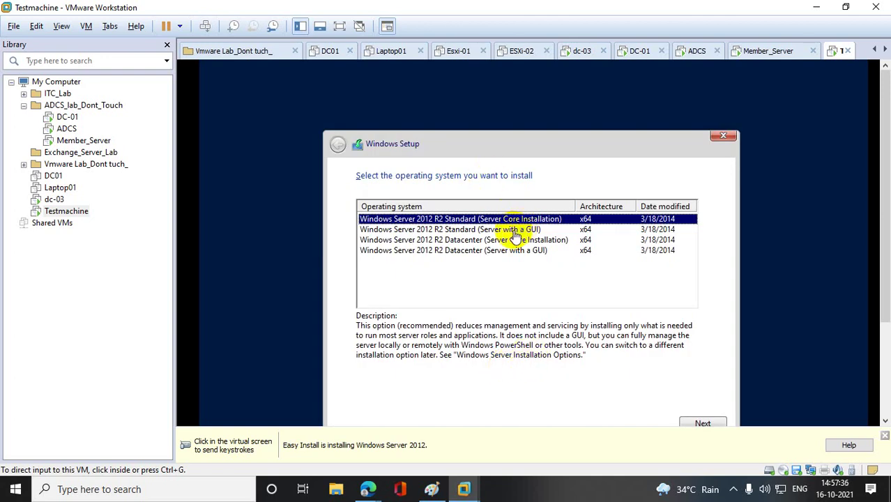
- Install Windows Server 2012 R2 Standard (Server with a GUI) and dismiss the Easy Install notice
left_click(515, 236)
left_click(514, 230)
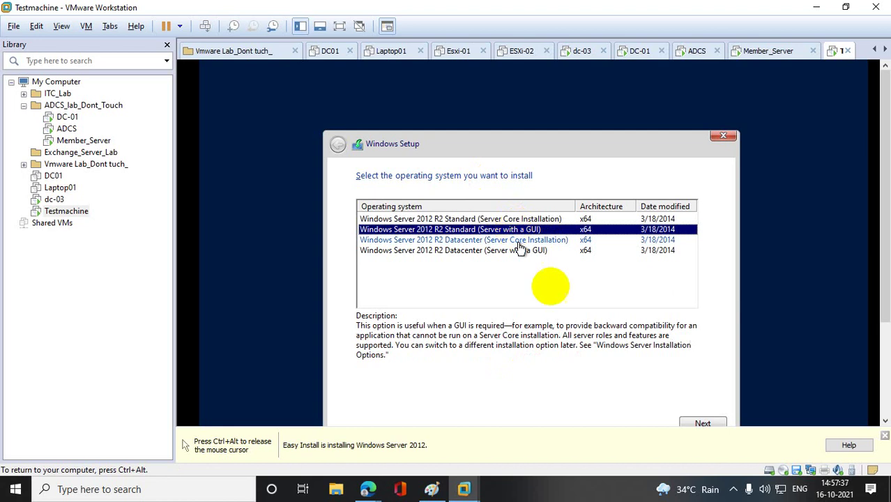
left_click(702, 422)
left_click(884, 436)
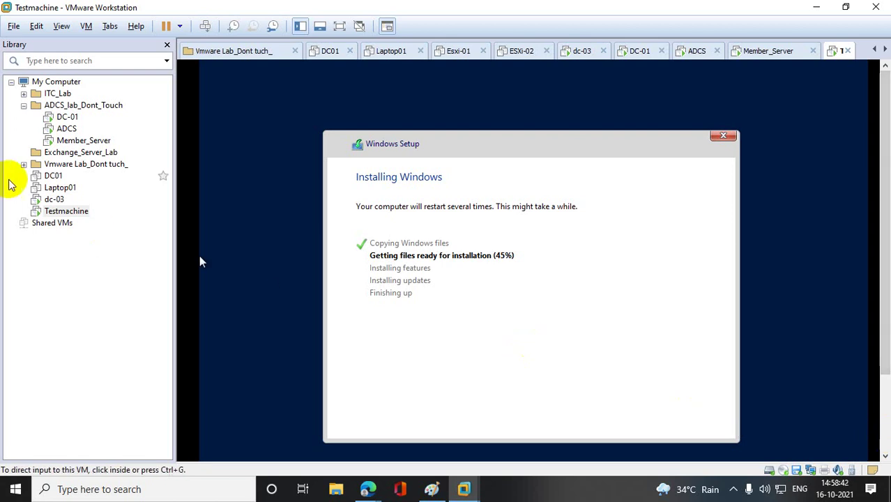
- On ADCS, close the Certificates console without saving and close the request notes
left_click(67, 128)
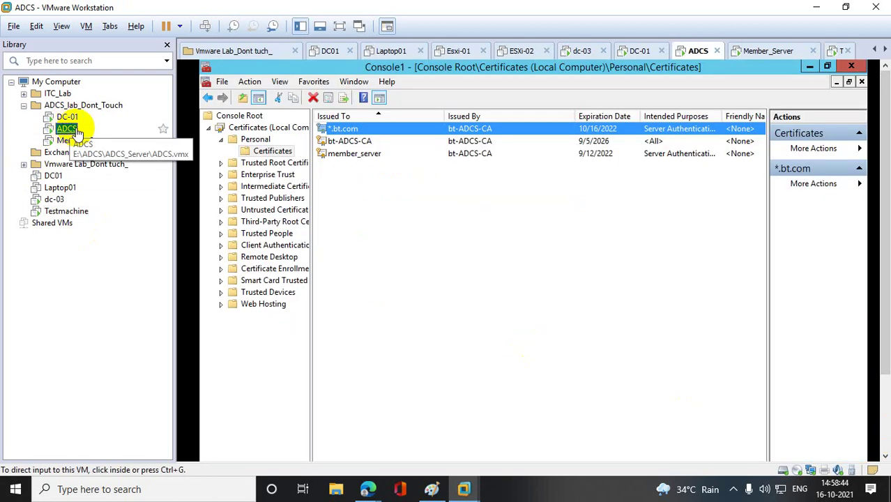
left_click(320, 172)
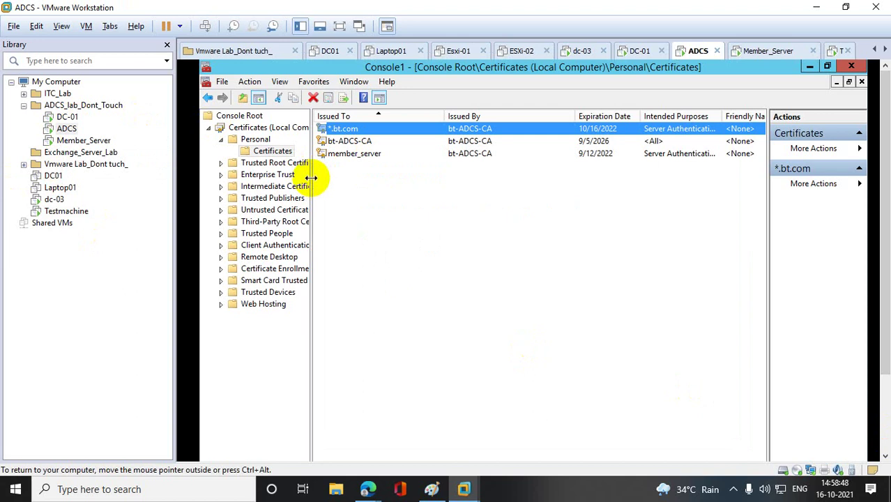
left_click_drag(311, 175, 338, 178)
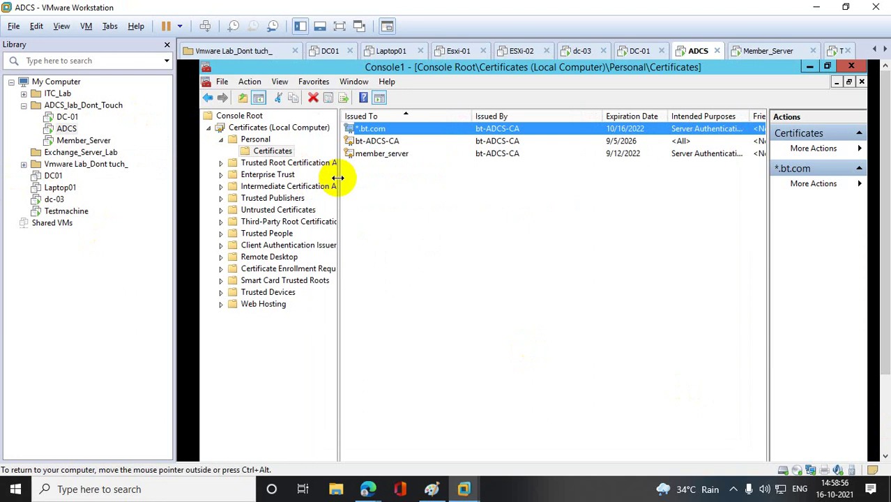
left_click(851, 67)
left_click(560, 333)
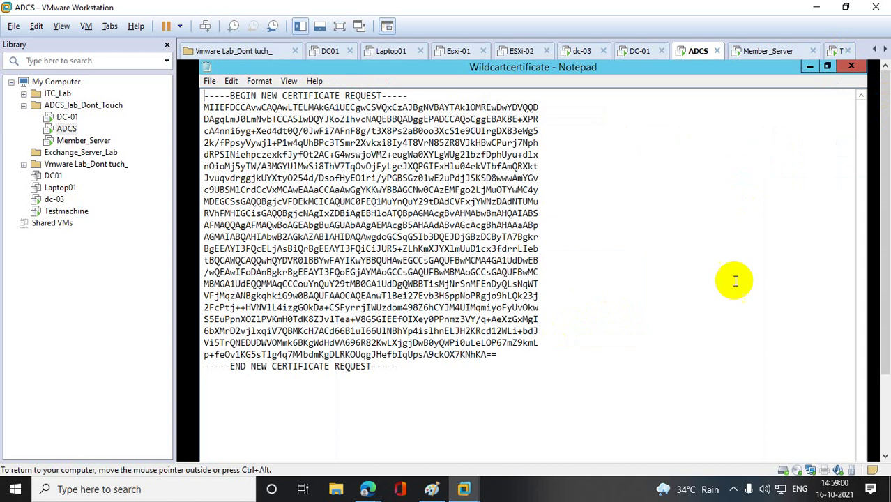
left_click(853, 66)
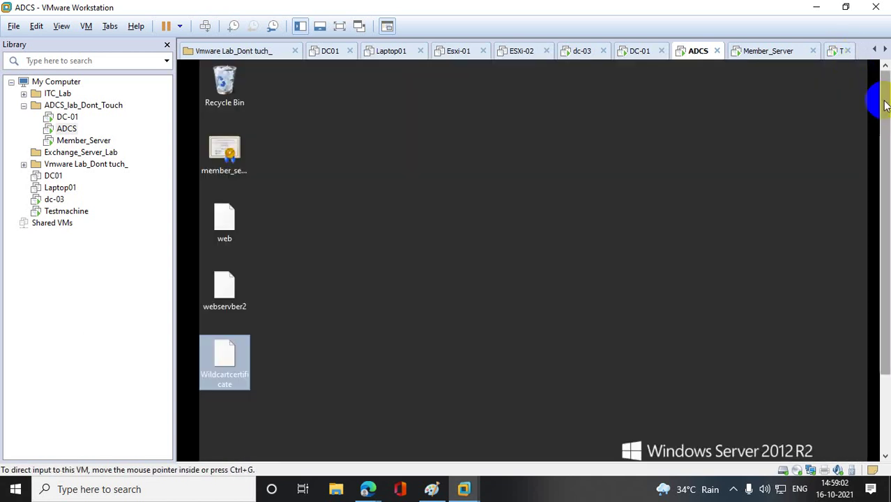
- Try gpmc.msc on ADCS, dismiss the not-found error, and switch to DC-01
right_click(216, 449)
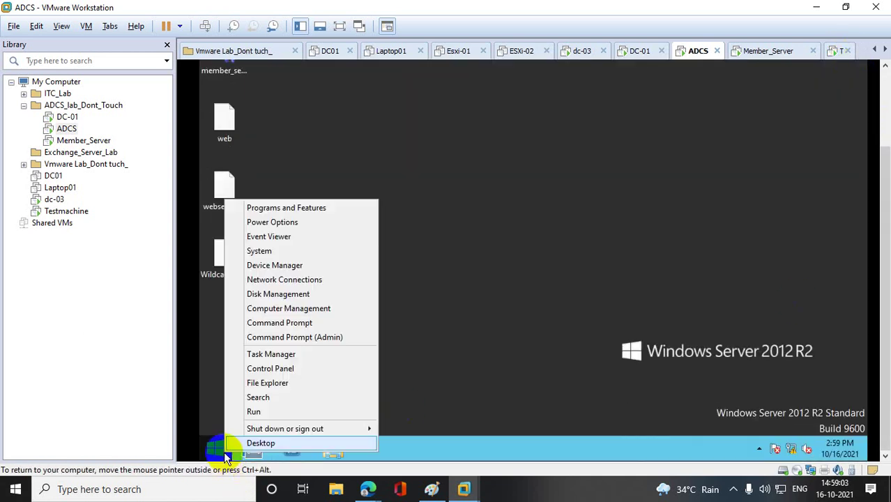
left_click(273, 413)
type("gp")
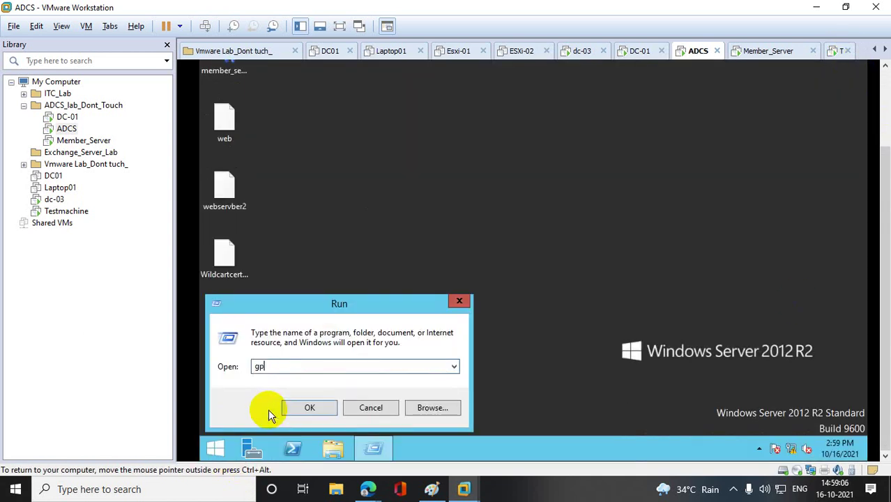
type("mc.msc")
key("Return")
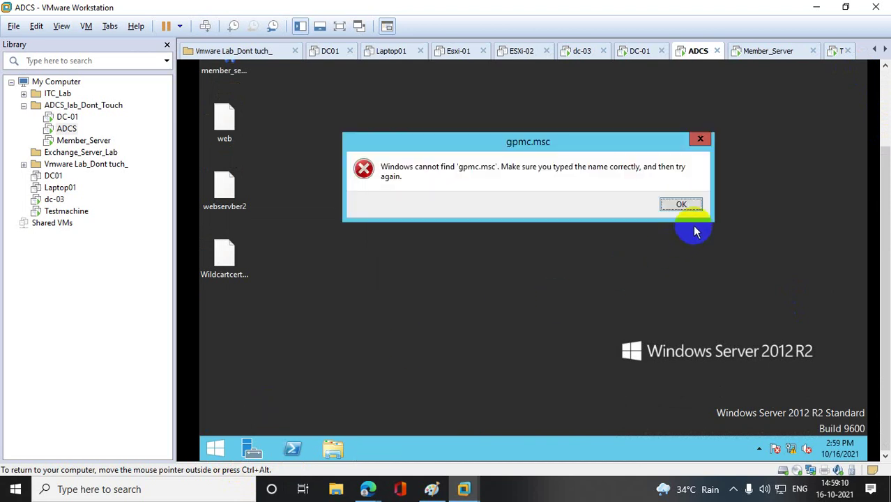
left_click(700, 139)
left_click(68, 120)
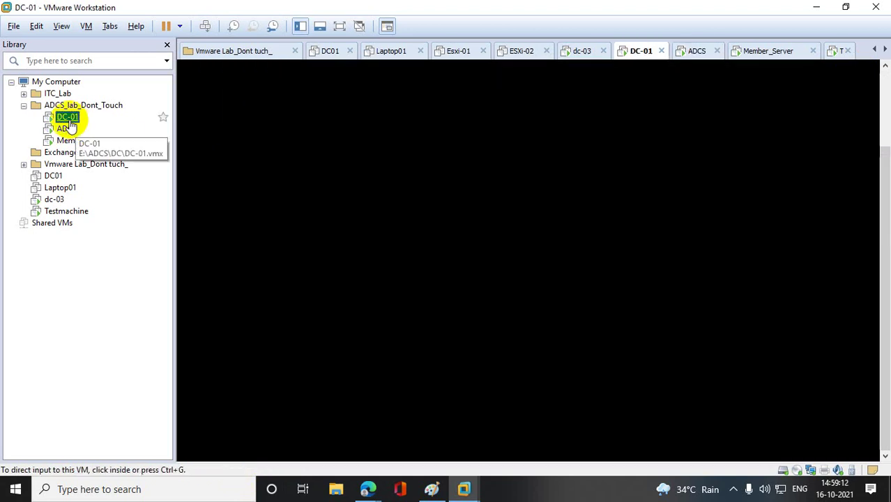
- Sign in to DC-01 with the service account password and dismiss the shutdown reason prompt
left_click(258, 145)
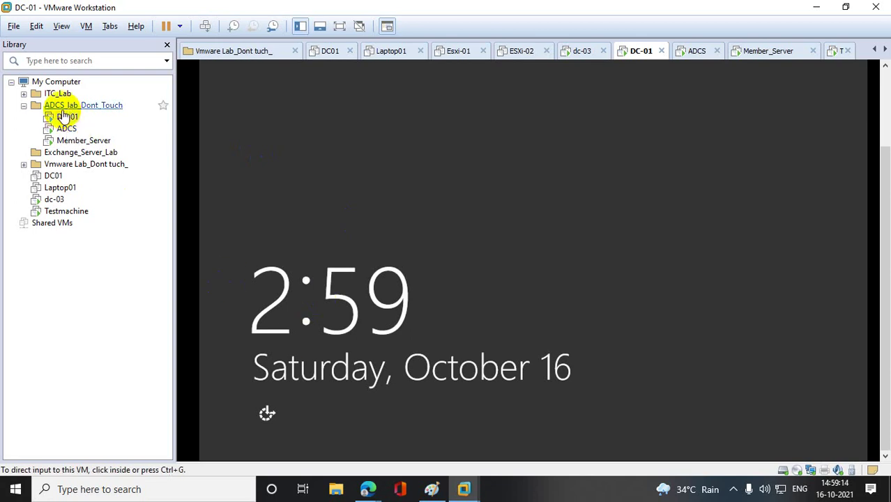
right_click(66, 117)
mouse_move(136, 201)
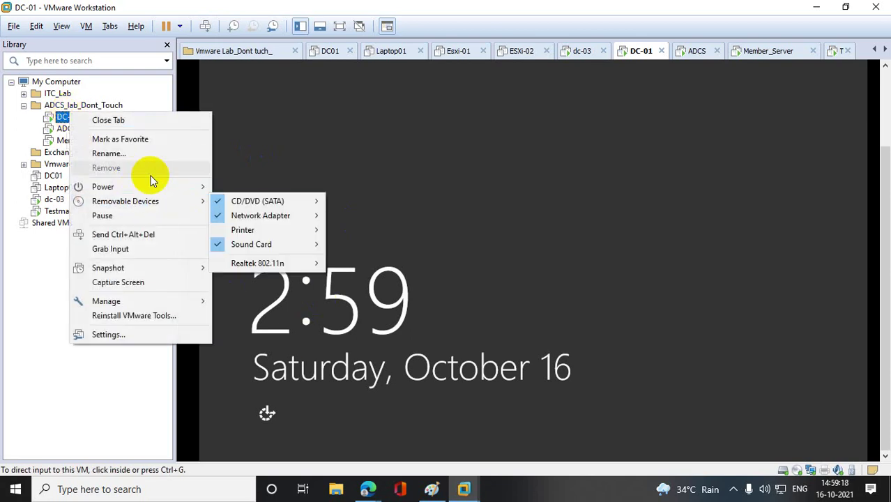
left_click(147, 234)
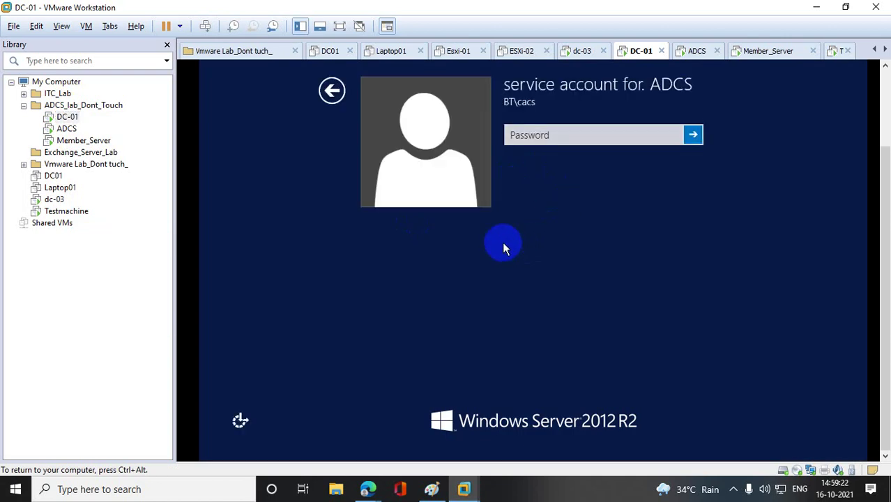
left_click(529, 134)
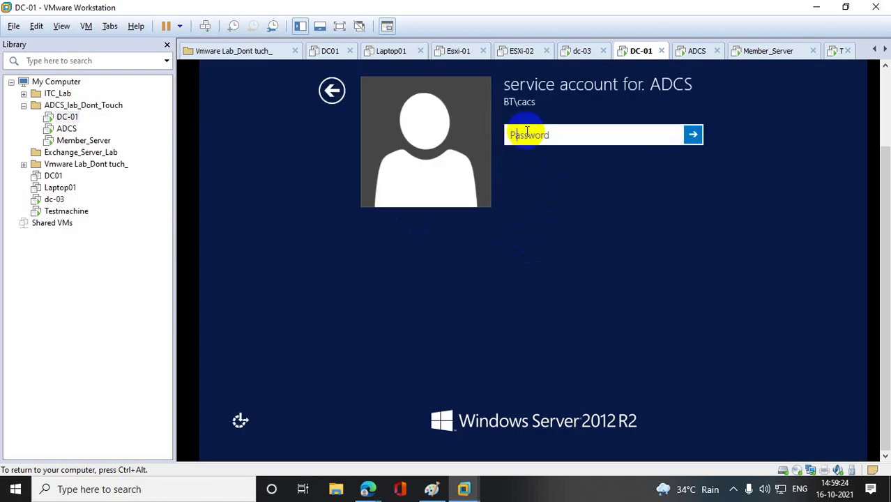
type("*************")
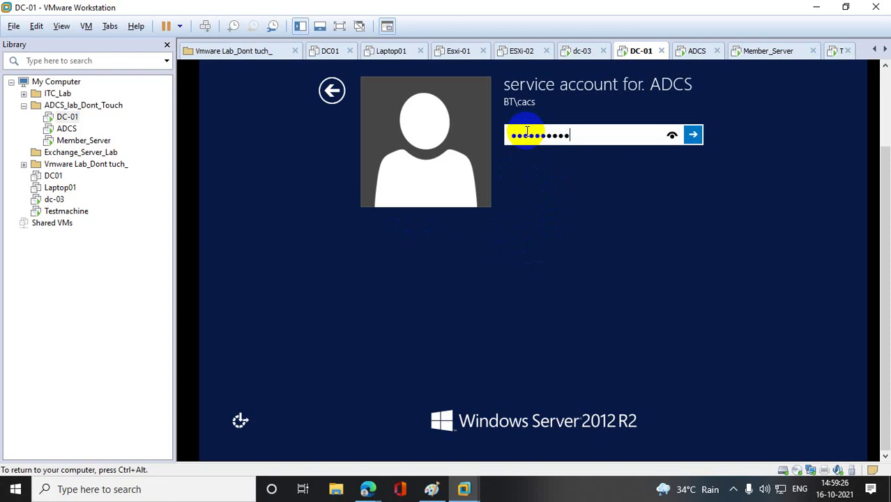
key("Return")
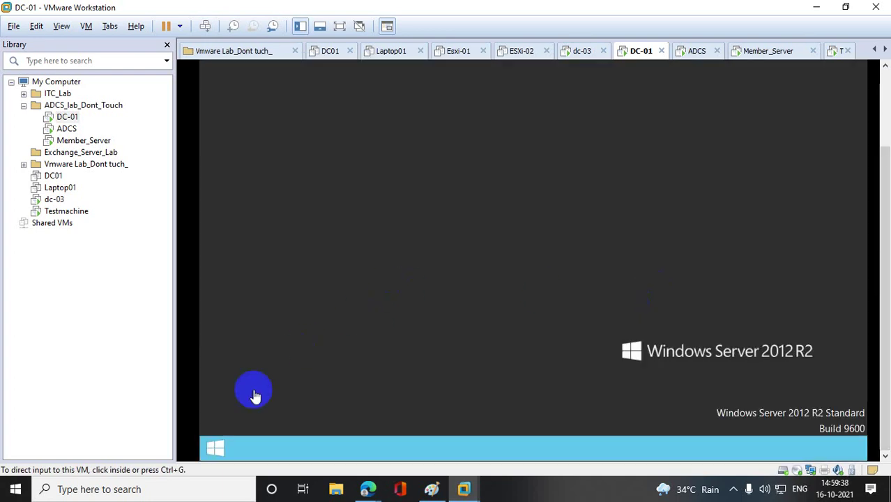
left_click(215, 449)
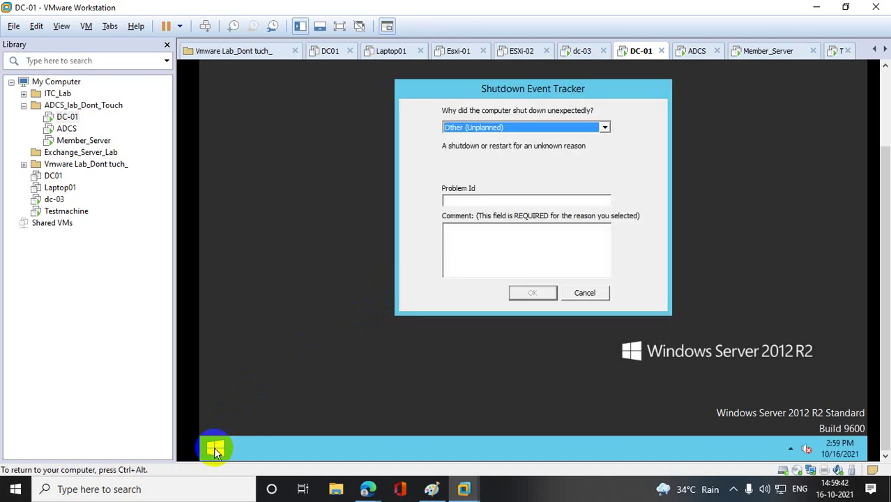
left_click(604, 291)
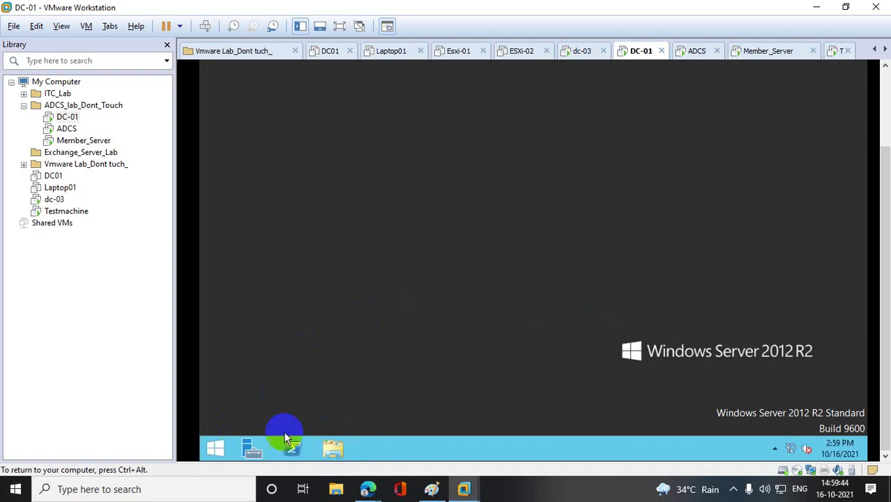
- Launch gpmc.msc from the Run prompt
left_click(216, 447)
right_click(217, 448)
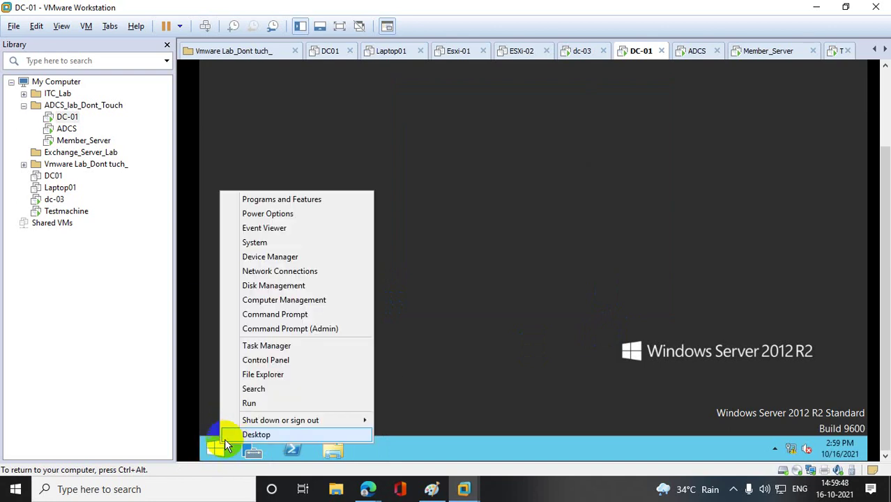
left_click(285, 404)
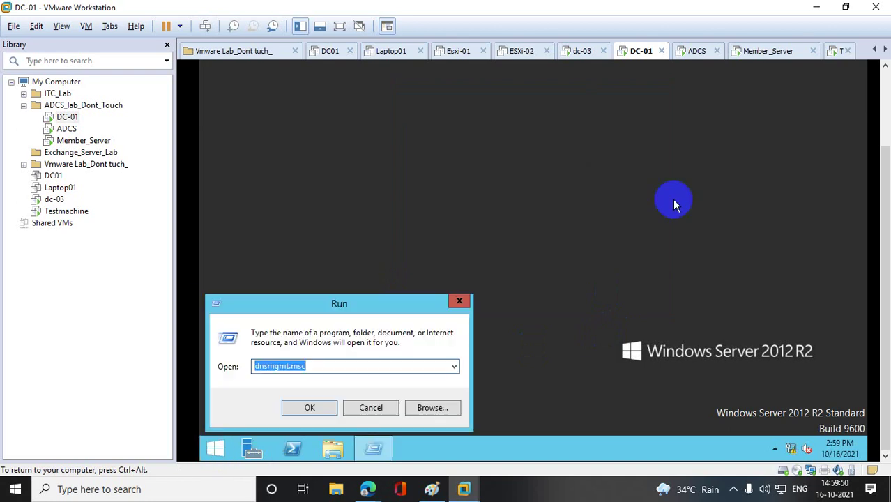
type("gpm")
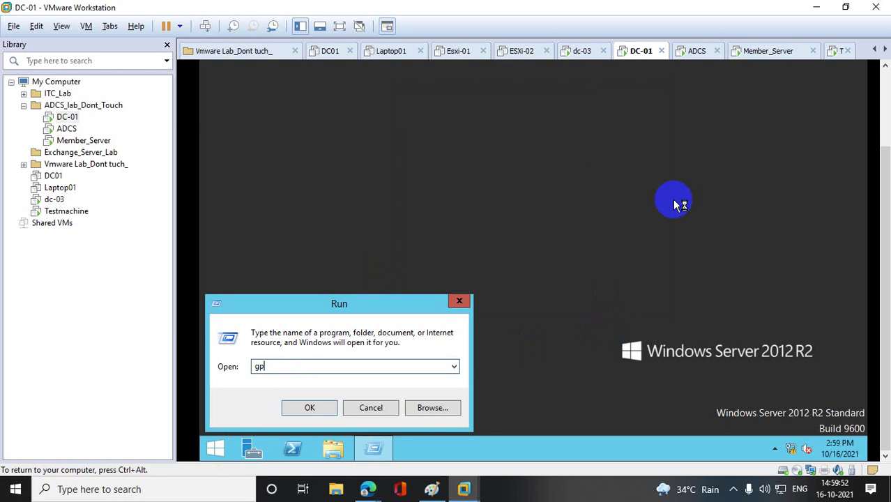
type("c.msc")
key("Return")
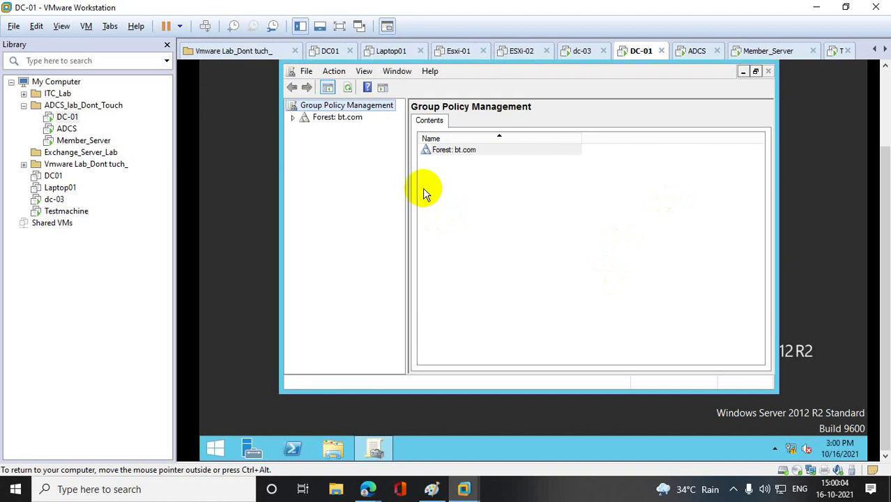
- Maximize Group Policy Management and expand bt.com, Domain Controllers, Group Policy Objects, Starter GPOs and Sites
scroll(883, 100, "up", 2)
left_click(738, 131)
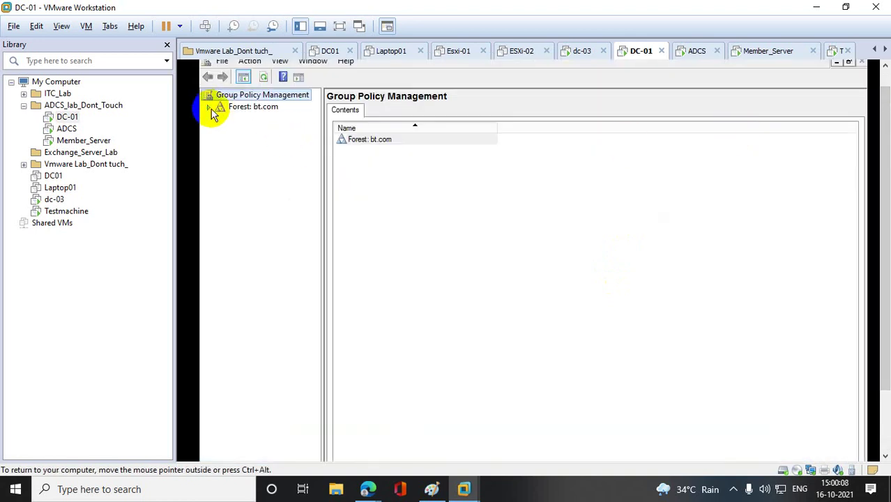
left_click(209, 108)
left_click(220, 118)
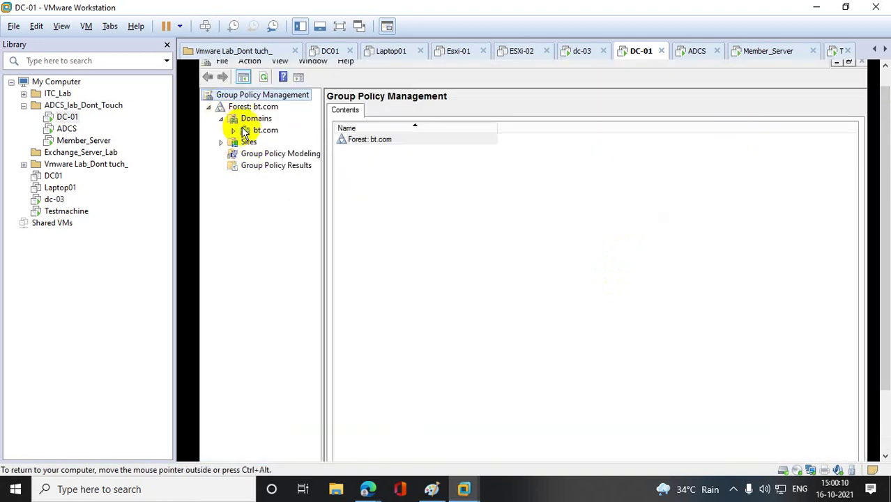
left_click(233, 131)
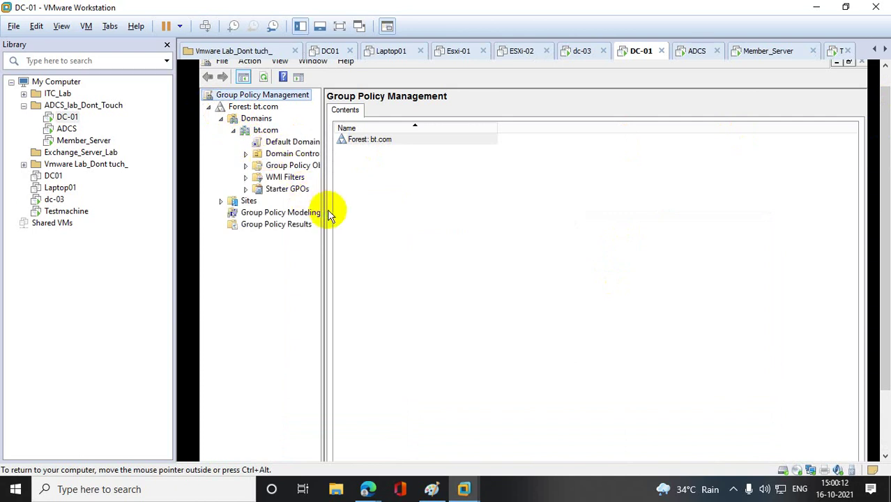
left_click_drag(322, 206, 519, 205)
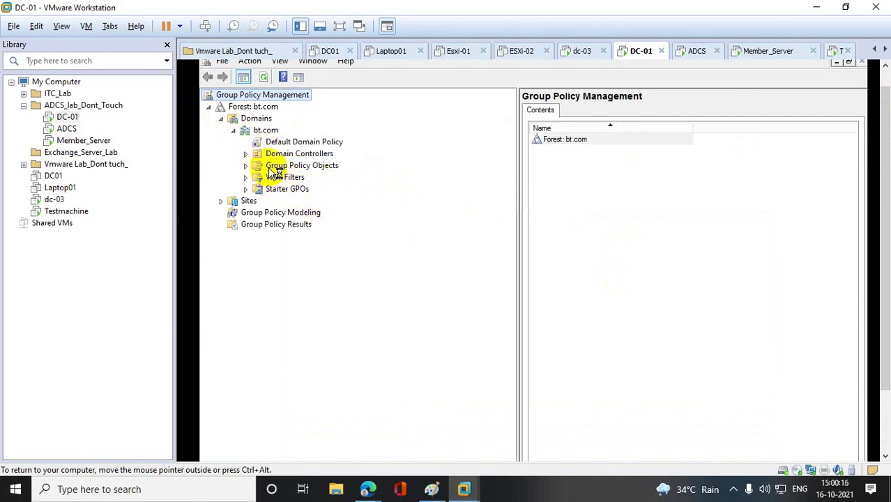
left_click(245, 154)
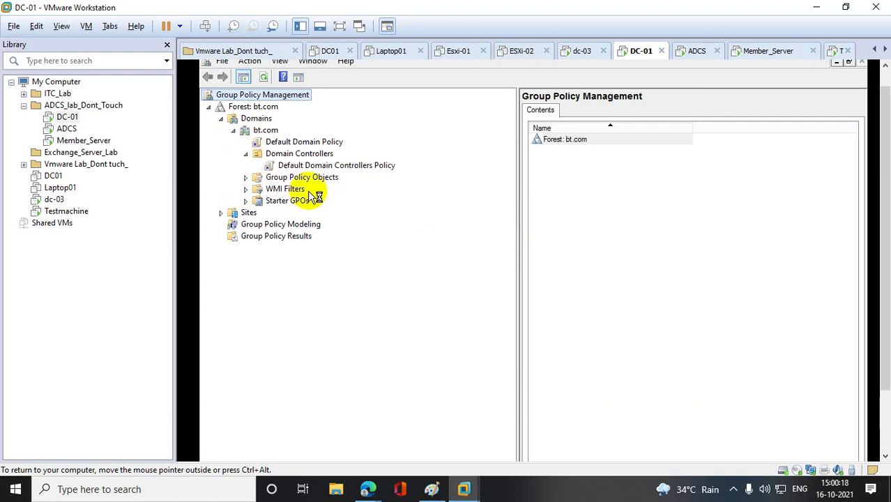
left_click(246, 177)
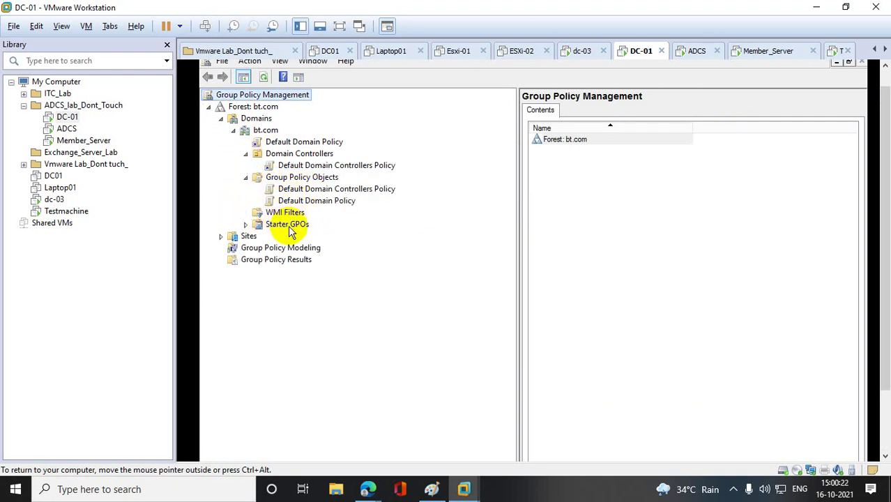
left_click(245, 224)
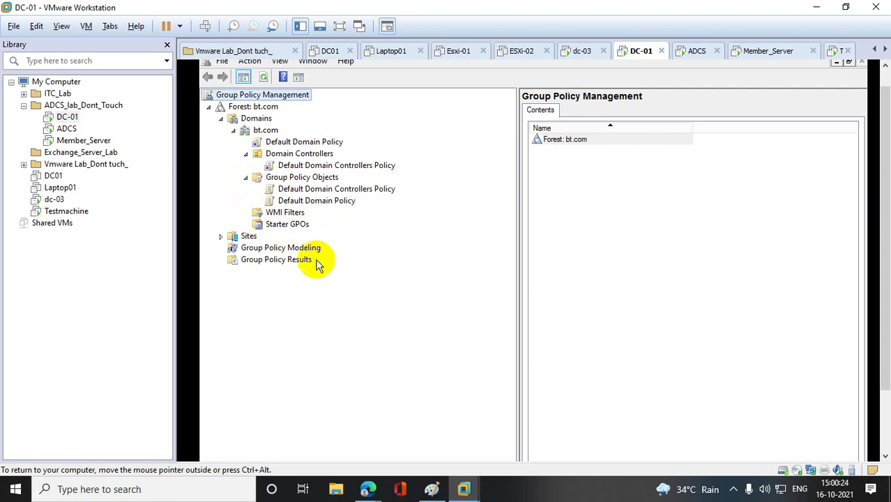
left_click(220, 236)
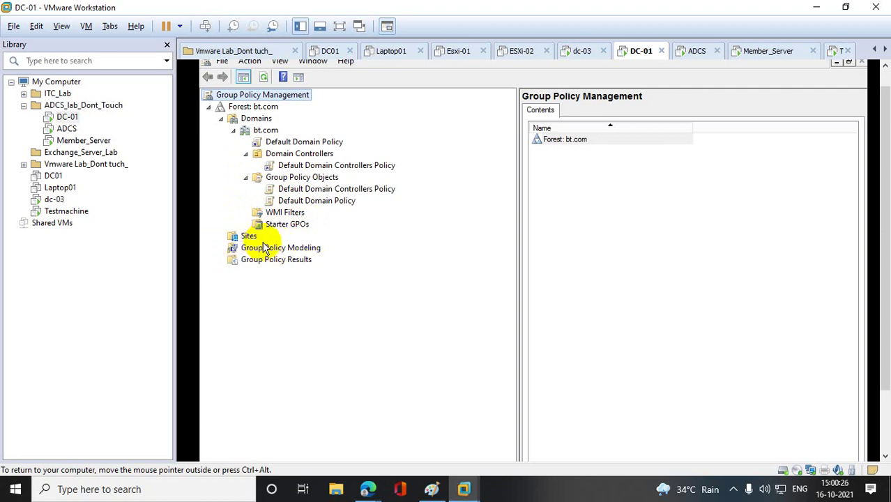
- Review the Default Domain Controllers Policy link, then select the Default Domain Policy
left_click(252, 155)
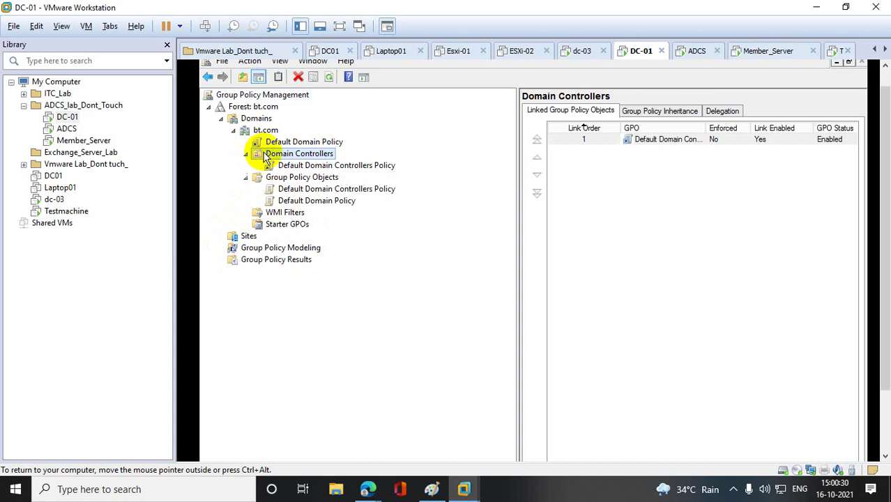
left_click(283, 143)
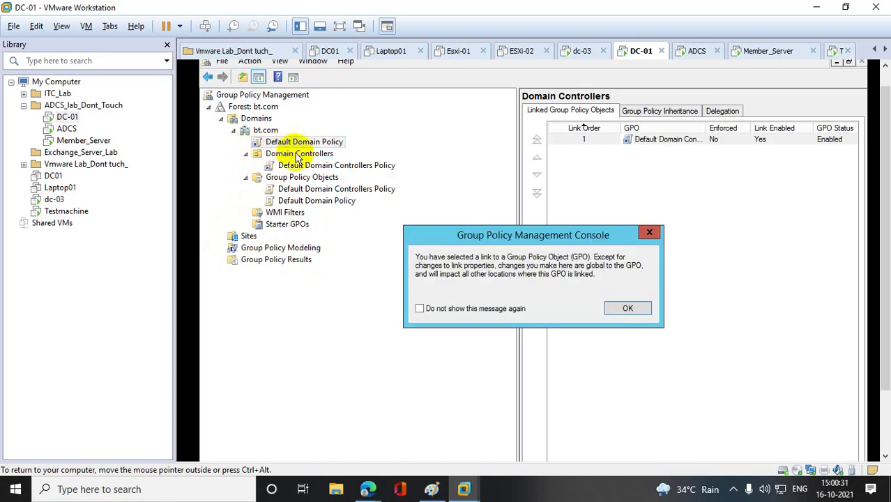
left_click(649, 232)
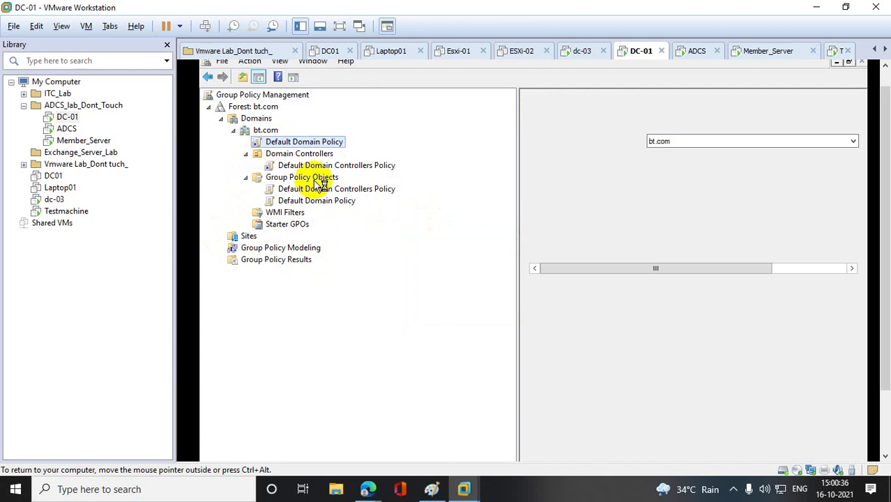
left_click(319, 179)
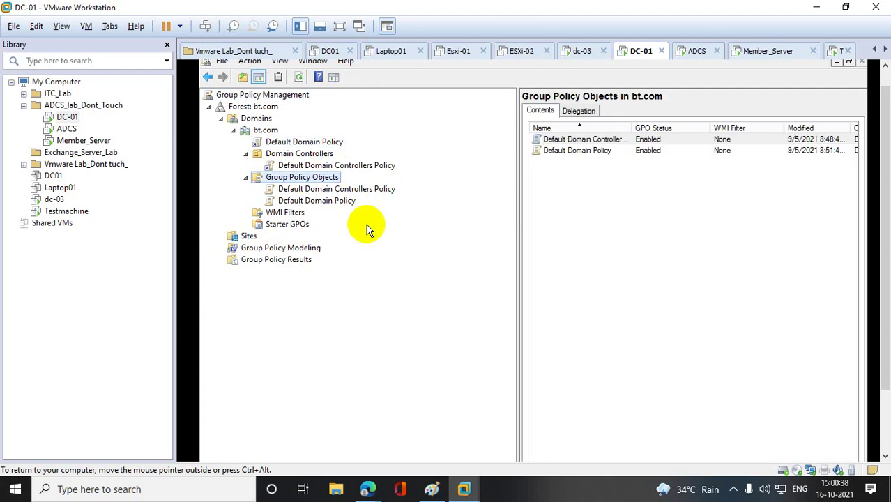
left_click(318, 167)
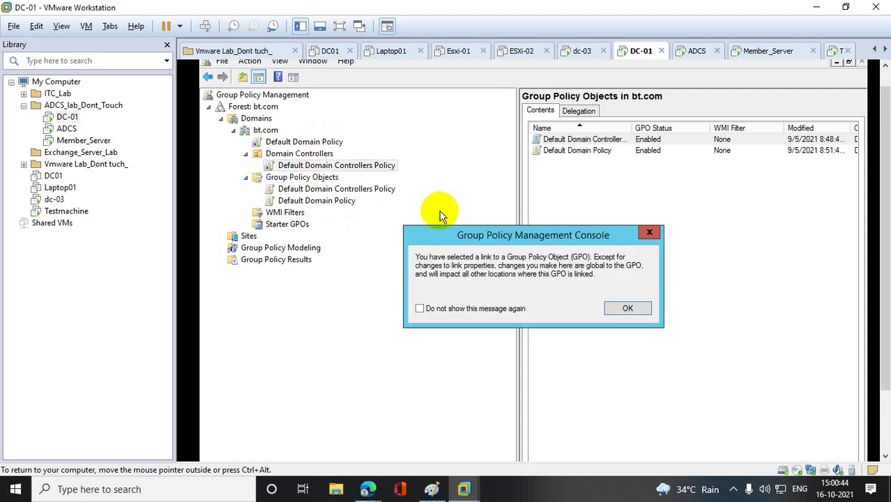
left_click(650, 235)
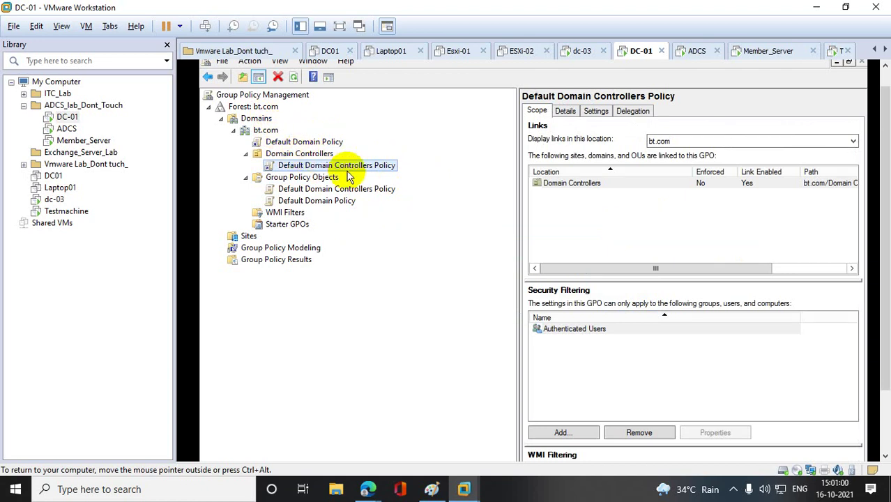
left_click(279, 143)
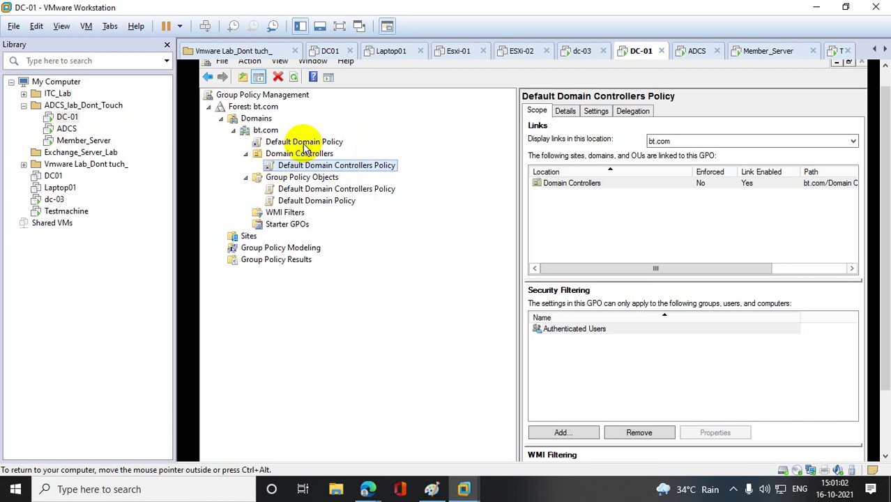
left_click(650, 233)
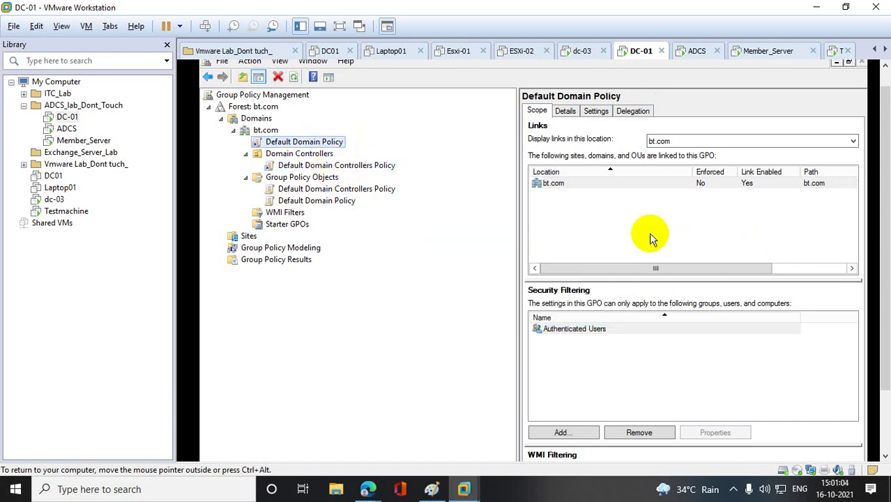
- Display the Default Domain Policy settings report showing Security Settings under Computer Configuration
right_click(333, 148)
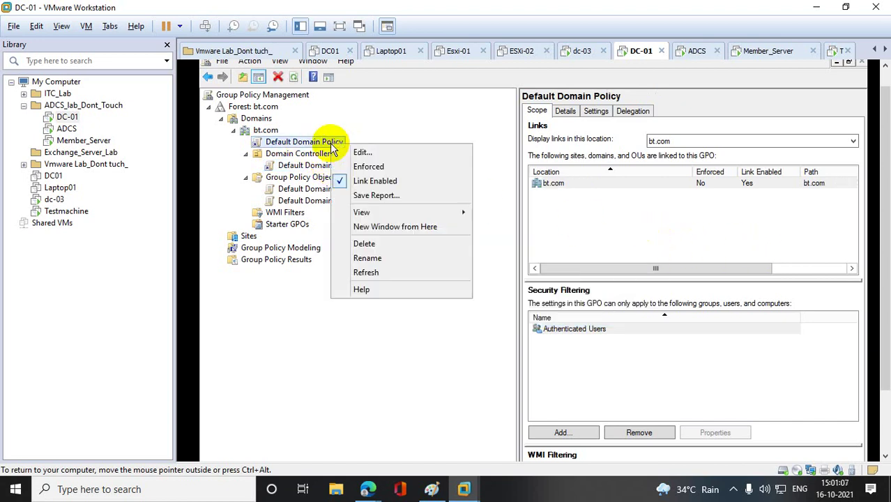
left_click(311, 301)
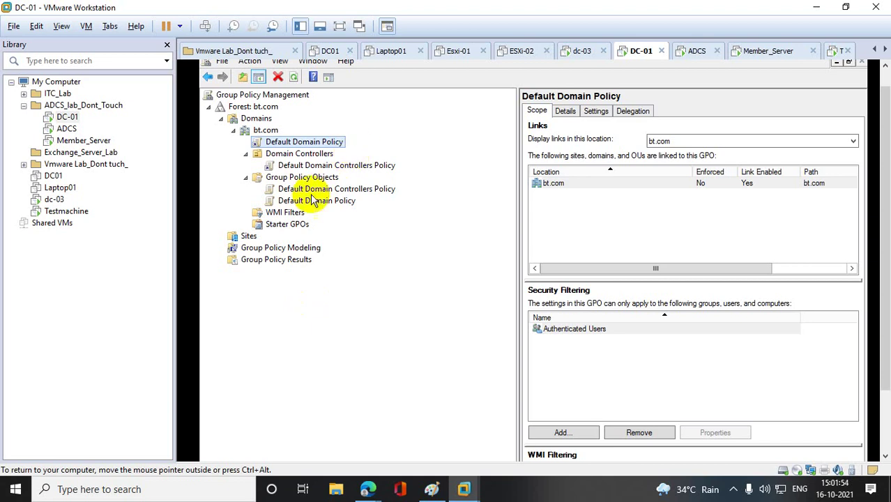
left_click(311, 143)
left_click(596, 111)
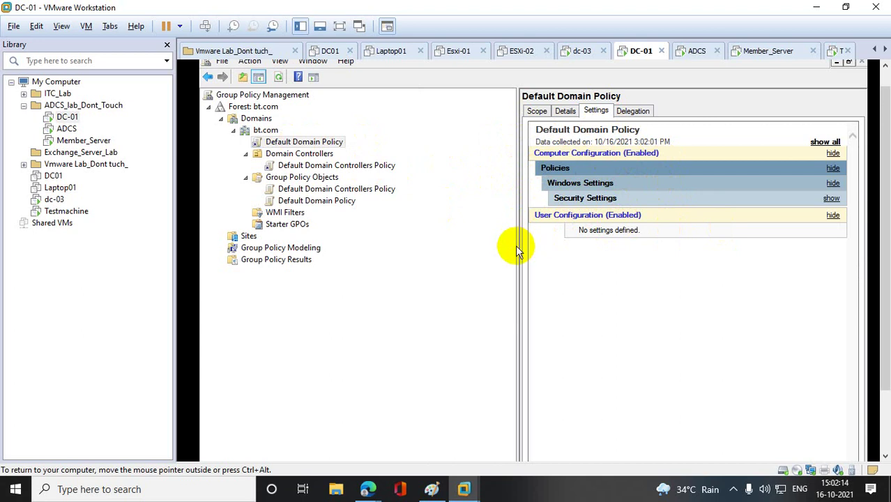
- Expand the full settings report and open the Default Domain Policy in the Group Policy Management Editor
left_click_drag(516, 245, 386, 263)
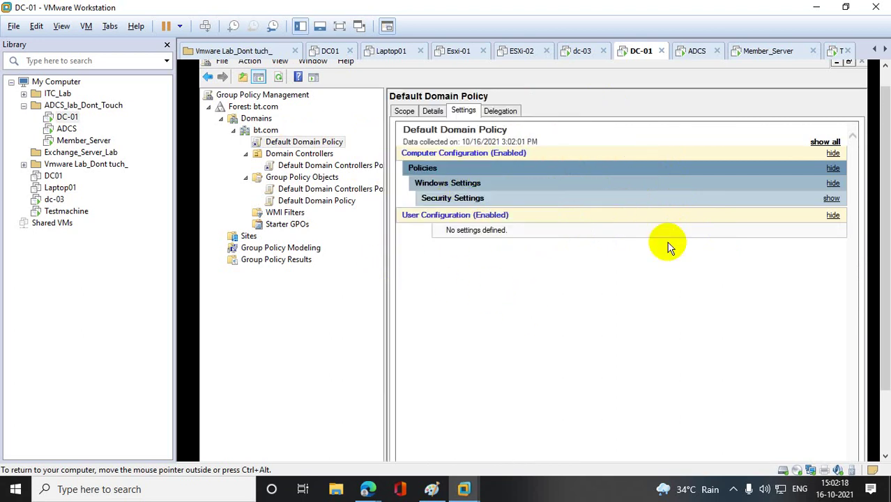
left_click(825, 142)
right_click(541, 215)
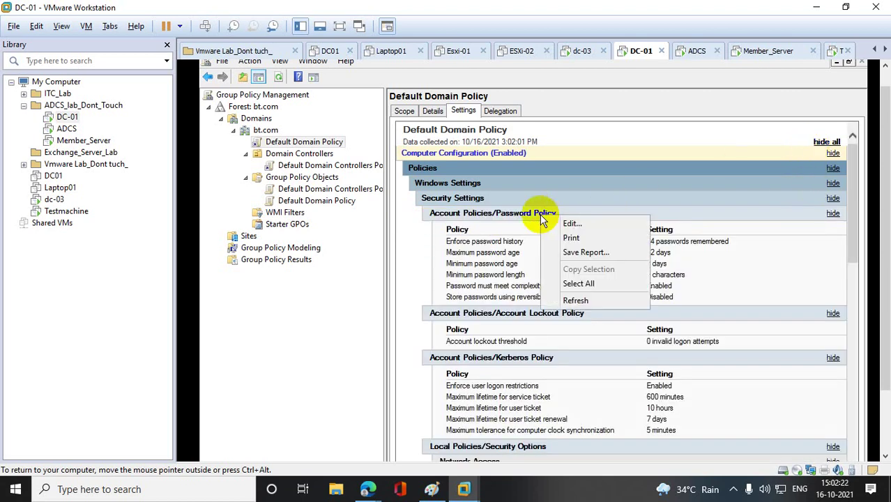
left_click(574, 225)
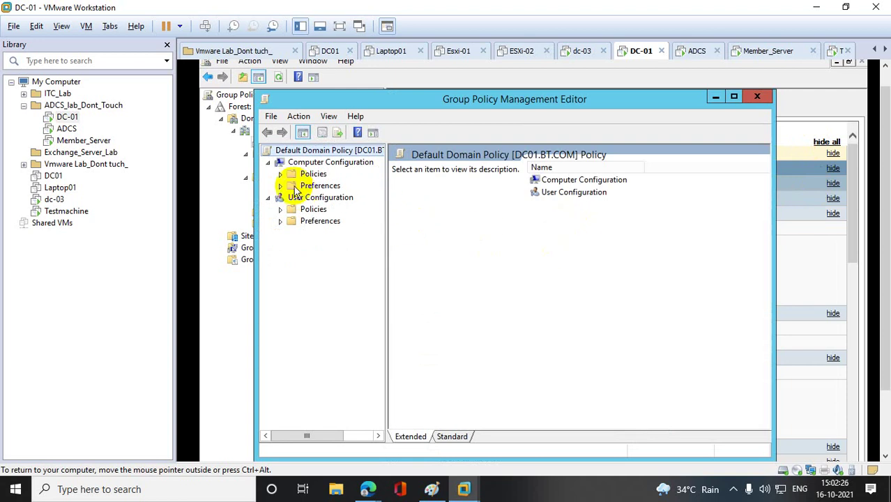
- Browse Computer Configuration > Policies > Windows Settings > Security Settings > Public Key Policies in a maximized editor
left_click(280, 174)
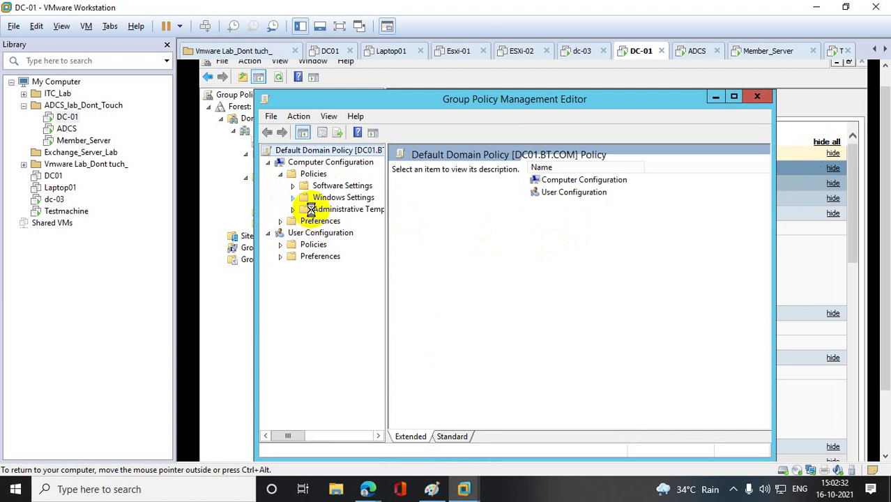
left_click(293, 198)
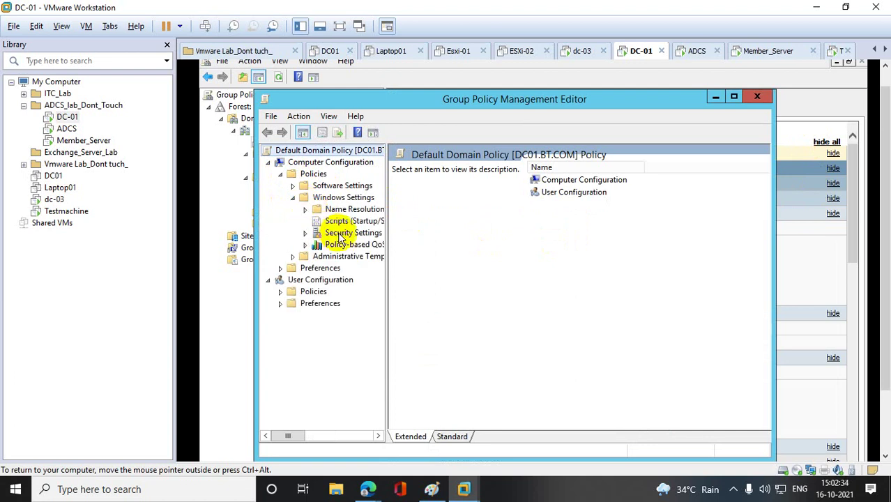
left_click(306, 233)
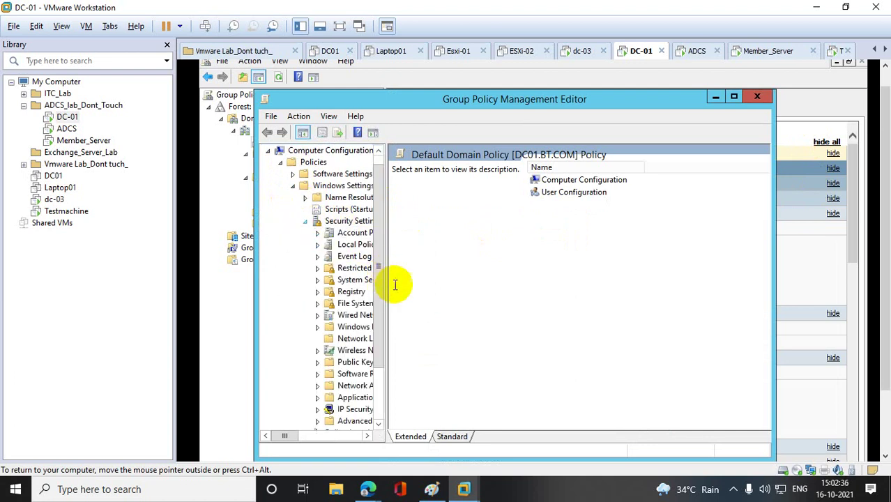
left_click_drag(387, 285, 619, 287)
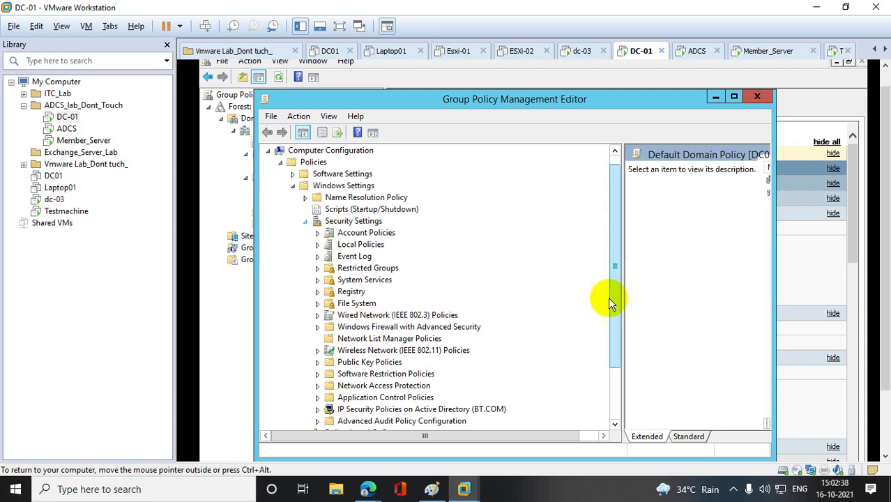
left_click(388, 364)
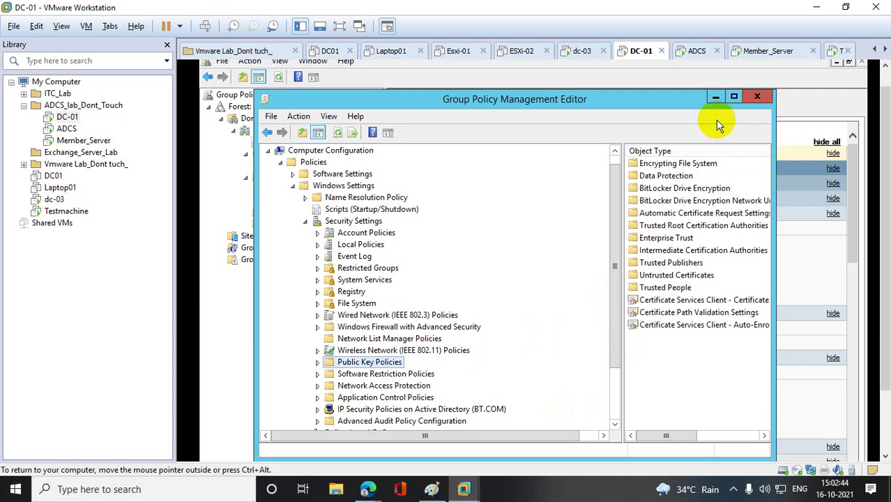
left_click(734, 97)
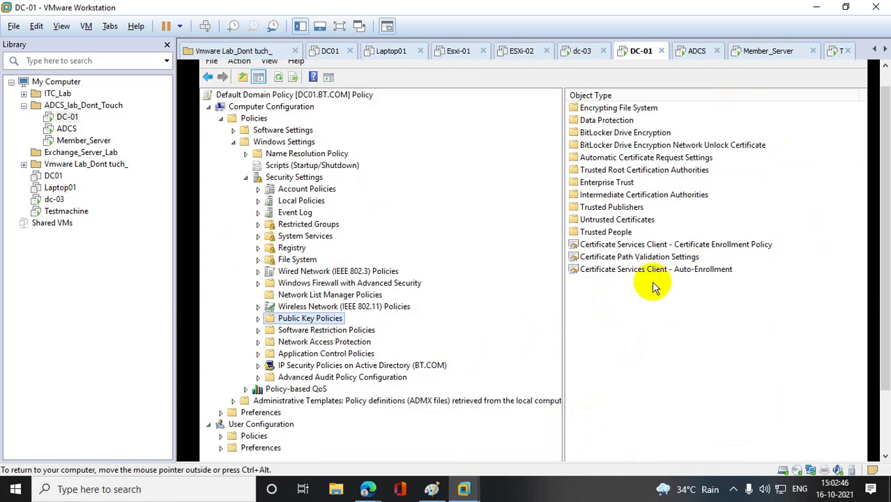
left_click(630, 272)
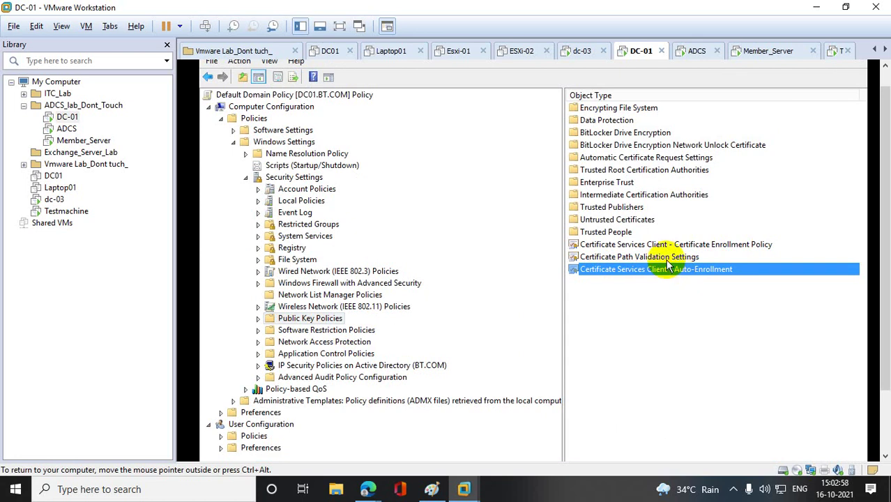
- Enable Certificate Services Client - Auto-Enrollment with certificate renewal and template-based certificate updates turned on
double_click(670, 275)
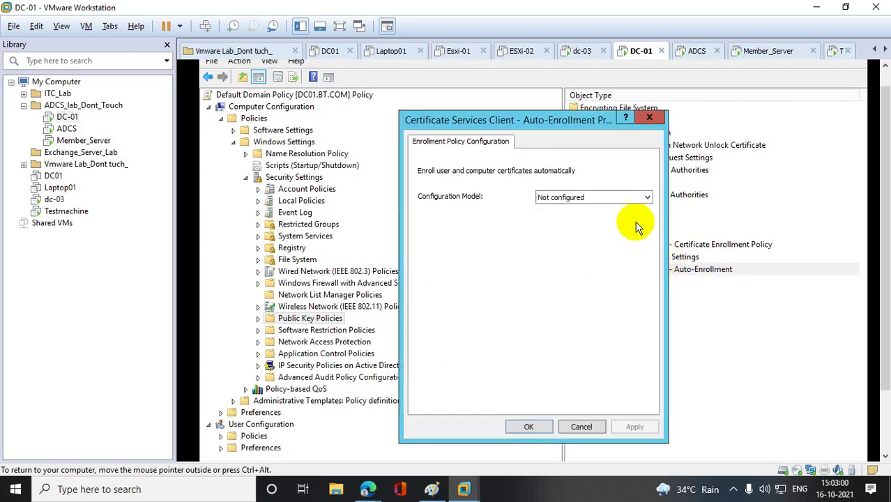
left_click(636, 196)
left_click(569, 218)
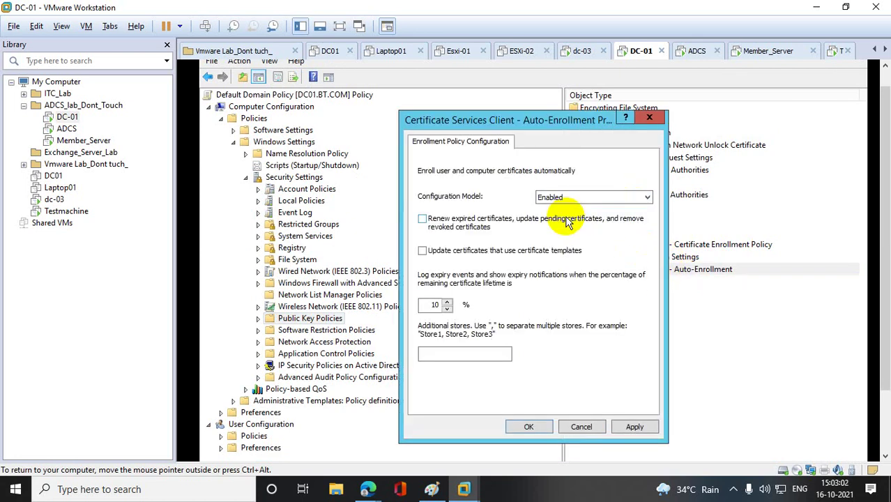
left_click(423, 219)
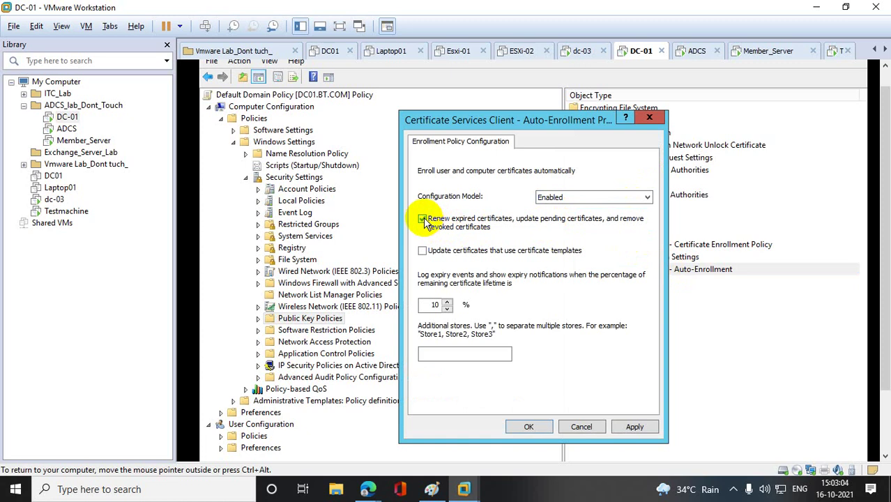
left_click(423, 252)
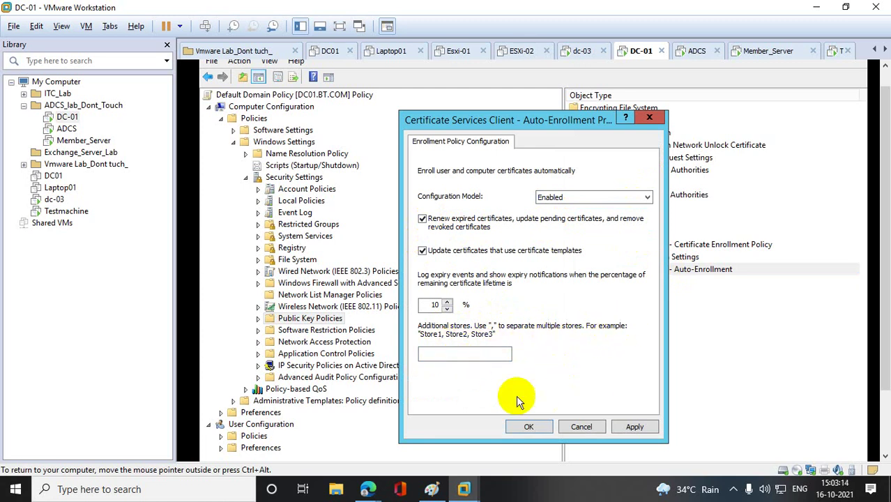
left_click(635, 428)
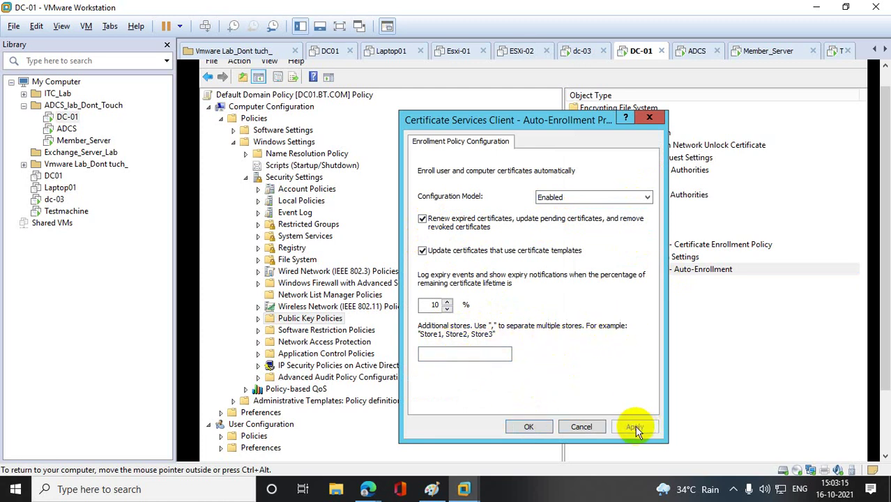
left_click(520, 426)
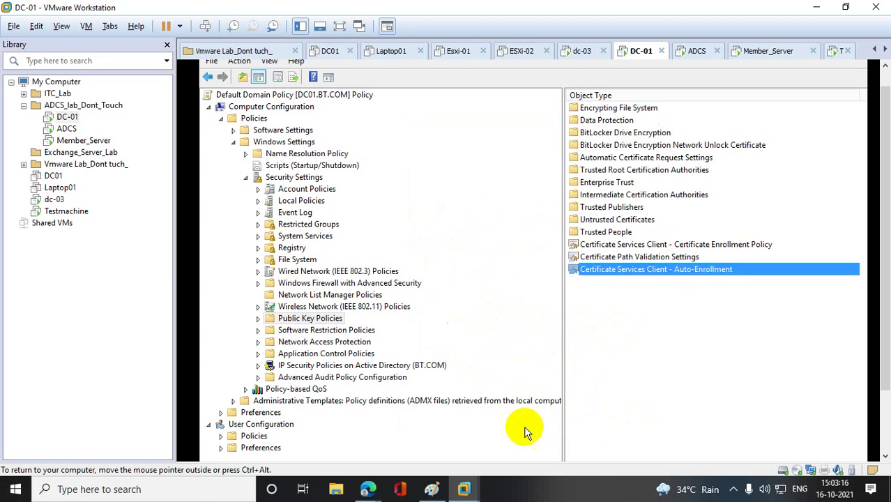
- Start a new Automatic Certificate Request from Public Key Policies > Automatic Certificate Request Settings
left_click(258, 319)
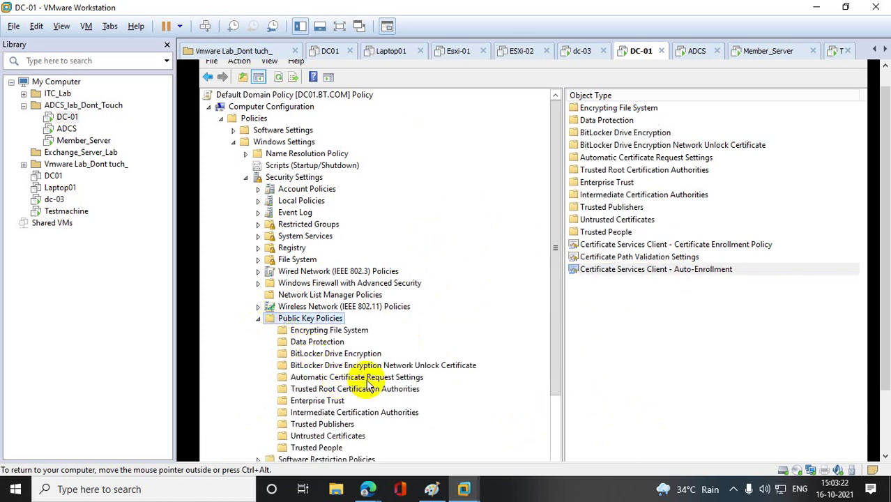
left_click(399, 380)
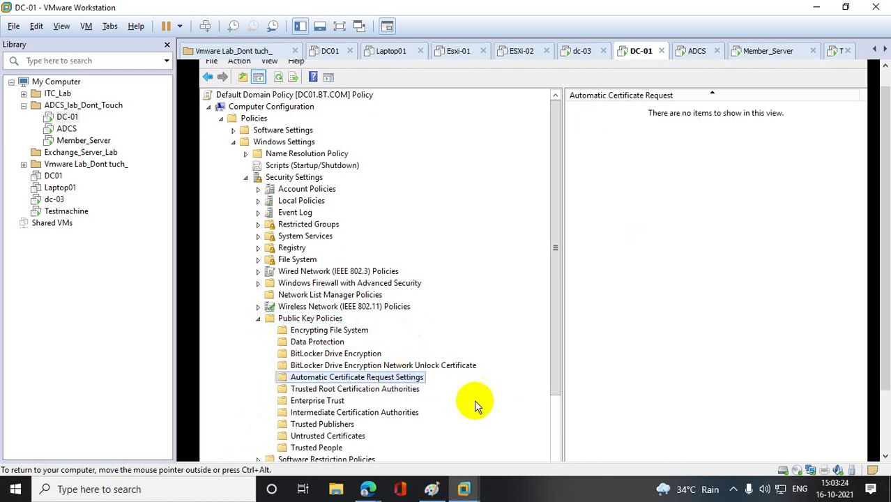
right_click(613, 147)
mouse_move(633, 153)
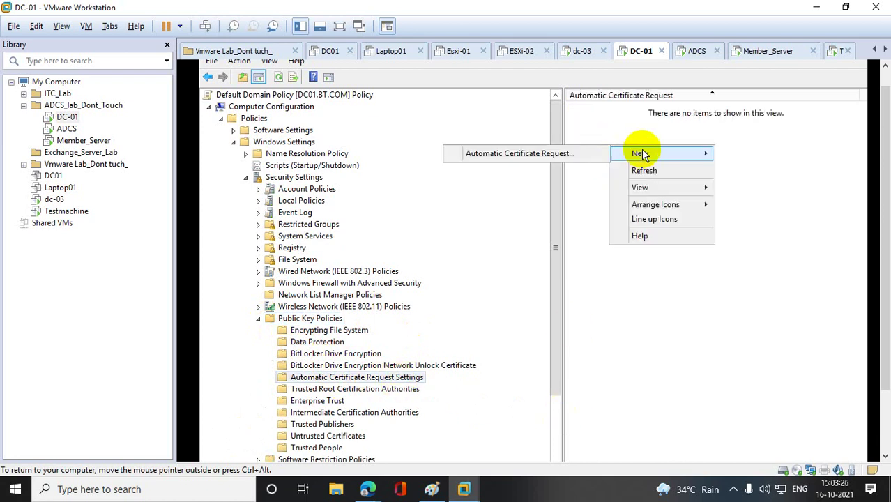
left_click(514, 153)
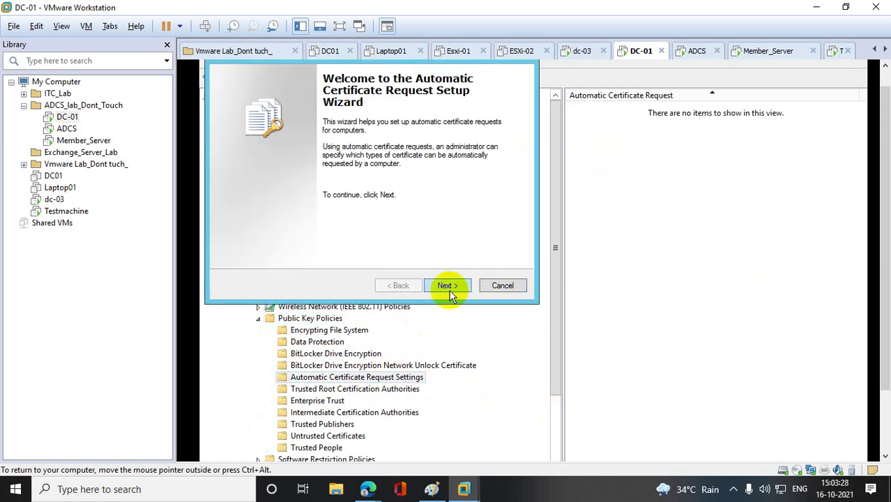
- Finish the wizard with the Computer certificate template selected
left_click(446, 289)
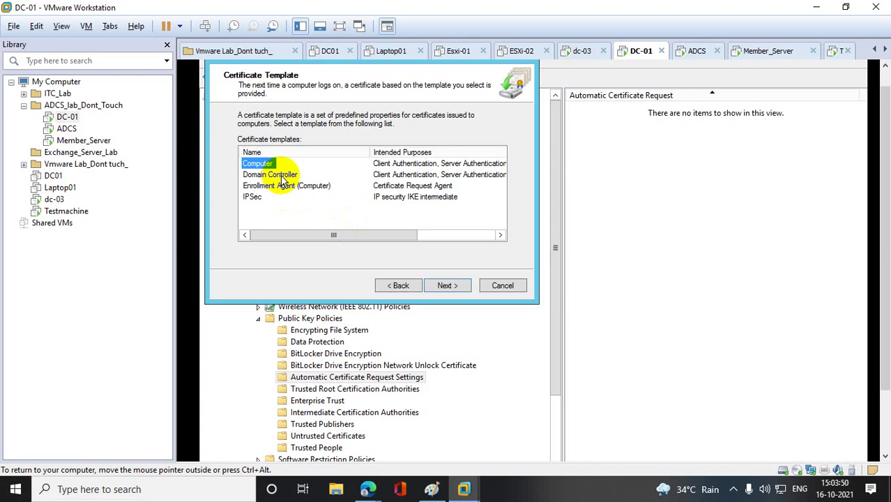
left_click(447, 286)
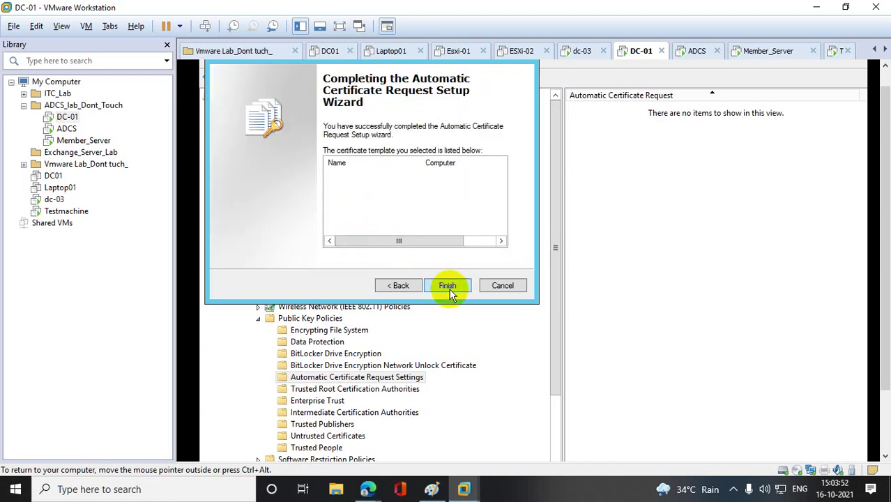
left_click(403, 284)
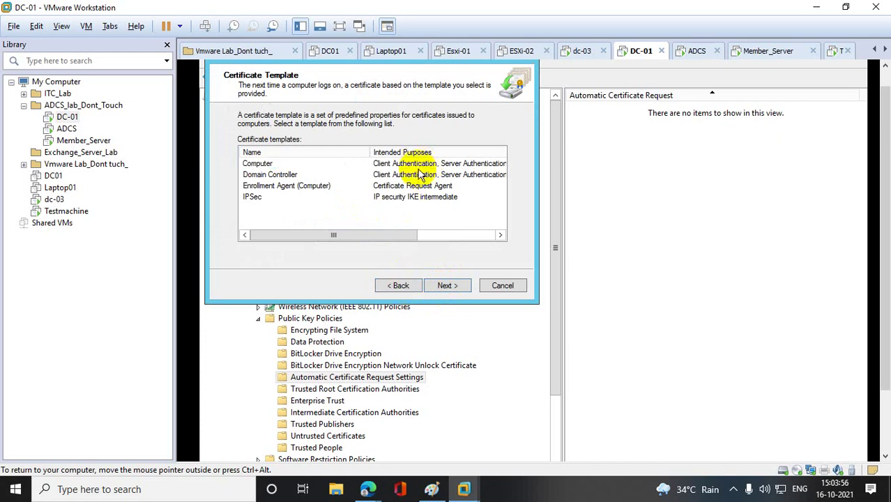
left_click(258, 163)
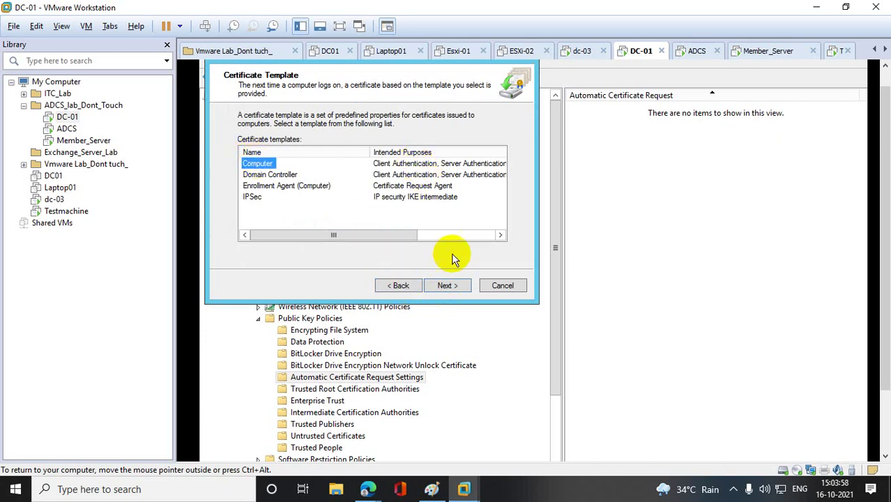
left_click(442, 286)
left_click(443, 285)
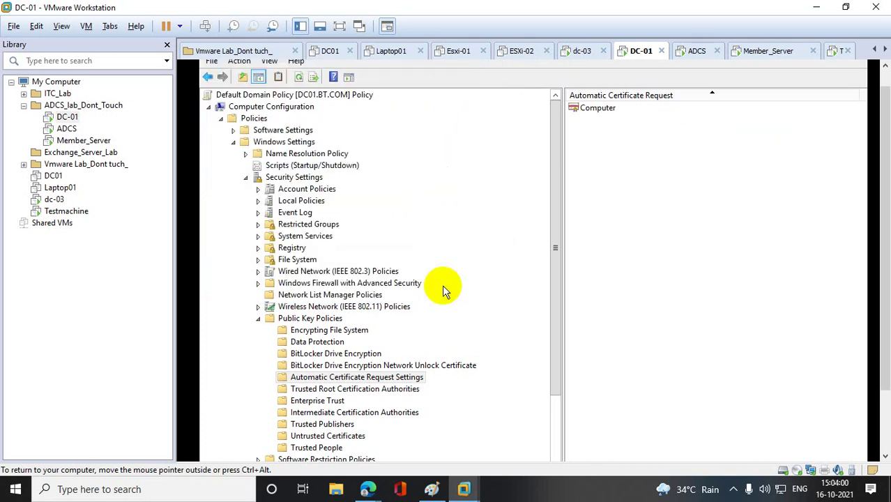
- Review the Computer request's properties, showing Client and Server Authentication, then close them
right_click(597, 109)
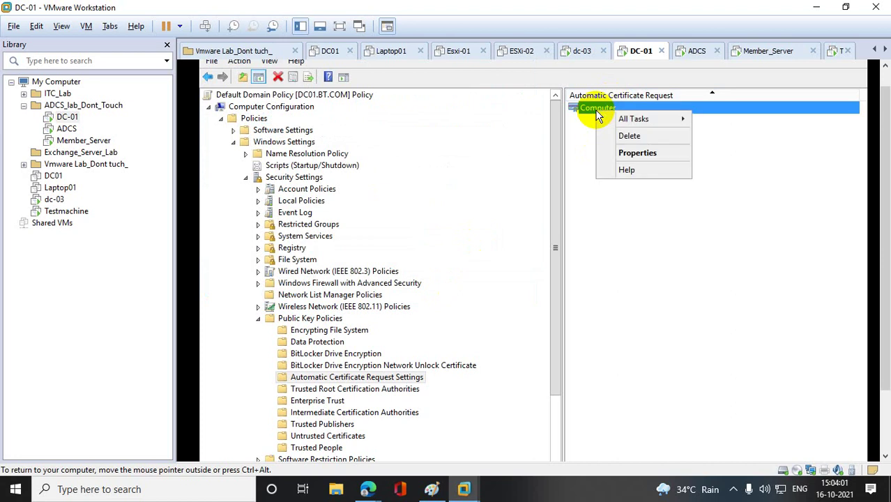
left_click(636, 153)
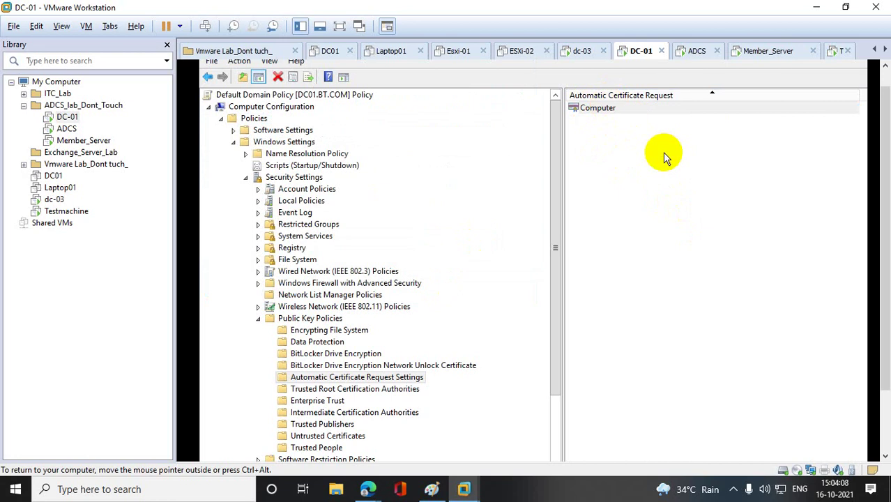
left_click(886, 206)
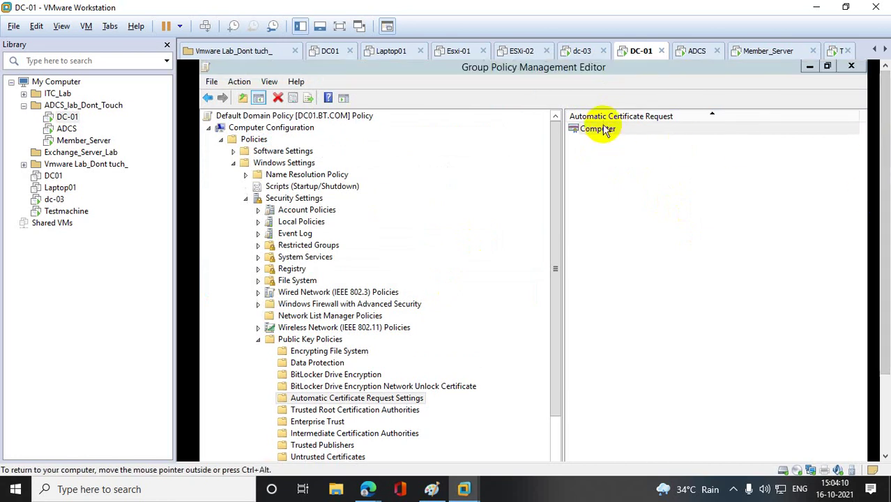
double_click(603, 125)
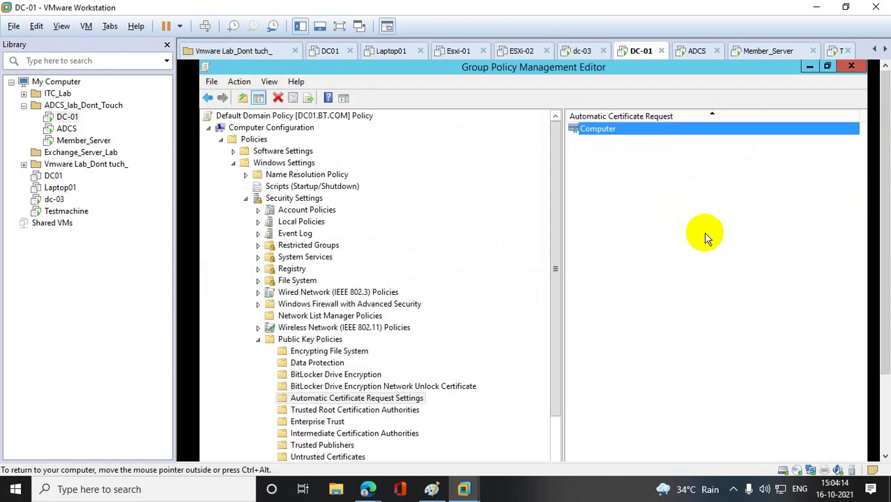
double_click(608, 134)
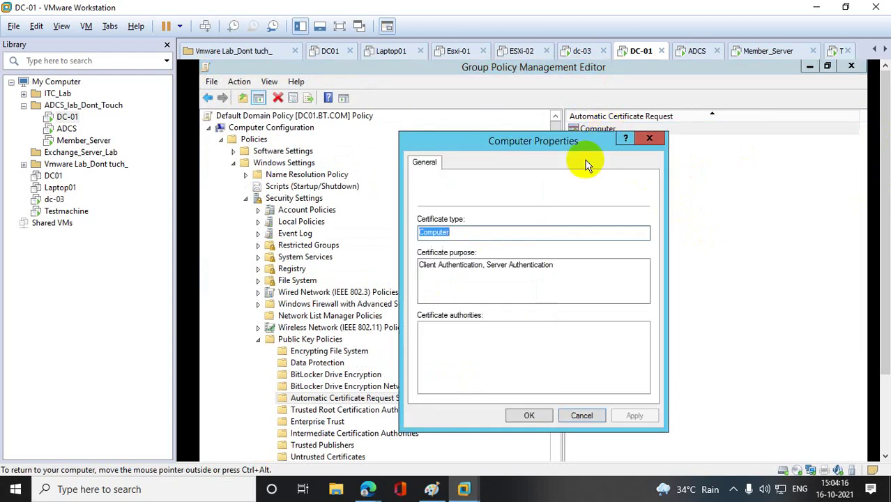
left_click(650, 139)
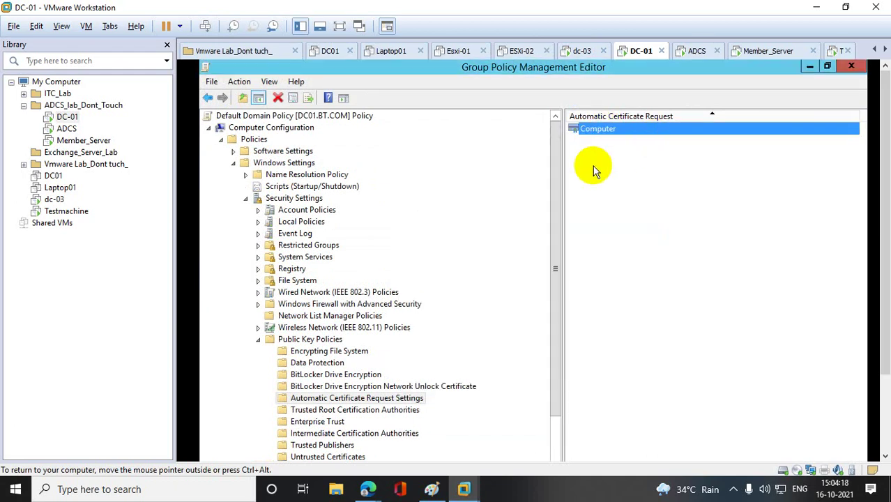
right_click(593, 167)
mouse_move(647, 175)
left_click(762, 185)
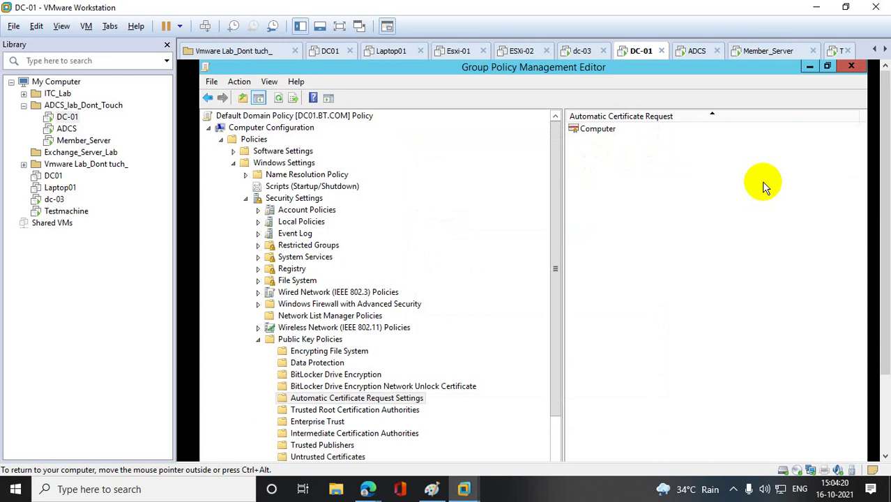
- Add a Domain Controller automatic certificate request through the setup wizard
right_click(595, 166)
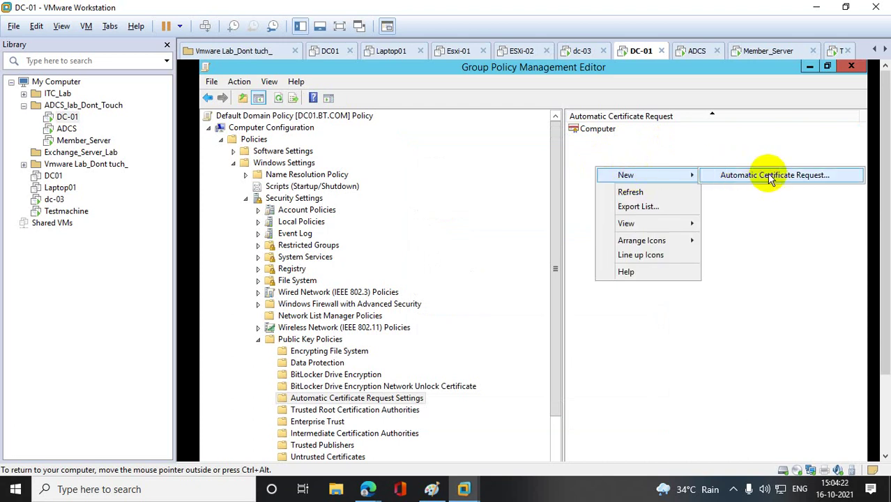
left_click(768, 175)
left_click(450, 307)
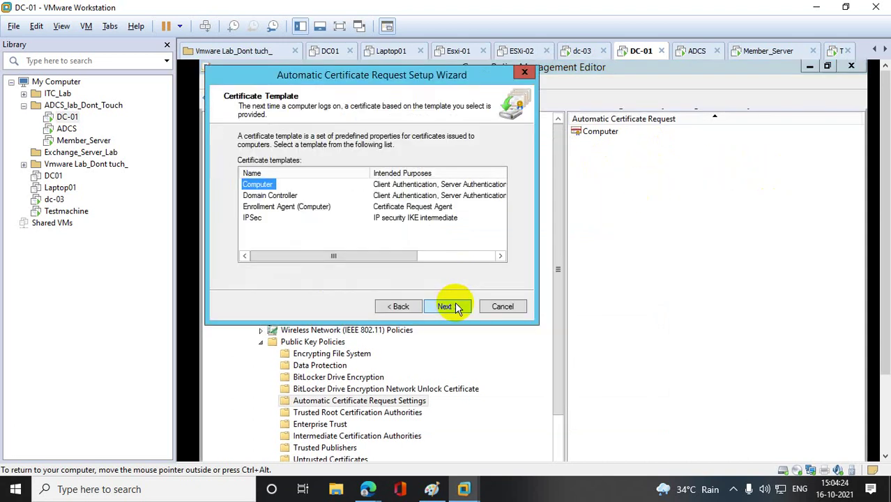
left_click(272, 196)
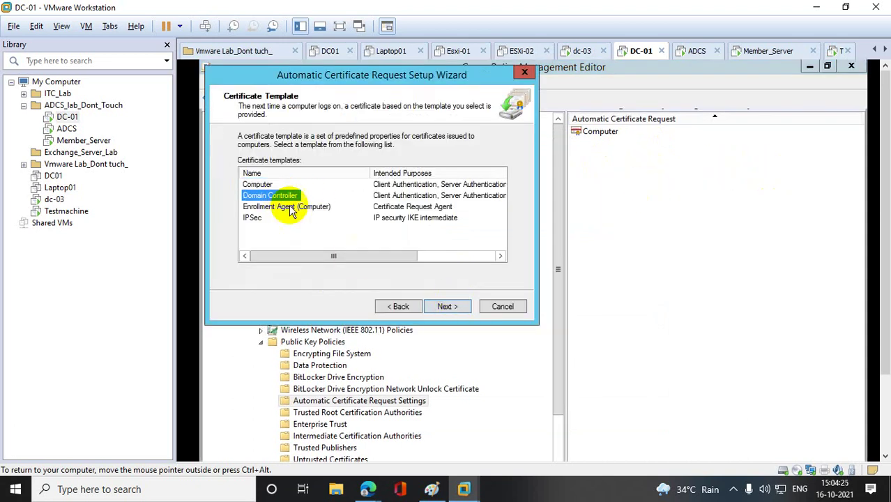
left_click(463, 308)
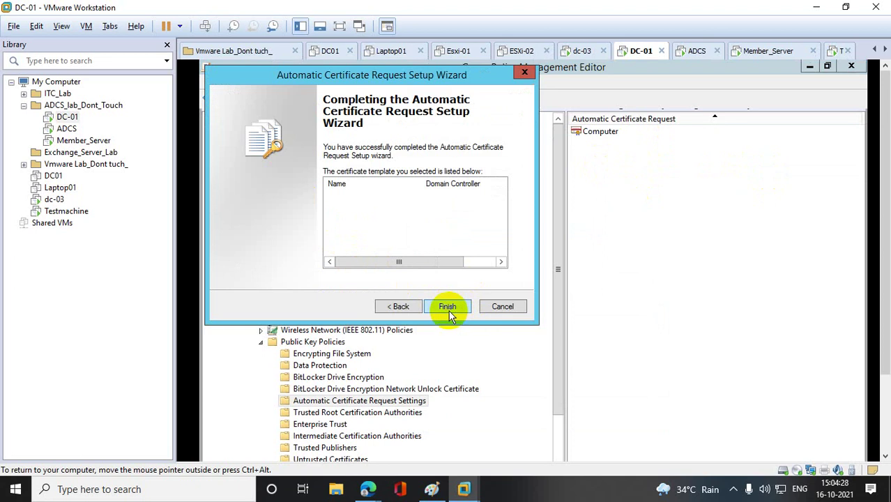
left_click(448, 310)
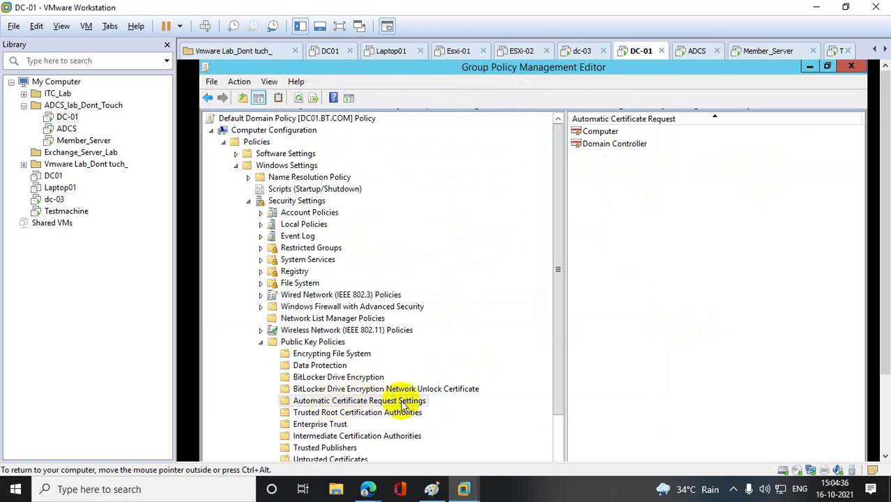
- Confirm Certificate Services Client - Auto-Enrollment stays Enabled
left_click(314, 342)
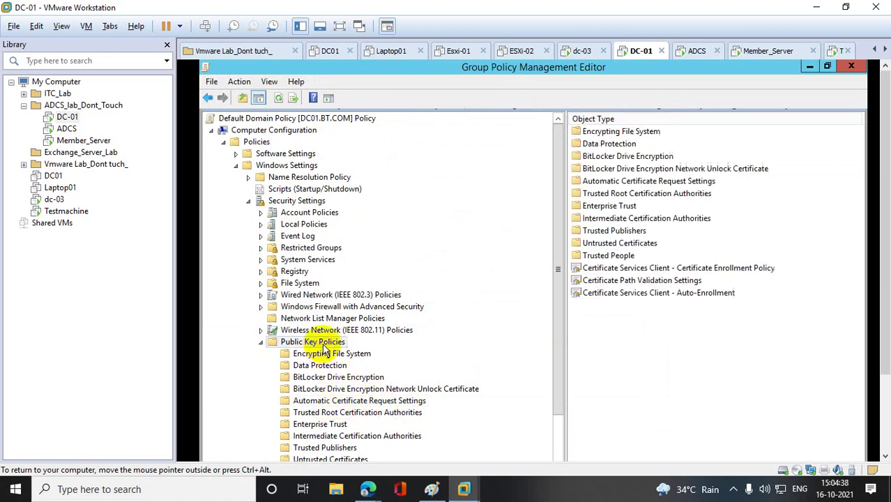
double_click(638, 293)
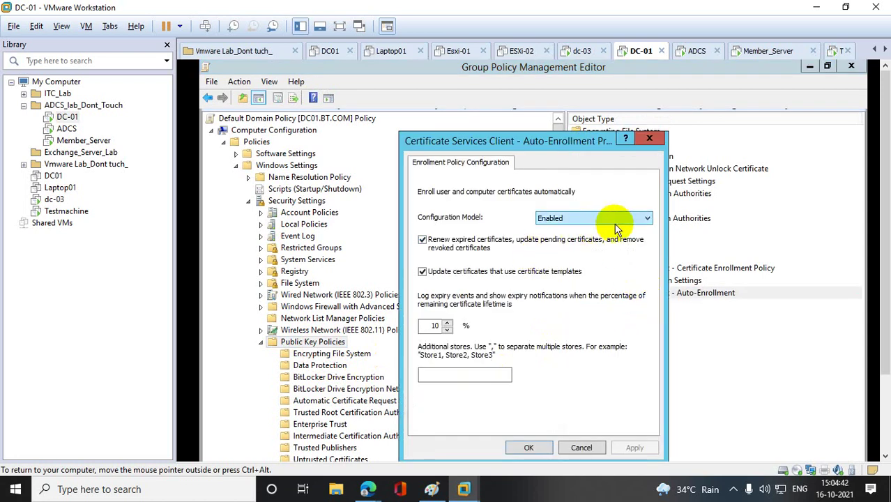
left_click(458, 376)
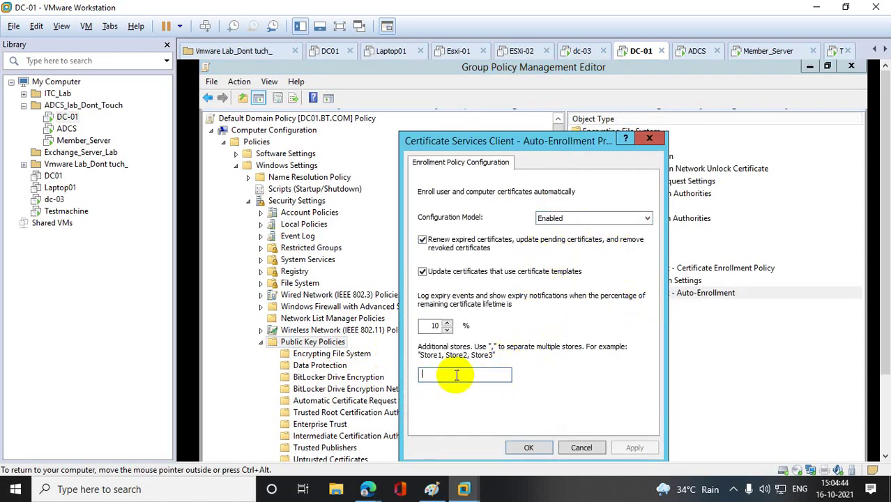
left_click(528, 448)
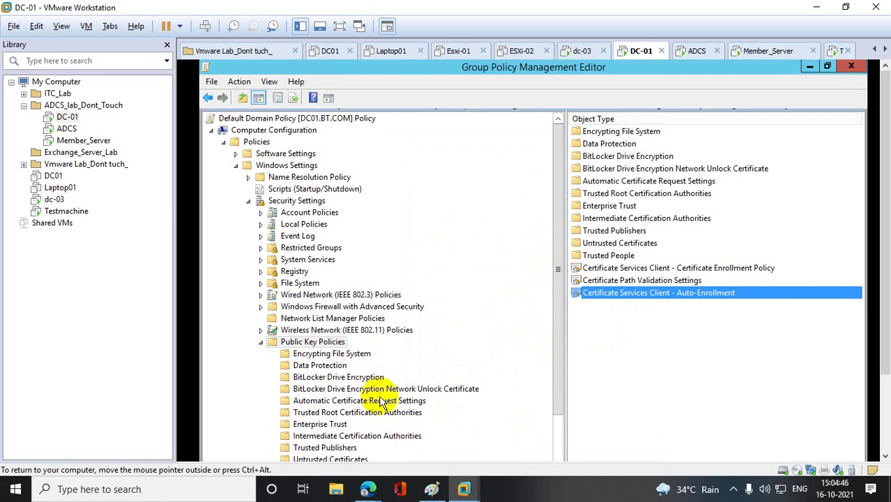
- Run the Automatic Certificate Request wizard again through to Finish
left_click(342, 401)
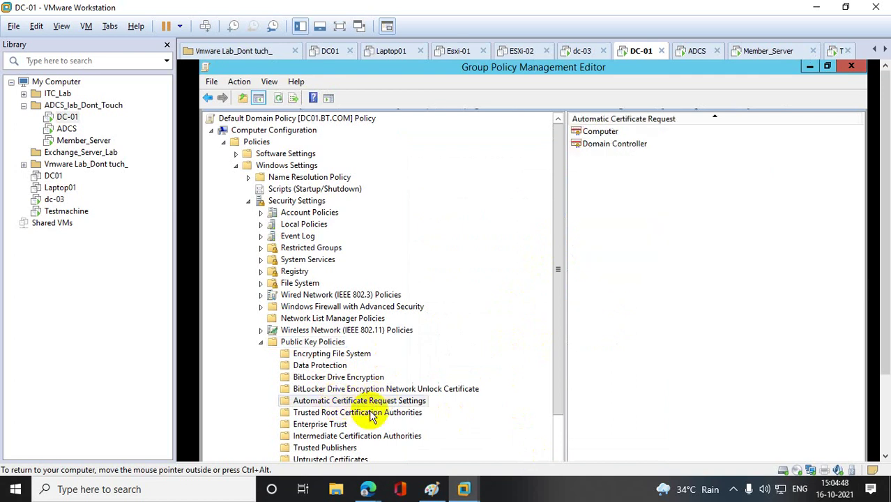
right_click(398, 401)
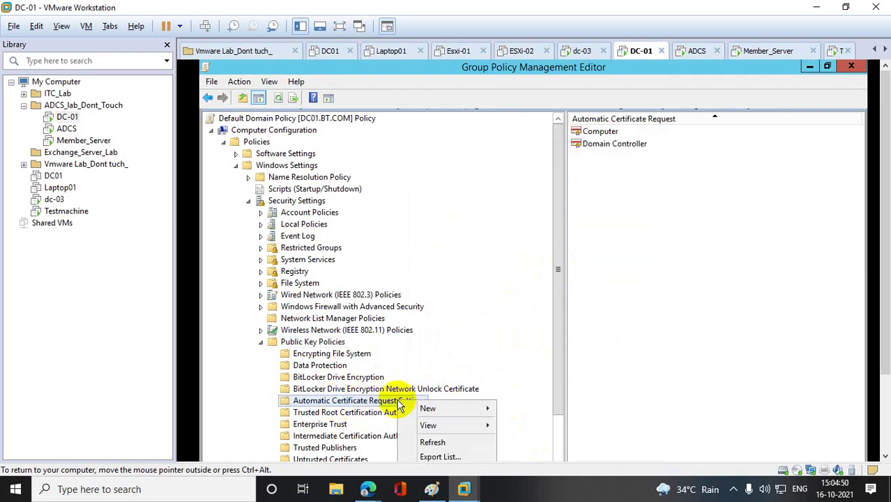
mouse_move(456, 406)
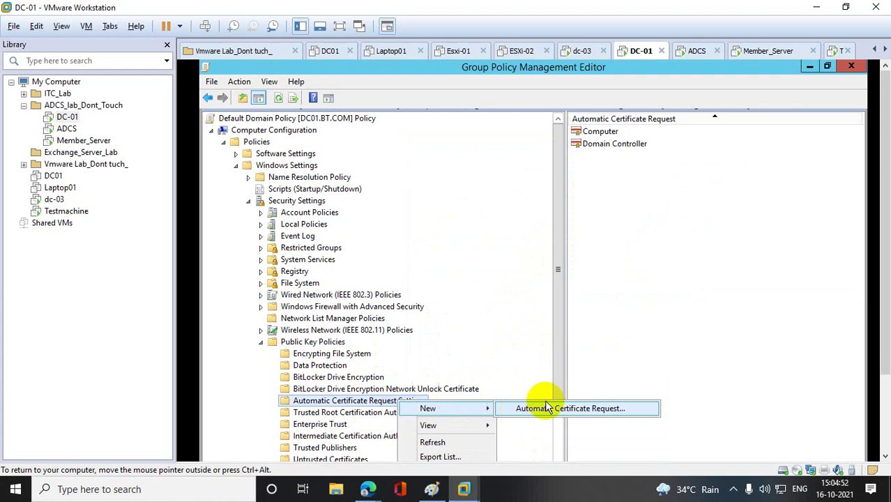
left_click(584, 408)
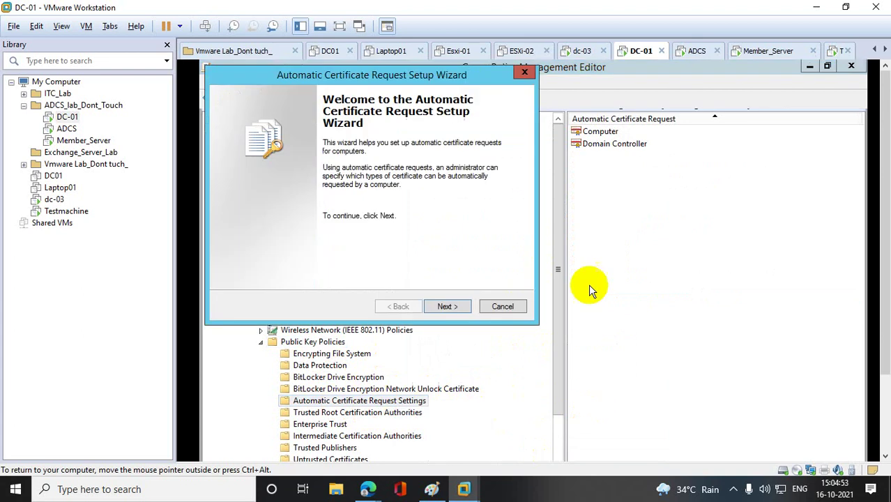
left_click(449, 306)
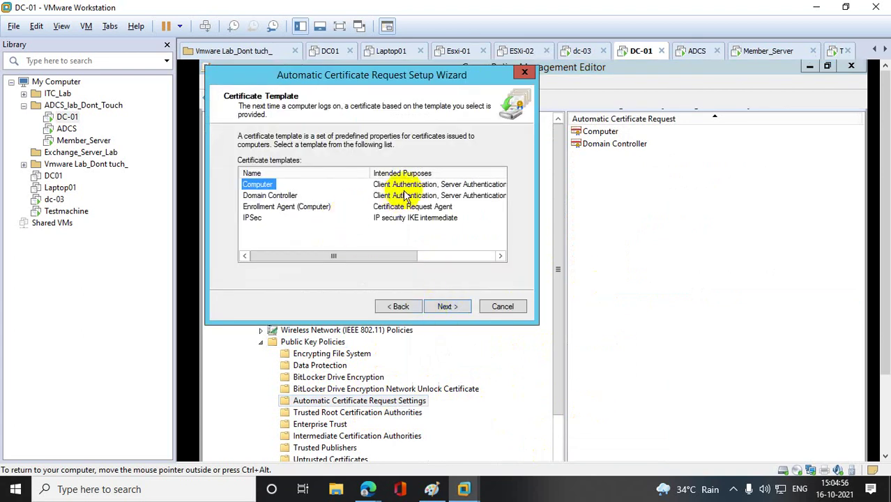
left_click(445, 307)
left_click(447, 307)
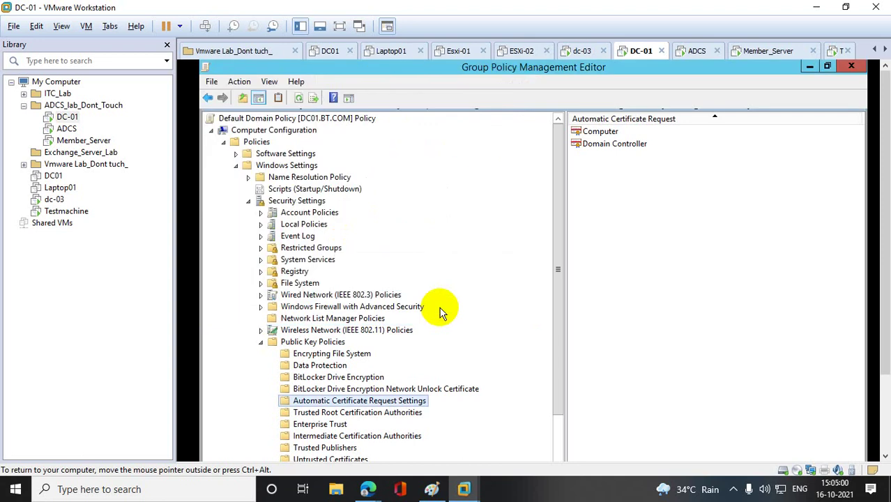
- Close the Group Policy Management Editor, Group Policy Management and Server Manager
left_click(852, 67)
left_click(853, 67)
left_click(852, 67)
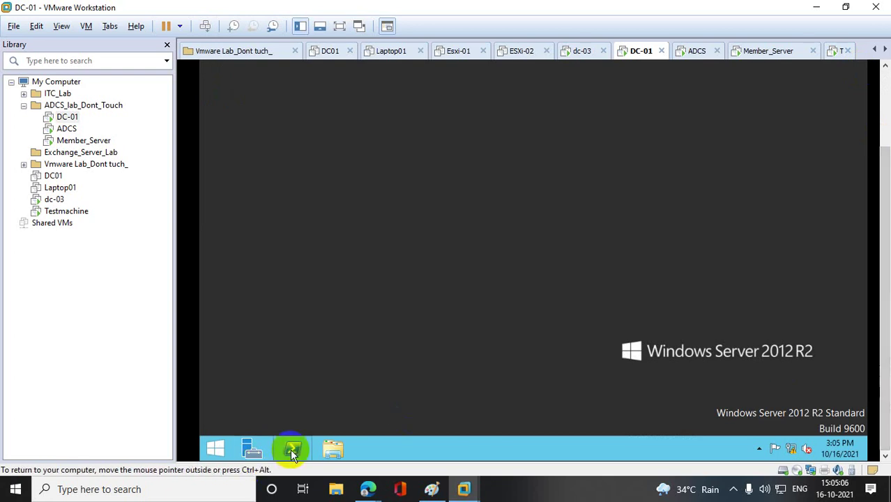
- Run gpupdate /force in a command prompt on DC-01 until computer policy update completes
right_click(215, 447)
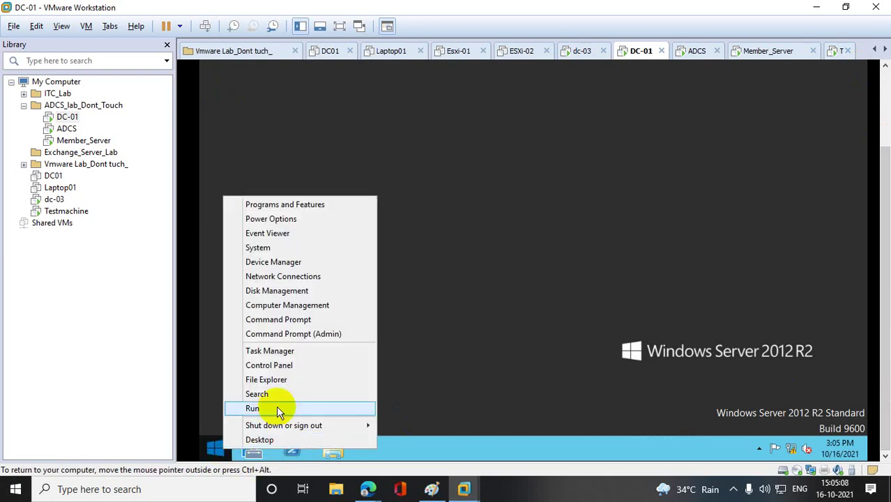
left_click(278, 410)
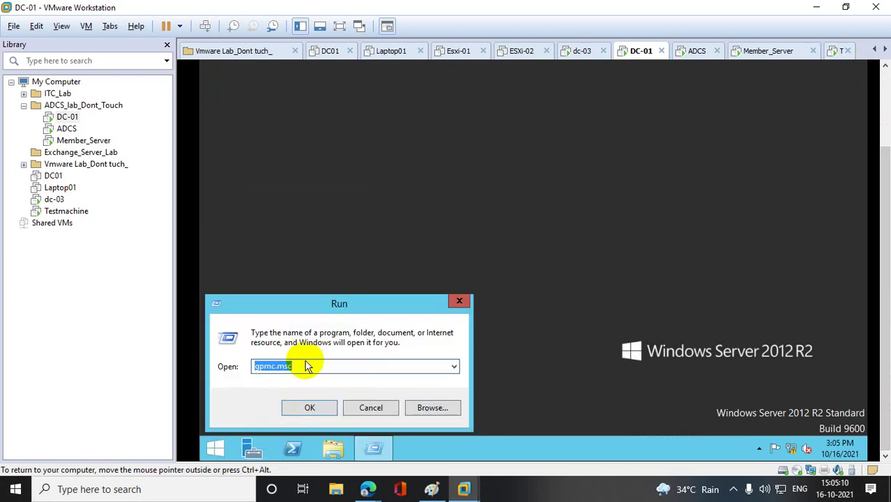
type("cmd")
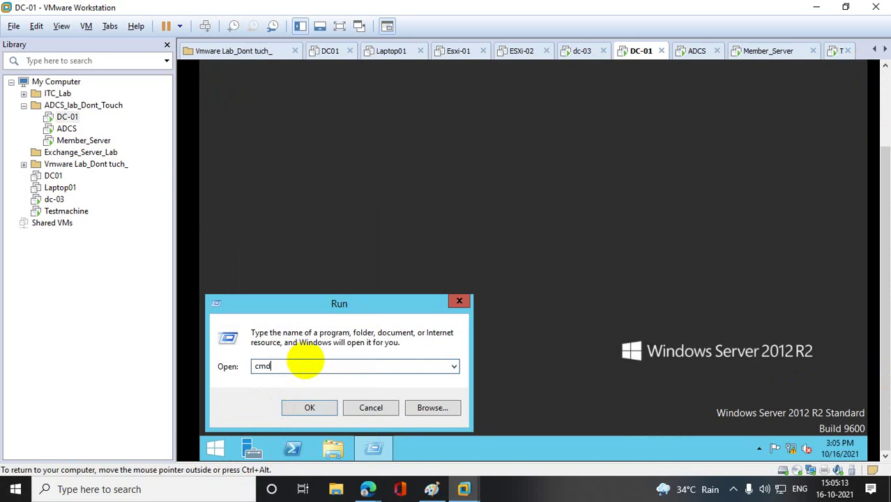
key("Return")
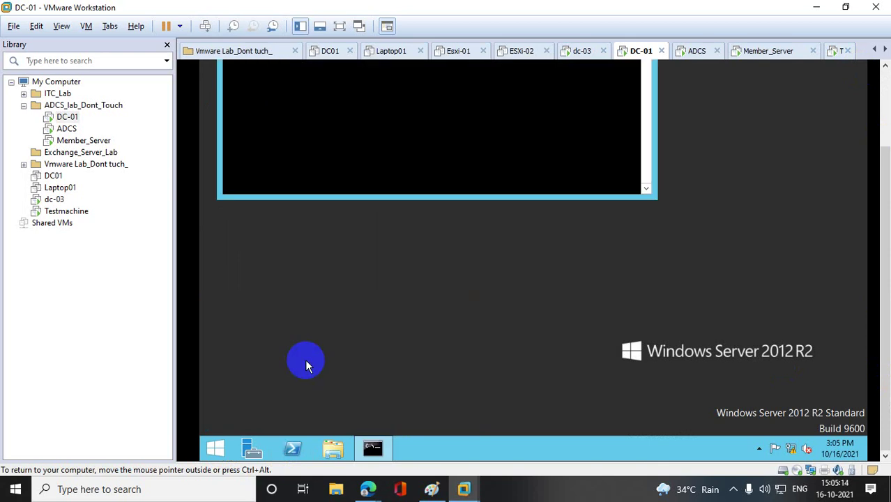
left_click(341, 141)
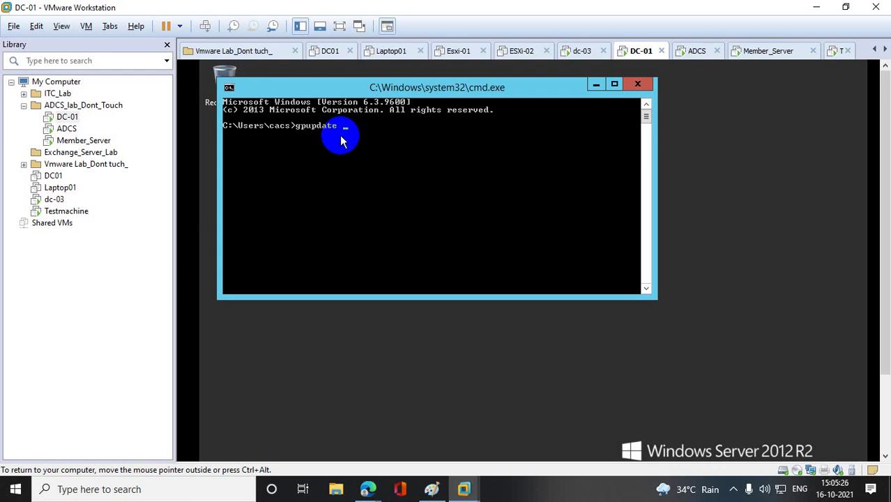
type("/force")
key("Return")
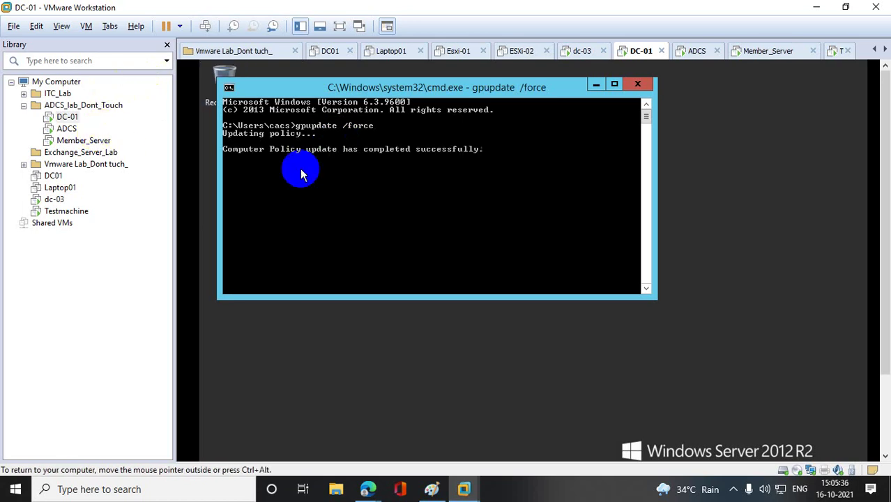
scroll(300, 168, "up", 1)
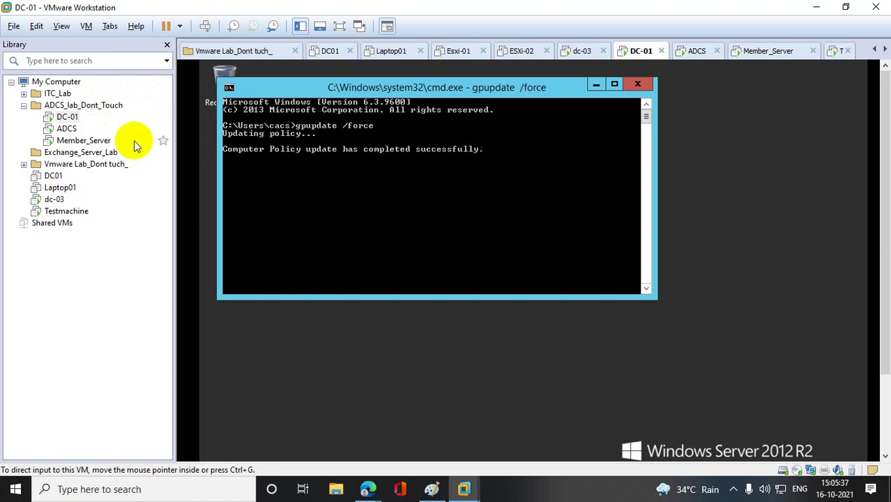
- Delete the existing computer certificate on Member_Server
left_click(70, 141)
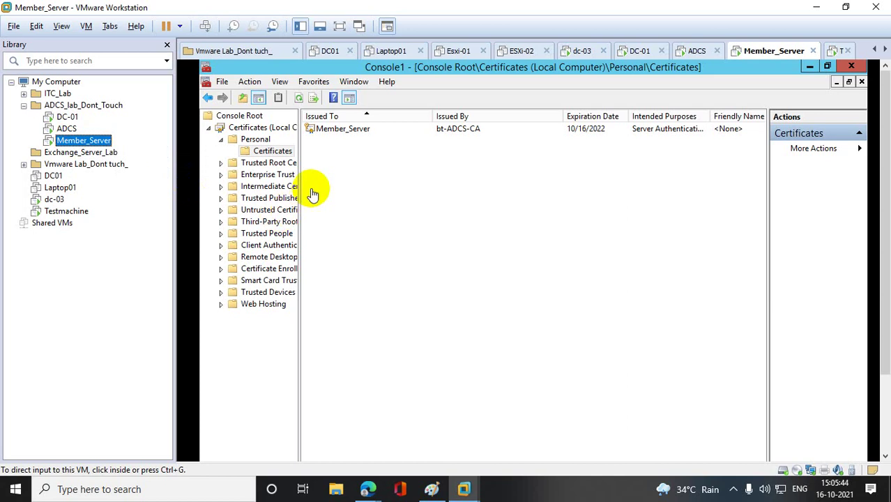
left_click(344, 134)
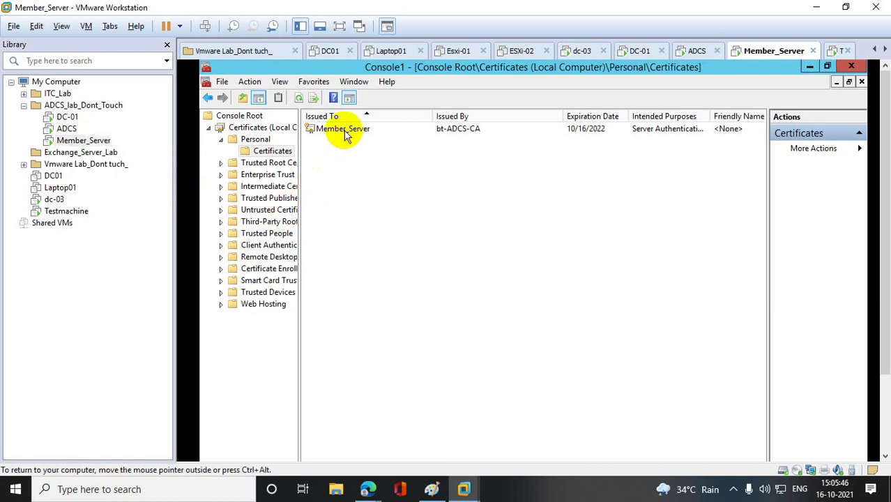
right_click(344, 134)
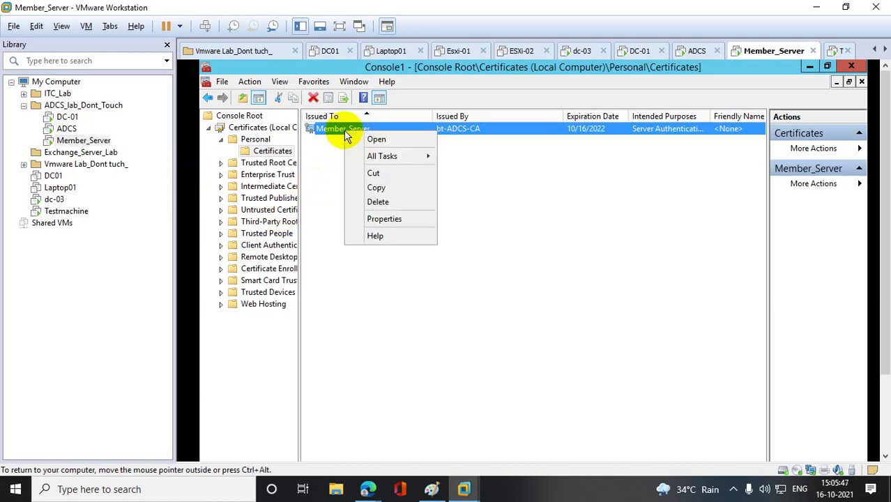
left_click(394, 201)
left_click(590, 352)
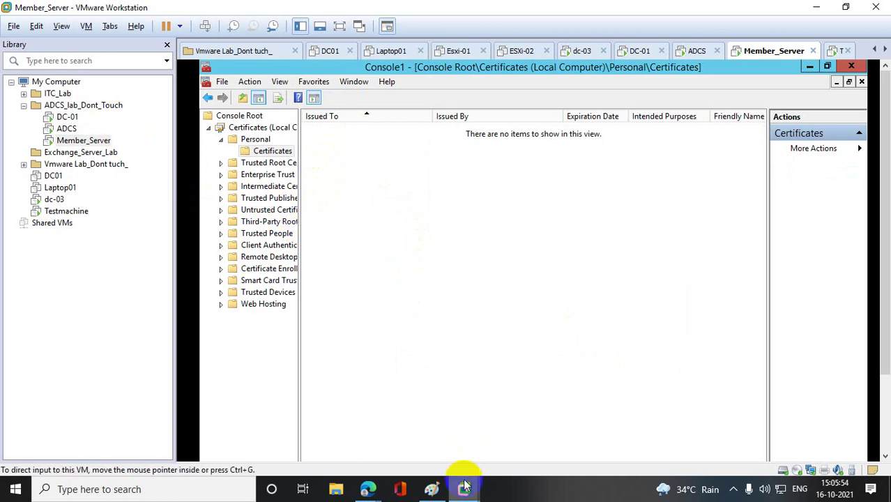
- Close the certificates console without saving, then close Server Manager
mouse_move(464, 485)
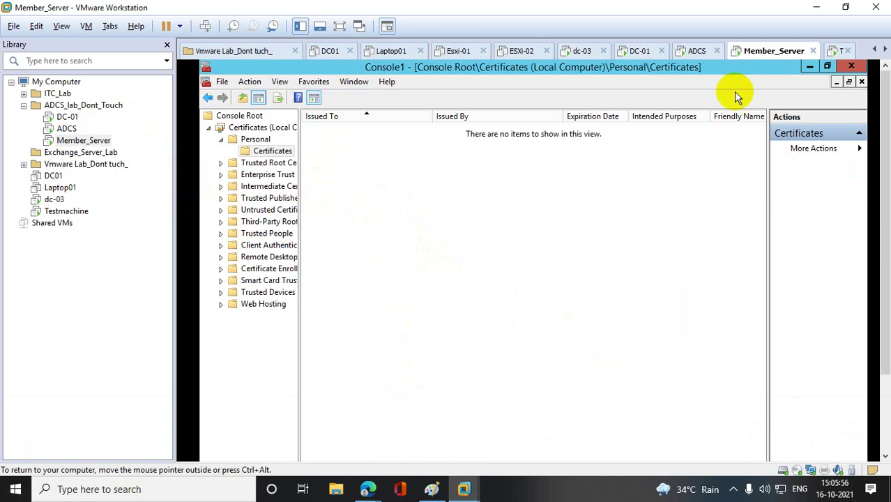
left_click(858, 66)
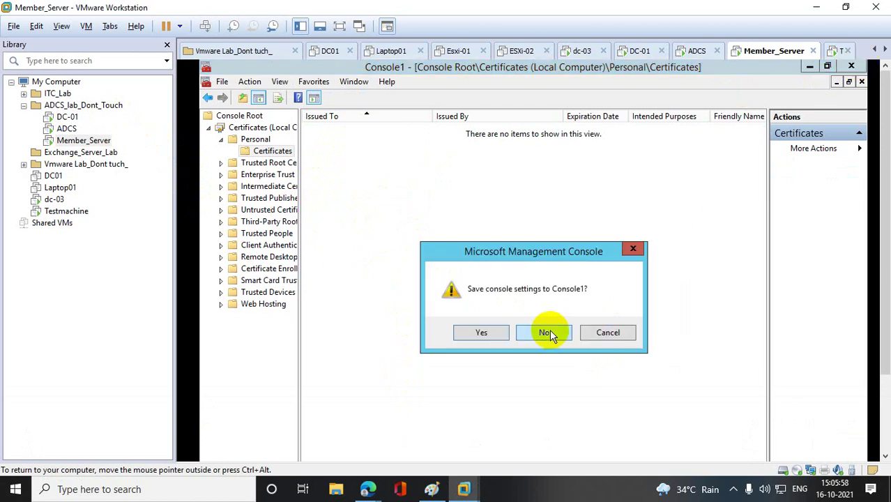
left_click(550, 333)
left_click(847, 64)
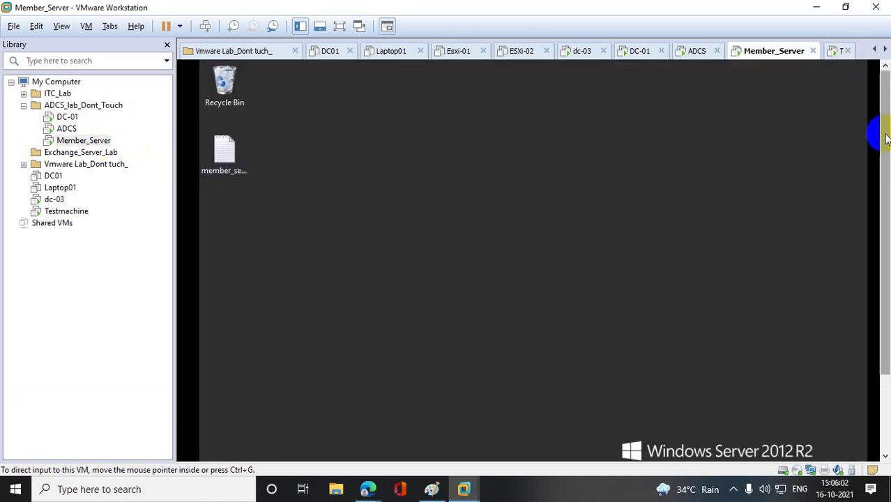
left_click_drag(886, 138, 886, 215)
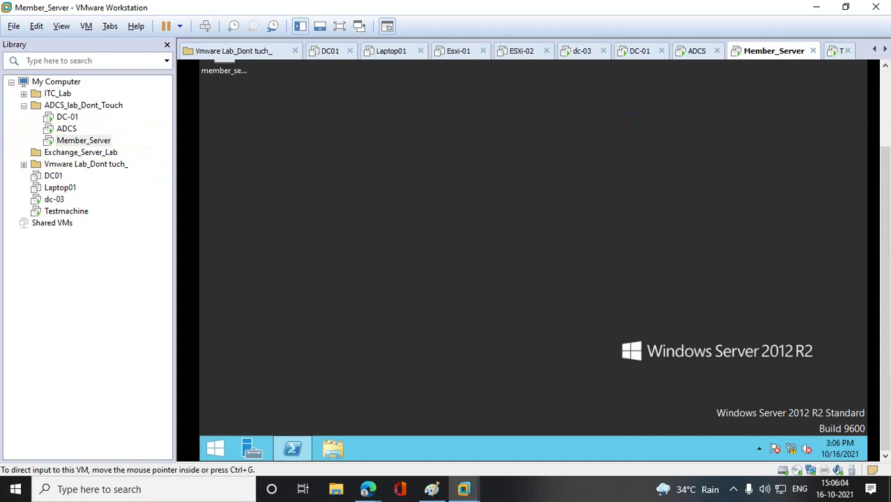
- Run gpupdate /force and then rsop in PowerShell on Member_Server
left_click(293, 450)
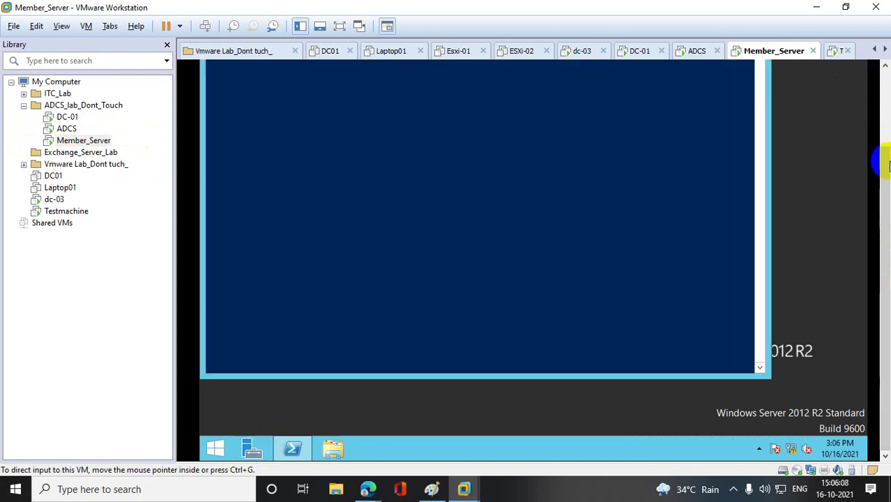
scroll(884, 162, "up", 3)
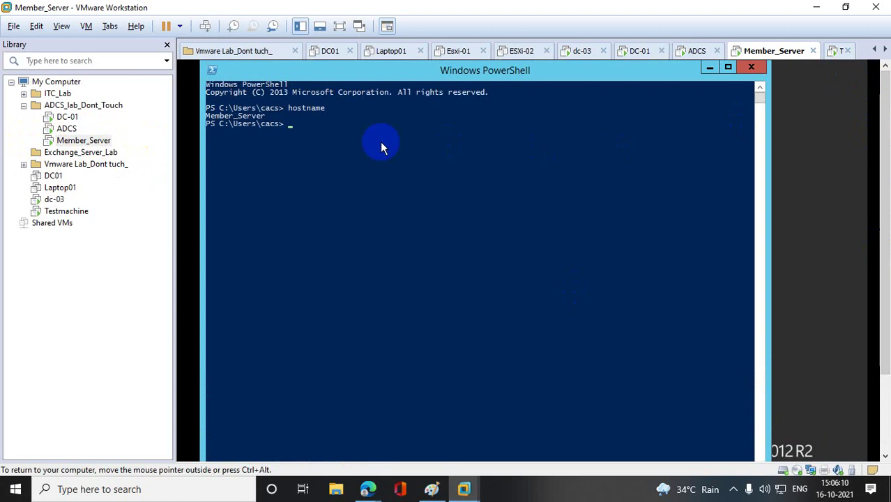
left_click(332, 155)
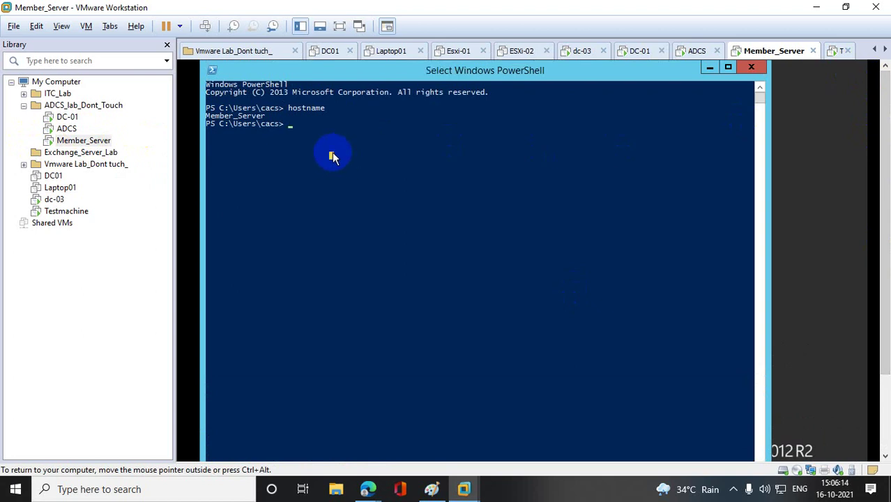
type("gpup")
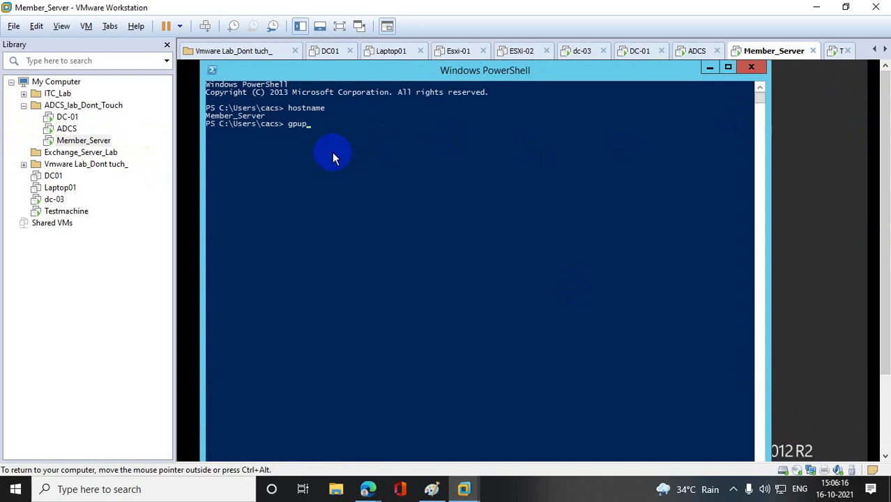
type("date /force")
key("Return")
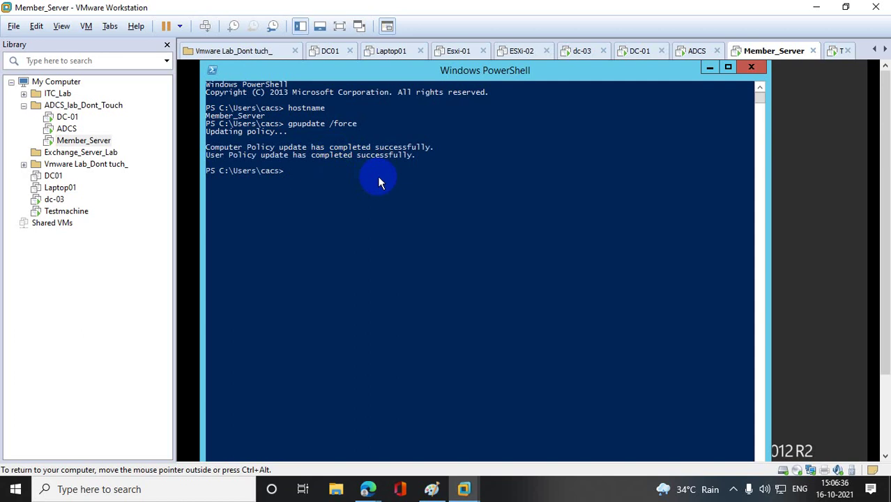
type("rsop")
key("Return")
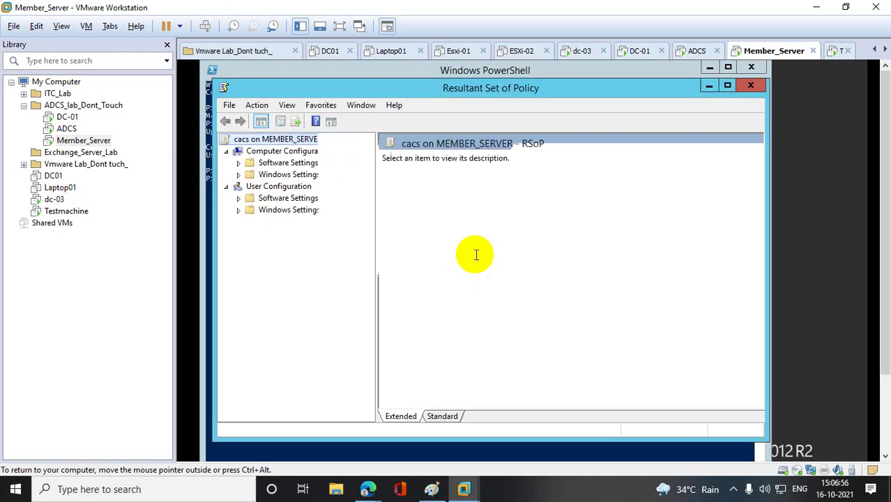
- Check the GPOs applied to Computer and User Configuration, then close RSoP without saving
right_click(303, 153)
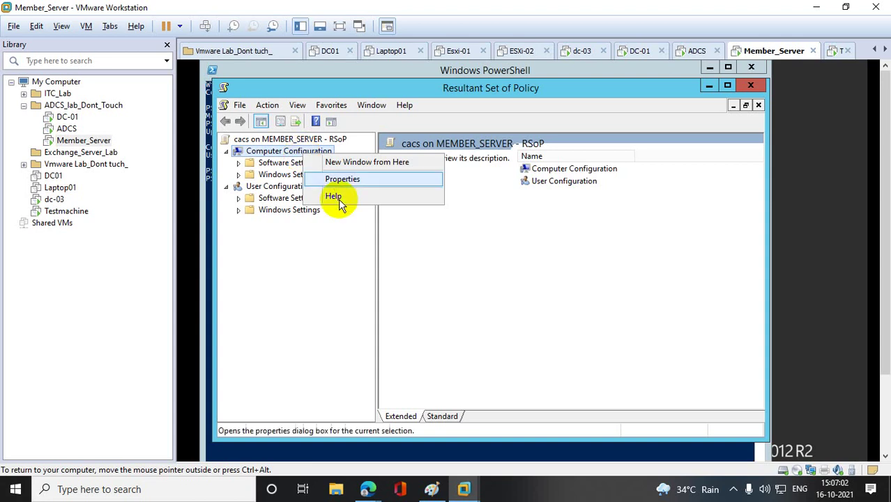
left_click(340, 180)
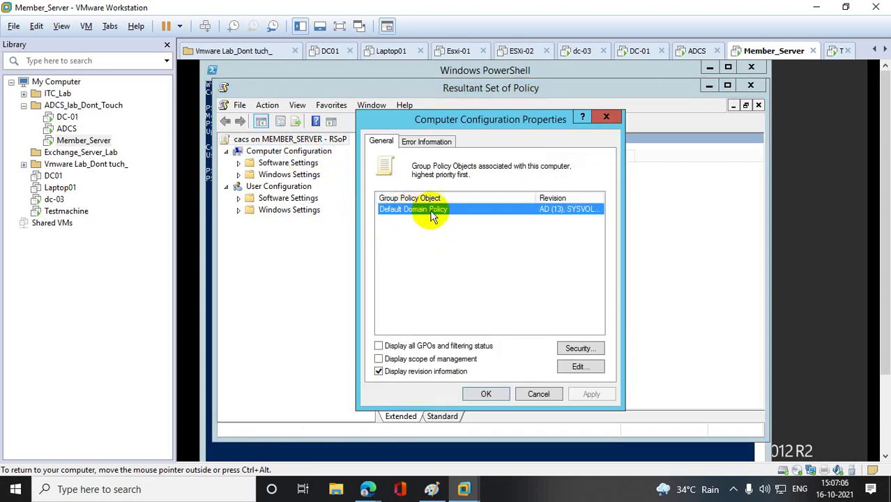
left_click(606, 118)
right_click(288, 189)
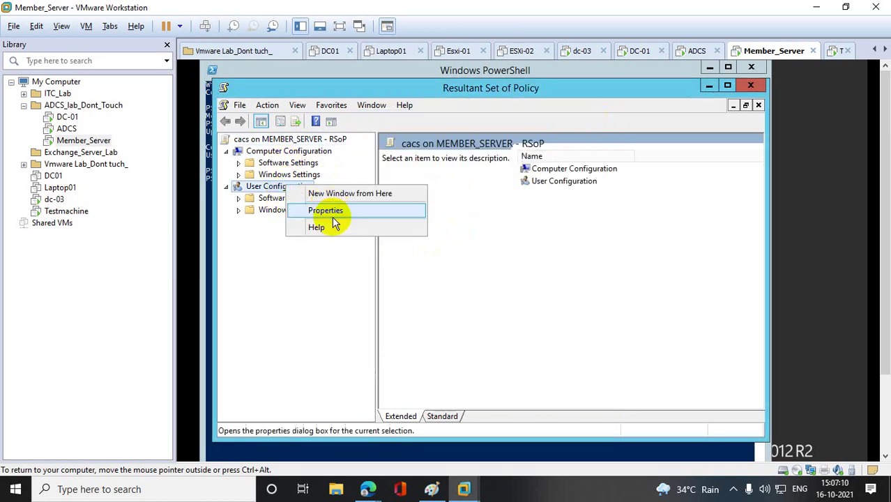
left_click(332, 211)
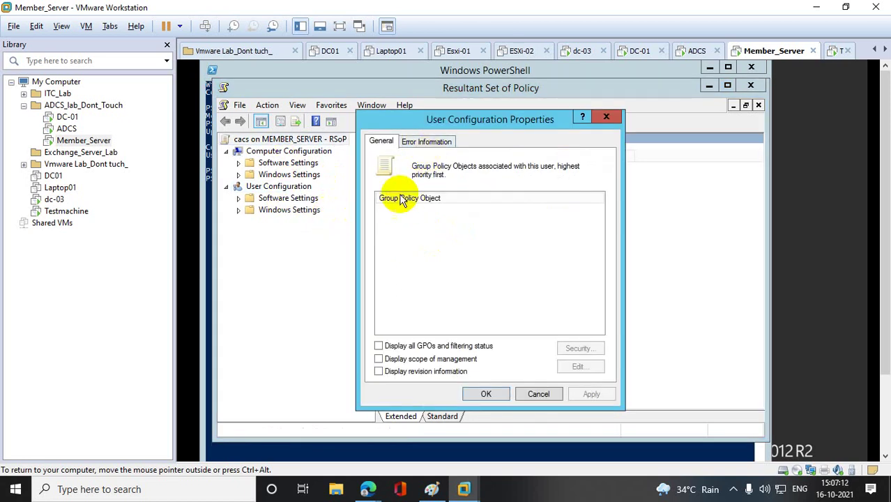
left_click(607, 117)
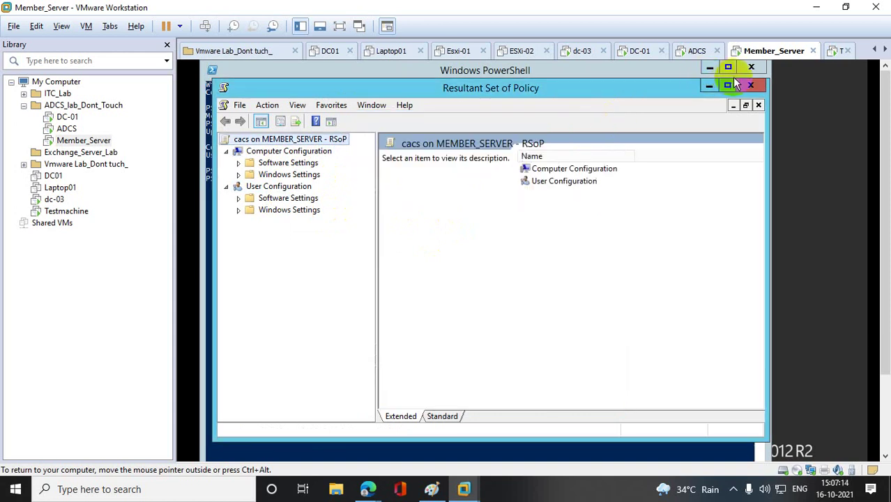
left_click(750, 85)
left_click(515, 297)
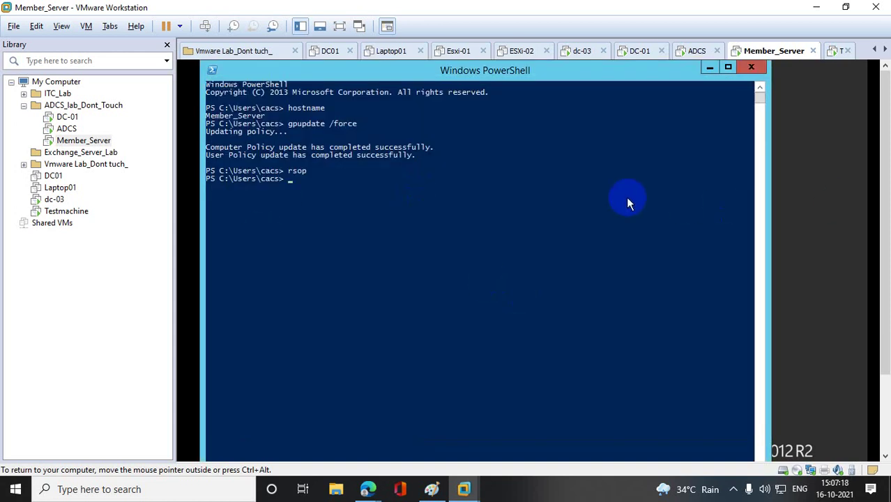
- Launch mmc and add the Certificates snap-in for the local computer account
type("mmc")
key("Return")
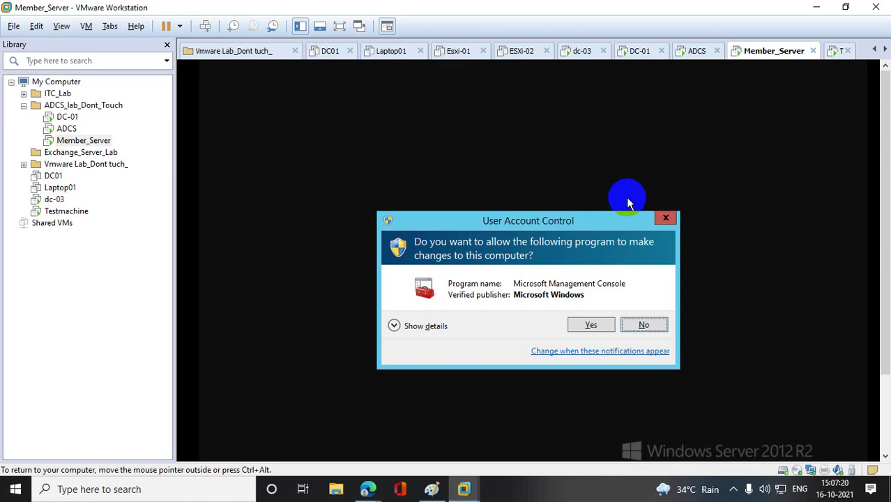
left_click(593, 326)
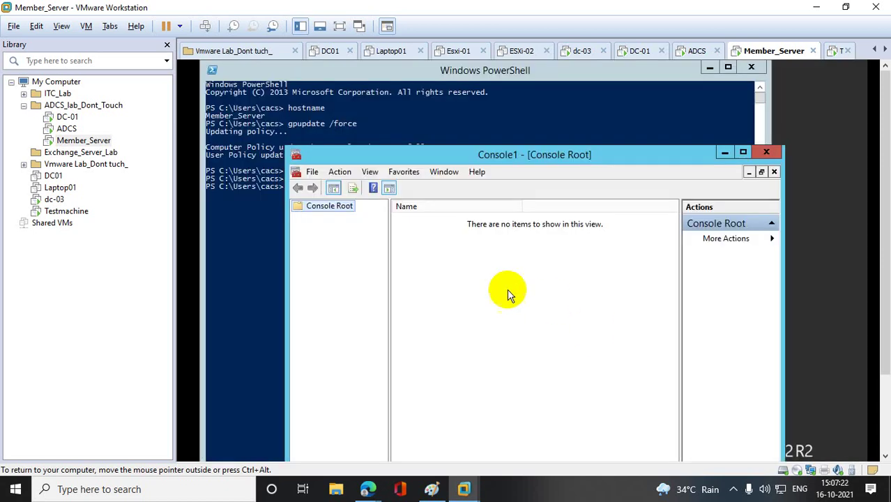
left_click(313, 172)
left_click(353, 248)
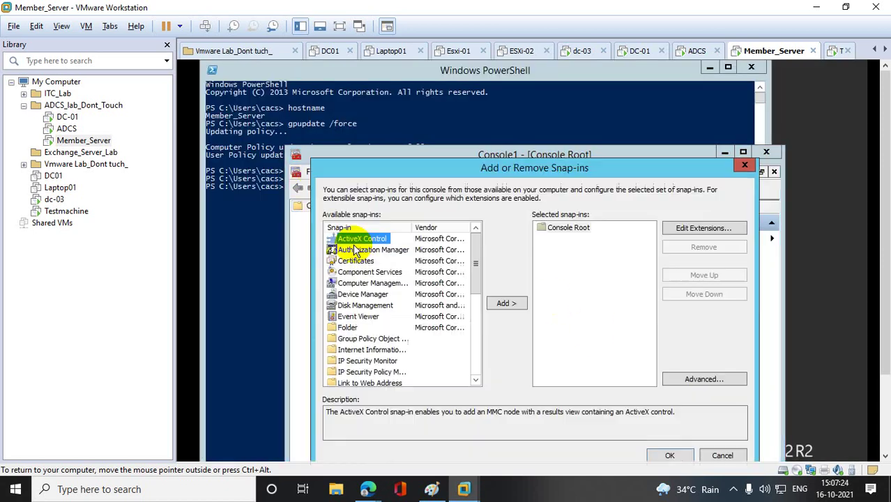
left_click(349, 261)
left_click(508, 303)
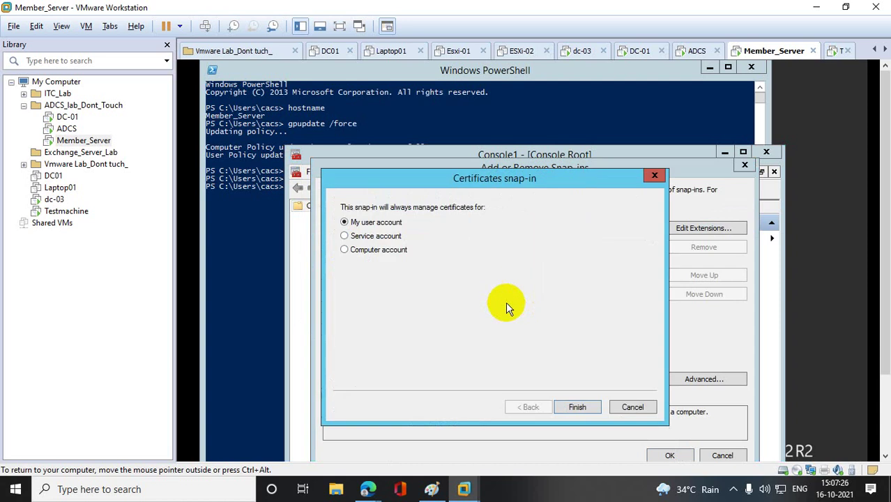
left_click(377, 250)
left_click(588, 411)
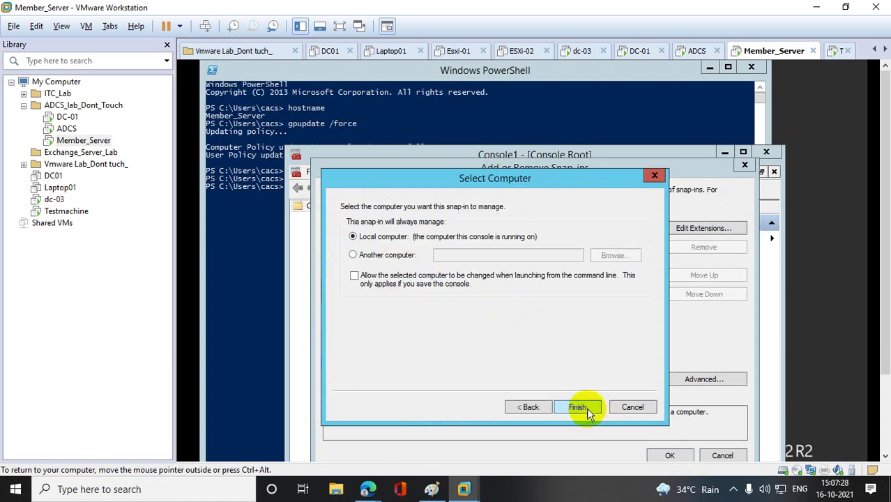
left_click(588, 411)
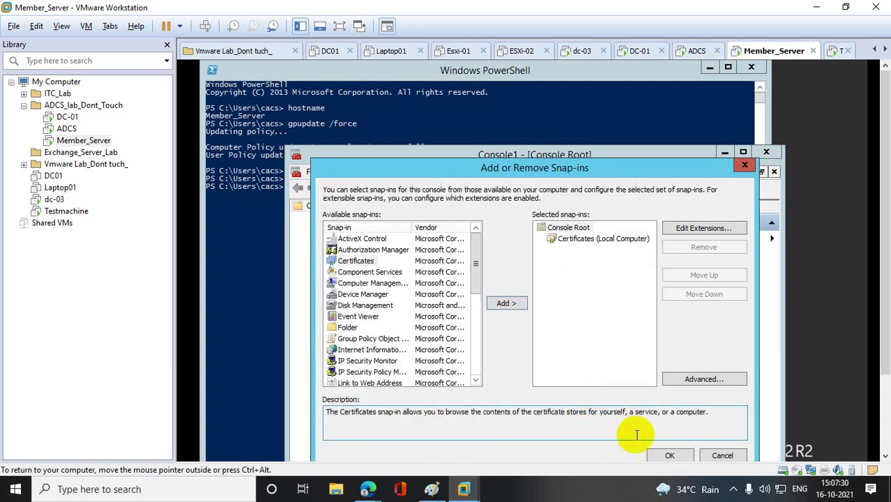
left_click(669, 456)
- Delete the Member_Server.bt.com certificate from the Personal store and return to PowerShell
left_click(299, 218)
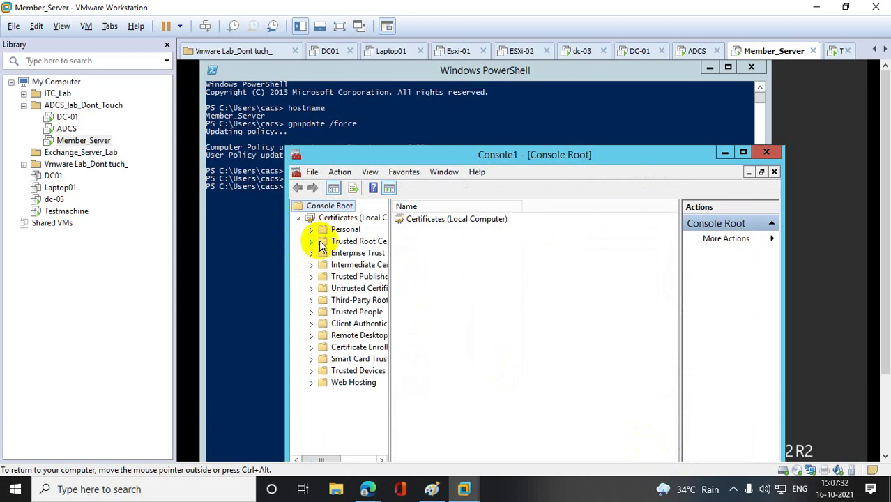
left_click(323, 231)
left_click(311, 229)
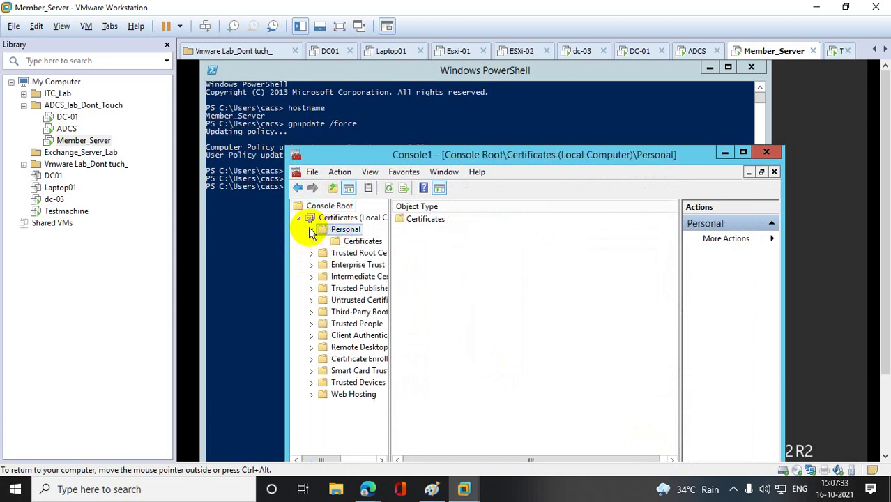
left_click(356, 240)
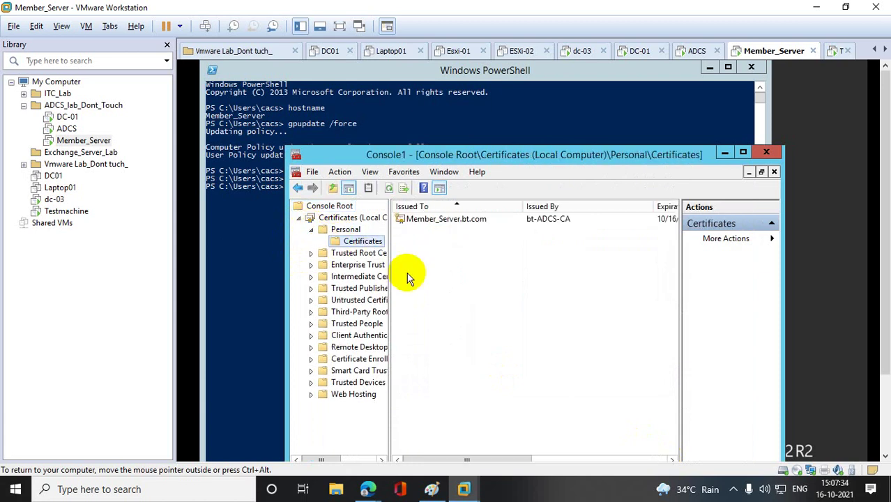
left_click(474, 220)
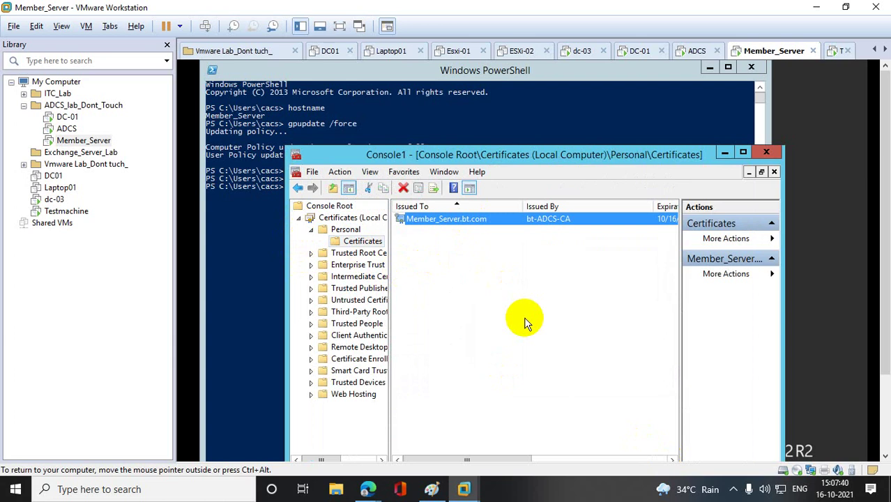
right_click(463, 221)
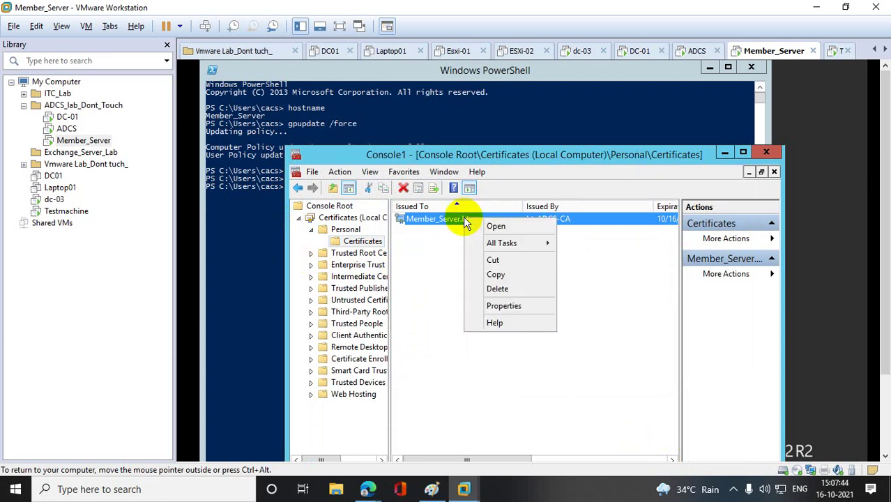
left_click(505, 290)
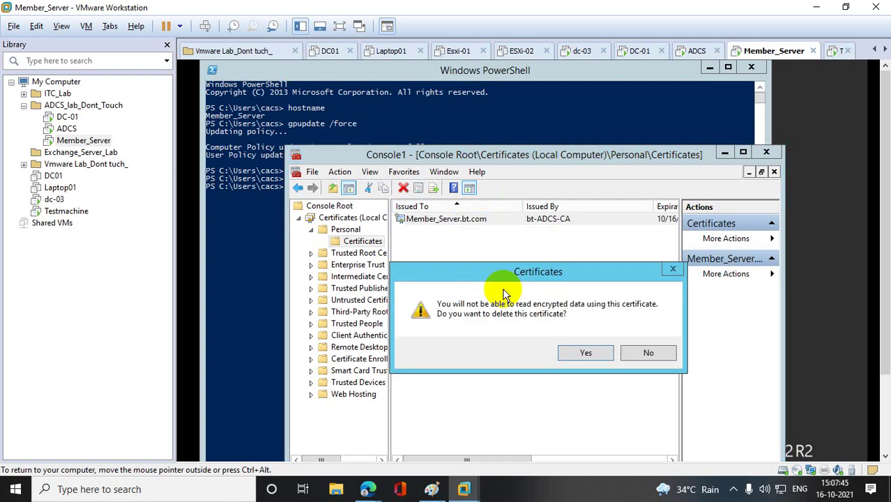
left_click(604, 354)
left_click(275, 236)
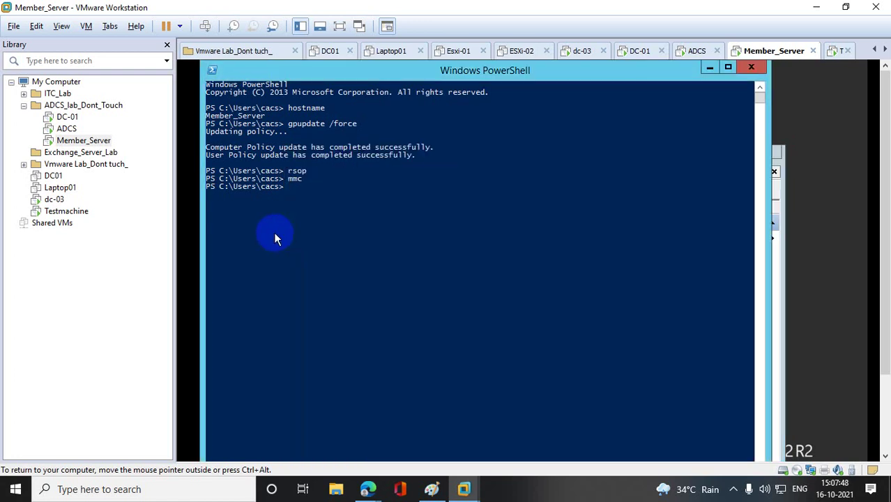
- Rerun gpupdate /force, refresh Personal certificates to find the re-enrolled Member_Server.bt.com, then switch to Testmachine
key("Up")
key("Up")
key("Up")
key("Return")
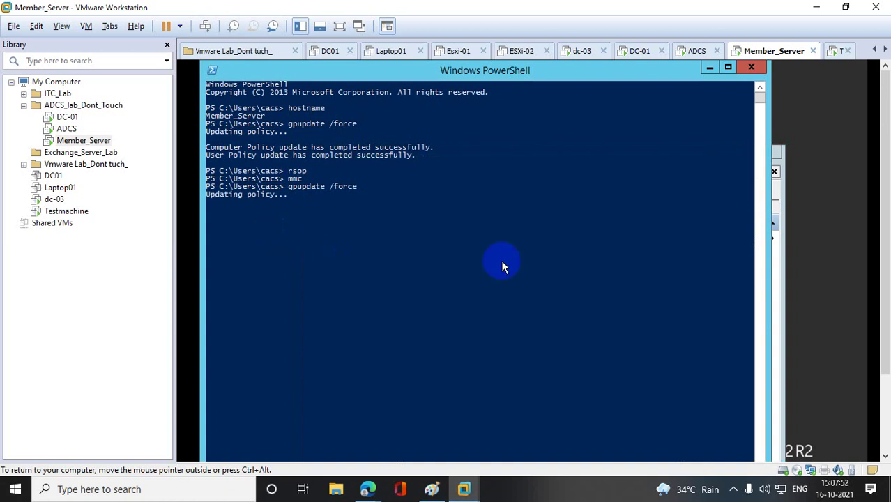
left_click(780, 258)
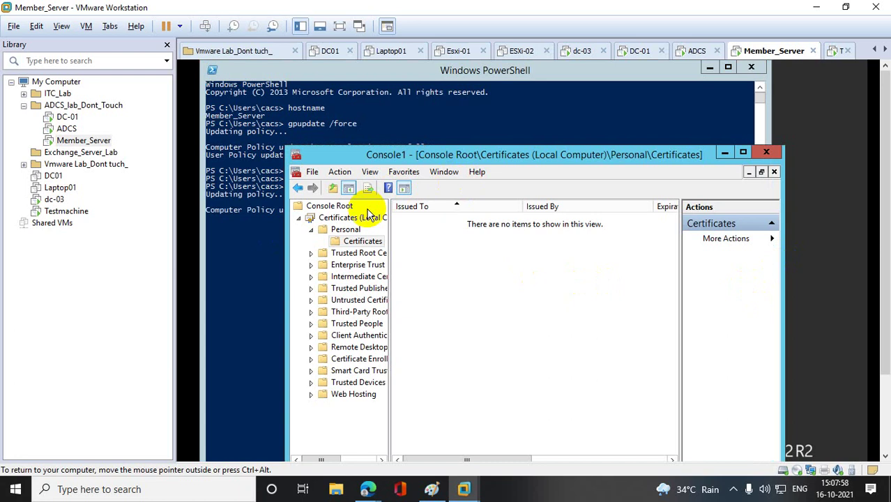
right_click(370, 245)
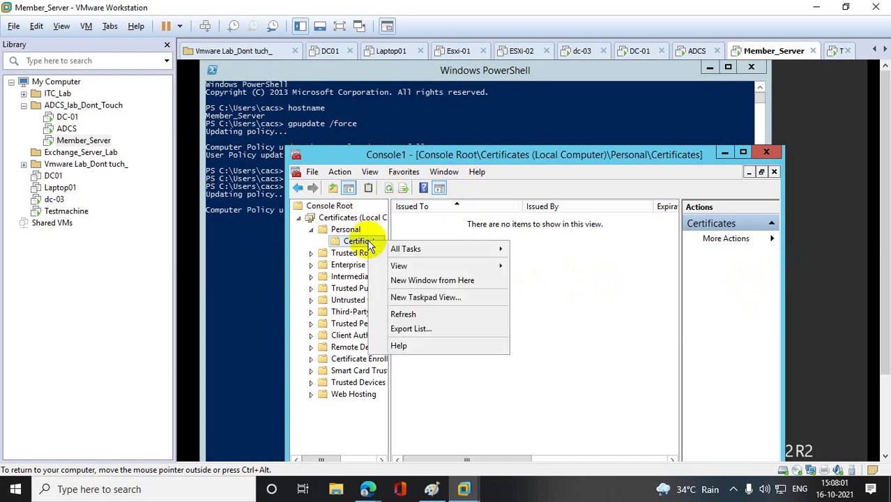
left_click(419, 314)
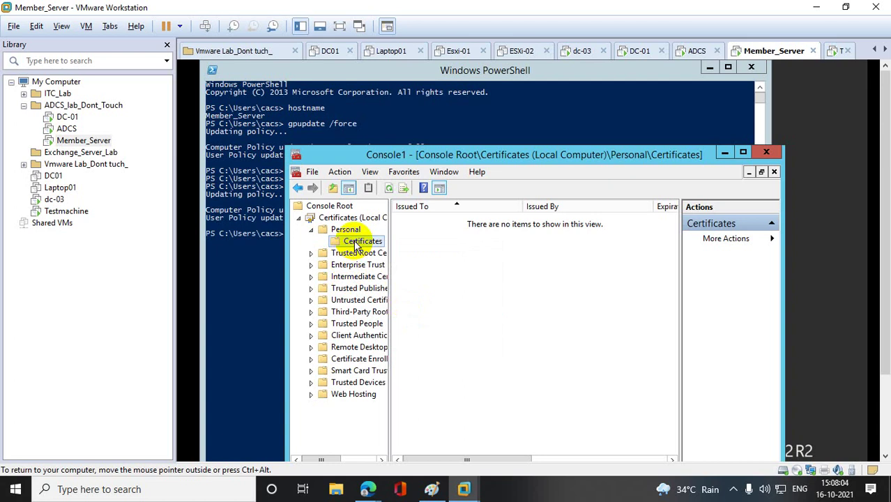
right_click(355, 241)
left_click(391, 315)
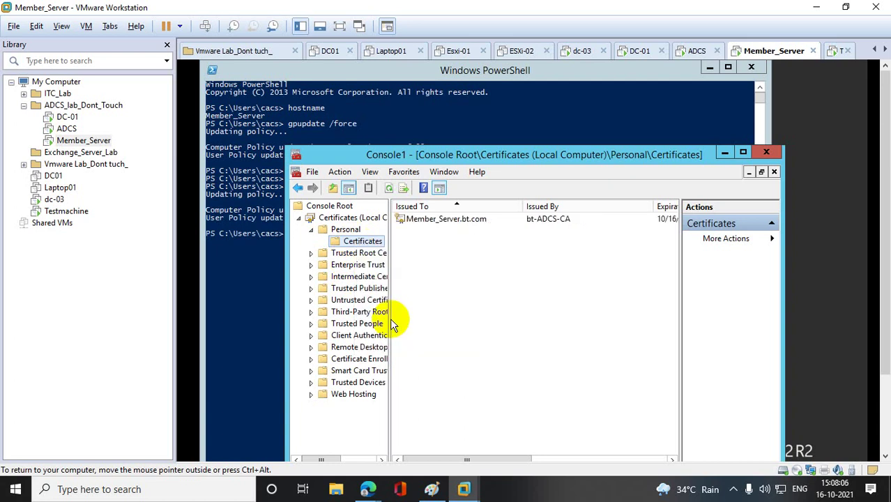
left_click(444, 220)
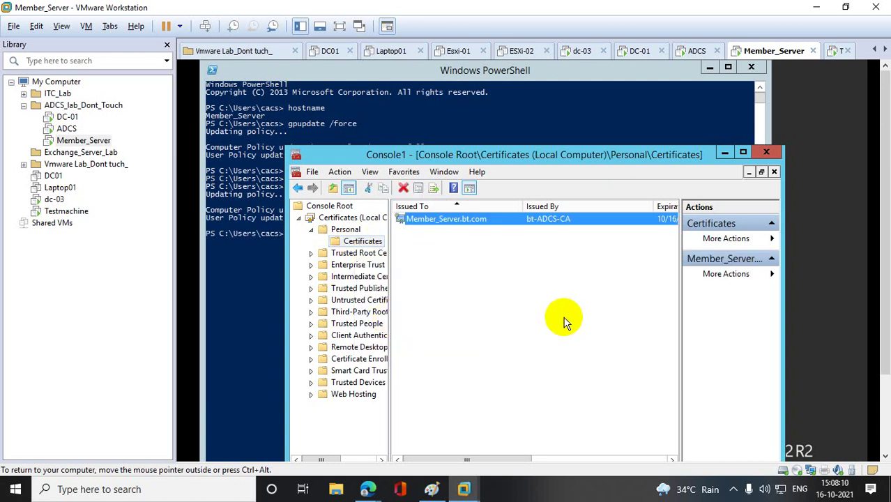
left_click(76, 211)
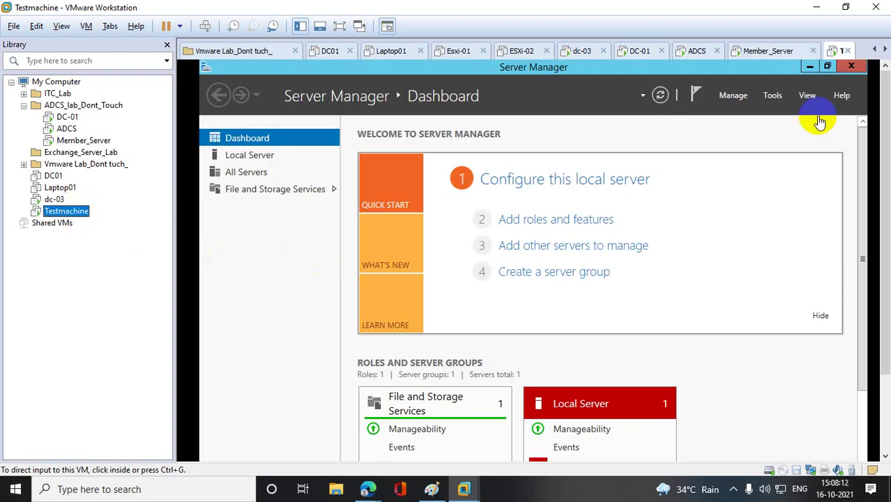
- Close Server Manager and open Testmachine's advanced system settings from This PC properties
left_click(852, 67)
left_click_drag(887, 116, 888, 195)
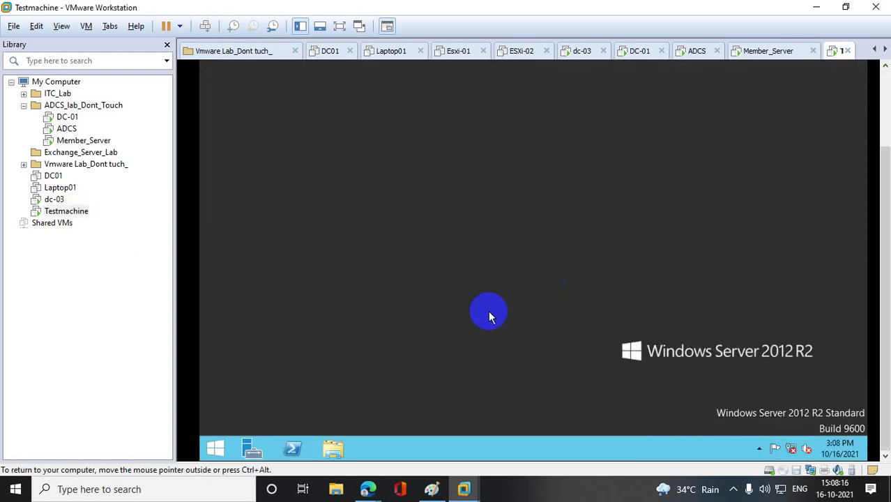
left_click(215, 448)
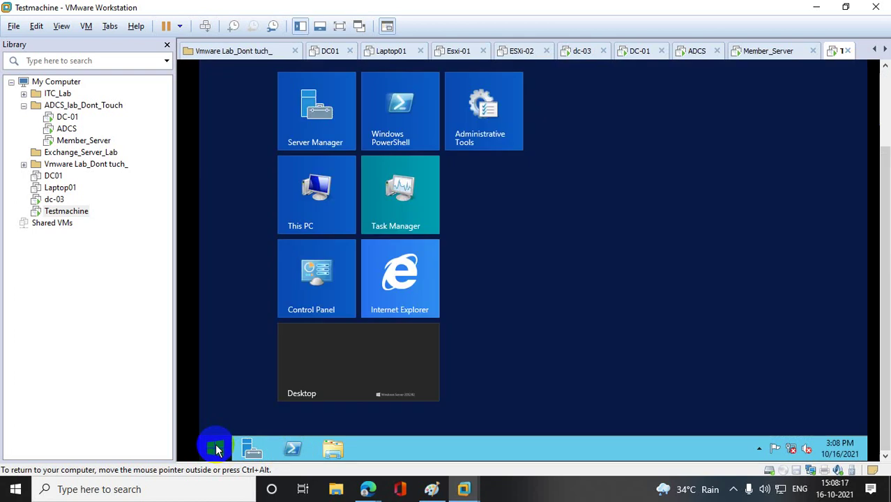
right_click(329, 203)
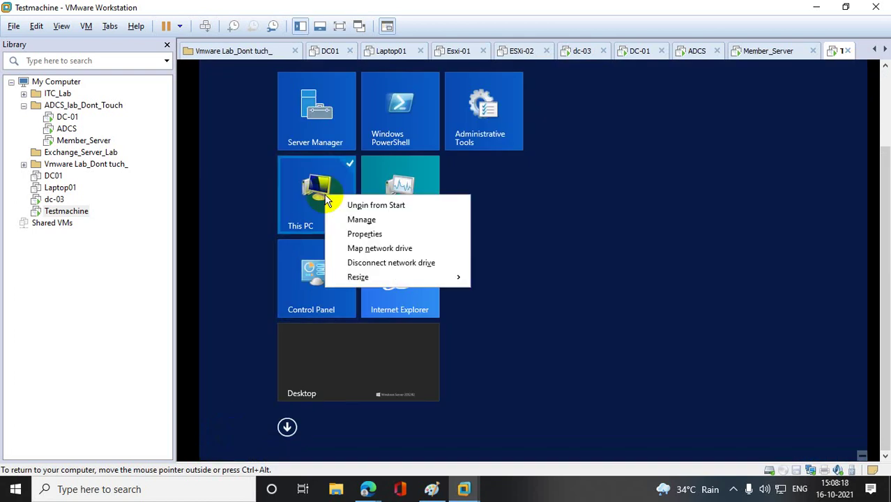
left_click(383, 233)
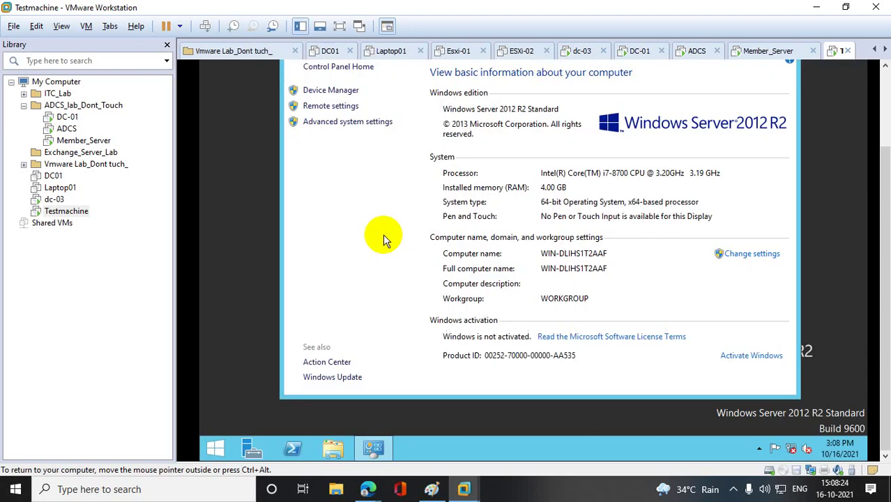
left_click(329, 121)
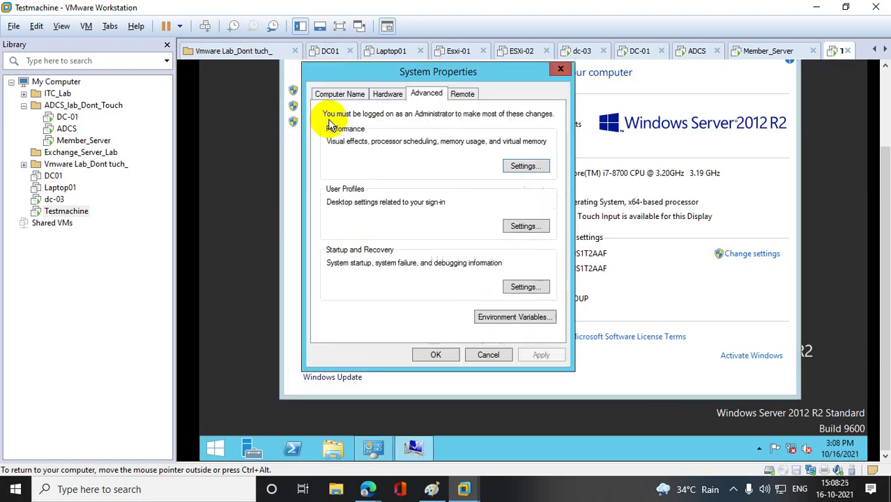
- Rename the computer to Test2 and restart the VM now to apply it
left_click(357, 94)
left_click(529, 221)
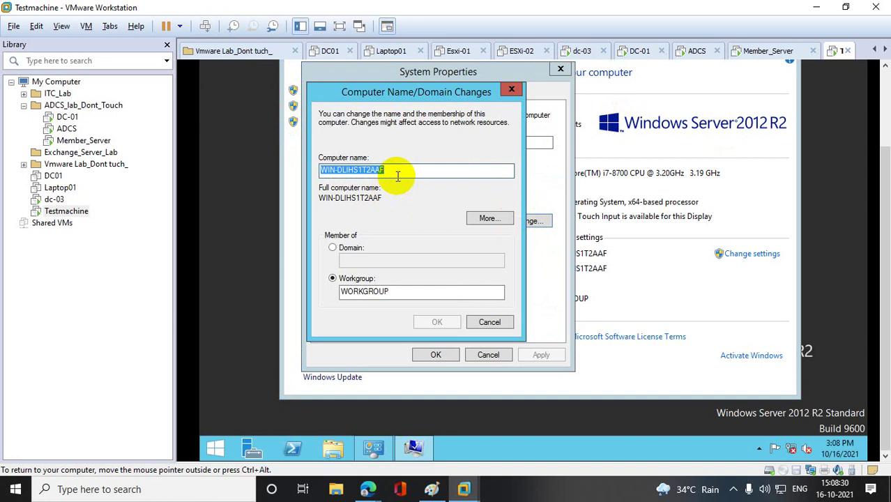
type("Test2")
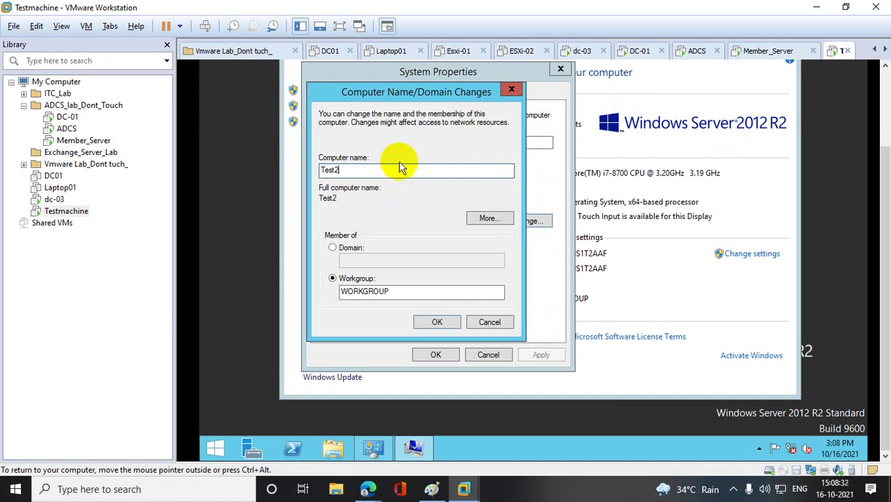
left_click(434, 321)
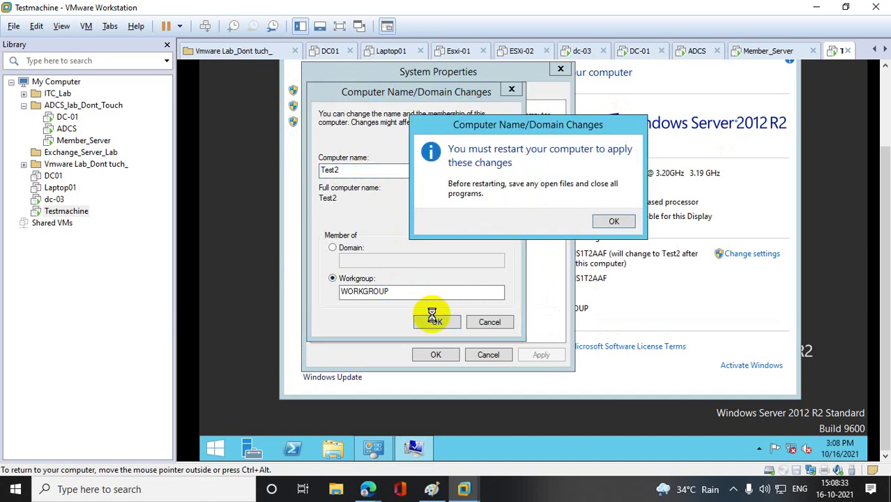
left_click(623, 230)
left_click(438, 356)
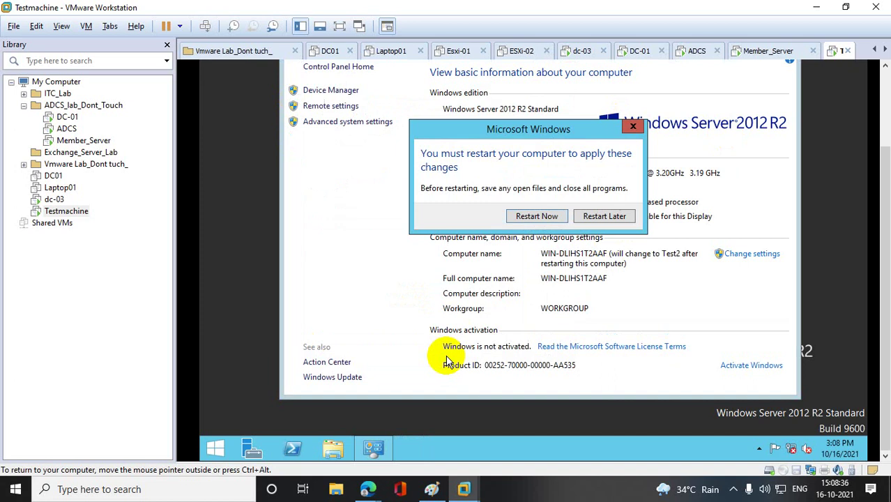
left_click(536, 218)
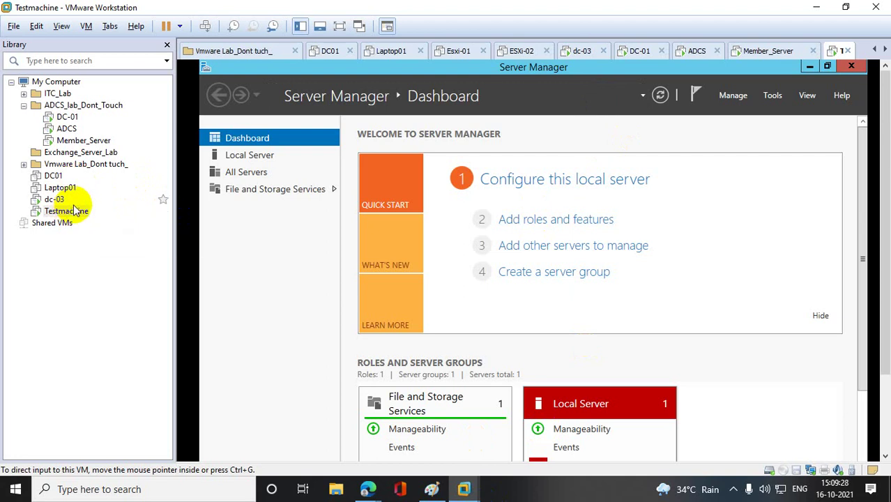
- Move Testmachine into the ADCS_lab_Dont_Touch library folder, then select DC-01
left_click_drag(85, 213, 90, 156)
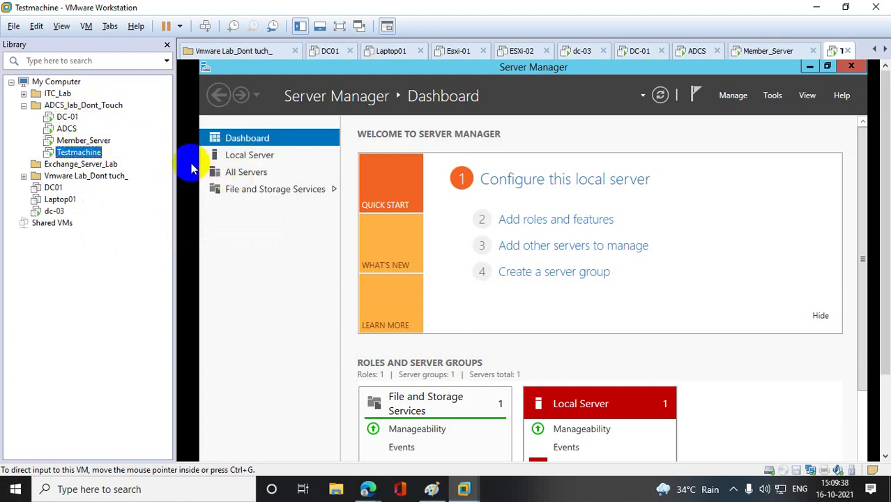
left_click(73, 120)
left_click(73, 120)
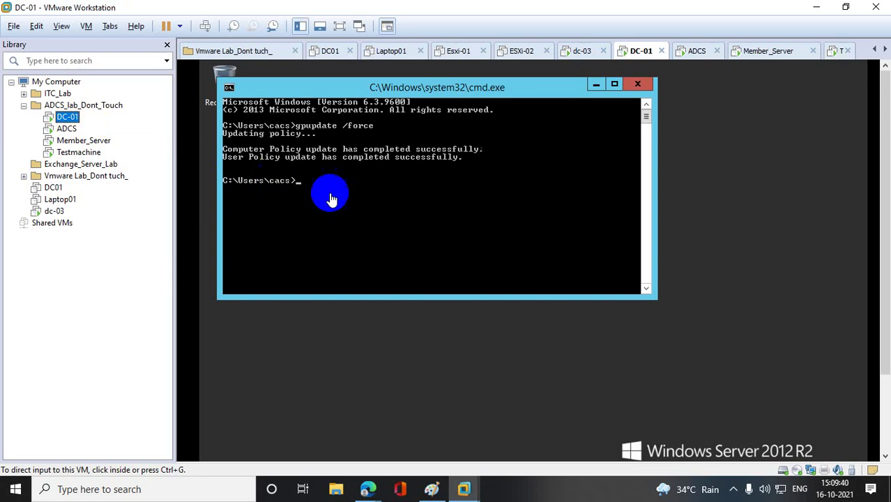
type("ipc")
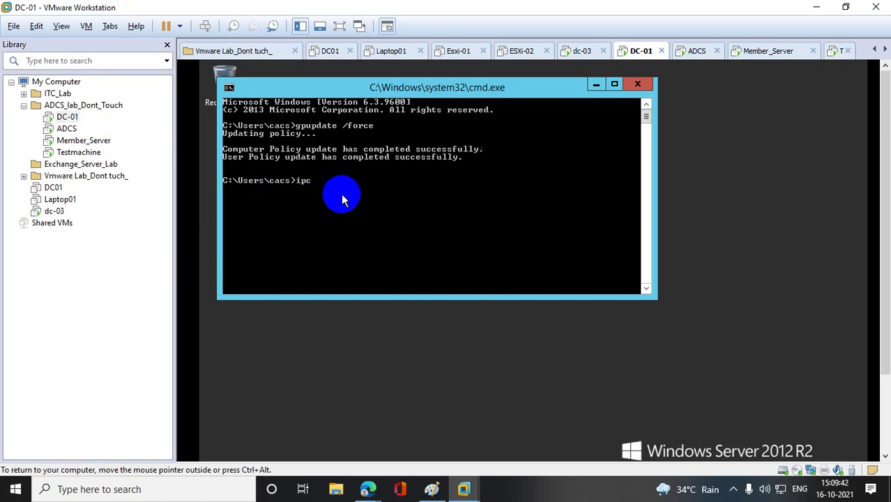
type("onfig")
key("Return")
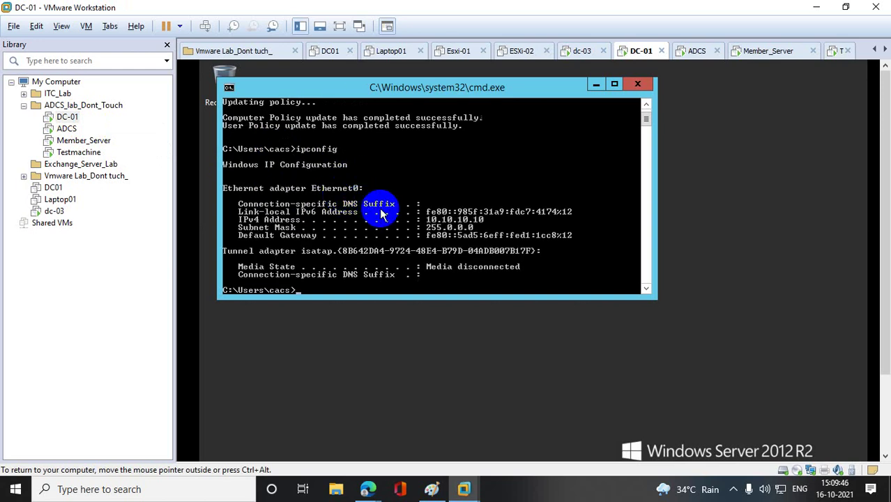
left_click(69, 152)
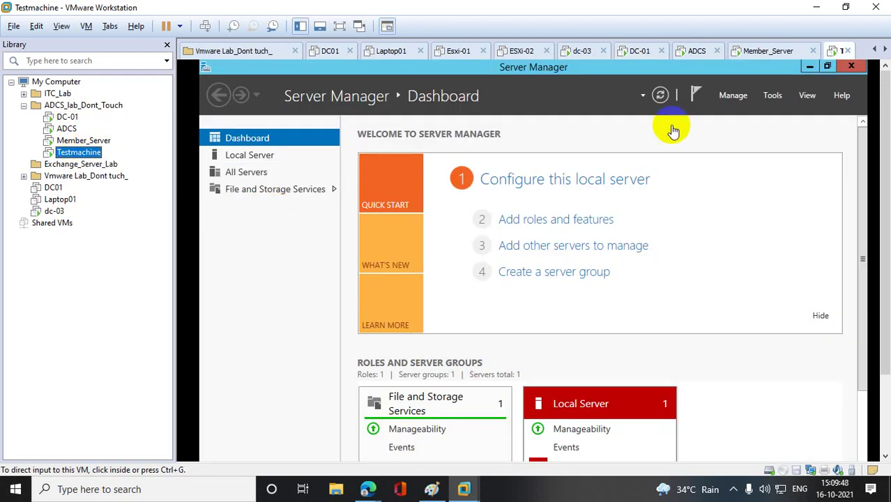
- Turn off Windows Firewall for private and public networks through firewall.cpl
left_click(852, 64)
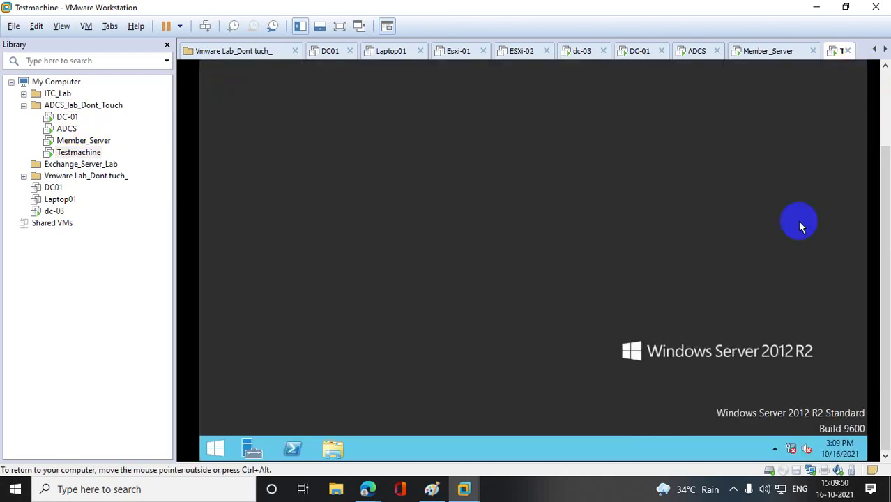
right_click(215, 449)
left_click(225, 407)
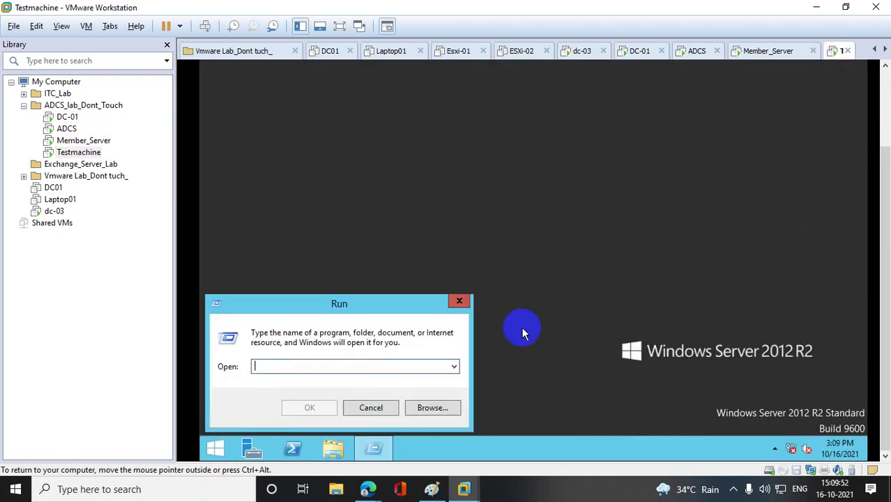
type("firewall.cpl")
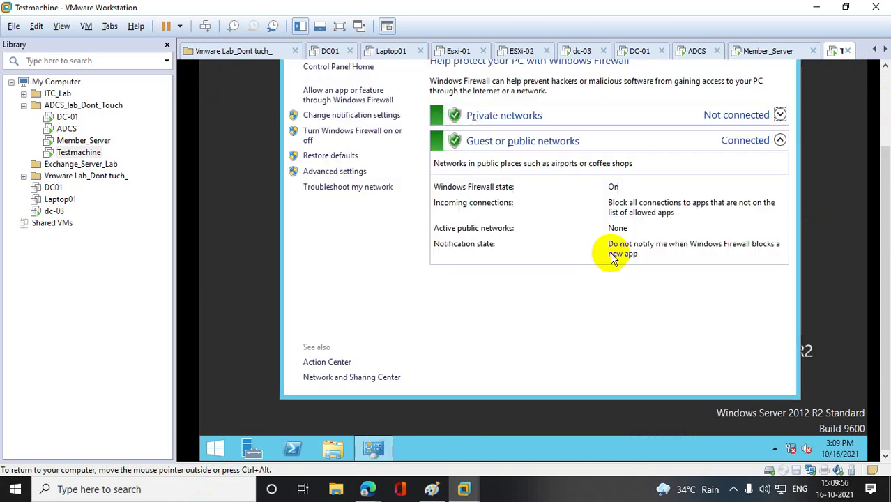
left_click(364, 142)
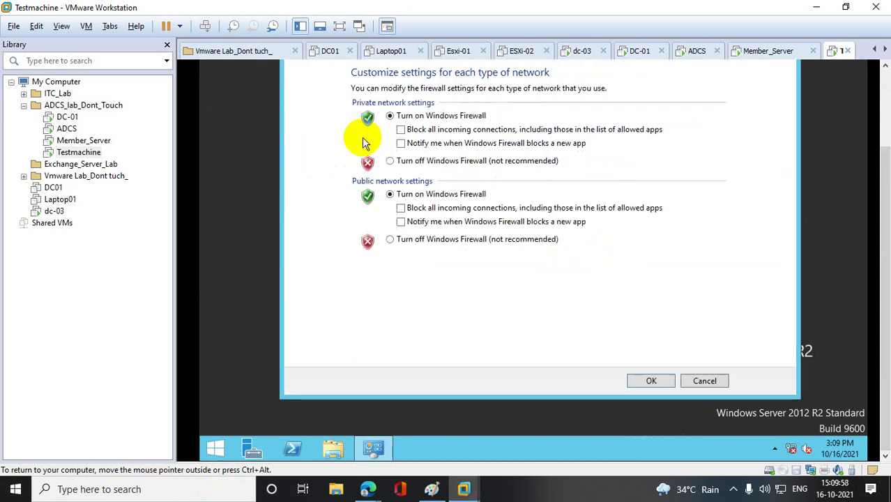
left_click(390, 161)
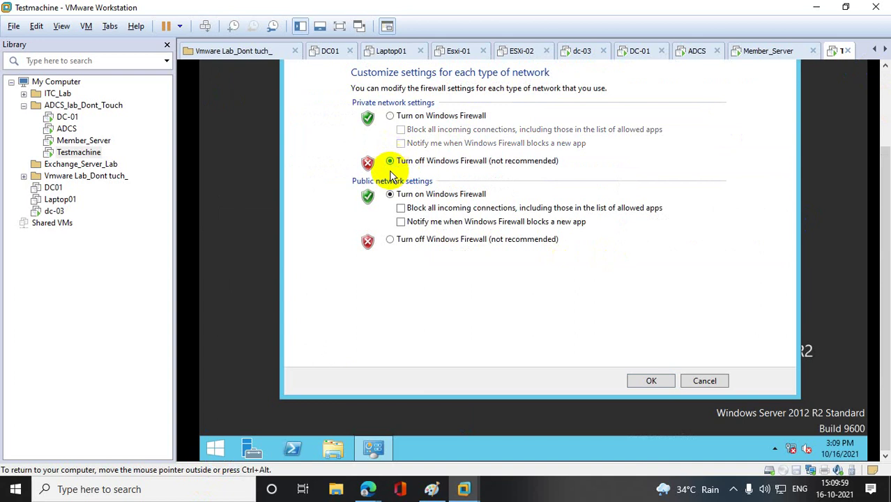
left_click(390, 239)
left_click(652, 381)
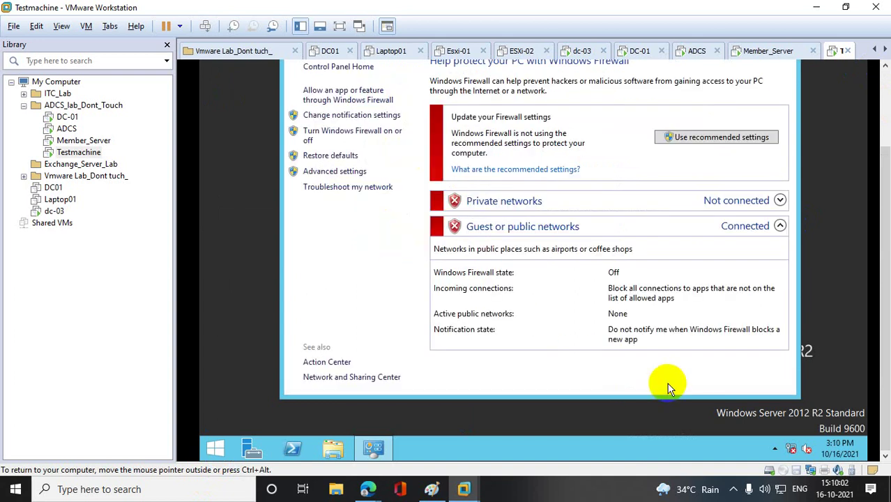
right_click(217, 445)
left_click(265, 400)
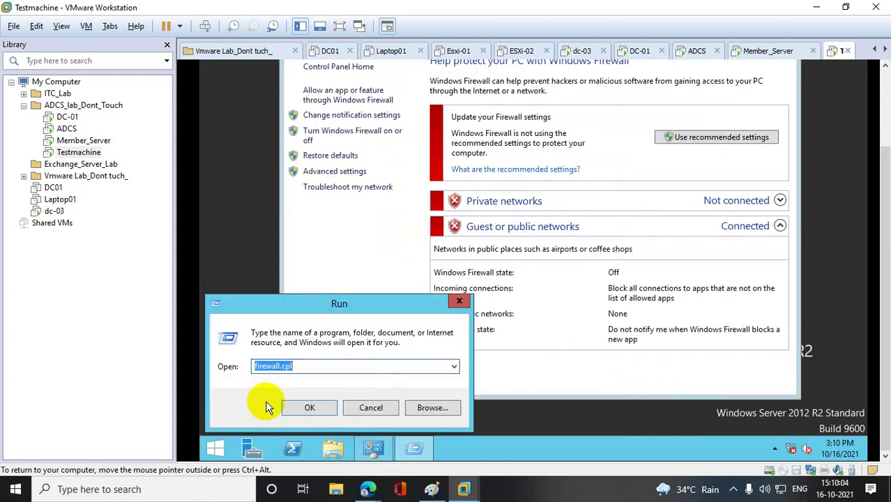
- Attach Testmachine's network adapter to custom network VMnet0 in the VM settings
type("msconfig")
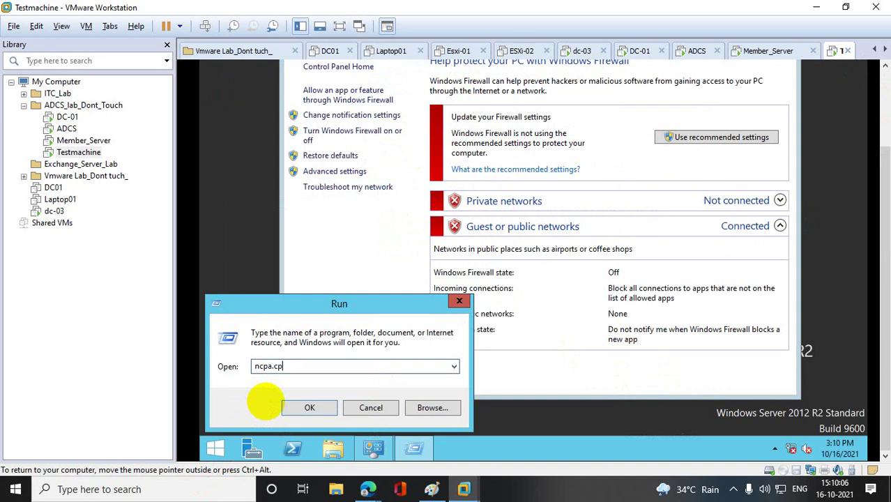
key("Return")
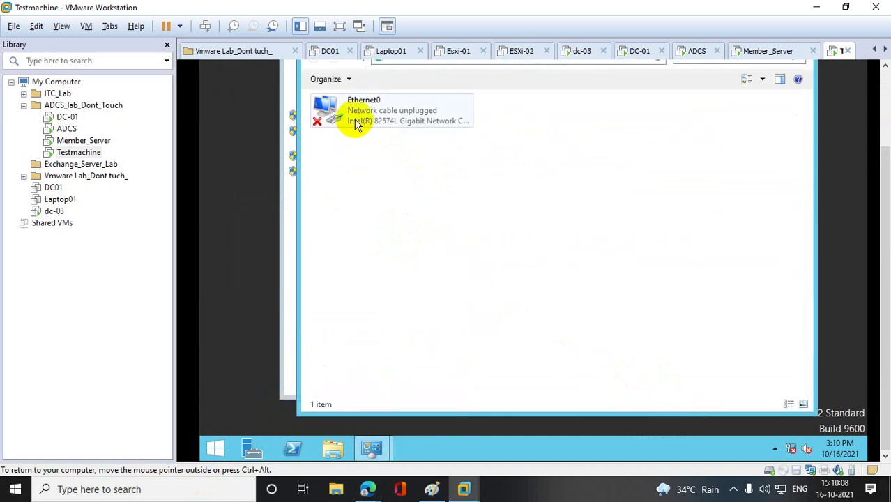
right_click(75, 153)
left_click(129, 375)
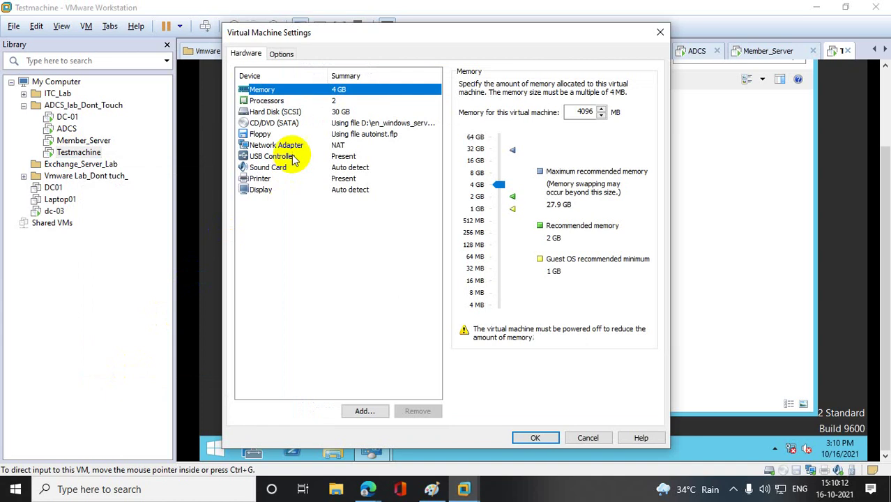
left_click(277, 145)
left_click(469, 193)
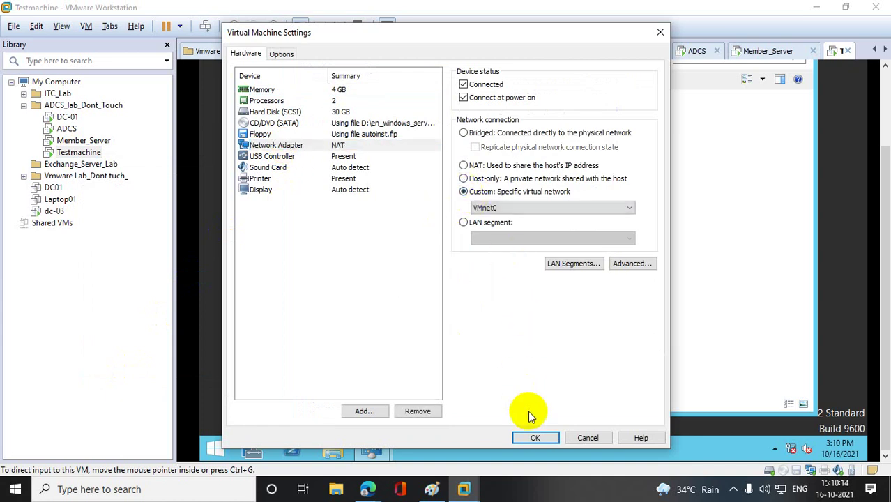
left_click(534, 435)
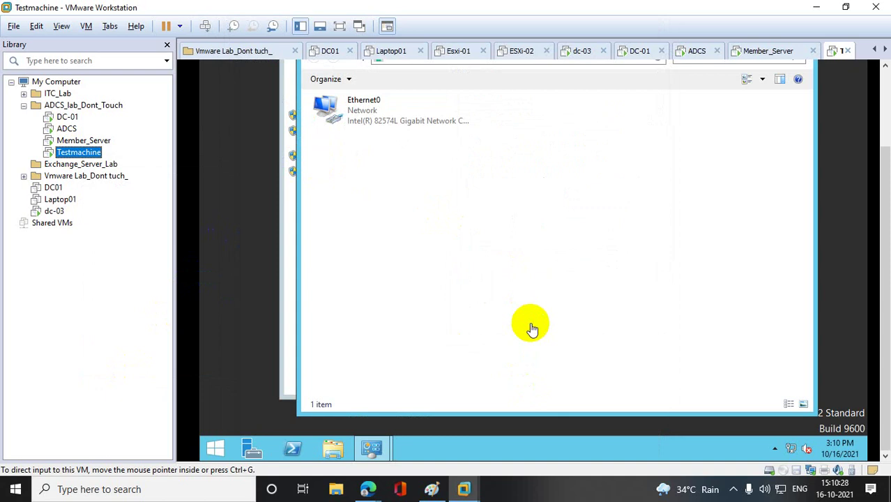
- Give Ethernet0 static IPv4 10.10.10.18, mask 255.0.0.0, DNS 10.10.10.10
right_click(364, 123)
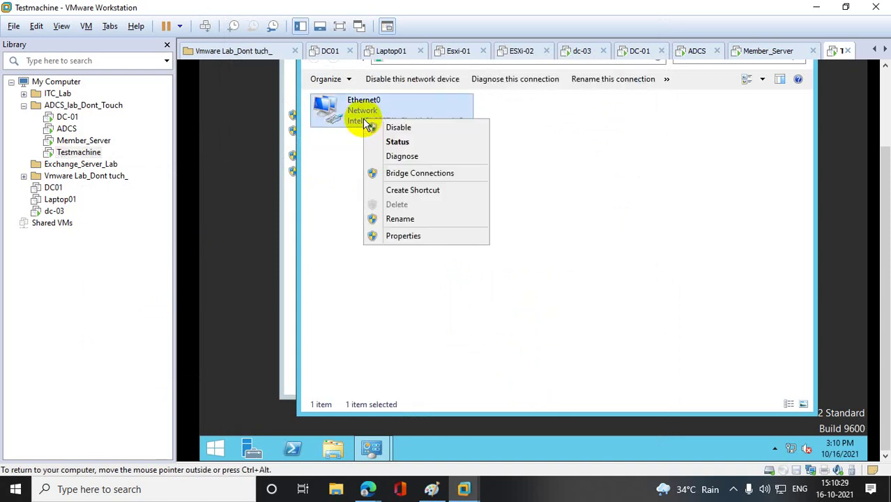
left_click(405, 236)
double_click(442, 275)
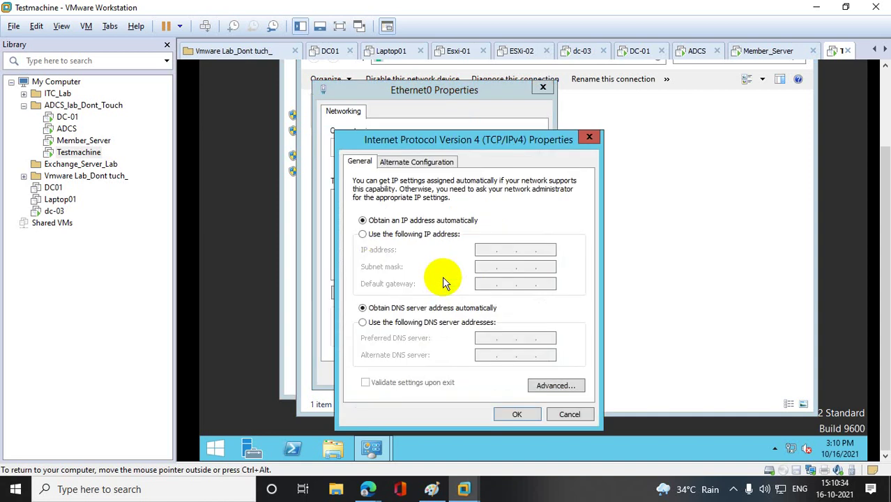
left_click(421, 235)
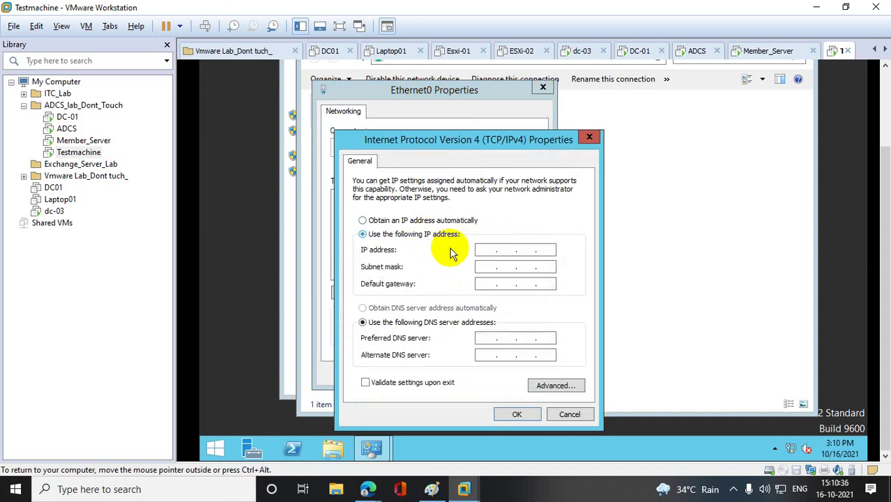
left_click(488, 252)
type("10 . 10 ")
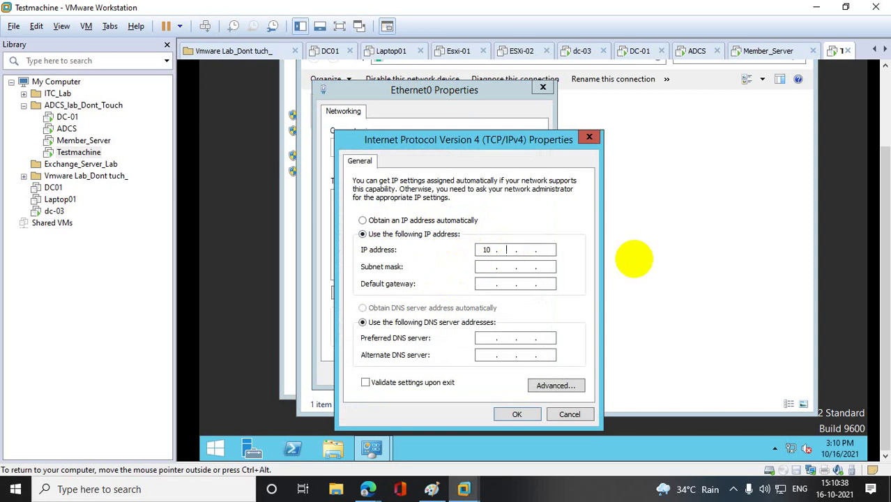
type(". 10 . 10")
key("BackSpace")
type("8")
key("Tab")
key("Tab")
key("Tab")
key("Tab")
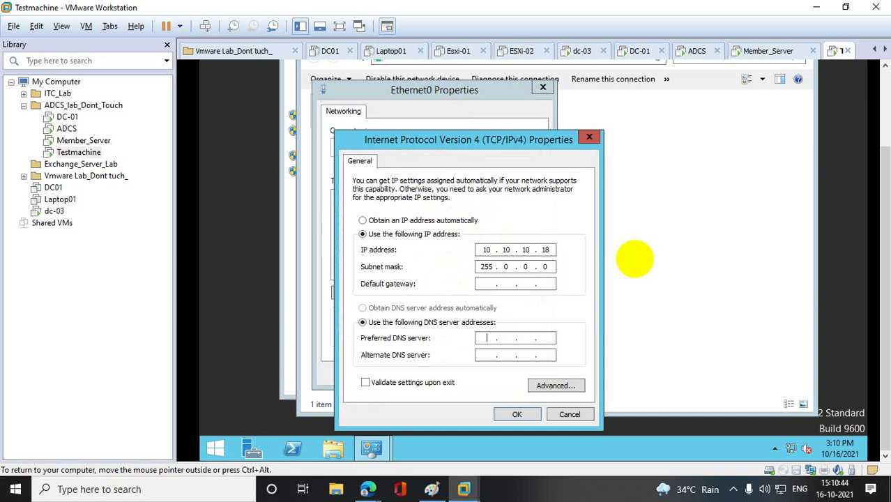
type("10 . 10 . 10 . 10")
left_click(518, 414)
left_click(471, 374)
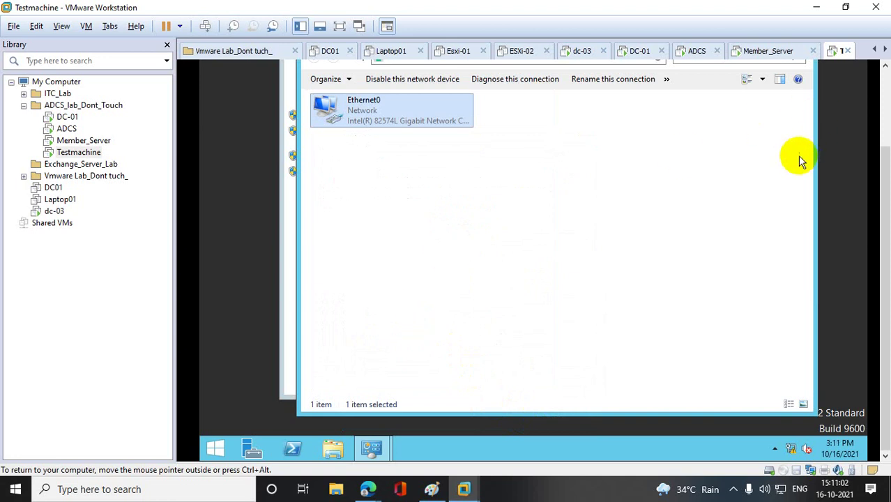
left_click_drag(875, 174, 876, 63)
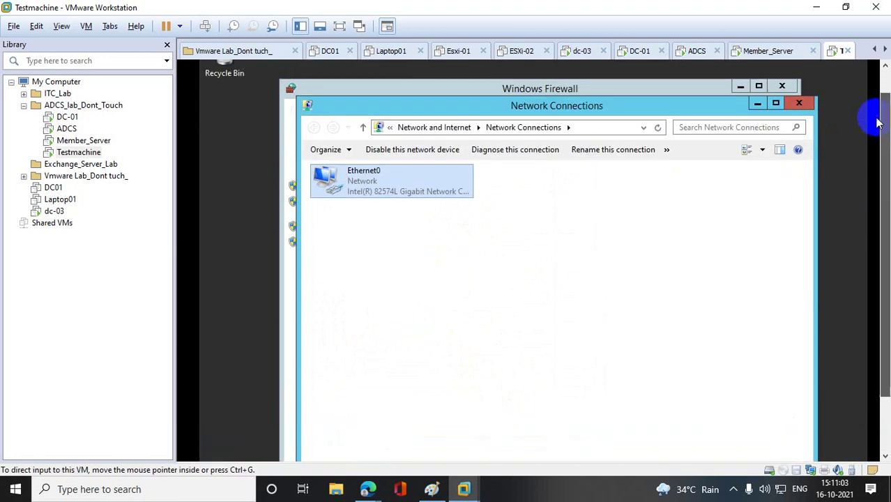
- Close the Network Connections and firewall windows and open the Computer Name settings
left_click(799, 105)
left_click(785, 87)
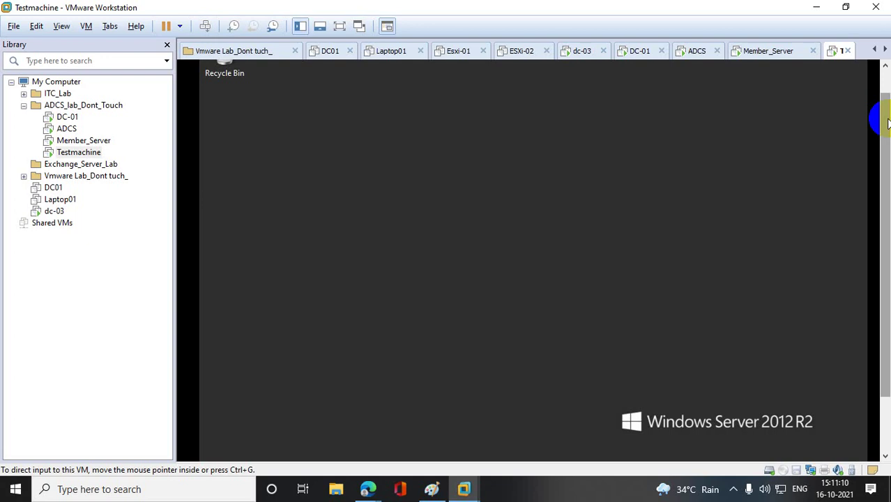
left_click_drag(885, 137, 888, 232)
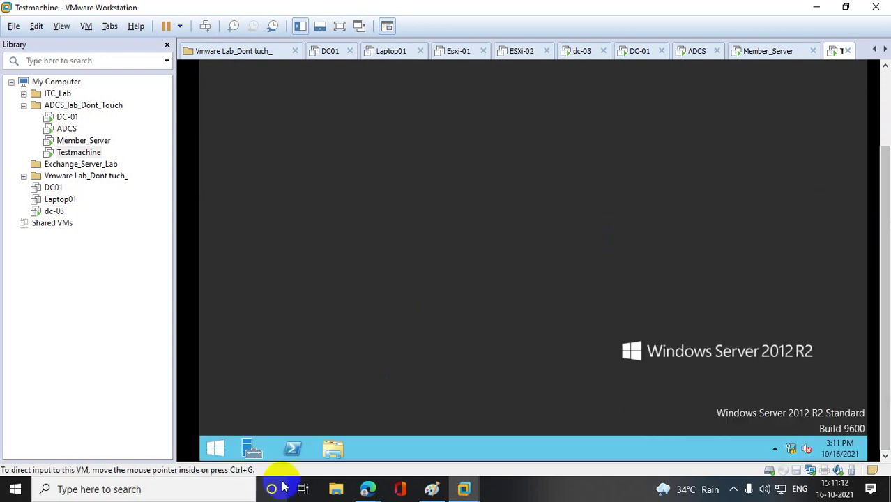
left_click(211, 448)
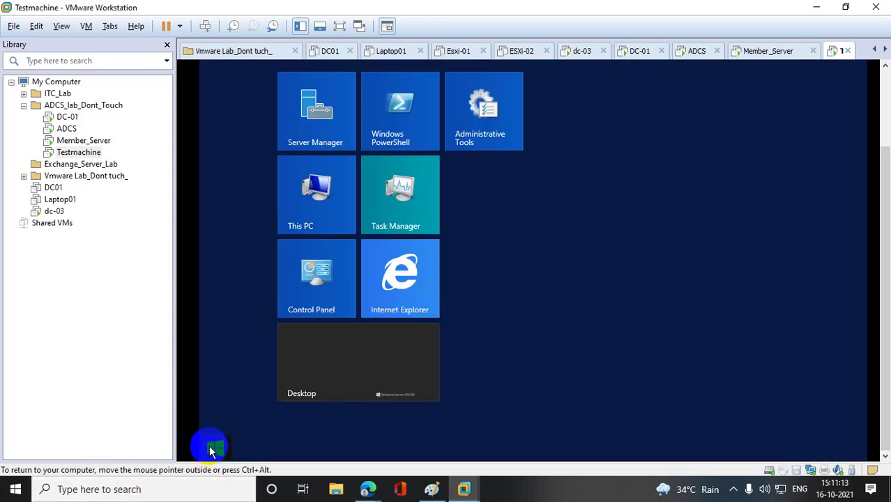
right_click(300, 209)
left_click(335, 241)
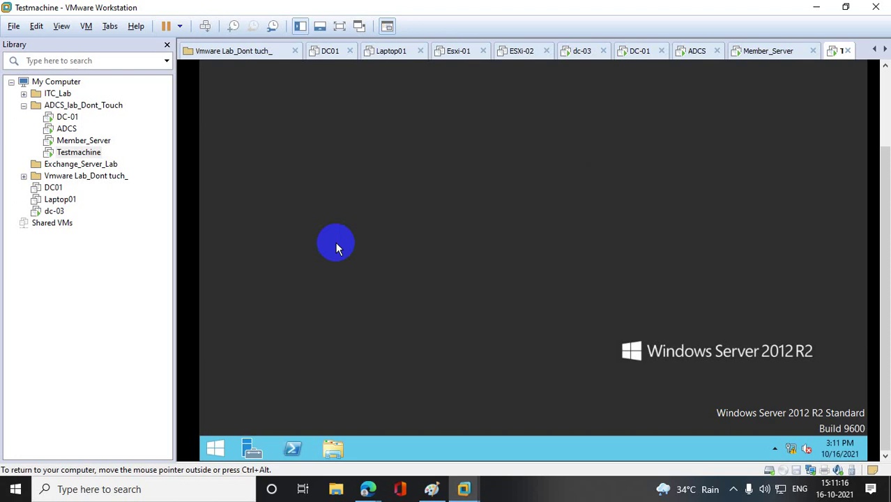
left_click(344, 120)
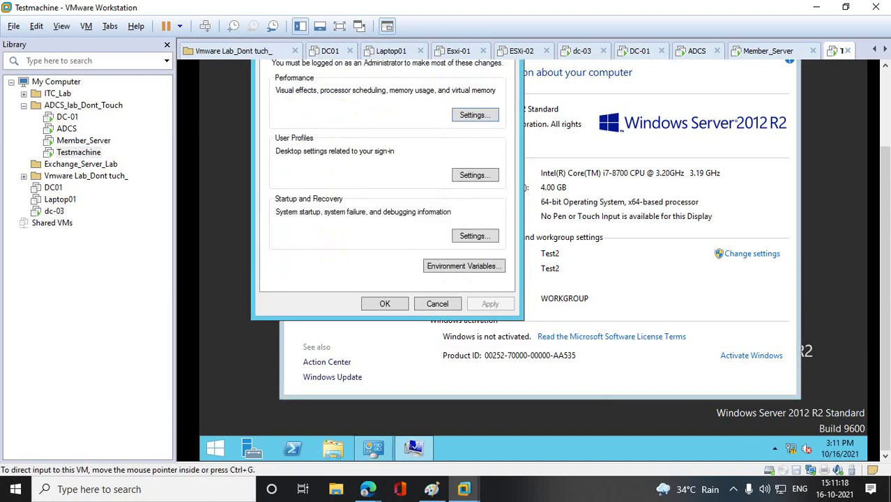
left_click(274, 76)
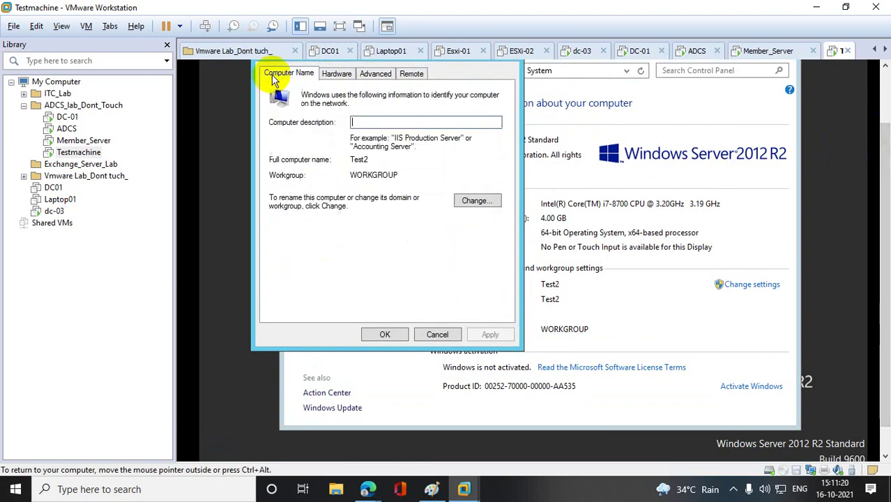
- Change the computer's membership to the bt.com domain
left_click(482, 203)
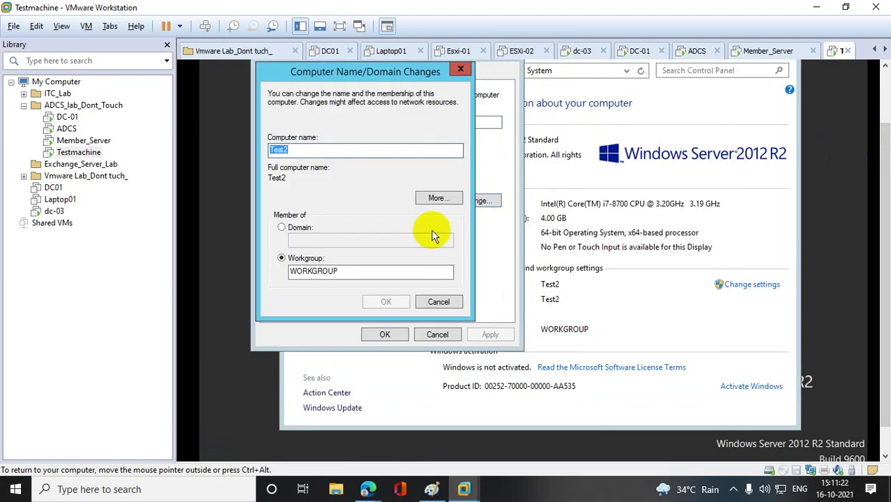
left_click(295, 229)
left_click(309, 240)
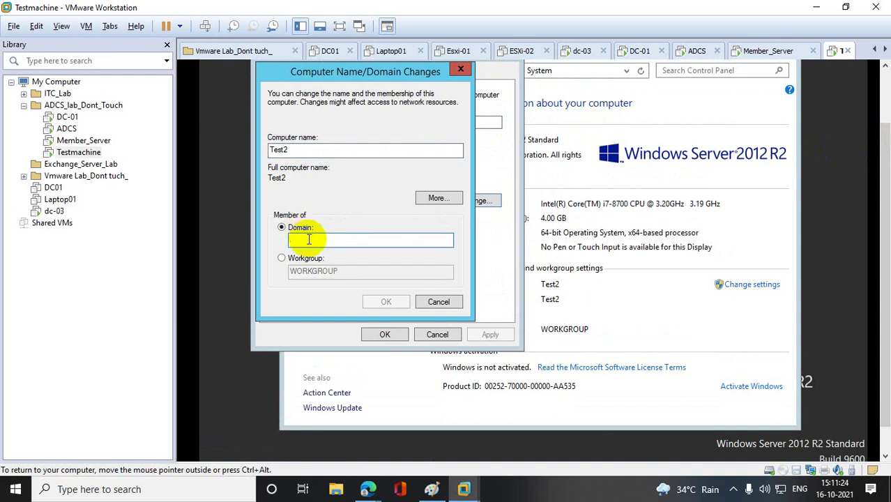
type("bt.com")
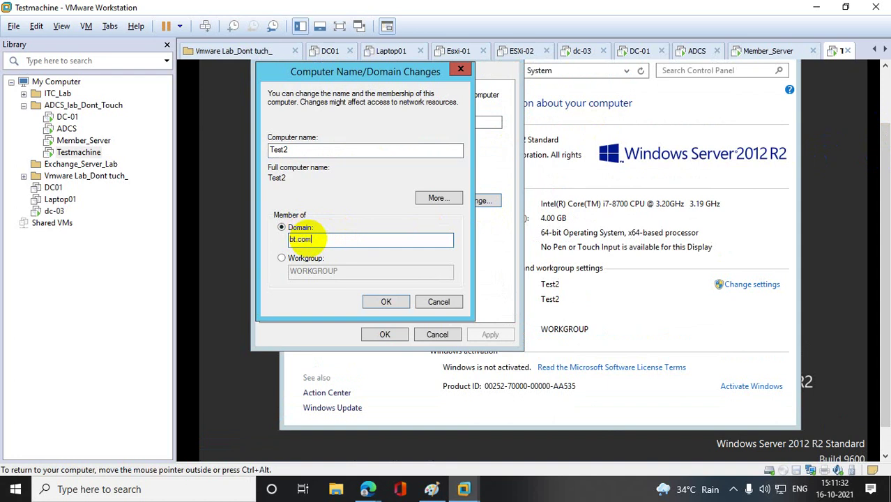
left_click(383, 301)
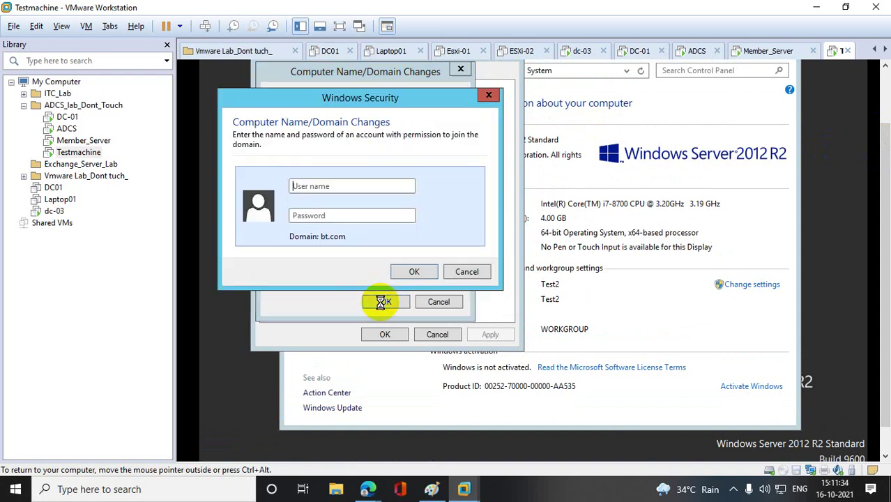
- Enter the domain account user name and password to authorize the join
left_click(322, 188)
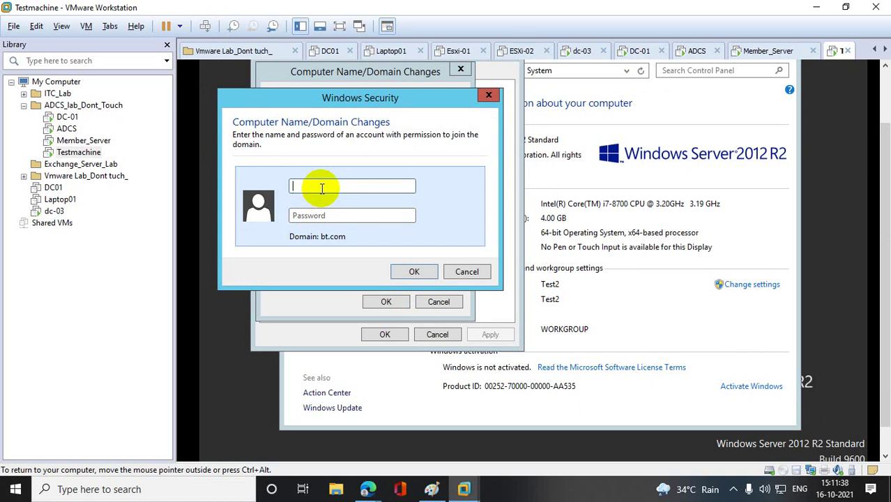
left_click(67, 128)
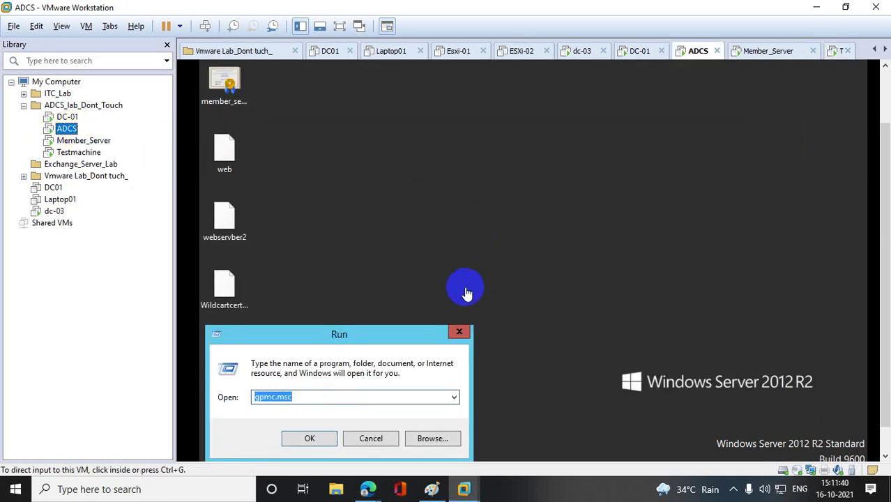
left_click(886, 194)
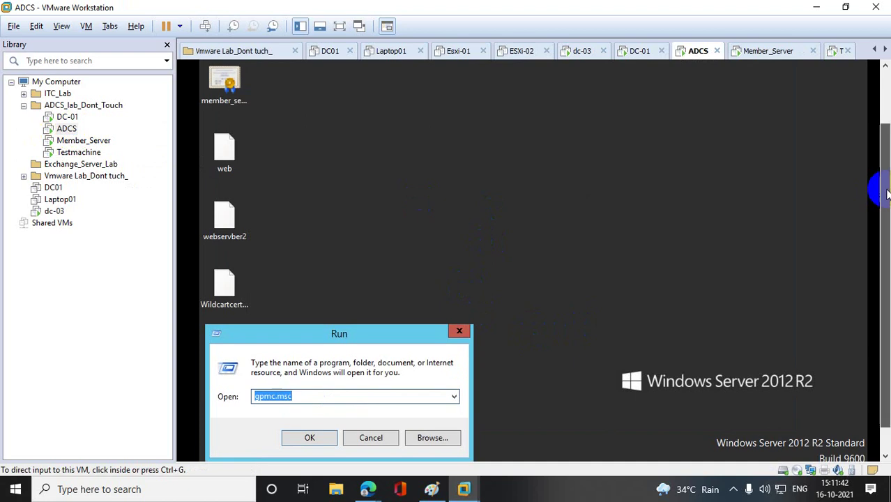
left_click_drag(886, 194, 886, 124)
left_click(292, 450)
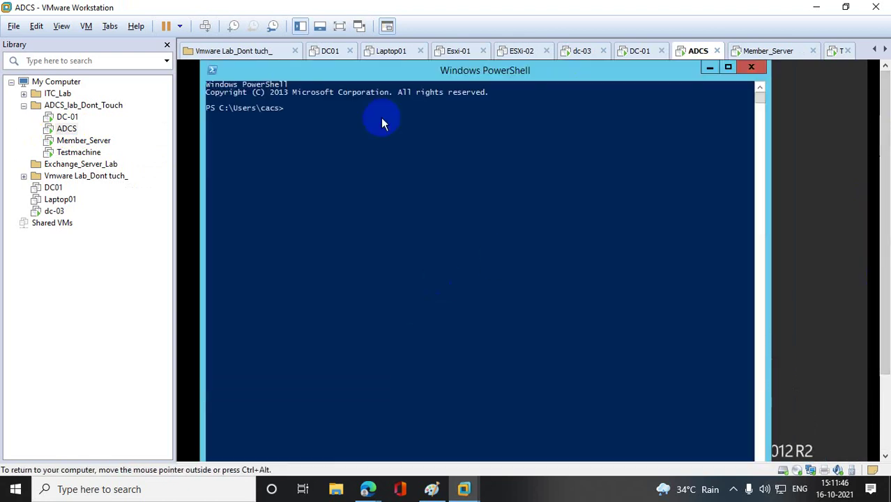
left_click(95, 152)
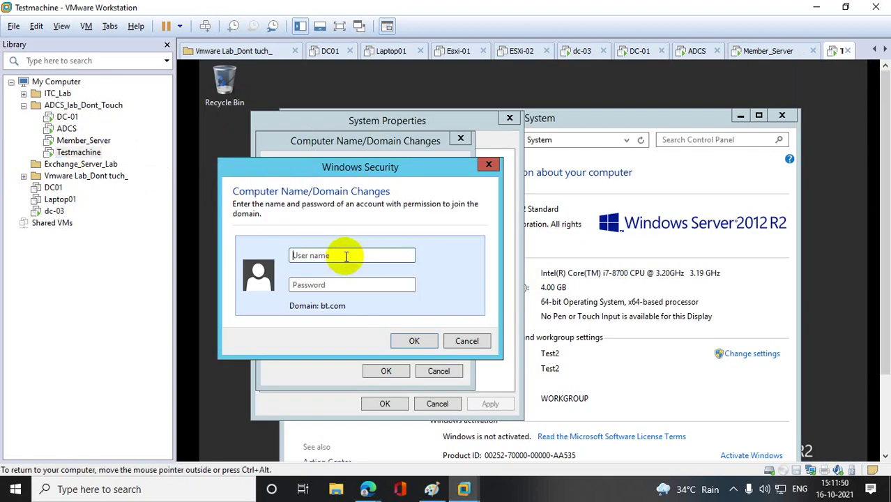
type("cacs**********")
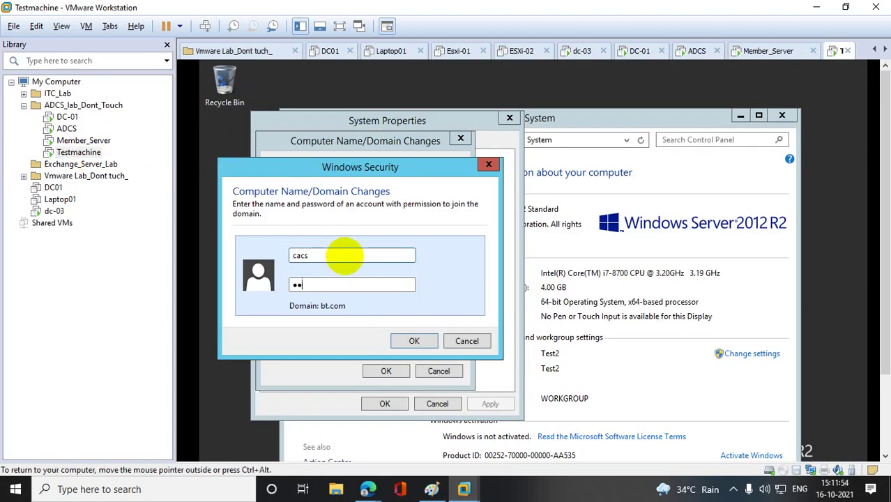
type("**")
key("Return")
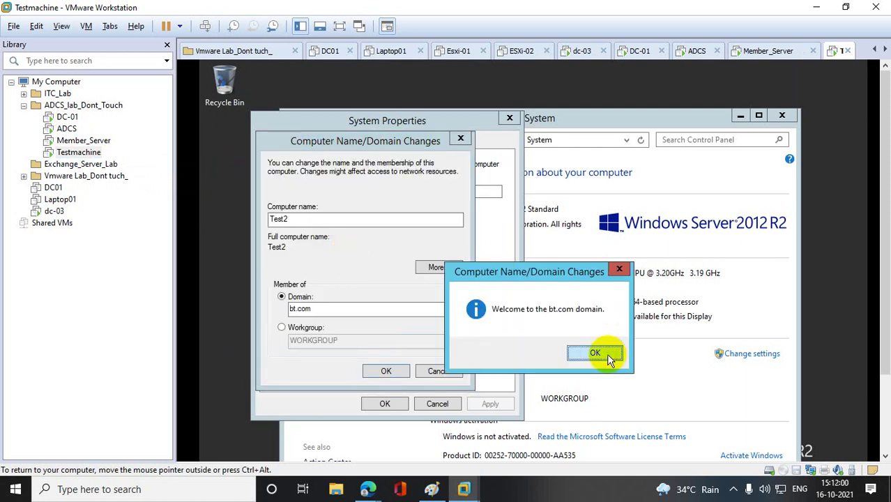
- Acknowledge the bt.com welcome and restart the guest now
left_click(606, 353)
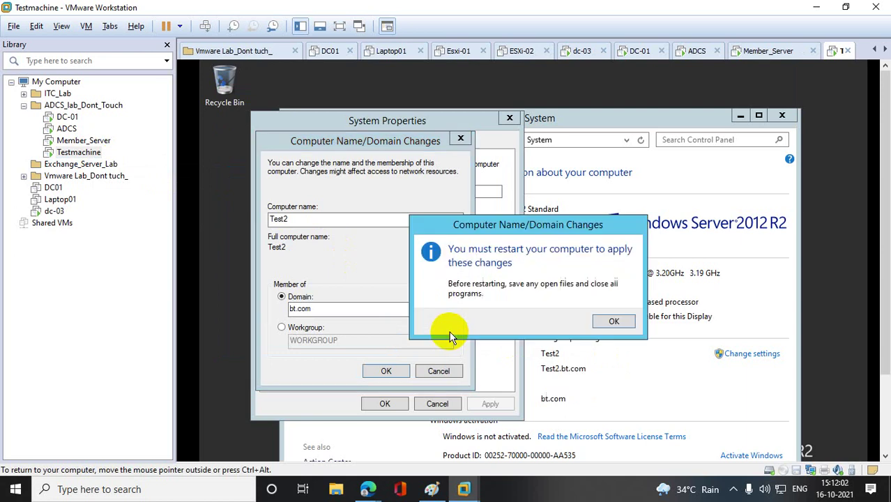
left_click(612, 323)
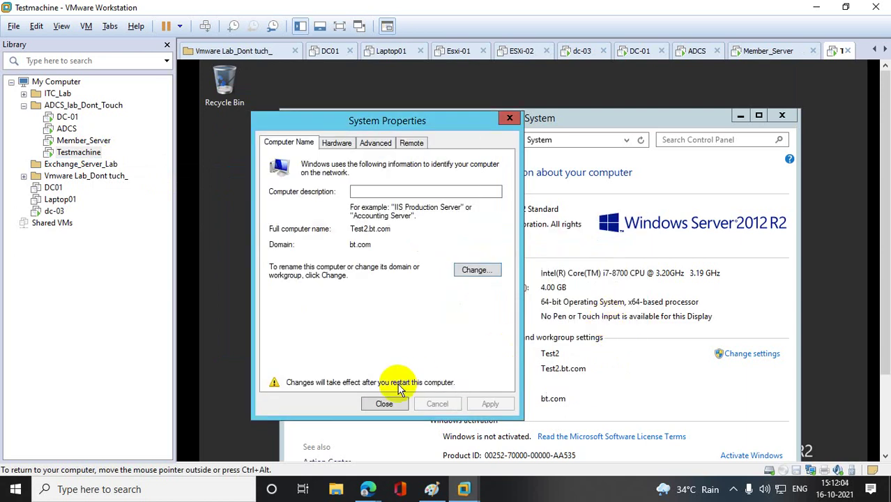
left_click(385, 403)
left_click(537, 318)
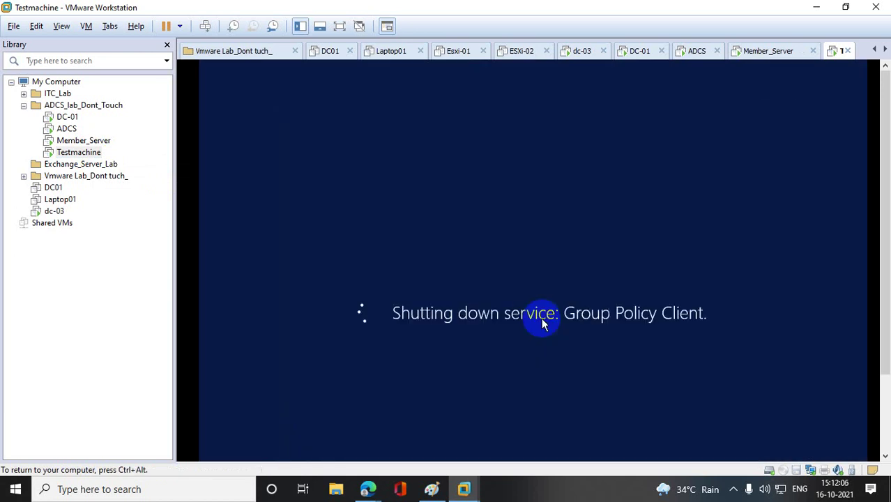
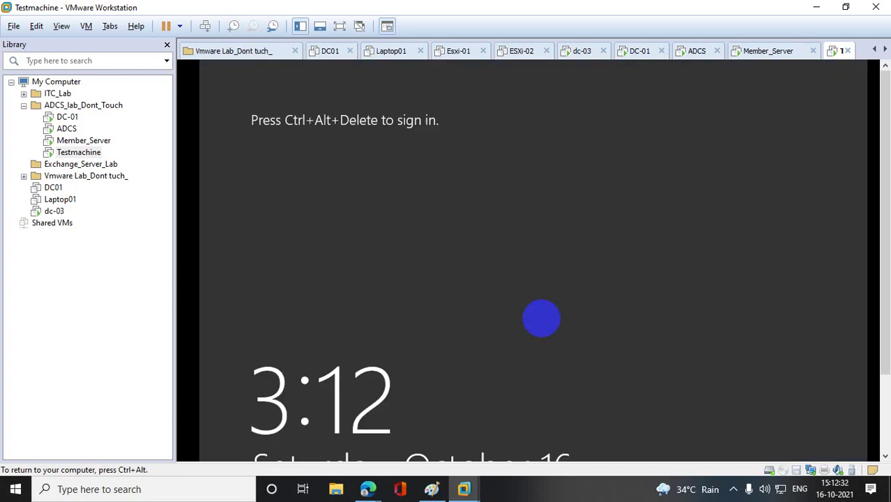
- Send Ctrl+Alt+Del to Testmachine and choose to sign in as another user
right_click(85, 154)
left_click(167, 277)
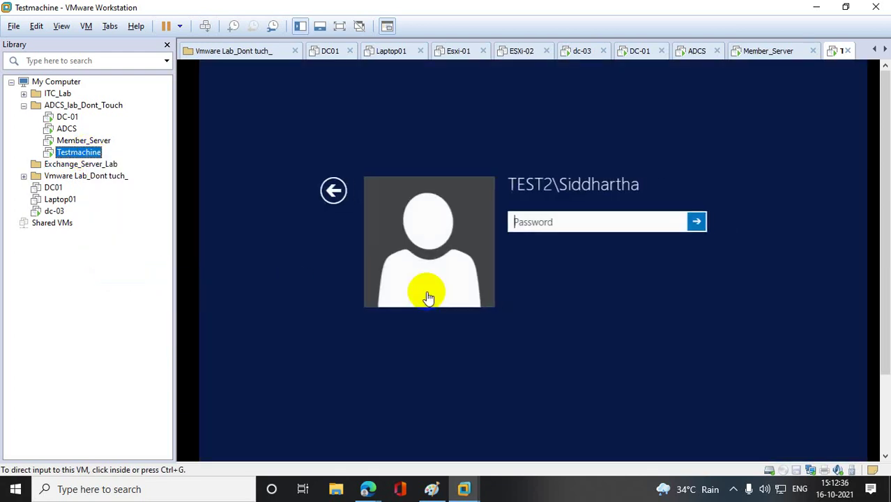
left_click(324, 189)
left_click(638, 288)
- Sign in with the BT domain user name and its password
left_click(523, 224)
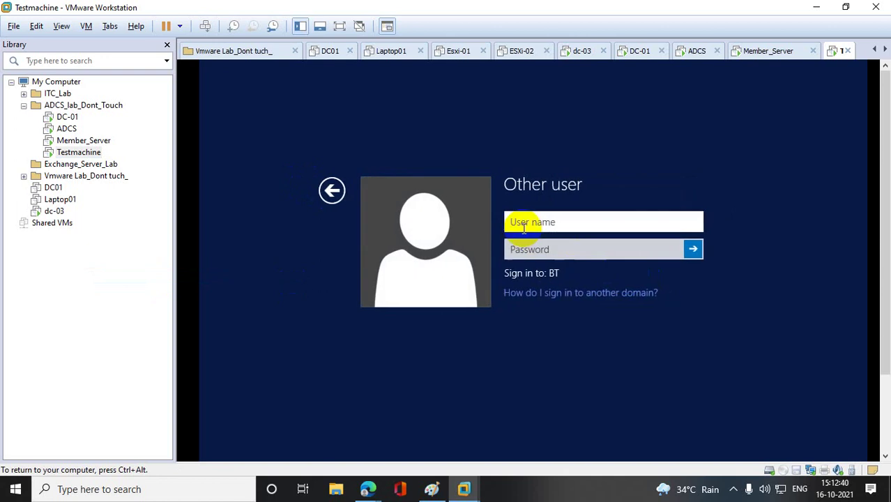
type("daes")
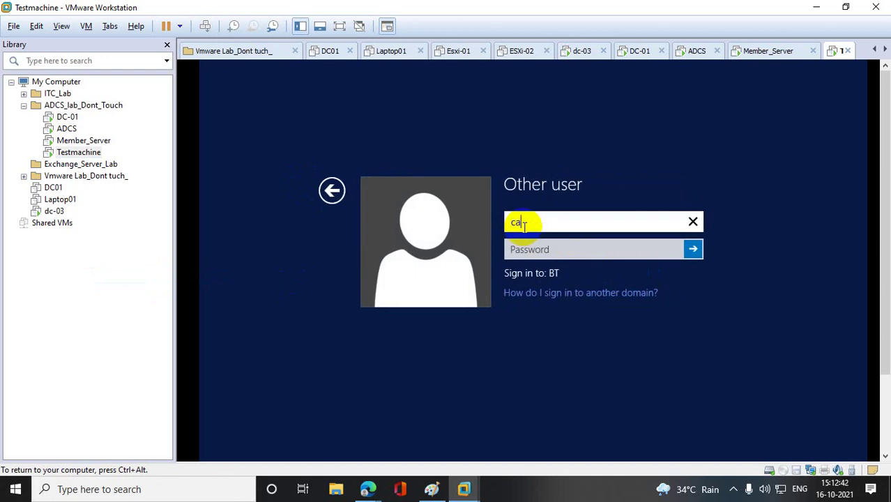
key("Tab")
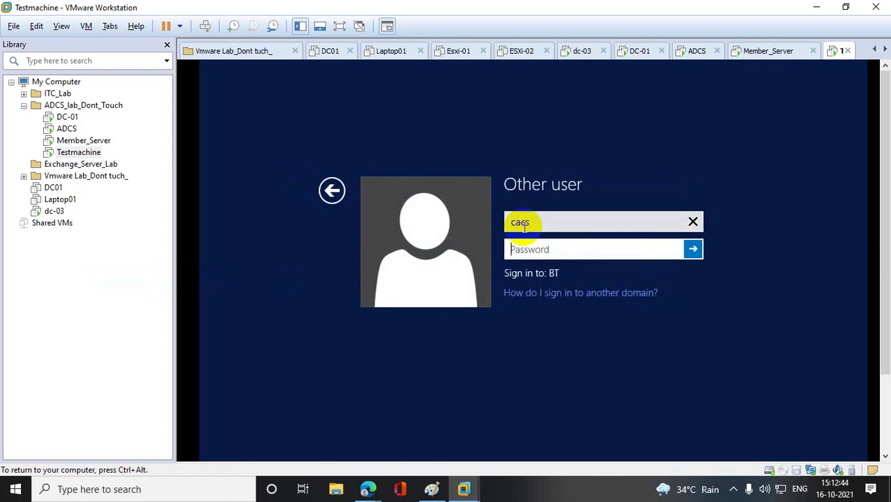
type("Password@1")
key("Return")
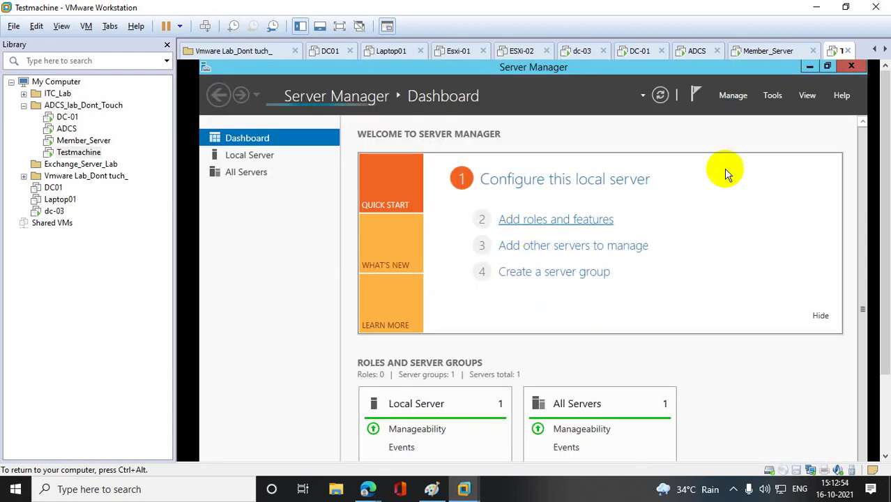
- Close Server Manager, run mmc, approve UAC and accept the VMware Tools log-off prompt
left_click(851, 67)
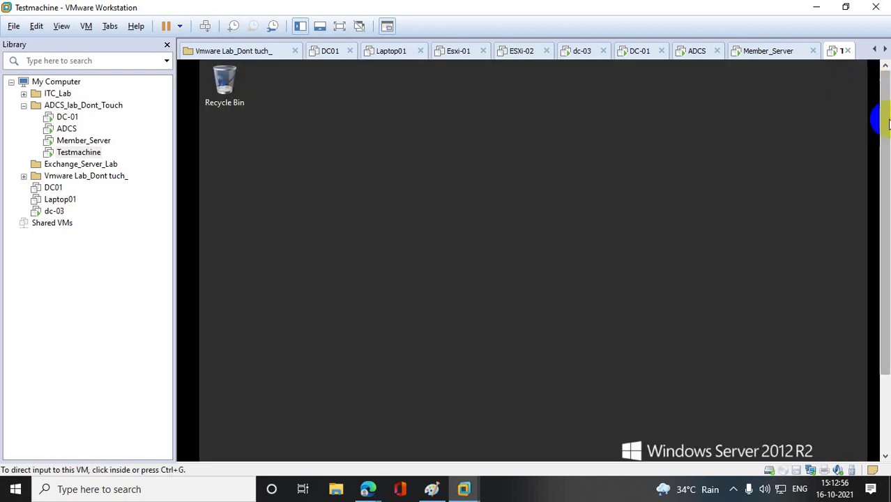
right_click(220, 446)
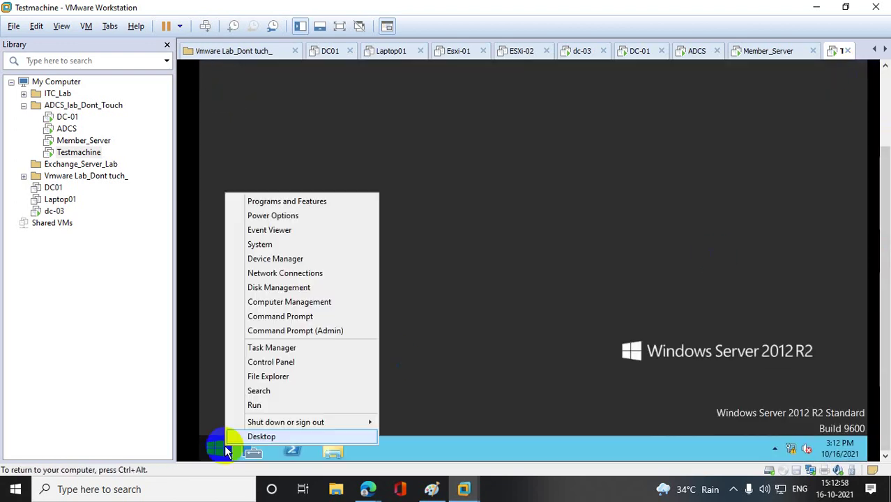
left_click(279, 404)
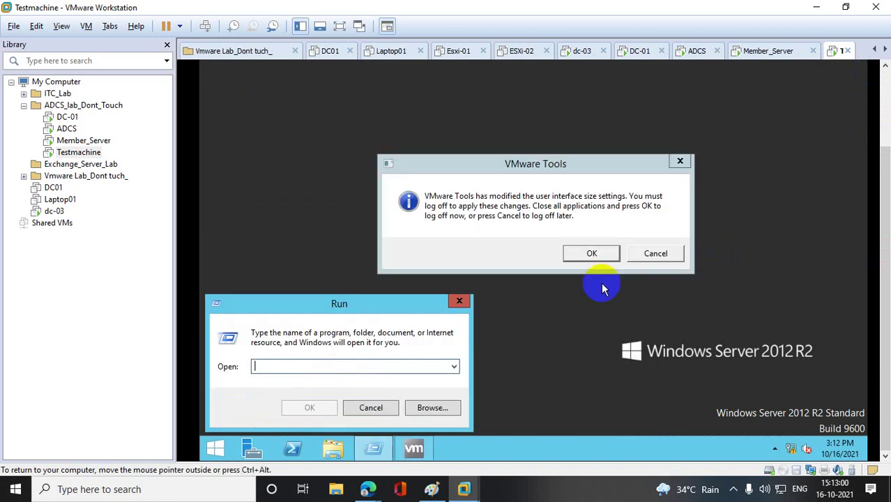
type("mmc")
key("Return")
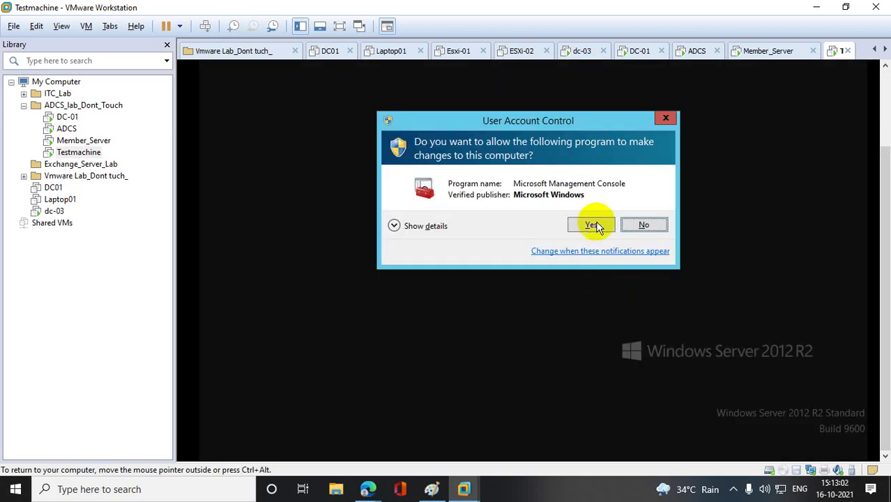
left_click(594, 222)
left_click(593, 253)
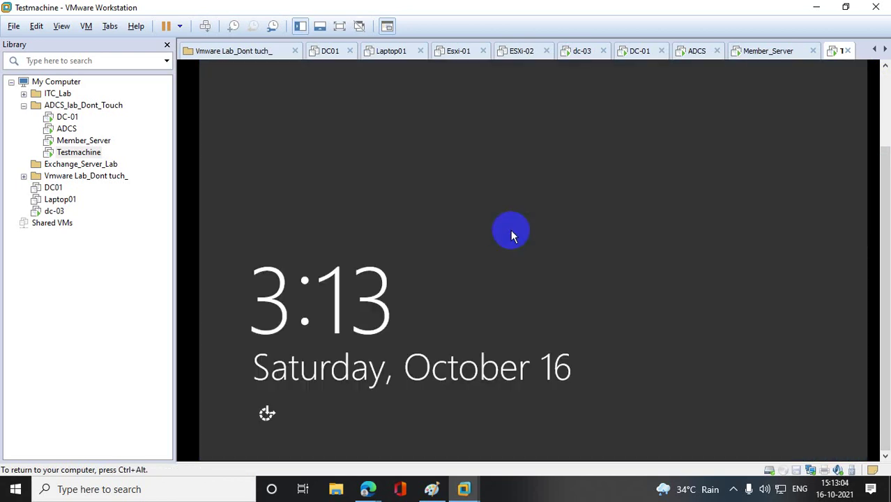
- Sign back in as the ADCS service account, retrying after an incorrect password
right_click(94, 152)
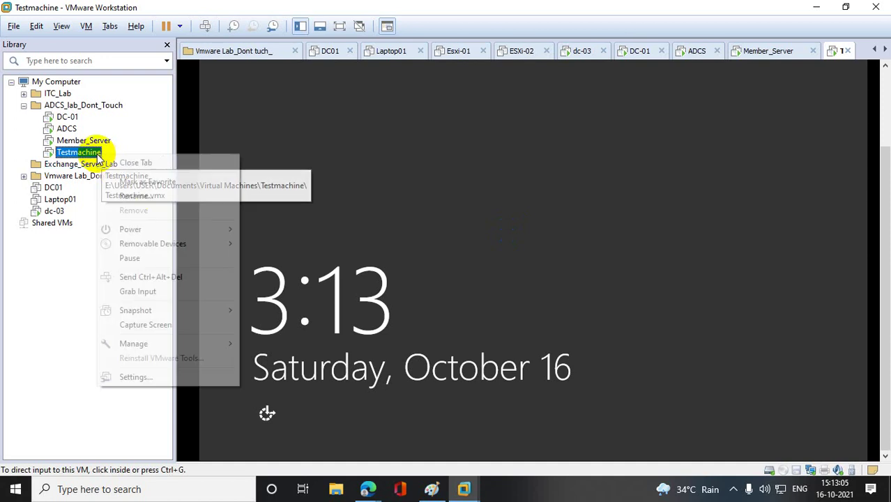
left_click(153, 277)
left_click(450, 193)
left_click(522, 136)
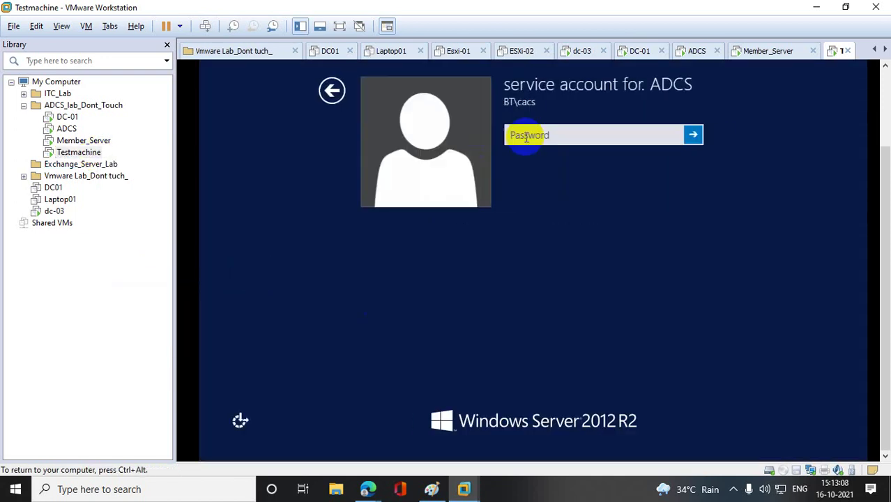
type("123")
key("Return")
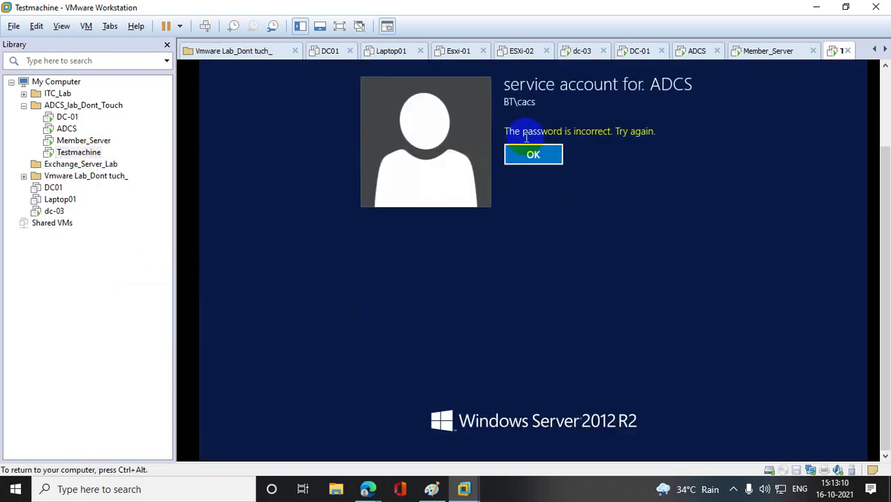
left_click(544, 150)
type("1")
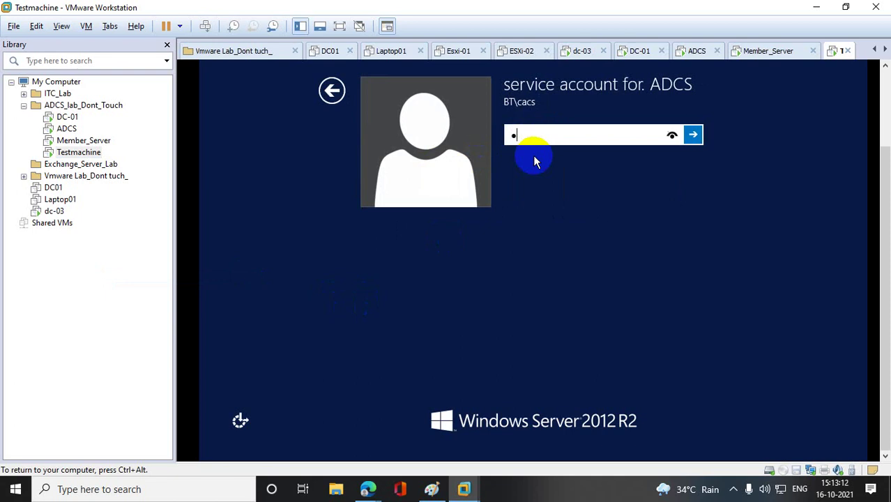
type("234567")
key("Return")
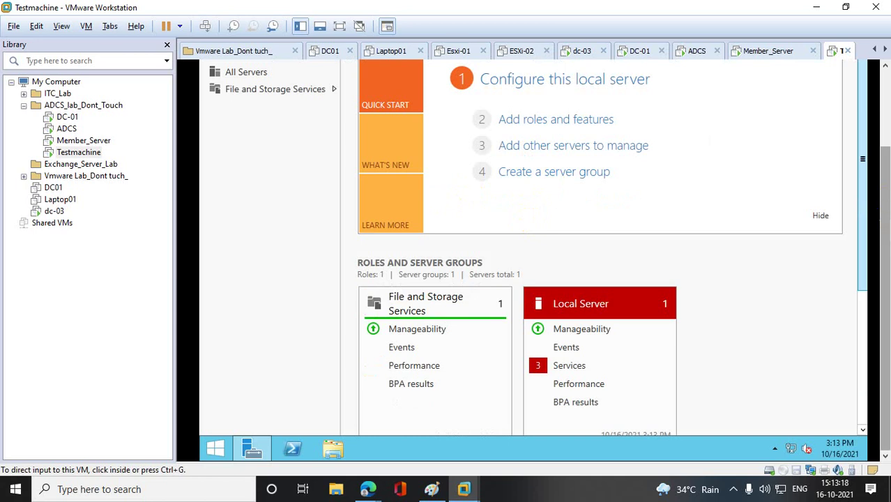
- Open This PC's Computer Name settings, confirming Test2 on the bt.com domain
left_click(222, 449)
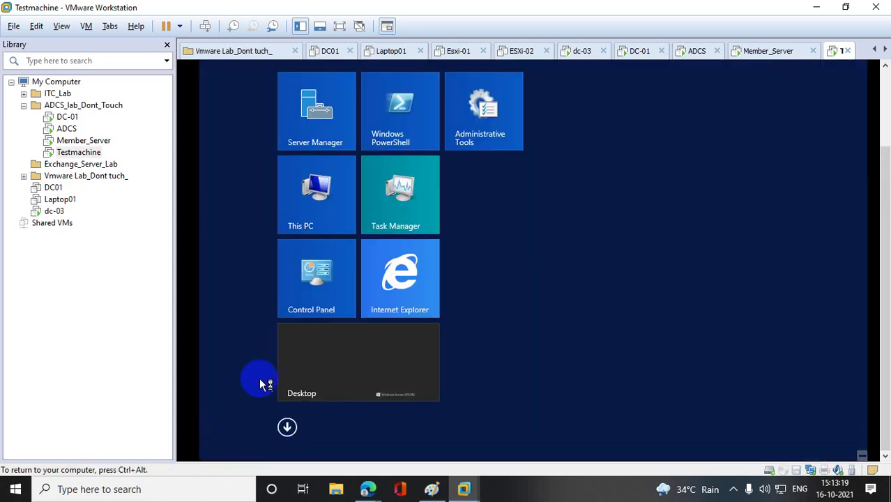
right_click(304, 206)
left_click(342, 246)
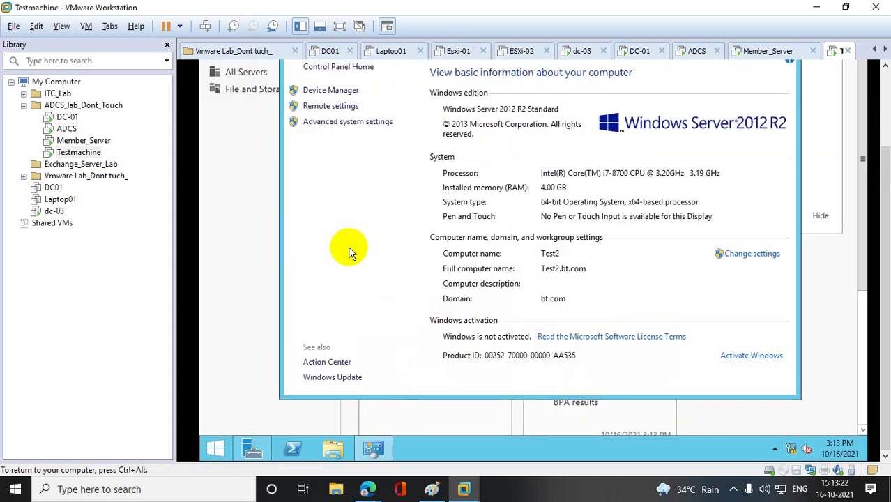
left_click(338, 122)
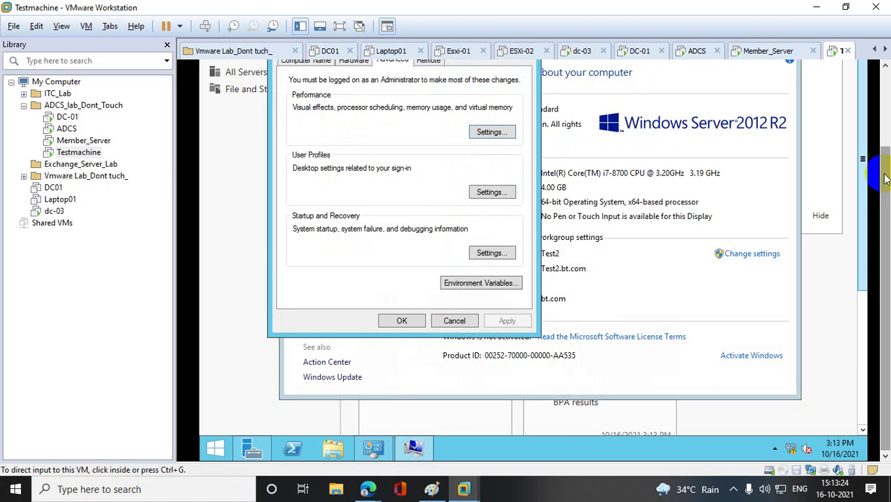
scroll(882, 168, "up", 3)
left_click(306, 151)
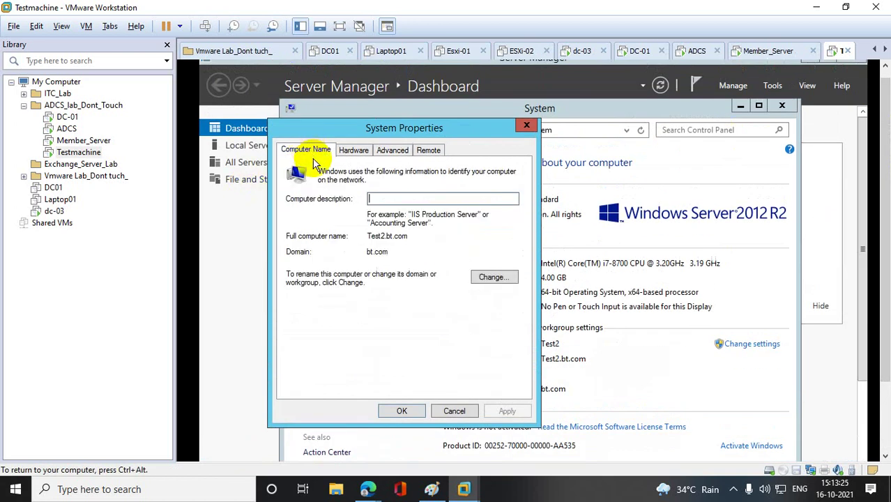
left_click(498, 277)
- Close the name change, System Properties and System windows and open the Start button's quick menu
left_click(477, 145)
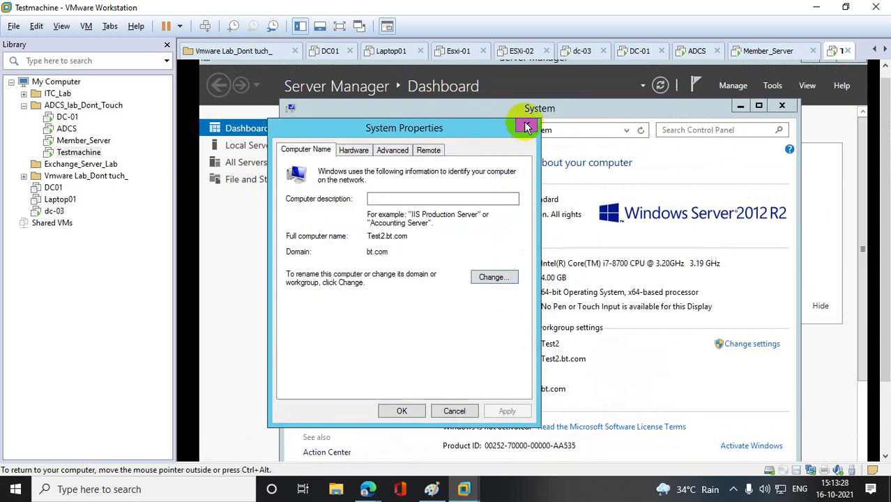
left_click(527, 125)
left_click(782, 105)
scroll(882, 244, "down", 3)
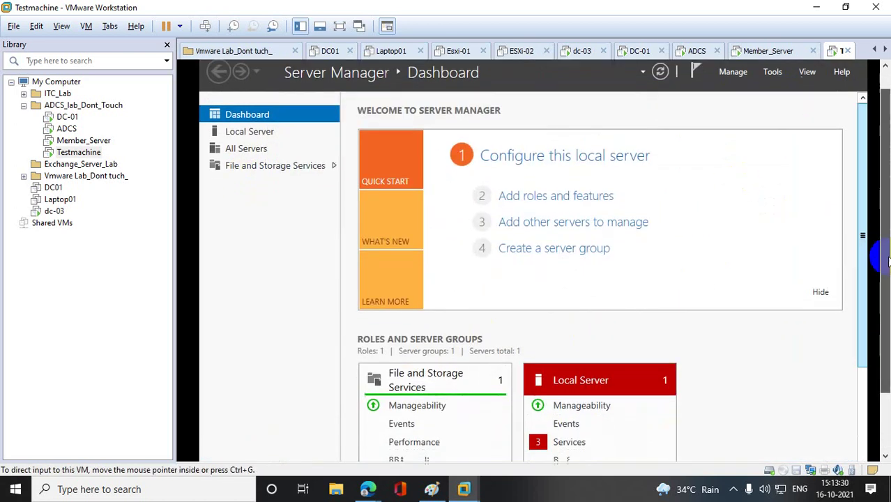
right_click(231, 454)
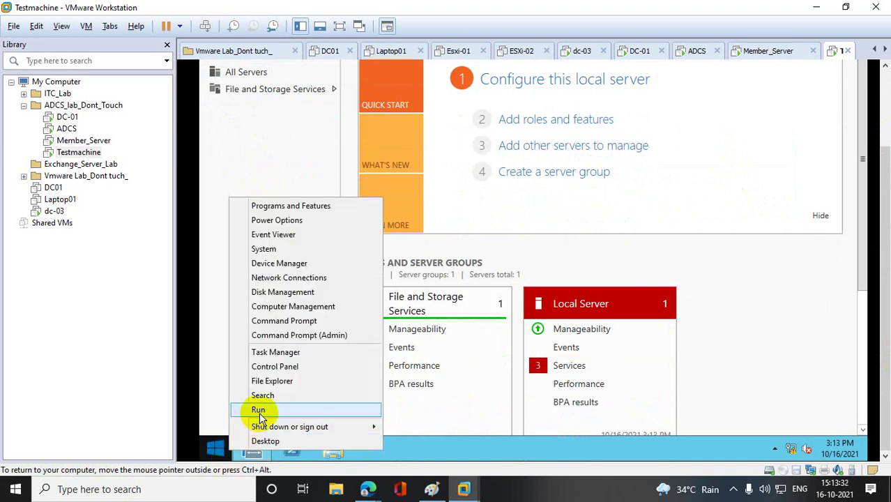
- Launch mmc with administrator approval and maximize the console
left_click(257, 408)
key("Return")
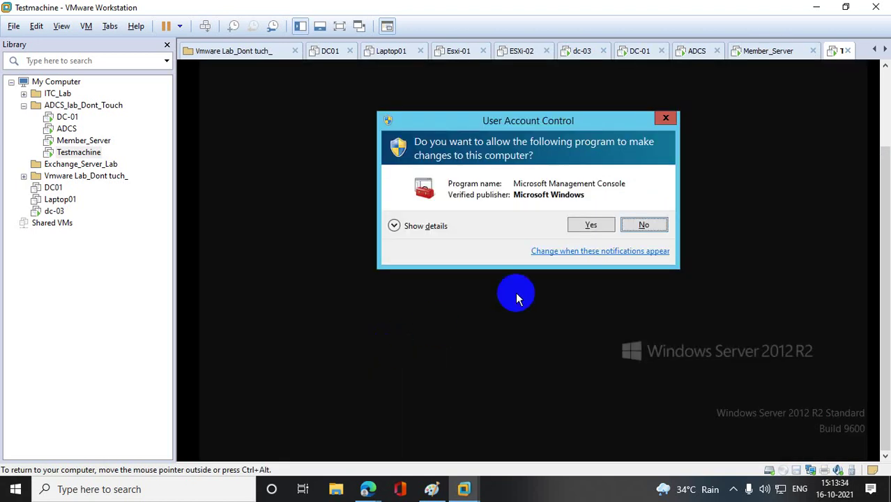
left_click(584, 226)
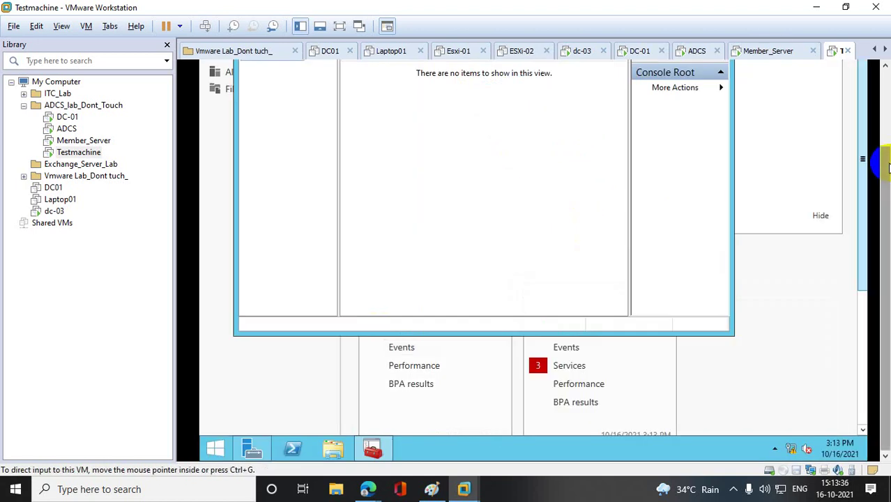
scroll(873, 159, "up", 3)
left_click(692, 90)
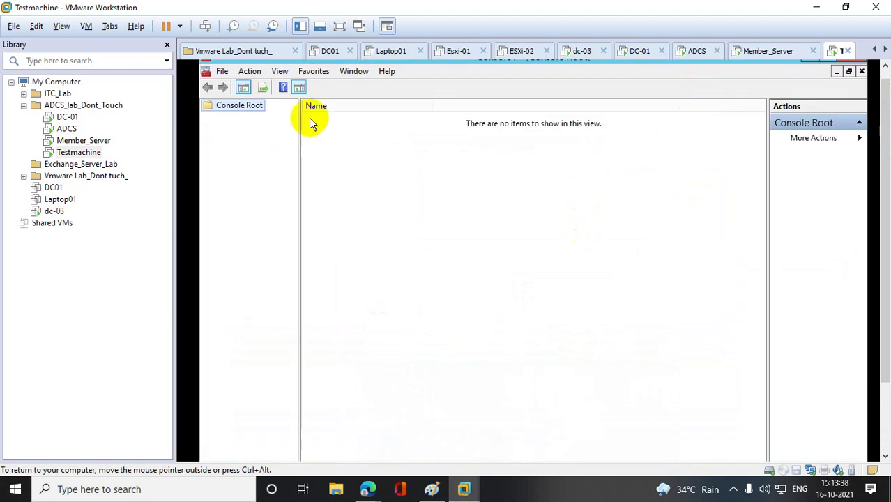
- Add the Certificates snap-in for the local computer account
left_click(222, 72)
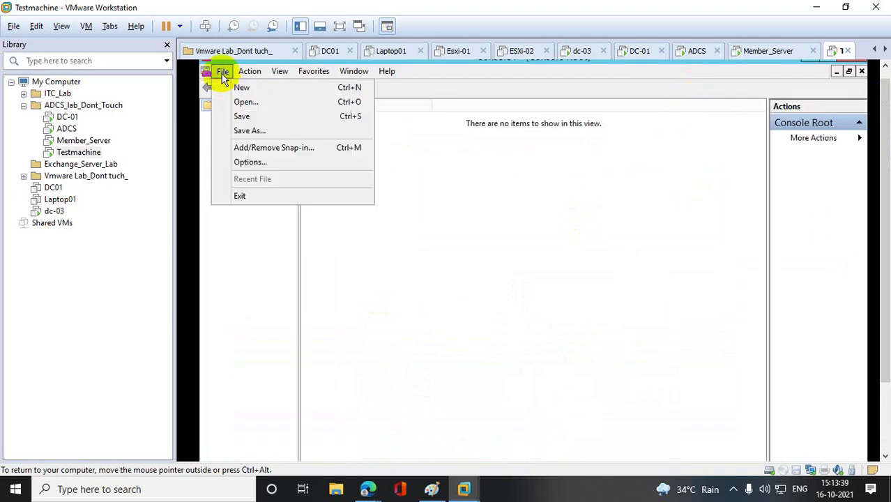
left_click(273, 147)
left_click(377, 234)
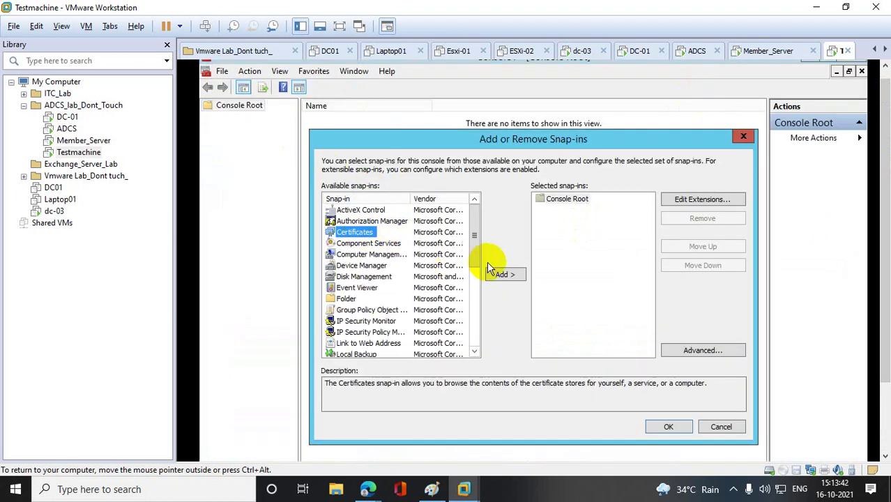
left_click(499, 275)
left_click(364, 221)
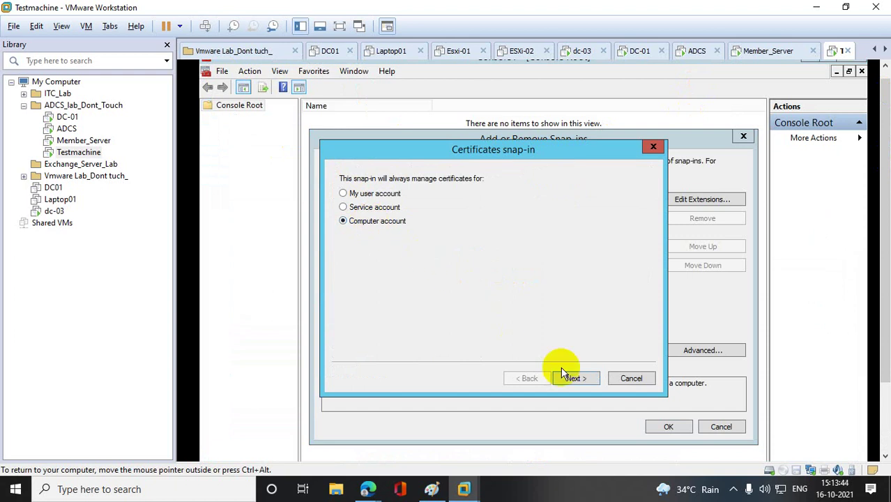
left_click(576, 378)
left_click(576, 379)
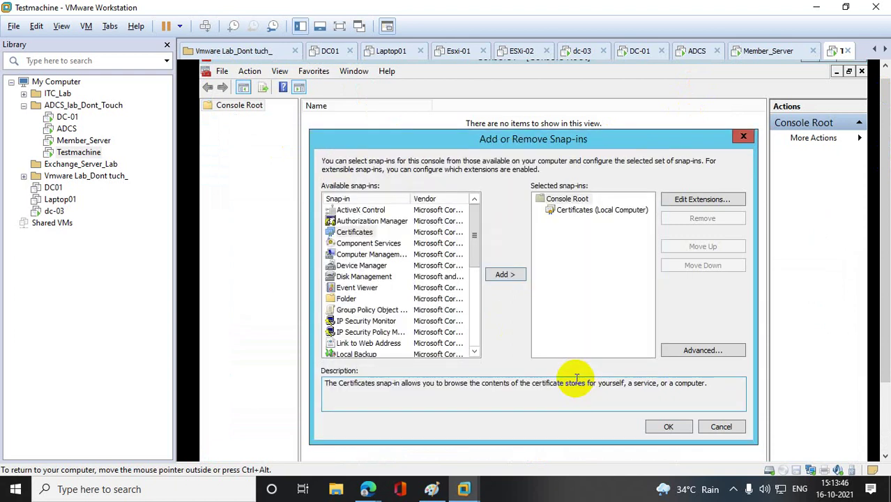
left_click(668, 426)
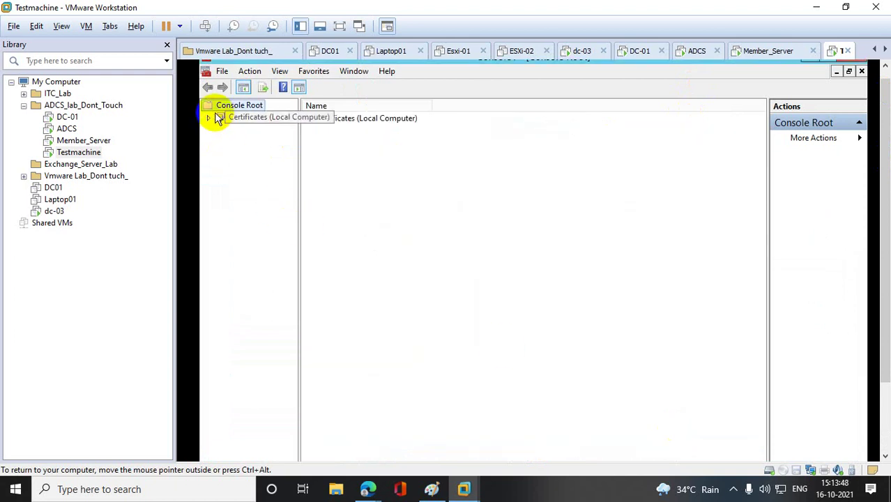
- Open Personal > Certificates and select the Test2.bt.com certificate
left_click(209, 118)
left_click(220, 130)
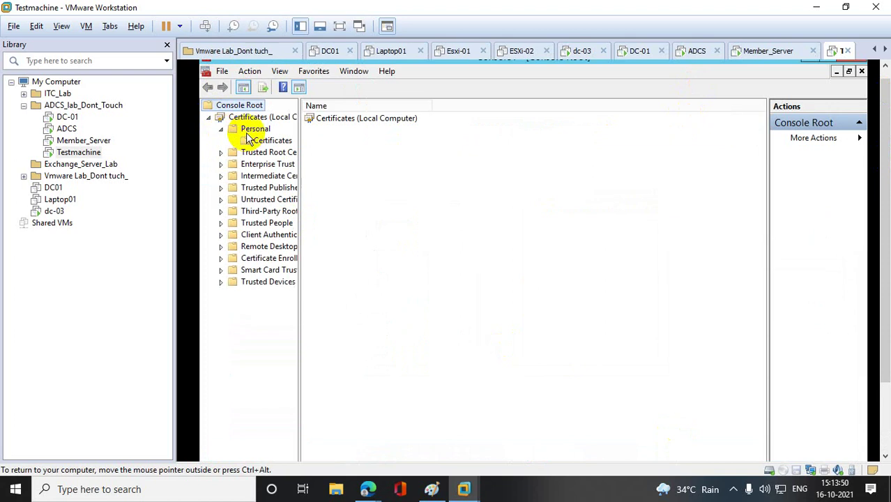
left_click(268, 140)
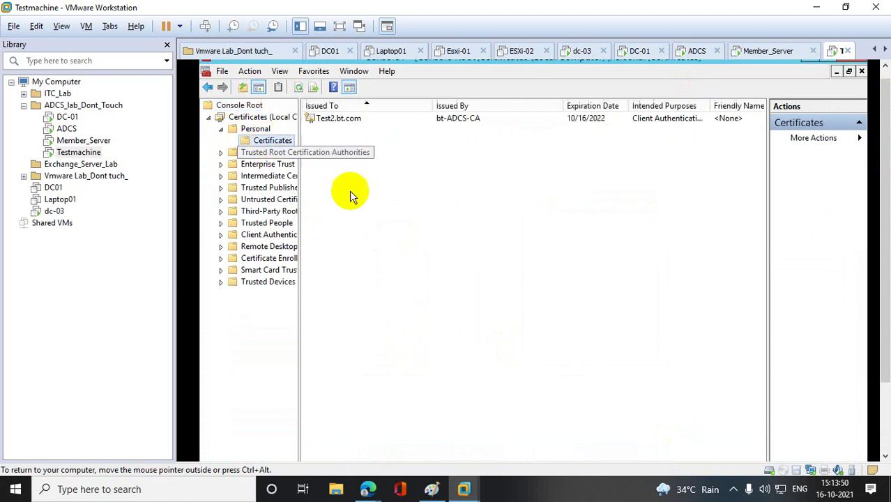
left_click(346, 119)
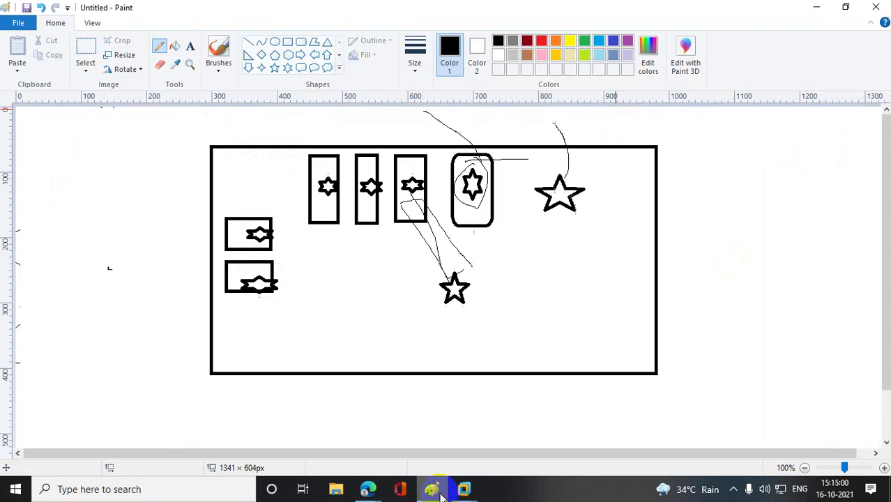
- Circle the upper-right star in Paint, undoing a stray pencil line
left_click(433, 489)
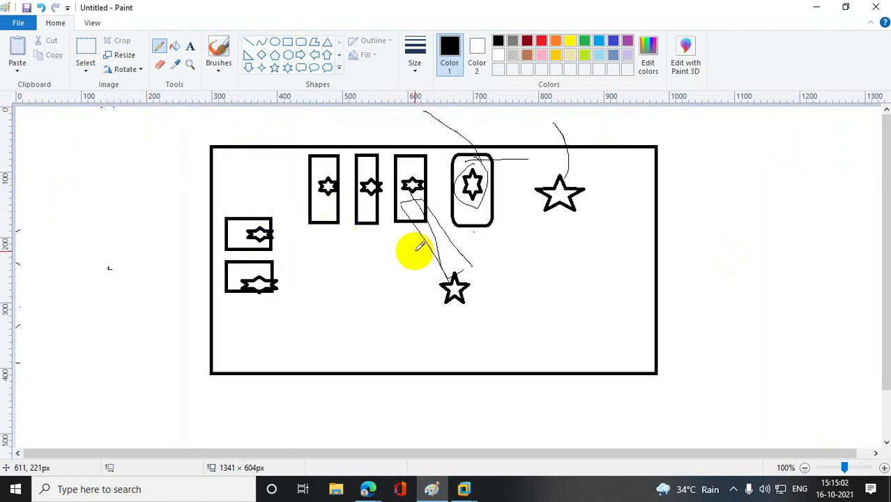
left_click(550, 180)
mouse_move(551, 181)
left_mouse_down()
mouse_move(525, 206)
mouse_move(539, 215)
mouse_move(561, 215)
mouse_move(588, 187)
mouse_move(565, 171)
mouse_move(536, 185)
left_mouse_up()
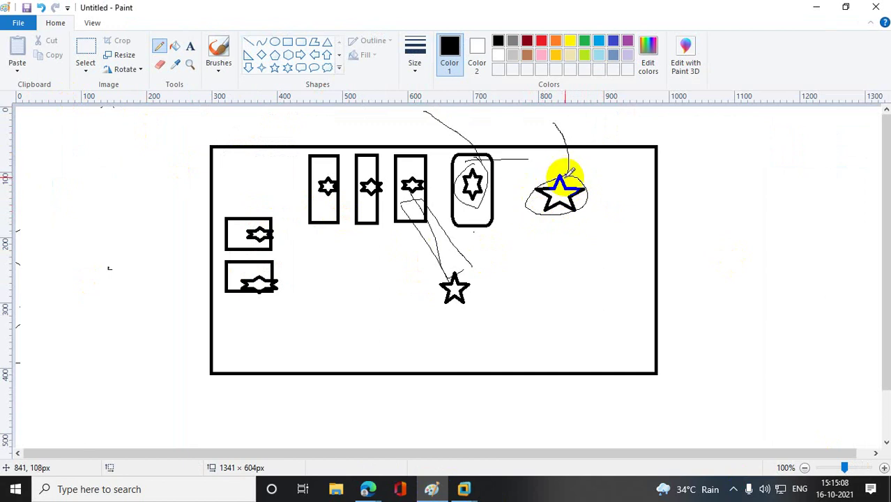
left_click(542, 194)
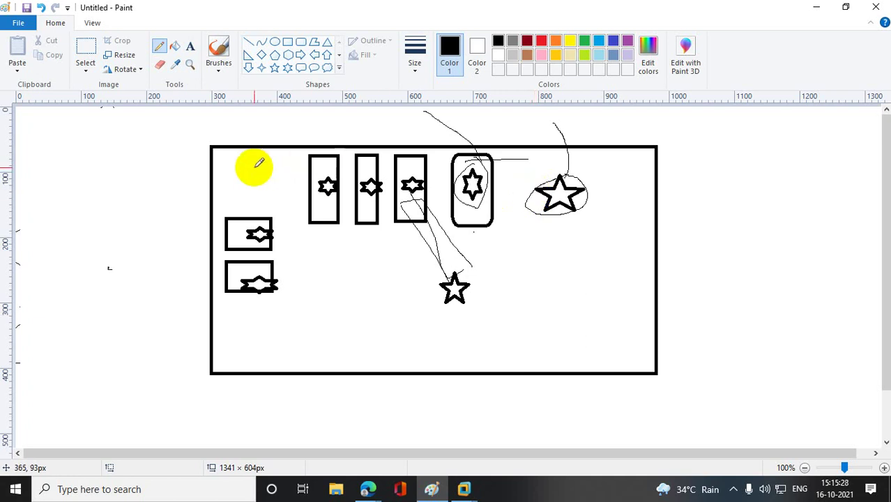
mouse_move(530, 230)
left_mouse_down()
mouse_move(510, 259)
mouse_move(478, 261)
mouse_move(484, 243)
mouse_move(490, 264)
left_mouse_up()
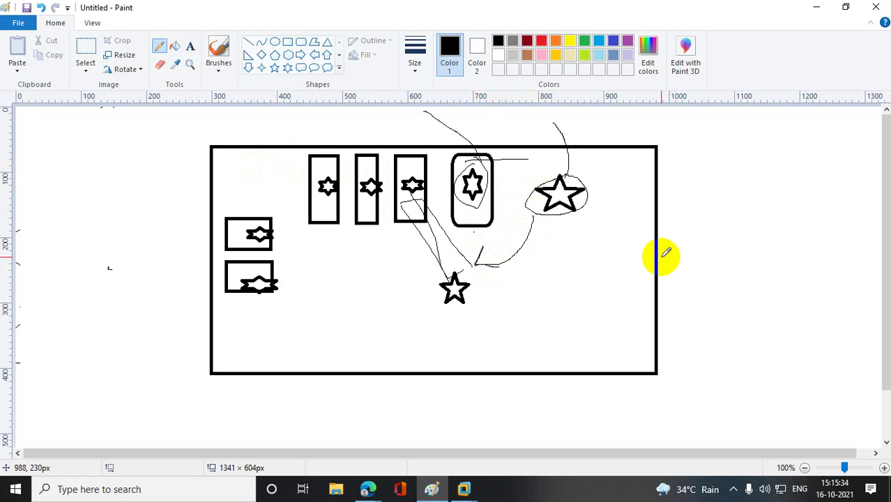
key("ctrl+z")
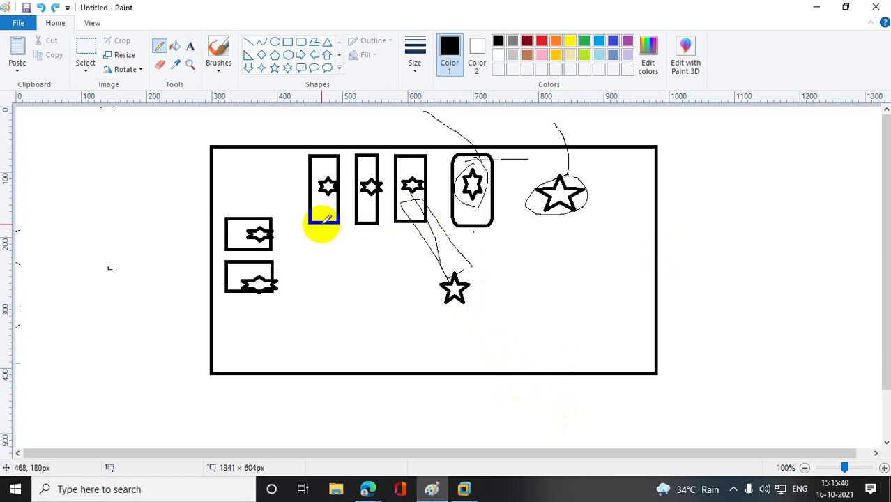
- Mark the rectangles, circle the lower star, and link the upper-right star to each
left_click_drag(315, 222, 358, 222)
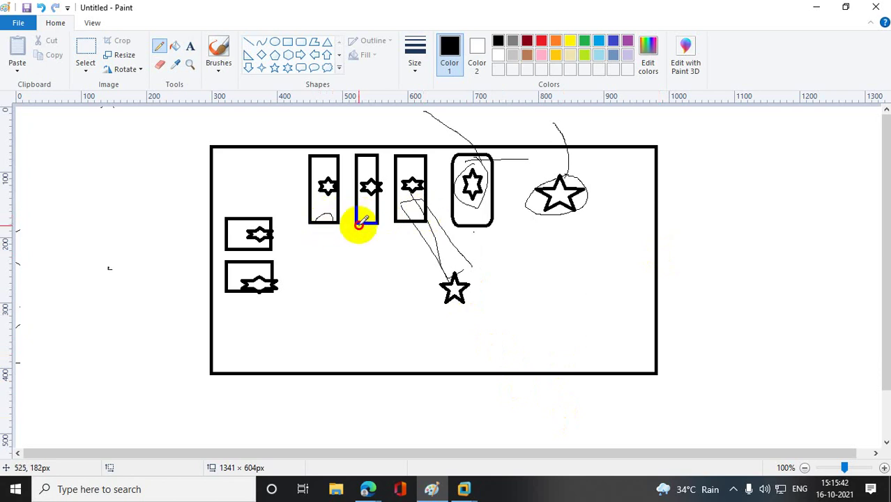
left_click_drag(411, 216, 427, 219)
left_click_drag(482, 219, 469, 222)
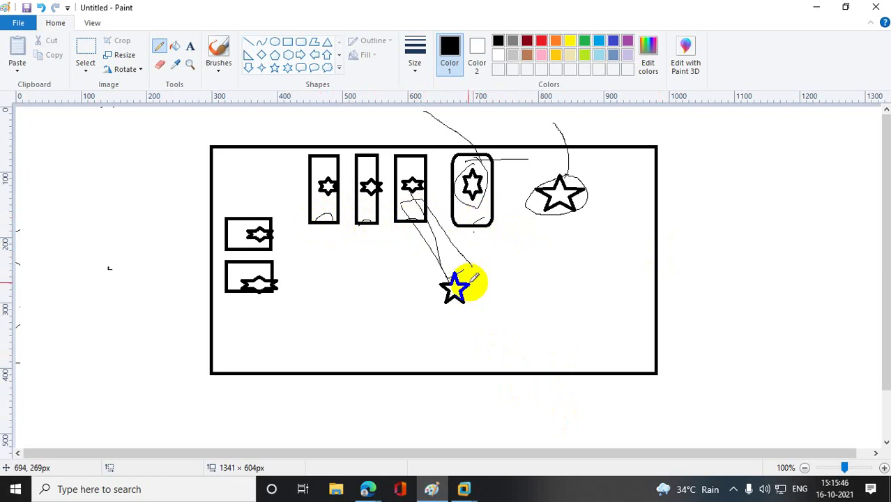
mouse_move(448, 272)
left_mouse_down()
mouse_move(432, 305)
mouse_move(474, 299)
mouse_move(460, 268)
left_mouse_up()
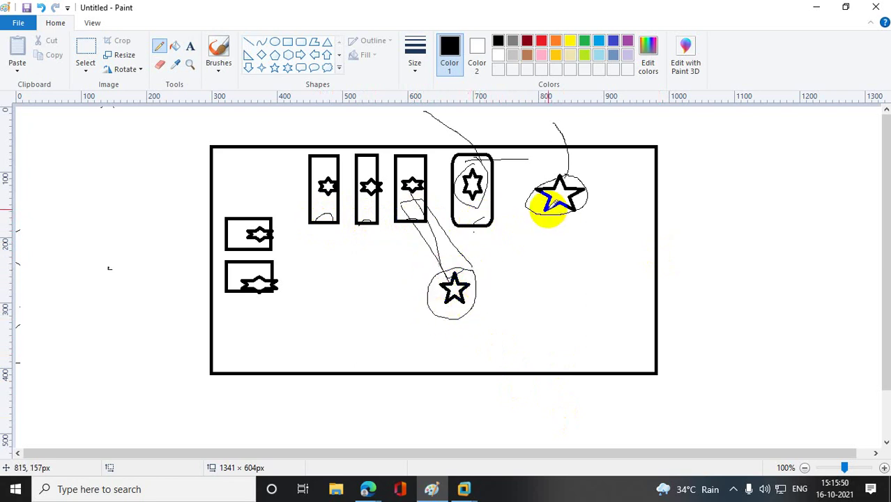
mouse_move(548, 210)
left_mouse_down()
mouse_move(529, 240)
mouse_move(474, 288)
left_mouse_up()
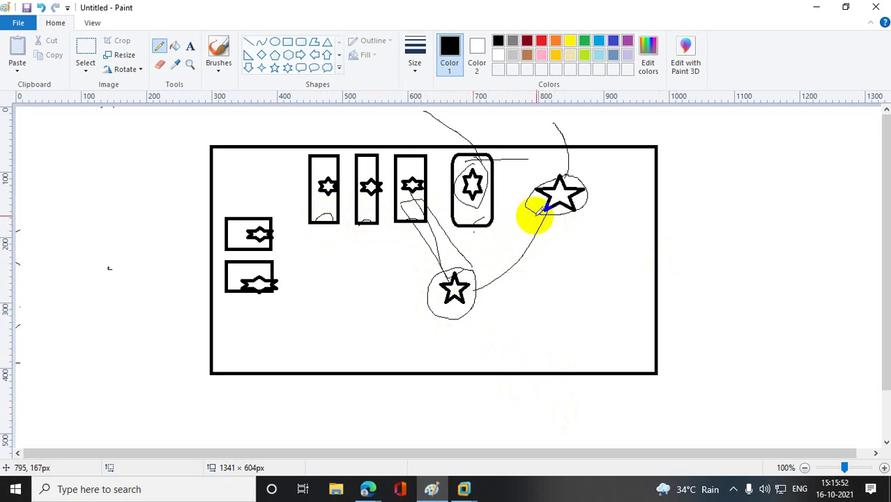
left_click_drag(526, 211, 491, 217)
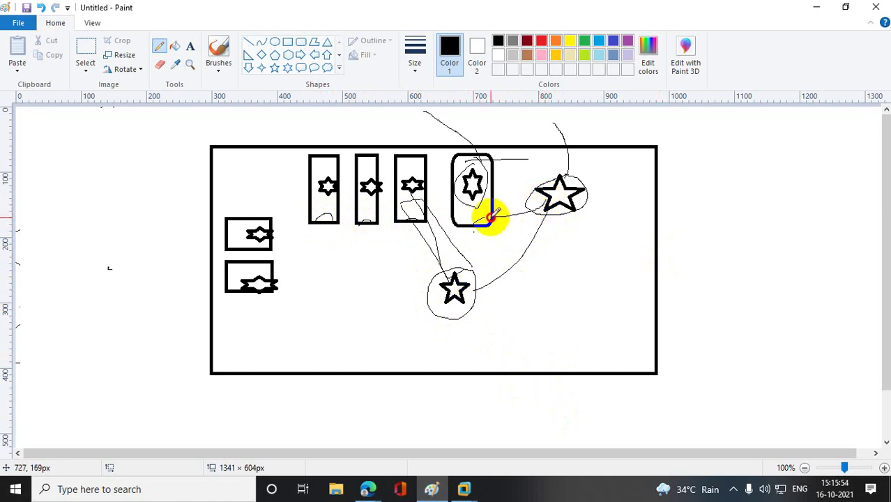
mouse_move(547, 205)
left_mouse_down()
mouse_move(448, 243)
mouse_move(297, 255)
mouse_move(267, 241)
left_mouse_up()
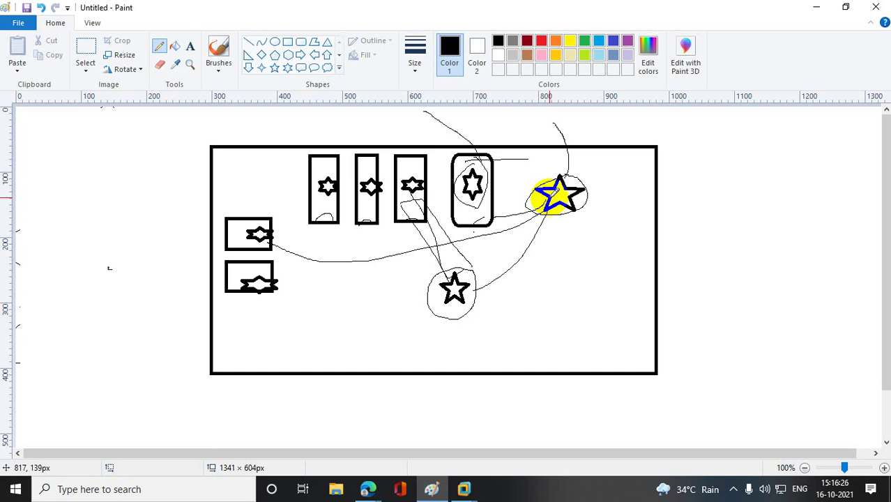
left_click(818, 10)
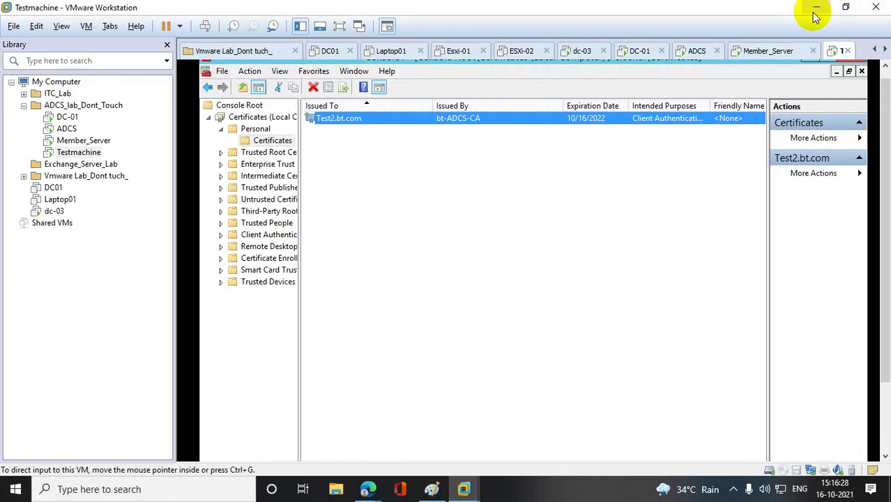
- Switch to DC-01 and launch Active Directory Users and Computers with dsa.msc
left_click(66, 116)
left_click(565, 204)
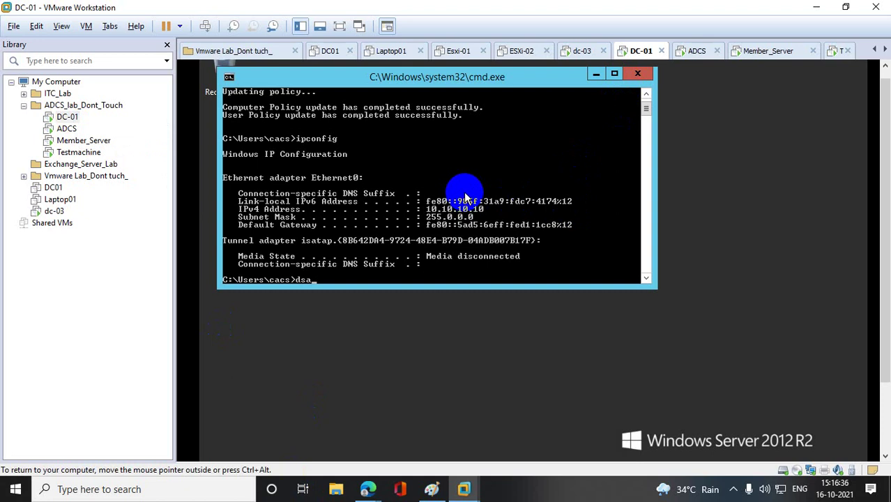
type("dsa.msc")
key("Return")
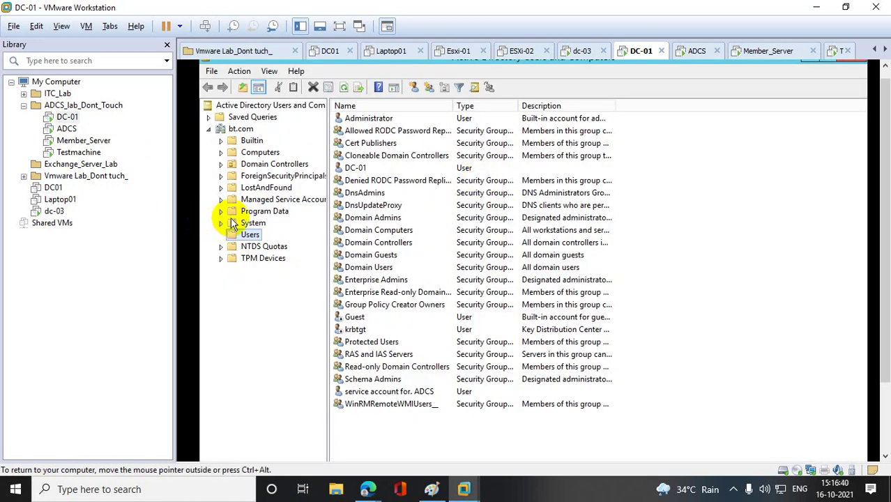
- Open and cancel the New User form twice from the Users container
right_click(246, 242)
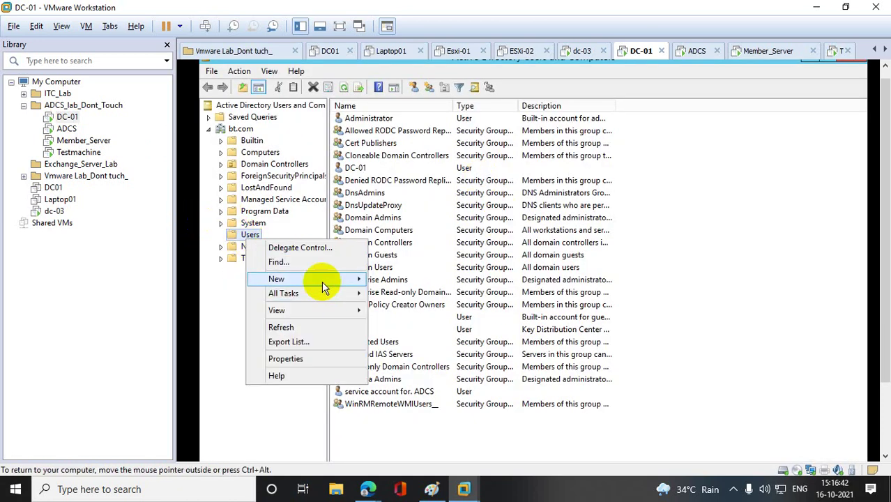
mouse_move(320, 280)
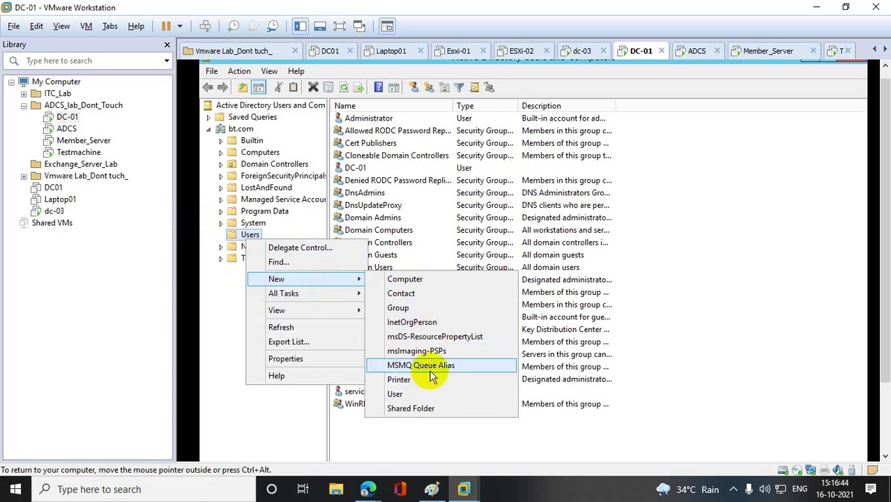
left_click(415, 393)
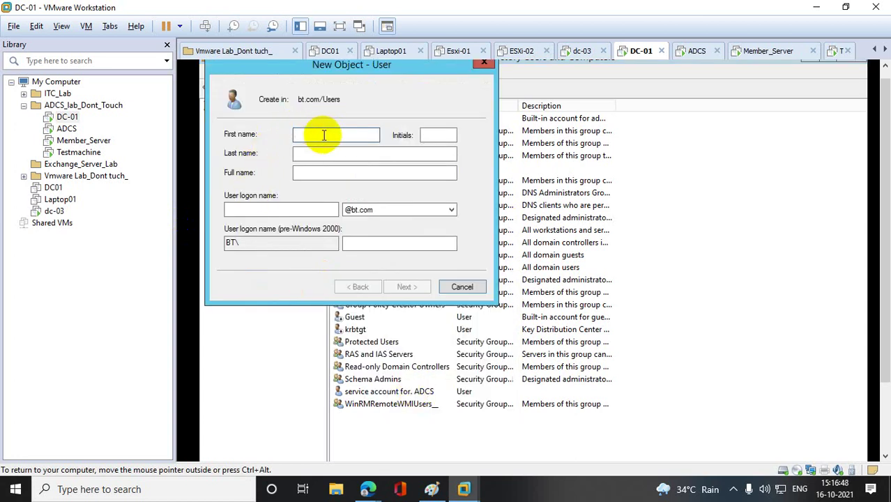
left_click(479, 65)
right_click(250, 234)
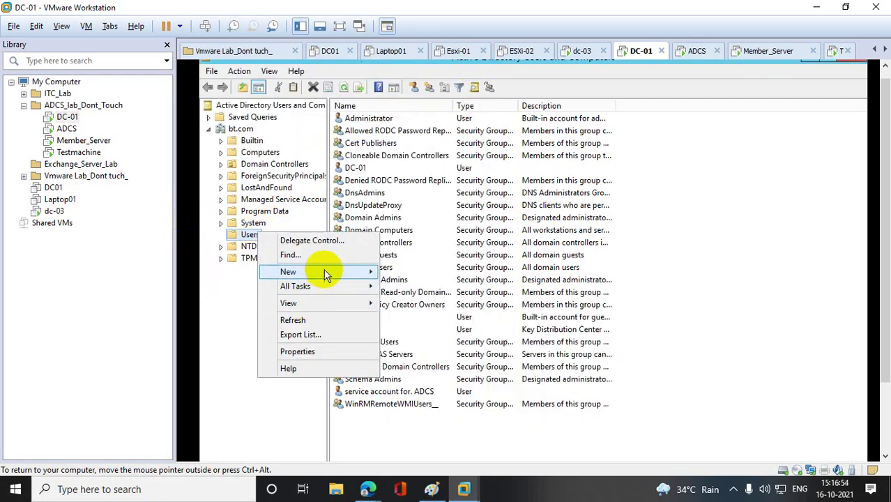
mouse_move(324, 271)
left_click(419, 386)
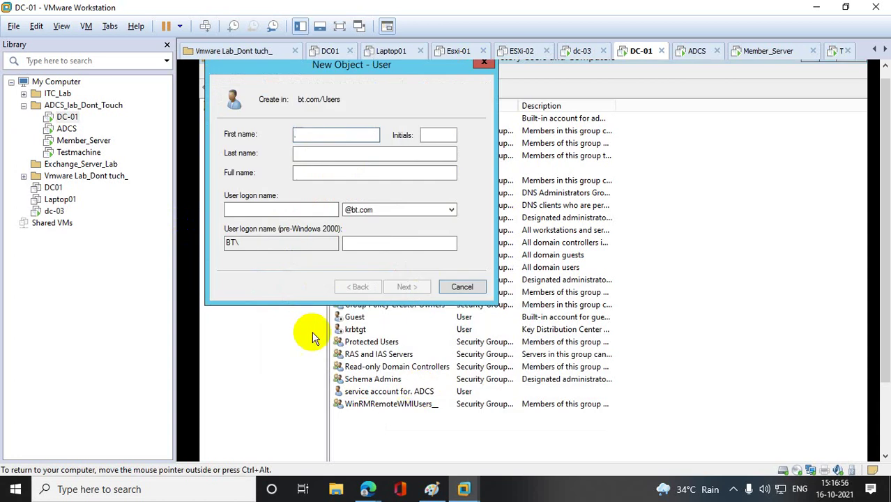
left_click(452, 285)
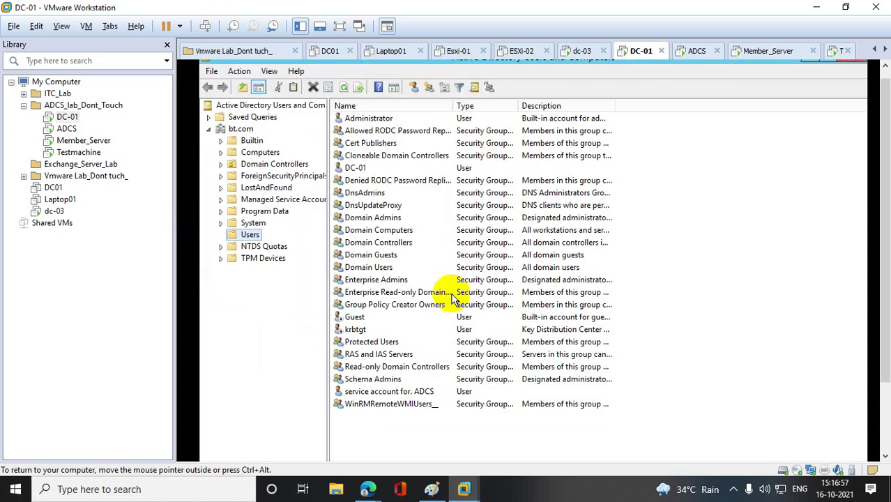
- Create the User_Policy group in the Users container
right_click(251, 235)
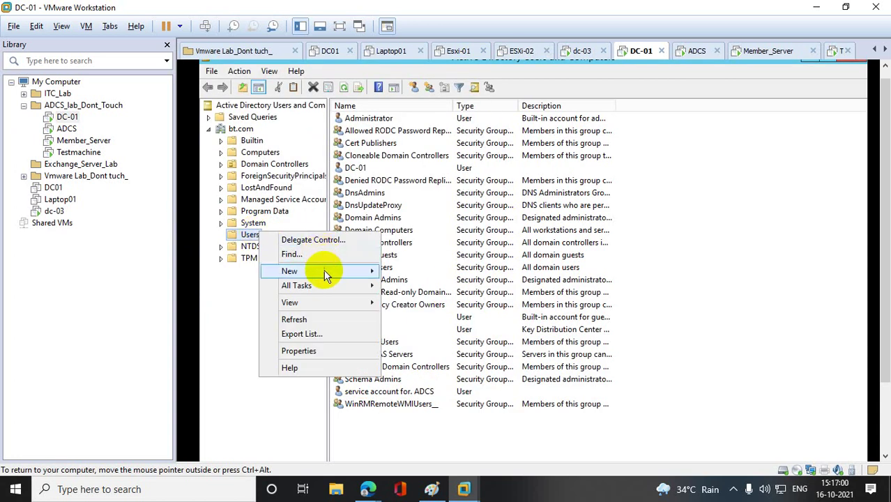
mouse_move(322, 272)
left_click(412, 300)
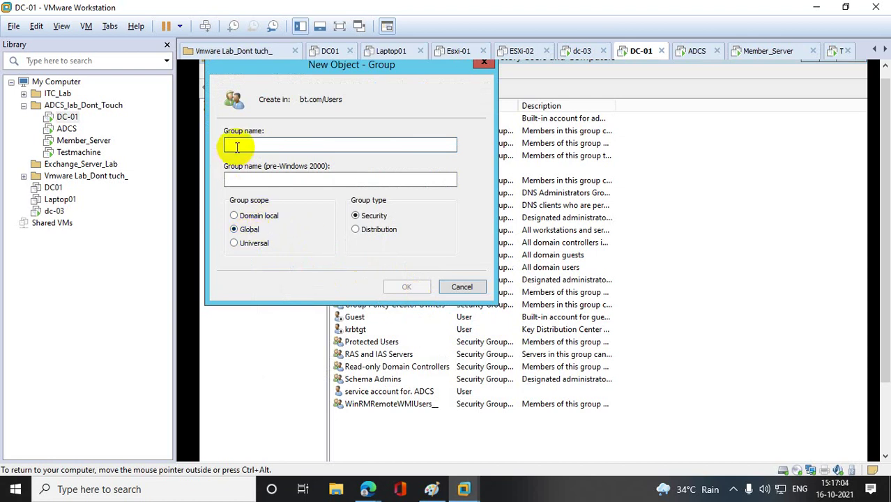
type("User")
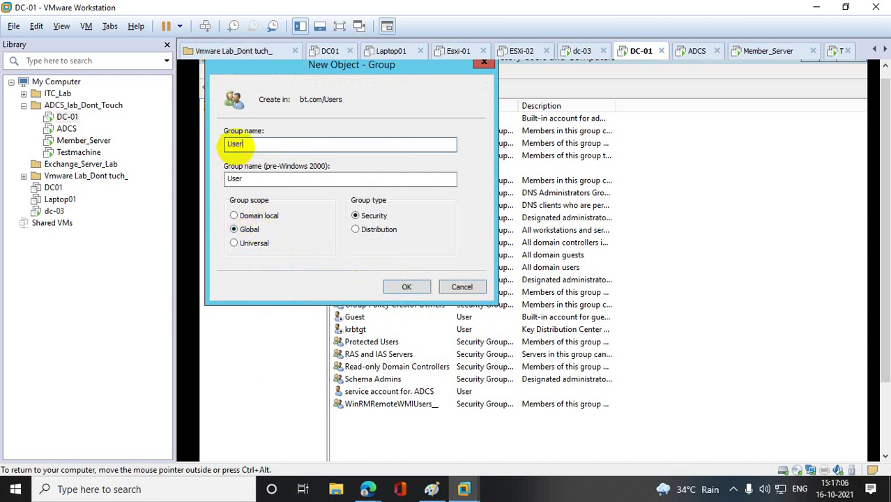
type("_Policy")
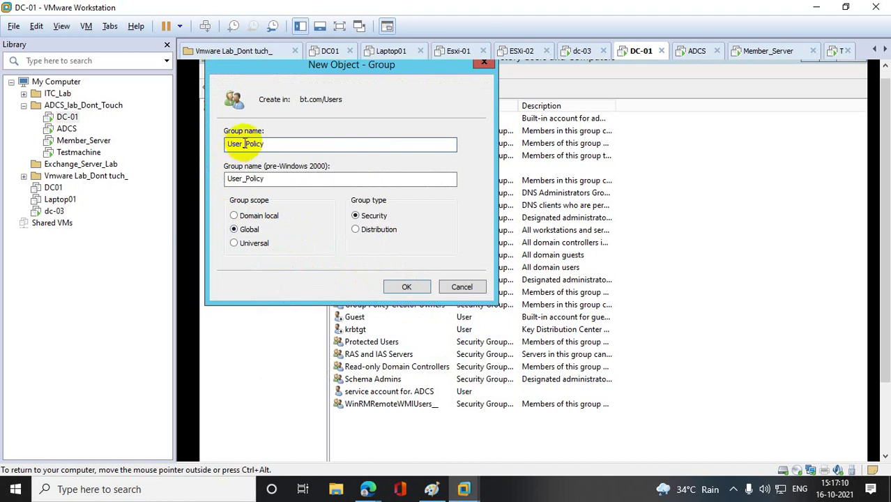
left_click(408, 288)
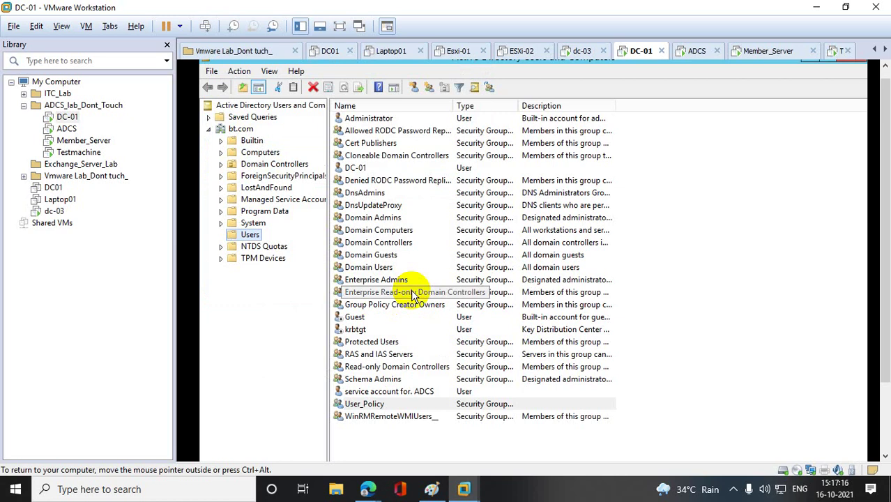
- Start a new user in Users, entering the first name and logon name
left_click(398, 433)
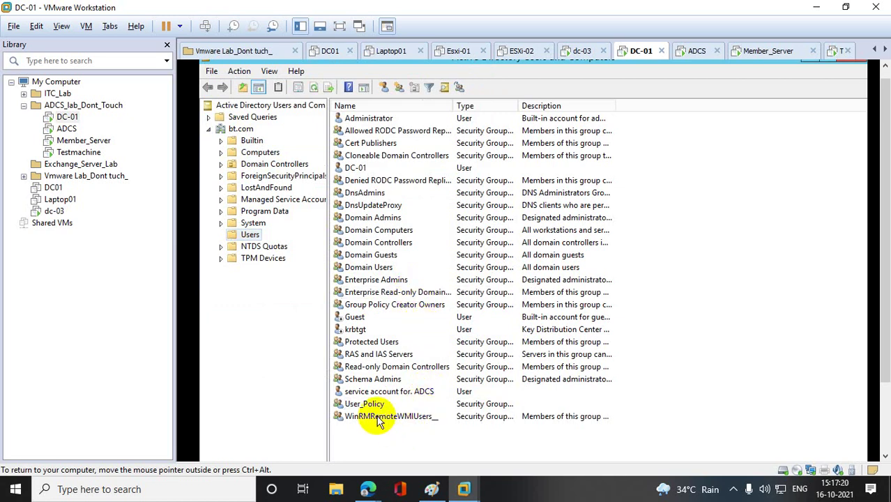
right_click(255, 236)
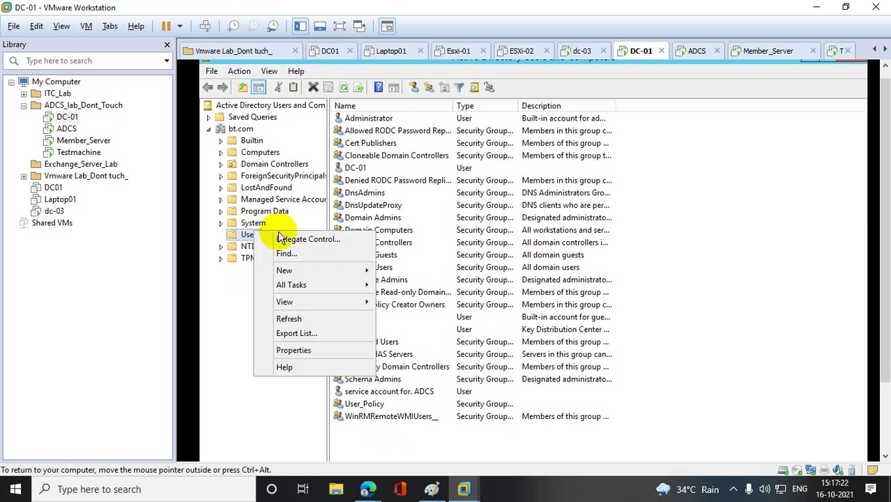
mouse_move(306, 264)
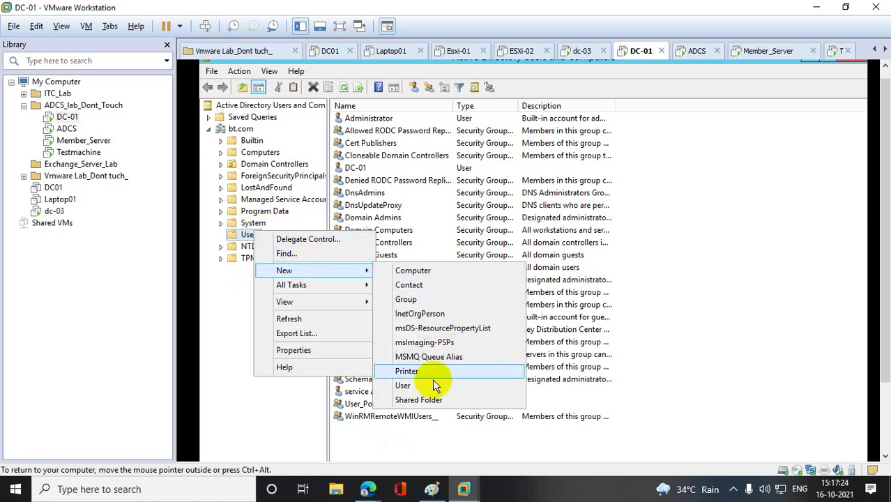
left_click(411, 386)
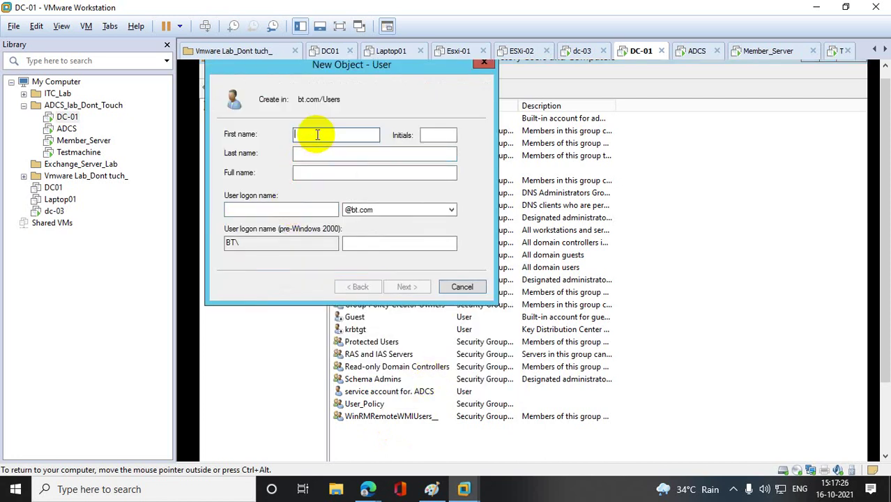
type("Azam")
key("Tab")
key("Tab")
key("Tab")
key("Tab")
key("Tab")
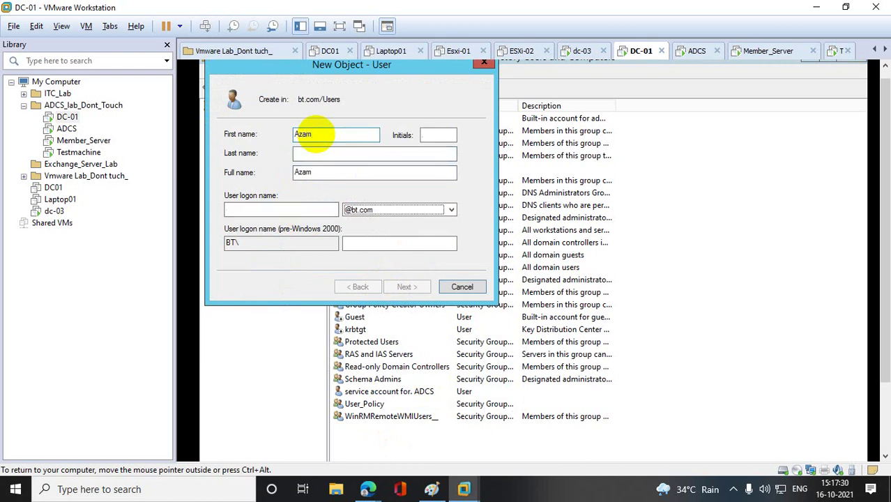
left_click(247, 207)
type("Azam")
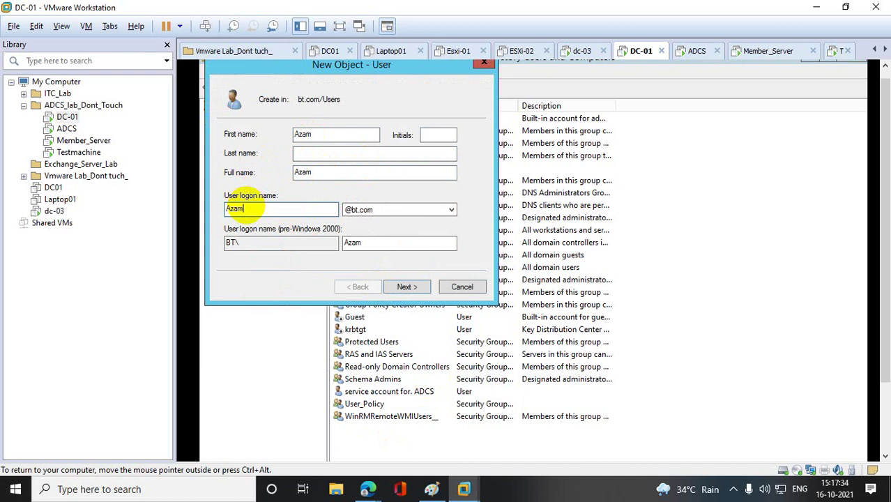
left_click(407, 287)
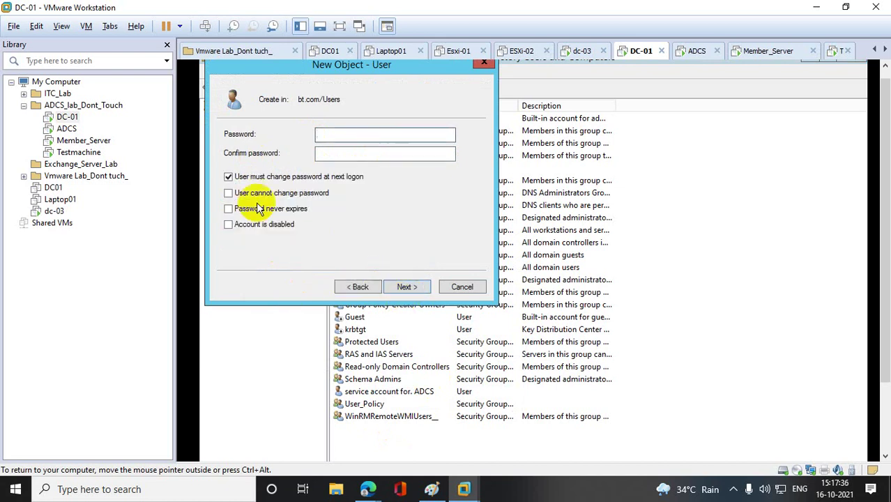
- Clear must-change, set Password never expires, enter the password and finish the user
left_click(236, 176)
left_click(257, 208)
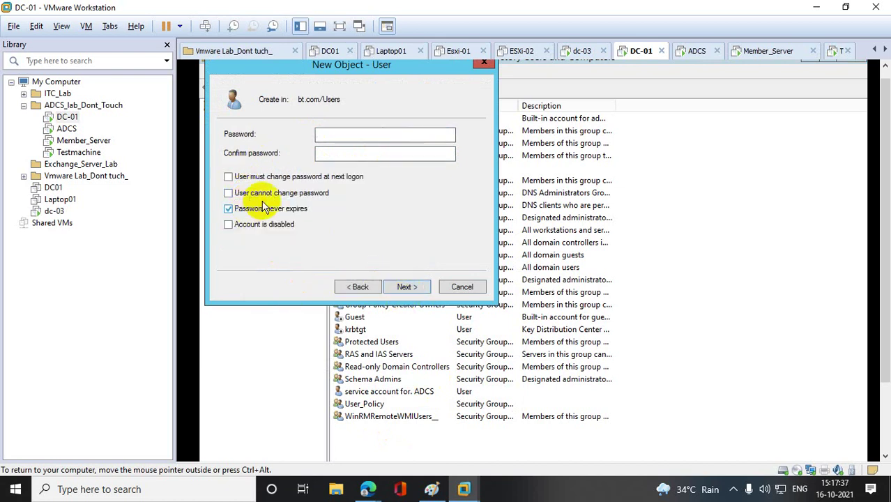
left_click(340, 135)
type("••••••")
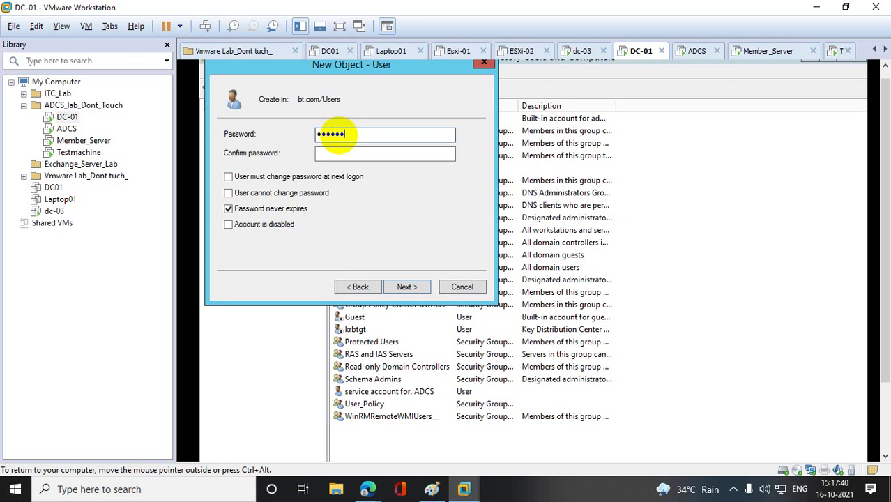
type("••••••")
key("Tab")
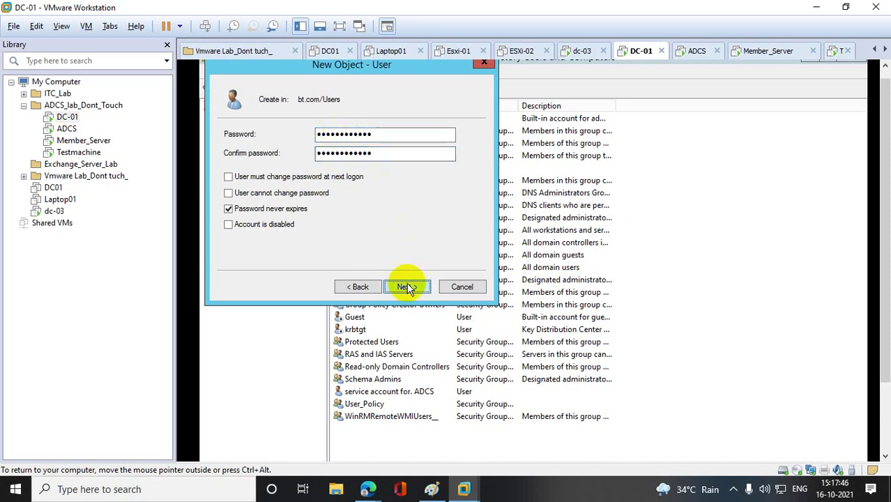
left_click(404, 286)
left_click(408, 286)
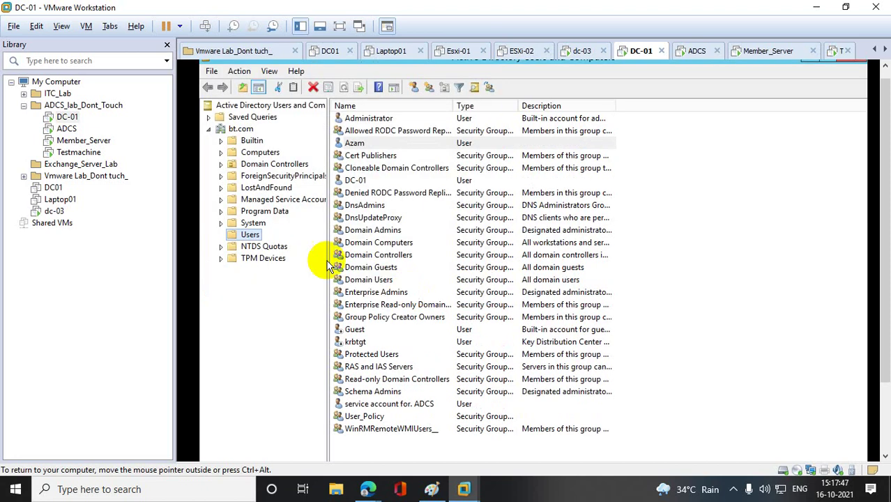
- Start another new user in Users with its first name and logon name
right_click(253, 235)
mouse_move(304, 273)
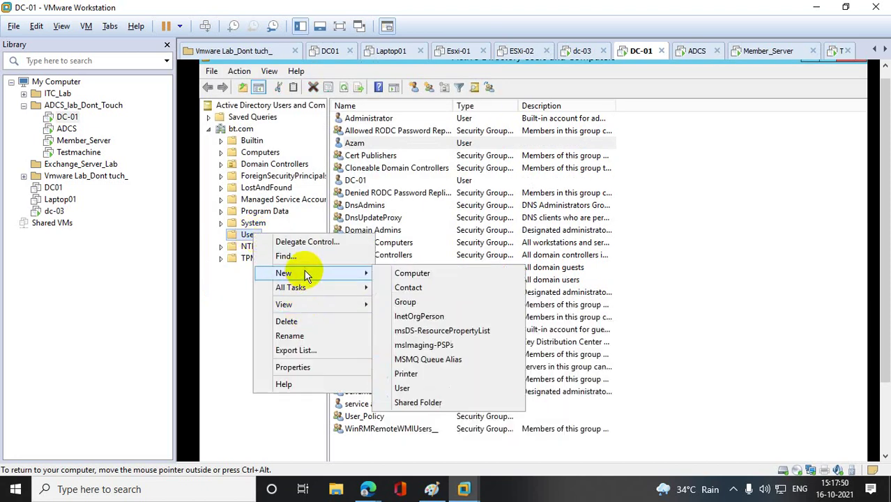
left_click(403, 388)
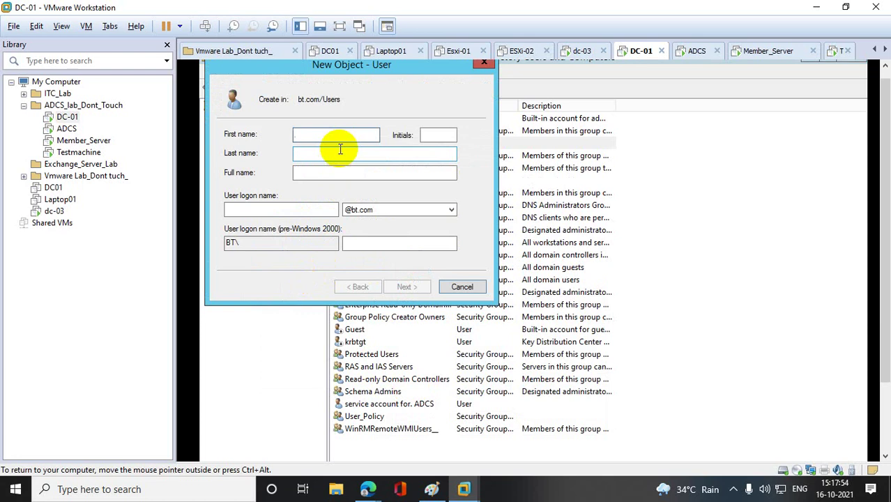
type("anan")
key("Tab")
key("Tab")
key("Tab")
key("Tab")
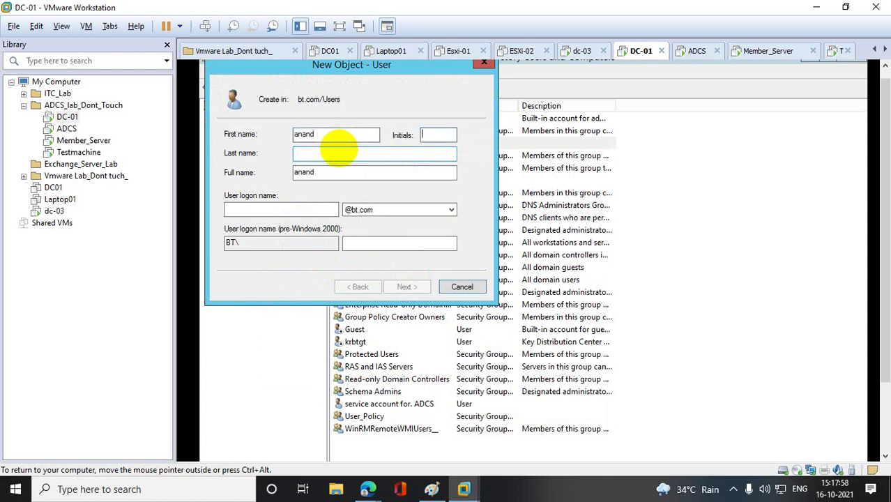
type("anand")
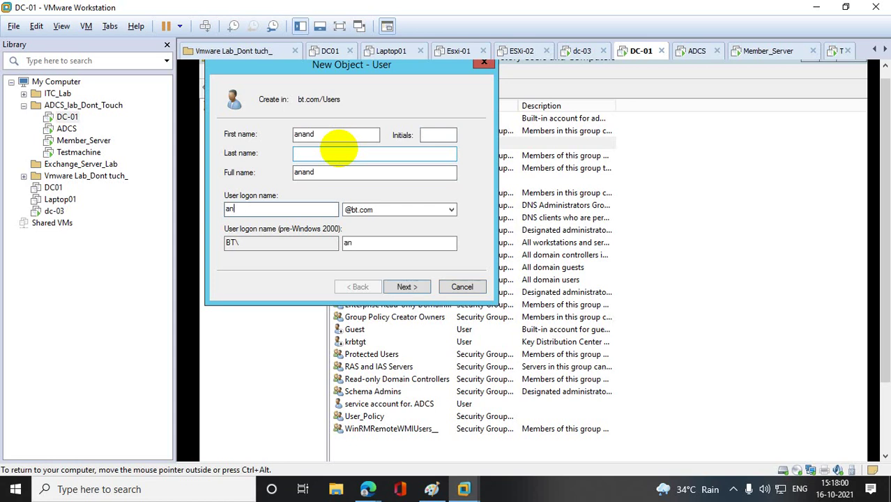
left_click(407, 287)
- Set Password never expires, enter and confirm the password, and finish the wizard
left_click(260, 177)
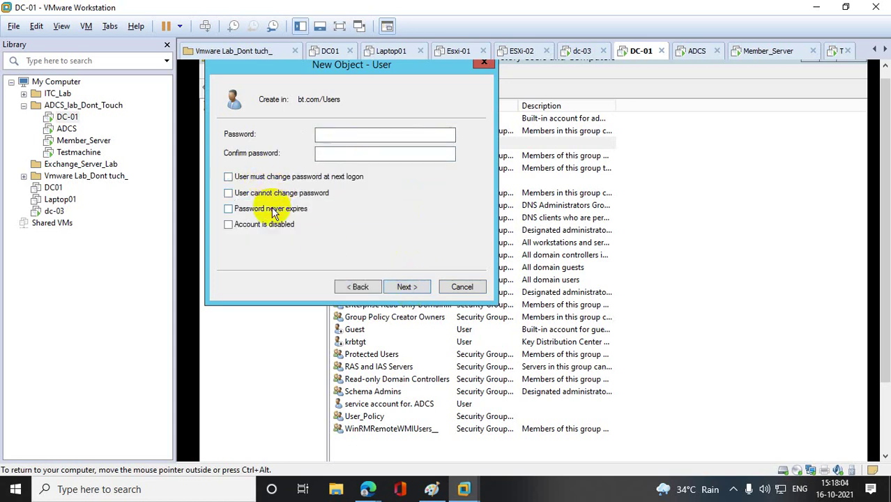
left_click(254, 209)
left_click(340, 135)
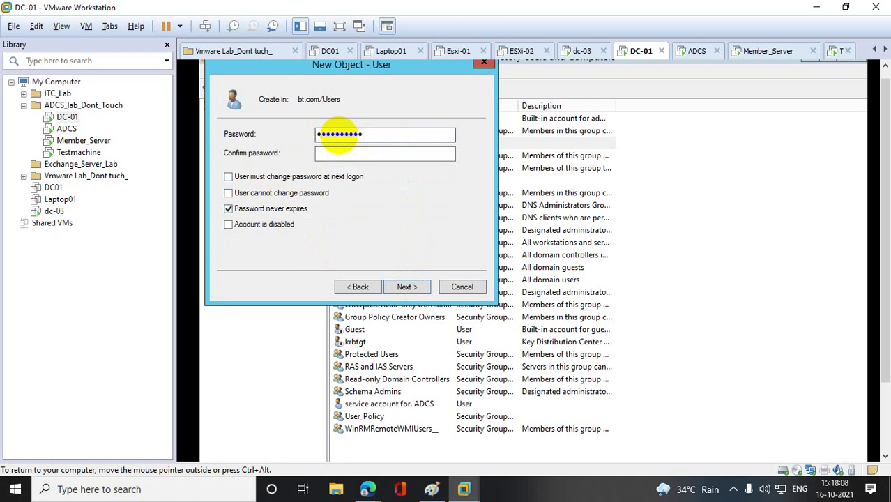
left_click(333, 155)
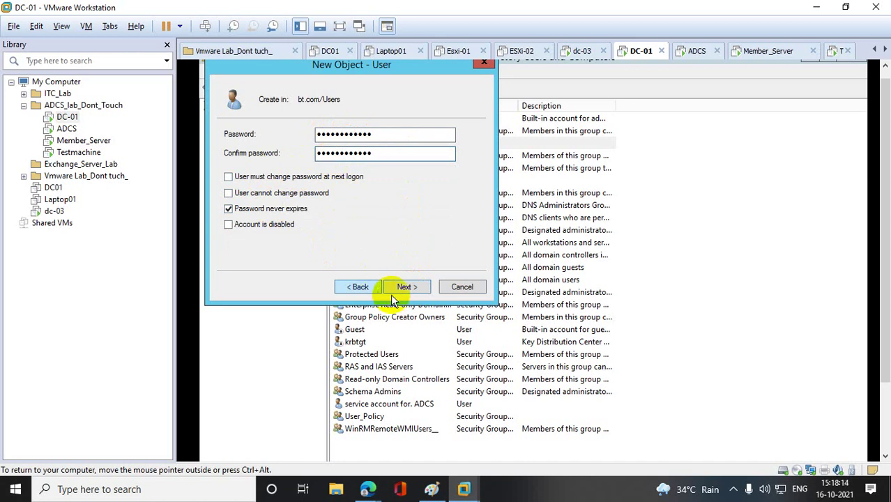
left_click(401, 287)
left_click(401, 287)
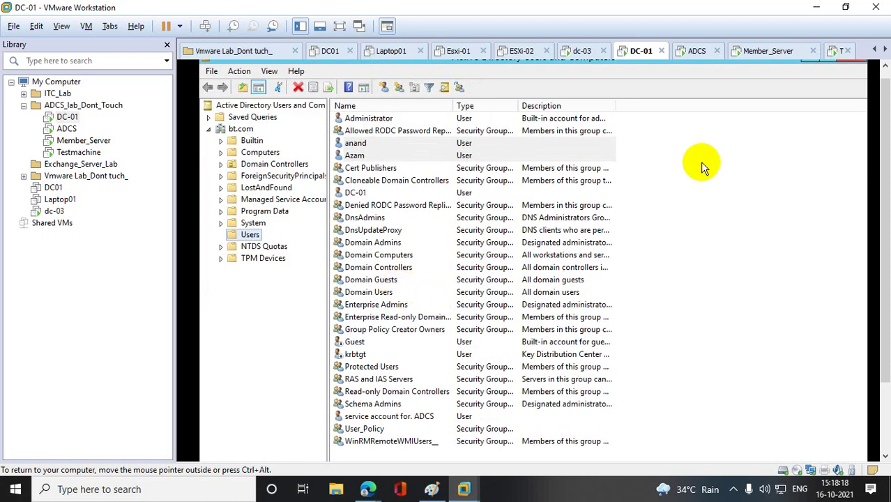
- Add both new users to User_Policy's Members list, resolving names with Check Names
left_click(366, 431)
double_click(366, 431)
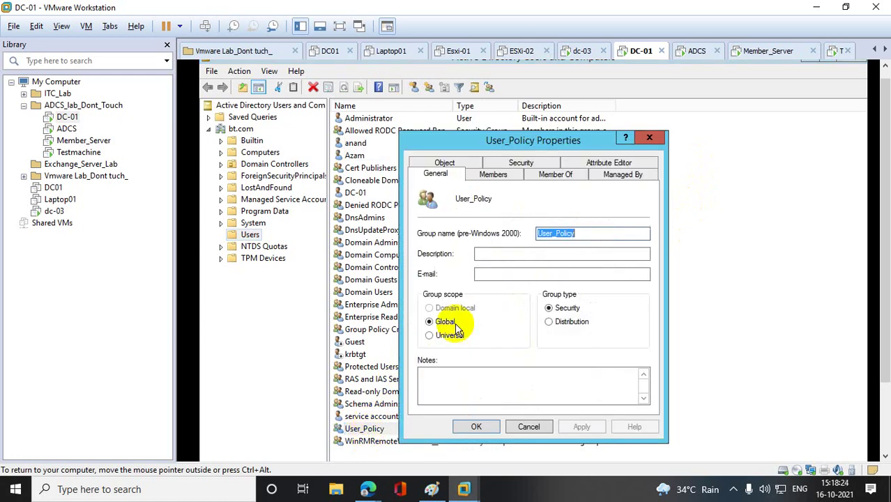
left_click(479, 180)
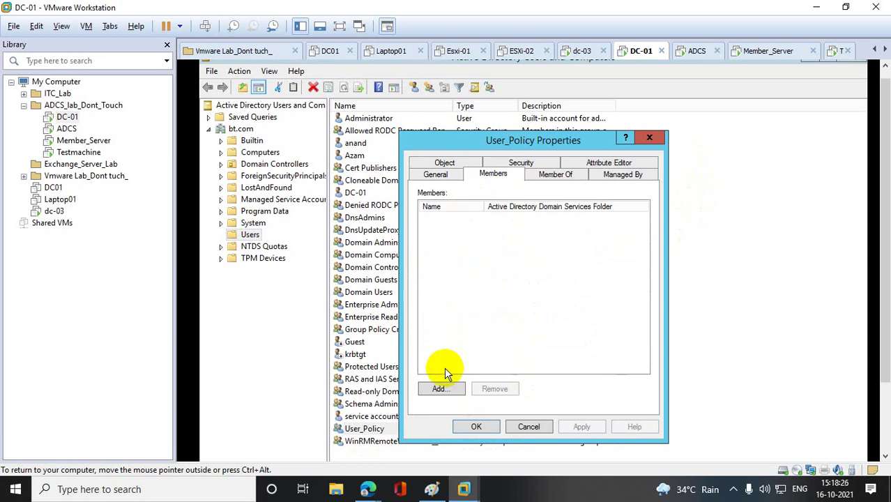
left_click(441, 388)
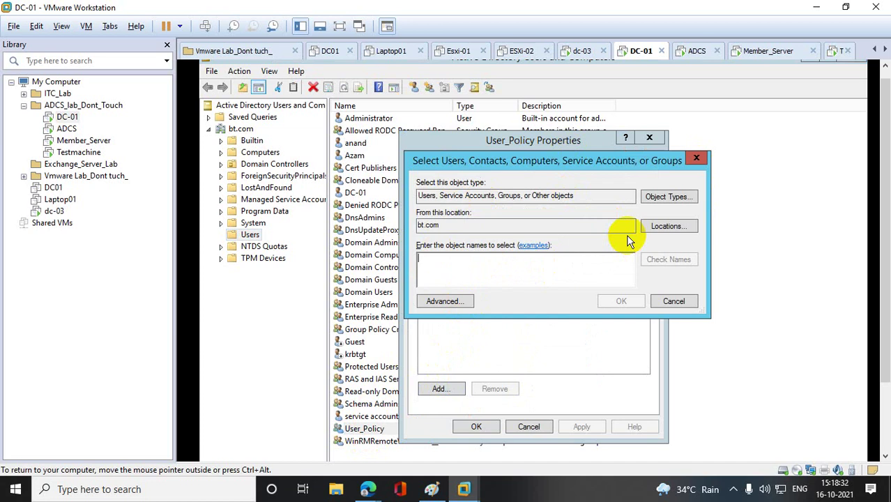
type("am")
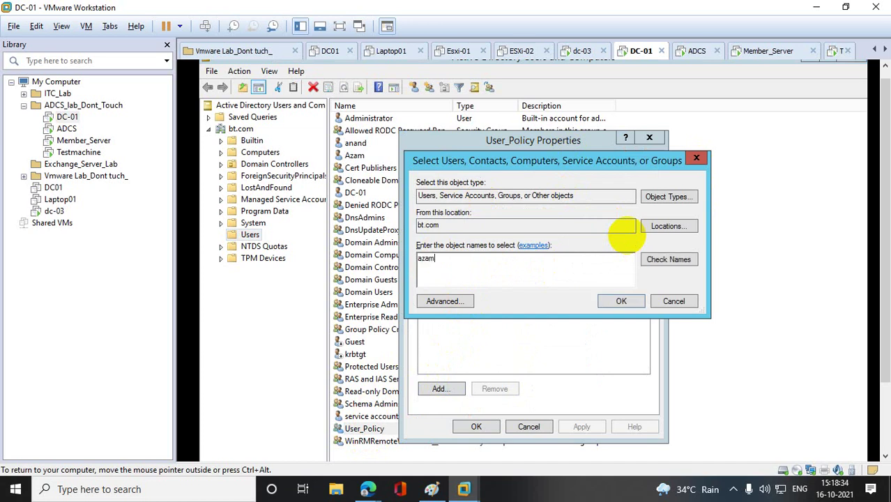
type(" (Azam")
left_click(667, 265)
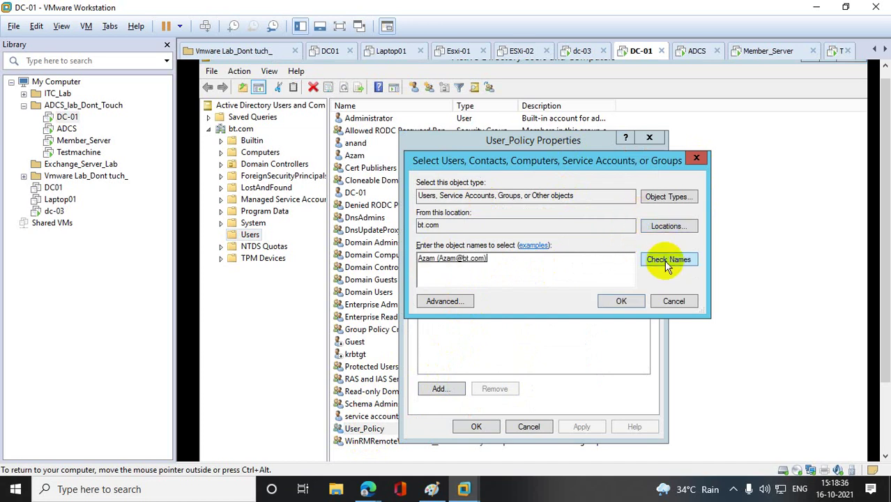
type("anand")
left_click(669, 262)
left_click(622, 301)
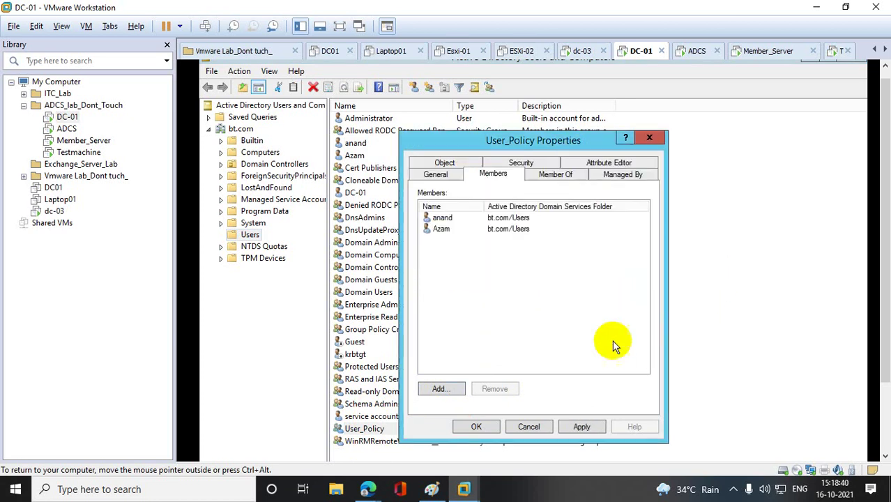
left_click(477, 426)
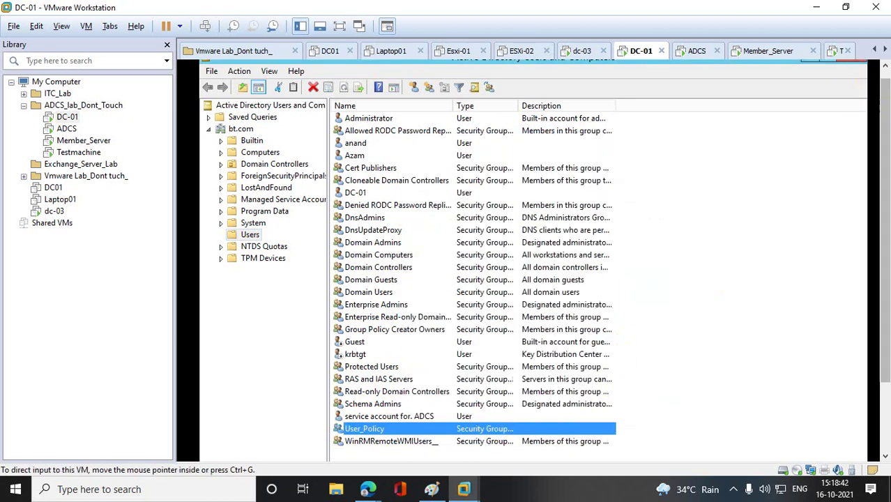
scroll(886, 83, "up", 1)
- Close ADUC, power off dc-03, and switch to the ADCS virtual machine
left_click(852, 66)
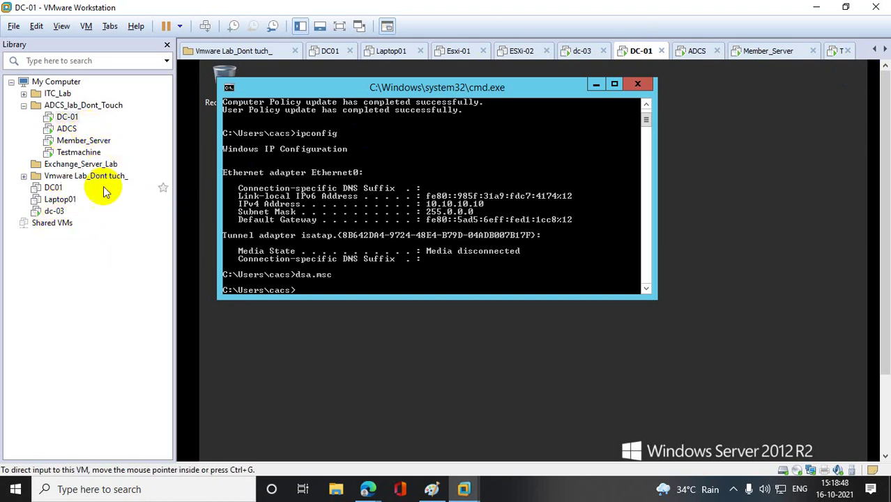
left_click(61, 215)
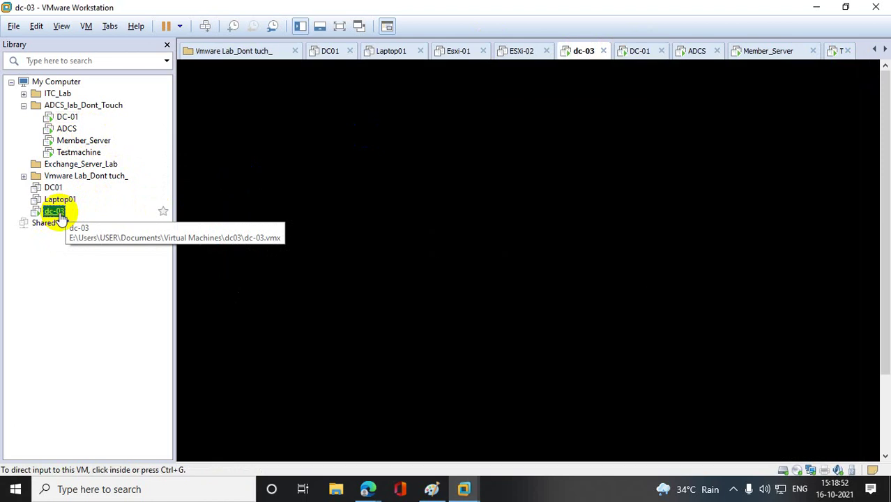
right_click(60, 215)
mouse_move(149, 287)
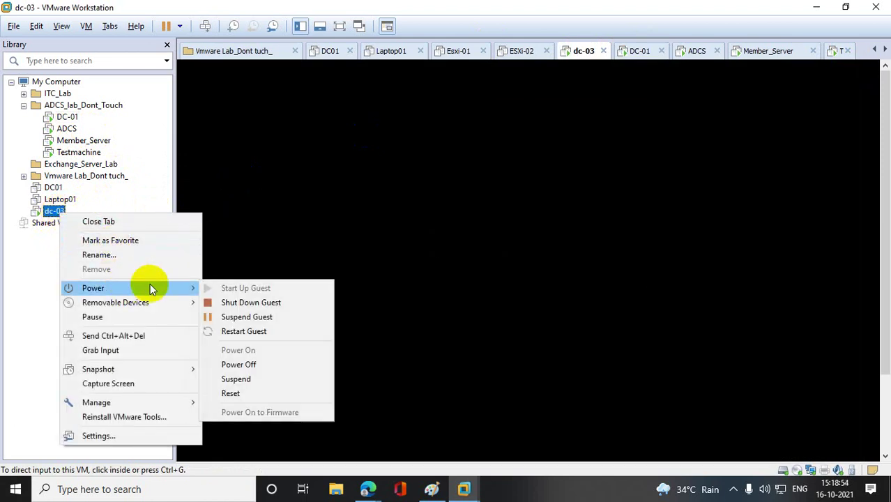
left_click(257, 364)
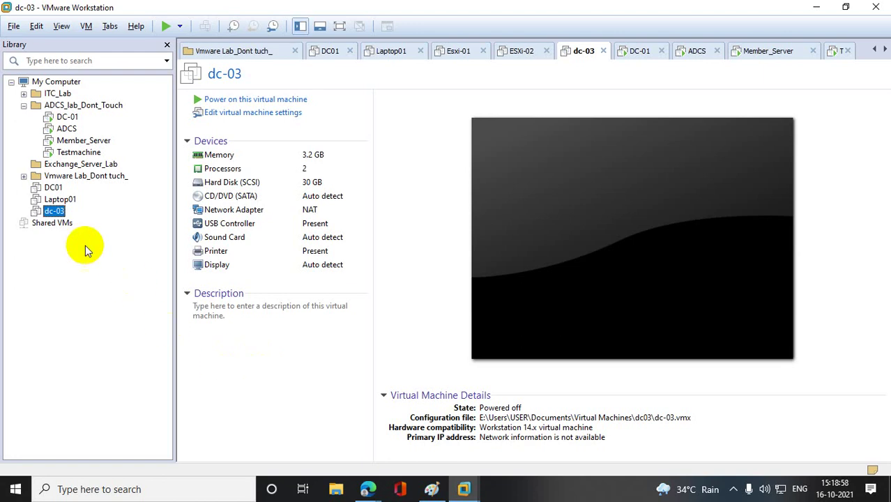
left_click(67, 117)
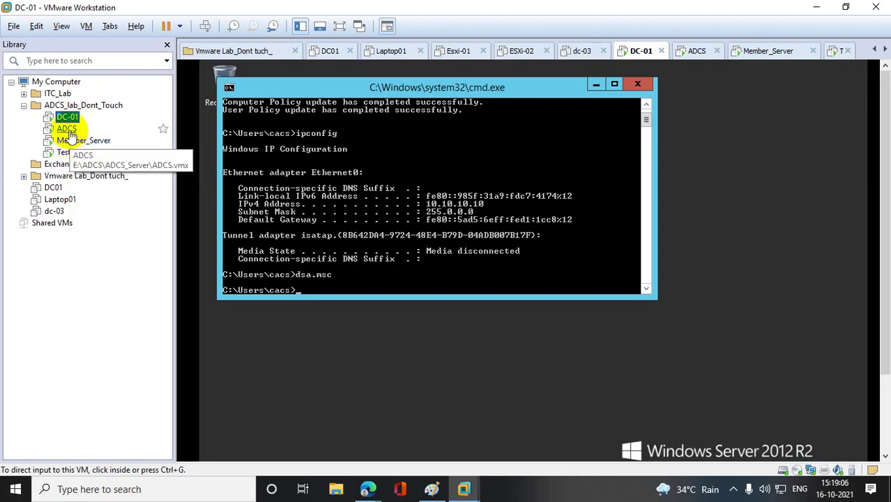
left_click(68, 131)
- Close the PowerShell window on ADCS and bring up Server Manager
left_click(744, 70)
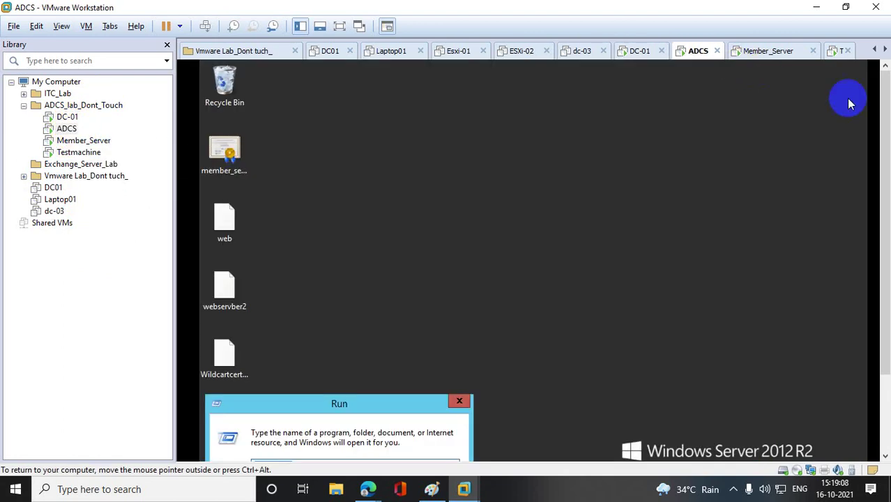
left_click_drag(880, 171, 886, 280)
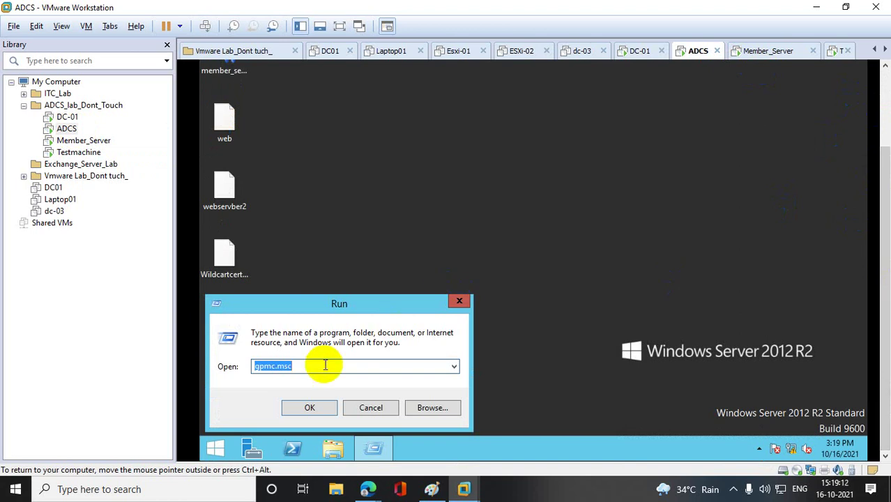
left_click(293, 448)
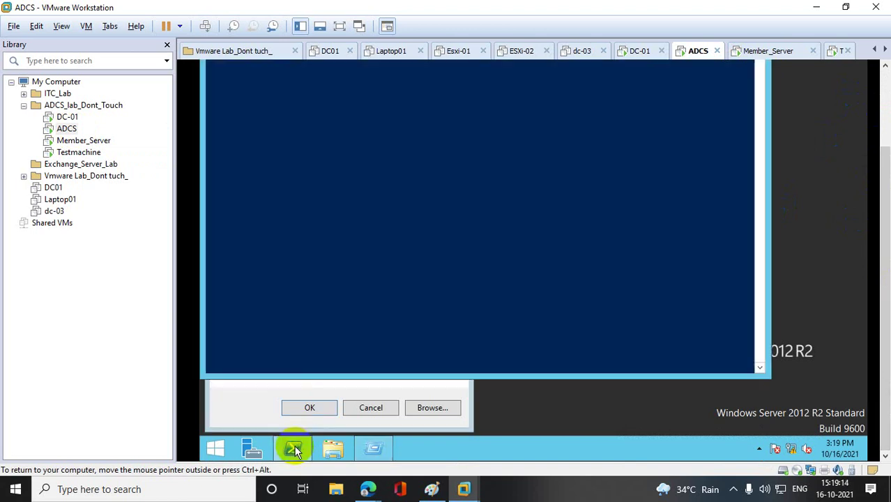
left_click(251, 450)
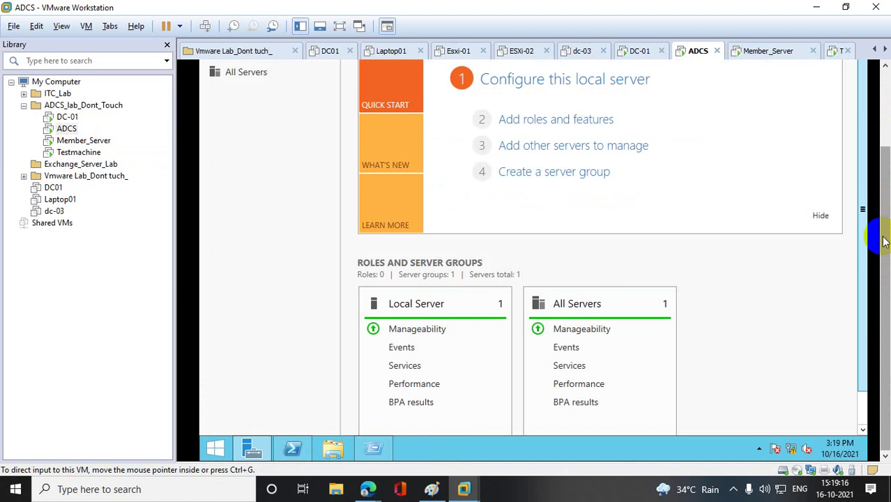
left_click(773, 95)
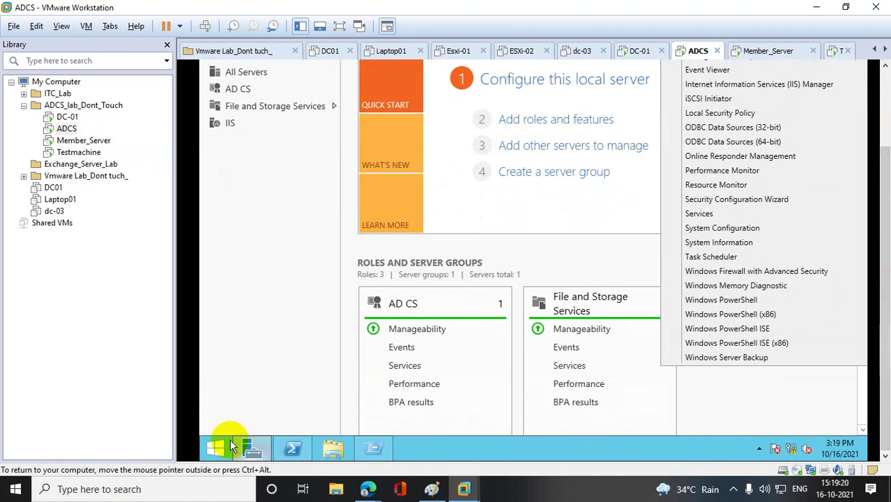
- Run certsrv, then open Certification Authority from Server Manager's Tools menu
right_click(216, 448)
left_click(263, 403)
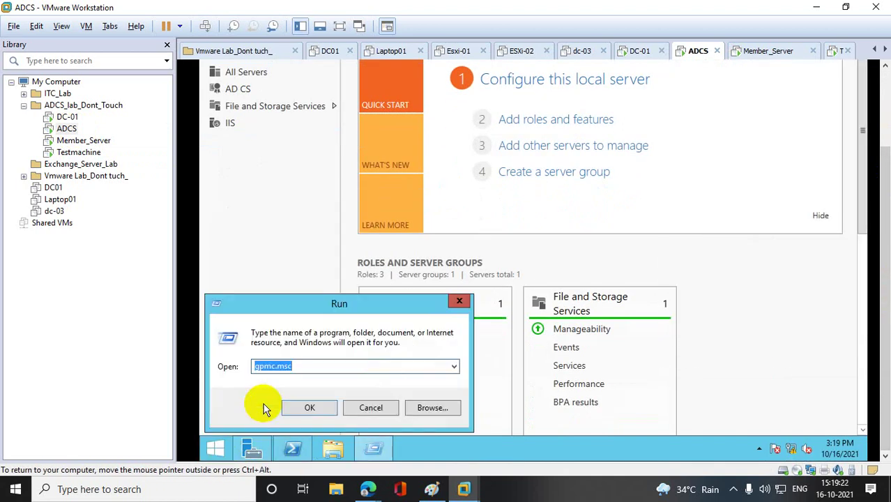
type("cert")
type("srv")
key("Return")
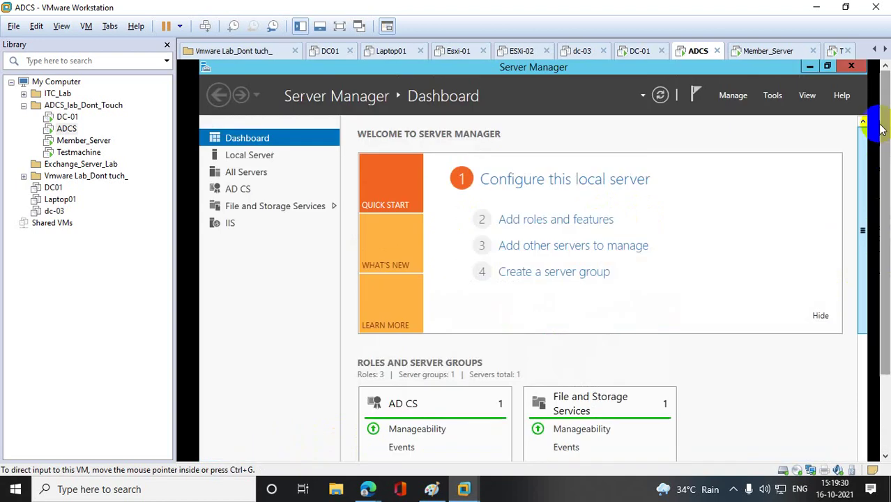
left_click(774, 95)
left_click(773, 103)
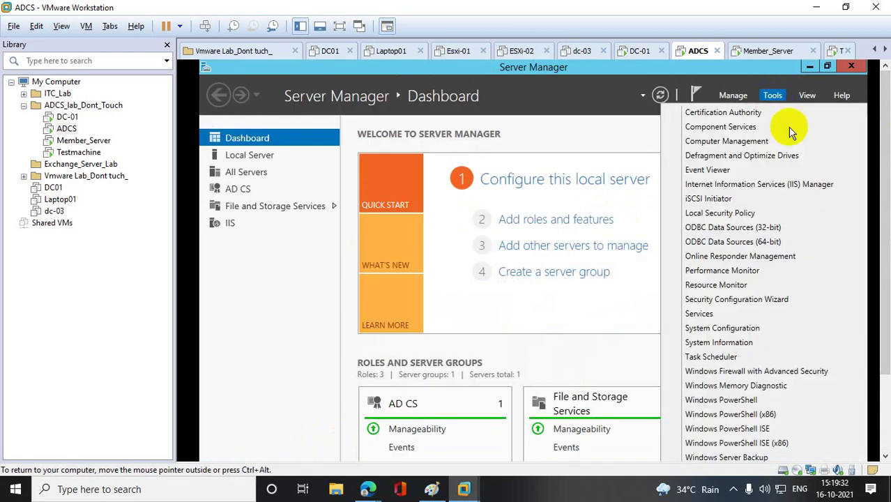
left_click(723, 114)
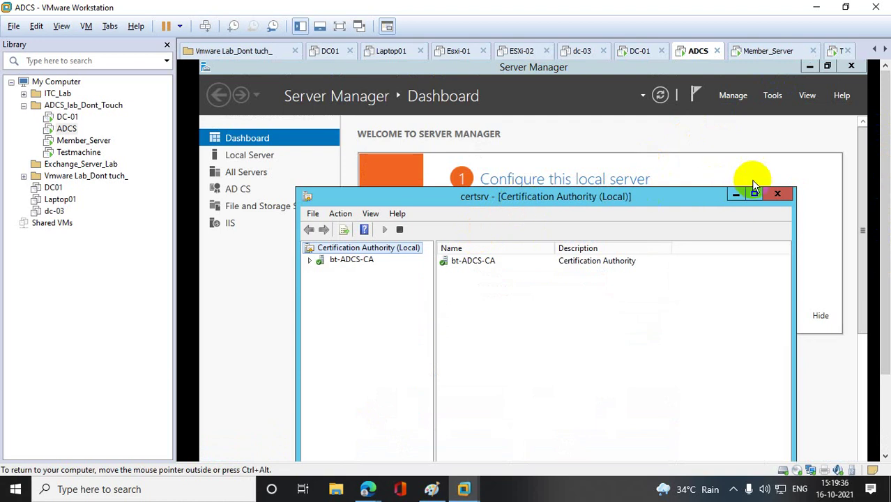
- Maximize certsrv, expand bt-ADCS-CA and choose Manage on Certificate Templates
left_click(754, 194)
left_click(208, 129)
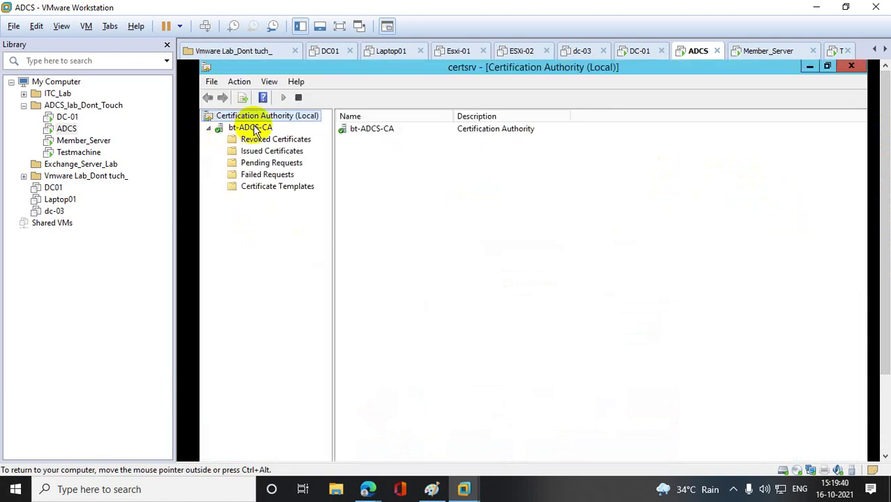
left_click(264, 187)
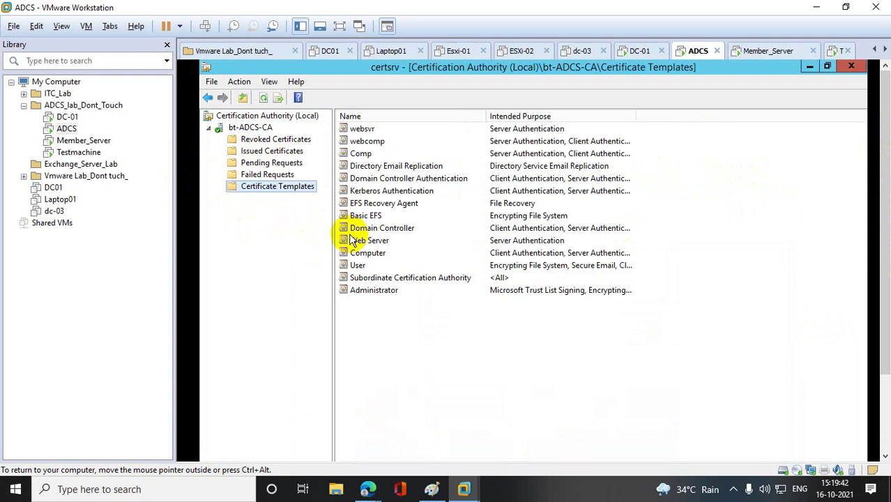
right_click(277, 189)
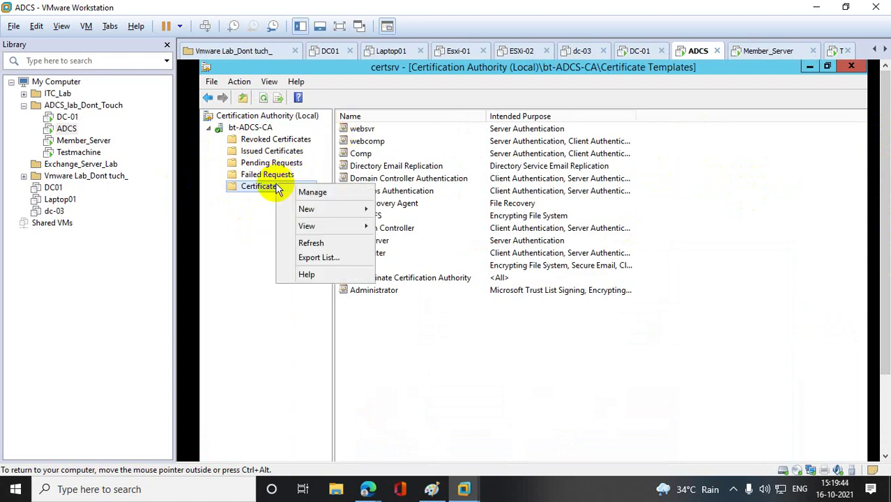
left_click(315, 192)
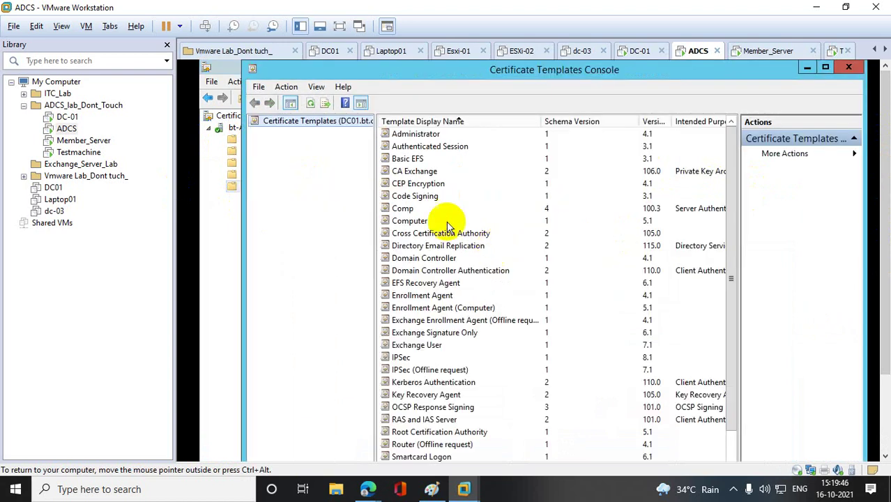
- Duplicate the User template and name the new template USR on the General tab
left_click(393, 233)
key("u")
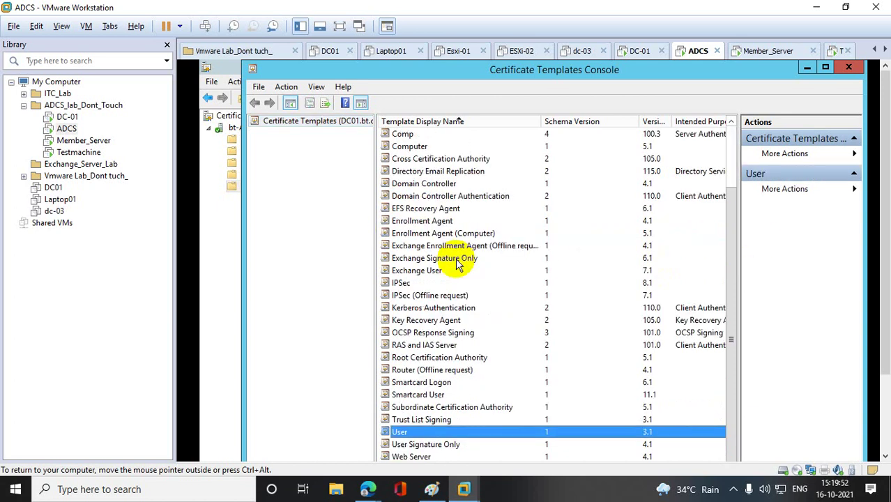
right_click(402, 433)
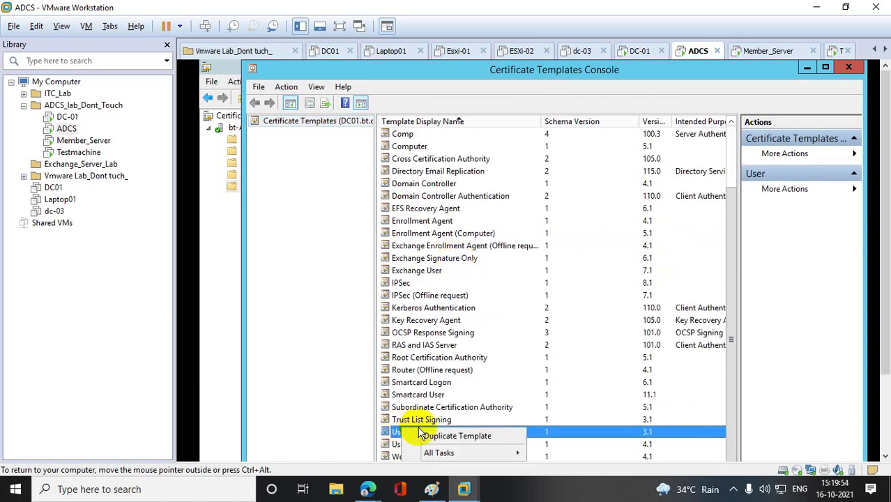
left_click(455, 435)
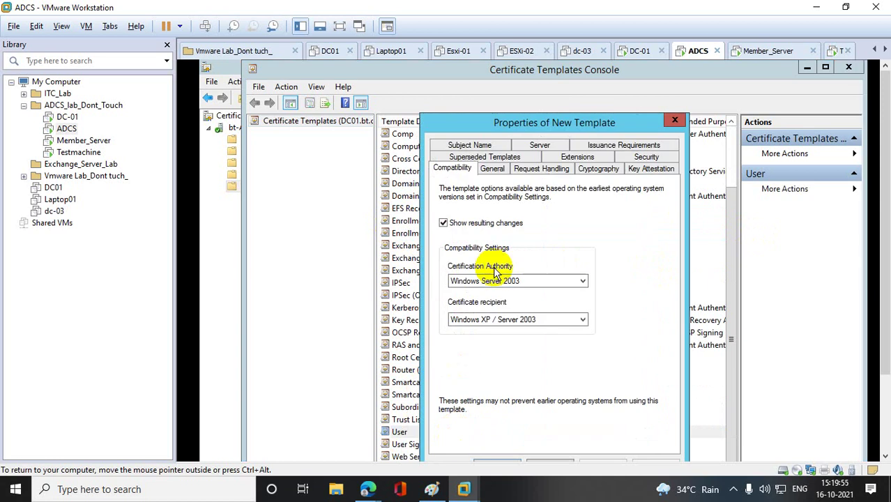
left_click(466, 145)
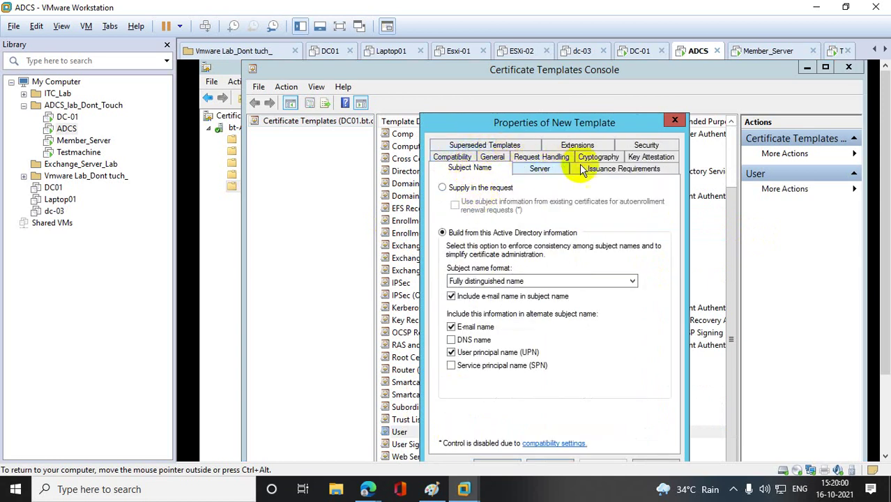
left_click(492, 157)
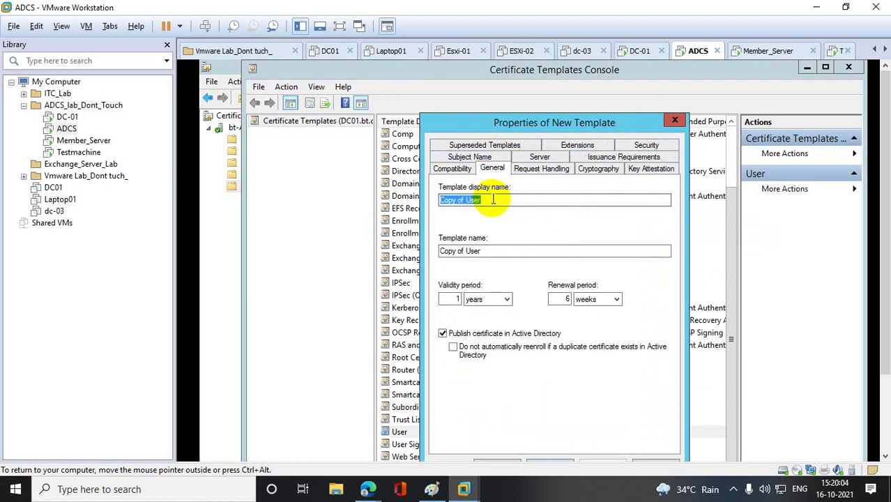
type("USR")
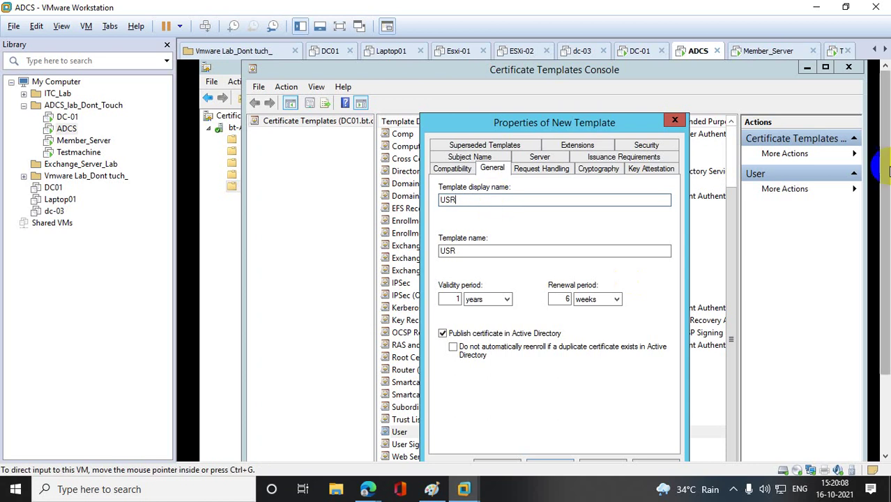
scroll(884, 220, "down", 3)
left_click_drag(885, 220, 872, 154)
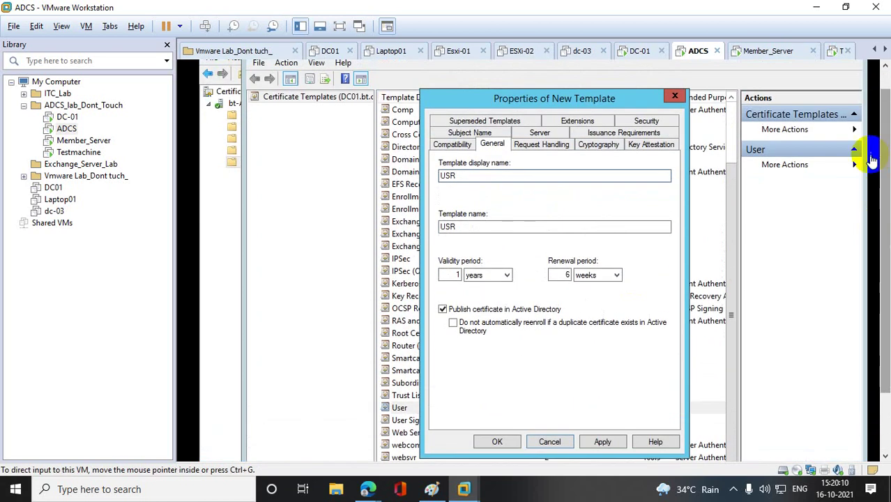
- Switch to the Subject Name tab of the new USR template's properties
left_click(478, 135)
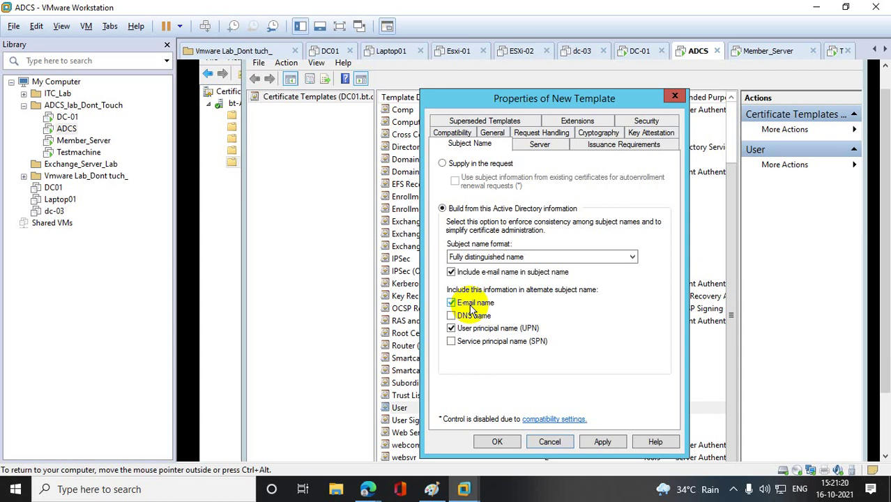
- Uncheck 'Include e-mail name in subject name', keeping E-mail name and UPN checked
left_click(451, 304)
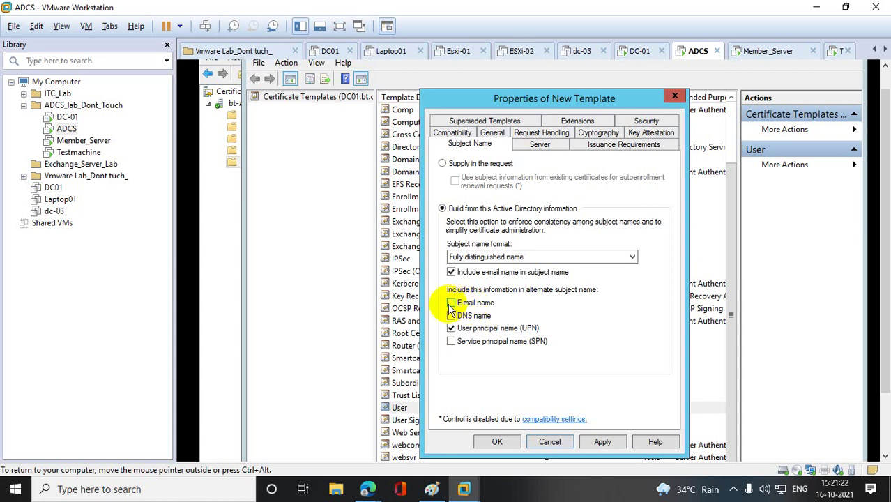
left_click(451, 314)
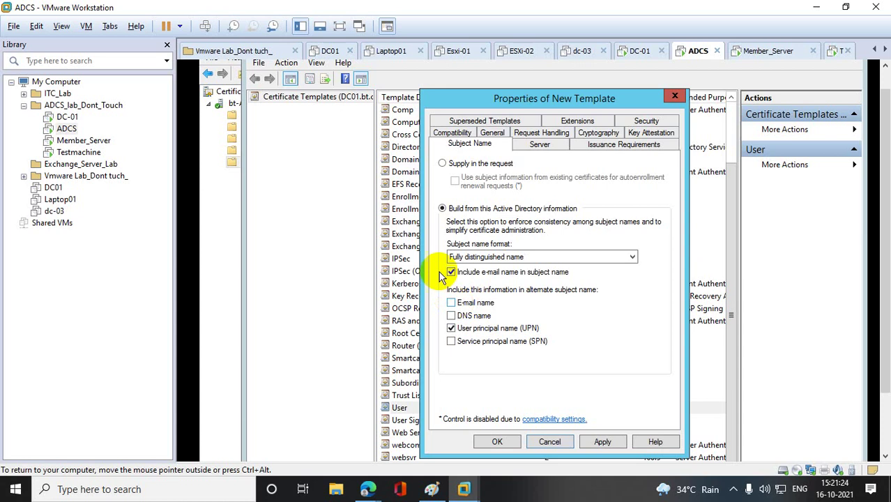
left_click(452, 272)
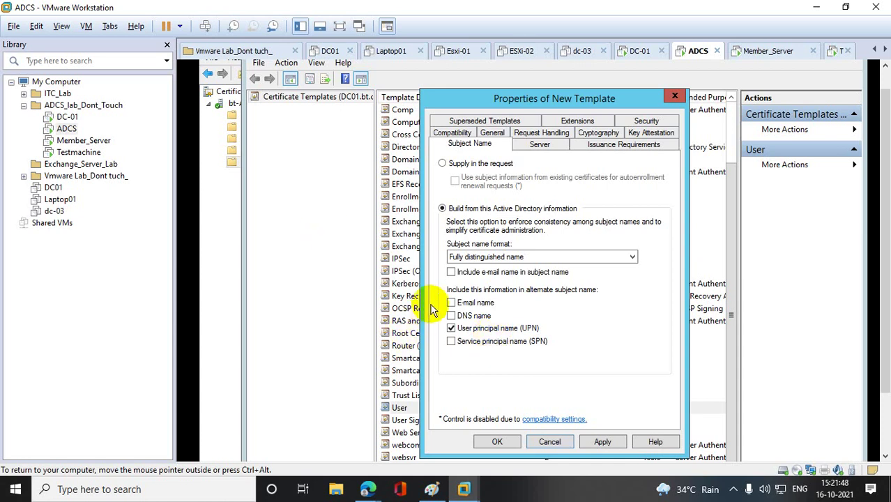
left_click(451, 303)
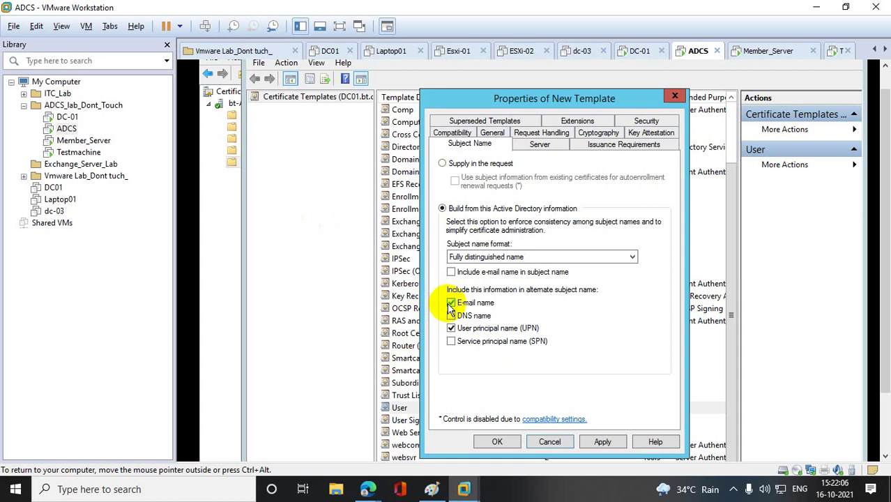
- On DC-01, launch dsa.msc and check the user account's E-mail field
left_click(68, 117)
left_click_drag(885, 235, 883, 294)
right_click(215, 448)
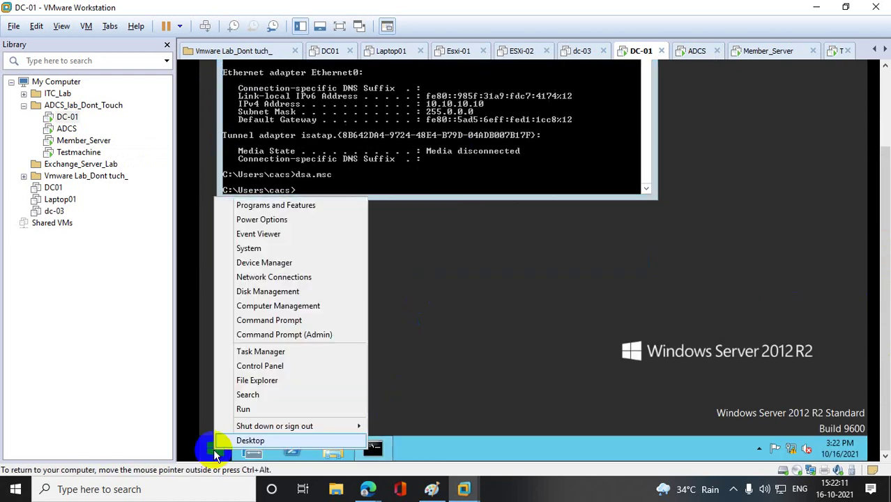
left_click(263, 411)
type("dsa.msc")
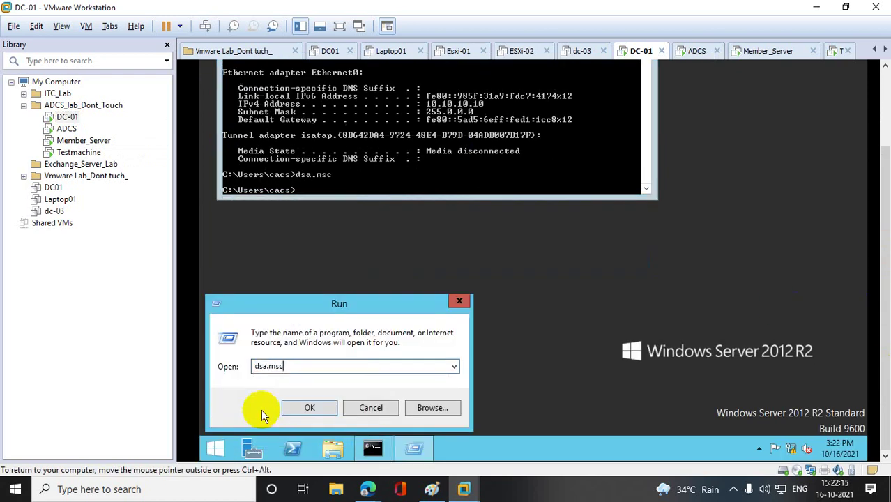
key("Return")
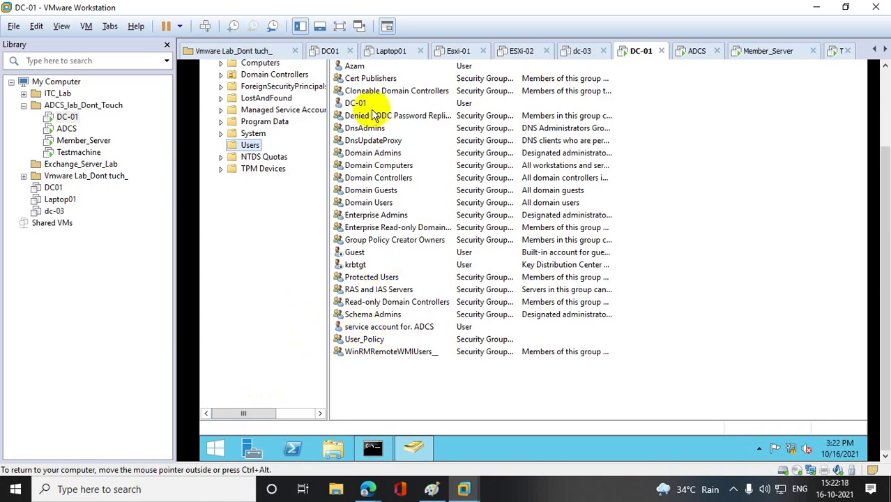
double_click(356, 66)
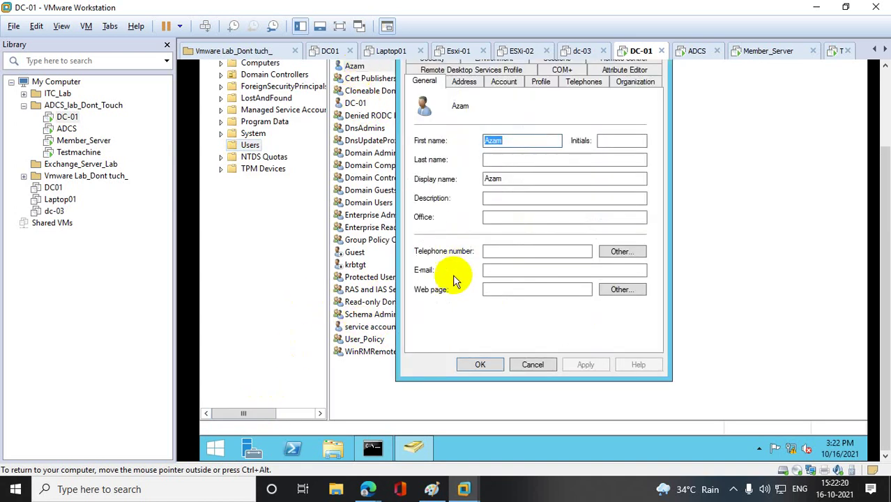
left_click(510, 270)
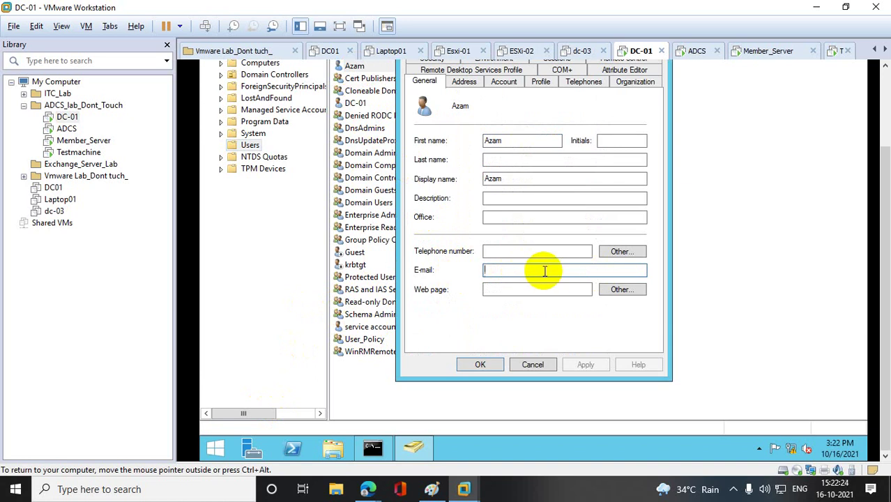
- Back on ADCS, clear E-mail name from the USR template's alternate subject name
left_click(66, 129)
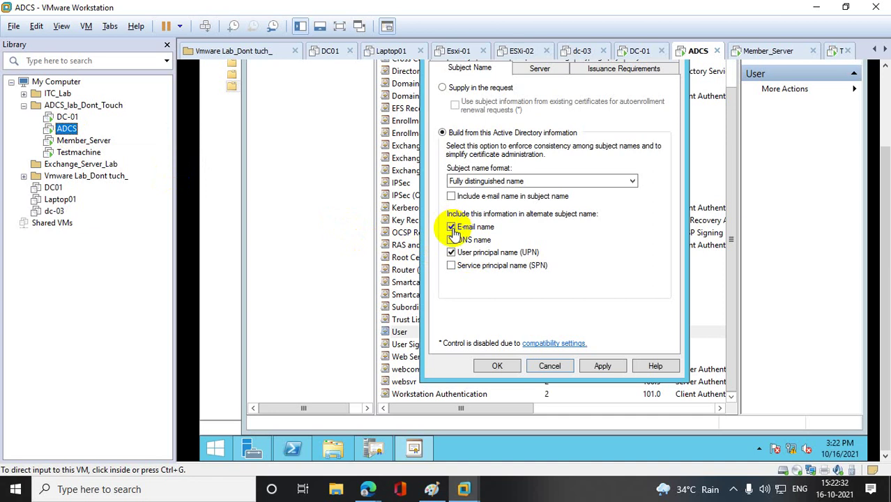
left_click(452, 227)
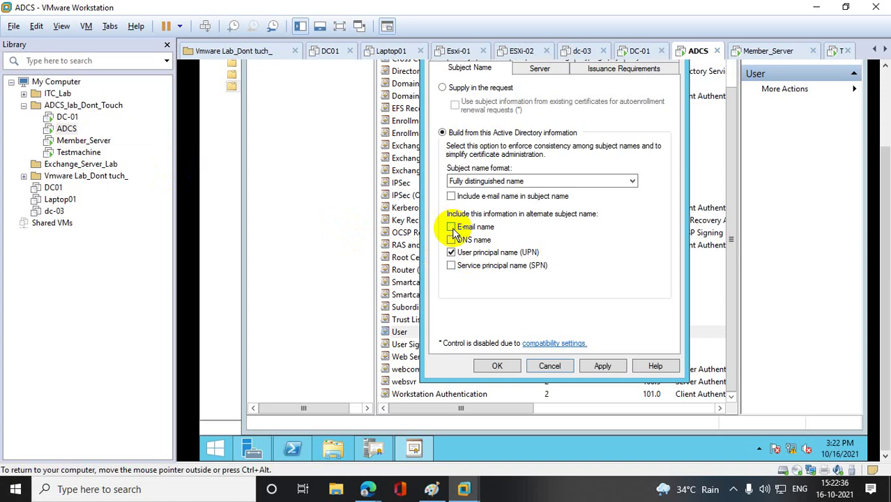
left_click(63, 116)
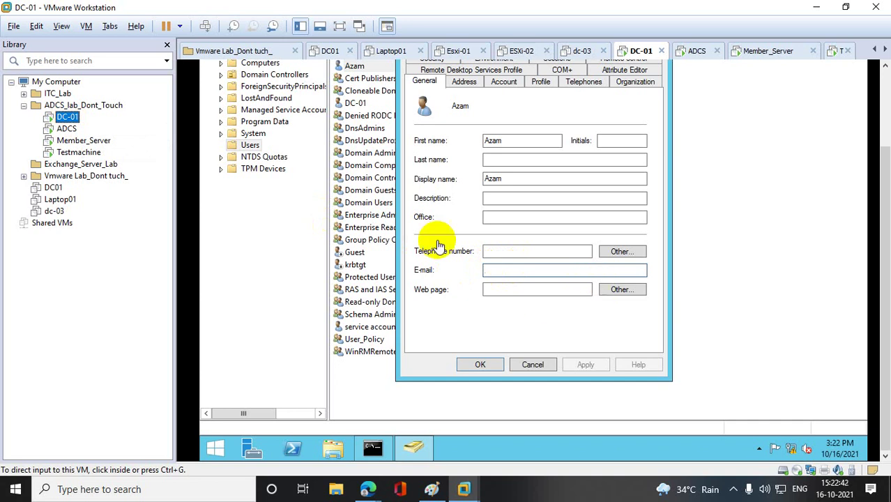
left_click(66, 129)
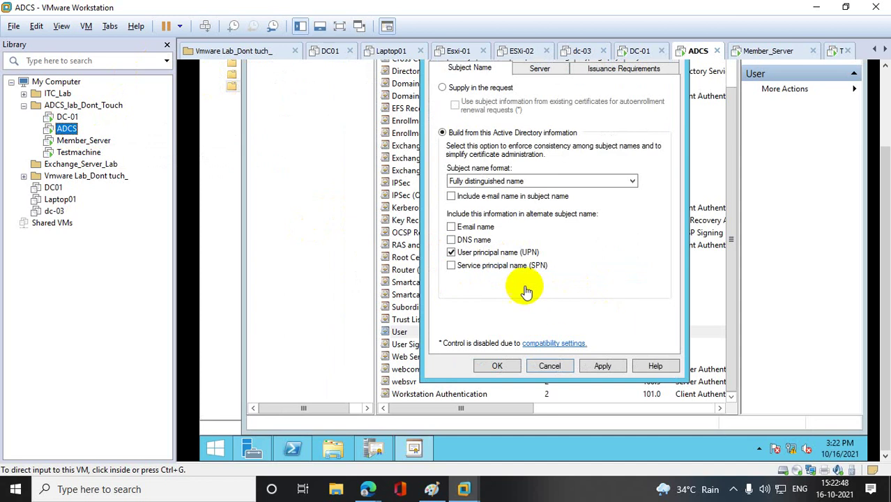
- Review the Server, Issuance Requirements, Key Attestation, Cryptography, Request Handling, General and Compatibility tabs
left_click_drag(887, 205, 887, 145)
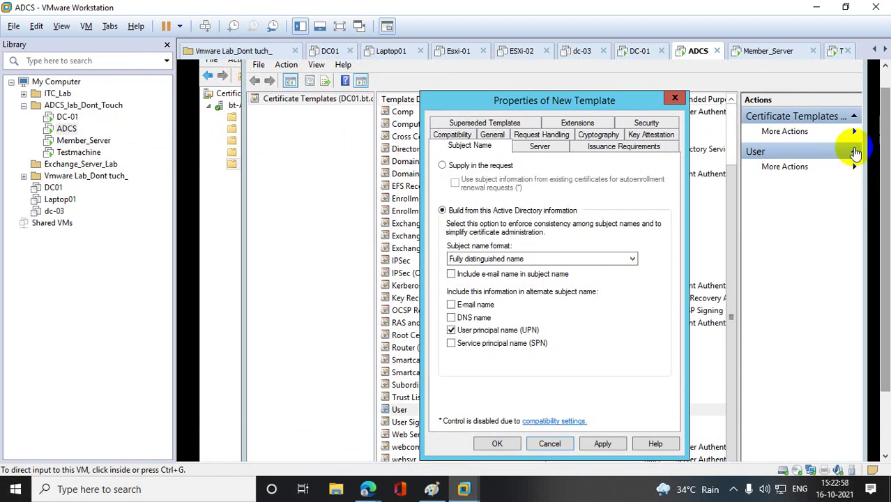
left_click(561, 146)
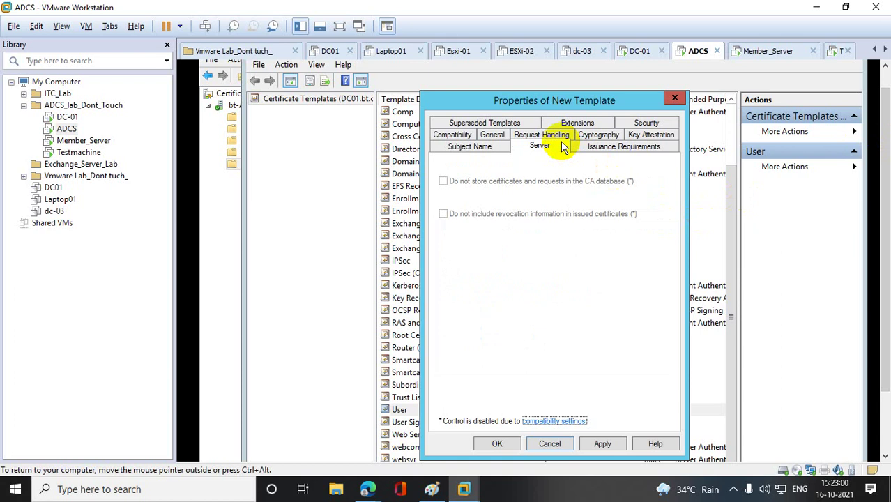
left_click(619, 149)
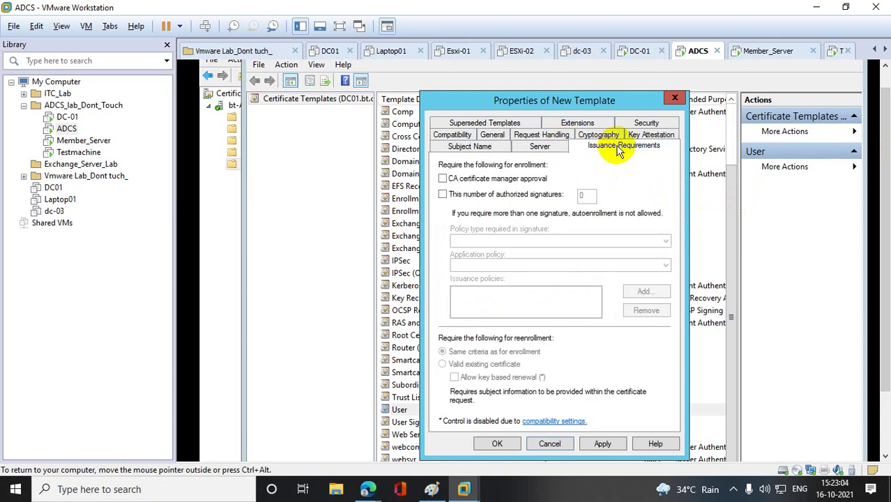
left_click(656, 136)
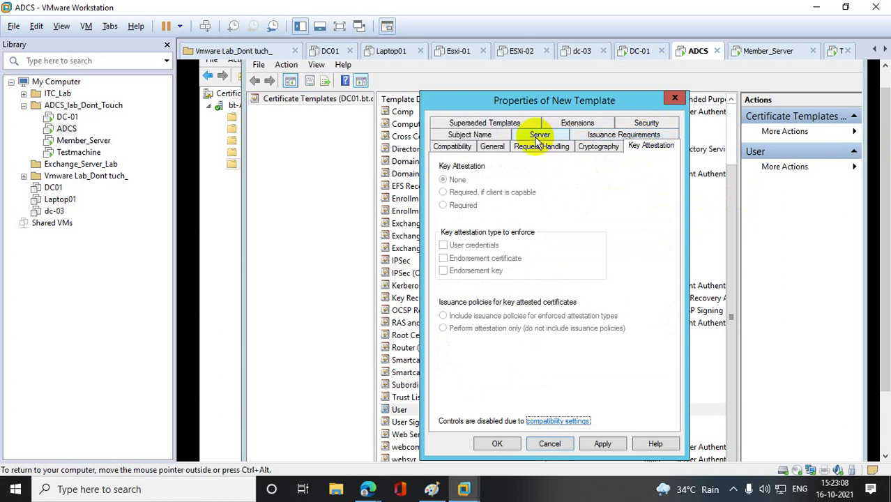
left_click(594, 149)
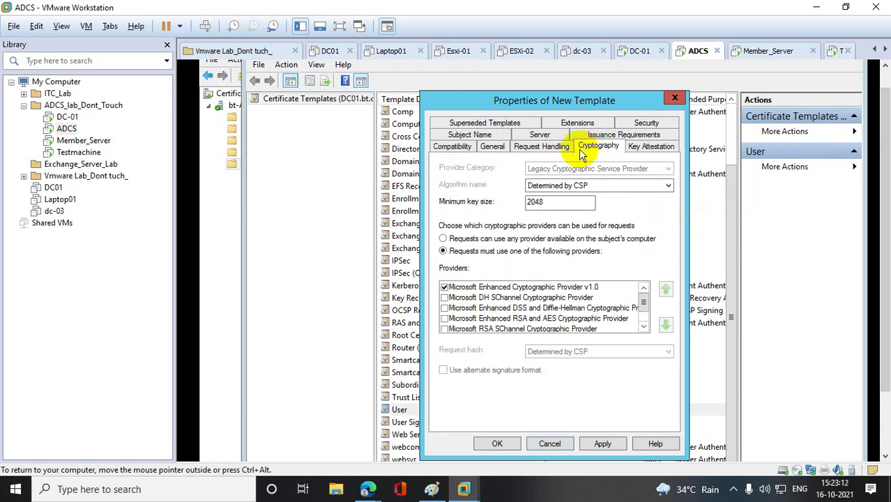
left_click(551, 148)
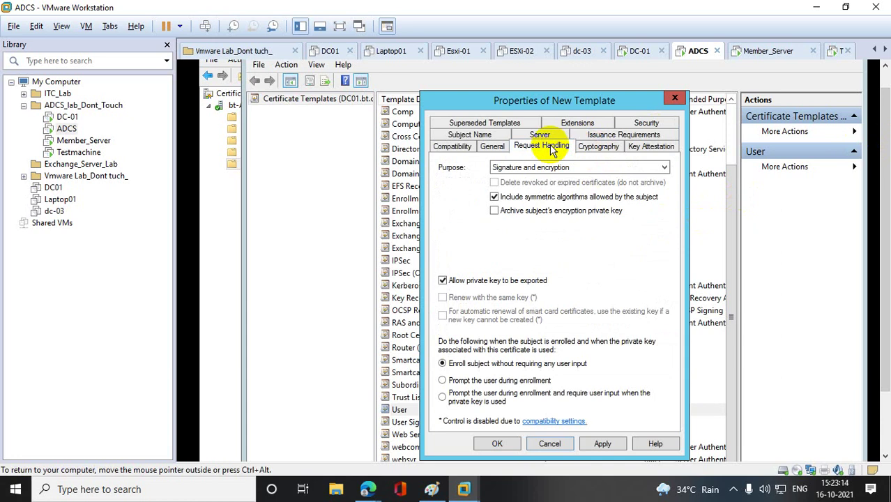
left_click(488, 149)
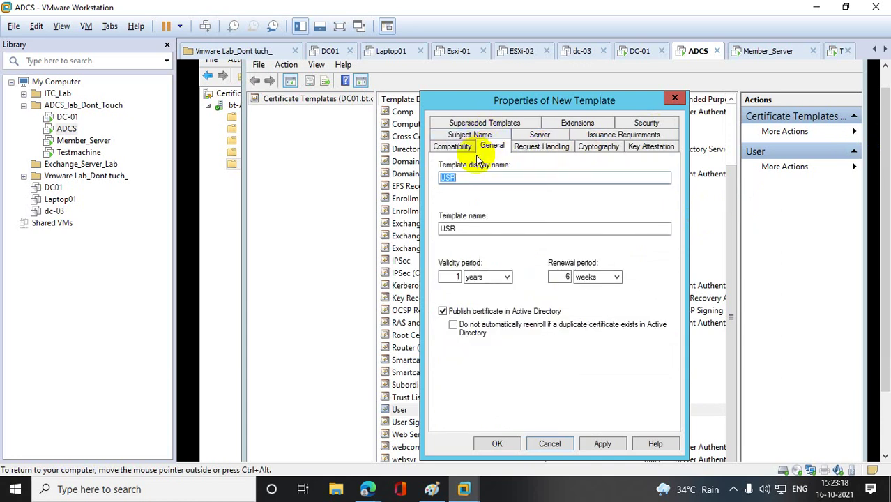
left_click(453, 150)
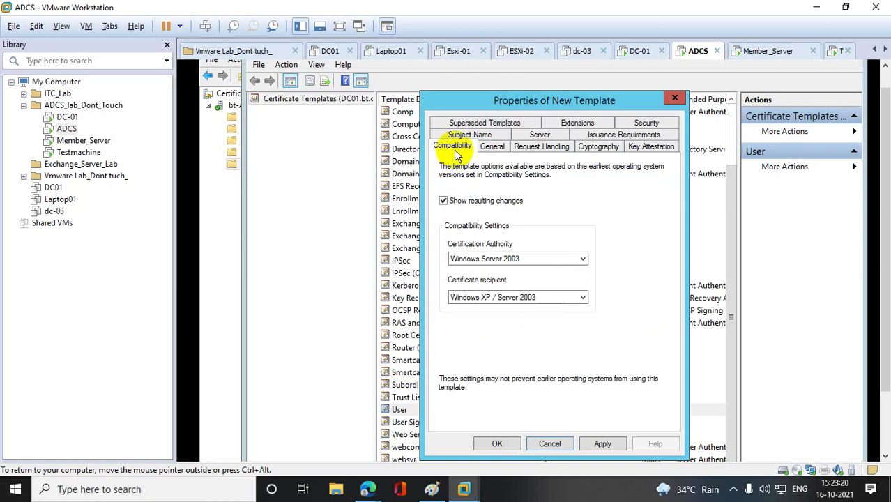
- Revisit Subject Name, General, Server, Cryptography and Extensions, then show the Security permissions
left_click(472, 136)
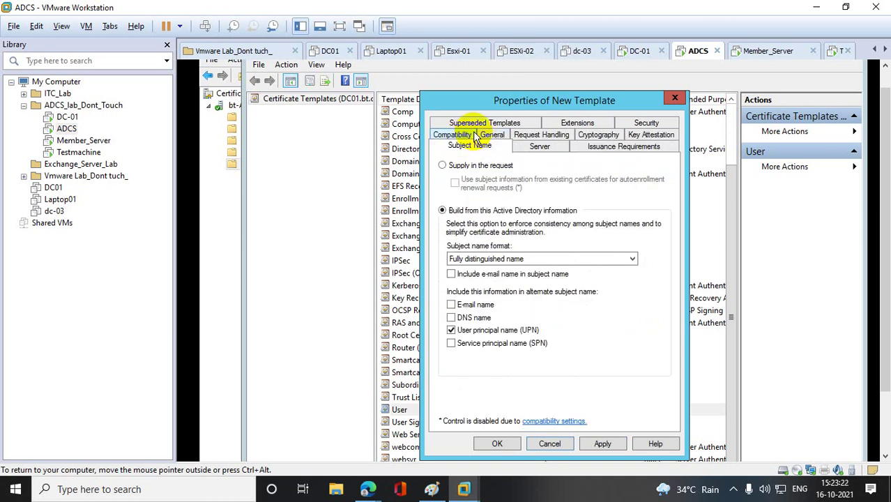
left_click(496, 136)
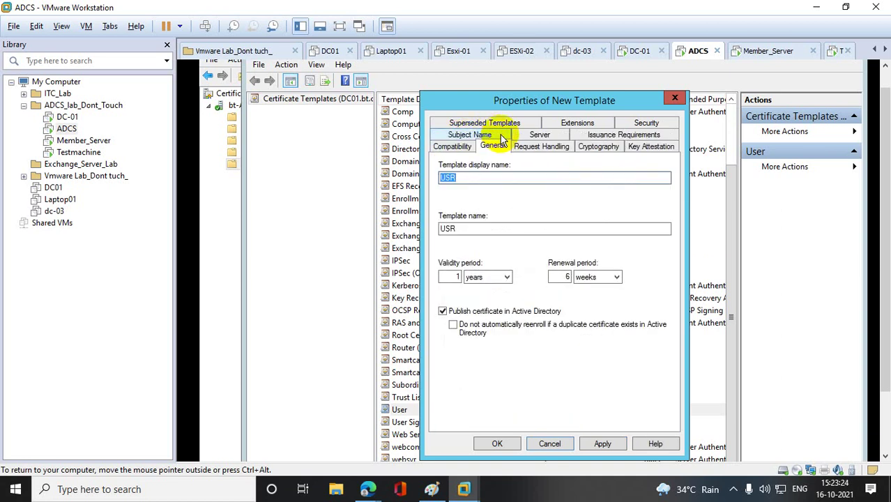
left_click(540, 135)
left_click(583, 134)
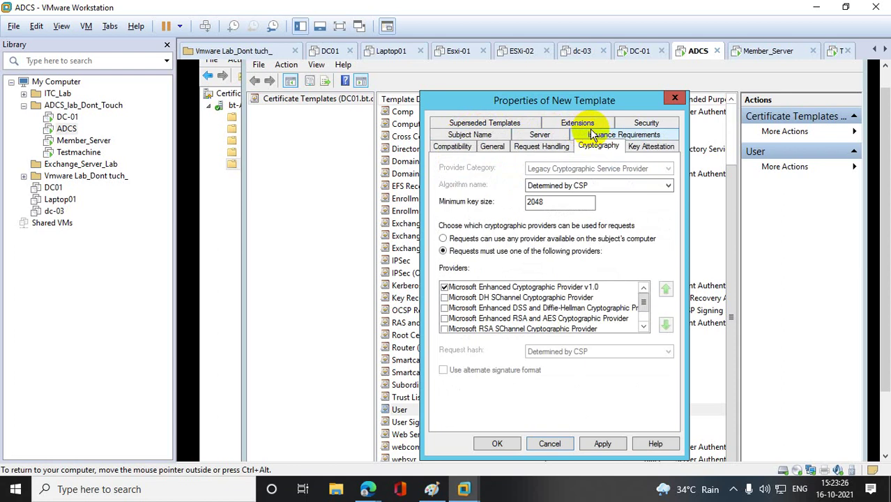
left_click(577, 124)
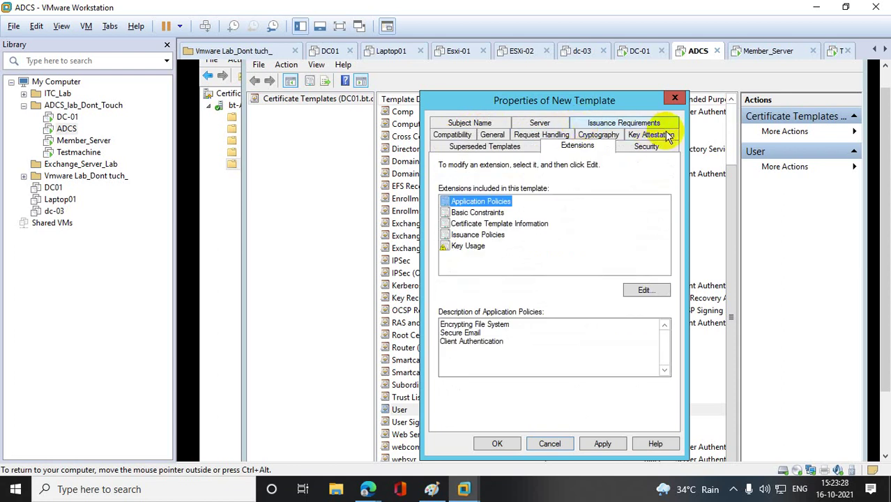
left_click(648, 146)
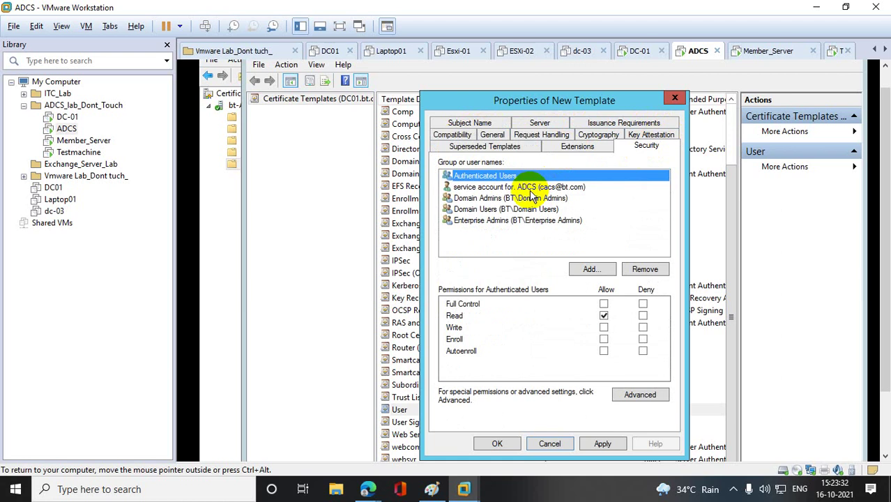
- Add User_Policy to the USR template's security with Full Control and Autoenroll
left_click(590, 269)
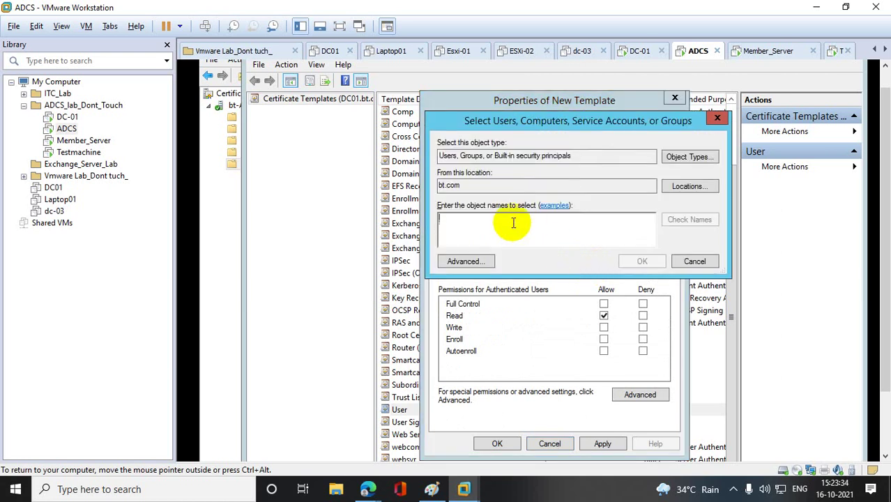
type("user_")
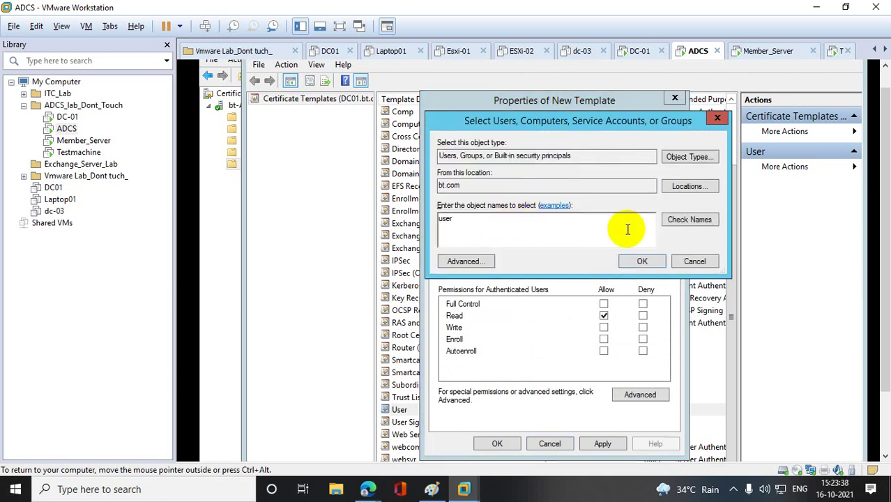
left_click(682, 219)
left_click(643, 261)
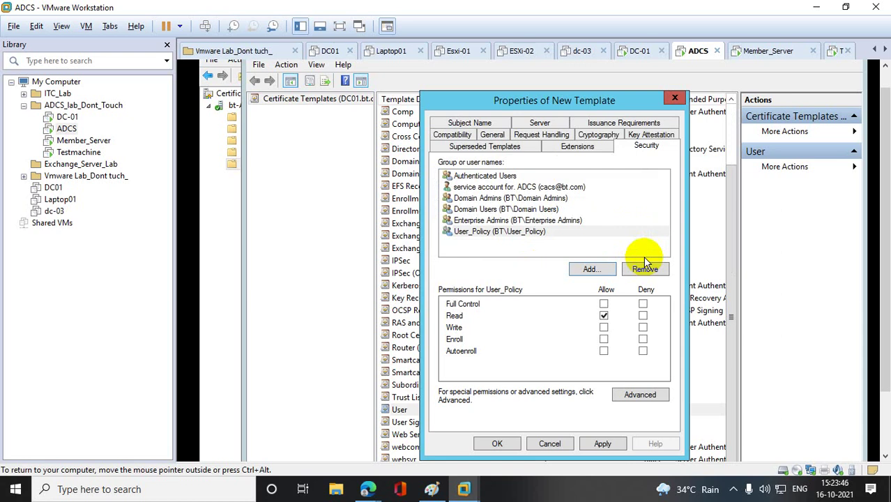
left_click(522, 231)
left_click(604, 304)
left_click(604, 351)
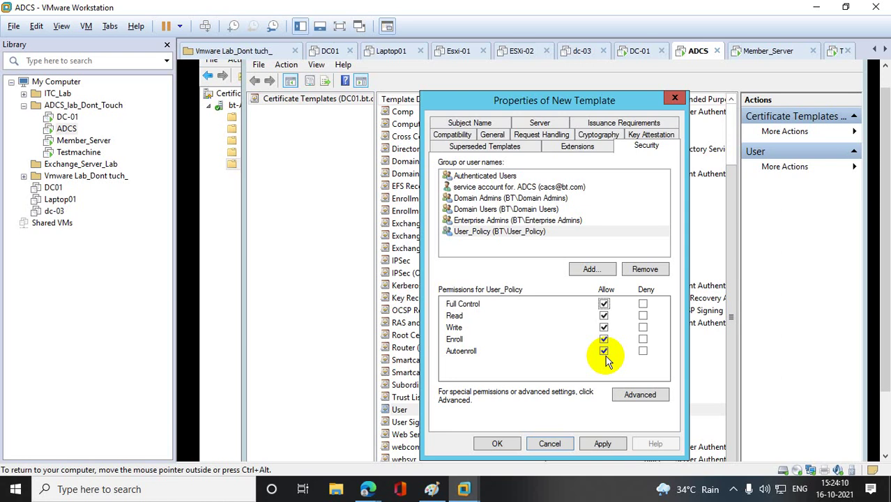
- Grant Domain Users Full Control, apply, and close the template properties with OK
left_click(499, 209)
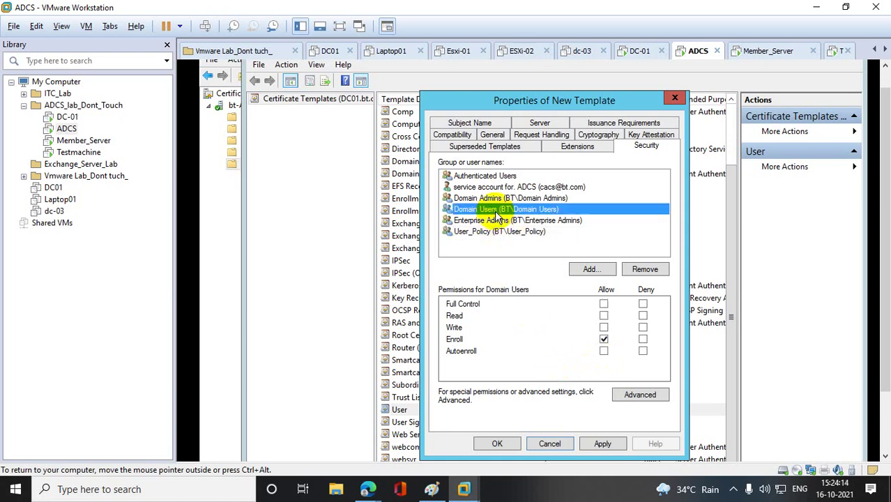
left_click(604, 304)
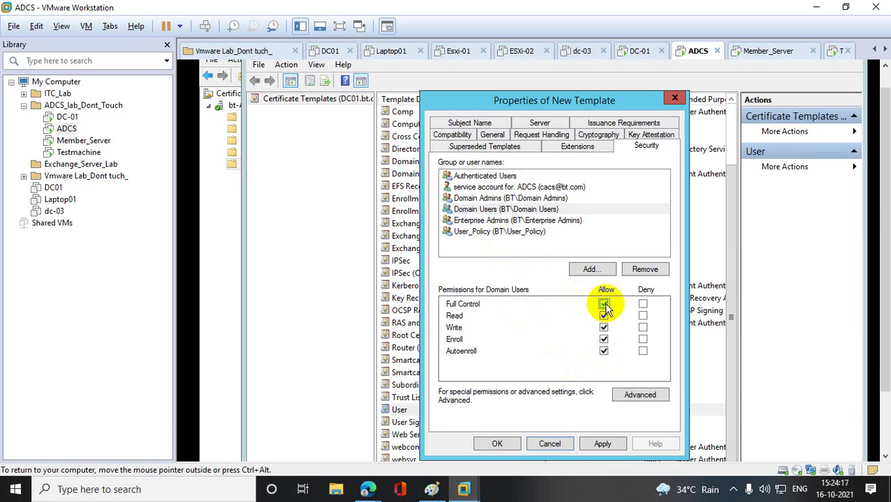
left_click(604, 443)
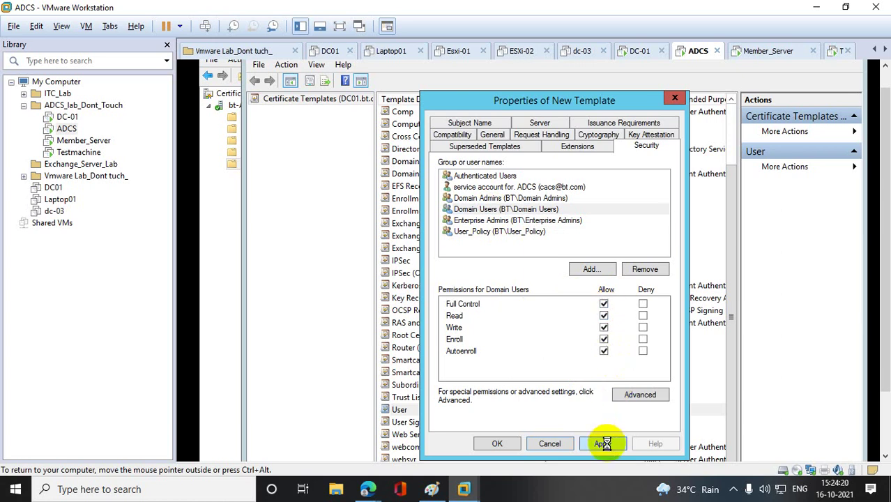
left_click(478, 200)
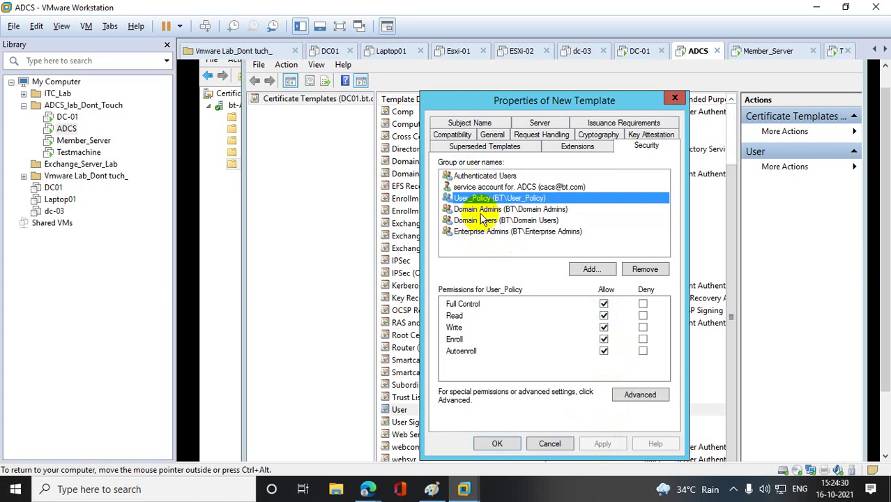
left_click(497, 445)
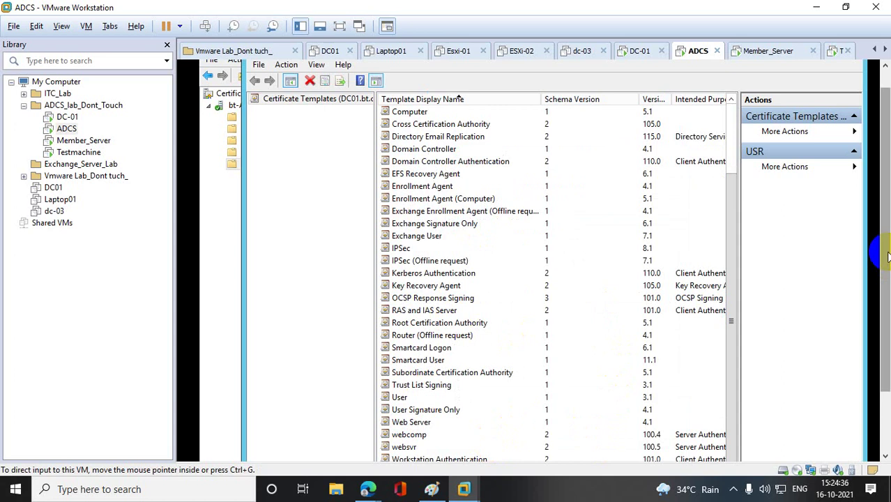
- Locate USR in the Certificate Templates Console list, then close that console
scroll(368, 173, "up", 1)
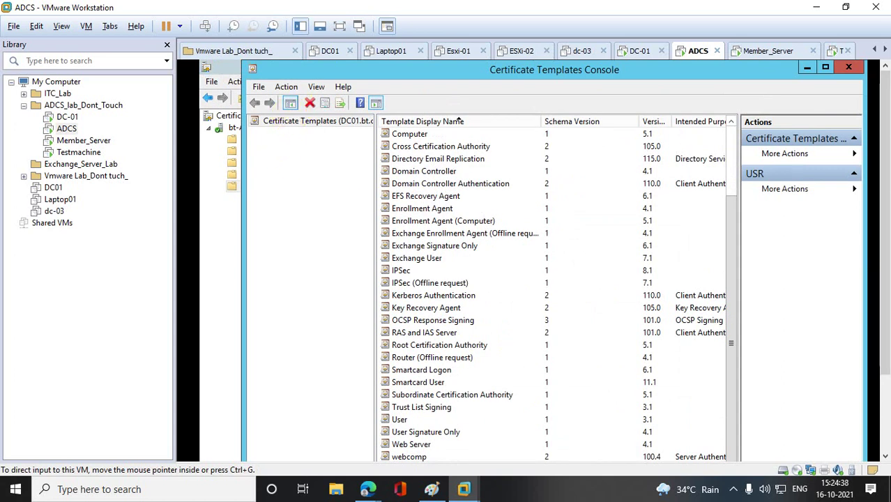
left_click(440, 221)
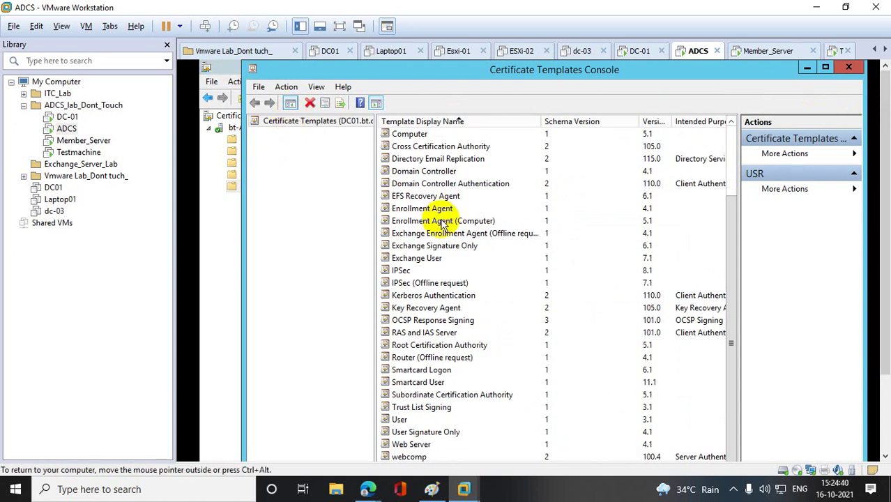
type("usr")
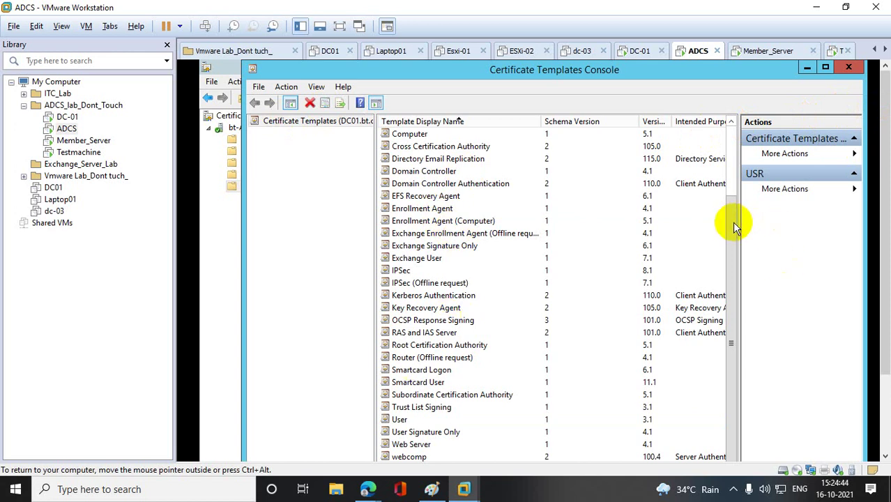
left_click_drag(873, 239, 876, 300)
left_click(851, 66)
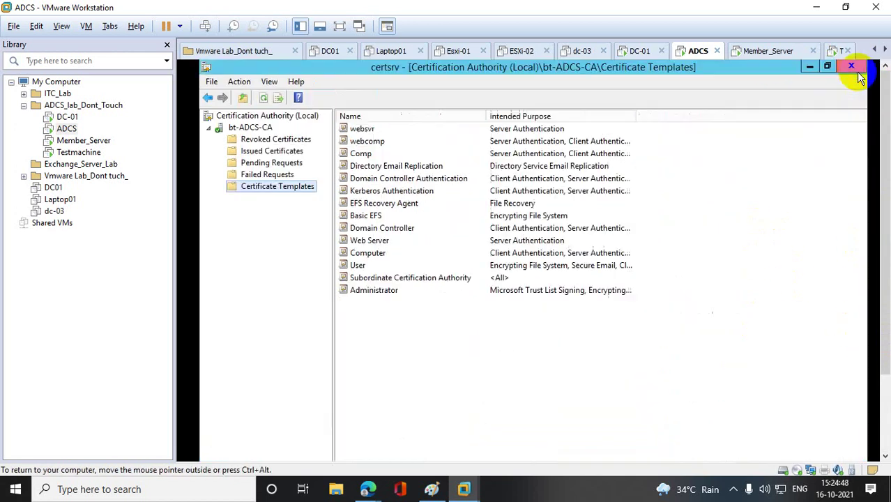
- Enable USR on bt-ADCS-CA as a new certificate template to issue, then select it
right_click(308, 186)
mouse_move(376, 211)
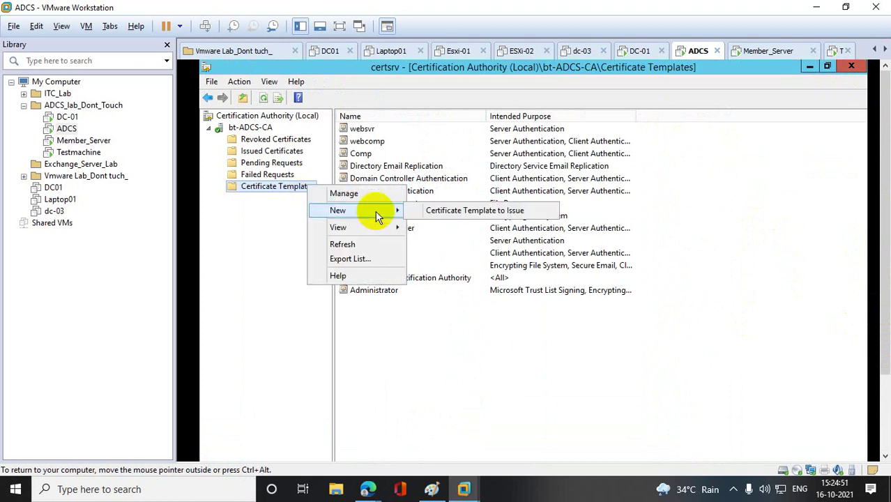
left_click(439, 207)
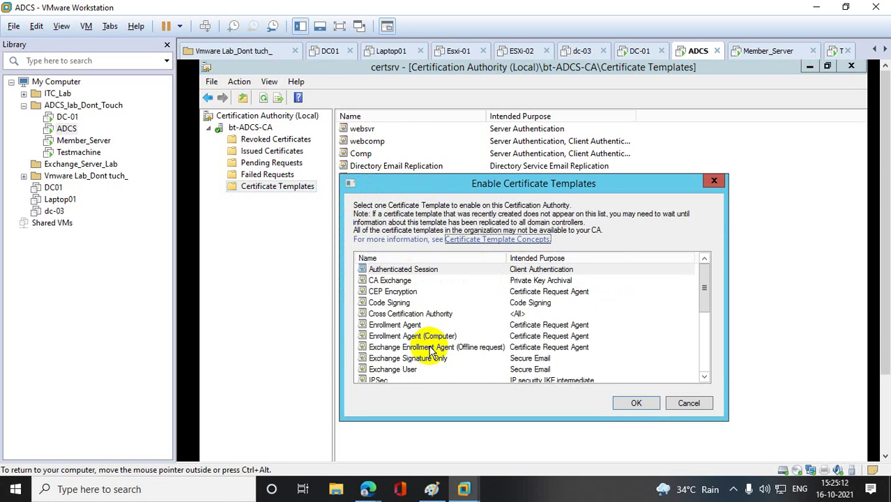
left_click(387, 296)
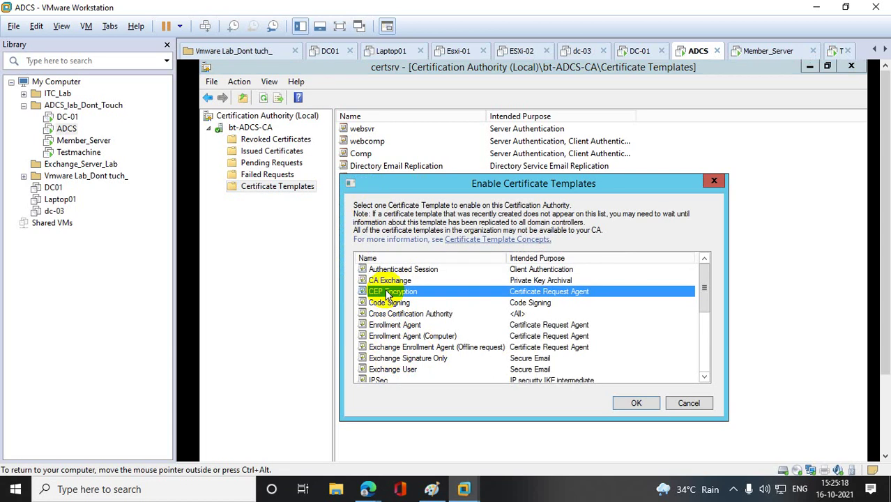
key("Down")
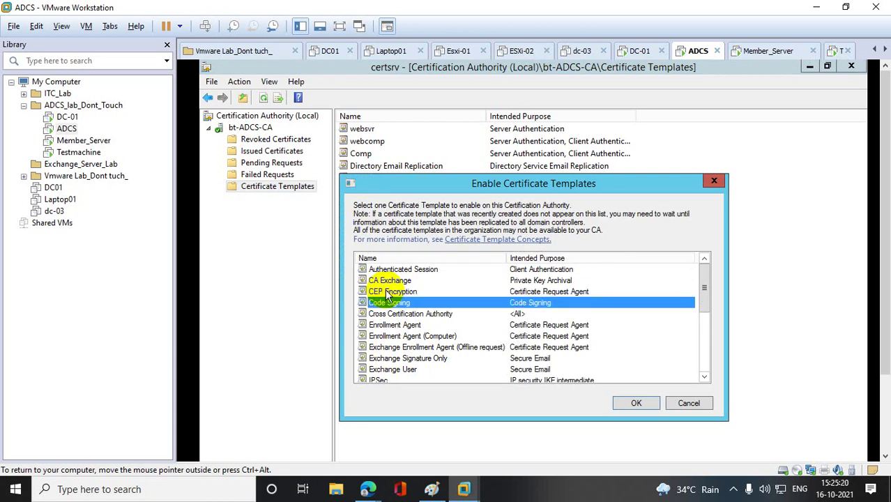
key("Up")
key("Up")
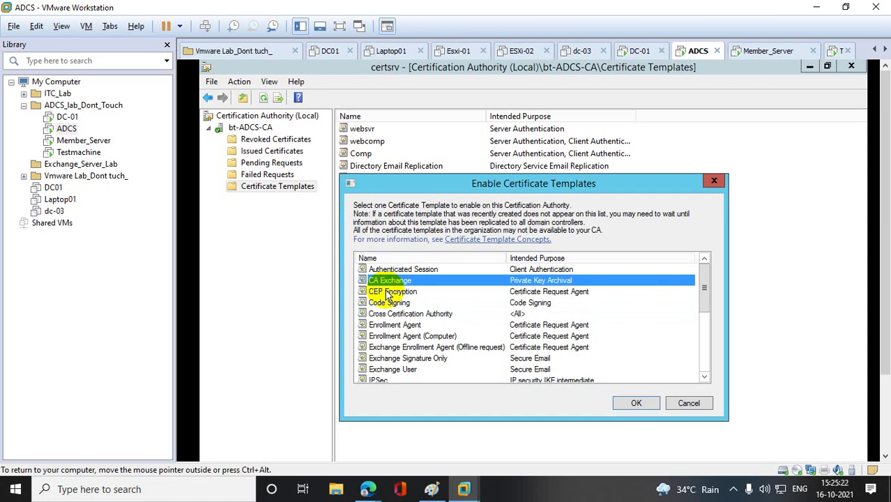
key("u")
key("Down")
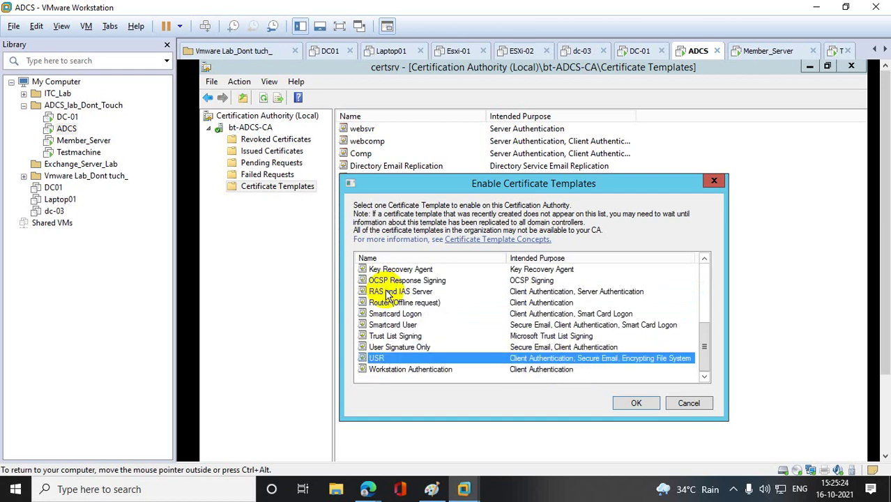
left_click(636, 403)
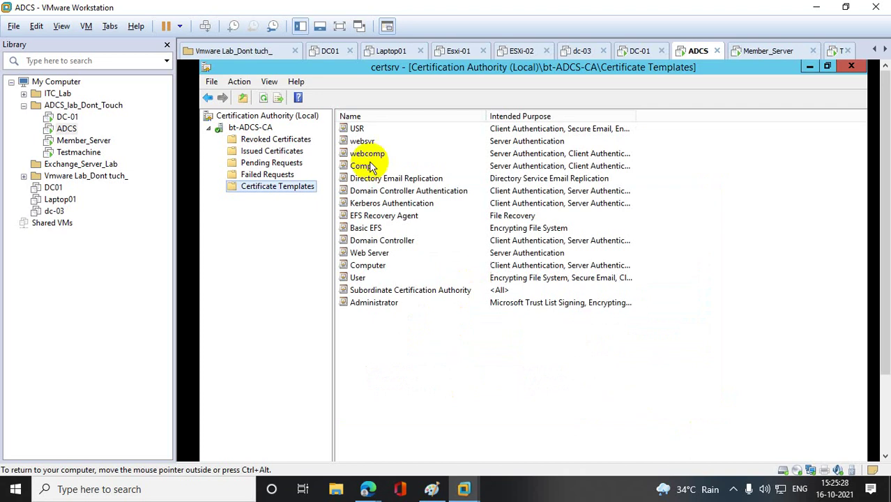
left_click(357, 128)
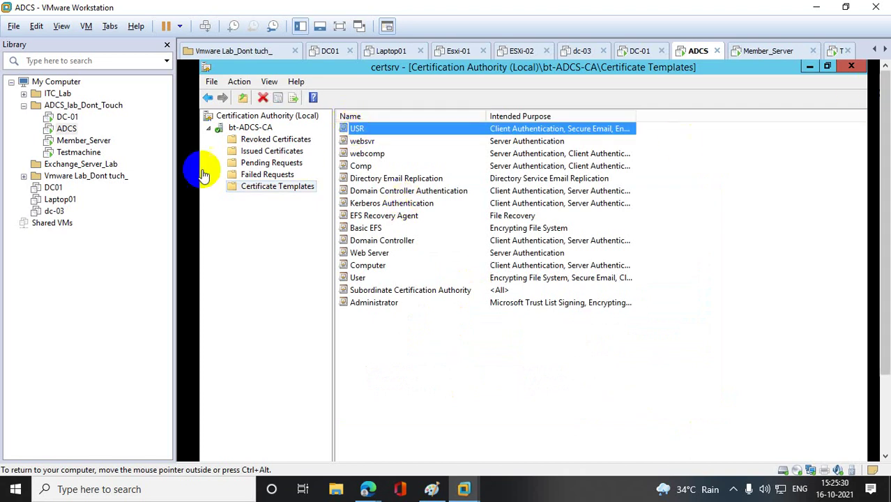
- On DC-01, close the user's properties, Users and Computers, and the command prompt
left_click(78, 118)
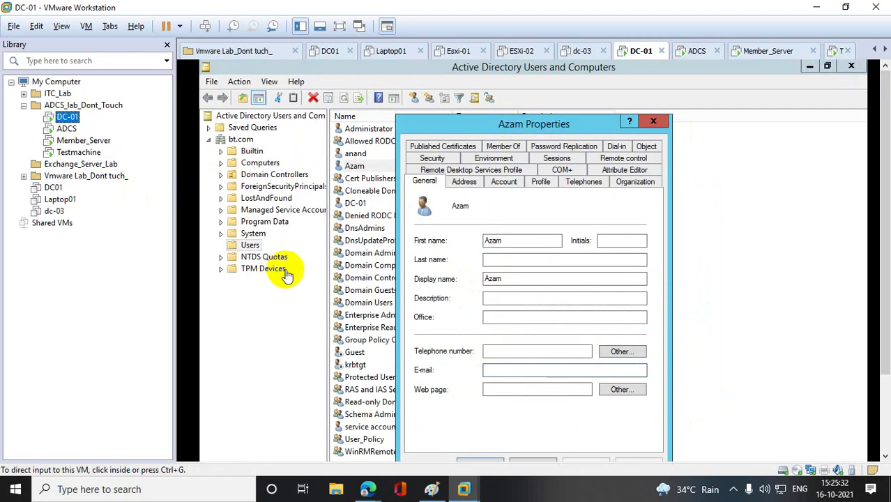
left_click(658, 121)
left_click(658, 121)
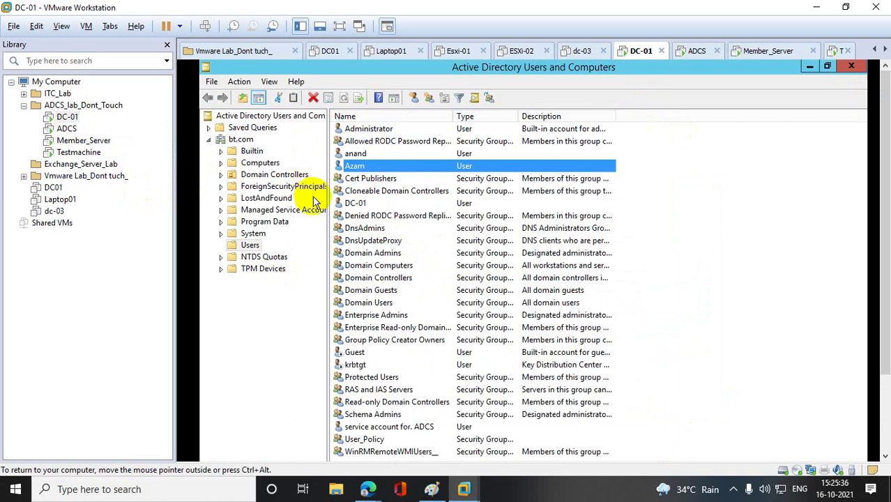
left_click(852, 67)
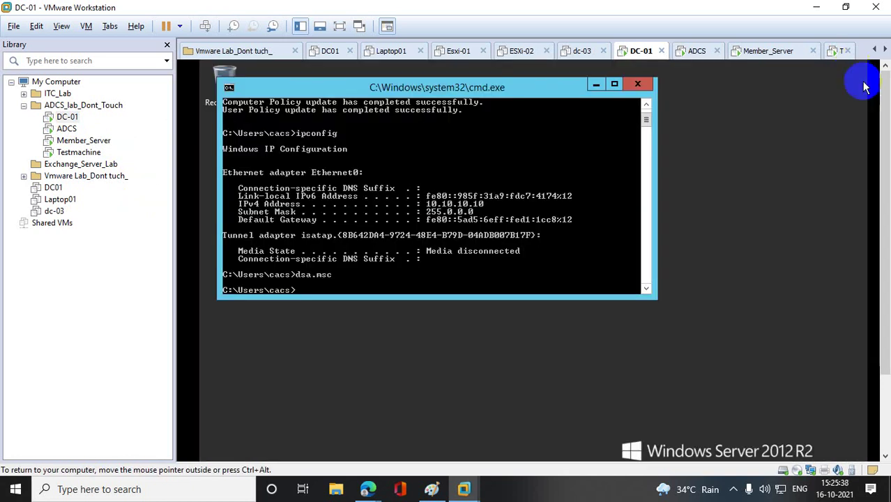
left_click(647, 85)
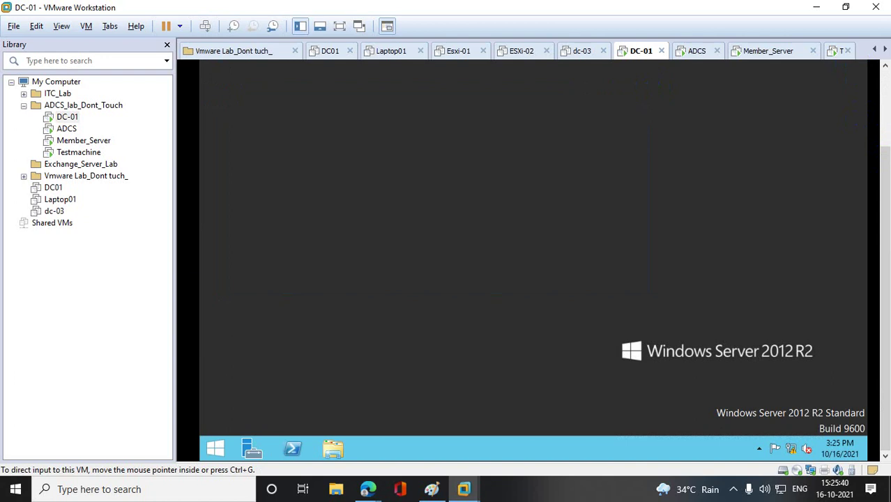
- Launch Group Policy Management with gpmc.msc after plain 'gpmc' is not found
right_click(213, 448)
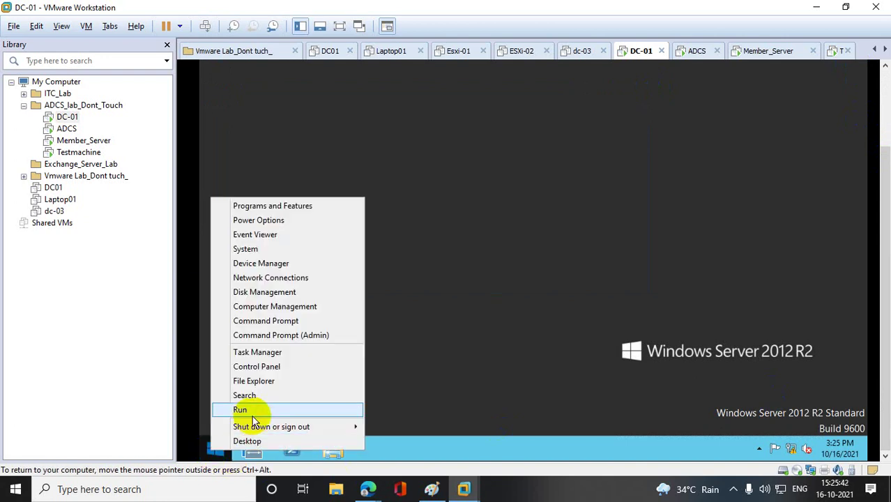
left_click(225, 409)
type("gpmc")
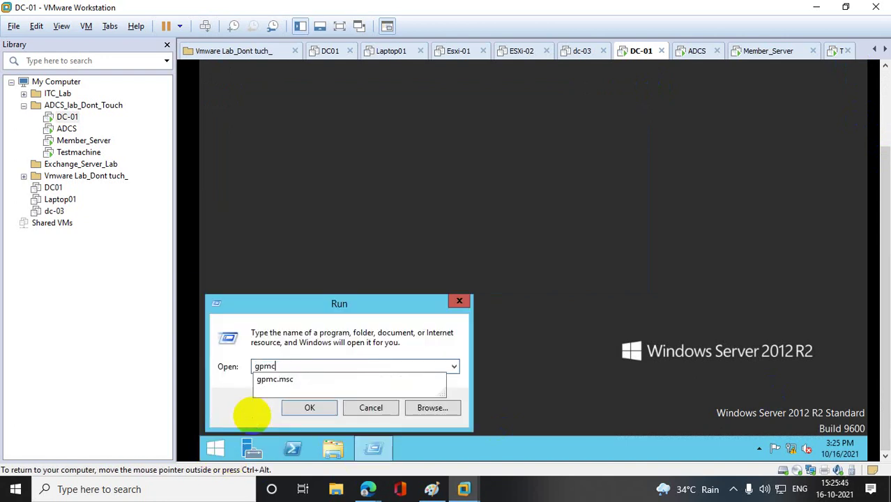
key("Return")
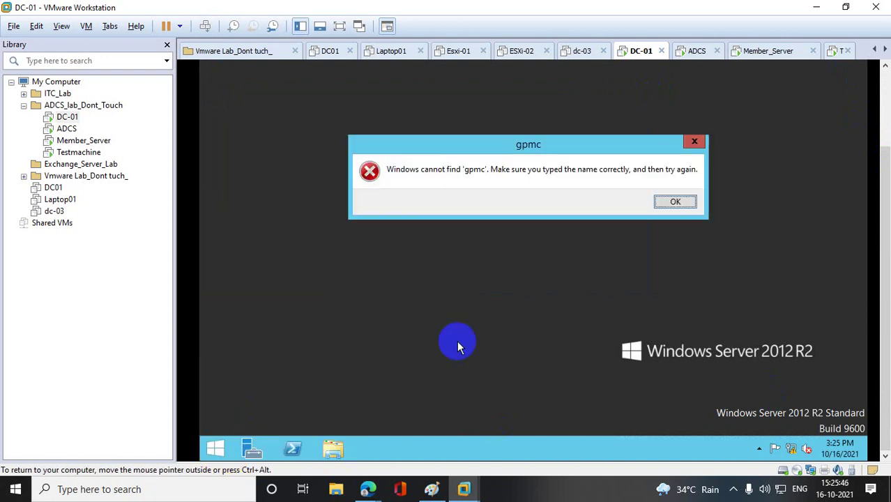
left_click(676, 202)
left_click(349, 379)
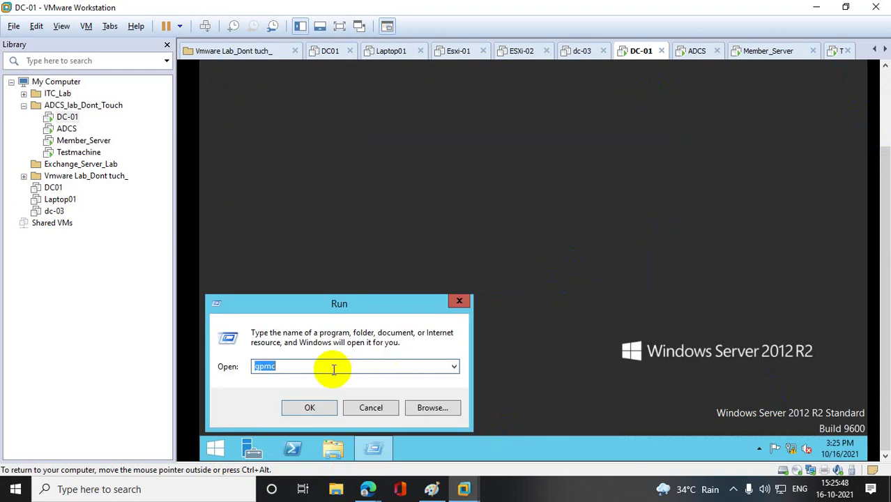
left_click(332, 367)
type(".msc")
key("Return")
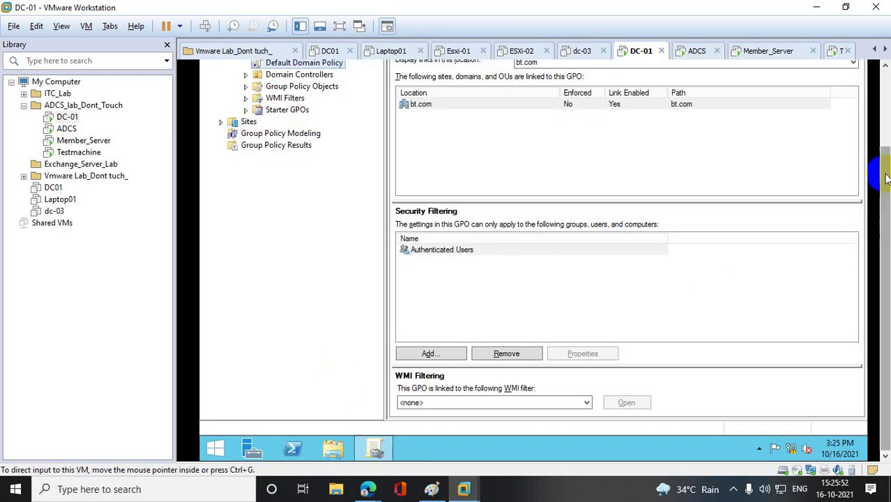
- Create an unlinked GPO named User_Certificate under Group Policy Objects, with starter GPO (none)
scroll(885, 240, "up", 3)
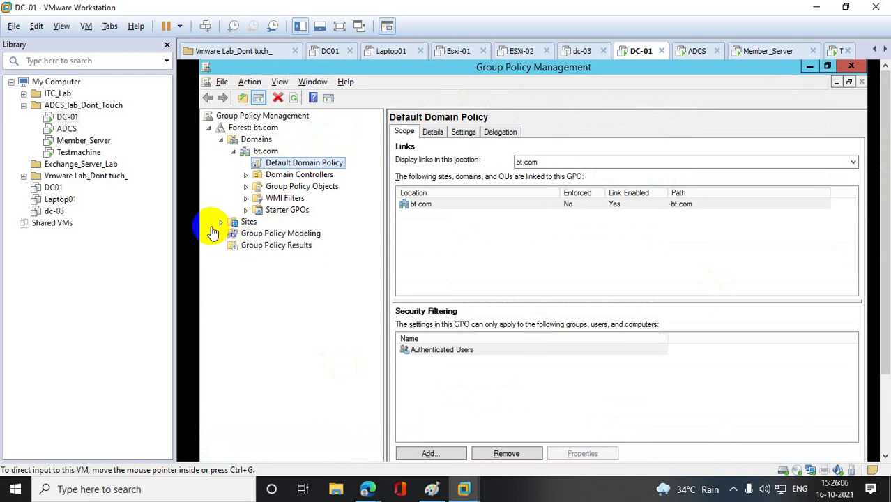
left_click(321, 163)
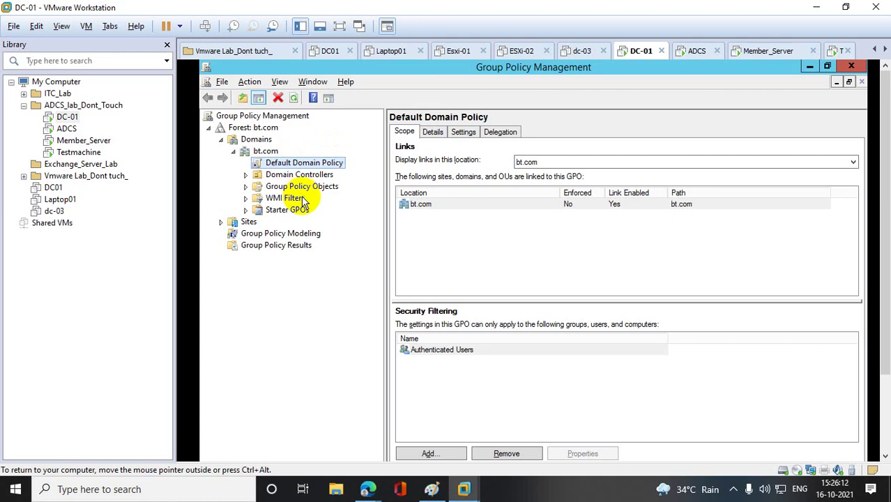
left_click(246, 187)
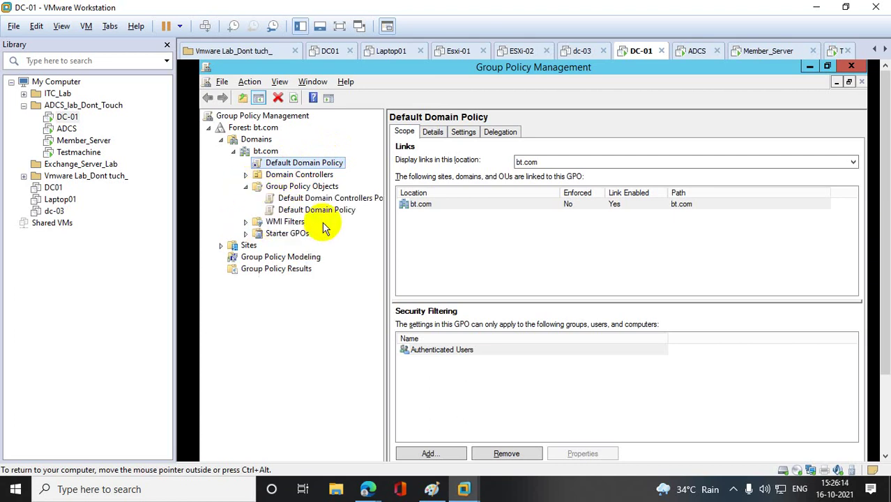
right_click(307, 187)
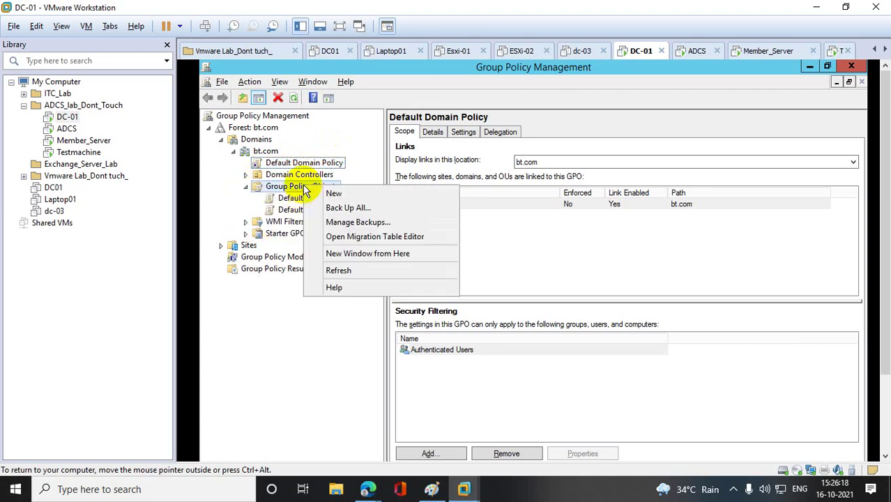
left_click(332, 193)
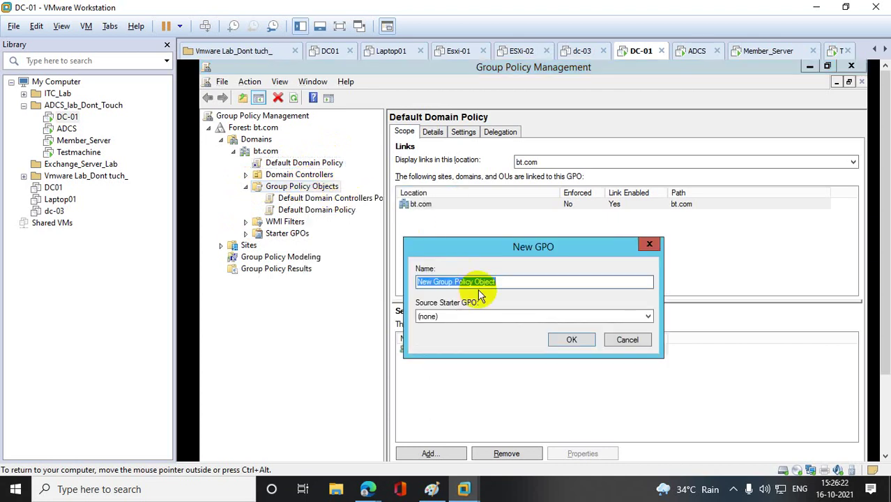
type("User")
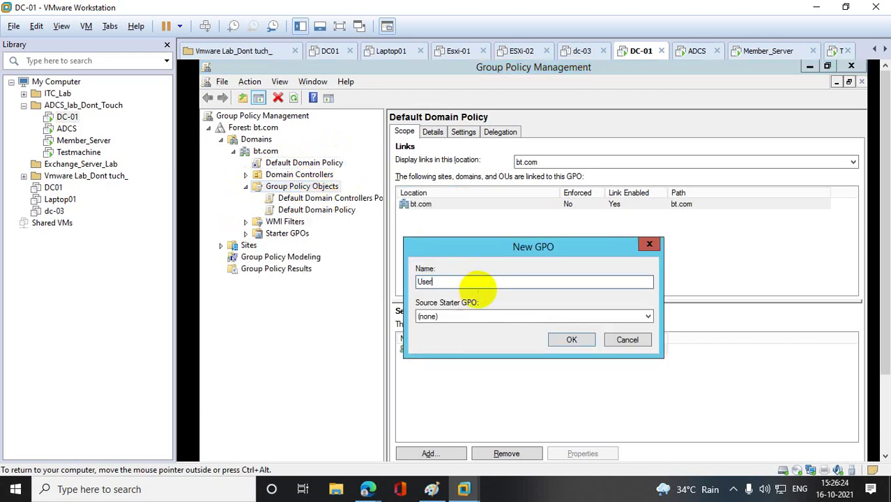
type("_Certificate")
left_click(466, 316)
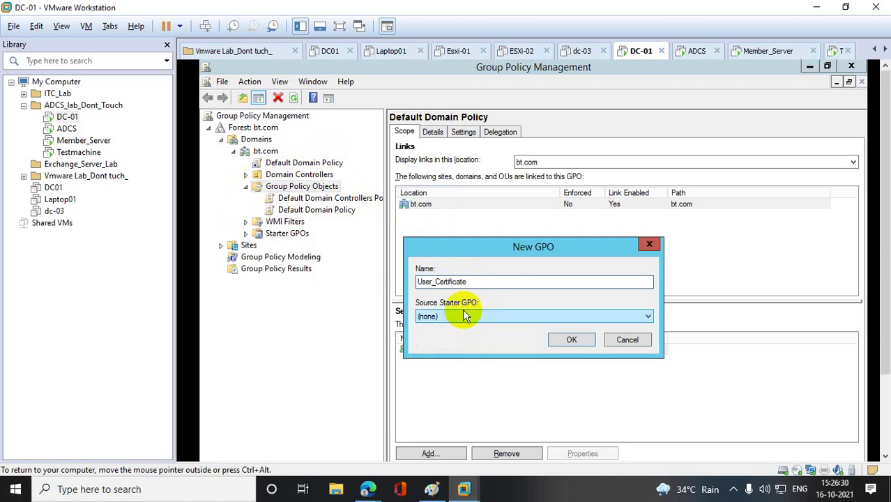
left_click(467, 316)
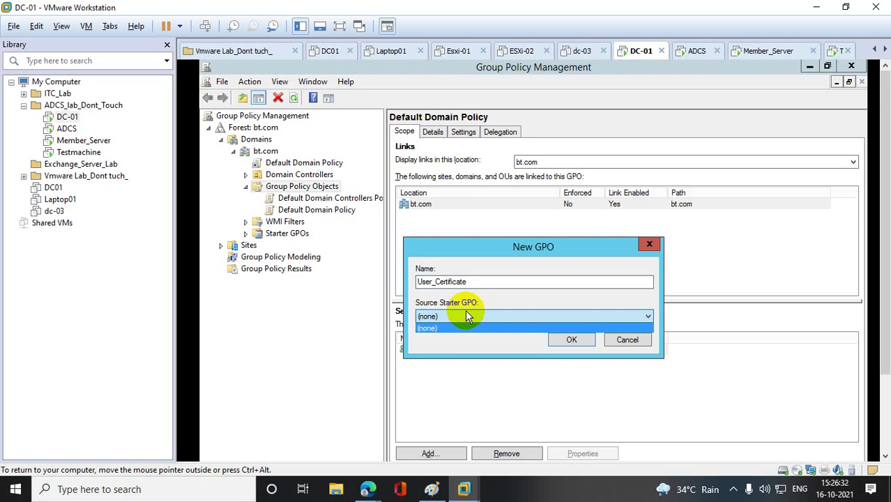
left_click(572, 340)
left_click(571, 340)
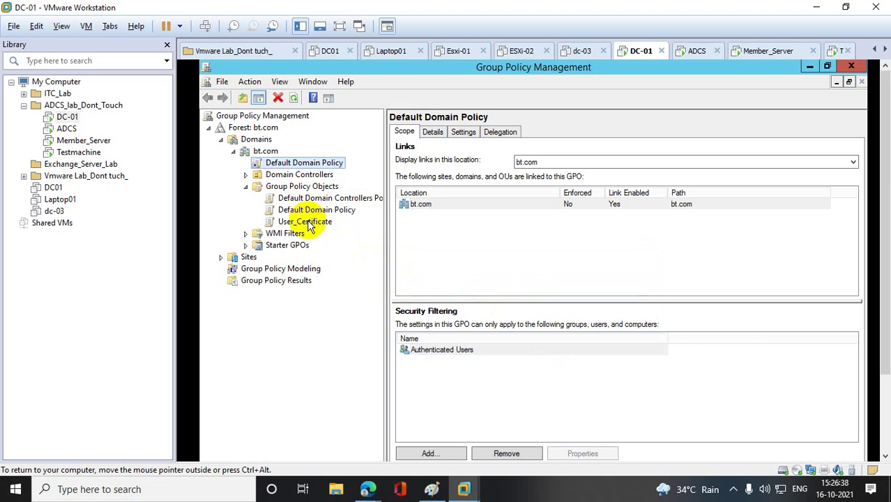
left_click(307, 222)
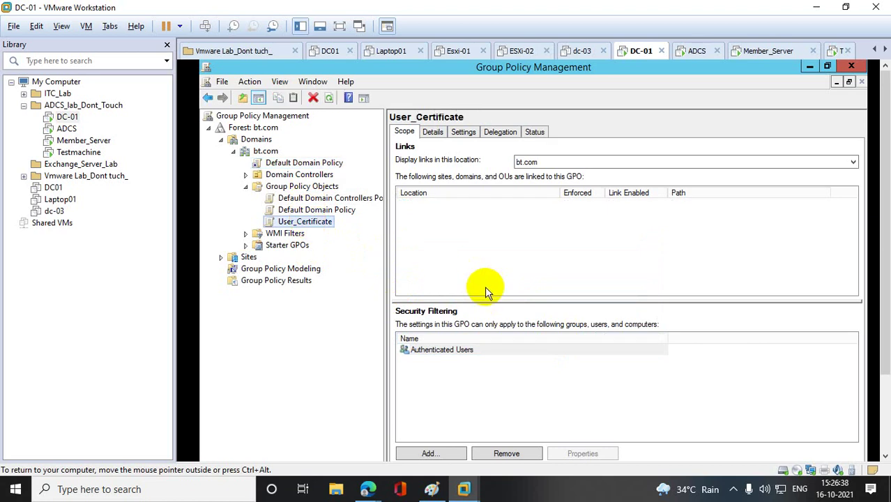
- Open the User_Certificate GPO in the Group Policy Management Editor
left_click(453, 227)
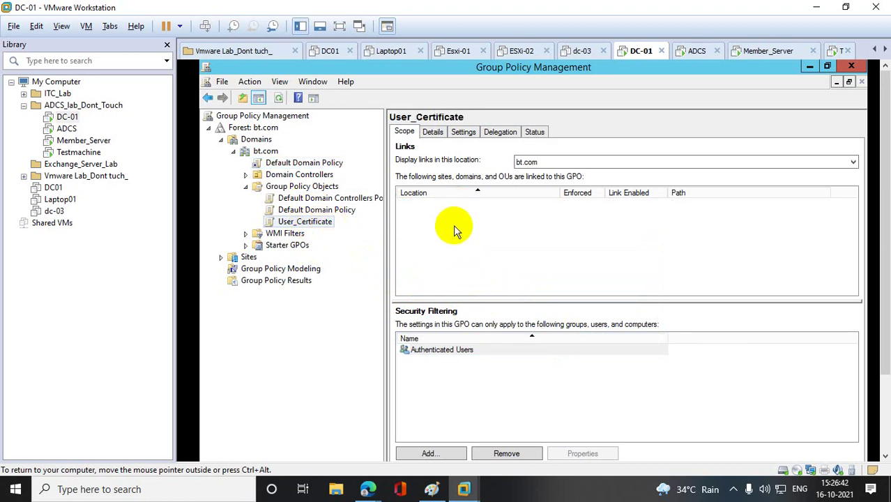
right_click(317, 222)
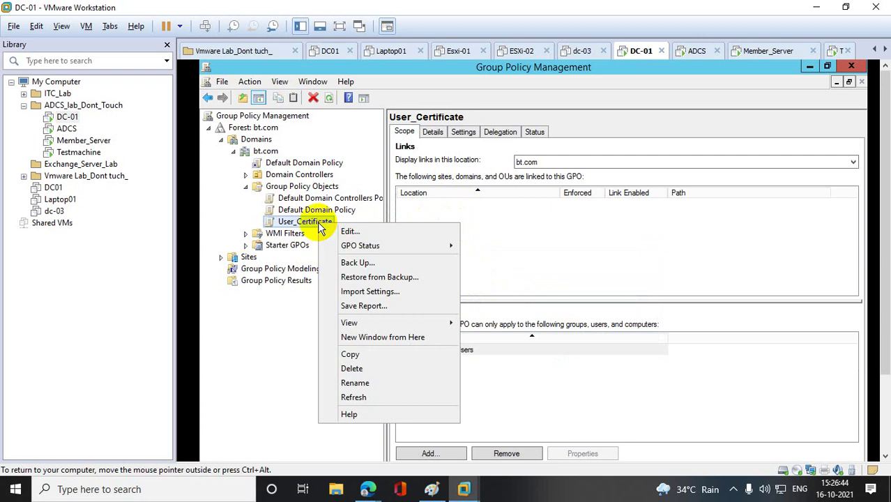
left_click(348, 232)
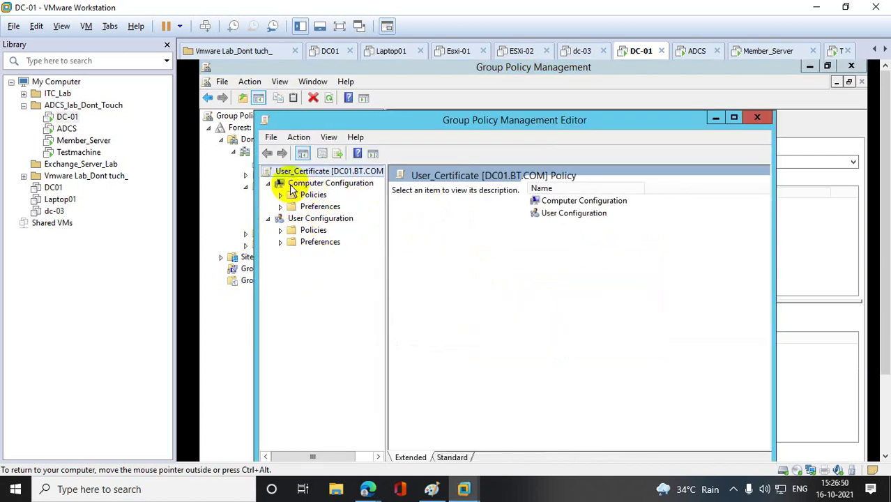
- Open the Auto-Enrollment properties under User Configuration's Security Settings > Public Key Policies
left_click(282, 231)
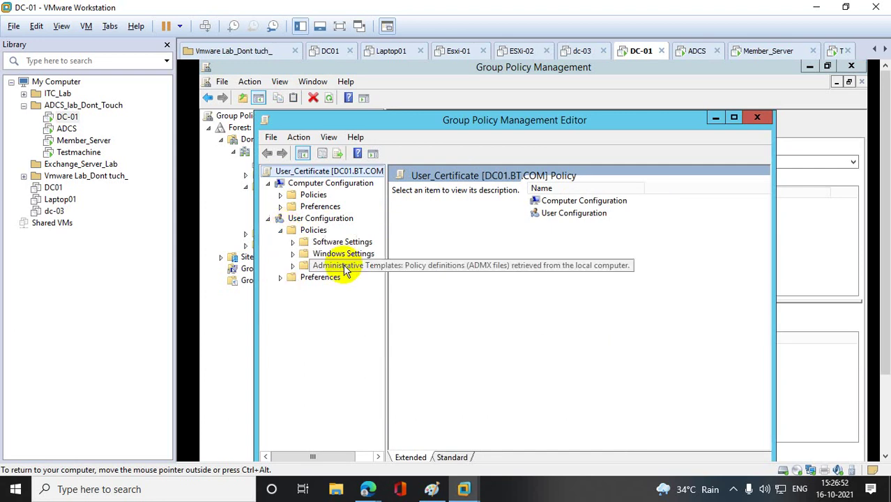
left_click(294, 255)
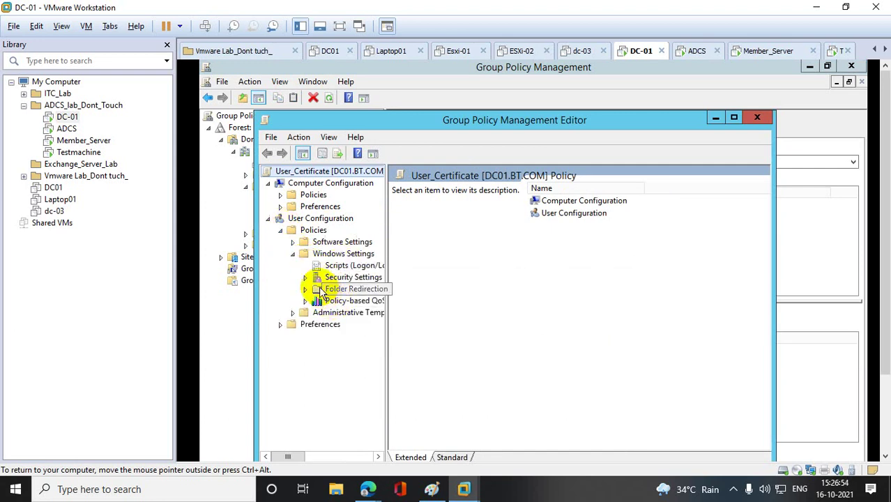
left_click(305, 278)
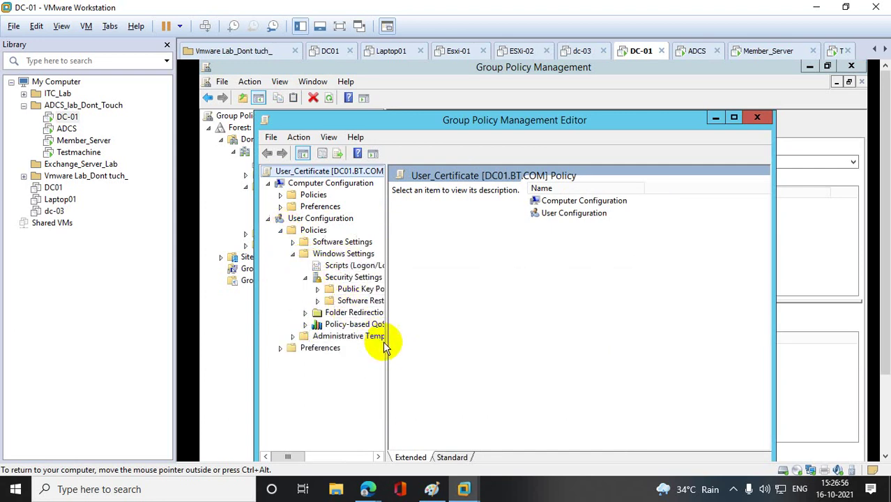
left_click_drag(386, 348, 533, 348)
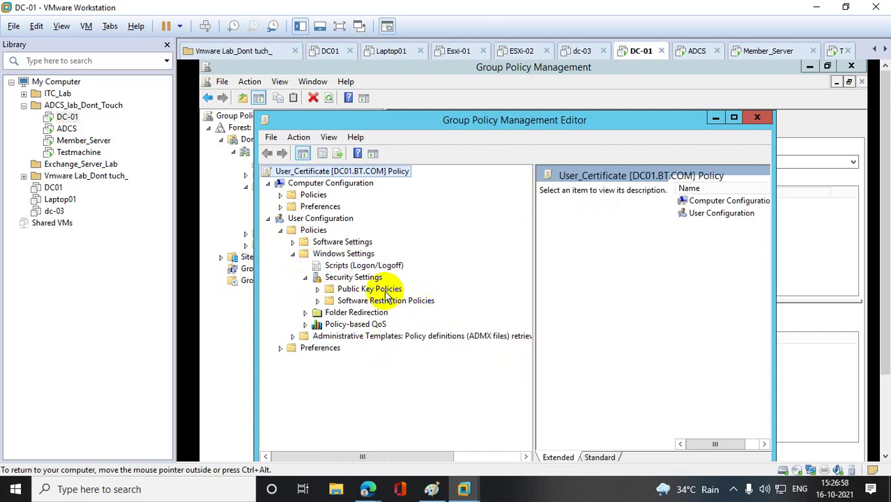
left_click(377, 289)
left_click(317, 289)
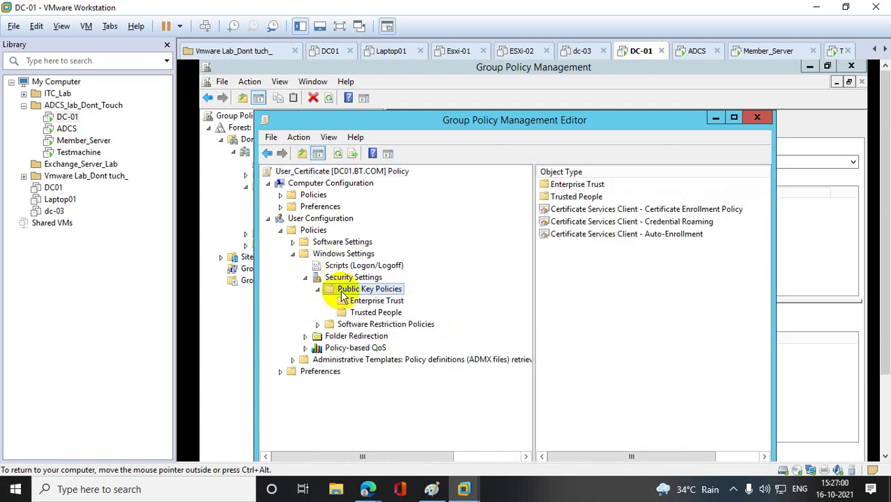
left_click(662, 236)
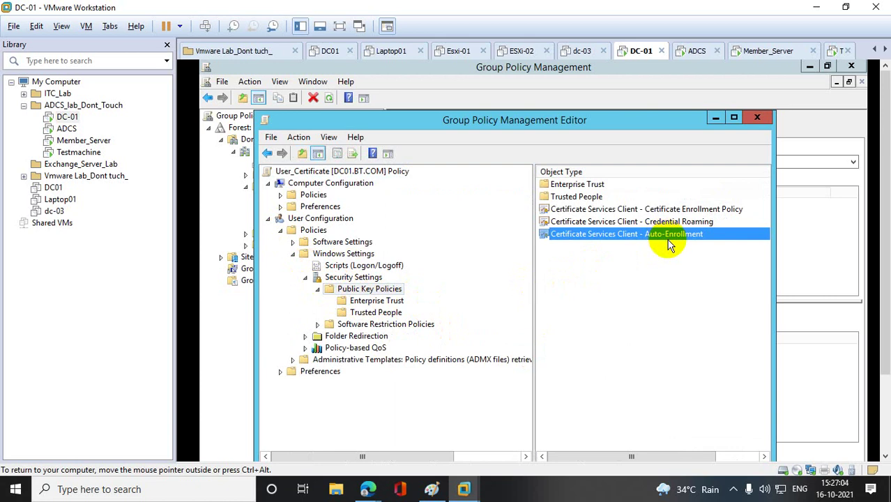
double_click(667, 240)
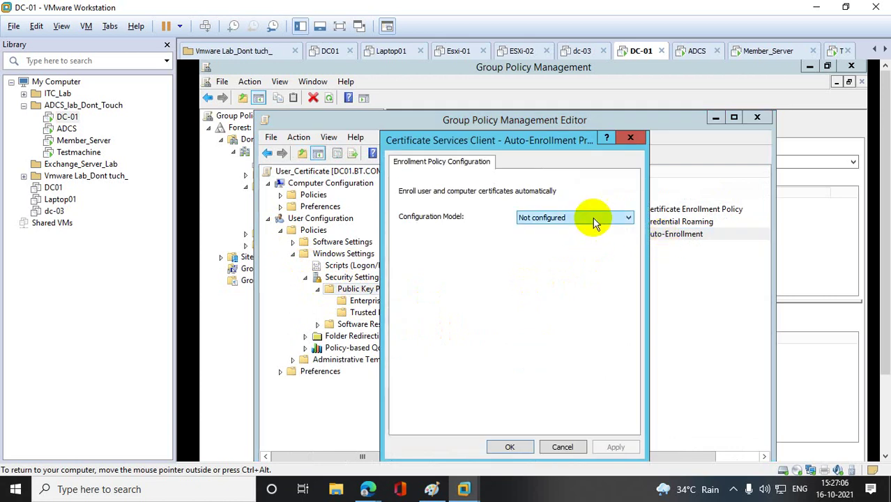
- Enable auto-enrollment with certificate renewal, template-based updates and expiry notifications, then apply
left_click(593, 218)
left_click(535, 240)
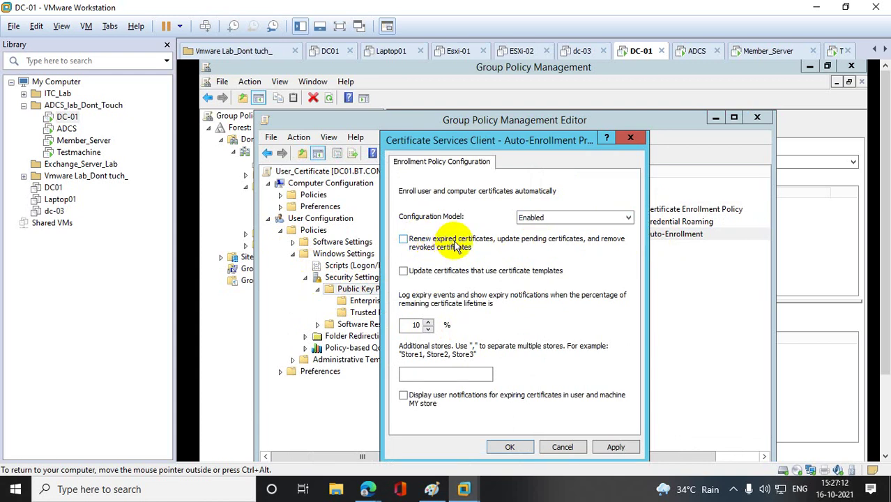
left_click(404, 240)
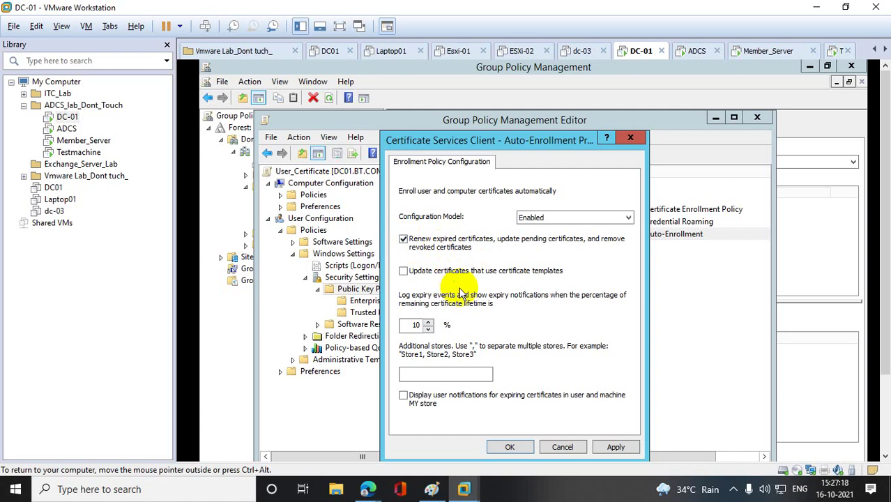
left_click(404, 275)
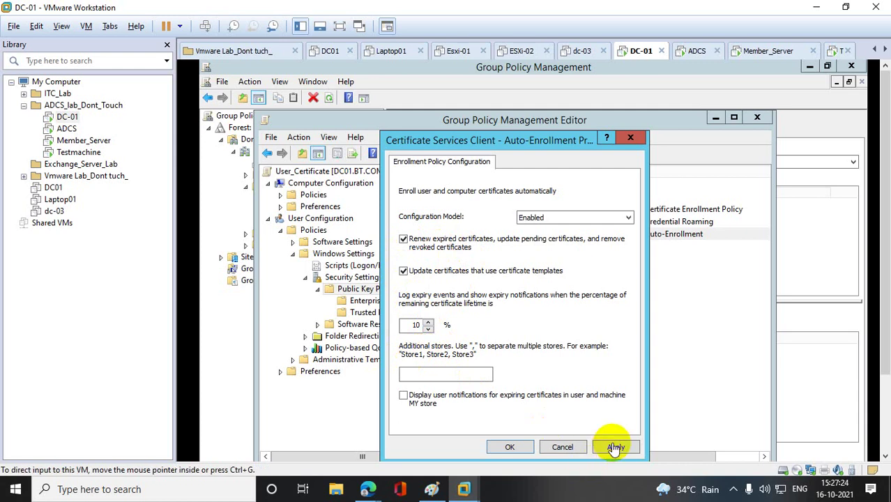
left_click(404, 396)
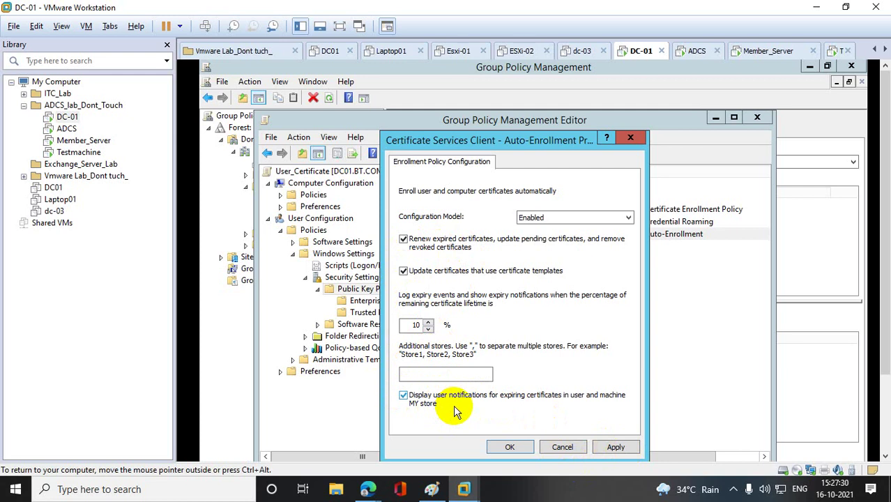
left_click(617, 446)
left_click(513, 446)
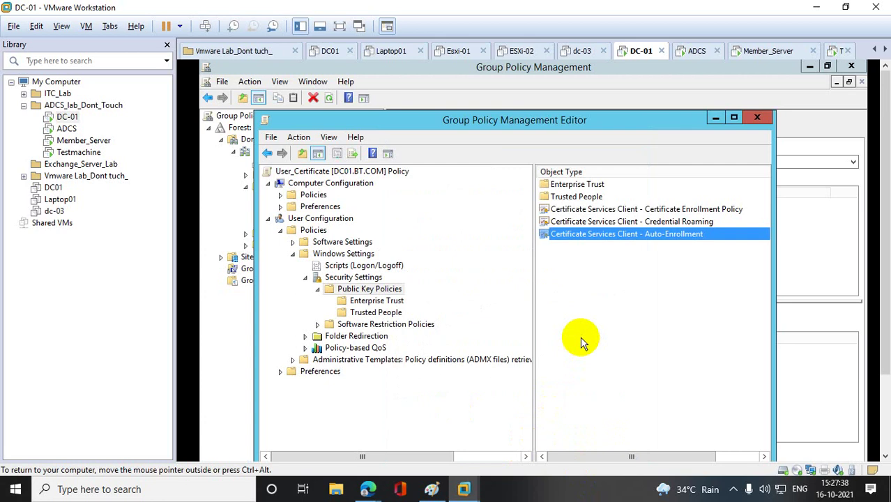
- Show the user Trusted People certificate store, which contains no certificates
left_click(384, 312)
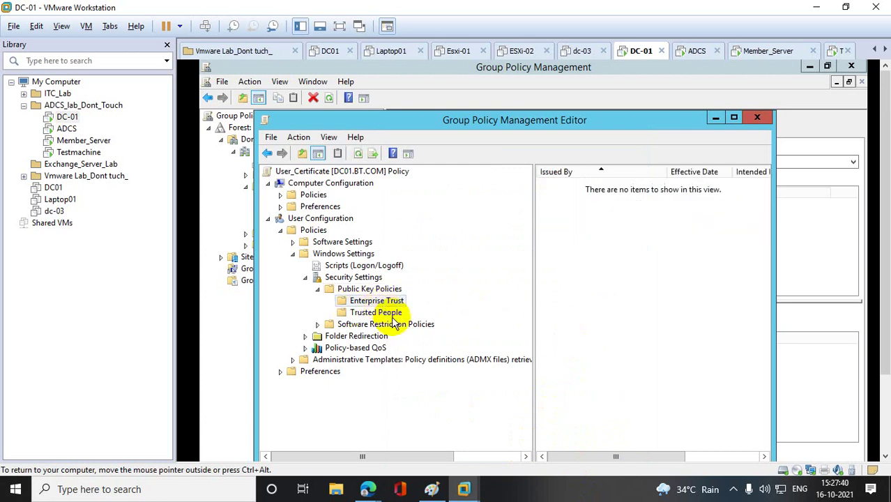
left_click(390, 324)
left_click(389, 314)
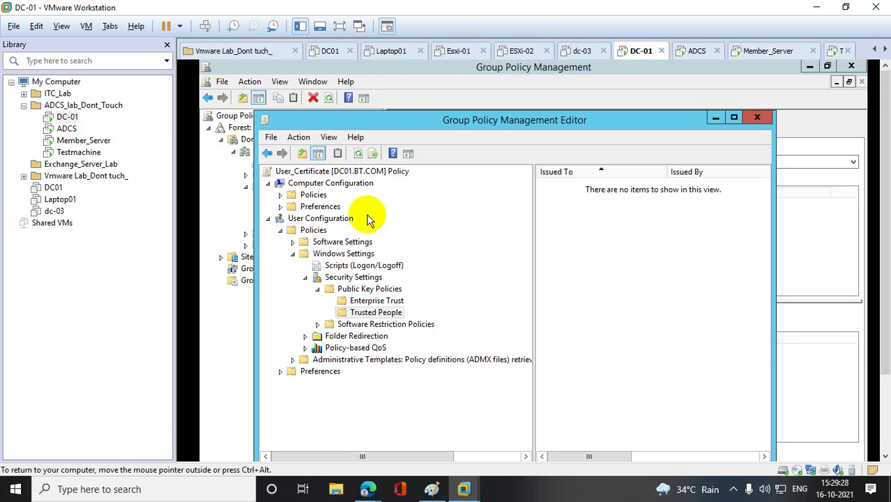
- Close both policy consoles, run gpupdate /force in DC-01's PowerShell, then switch to Testmachine
left_click(756, 119)
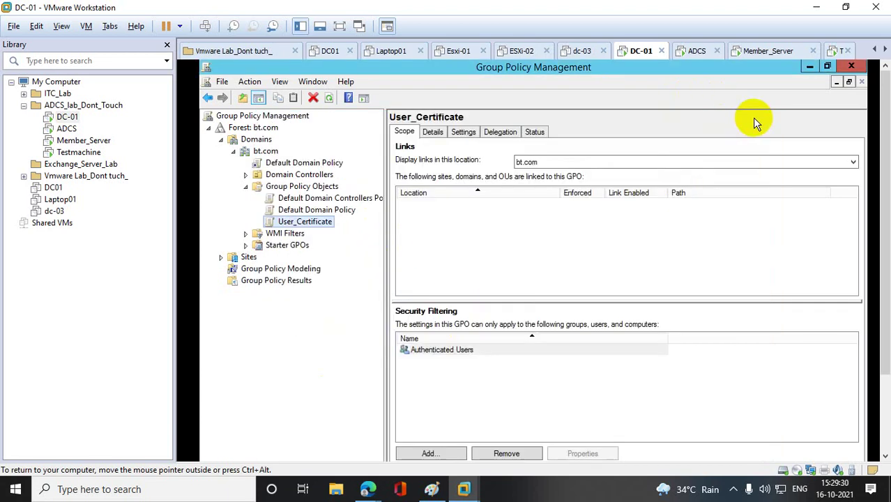
left_click(851, 67)
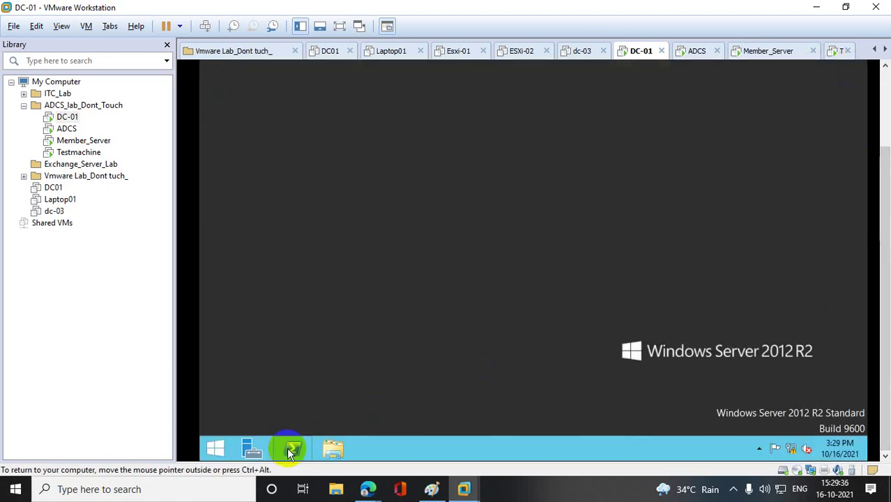
left_click(292, 447)
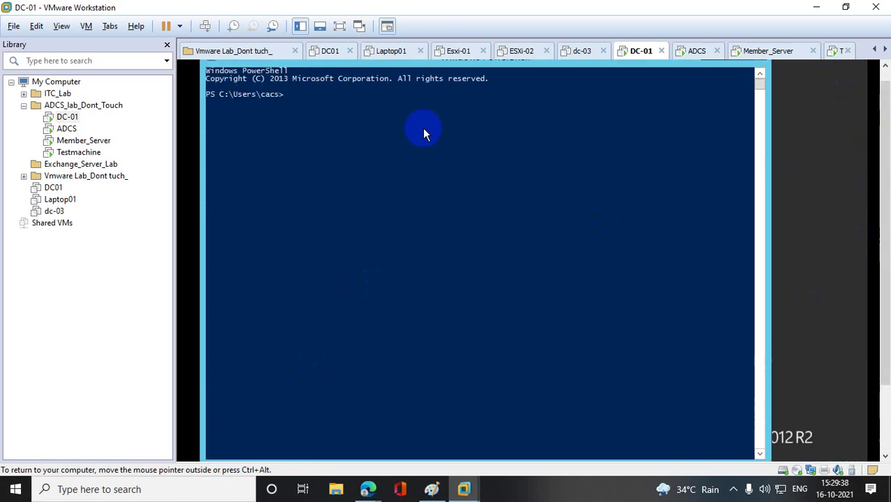
type("gpupdat")
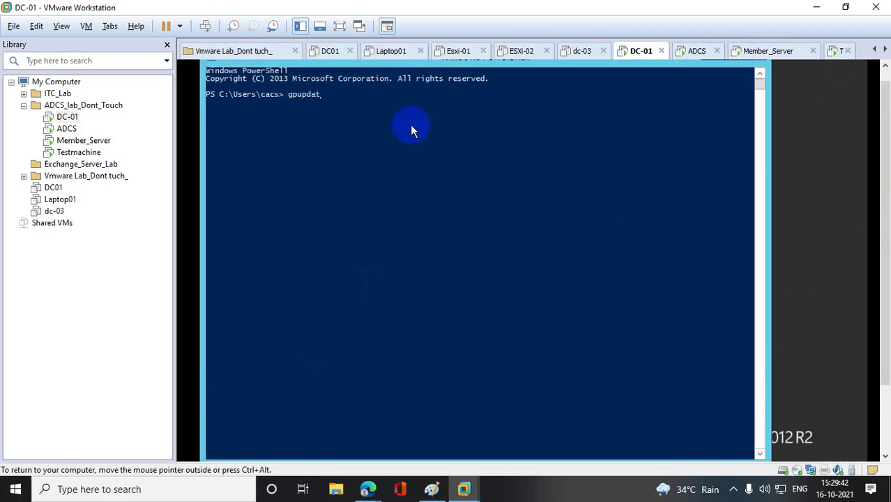
type("e /force")
key("Return")
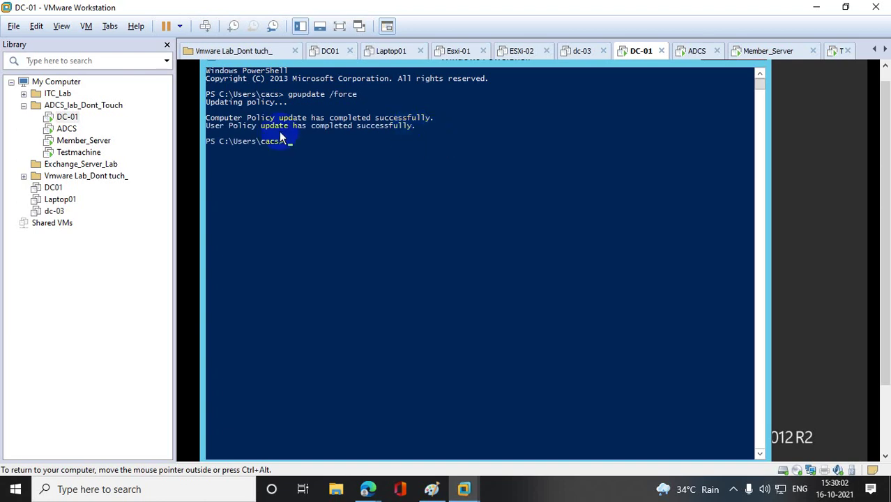
left_click(79, 154)
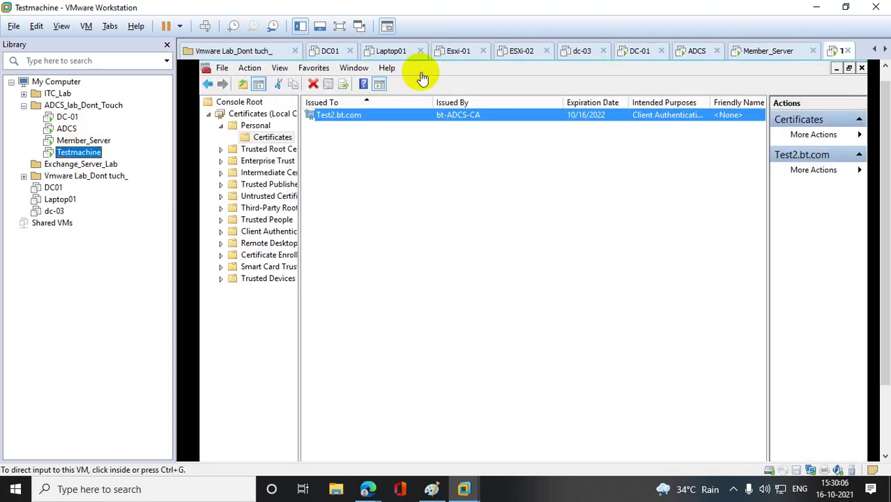
- Close Testmachine's certificates console without saving, then close Server Manager
left_click(884, 84)
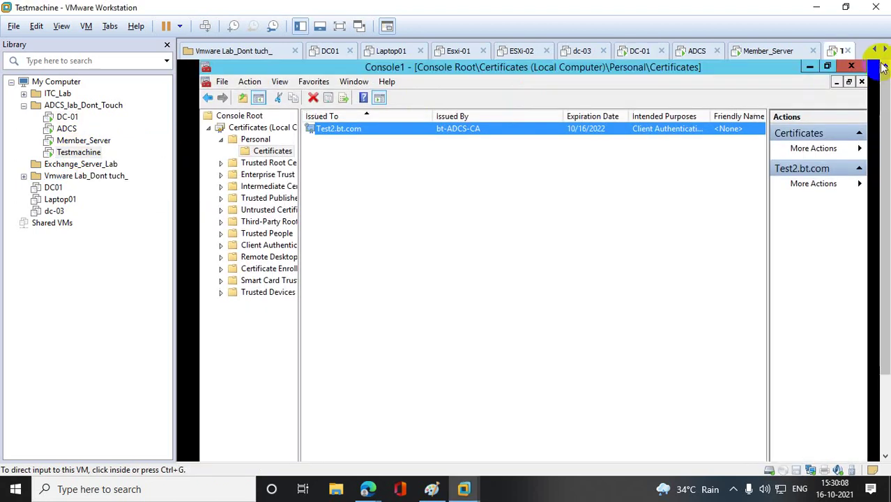
left_click(852, 65)
left_click(544, 332)
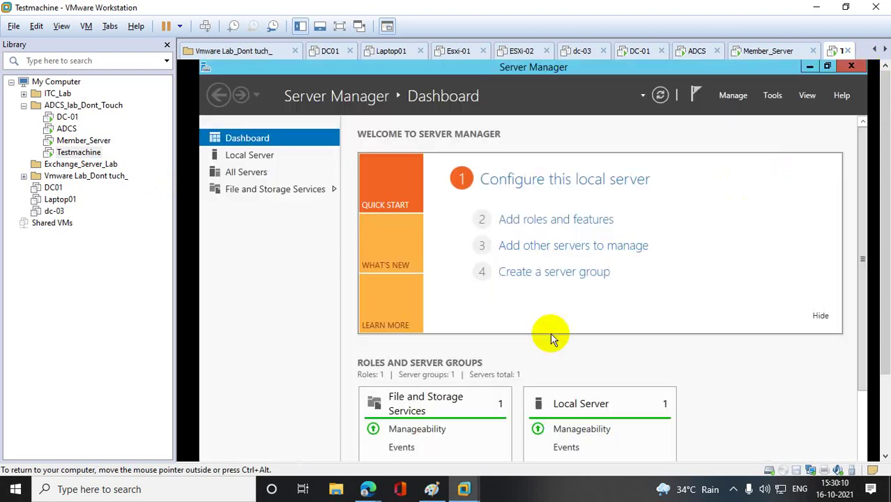
left_click(850, 66)
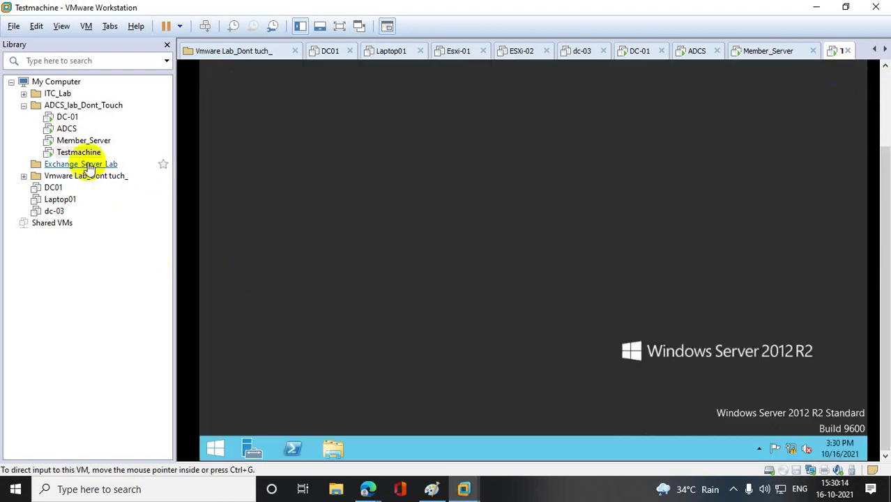
- Log off the guest user by running logoff from the Run box
right_click(78, 152)
left_click(320, 213)
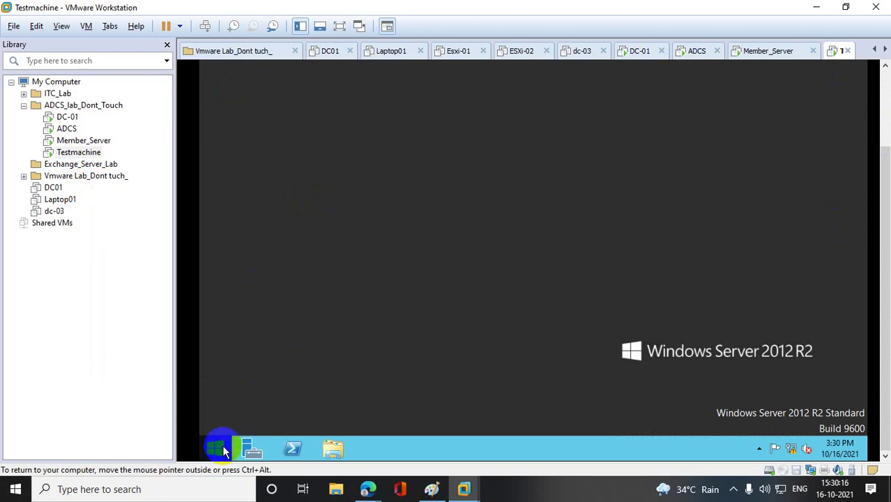
right_click(218, 447)
left_click(283, 412)
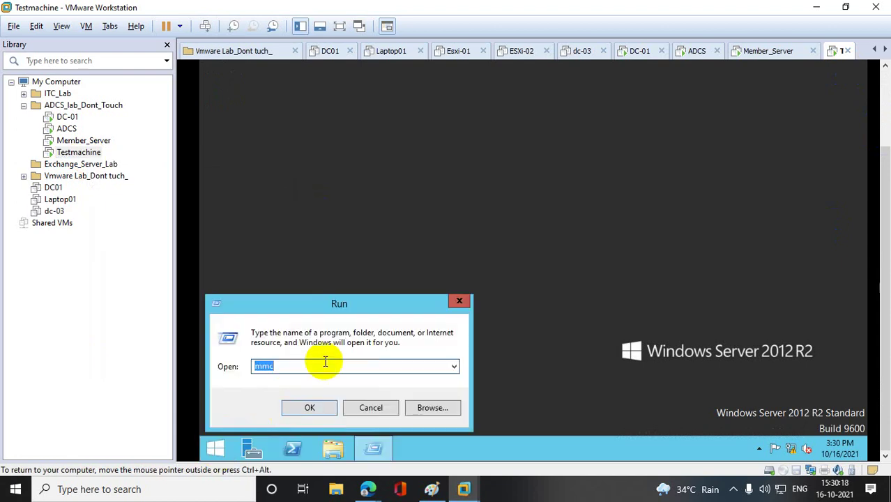
type("logoff")
key("Return")
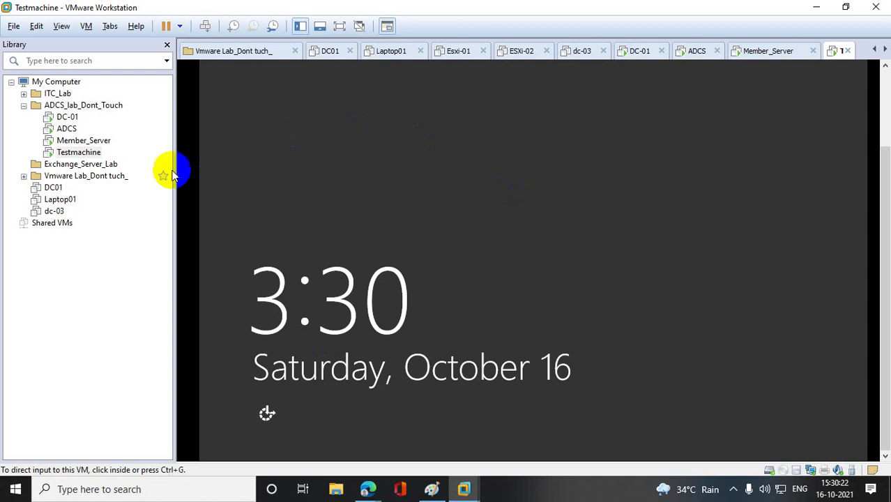
right_click(93, 153)
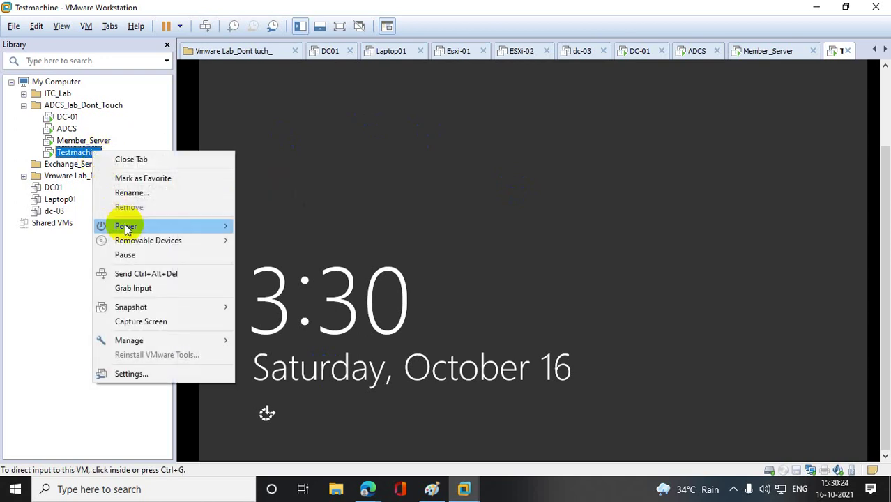
- Sign in to Testmachine as another user, entering the domain user's name and password
left_click(157, 274)
left_click(423, 154)
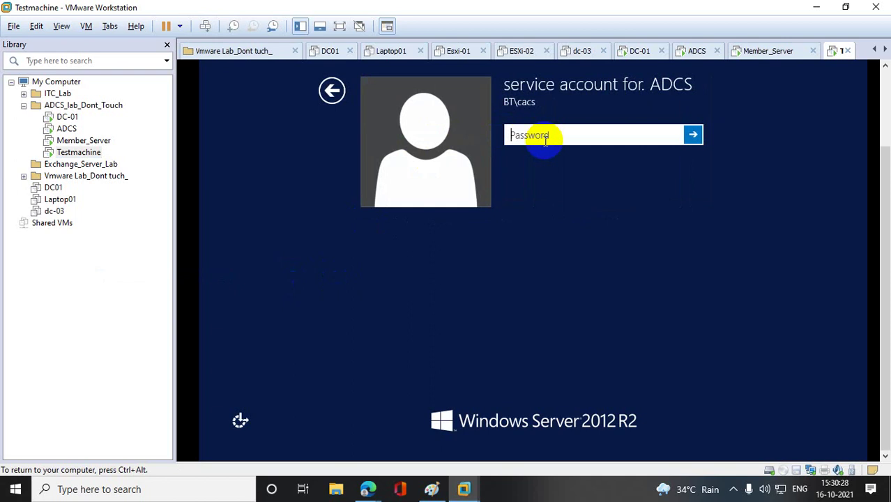
left_click(332, 90)
left_click(648, 170)
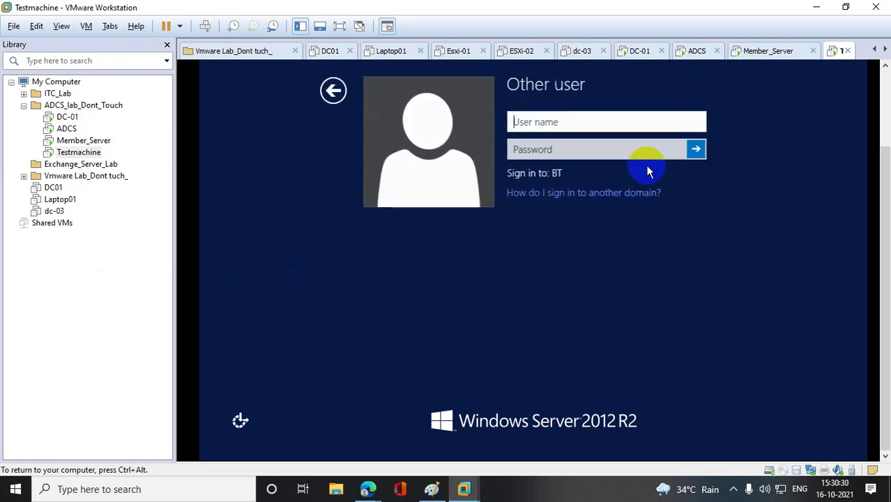
type("azam")
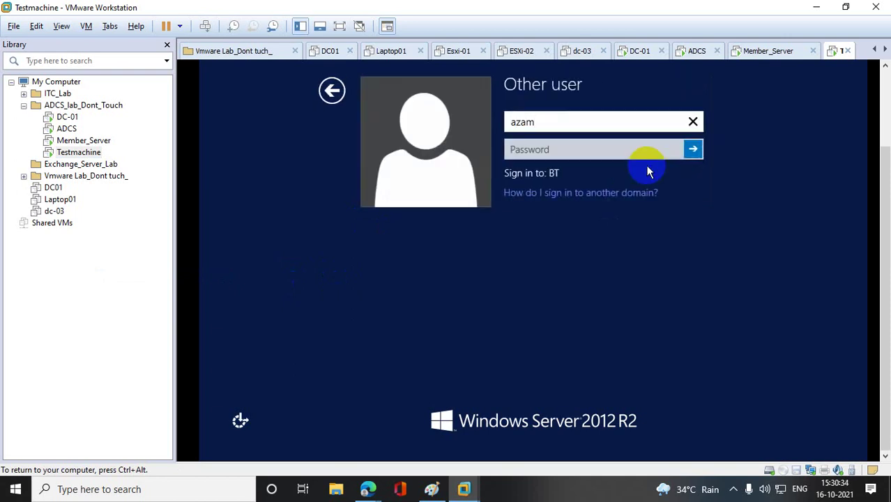
key("Tab")
type("•••••••••")
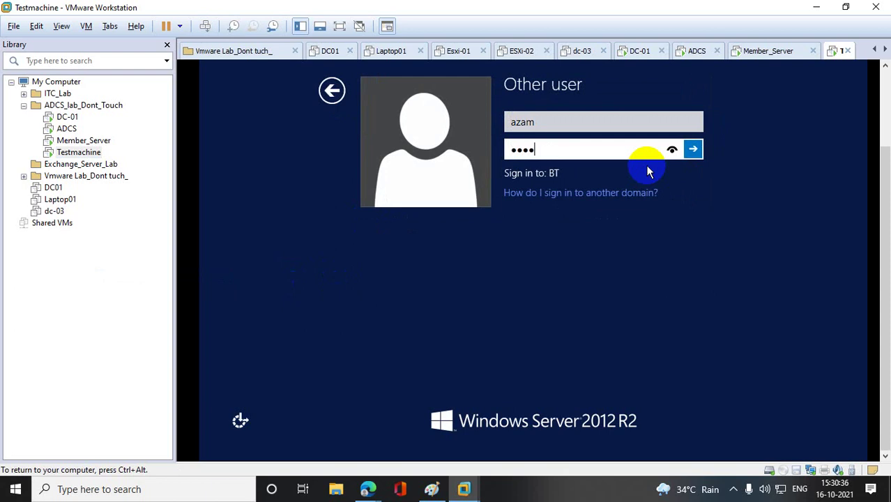
type("•••")
key("Return")
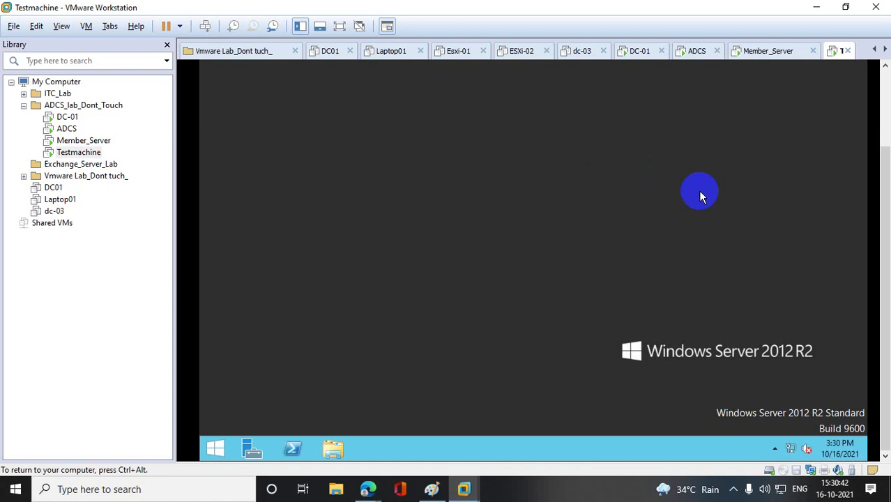
- Launch mmc from the Run box and maximize the console window
right_click(216, 450)
left_click(266, 410)
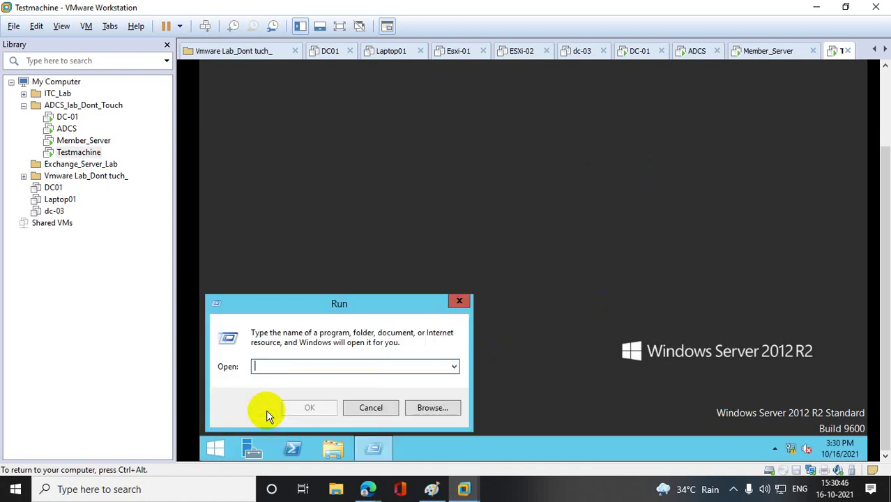
type("mmc")
key("Return")
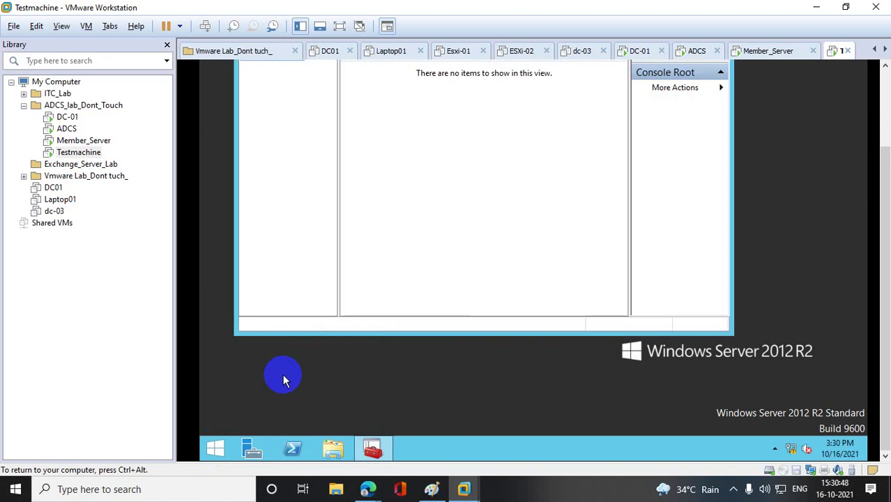
left_click_drag(883, 248, 882, 164)
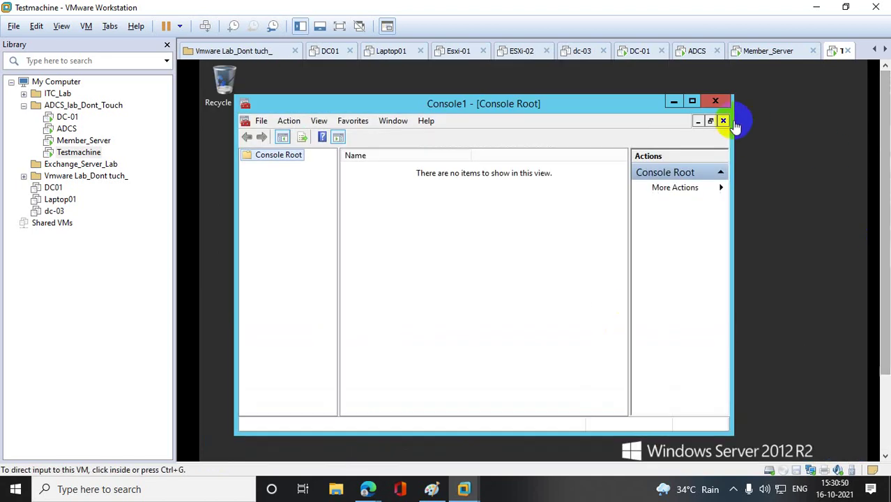
left_click(692, 101)
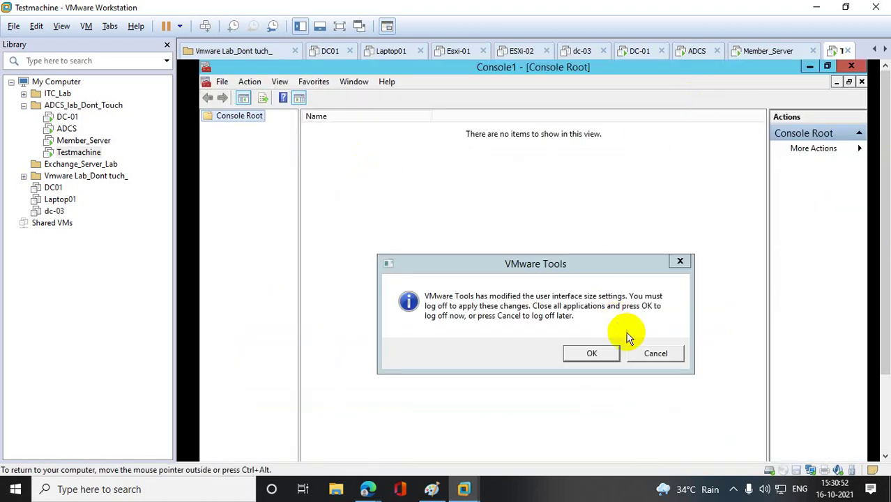
left_click(680, 263)
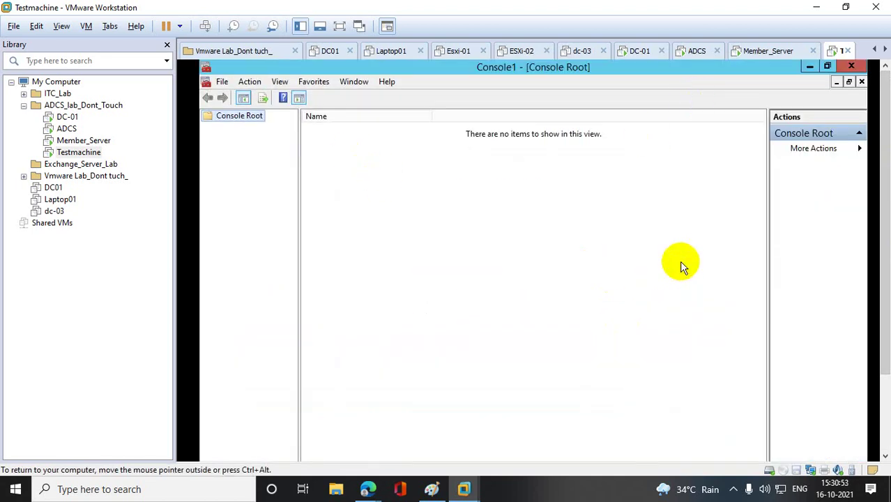
- Add the Certificates snap-in to the console
right_click(237, 119)
left_click(223, 82)
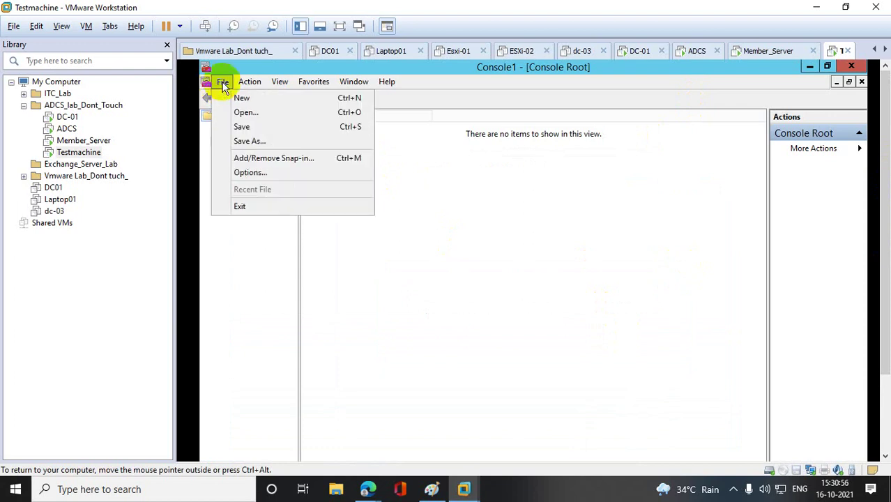
left_click(254, 159)
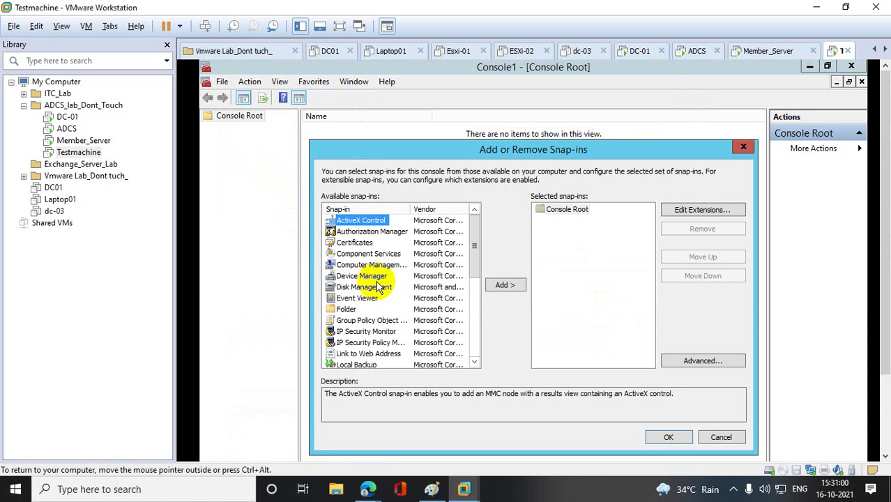
left_click(352, 242)
left_click(504, 286)
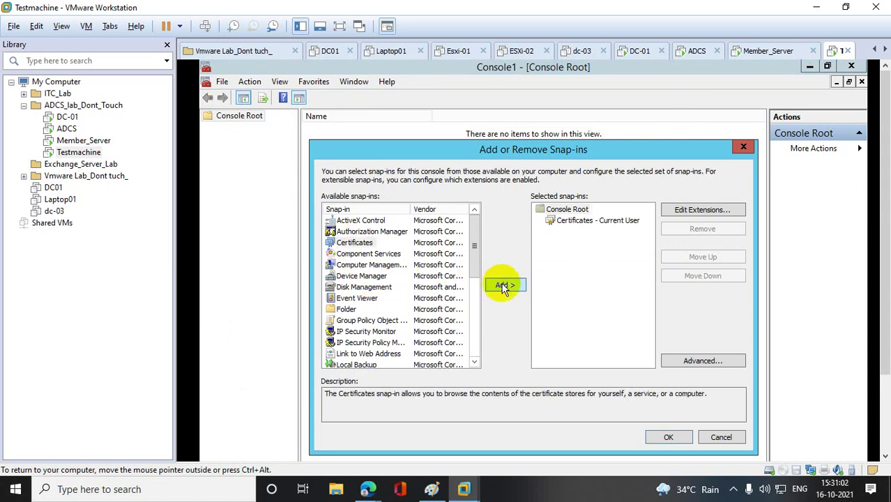
left_click(668, 437)
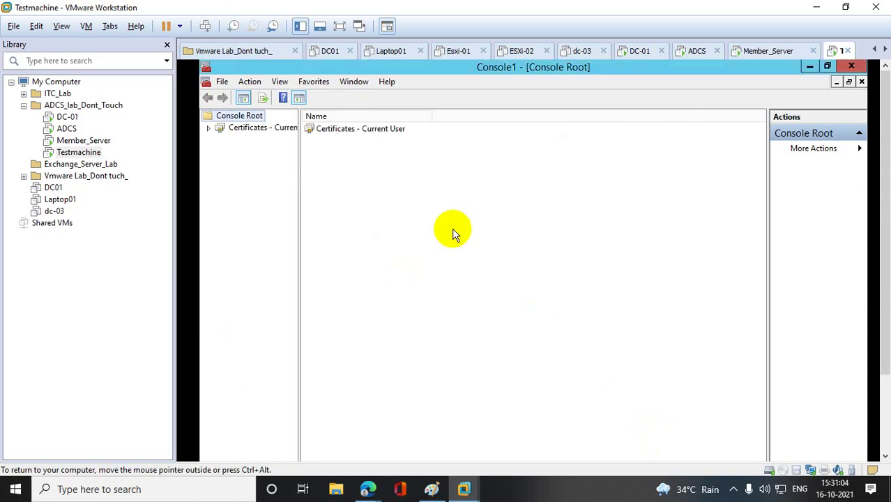
- Refresh the Current User Personal store, which shows no certificates, then minimize the console
right_click(268, 127)
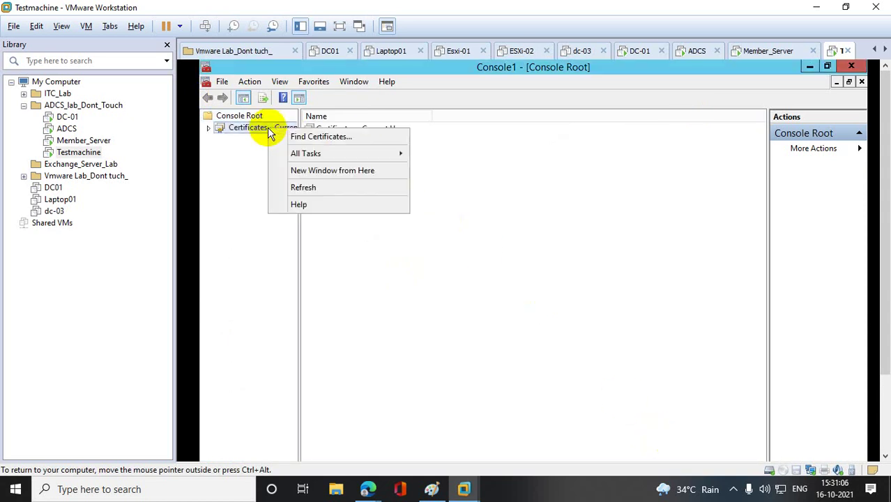
left_click(238, 152)
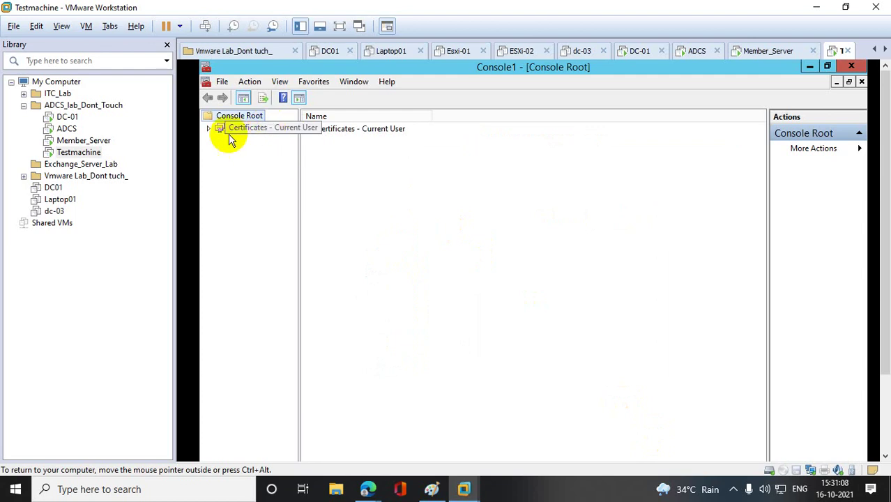
left_click(208, 129)
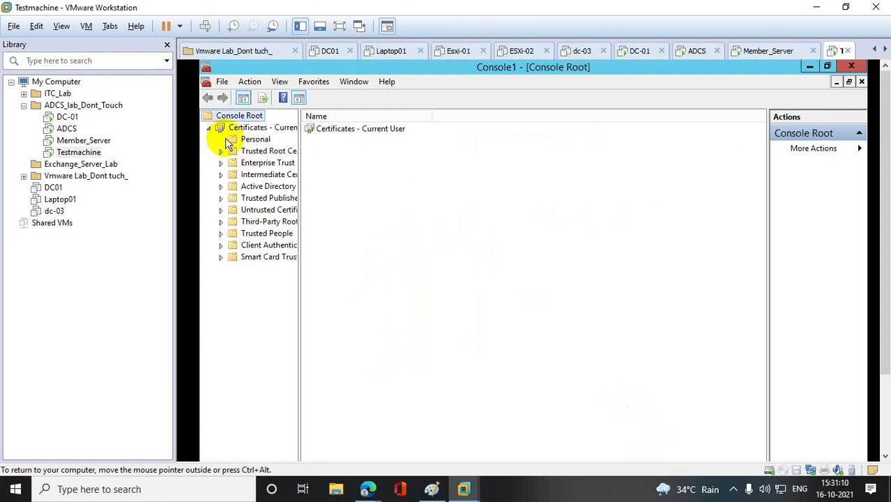
left_click(251, 140)
right_click(335, 150)
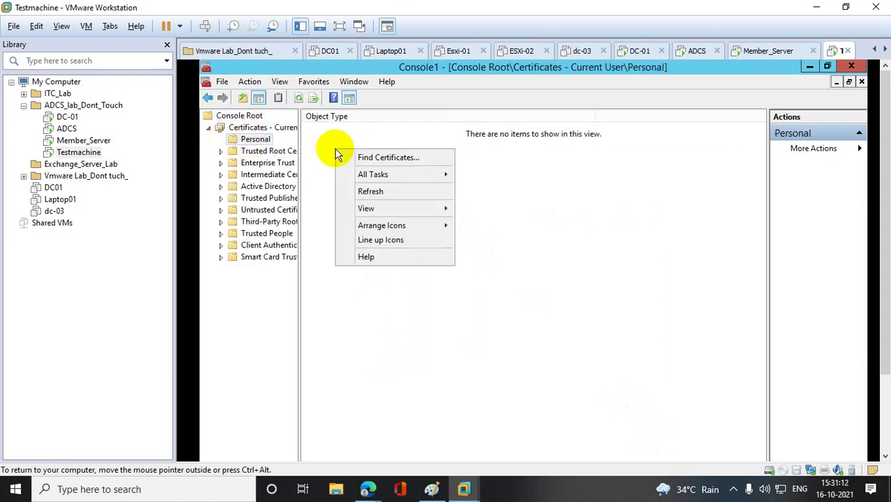
left_click(382, 188)
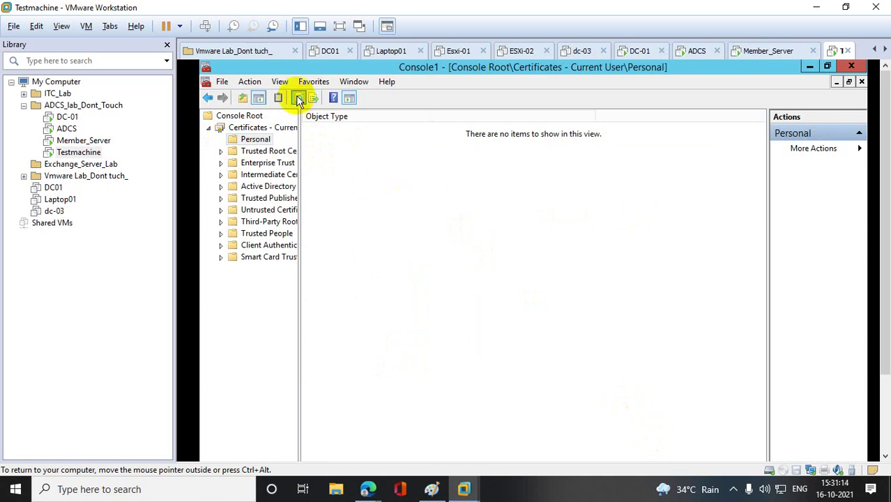
left_click(280, 130)
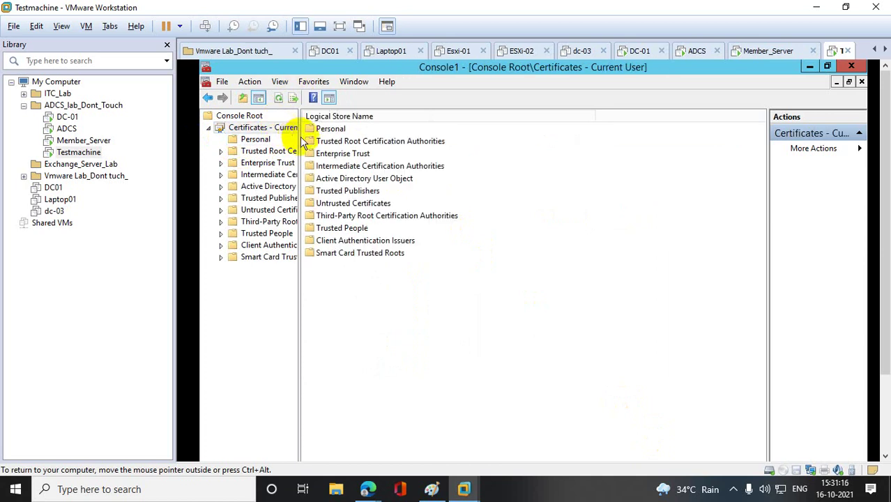
left_click(250, 140)
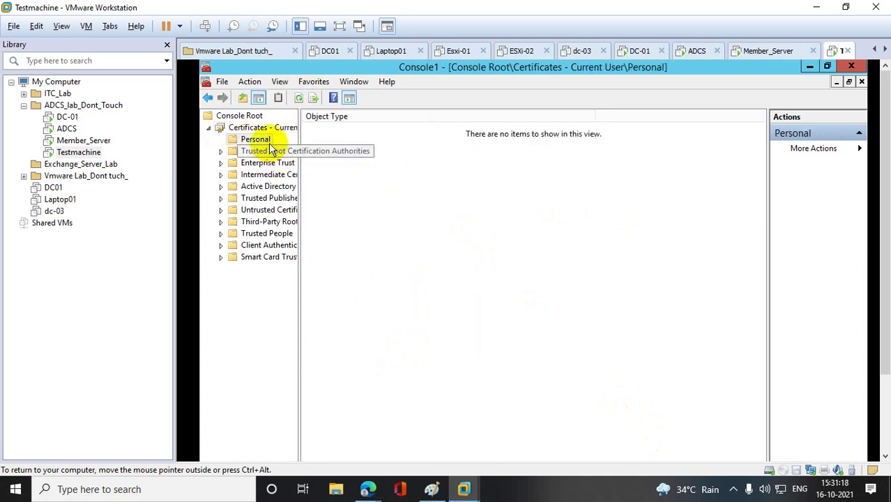
left_click(809, 66)
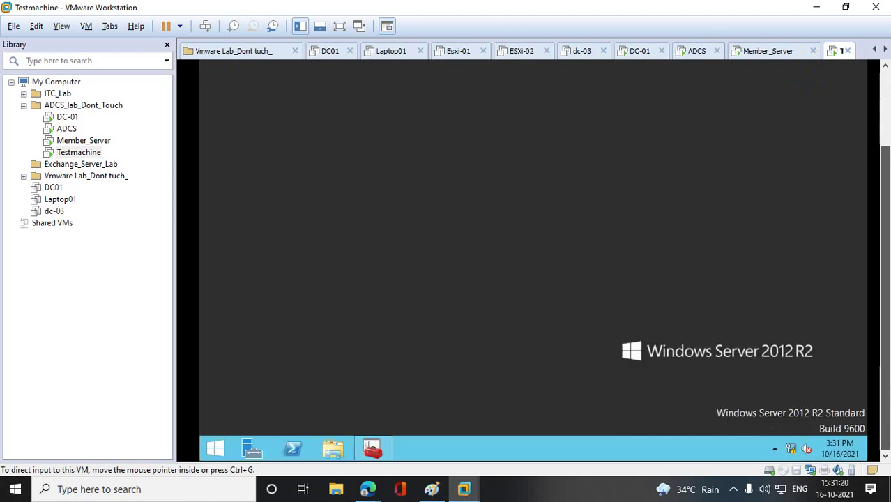
left_click(293, 448)
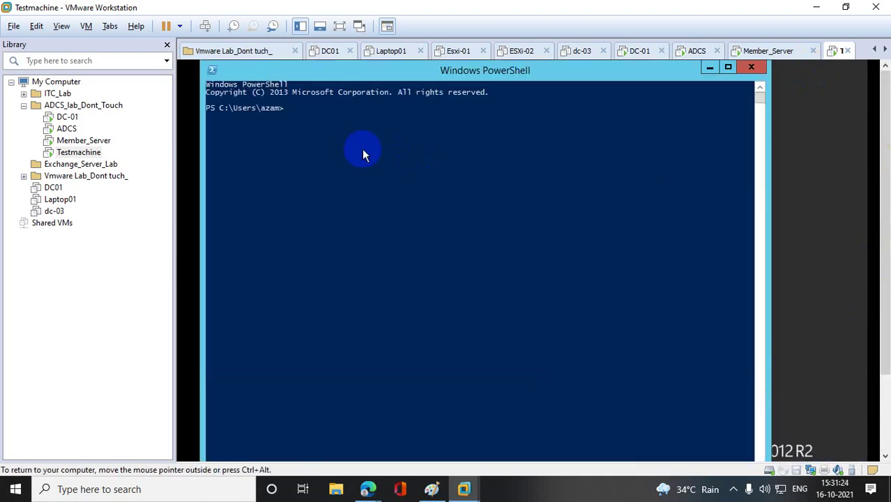
type("gpupdareforce")
key("Return")
key("Up")
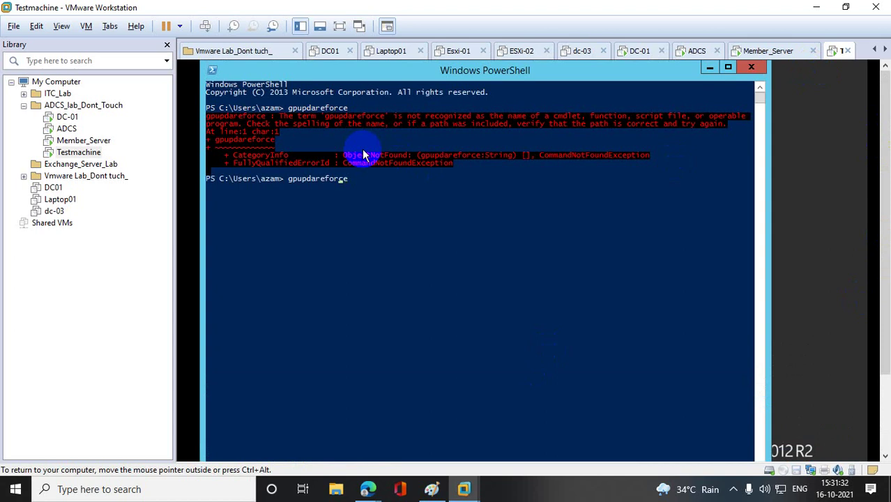
key("Left")
key("Left")
key("Left")
key("Left")
key("Left")
type("/")
key("Return")
key("Up")
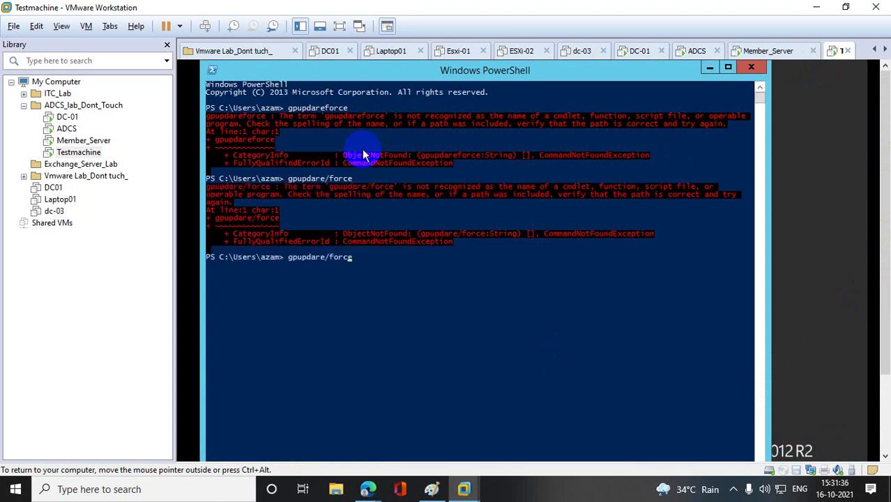
key("Left")
key("Left")
key("Left")
key("Left")
key("Left")
key("Left")
key("Return")
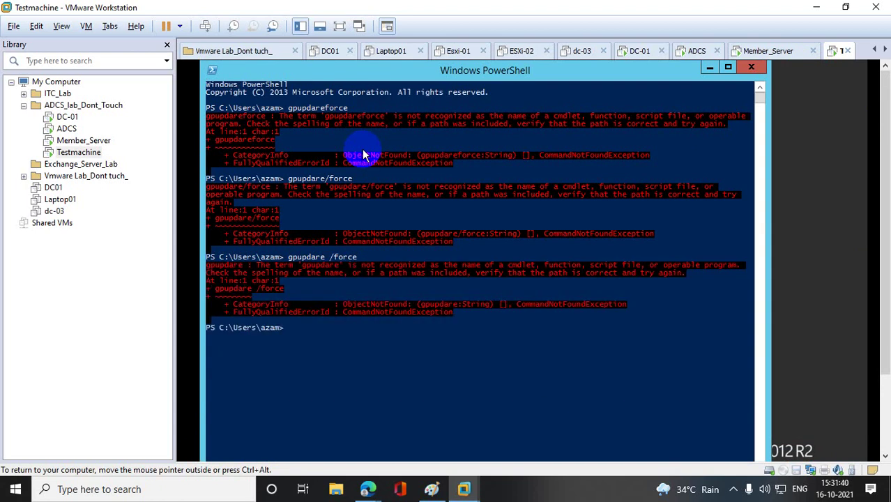
key("Up")
key("Left")
key("Left")
key("Left")
key("Left")
key("Left")
key("Return")
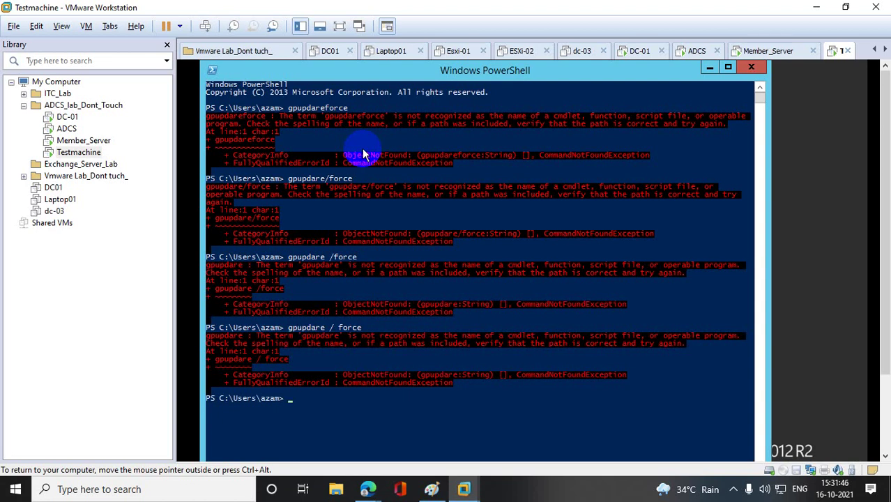
key("Up")
key("BackSpace")
type("te / force")
key("Return")
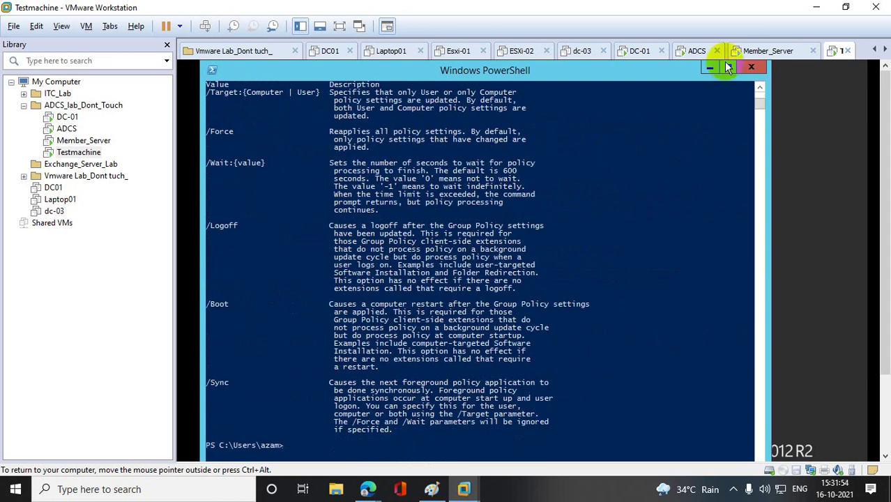
left_click(752, 67)
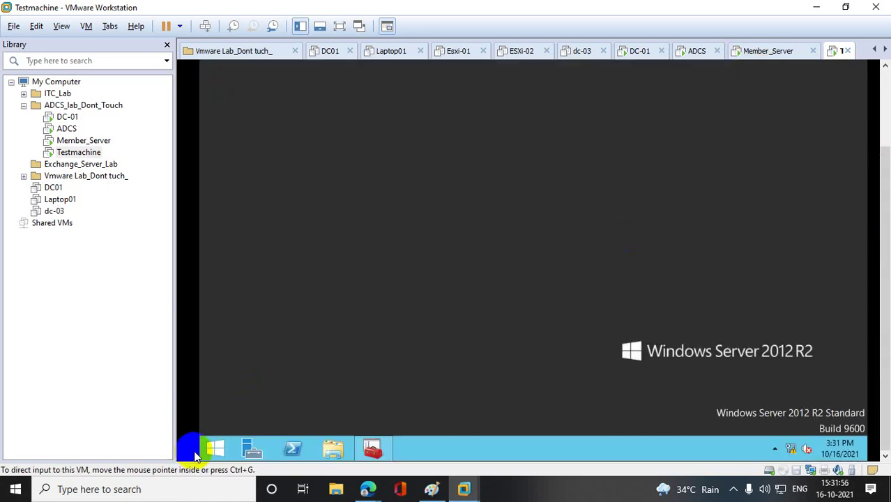
- Open an elevated Command Prompt, entering administrator credentials at the UAC prompt
left_click(213, 449)
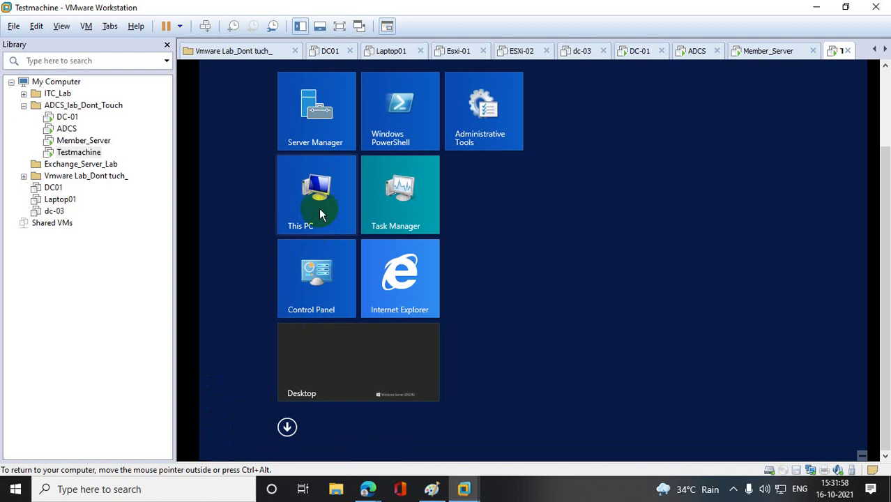
left_click(319, 208)
right_click(223, 444)
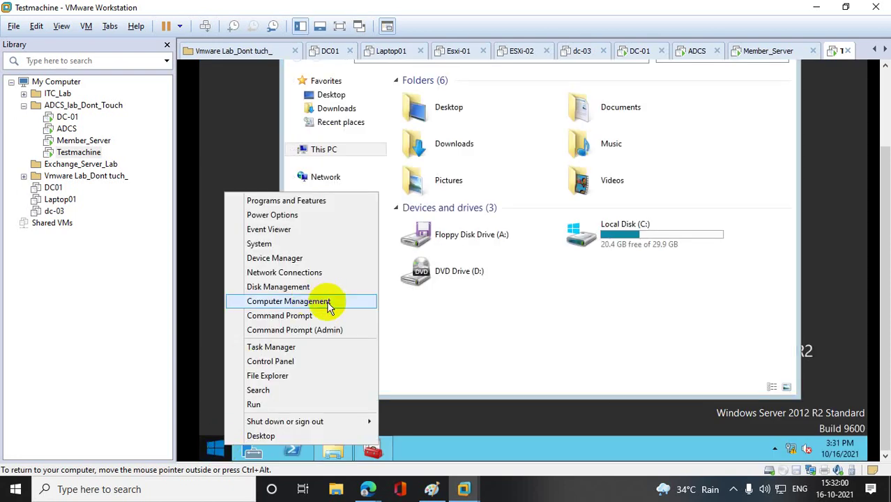
left_click(316, 331)
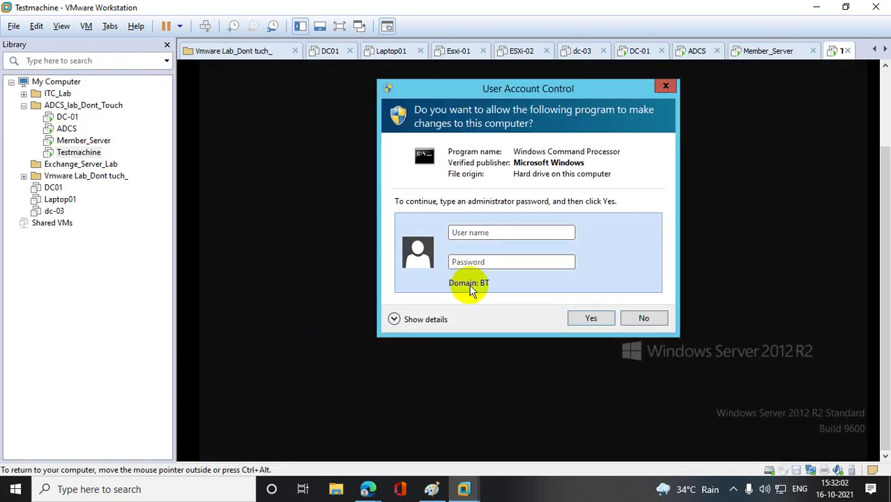
left_click(495, 234)
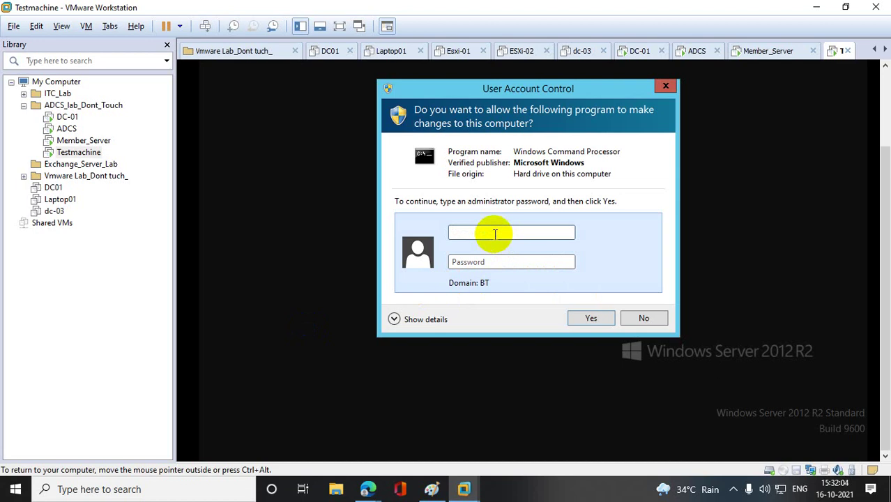
type("ca")
type("••••••••••••")
key("Return")
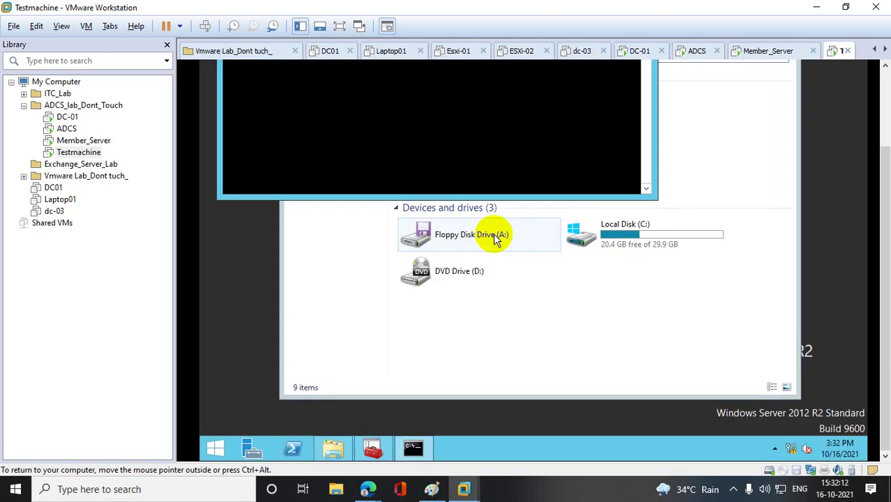
- Run gpupdate /force in the administrator Command Prompt
key("ctrl+alt")
scroll(351, 165, "up", 3)
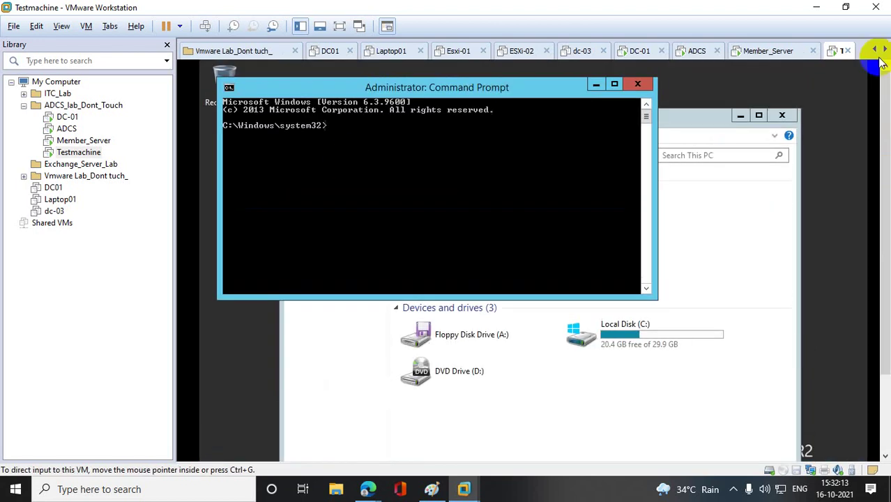
left_click(342, 143)
type("g")
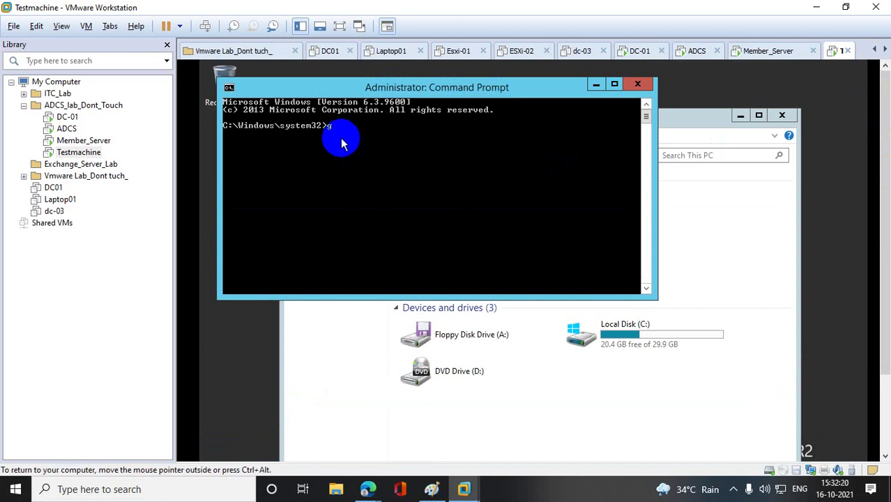
type("pupdater")
key("BackSpace")
key("BackSpace")
key("Return")
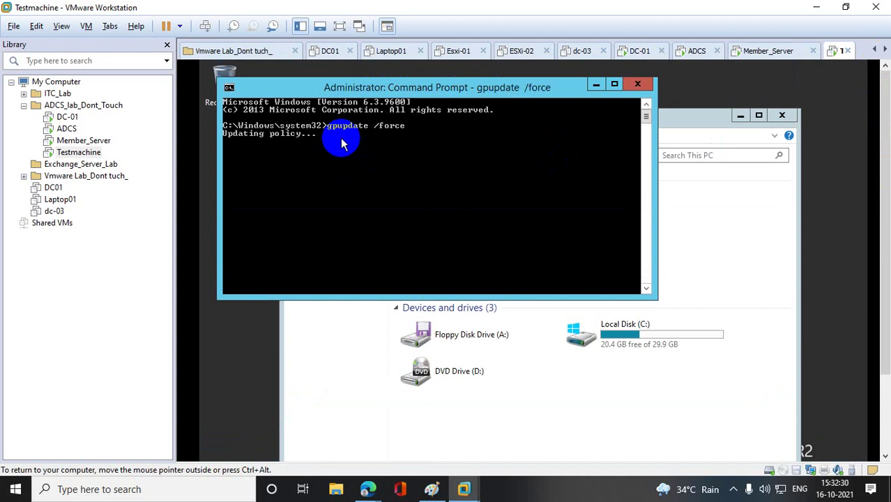
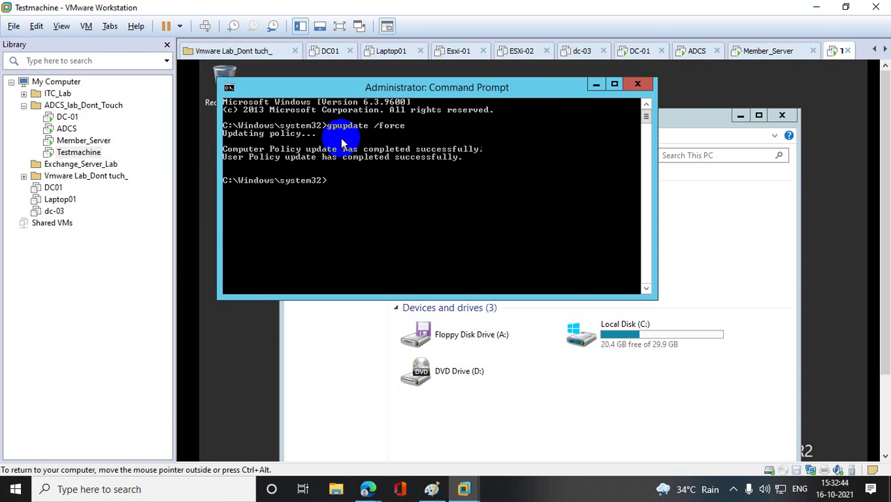
- Close the Command Prompt and This PC windows and bring the guest taskbar into view
left_click(639, 85)
left_click(783, 115)
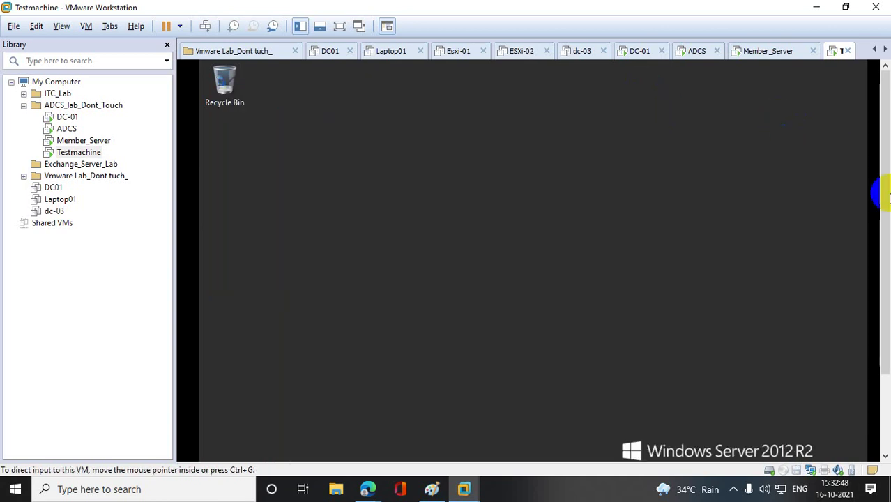
left_click_drag(885, 199, 886, 276)
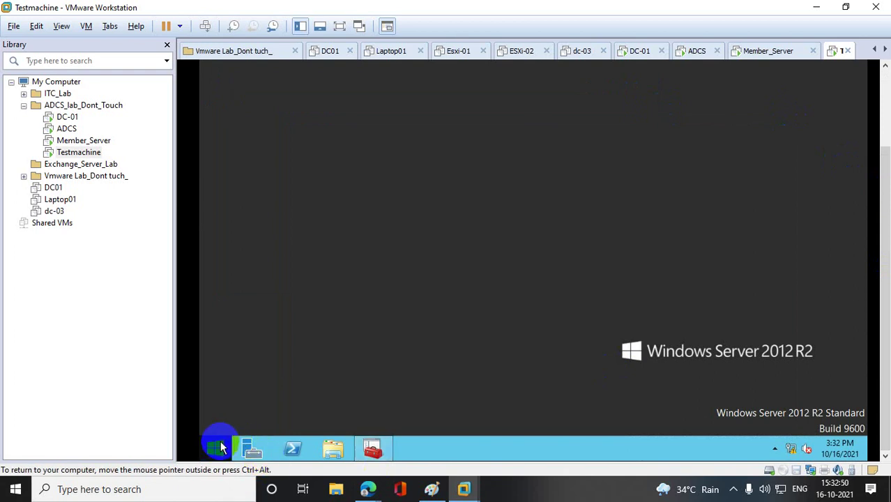
- Launch an empty management console from the Run box
right_click(219, 447)
left_click(249, 398)
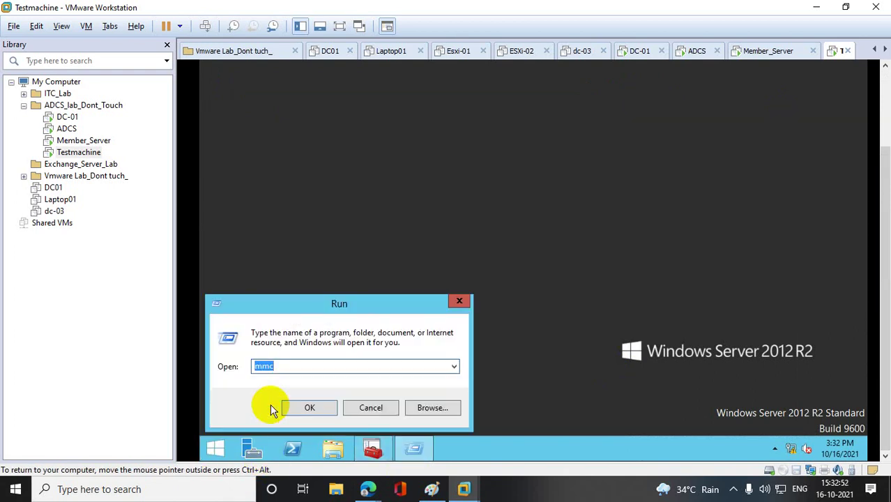
key("Return")
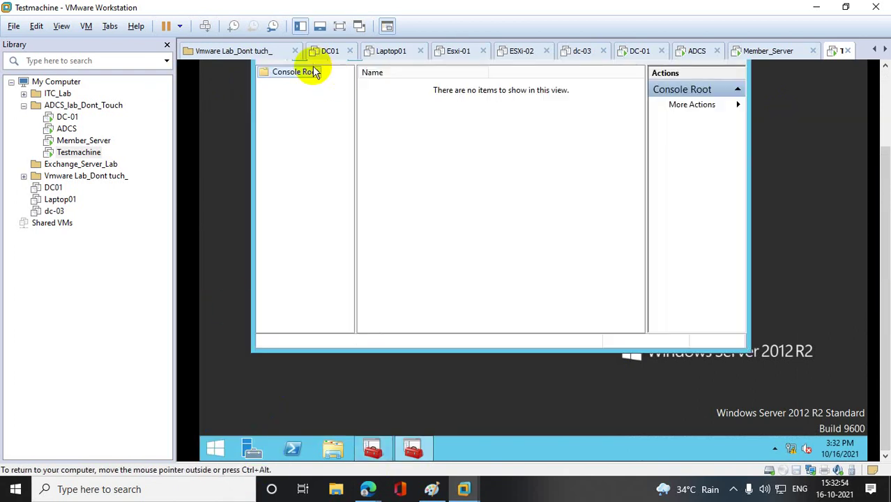
right_click(314, 72)
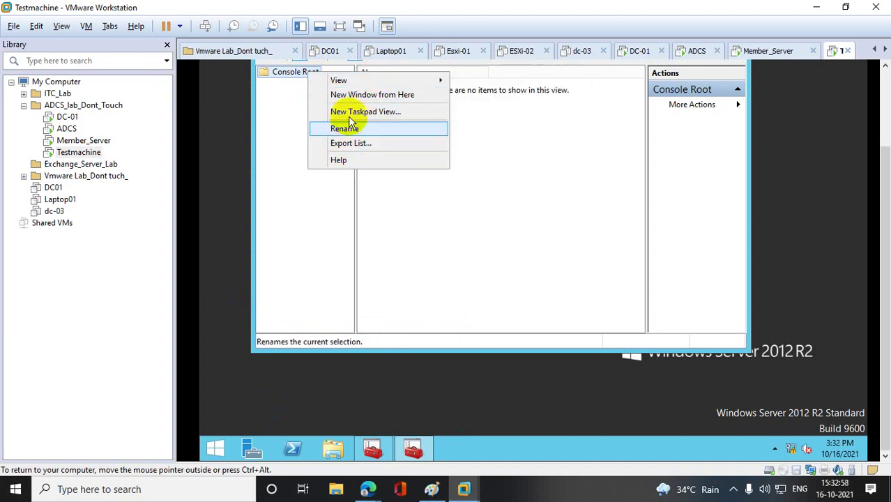
left_click(305, 207)
scroll(880, 279, "up", 3)
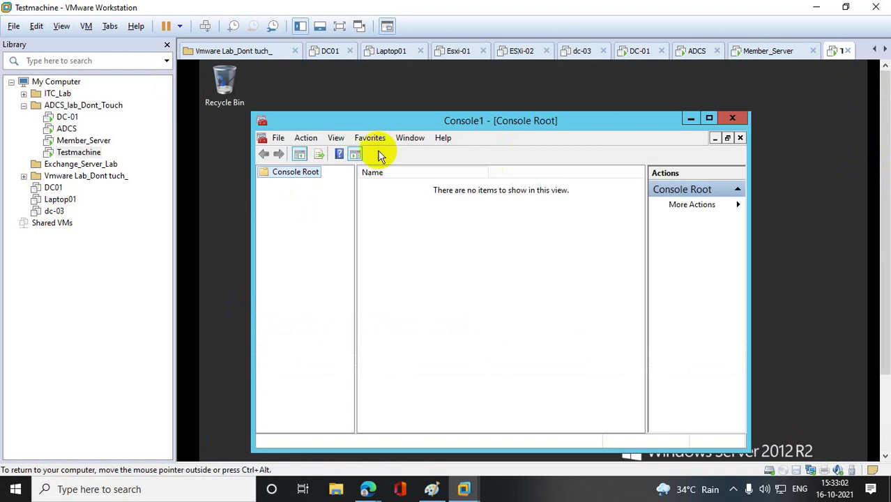
- Add the Certificates snap-in and open the Current User Personal store, which is empty
left_click(279, 137)
left_click(323, 213)
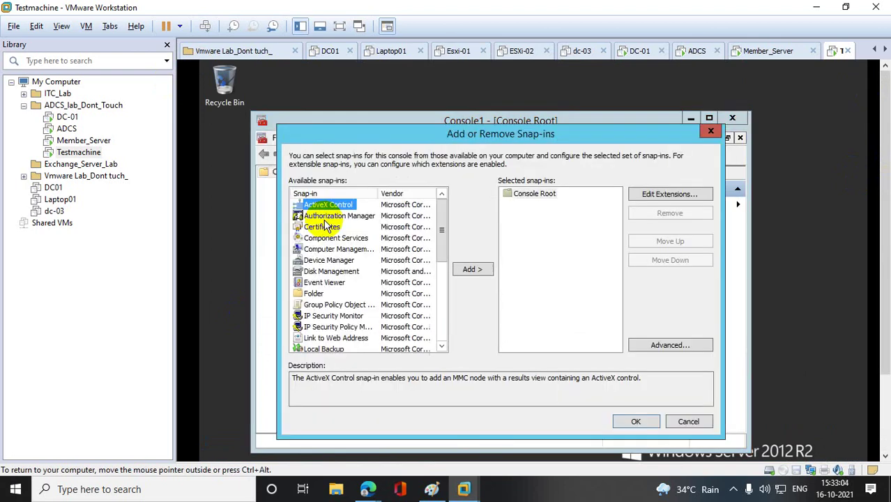
left_click(322, 226)
left_click(468, 271)
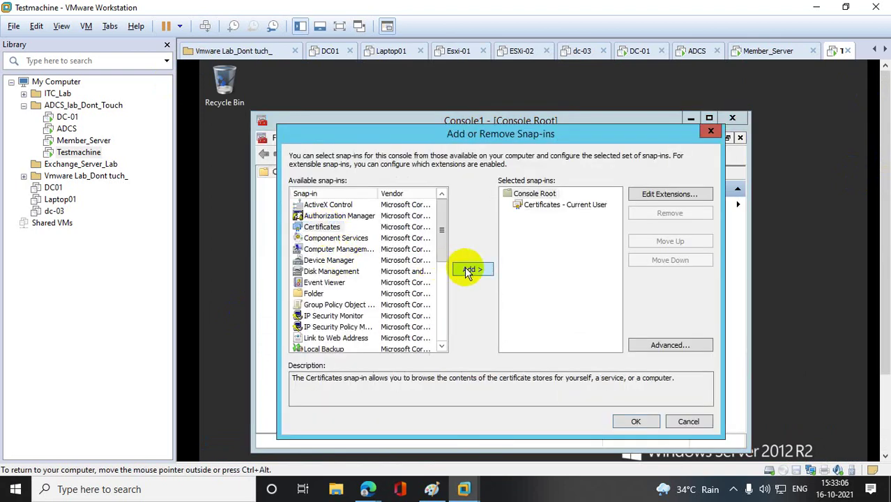
left_click(624, 422)
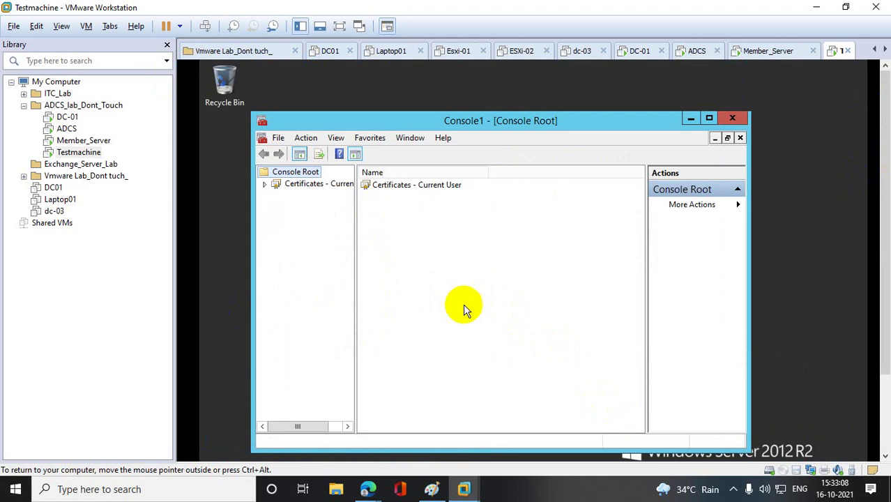
left_click(265, 184)
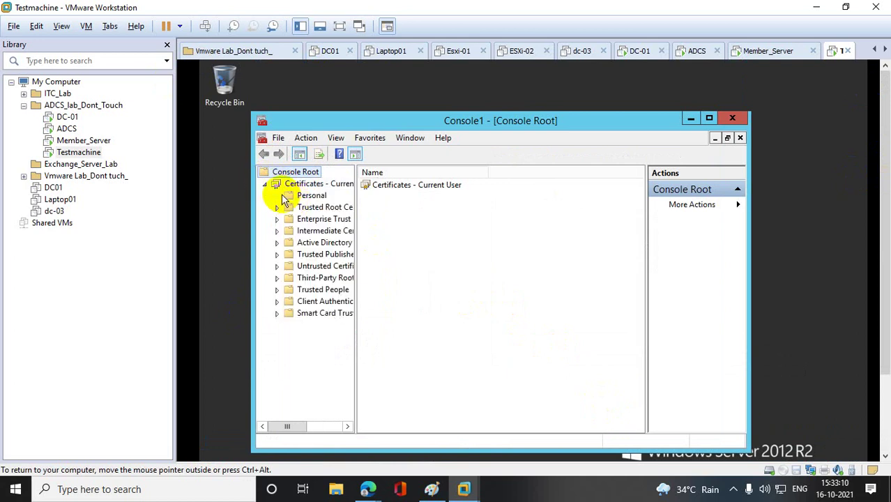
left_click(299, 198)
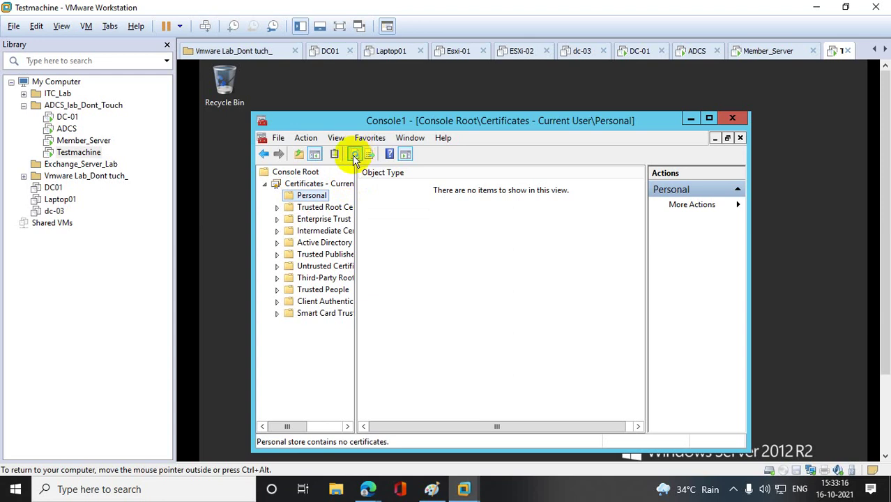
left_click_drag(880, 229, 872, 328)
- Sign out of Testmachine by running logoff
right_click(217, 447)
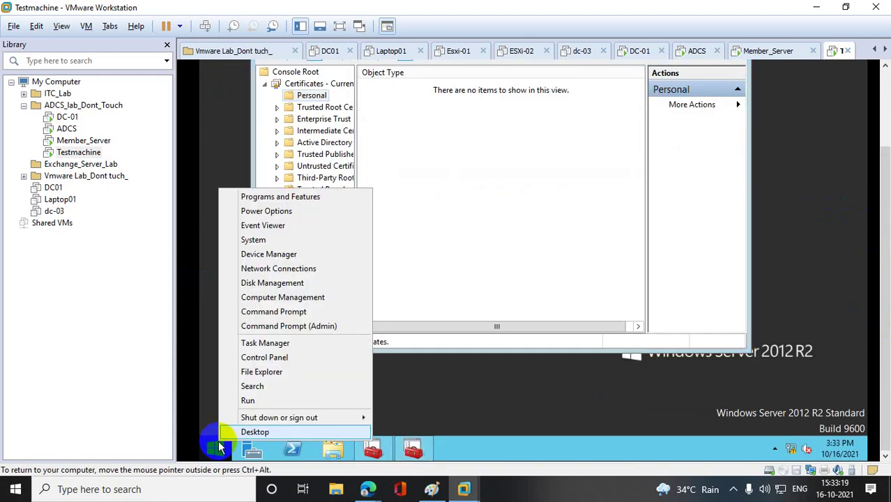
left_click(284, 403)
type("logoff")
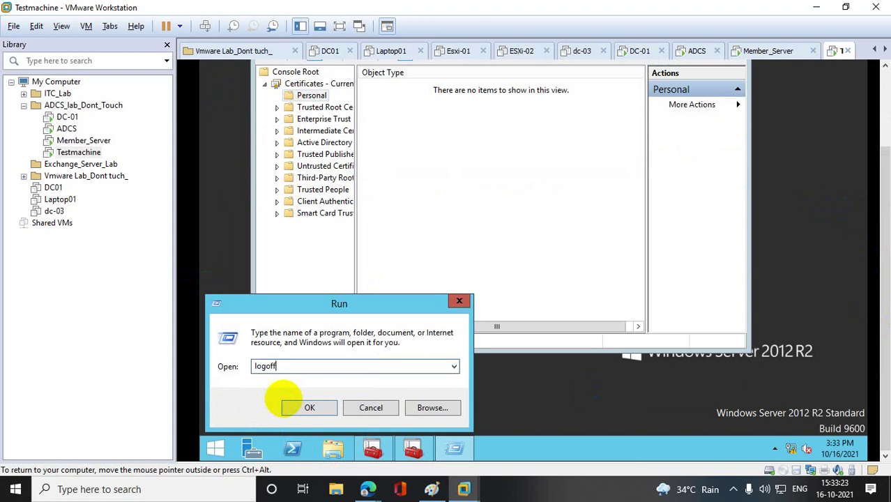
left_click(284, 401)
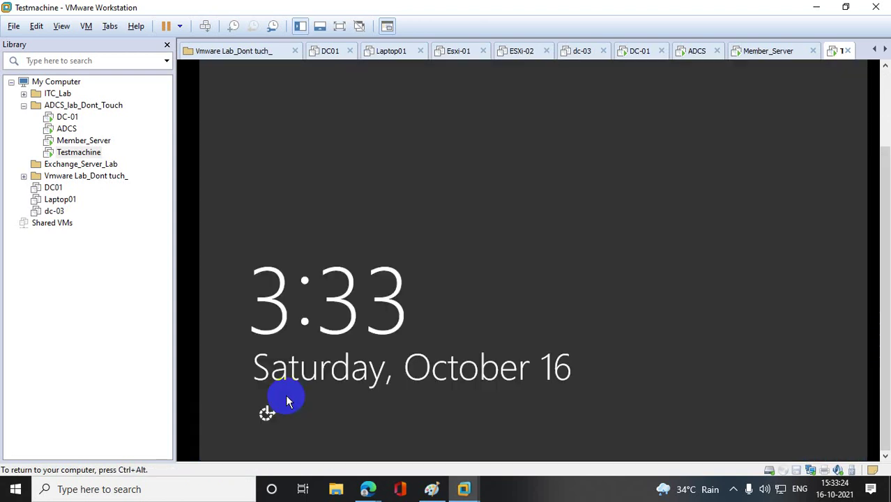
- Send Ctrl+Alt+Del and sign in under another domain account via Other user
right_click(87, 154)
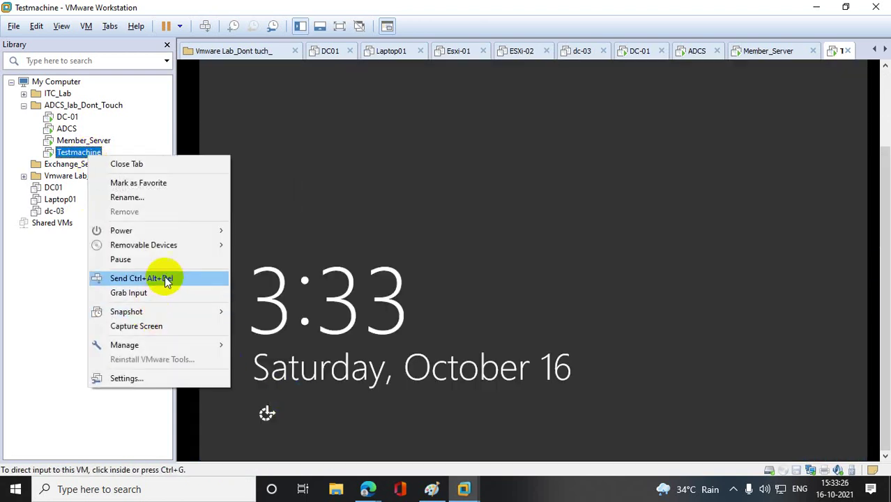
left_click(165, 275)
left_click(572, 155)
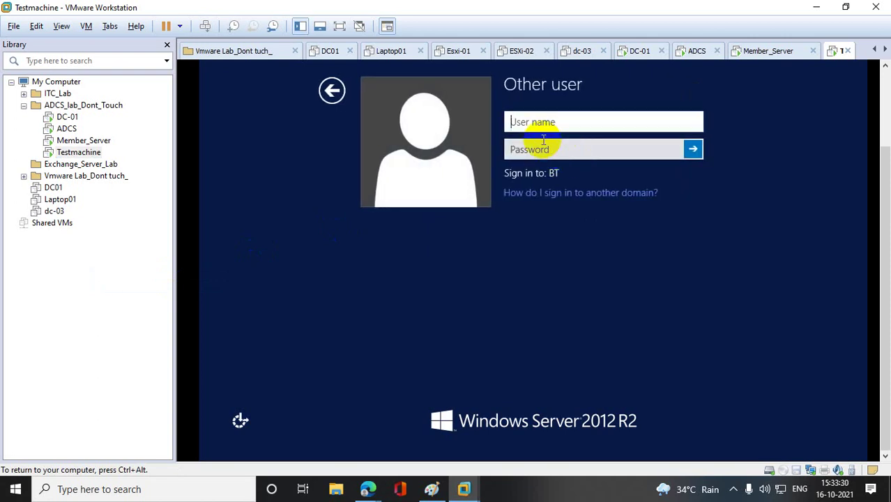
type("cacs")
key("Tab")
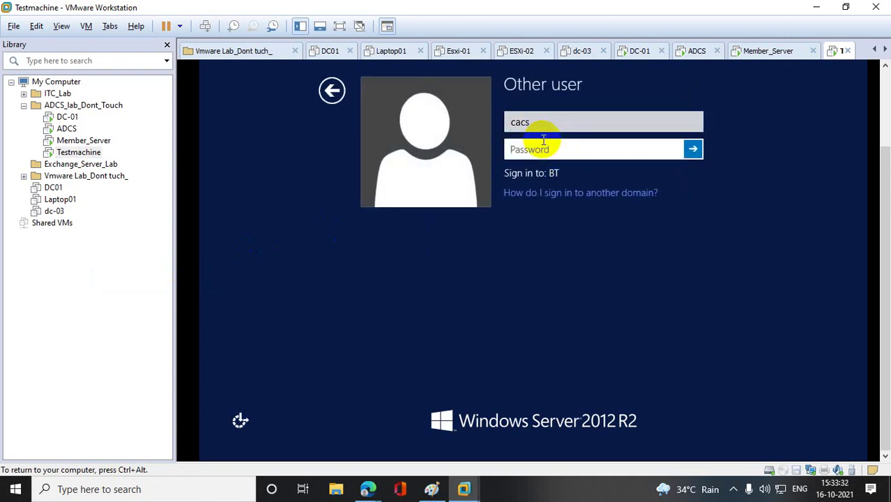
type("************")
key("Return")
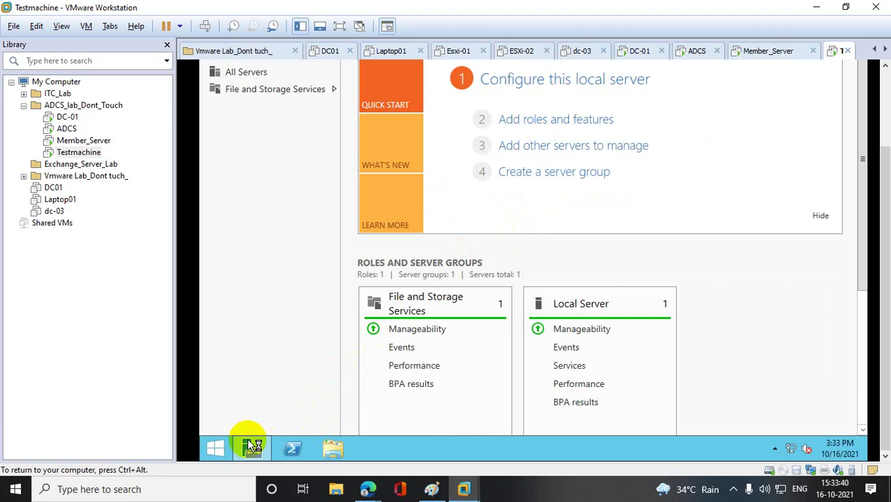
- Launch the Resultant Set of Policy console with rsop.msc after the plain rsop command fails
right_click(214, 444)
left_click(241, 404)
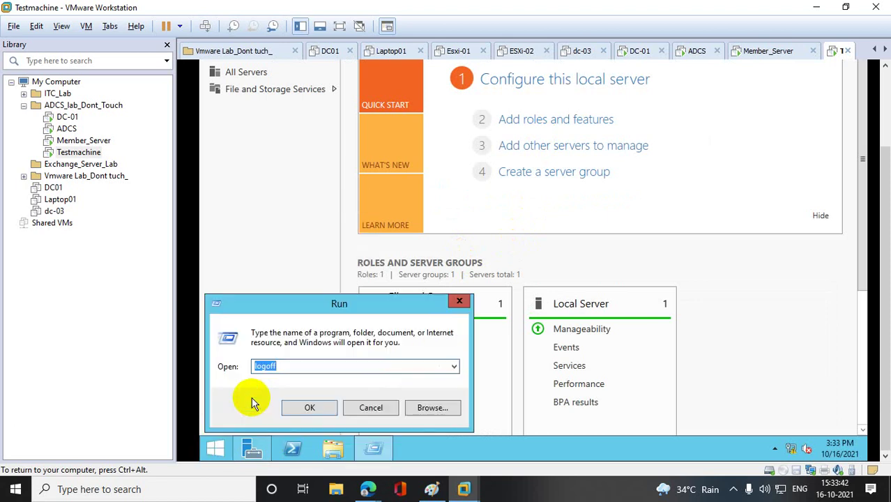
type("rsop")
key("Return")
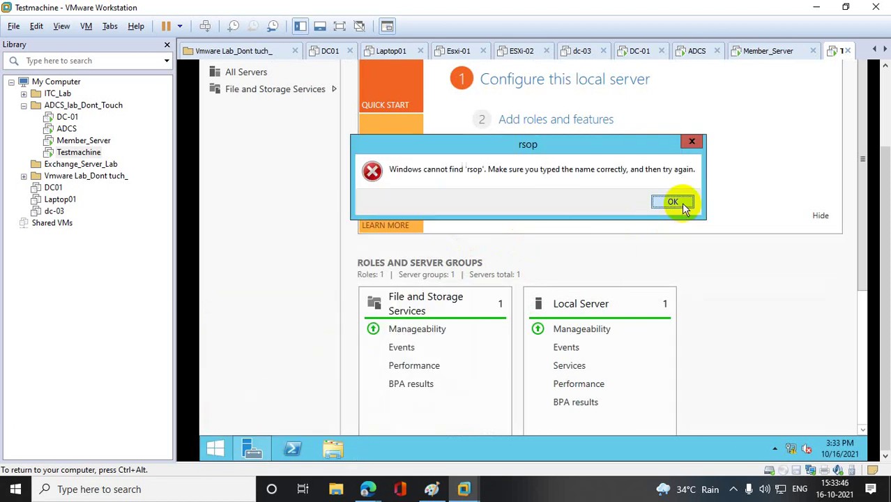
left_click(681, 202)
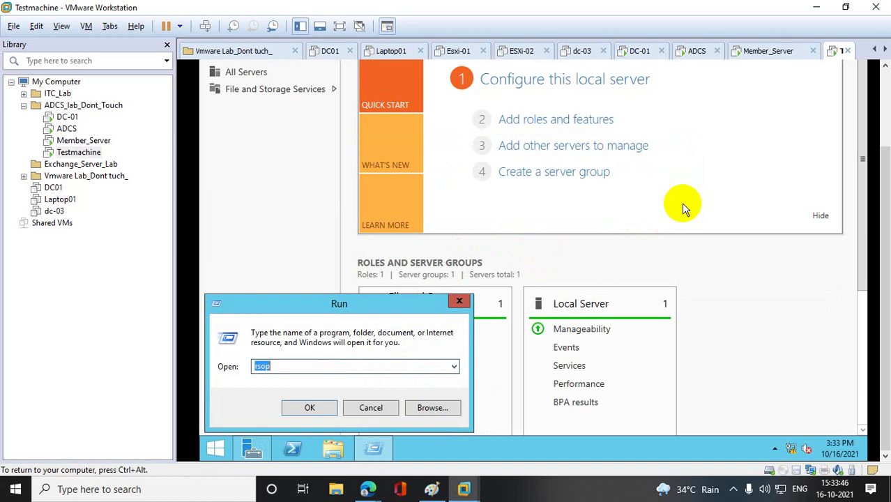
left_click(285, 367)
type(".")
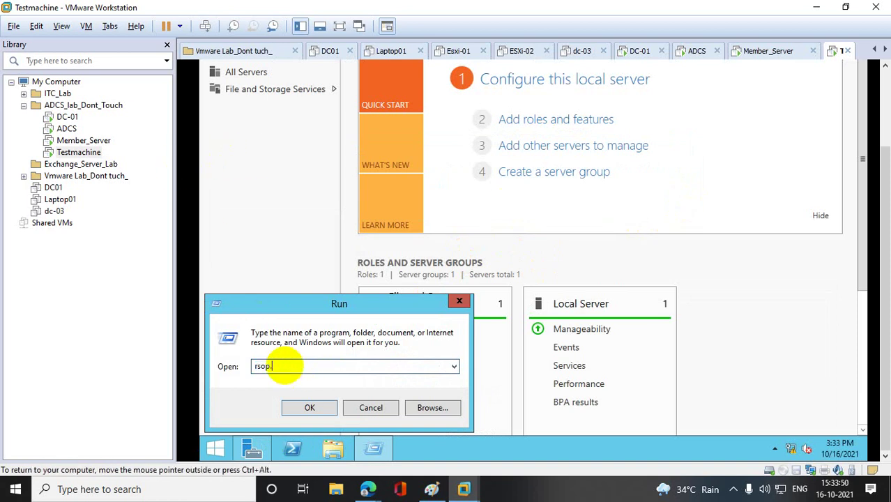
type("msc")
key("Return")
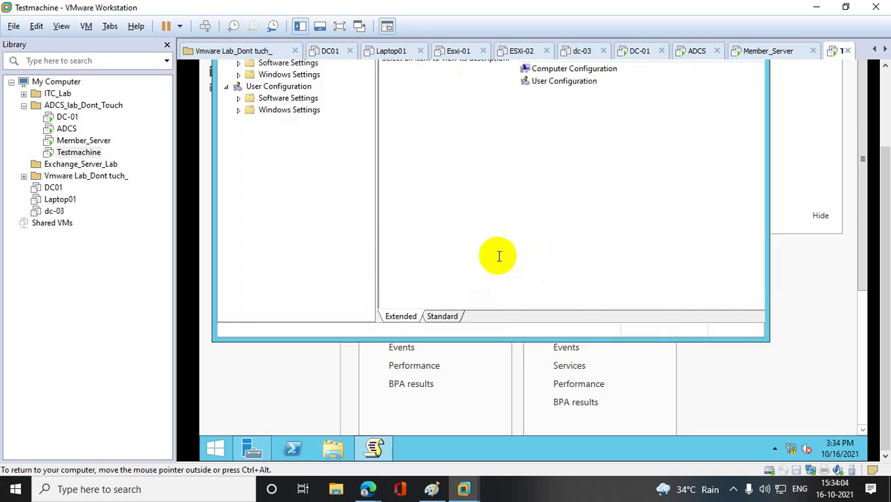
- Check User Configuration properties, which list no user GPOs, then switch to the DC-01 VM
right_click(299, 90)
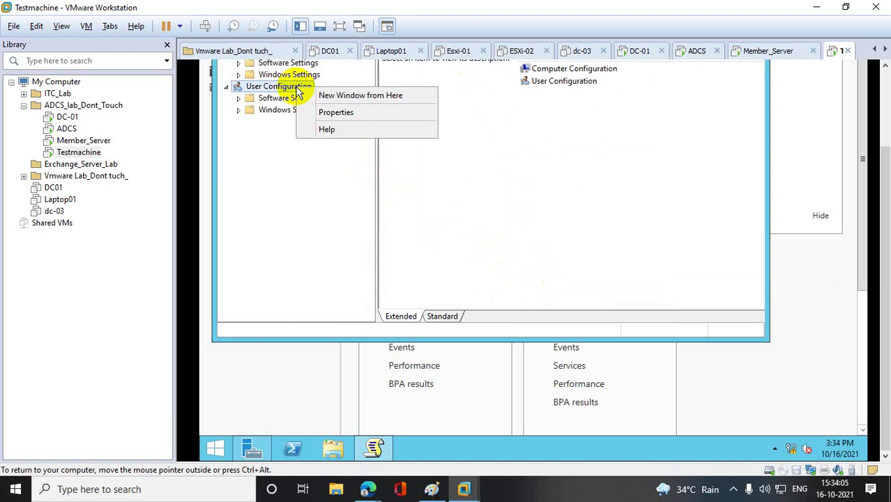
left_click(339, 113)
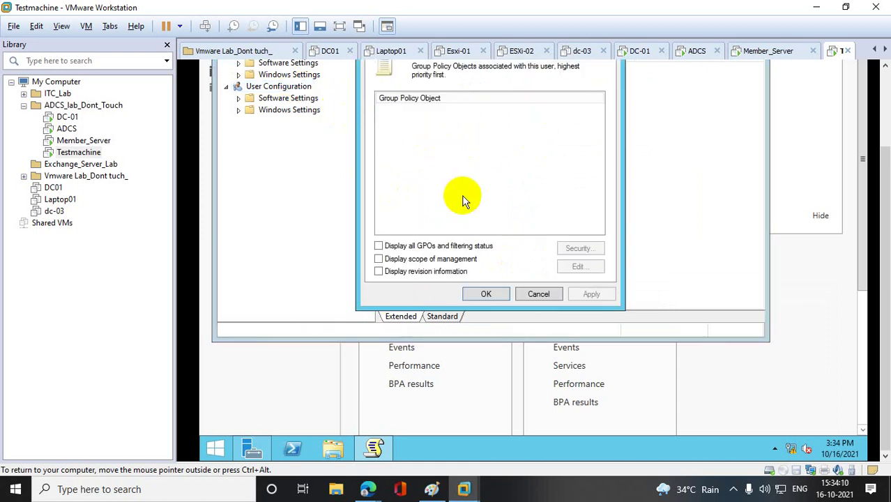
key("ctrl+alt")
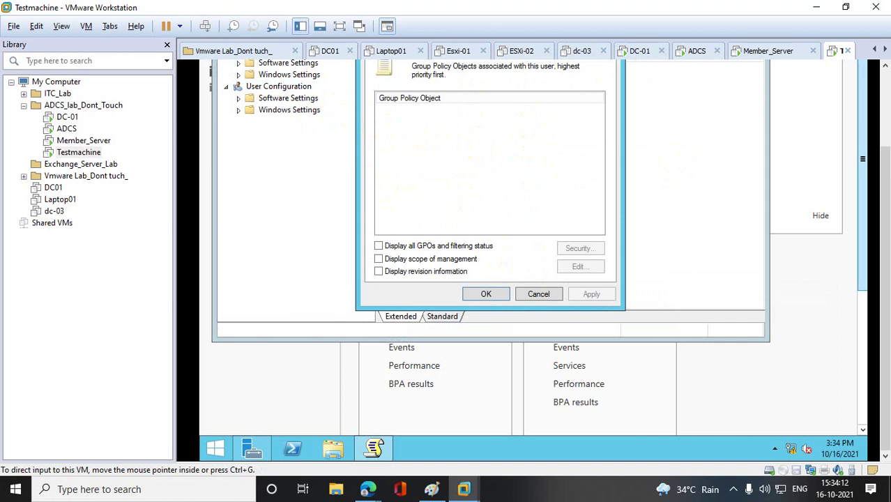
scroll(464, 201, "up", 2)
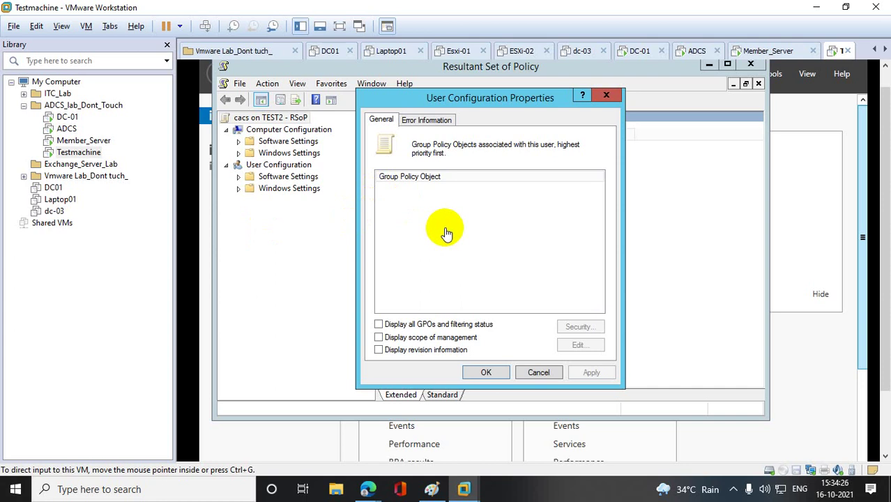
left_click(609, 95)
left_click(68, 117)
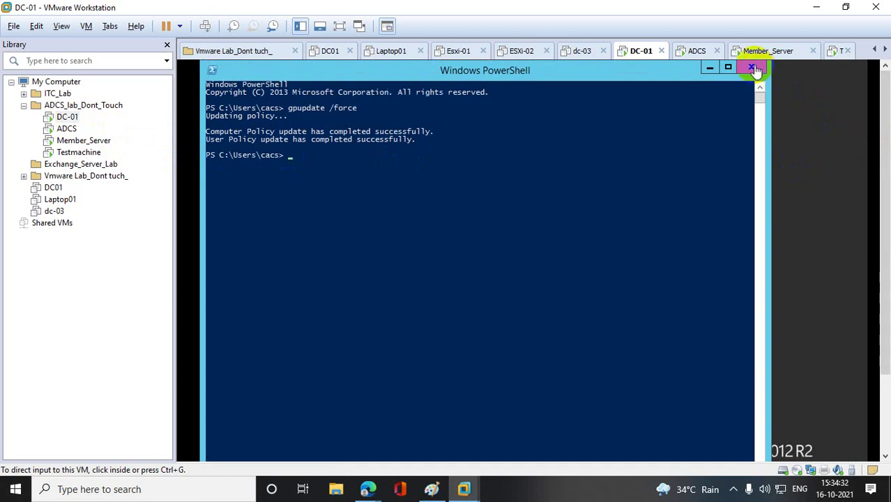
- Close PowerShell on DC-01 and open Group Policy Management with gpmc.msc
left_click(752, 67)
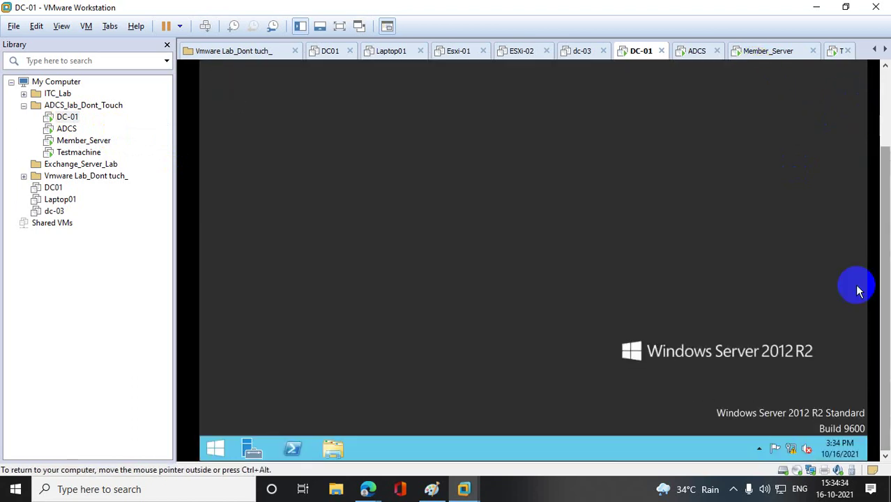
right_click(206, 448)
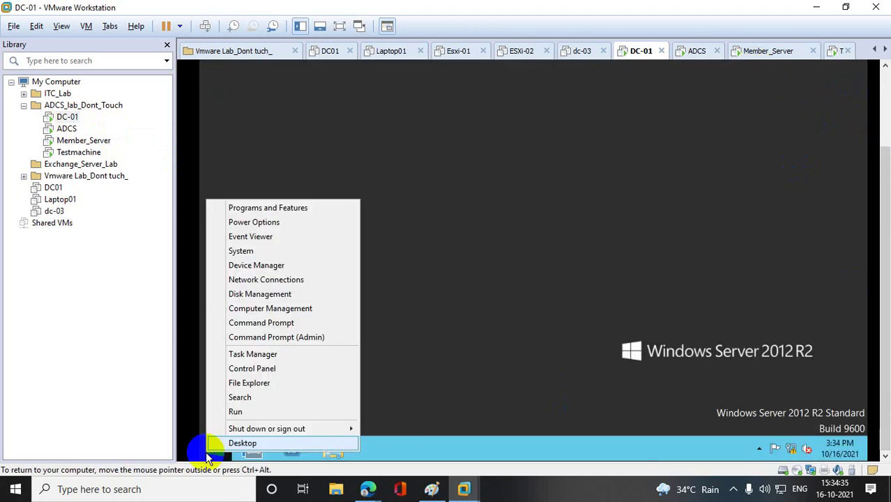
left_click(259, 413)
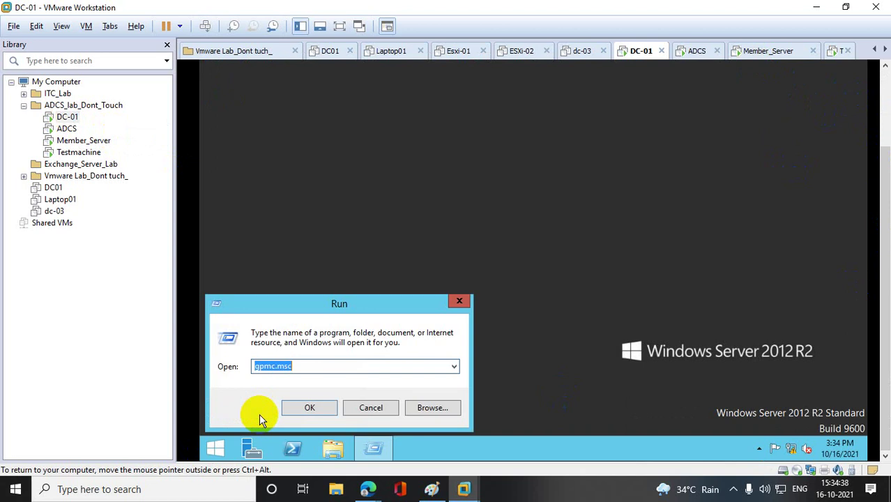
key("Return")
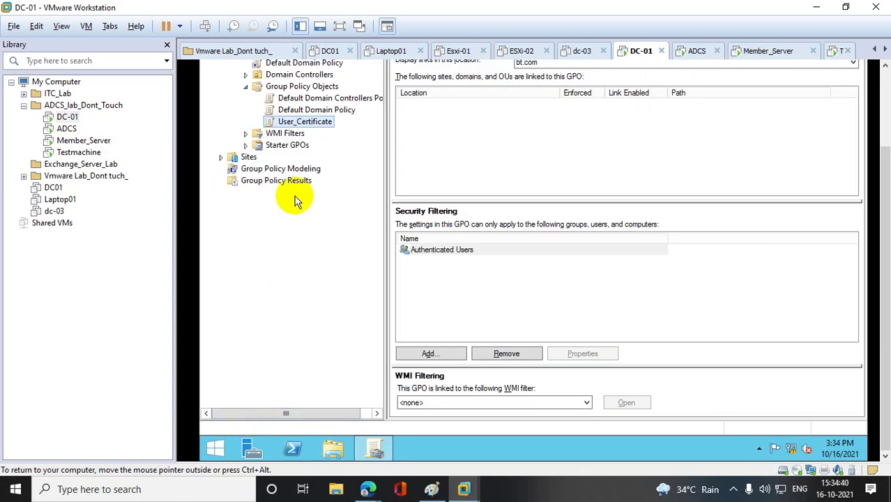
scroll(884, 279, "up", 3)
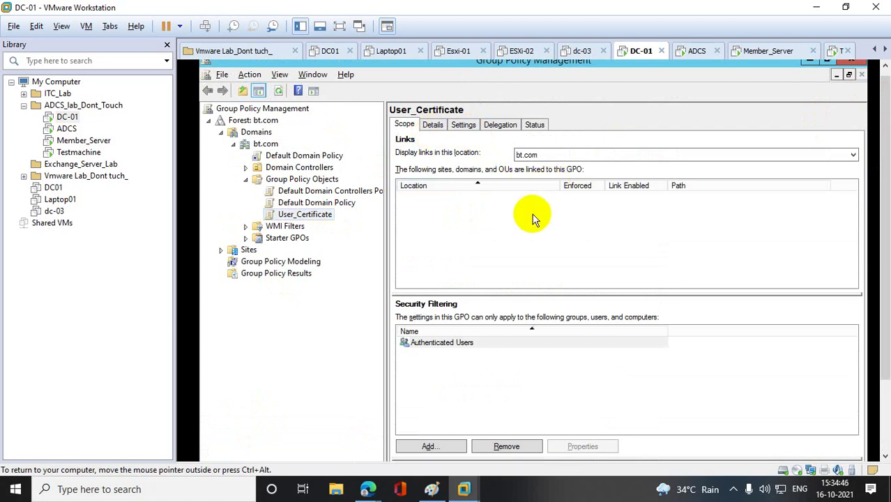
- Link the User_Certificate GPO to the bt.com domain and close Group Policy Management
left_click(852, 154)
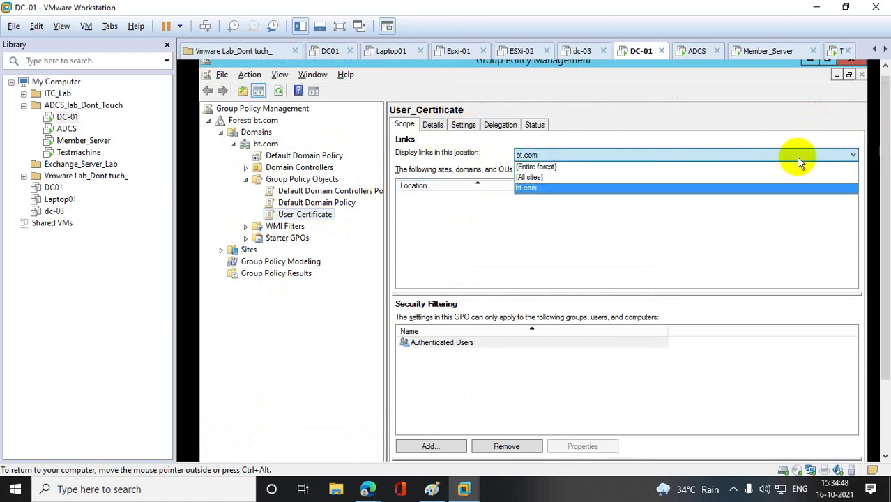
left_click(528, 188)
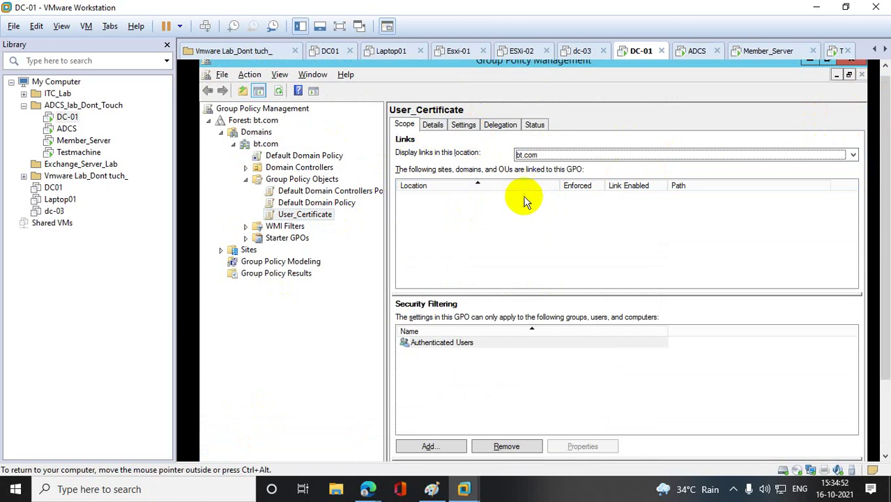
left_click(452, 446)
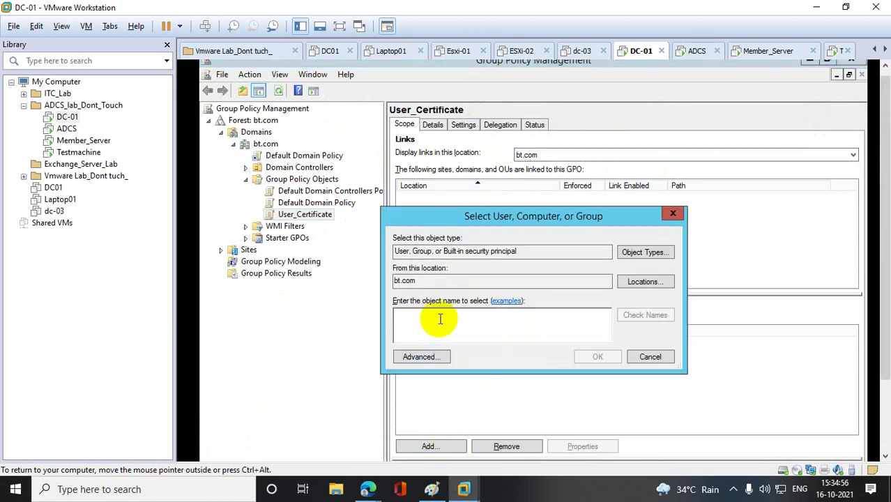
type("bt.")
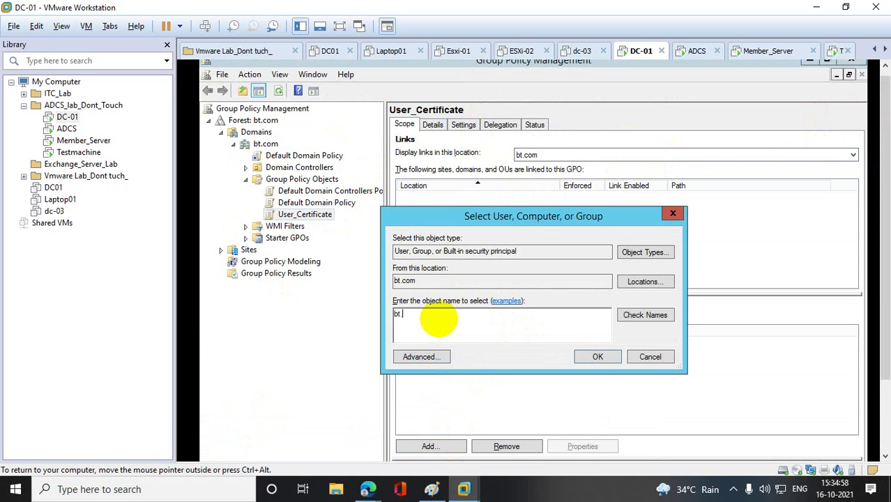
type("com")
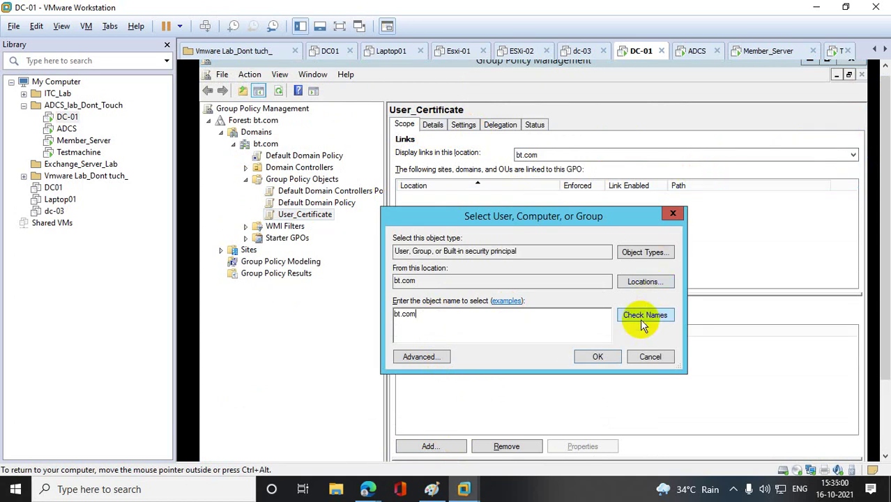
left_click(640, 319)
left_click(530, 321)
left_click(673, 213)
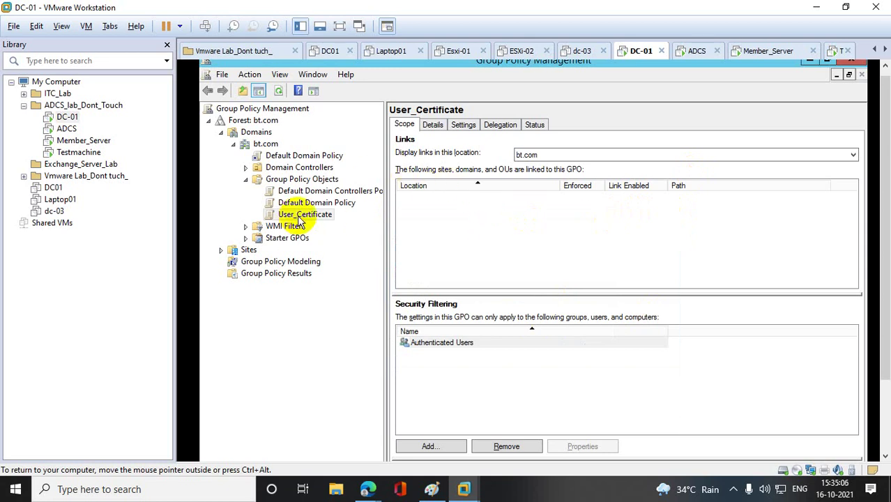
left_click_drag(300, 219, 286, 145)
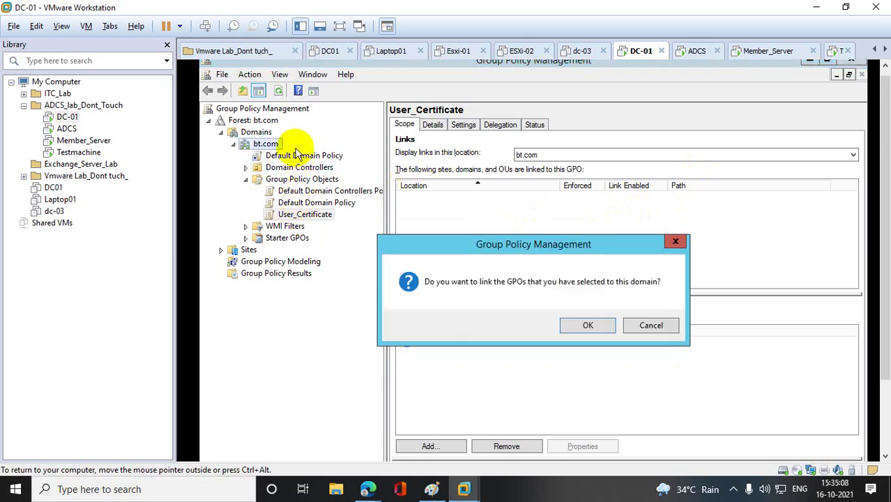
left_click(589, 322)
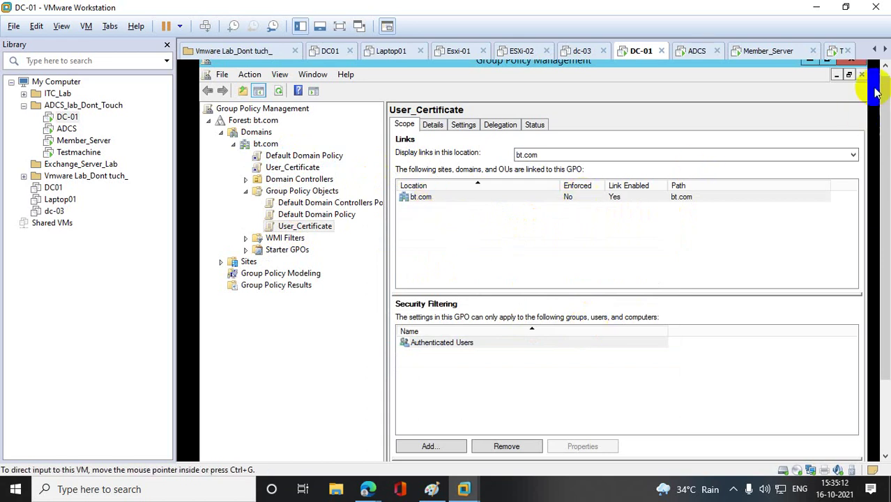
left_click(851, 61)
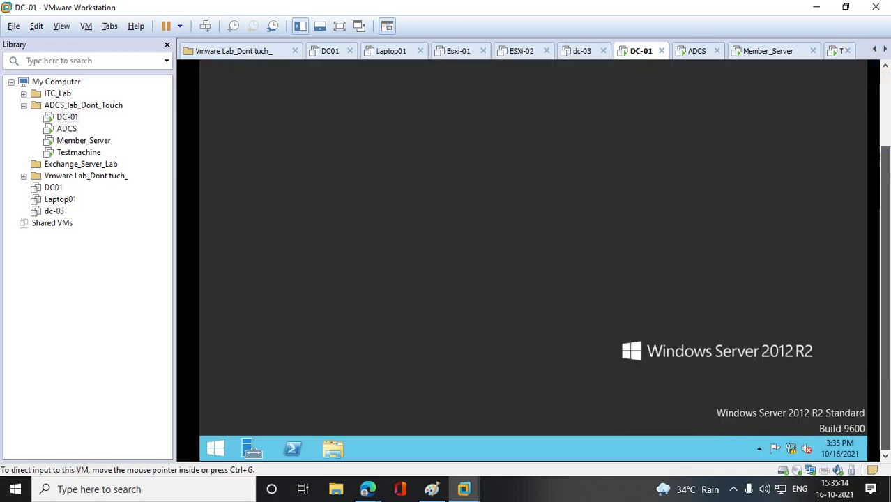
- Run gpupdate /force in PowerShell on DC-01, then log off
left_click(292, 447)
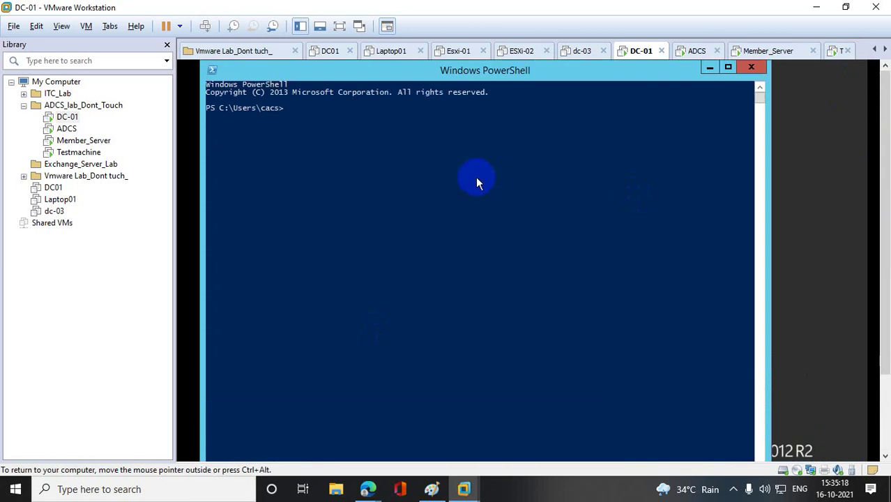
type("gpupdate /force")
key("Return")
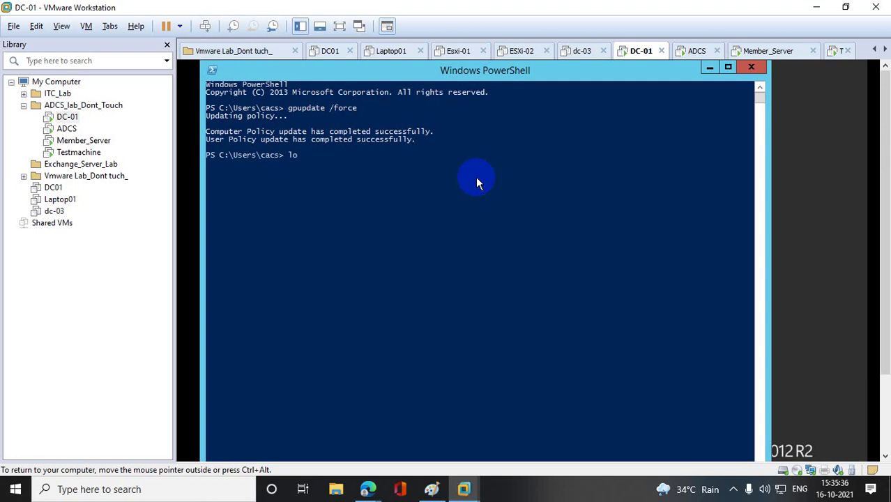
type("ff")
key("Return")
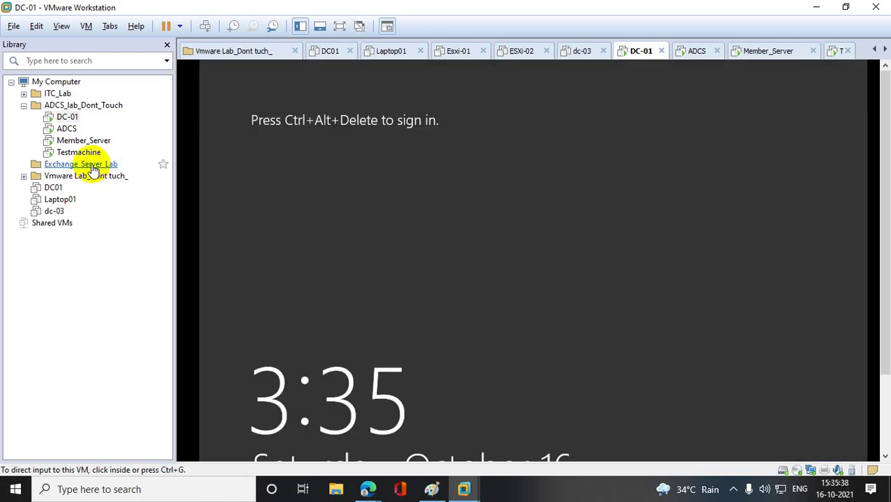
- Close the Resultant Set of Policy console and Server Manager on Testmachine
right_click(78, 152)
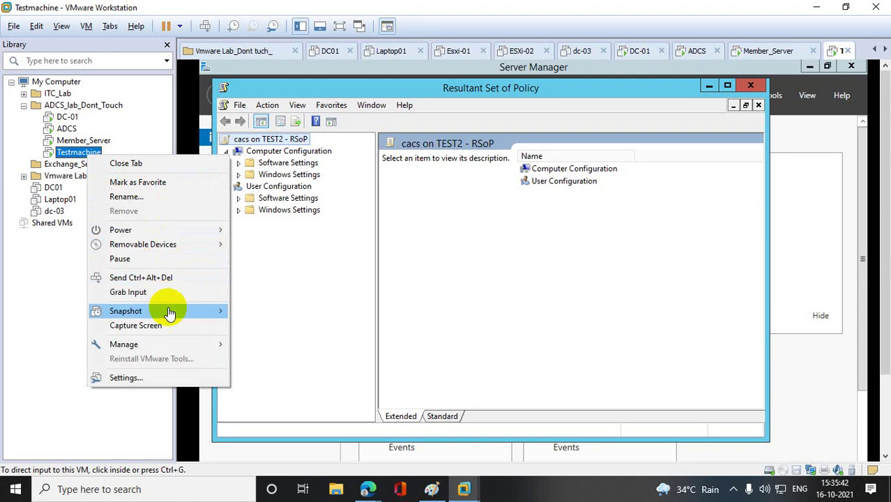
mouse_move(169, 313)
left_click(174, 278)
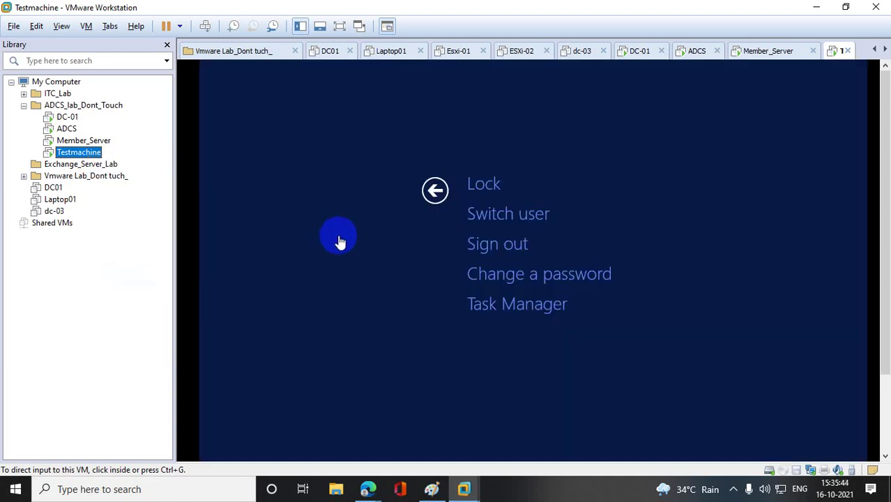
left_click(436, 191)
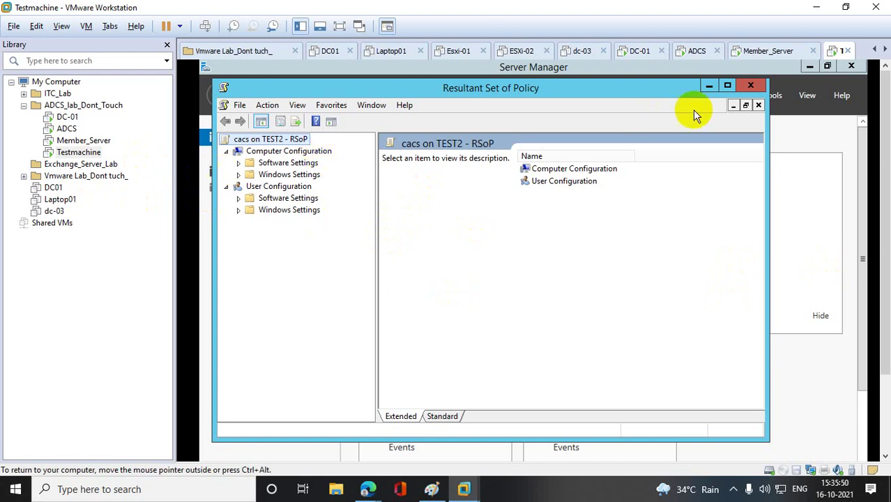
left_click(747, 87)
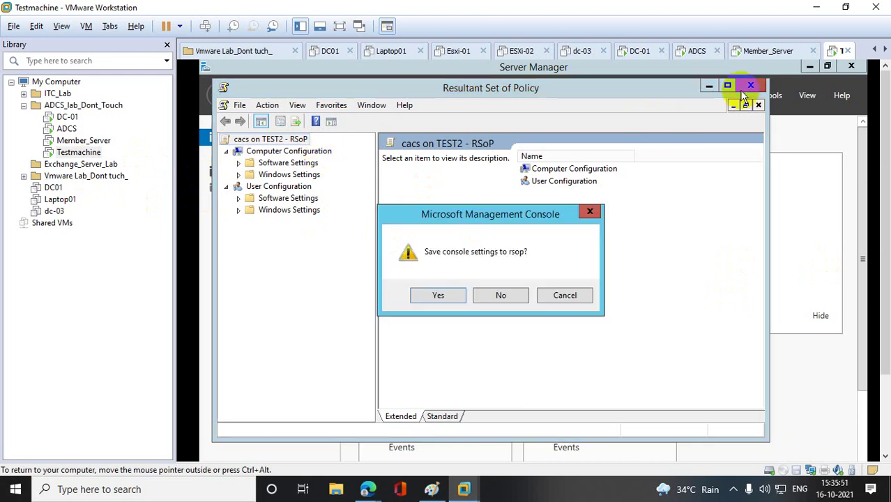
left_click(502, 296)
left_click(851, 66)
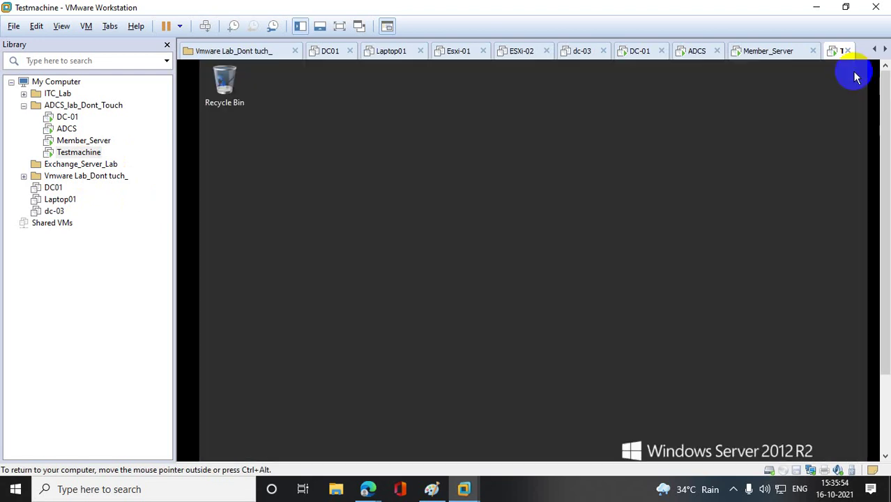
- Sign out of Testmachine by running logoff in PowerShell
scroll(886, 132, "down", 2)
left_click(293, 446)
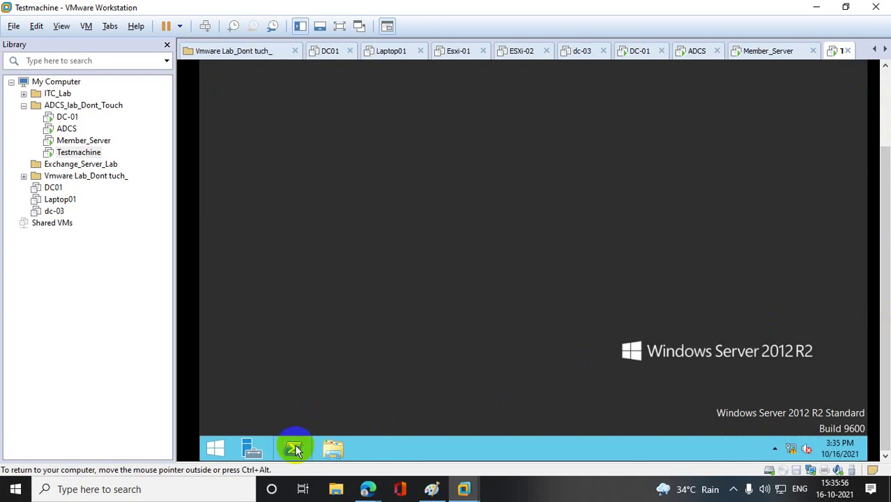
scroll(884, 209, "up", 2)
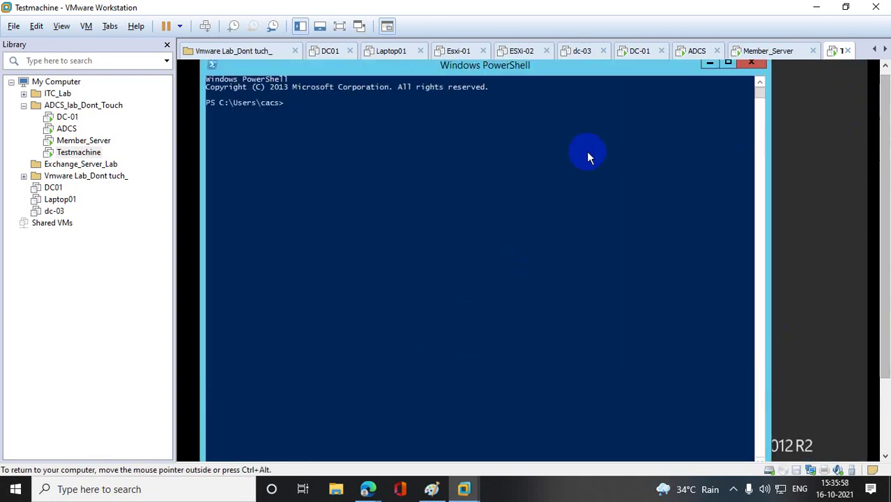
type("logoff")
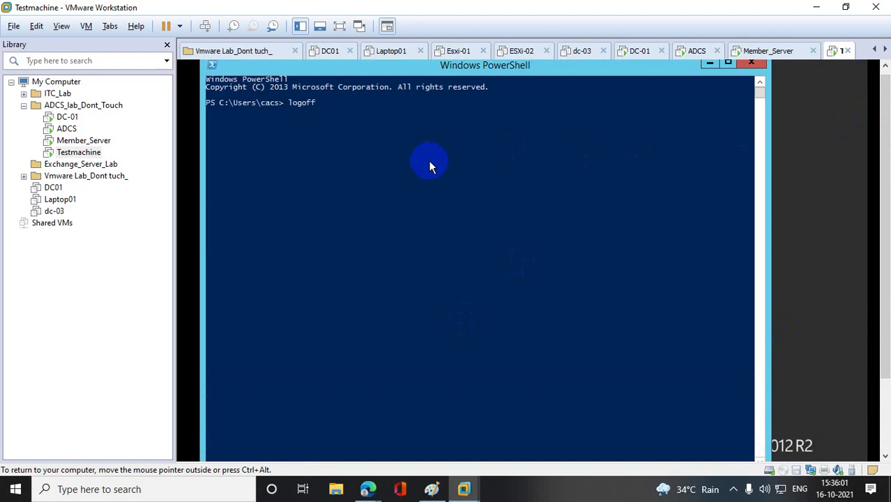
key("Return")
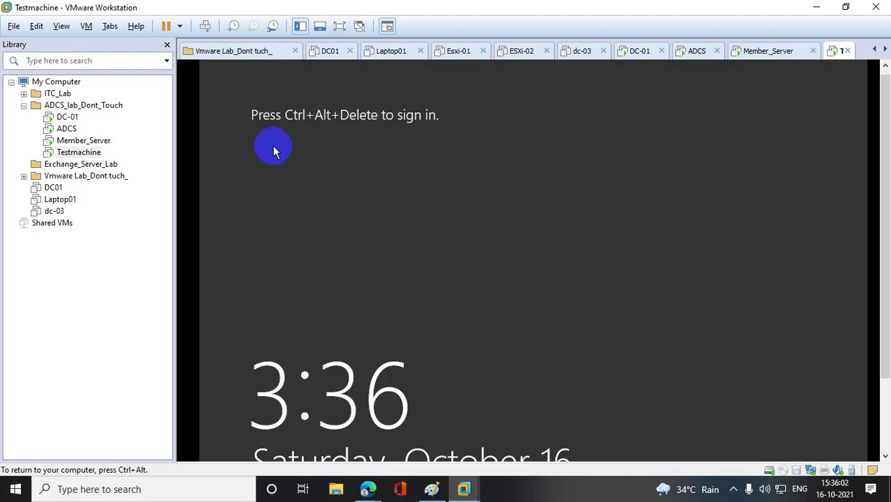
- Send Ctrl+Alt+Del and sign in as the first test user via Other user
right_click(78, 153)
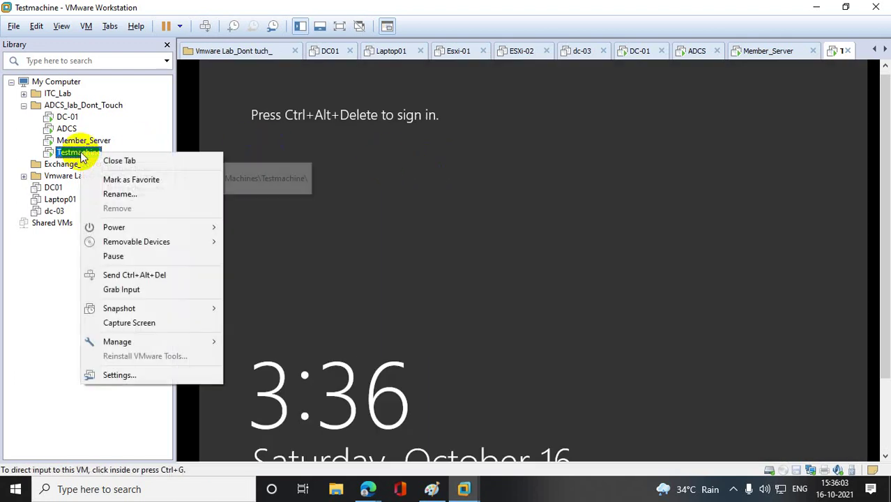
left_click(156, 276)
left_click(475, 215)
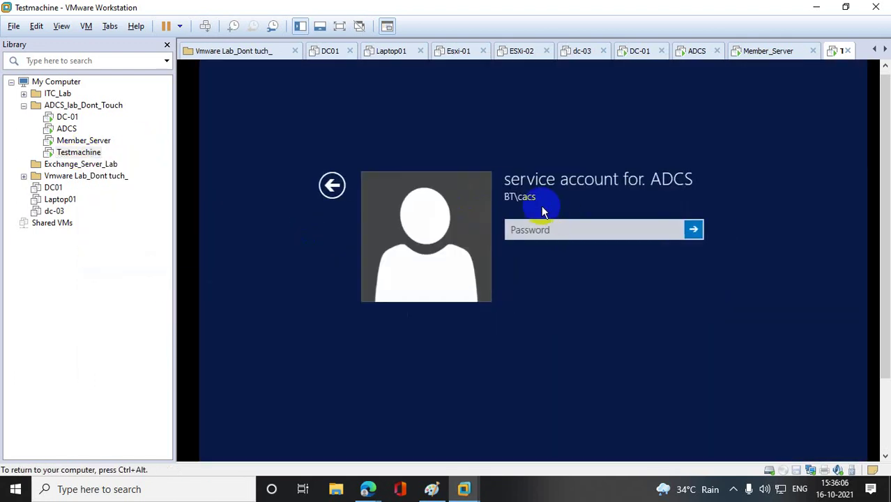
left_click(526, 230)
left_click(334, 187)
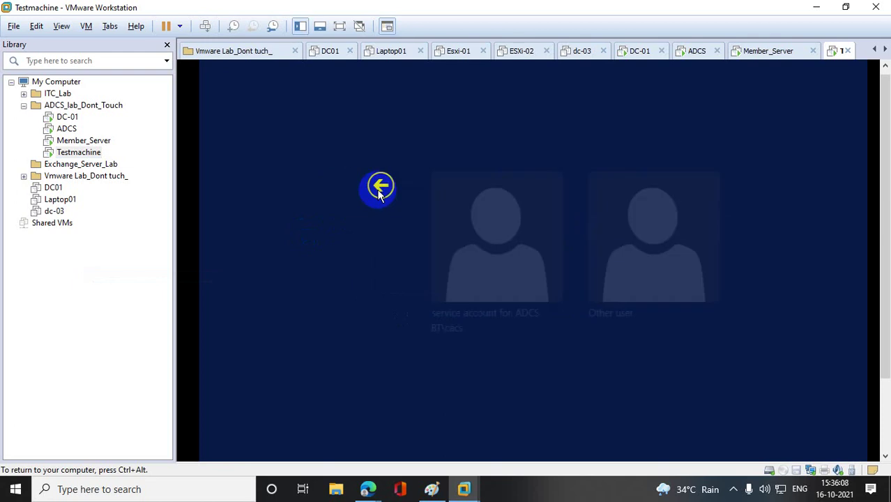
left_click(614, 232)
type("azam")
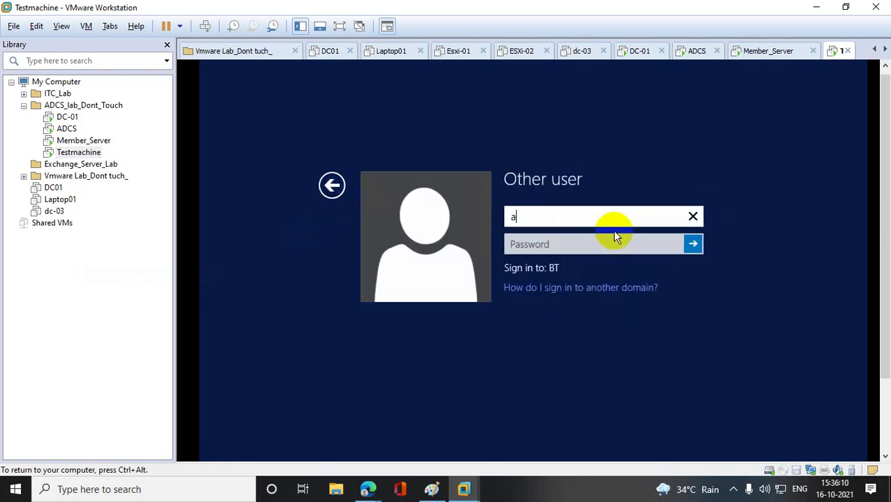
key("Tab")
type("••••••")
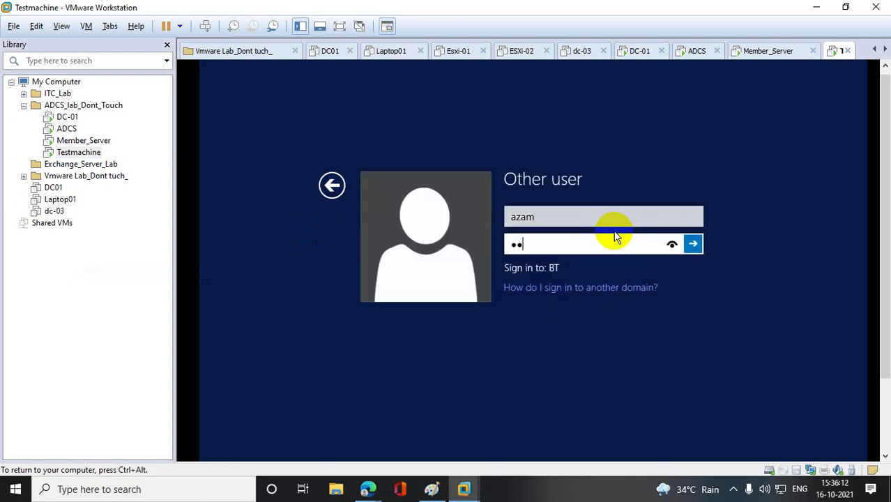
type("••••••")
key("Return")
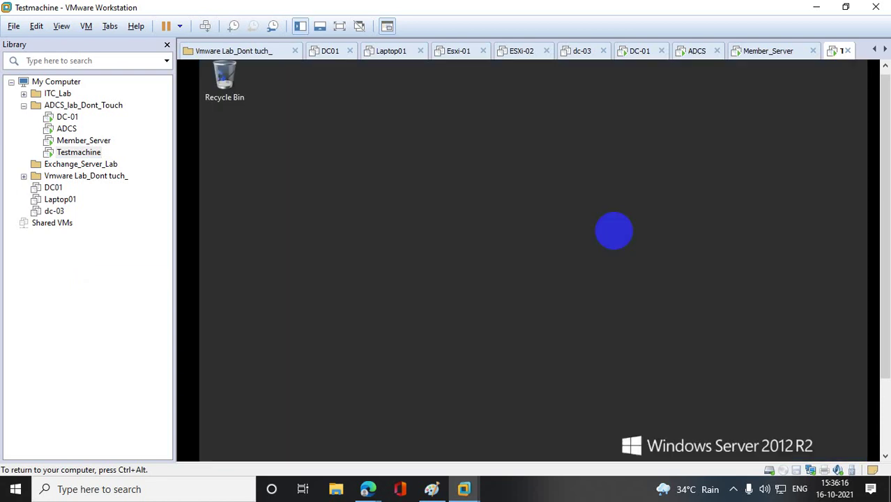
left_click_drag(887, 209, 886, 318)
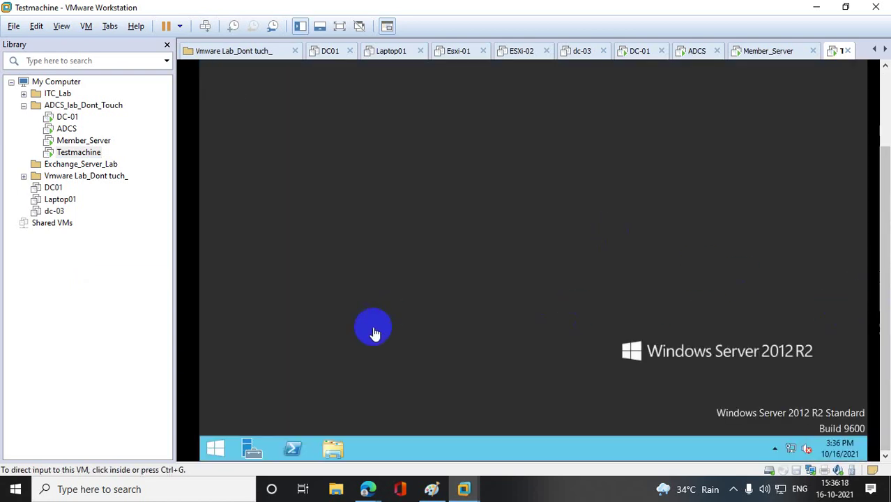
right_click(214, 448)
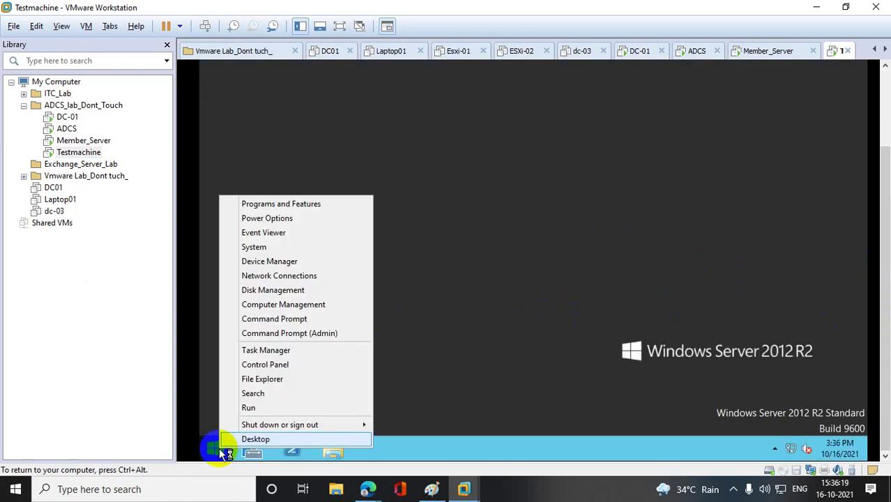
left_click(265, 411)
type("es")
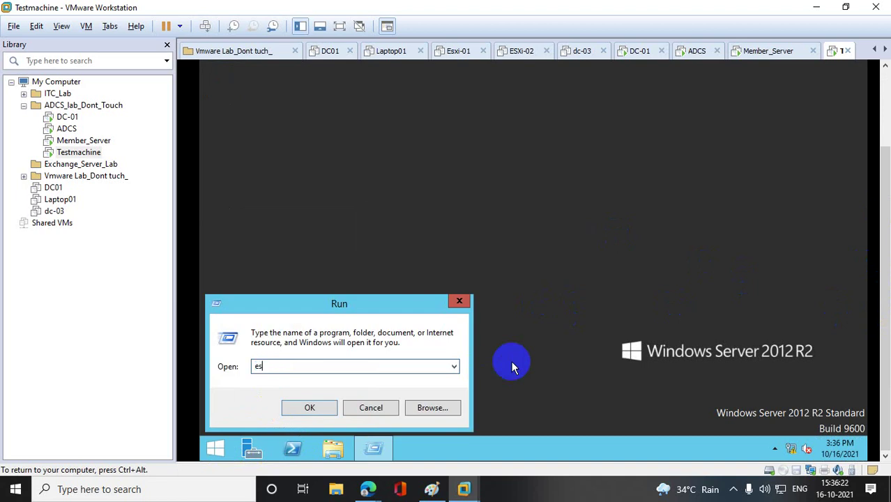
type("op.msc")
key("Return")
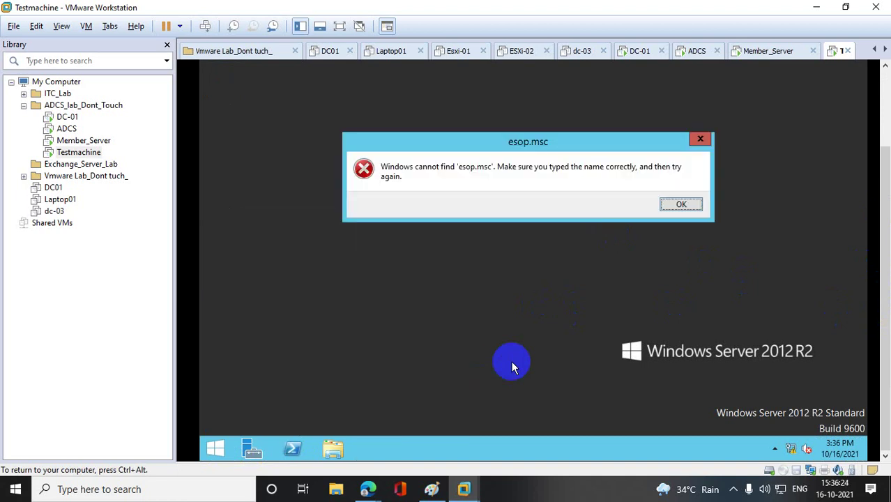
left_click(663, 206)
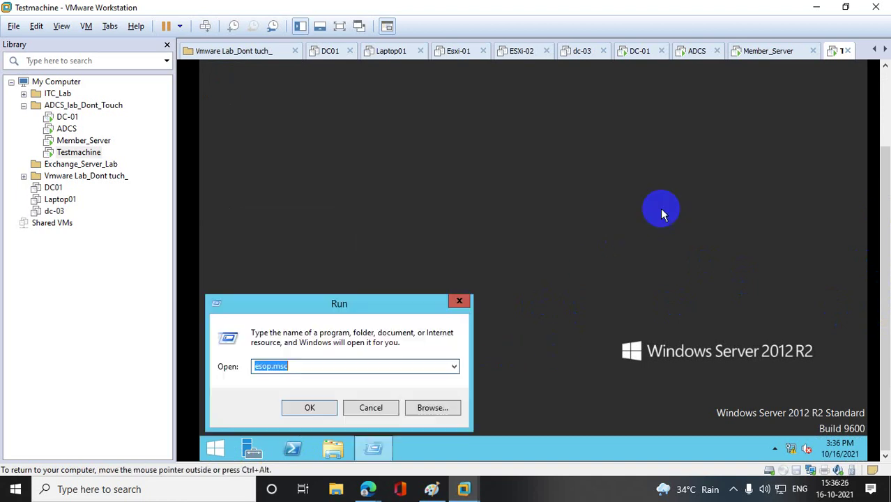
left_click(255, 366)
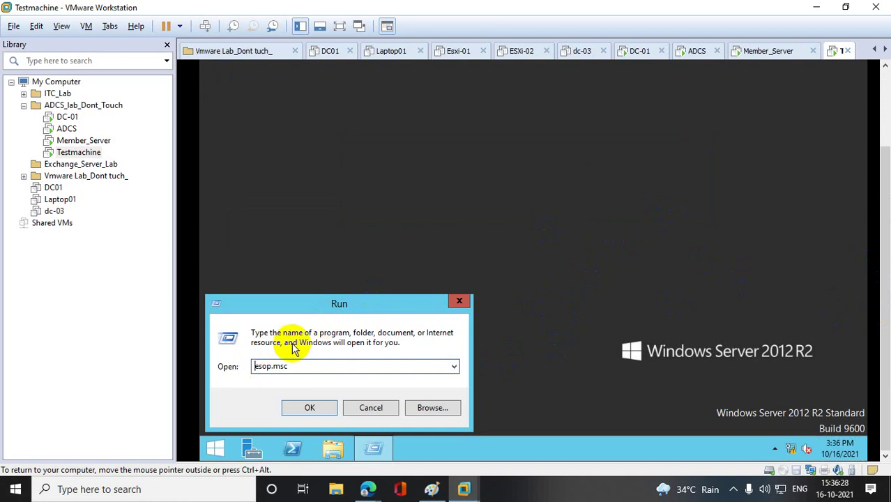
key("Delete")
type("r")
left_click(293, 408)
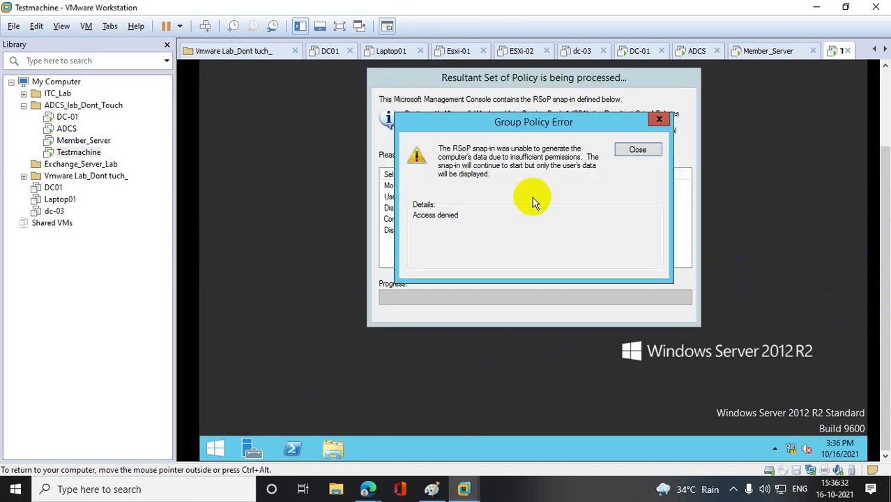
left_click(638, 151)
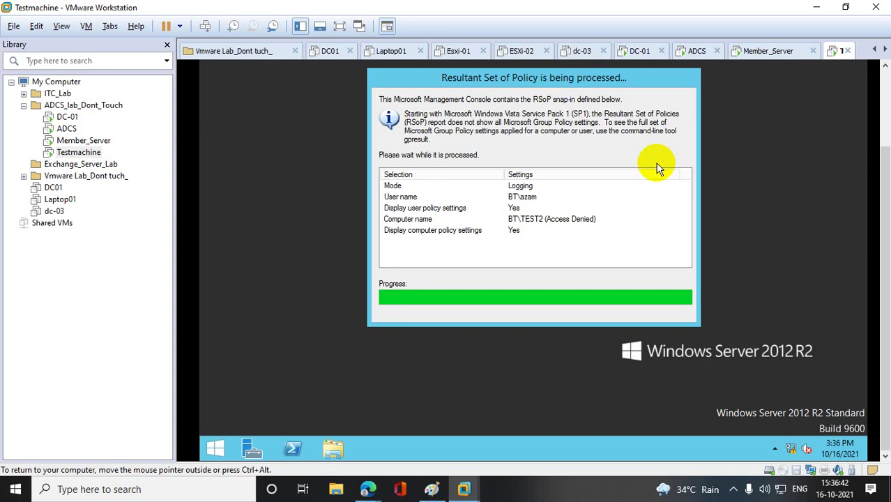
left_click(657, 163)
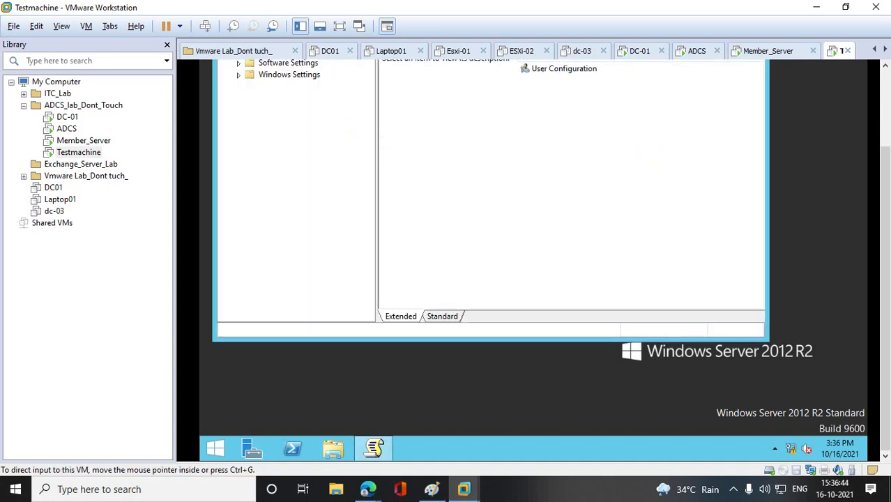
scroll(875, 174, "up", 3)
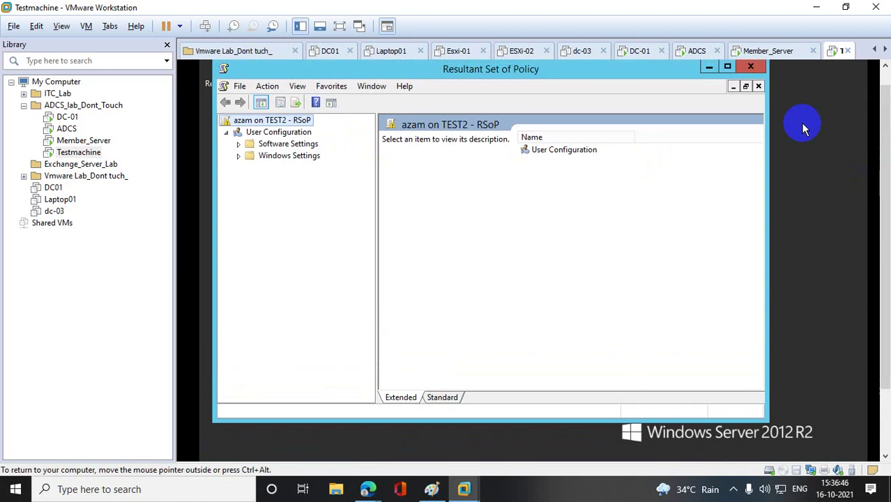
right_click(292, 132)
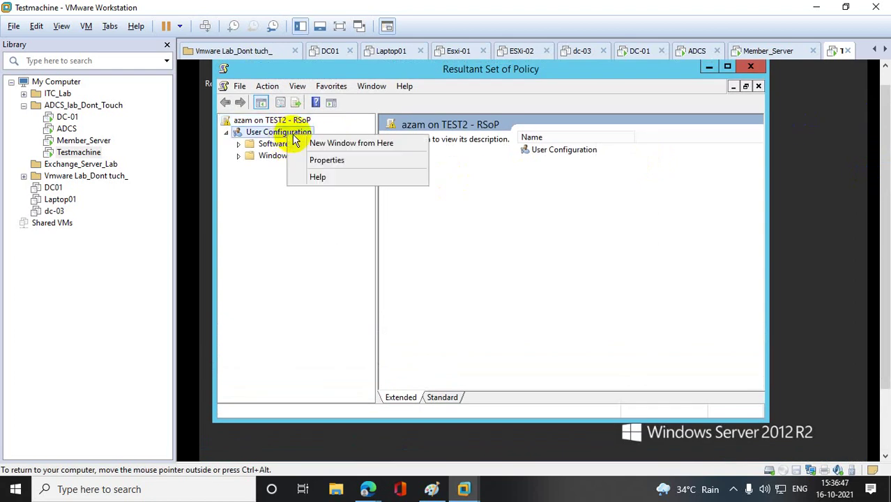
left_click(324, 160)
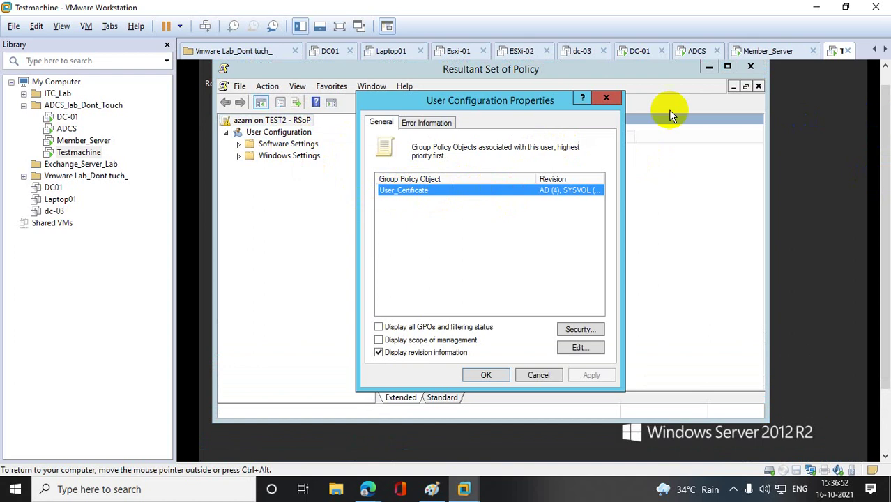
left_click(606, 97)
left_click(751, 67)
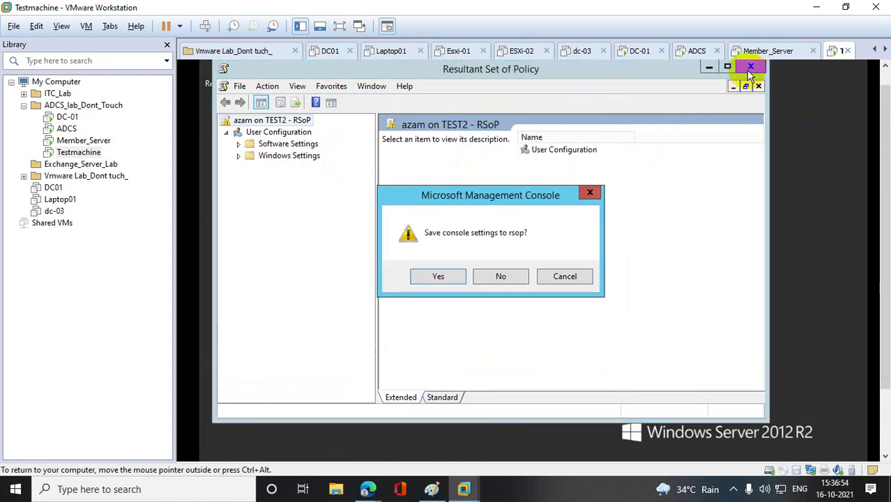
left_click(515, 279)
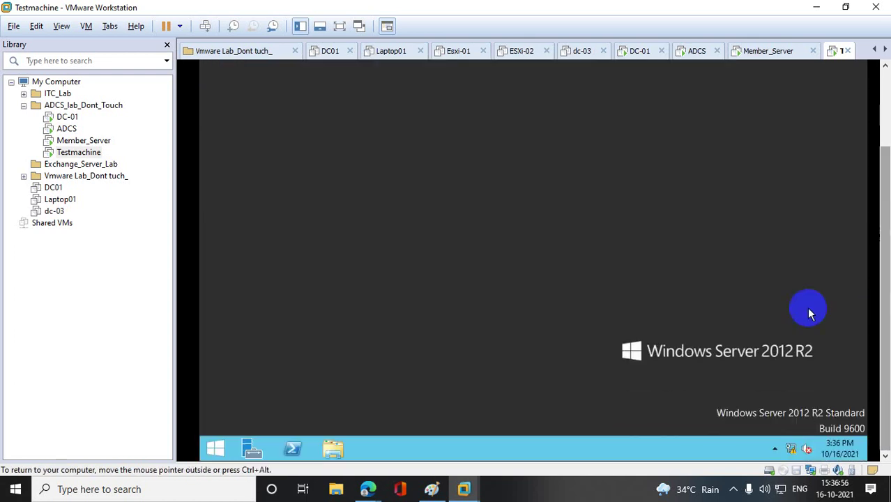
- Launch an empty management console by running mmc
right_click(214, 448)
left_click(278, 403)
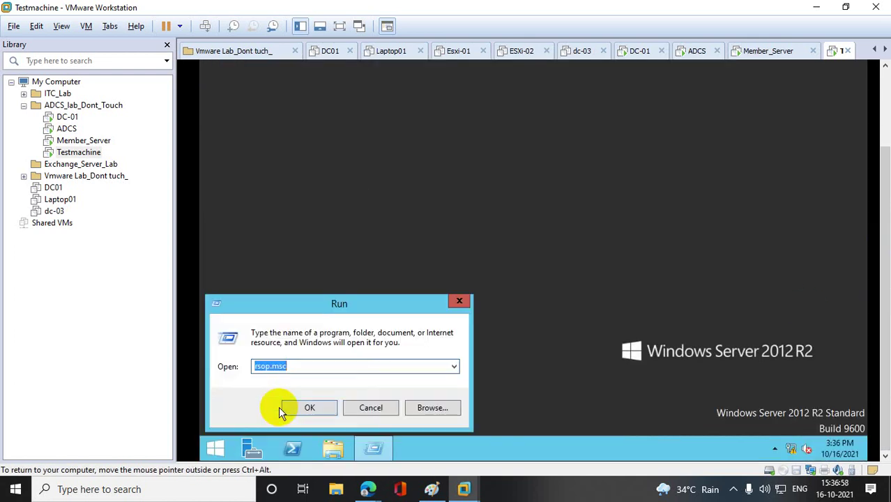
type("mmc")
key("Return")
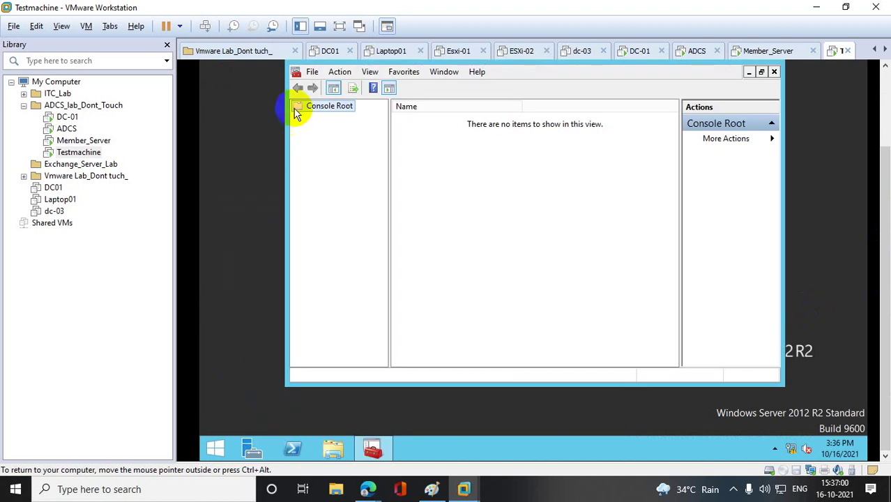
- Add the Certificates snap-in for My user account and select the bt-ADCS-CA certificate under Personal
left_click(312, 72)
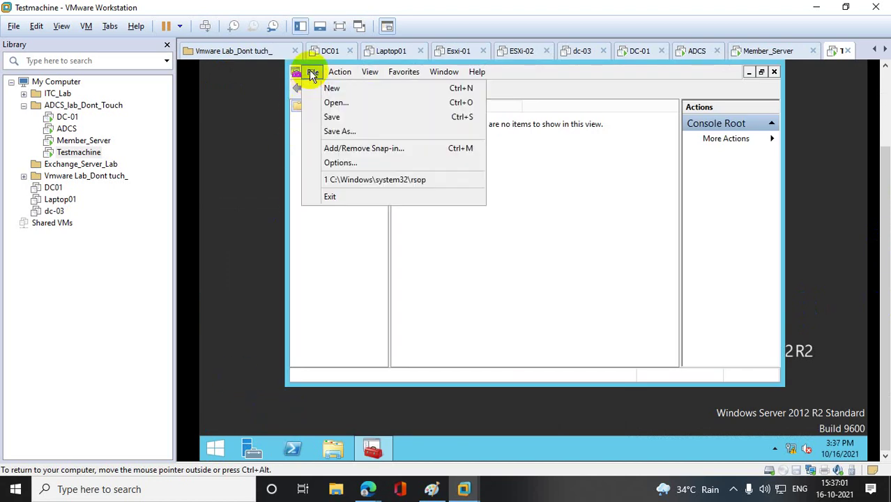
left_click(352, 147)
left_click(357, 162)
left_click(508, 203)
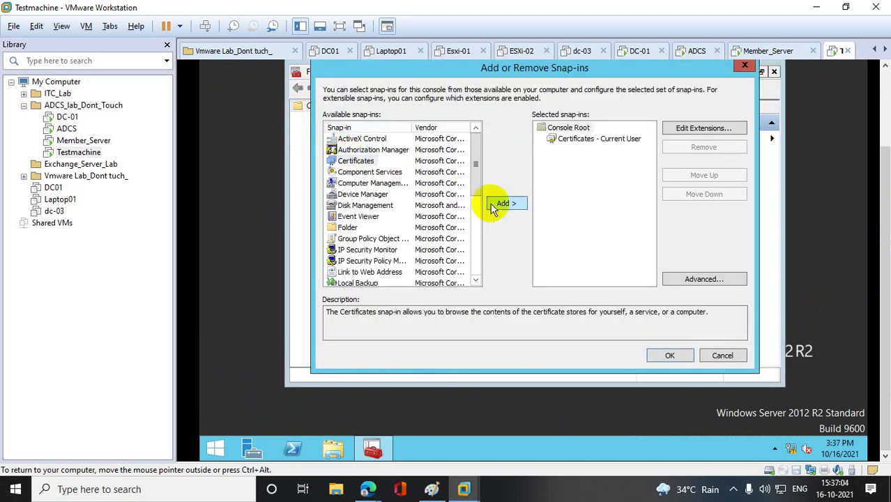
left_click(672, 356)
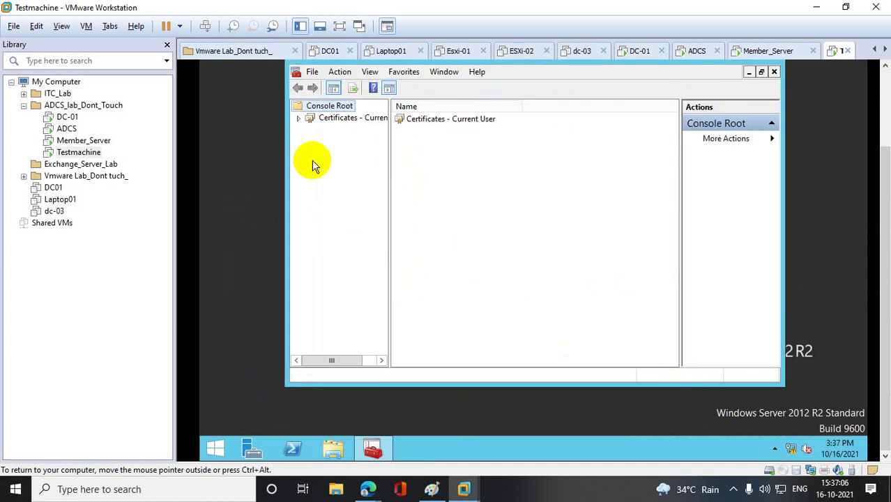
left_click(298, 118)
left_click(311, 129)
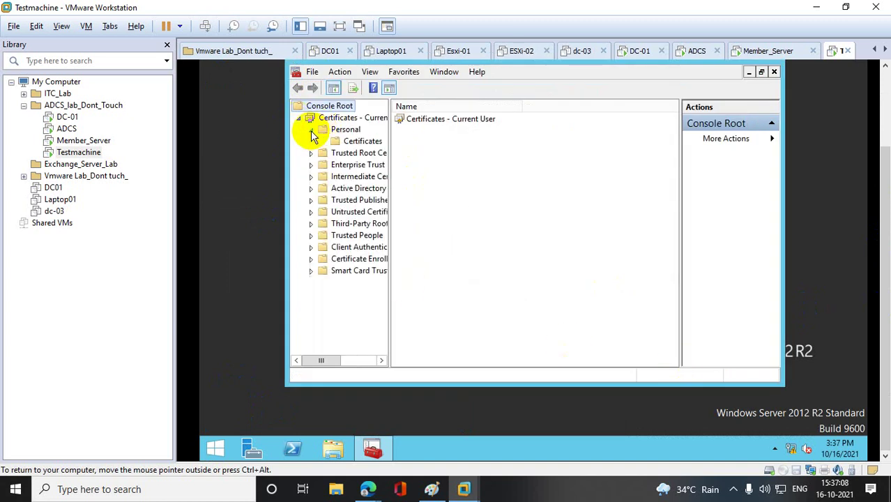
left_click(362, 141)
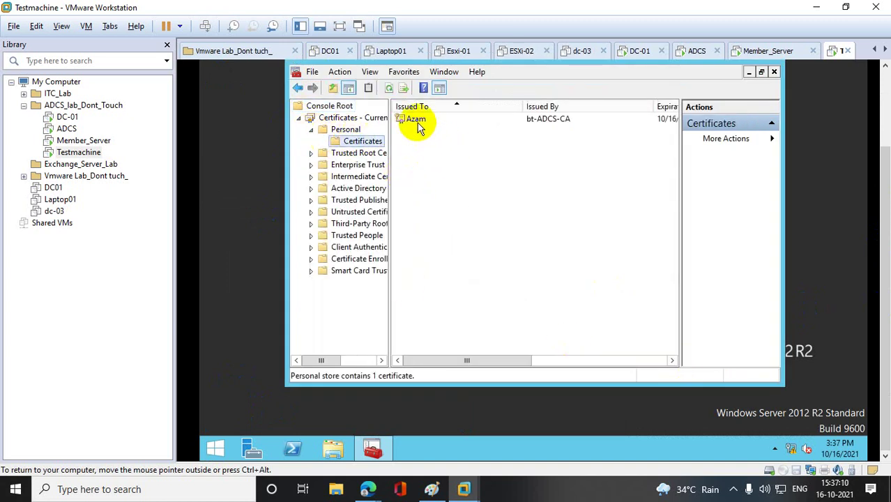
left_click(416, 123)
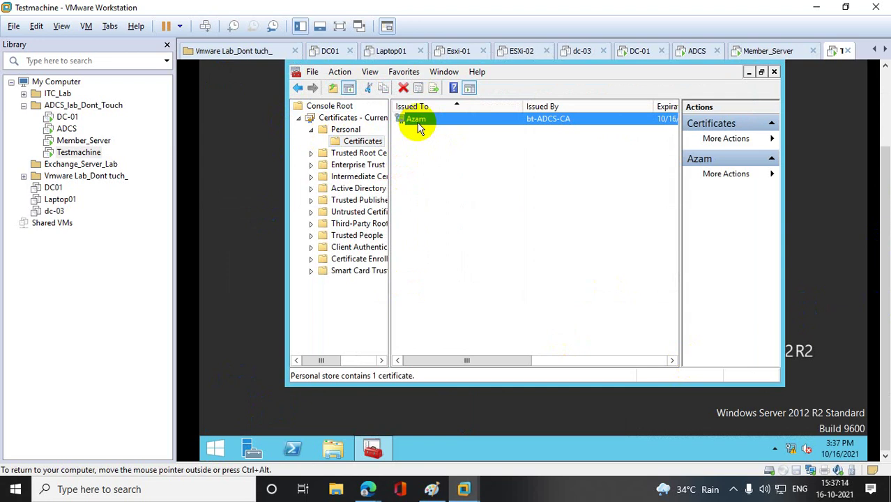
- Sign the first test user out of Testmachine with logoff
right_click(219, 449)
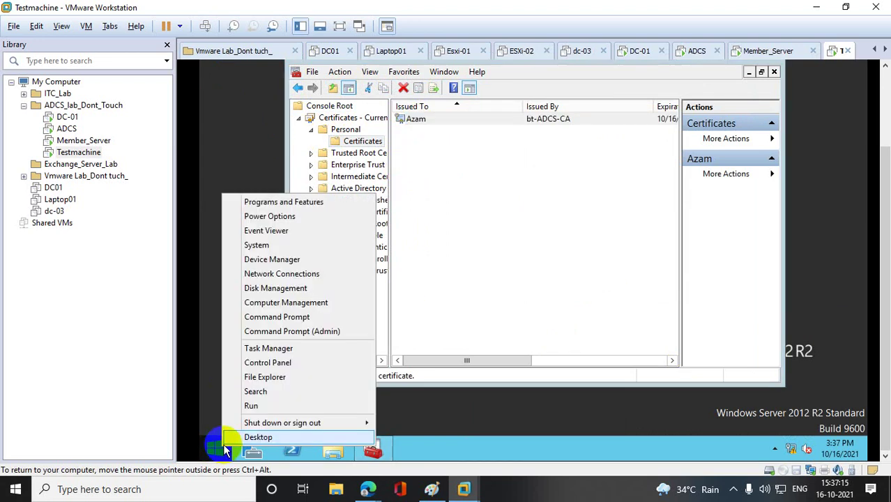
left_click(271, 407)
type("logoff")
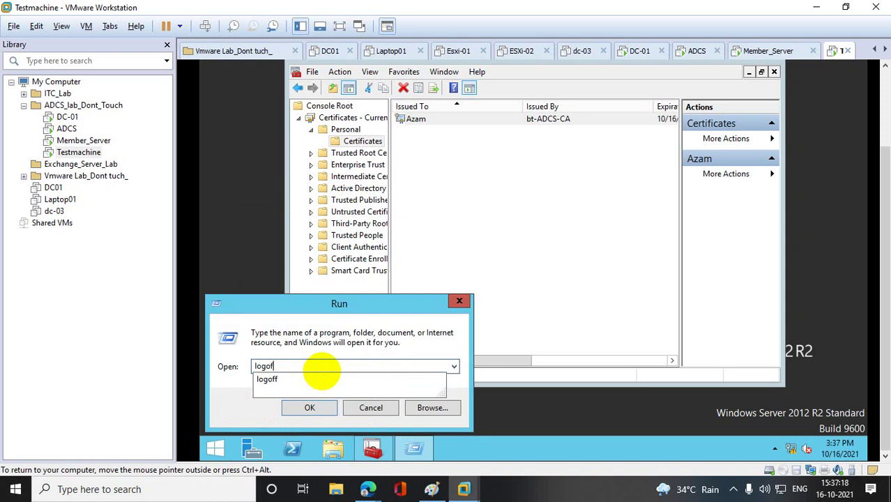
key("Return")
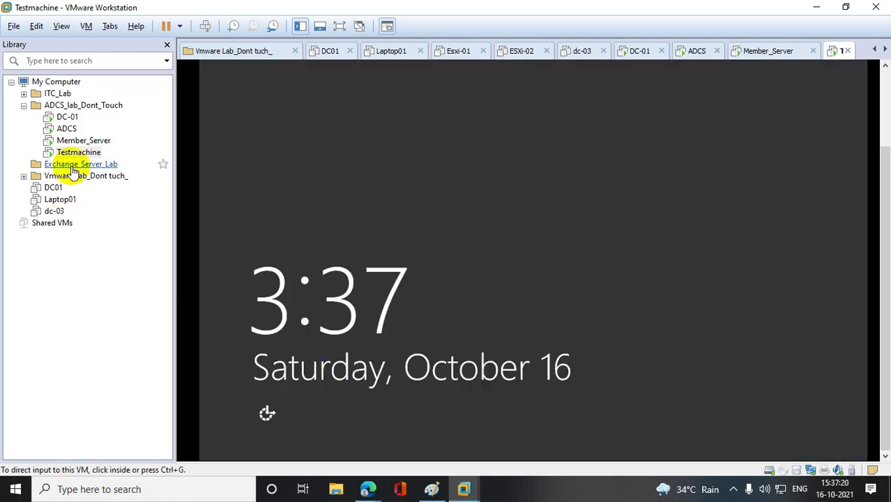
- Send Ctrl+Alt+Del and sign in as the second test user via Other user
right_click(88, 156)
left_click(157, 272)
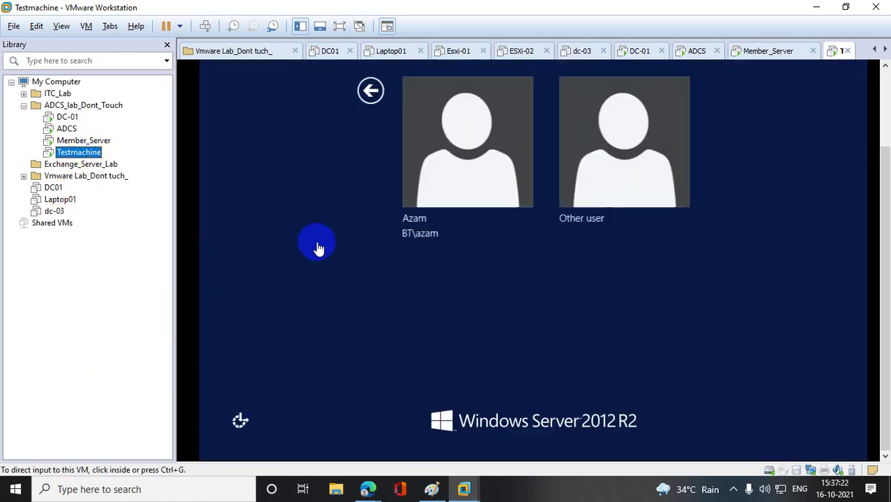
left_click(562, 130)
type("a")
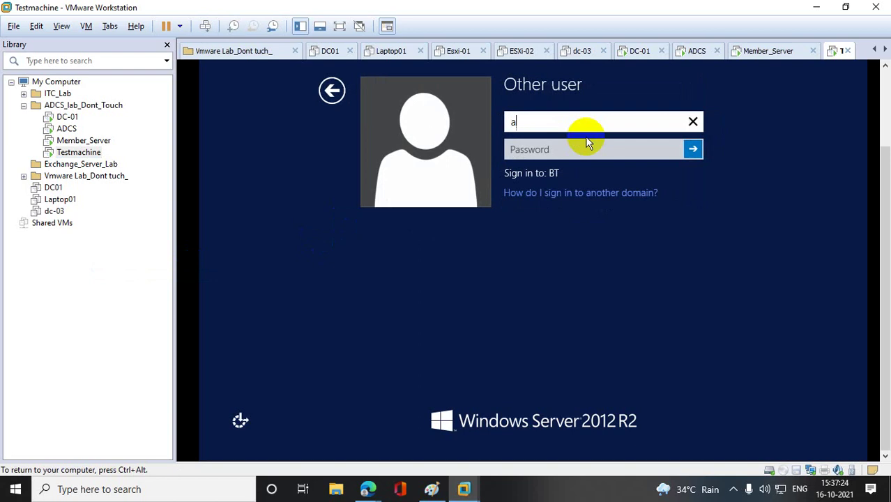
type("nand")
key("Tab")
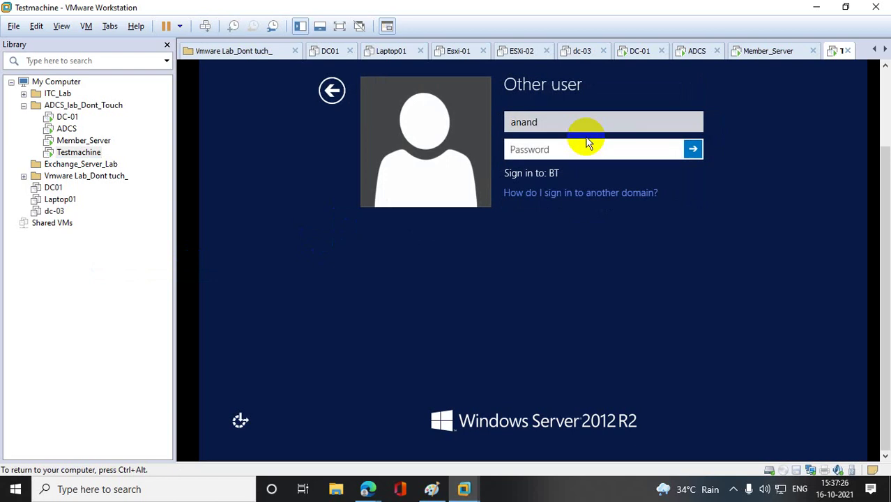
type("•••••••••••••")
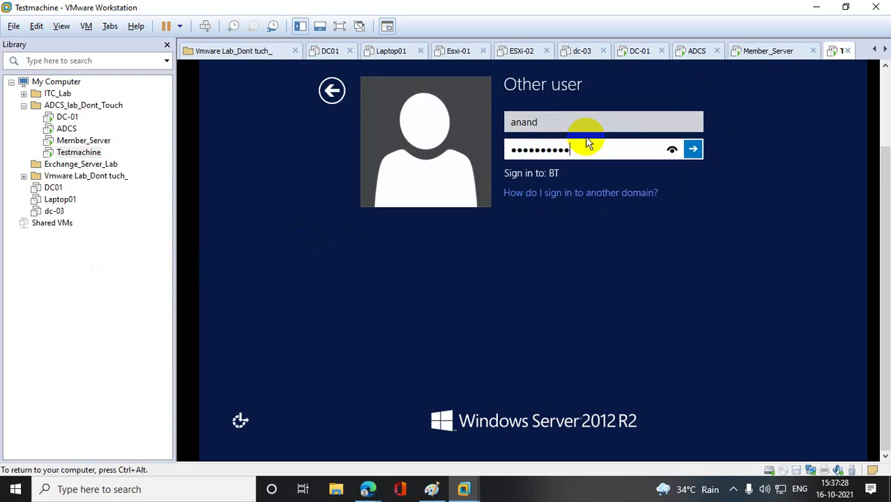
key("Return")
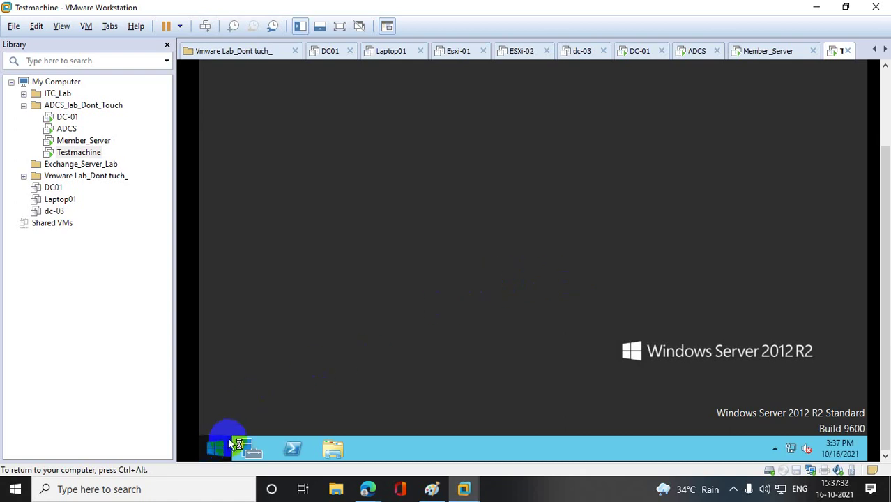
- Launch rsop.msc after fixing the mistyped rso.ms, dismissing the VMware Tools and Group Policy errors
right_click(224, 442)
left_click(254, 400)
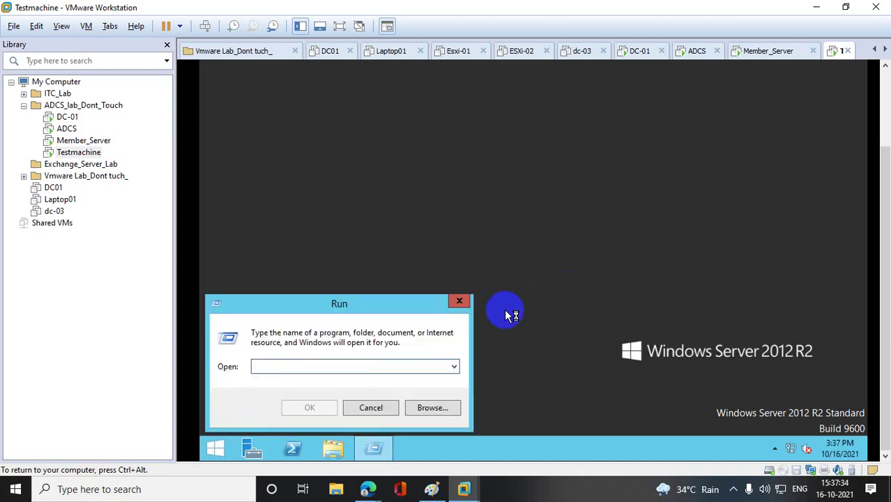
type("rso.m")
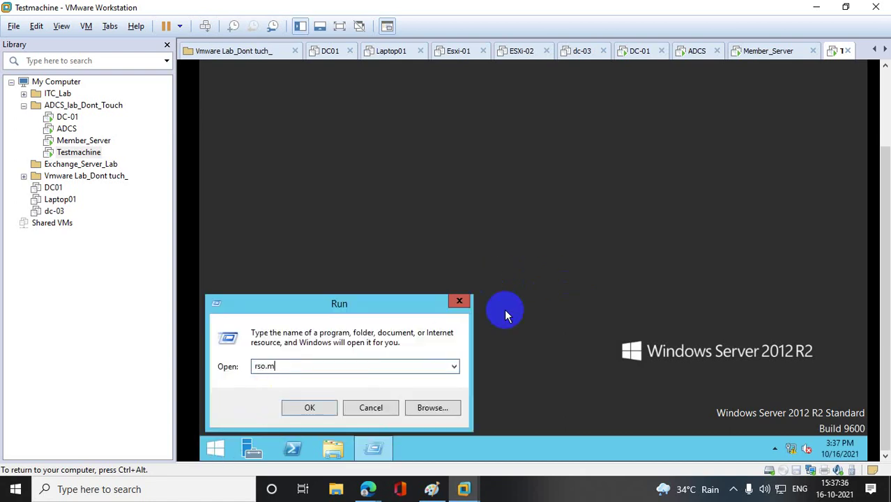
type("s")
key("Return")
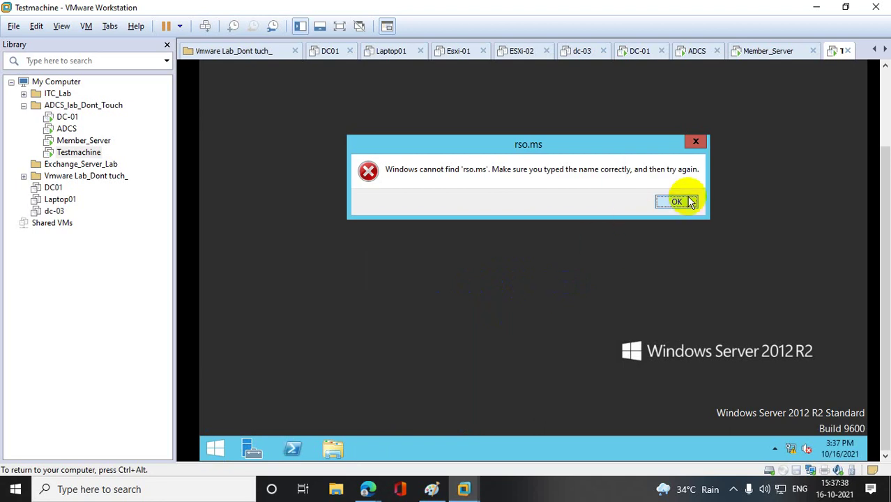
left_click(684, 201)
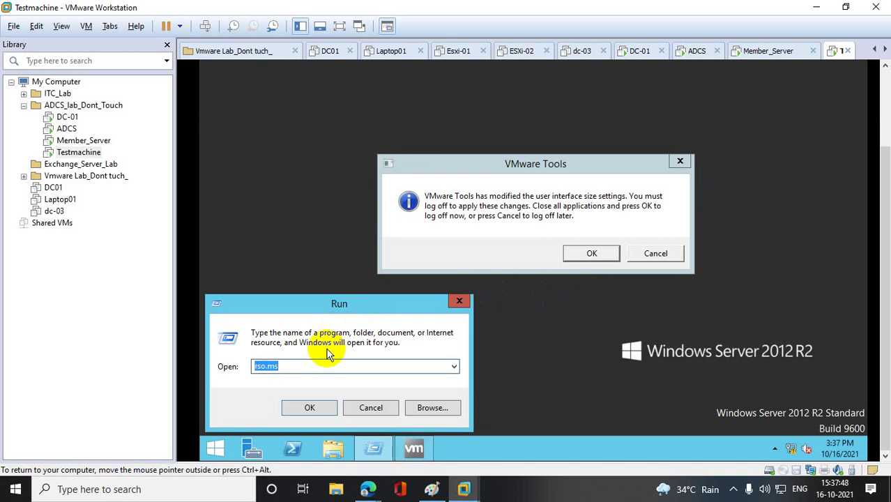
left_click(288, 370)
left_click_drag(288, 372, 208, 367)
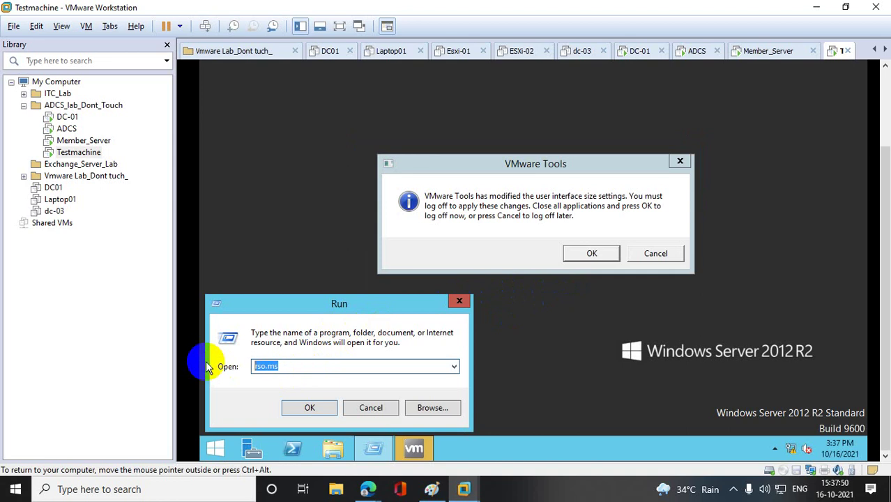
type("rsop.msc")
key("Return")
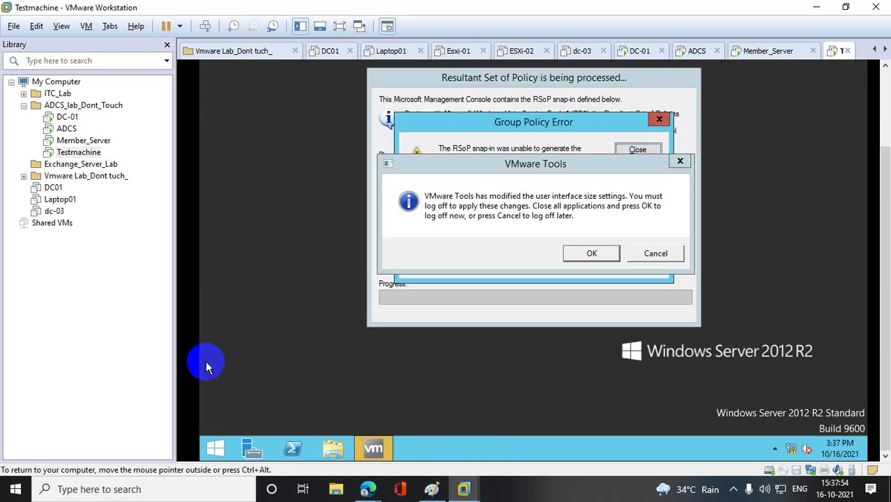
left_click(680, 161)
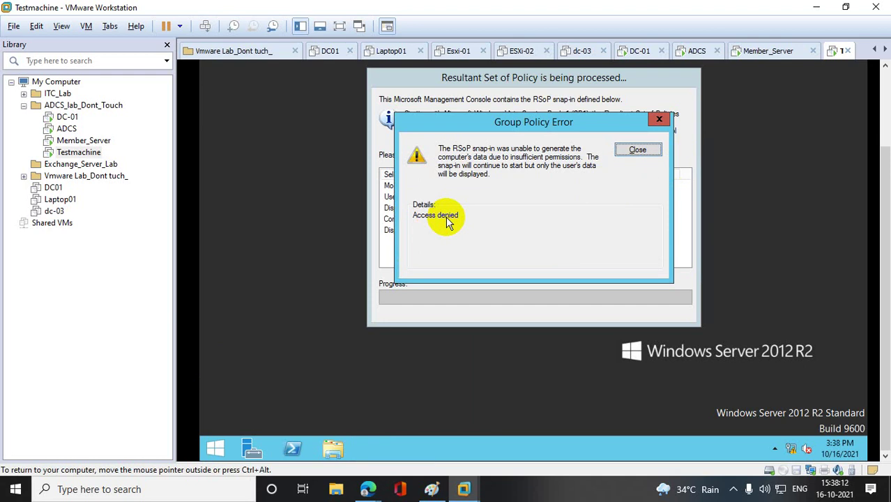
left_click(639, 149)
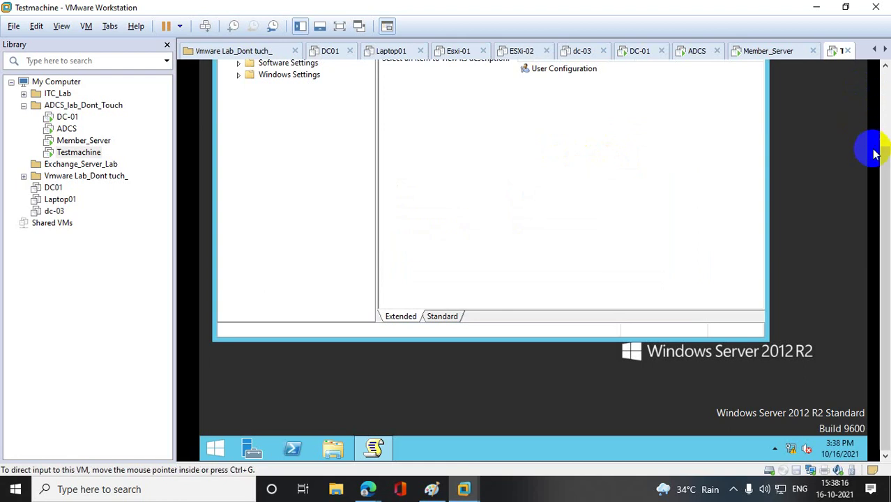
- Confirm User_Certificate appears in User Configuration properties, then close the RSoP console
scroll(872, 129, "up", 3)
scroll(872, 129, "up", 1)
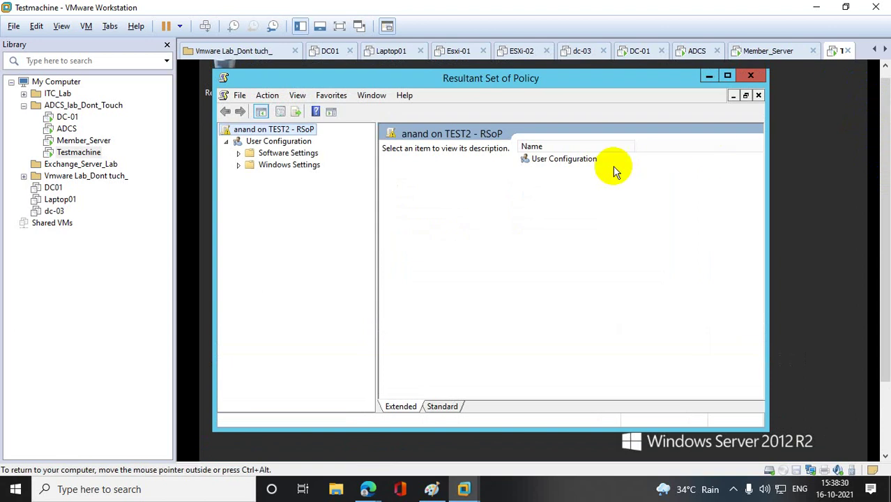
right_click(294, 144)
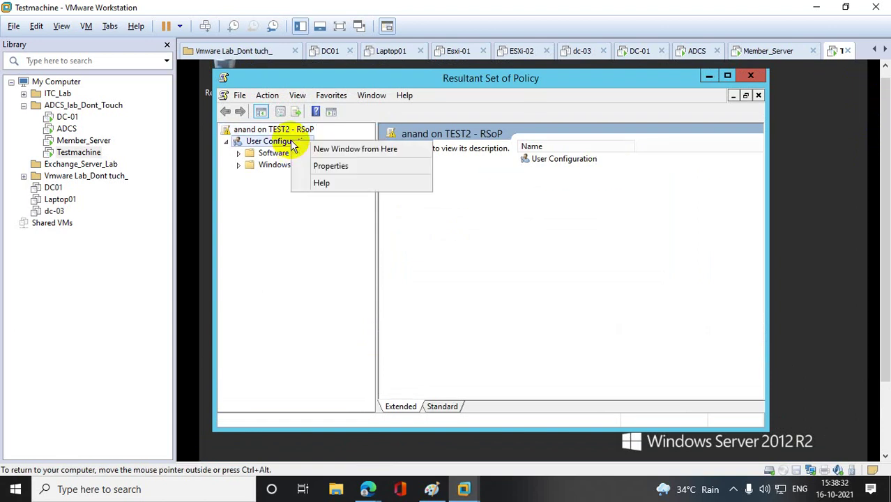
left_click(328, 165)
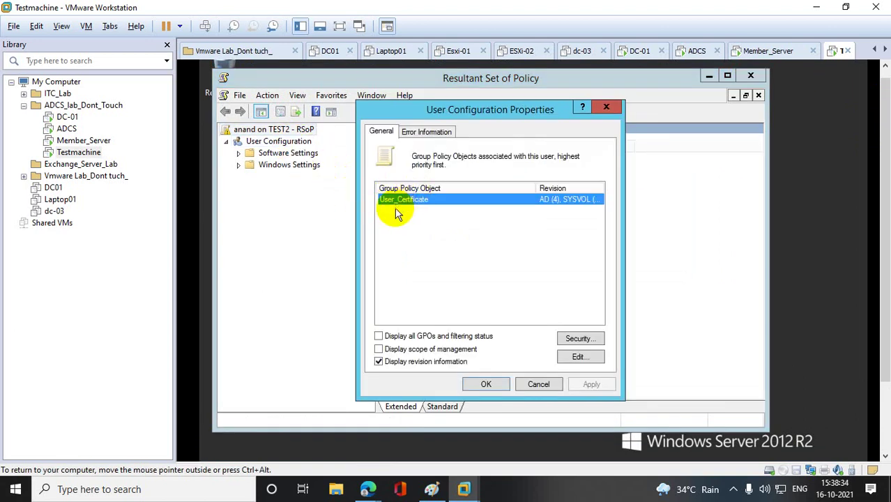
left_click(606, 107)
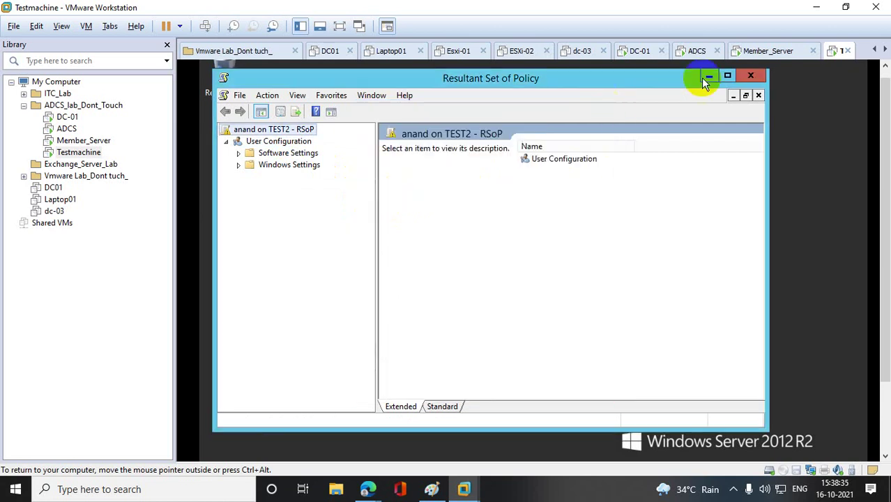
left_click(751, 75)
left_click(478, 285)
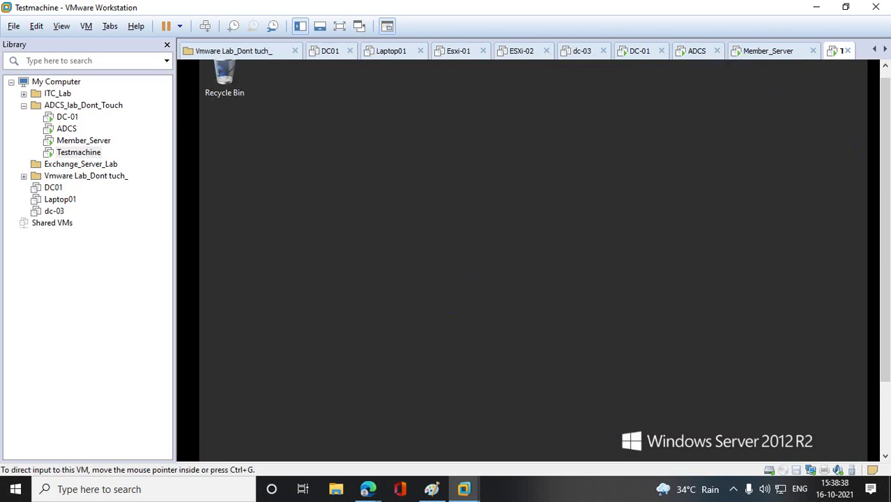
- Launch an empty management console by running mmc from the Win+X Run box
scroll(882, 229, "down", 3)
right_click(201, 449)
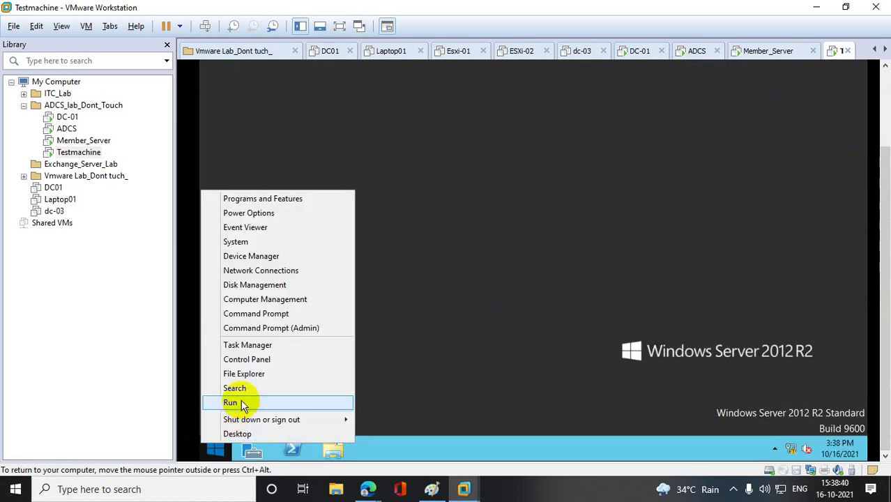
left_click(242, 403)
type("mmc")
key("Return")
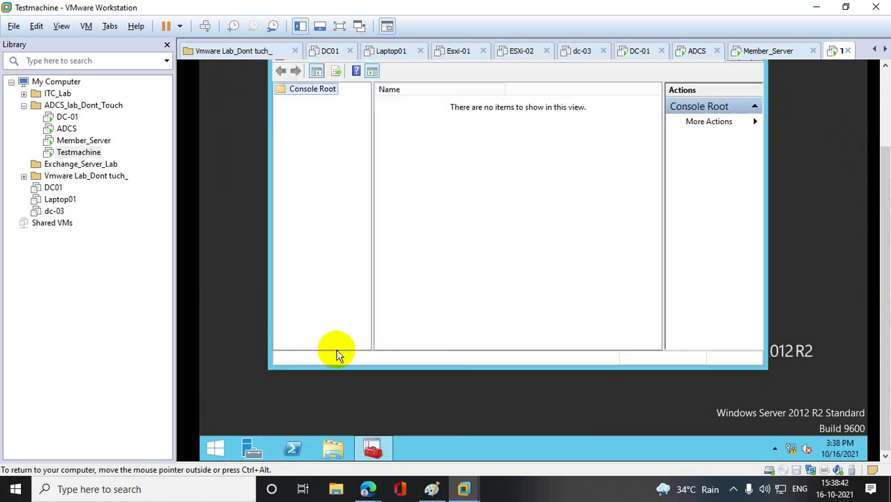
- Add the Certificates snap-in for the current user to the console
scroll(884, 159, "up", 3)
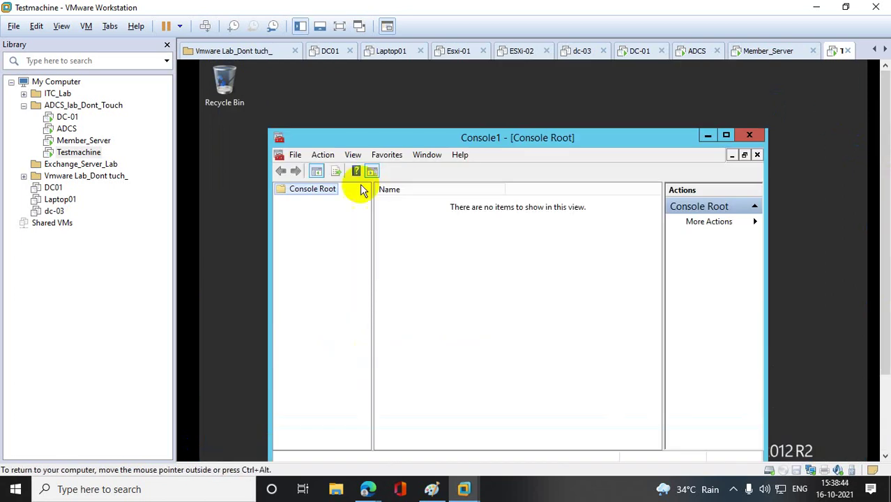
left_click(296, 155)
left_click(338, 231)
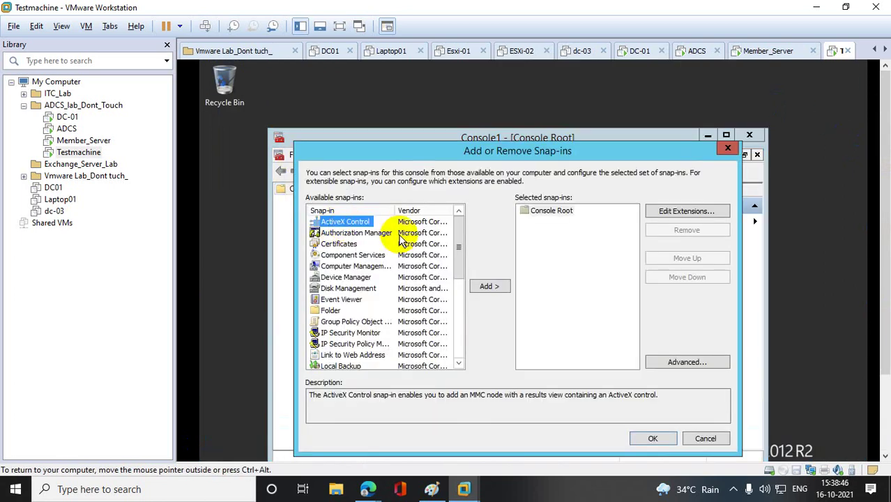
left_click(339, 245)
left_click(501, 289)
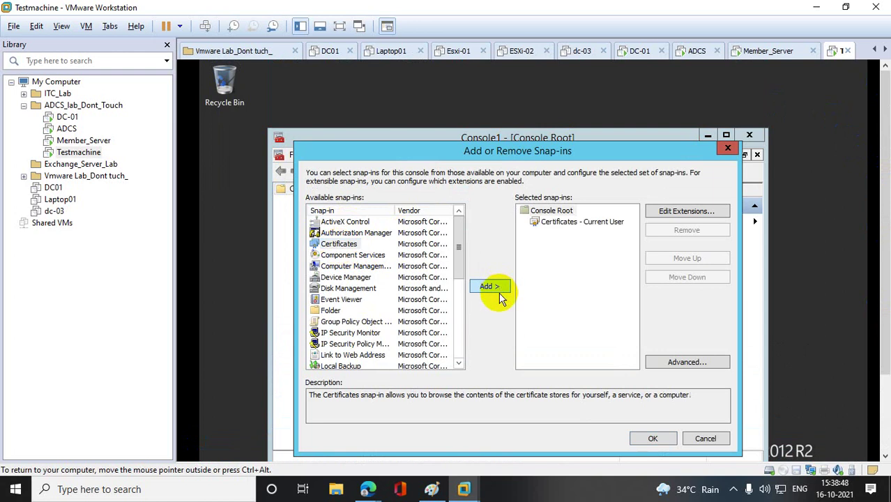
left_click(501, 289)
left_click(664, 441)
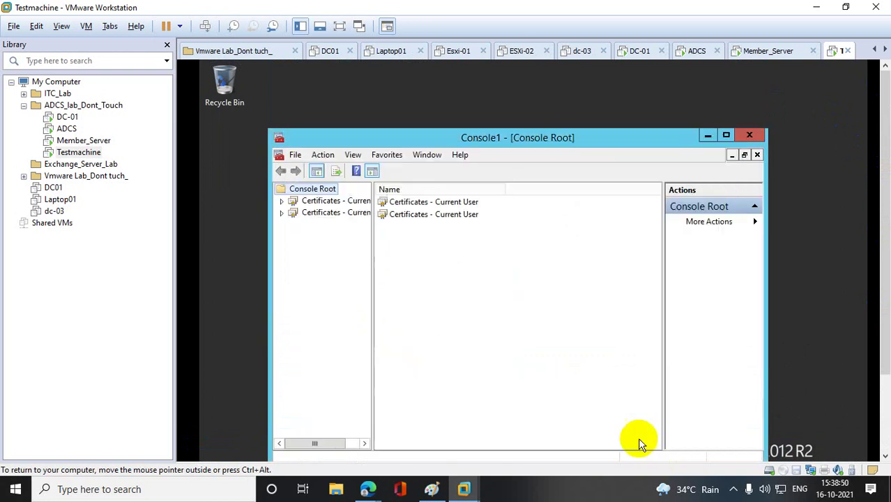
- Expand Certificates – Current User > Personal > Certificates to list the bt-ADCS-CA certificate
left_click(315, 217)
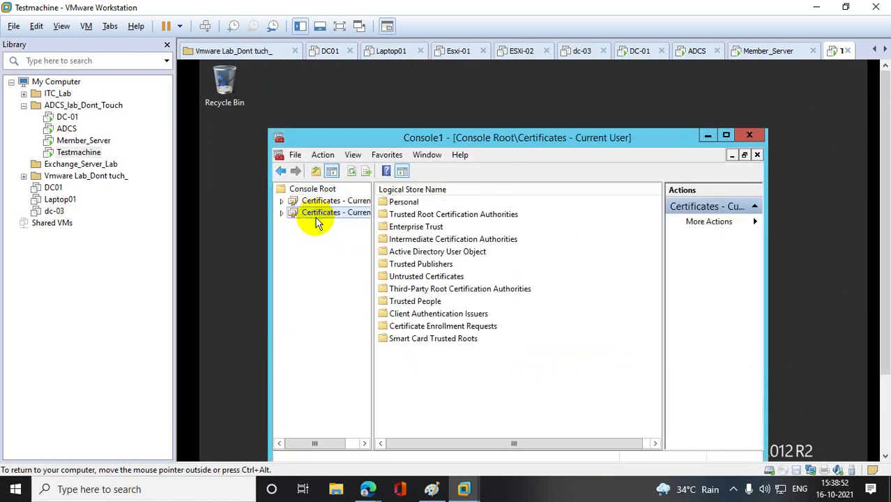
right_click(314, 218)
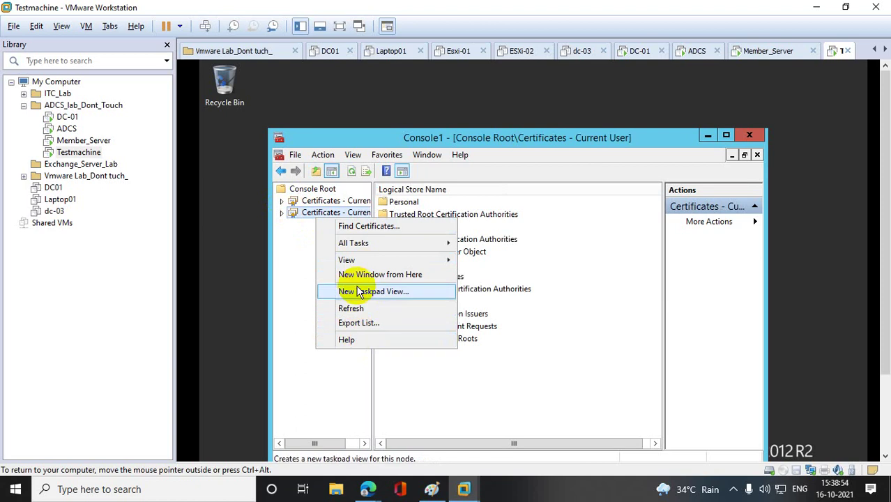
left_click(282, 213)
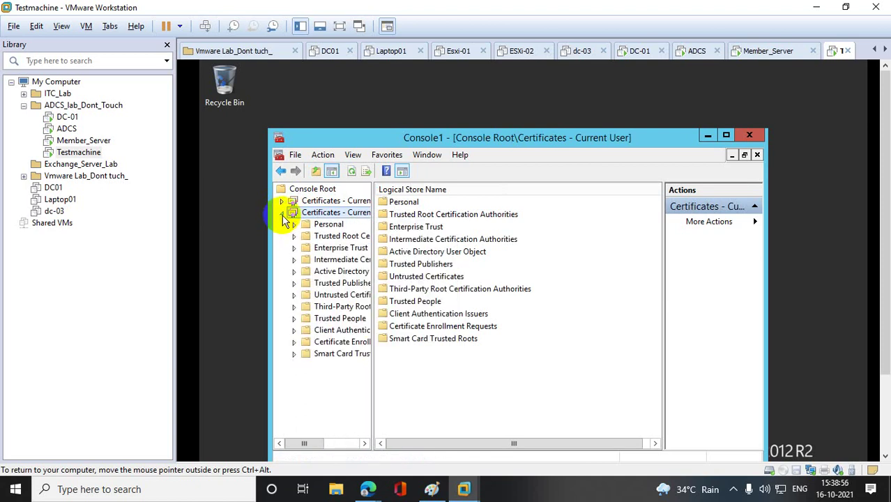
left_click(293, 224)
left_click(346, 236)
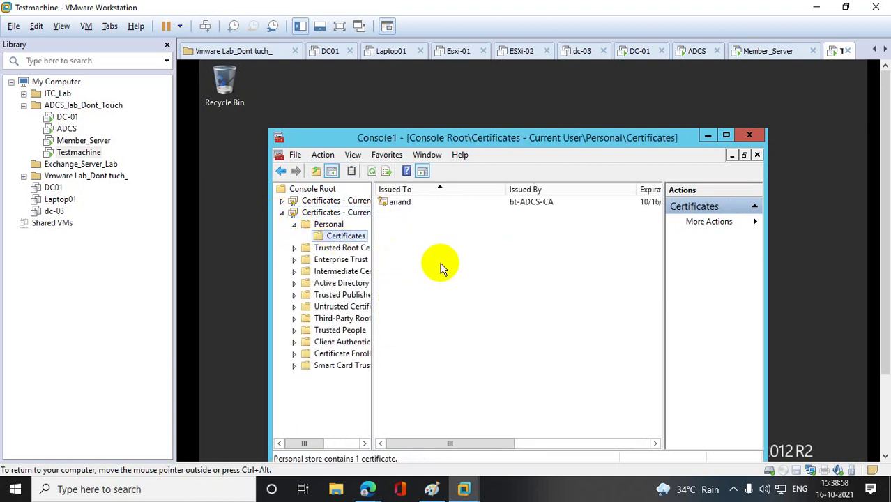
- Review the bt-ADCS-CA certificate valid 10/16/2021 to 10/16/2022, then minimize VMware Workstation and Edge
double_click(401, 202)
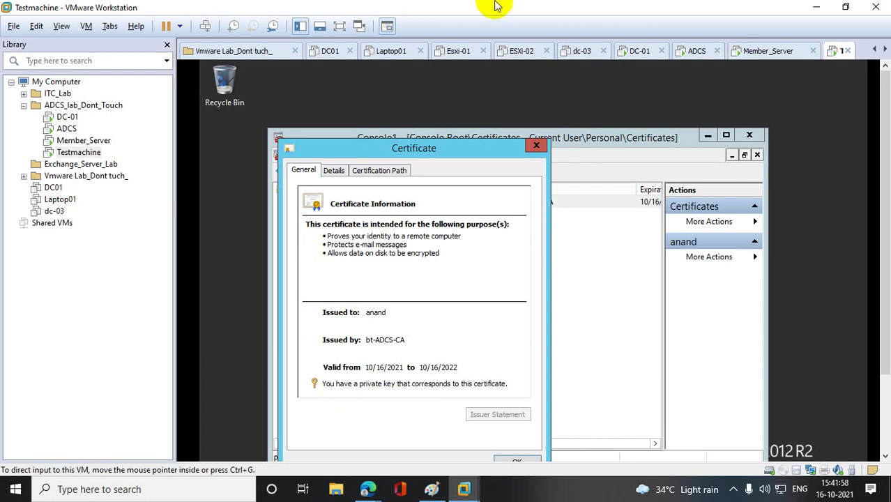
left_click(816, 7)
left_click(817, 9)
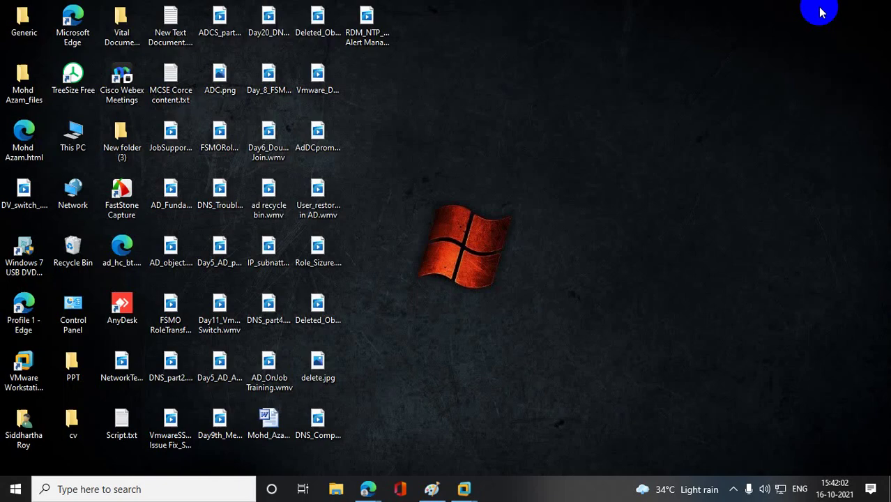